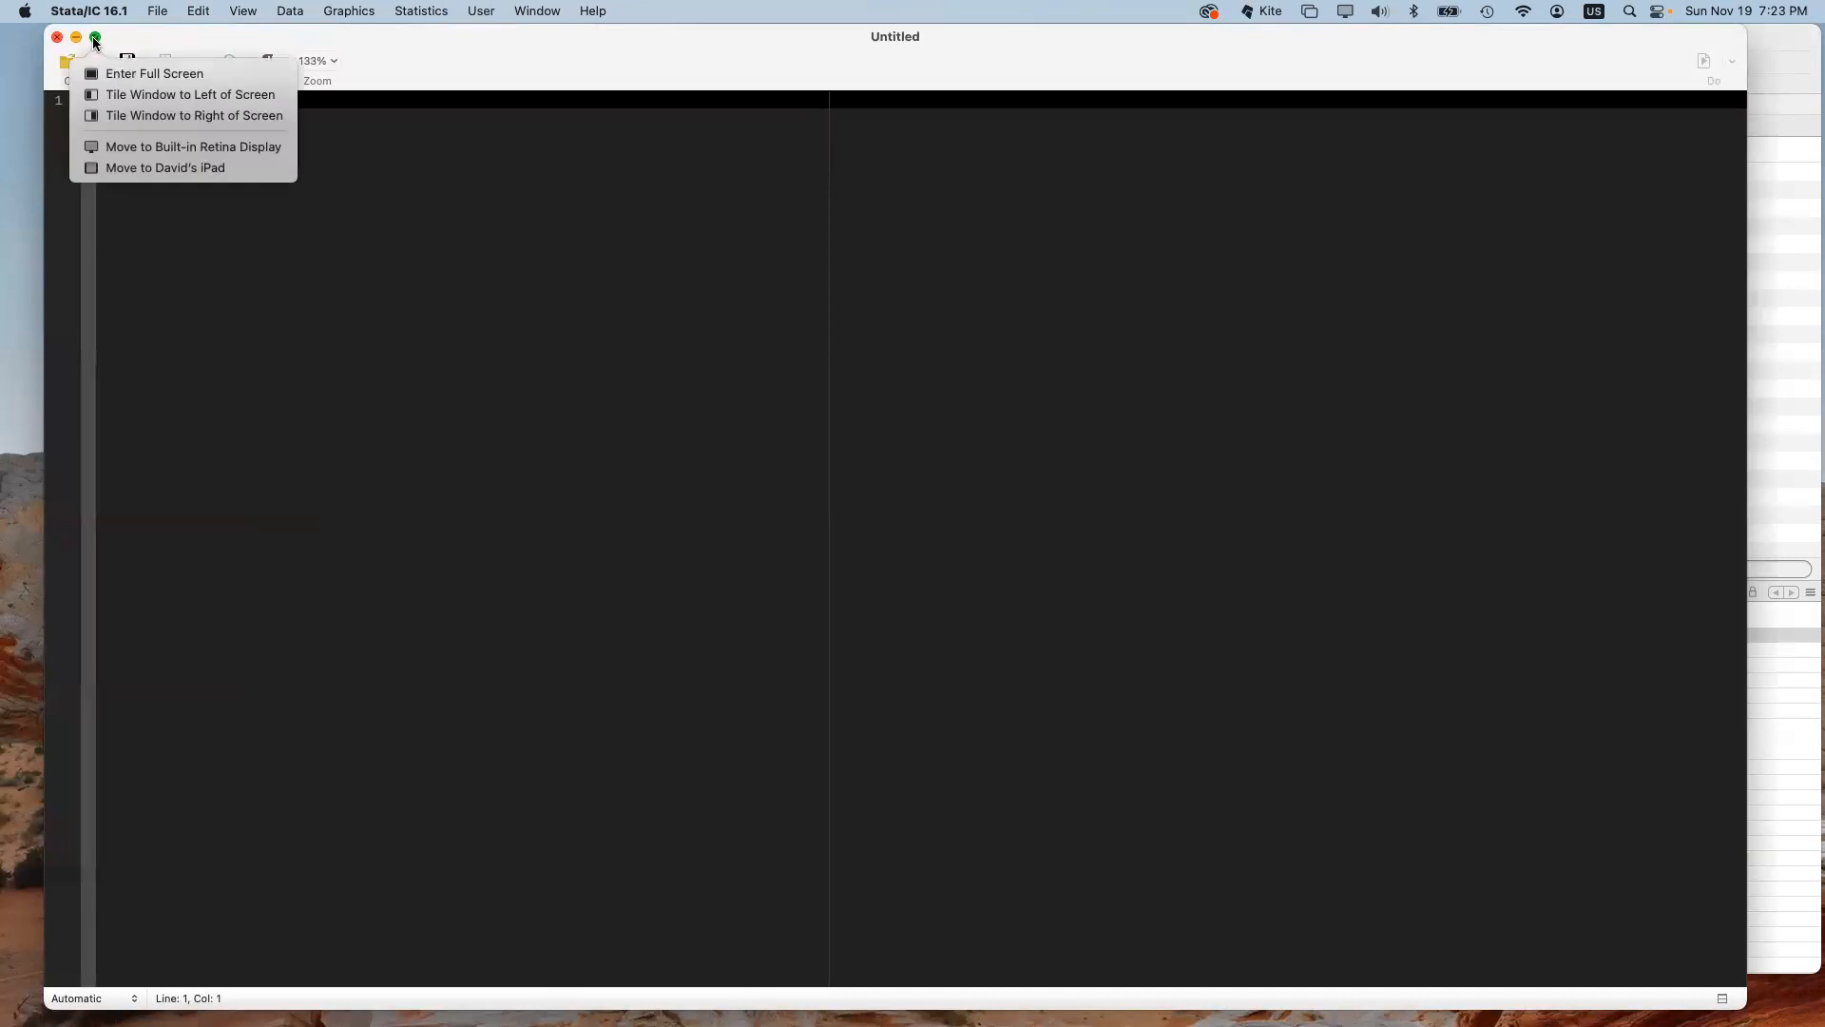
Step: Tile the do-file editor and Stata's main window side by side, widening the main window and enlarging its Command area
{"action": "left_click", "coordinate": [134, 96]}
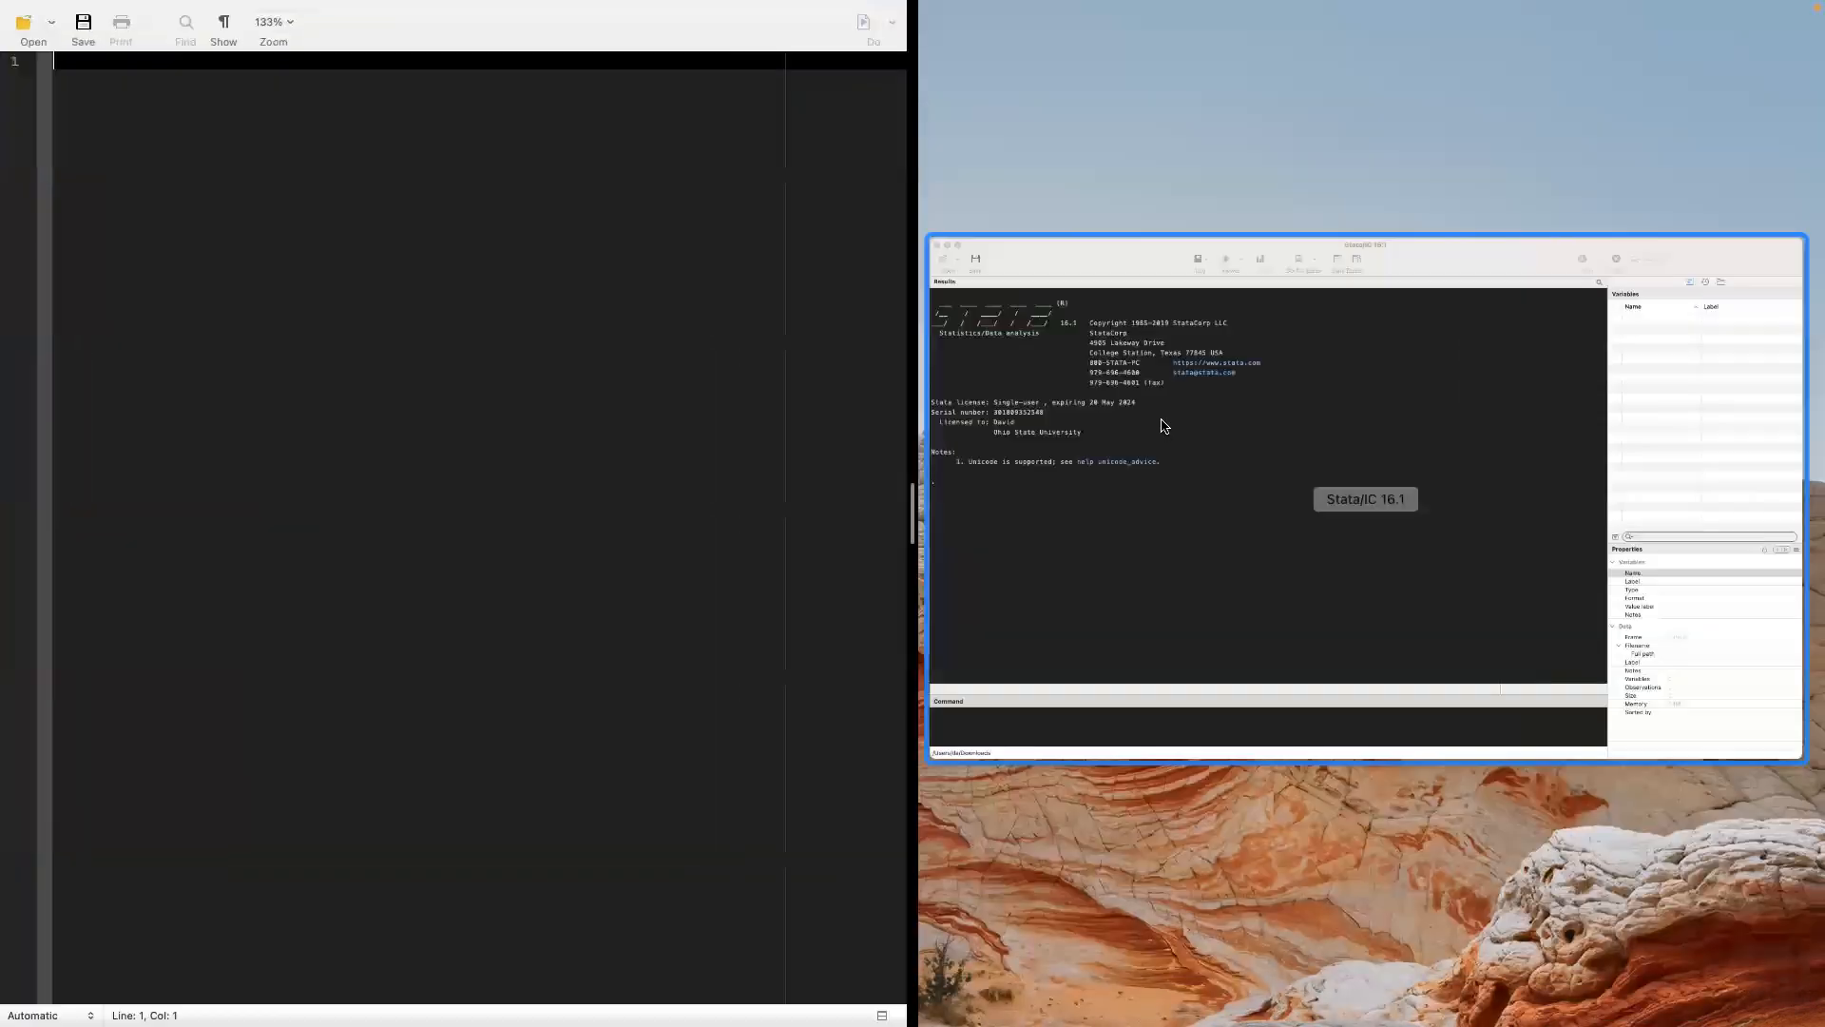
{"action": "left_click", "coordinate": [941, 533]}
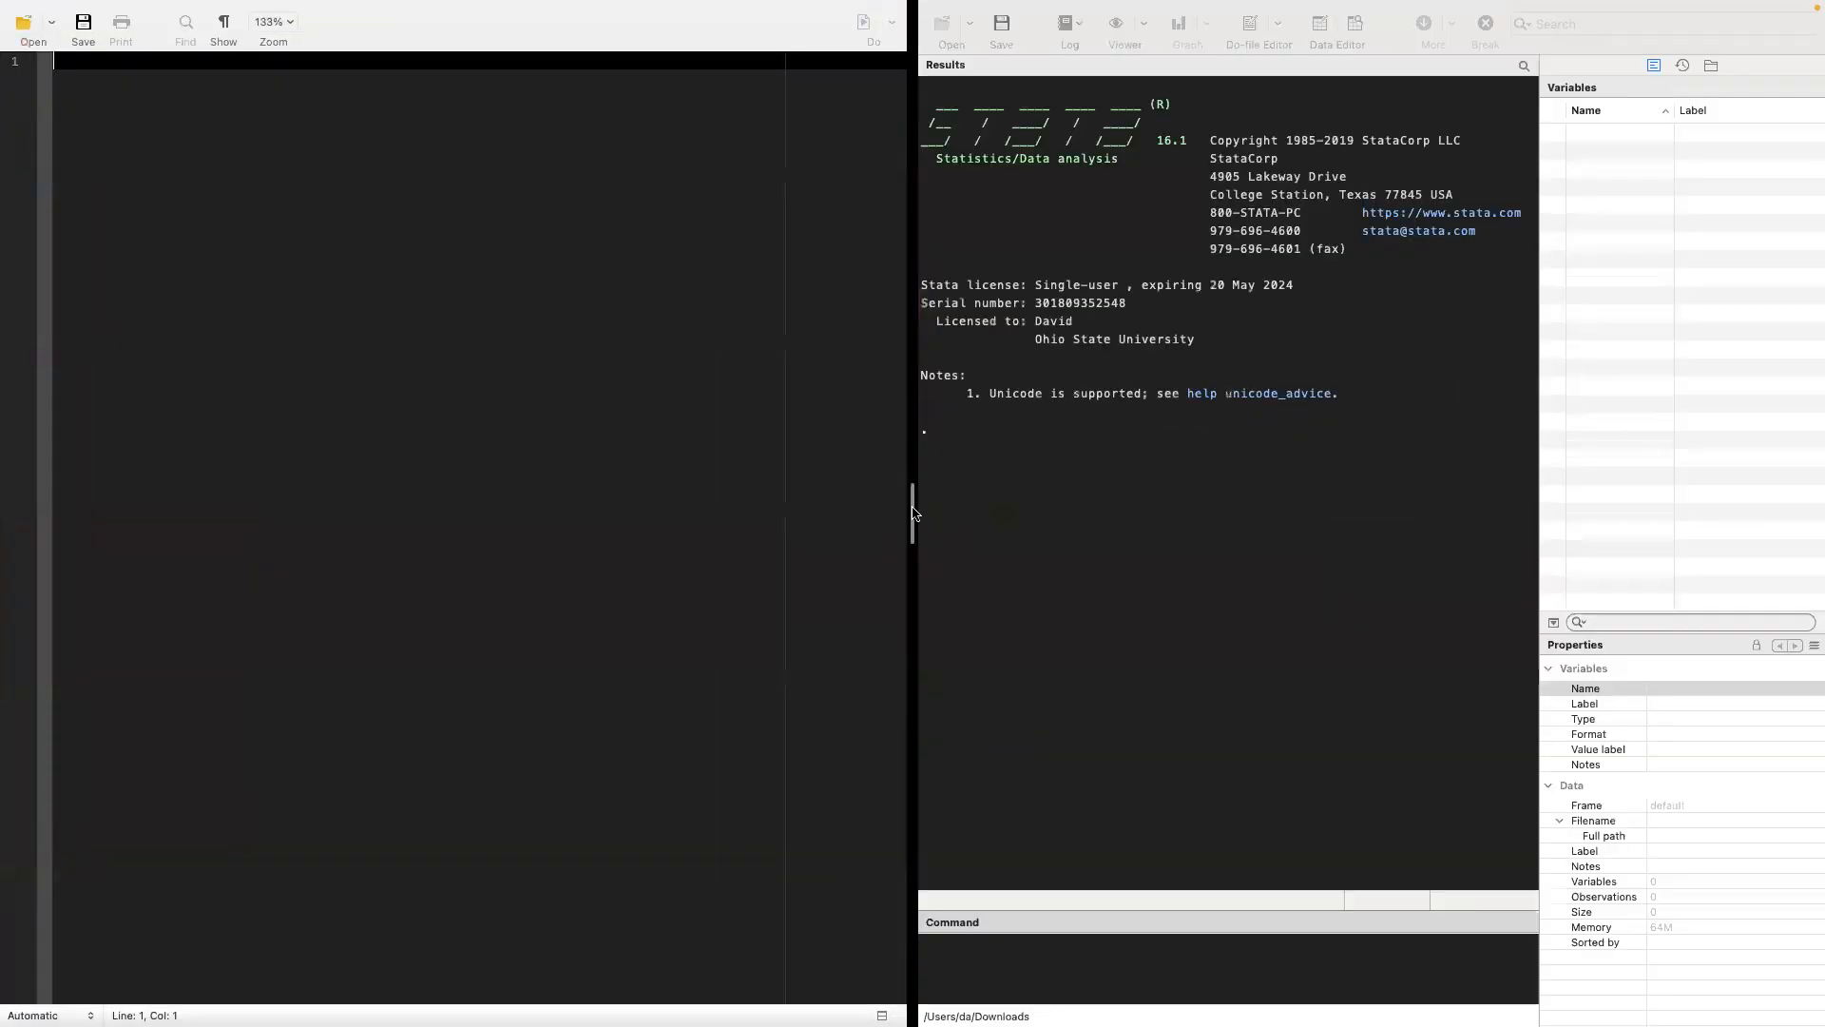
{"action": "left_click_drag", "start_coordinate": [913, 511], "coordinate": [862, 504]}
{"action": "left_click_drag", "start_coordinate": [1008, 912], "coordinate": [1019, 772]}
Step: Insert seven blank lines in the empty do-file
{"action": "left_click", "coordinate": [194, 209]}
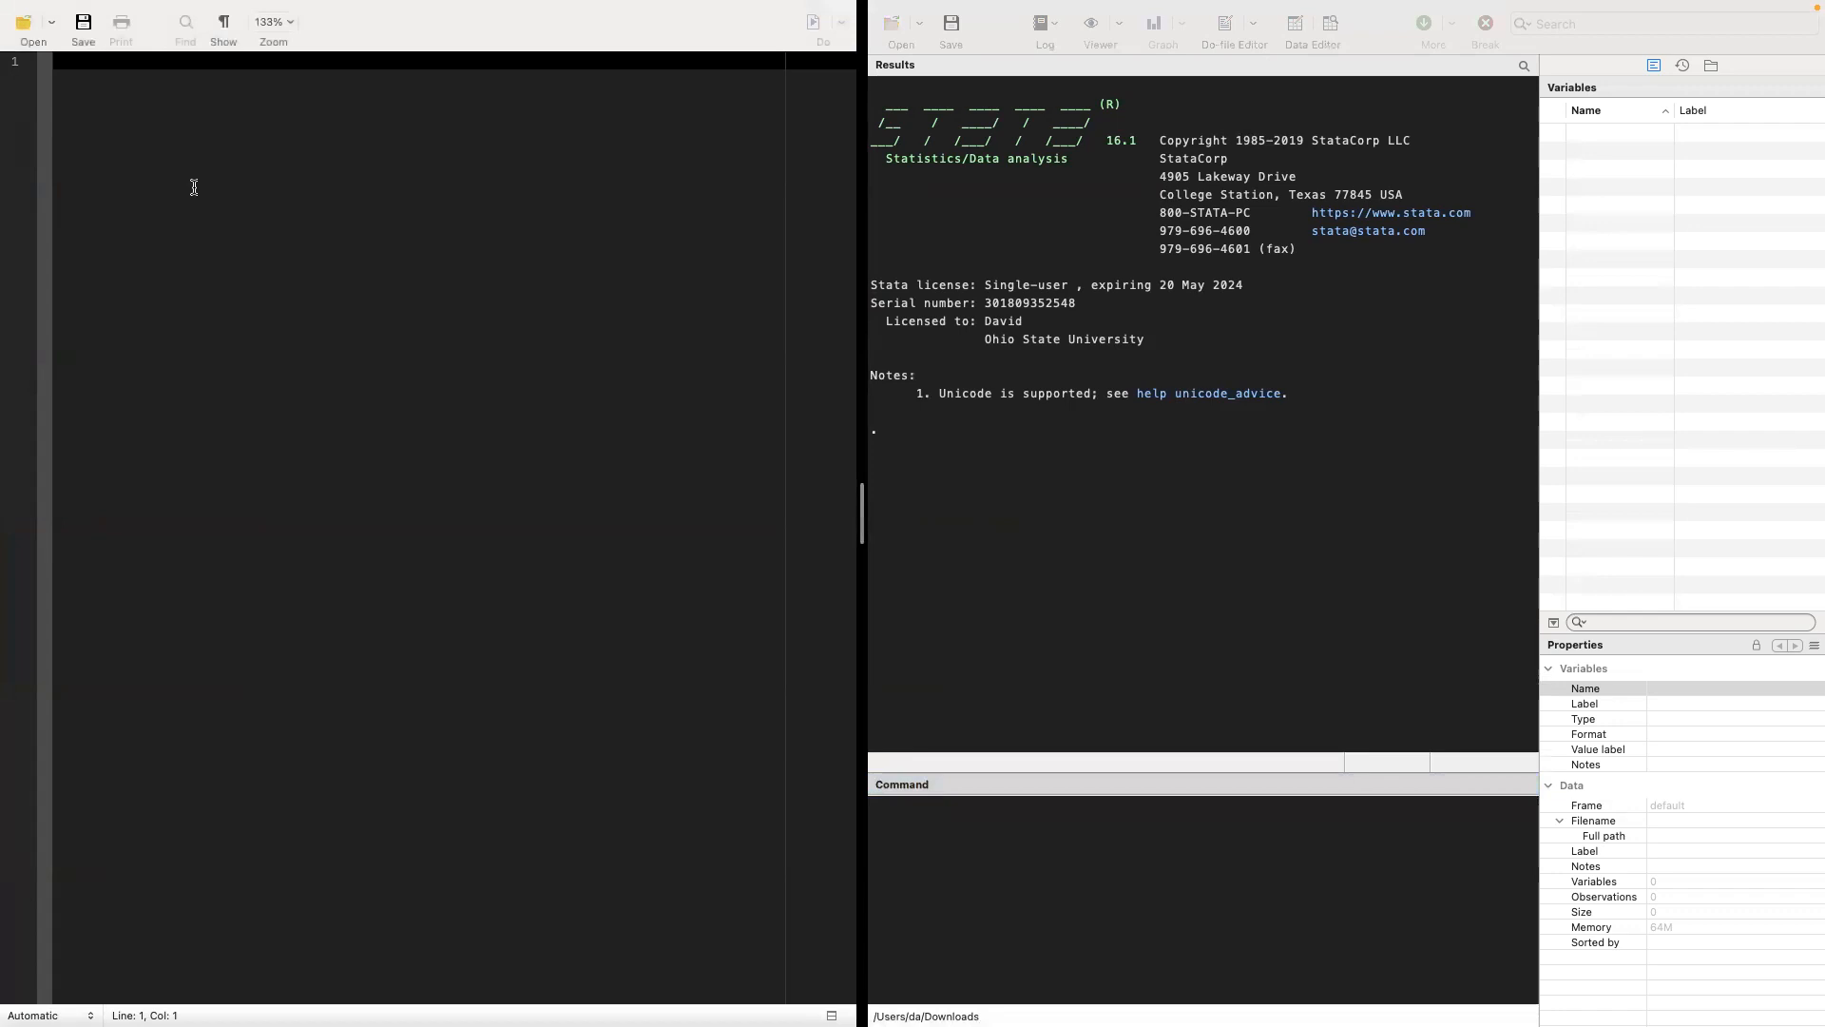
{"action": "key", "text": "Return"}
{"action": "key", "text": "Return"}
{"action": "key", "text": "Return"}
{"action": "key", "text": "Return"}
{"action": "key", "text": "Return"}
{"action": "key", "text": "Return"}
{"action": "key", "text": "Return"}
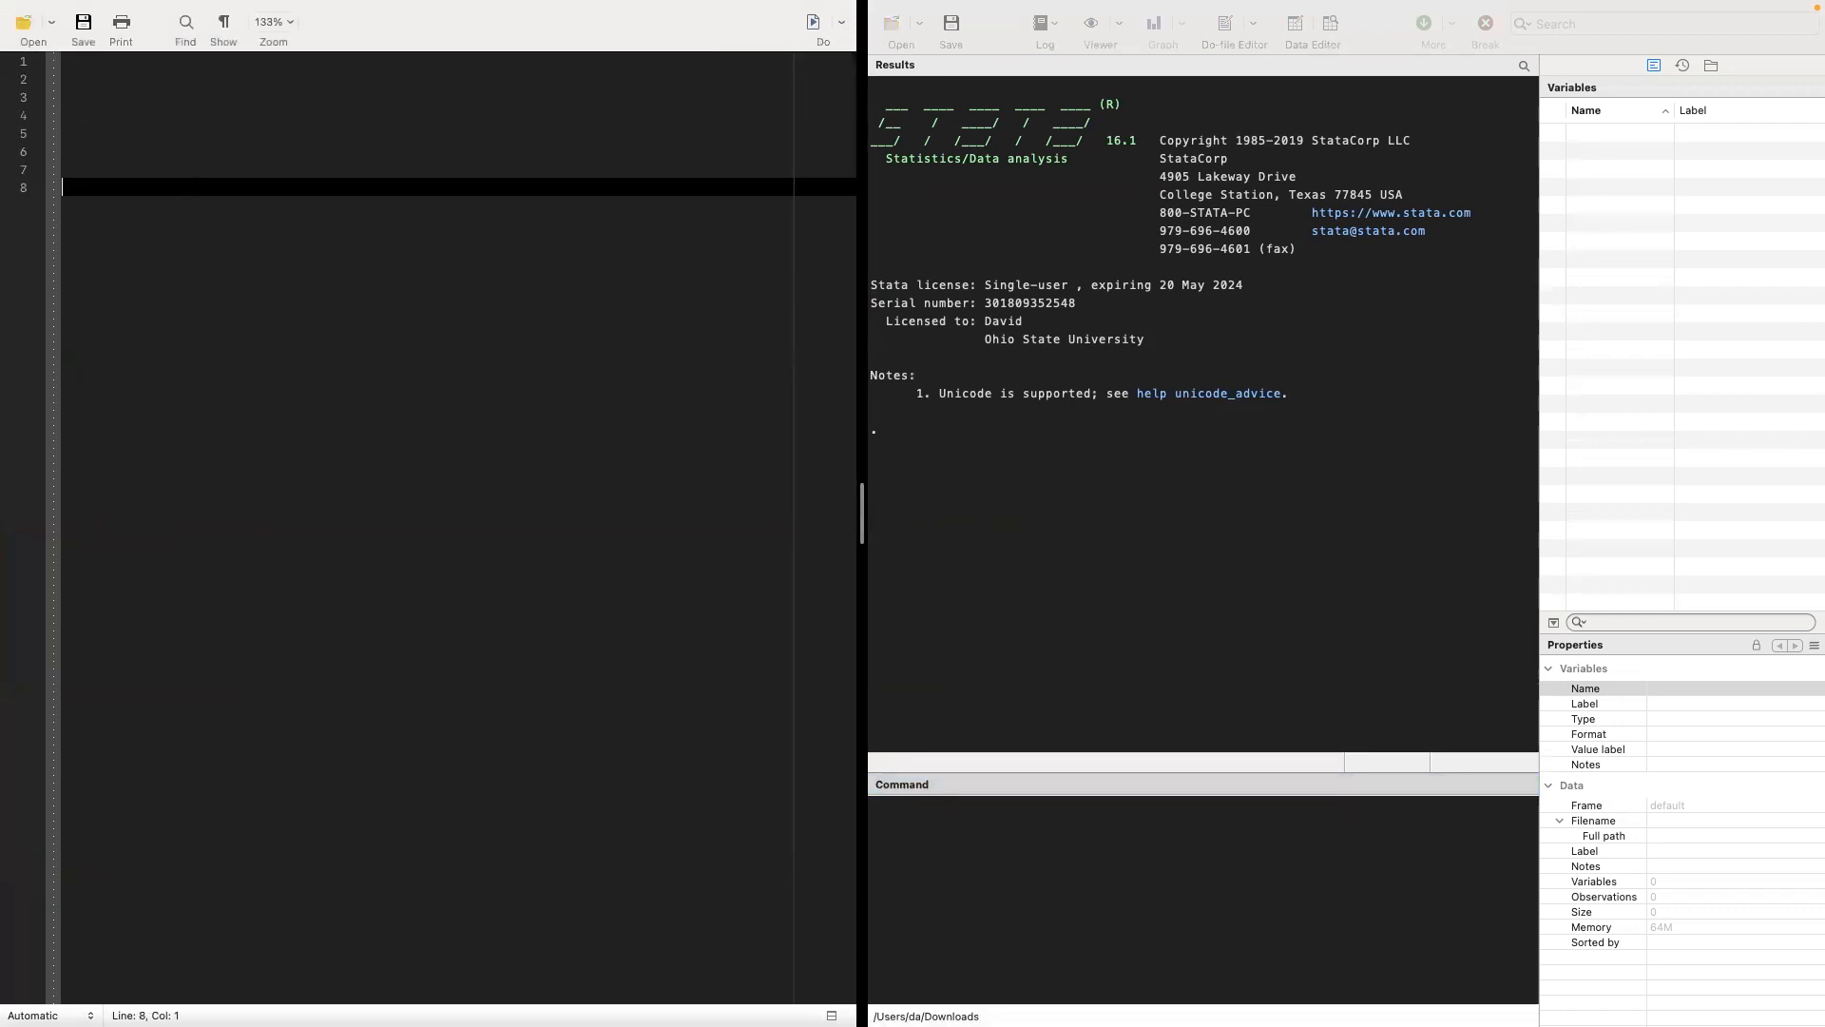
Step: Switch to the hbiostat.org Datasets page in Safari and highlight the suggested data attribution text
{"action": "key", "text": "ctrl+Left"}
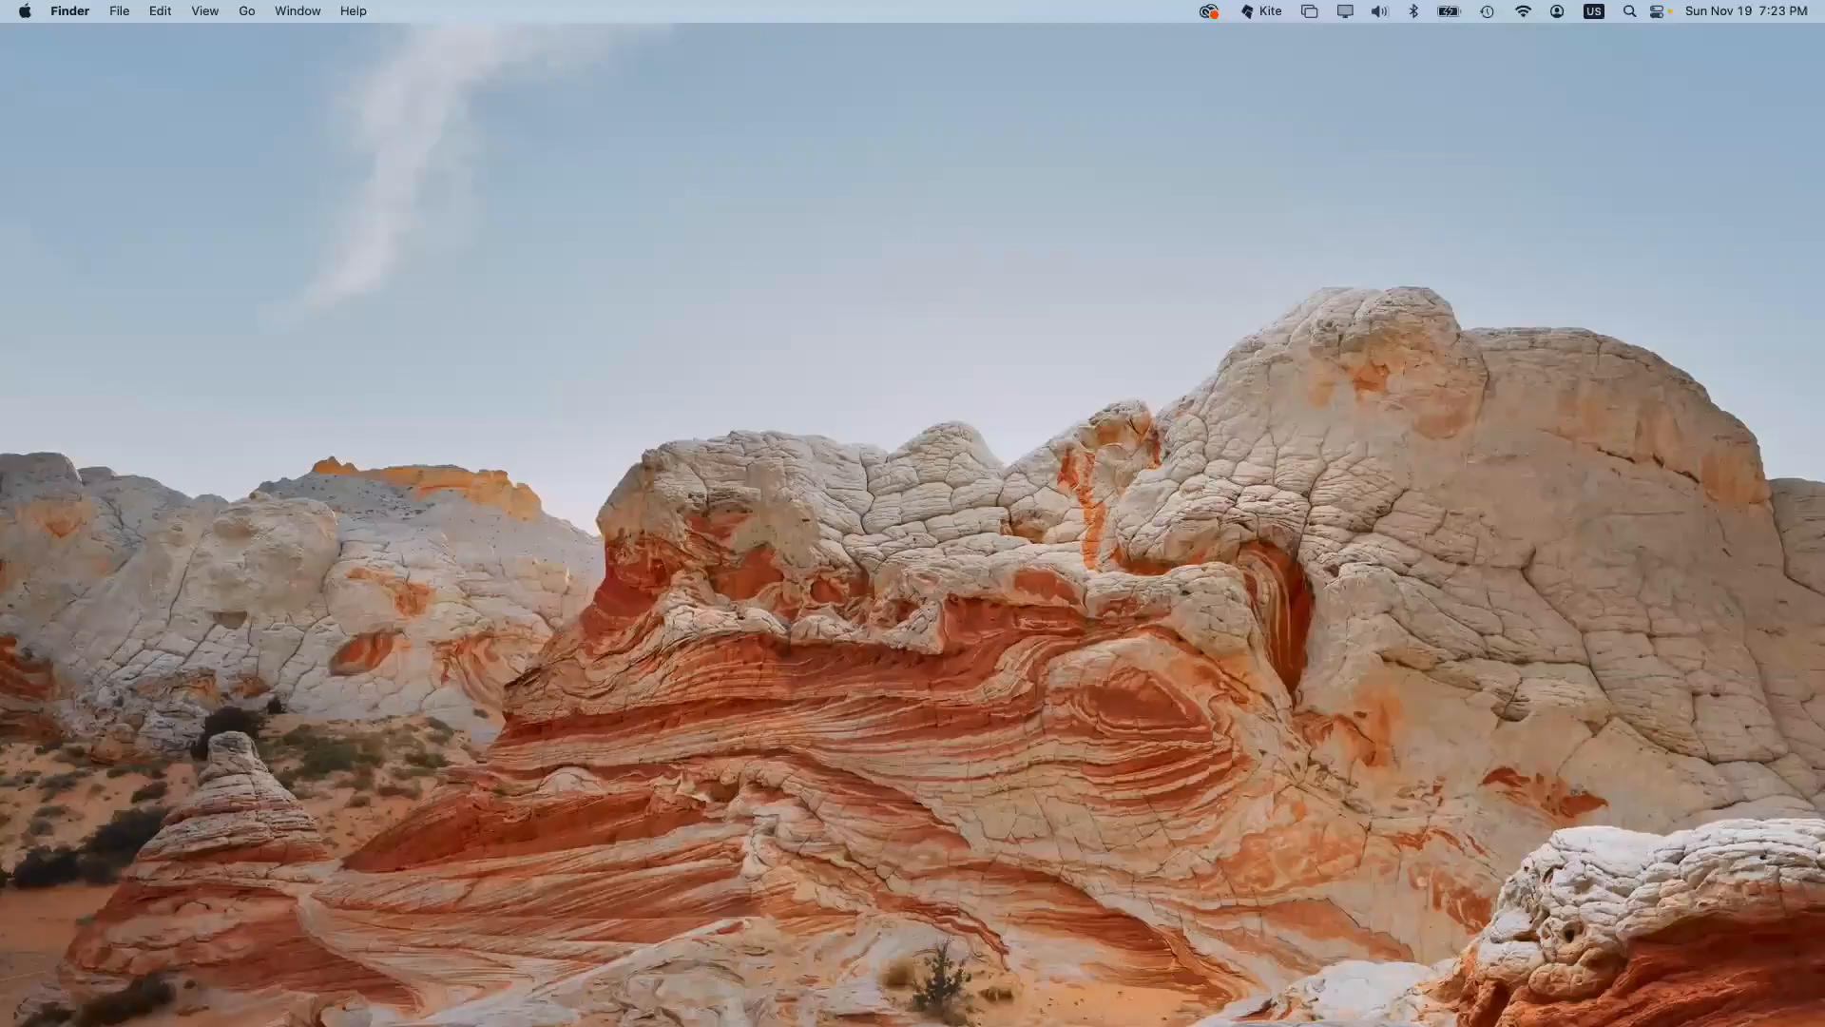
{"action": "key", "text": "ctrl+Up"}
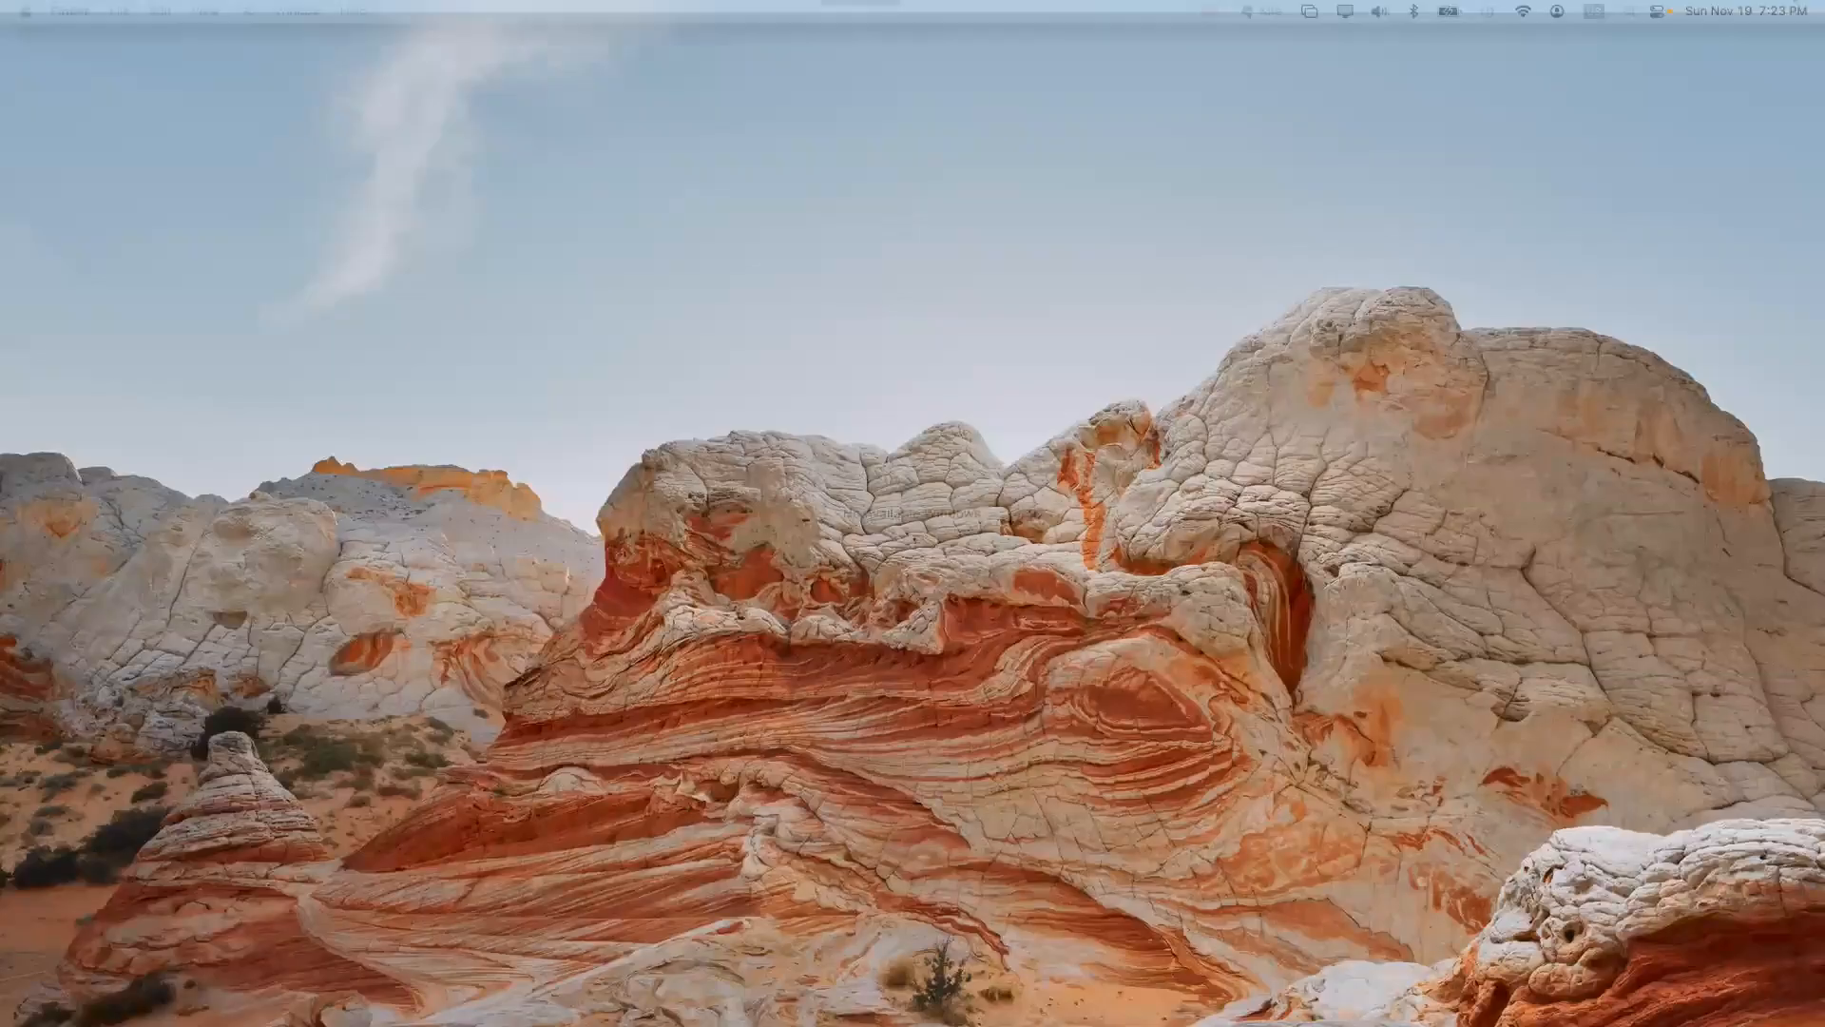
{"action": "left_click_drag", "start_coordinate": [1023, 217], "coordinate": [436, 40]}
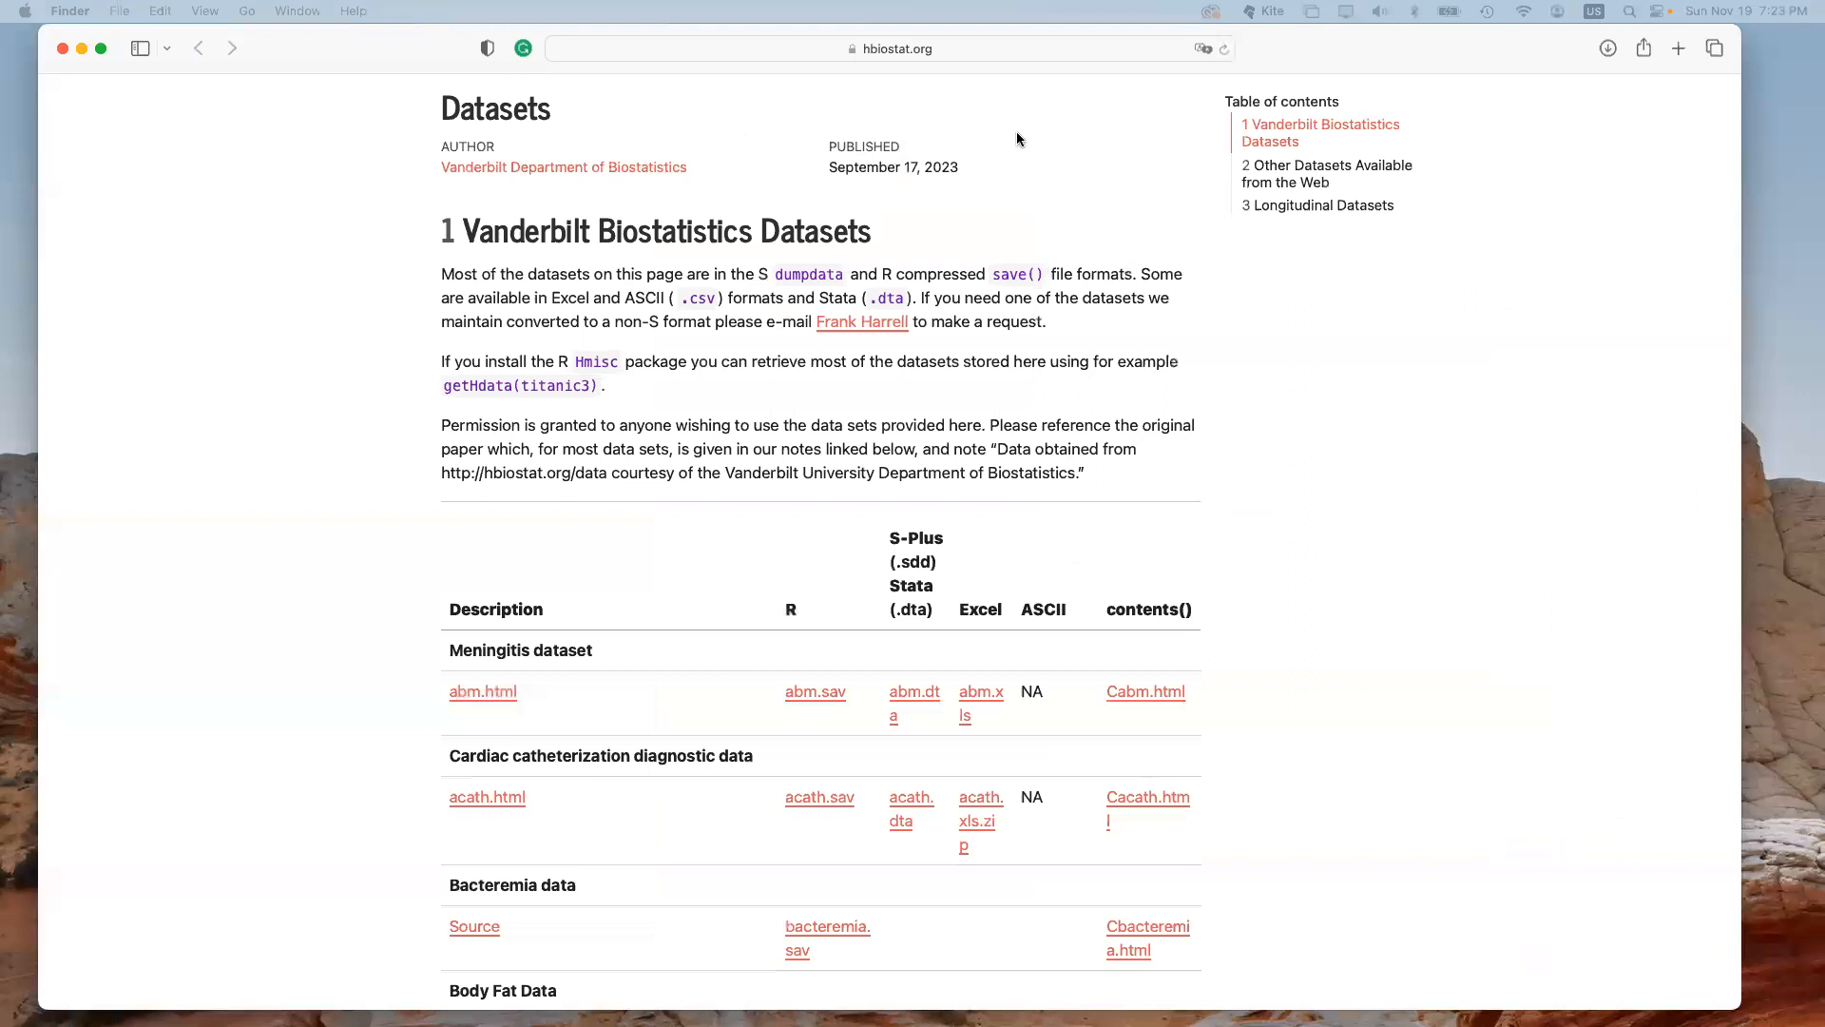
{"action": "left_click_drag", "start_coordinate": [993, 46], "coordinate": [1002, 44]}
{"action": "scroll", "coordinate": [880, 322], "scroll_direction": "down", "scroll_amount": 1}
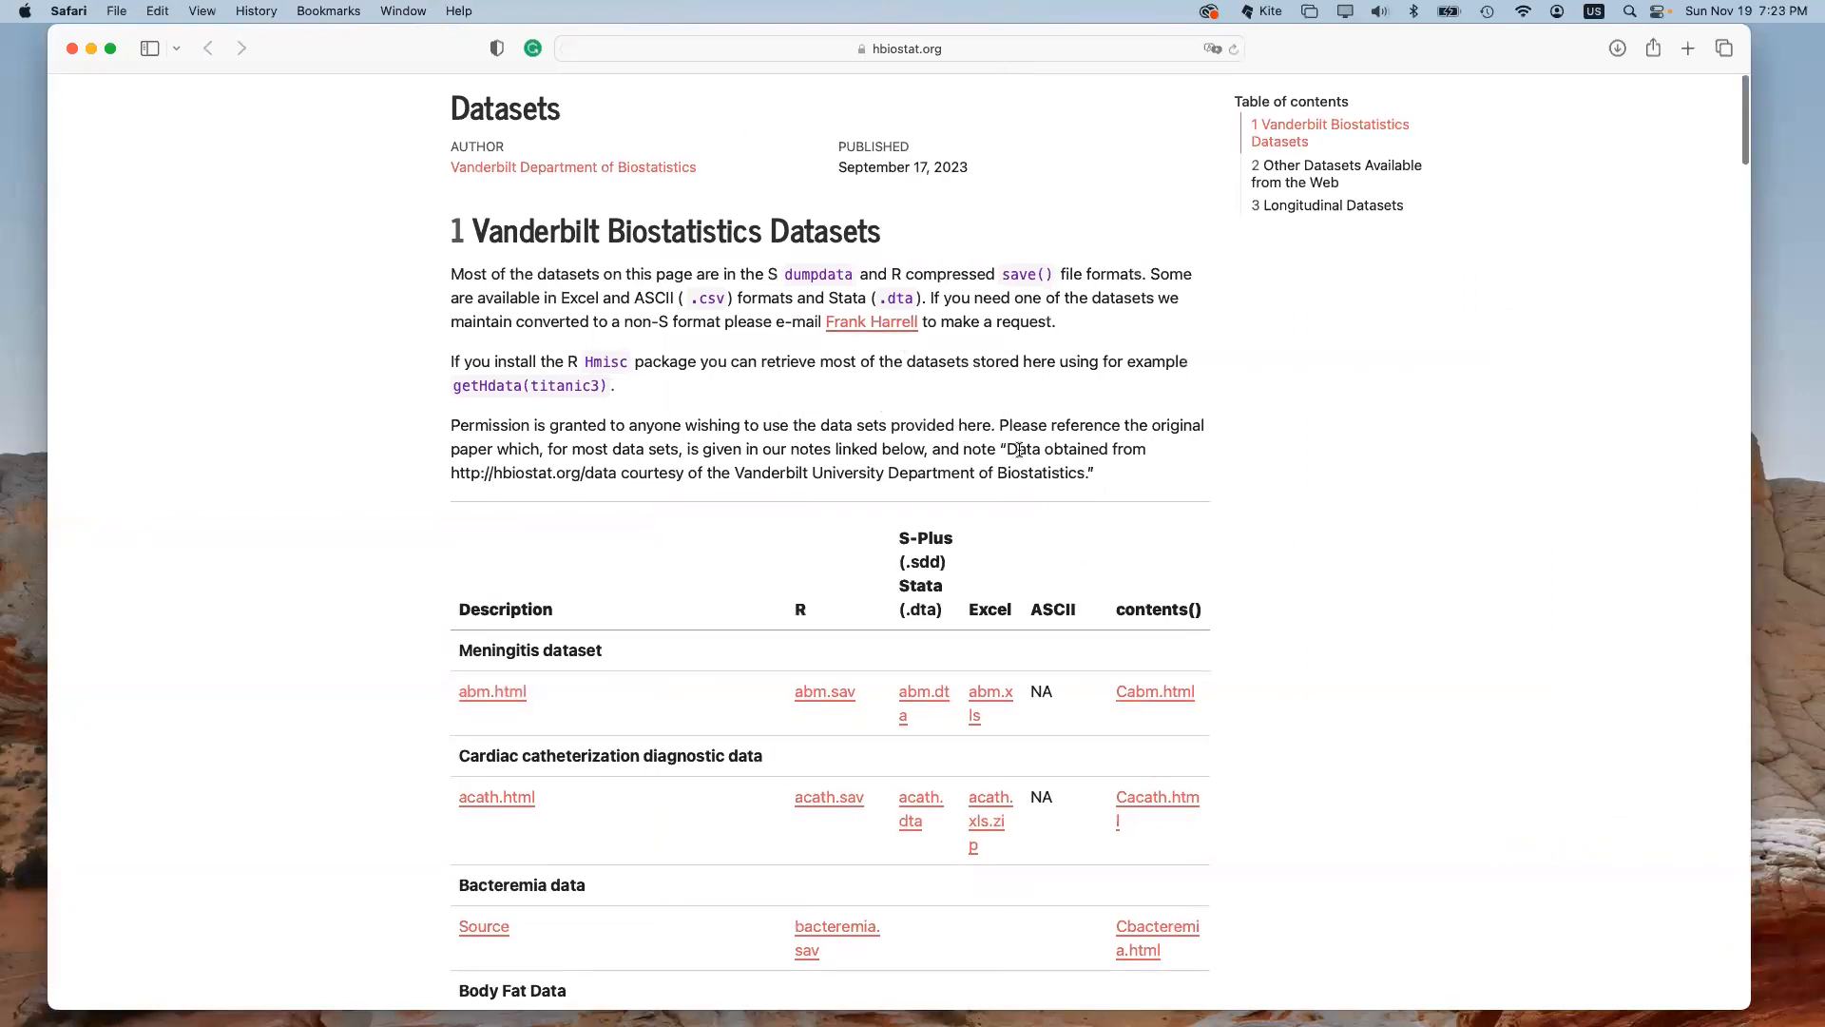
{"action": "left_click_drag", "start_coordinate": [1007, 447], "coordinate": [1084, 478]}
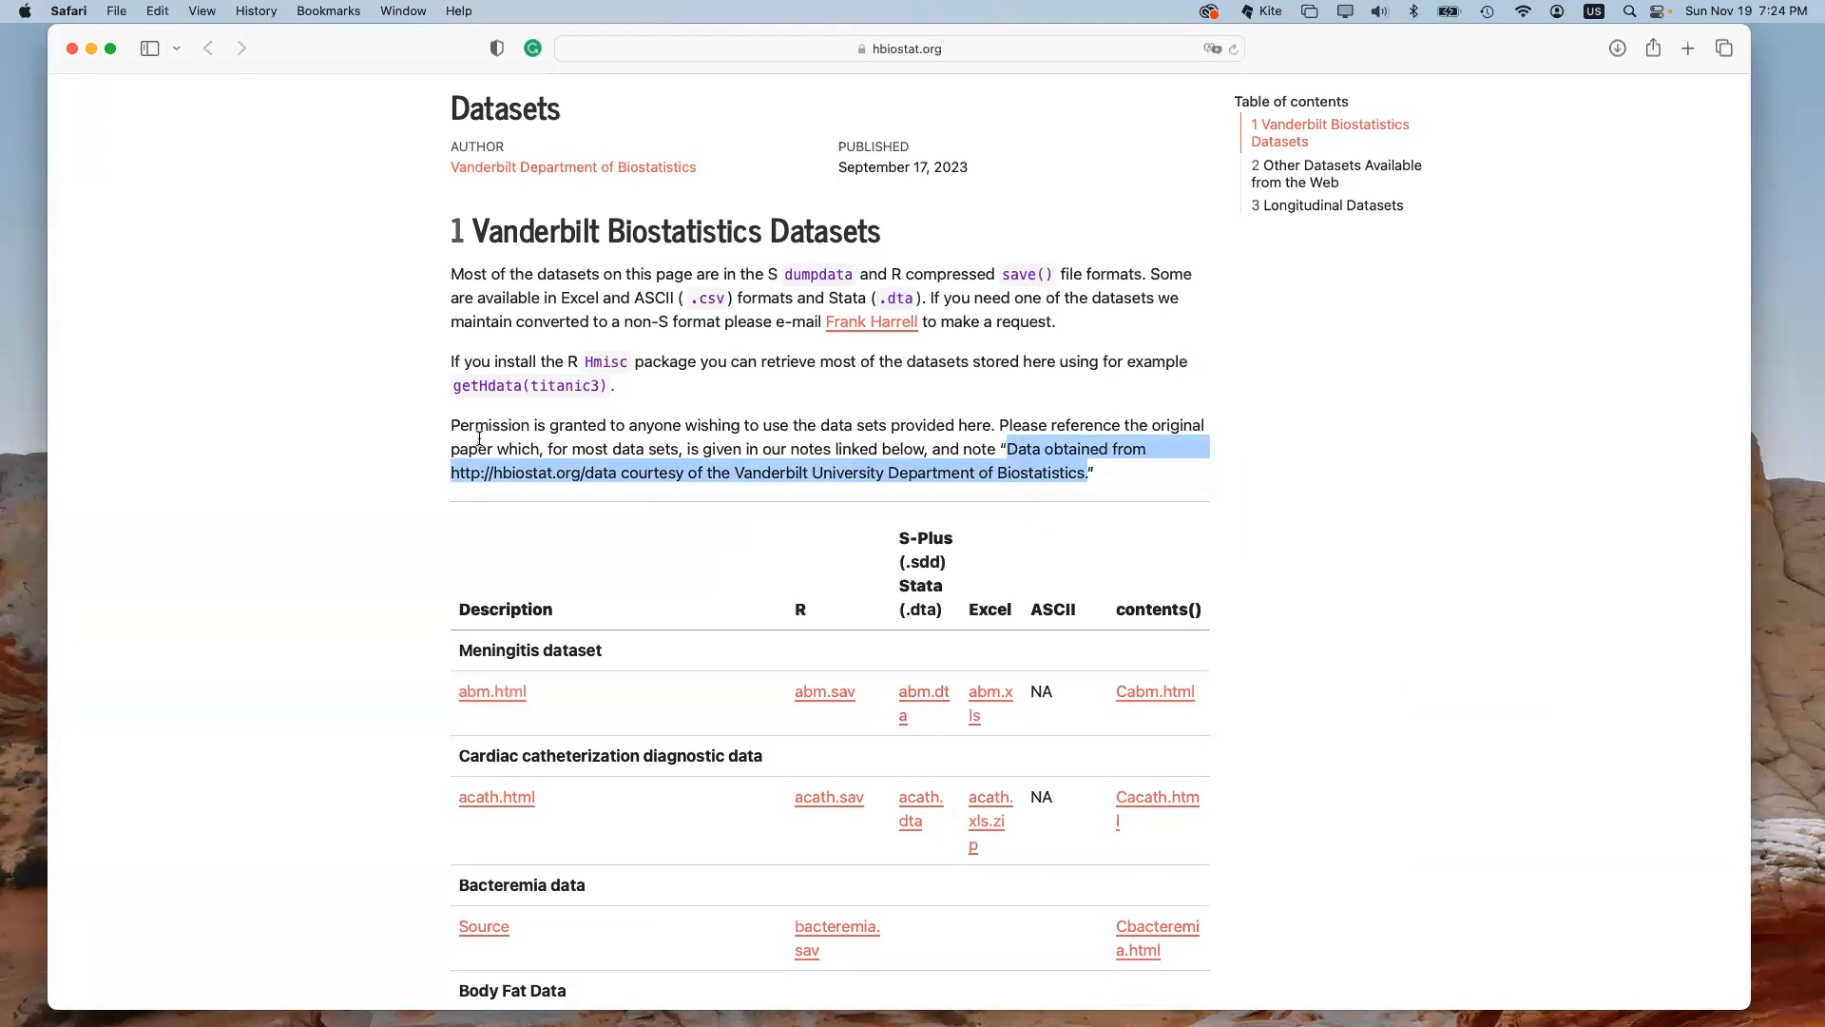
Step: Return to Stata's do-file and add the command clear on line 2, followed by blank lines
{"action": "key", "text": "ctrl+Right"}
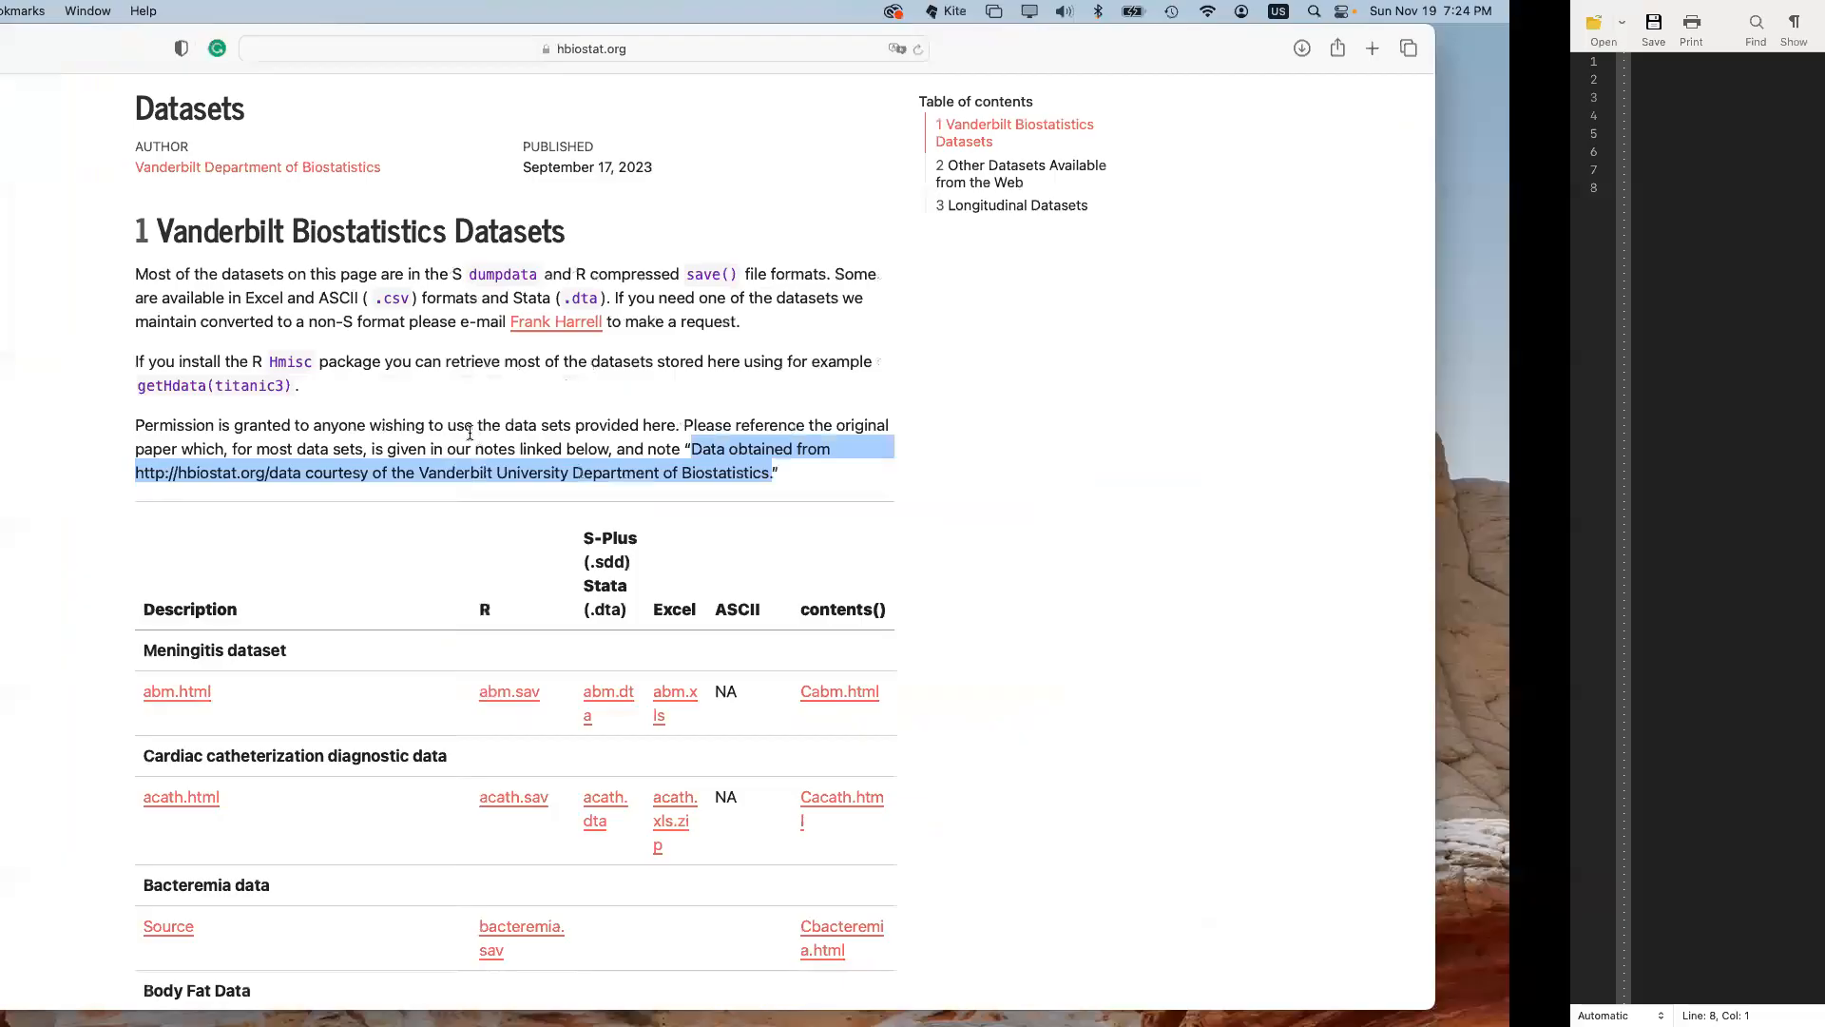
{"action": "left_click", "coordinate": [177, 84]}
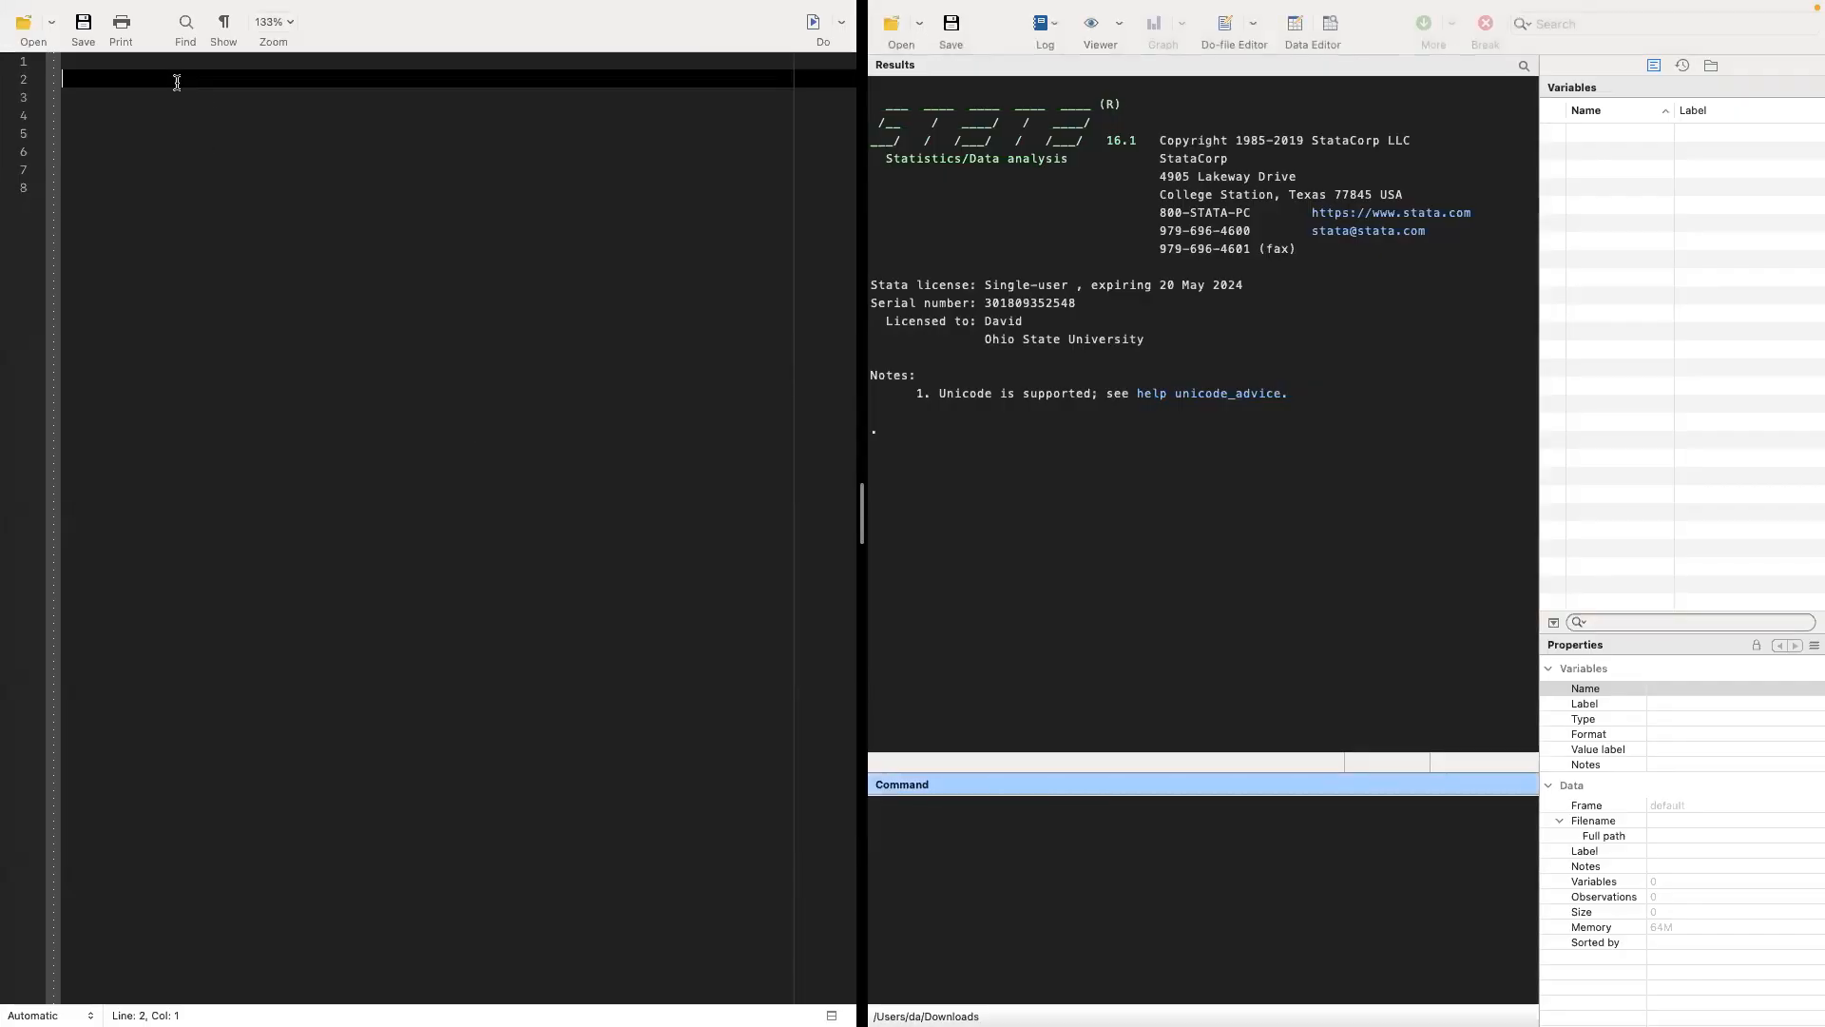
{"action": "type", "text": "clear"}
{"action": "key", "text": "Return"}
{"action": "key", "text": "Return"}
{"action": "key", "text": "Return"}
{"action": "key", "text": "Return"}
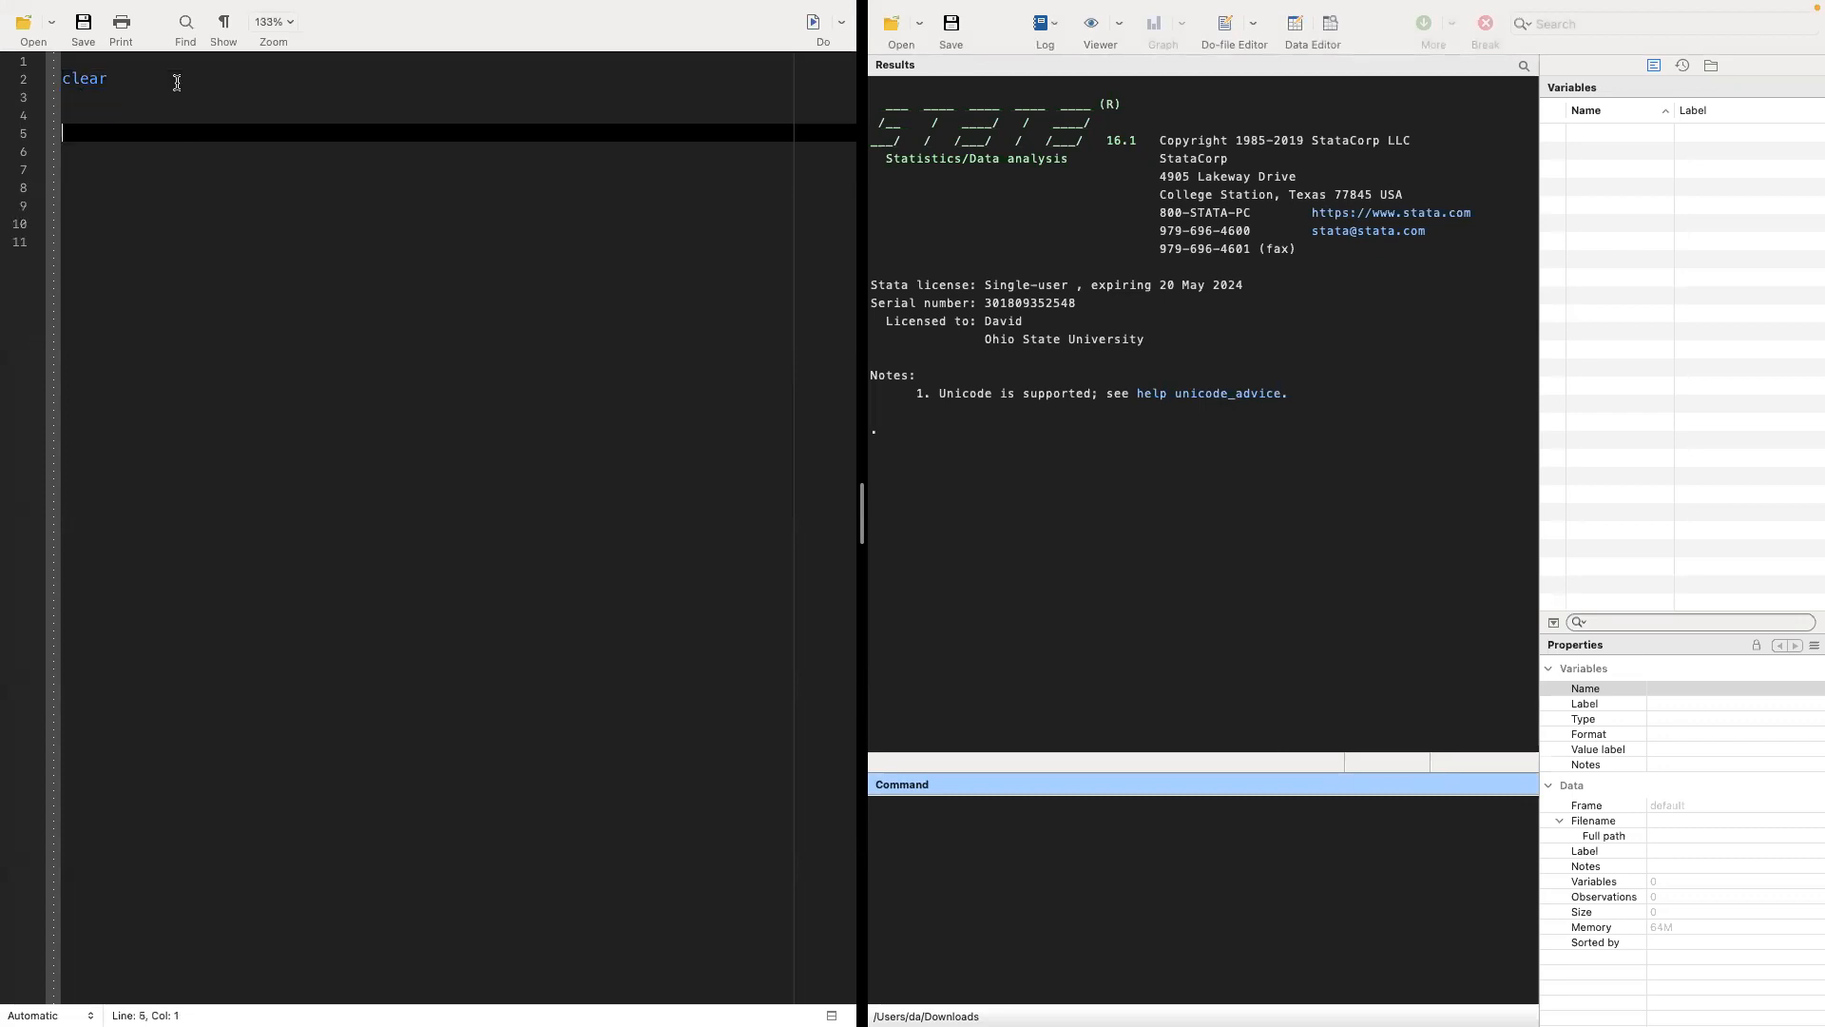
Step: Add cd "/Users/da/Downloads" on line 4 of the do-file and run that line
{"action": "key", "text": "Up"}
{"action": "type", "text": "cd"}
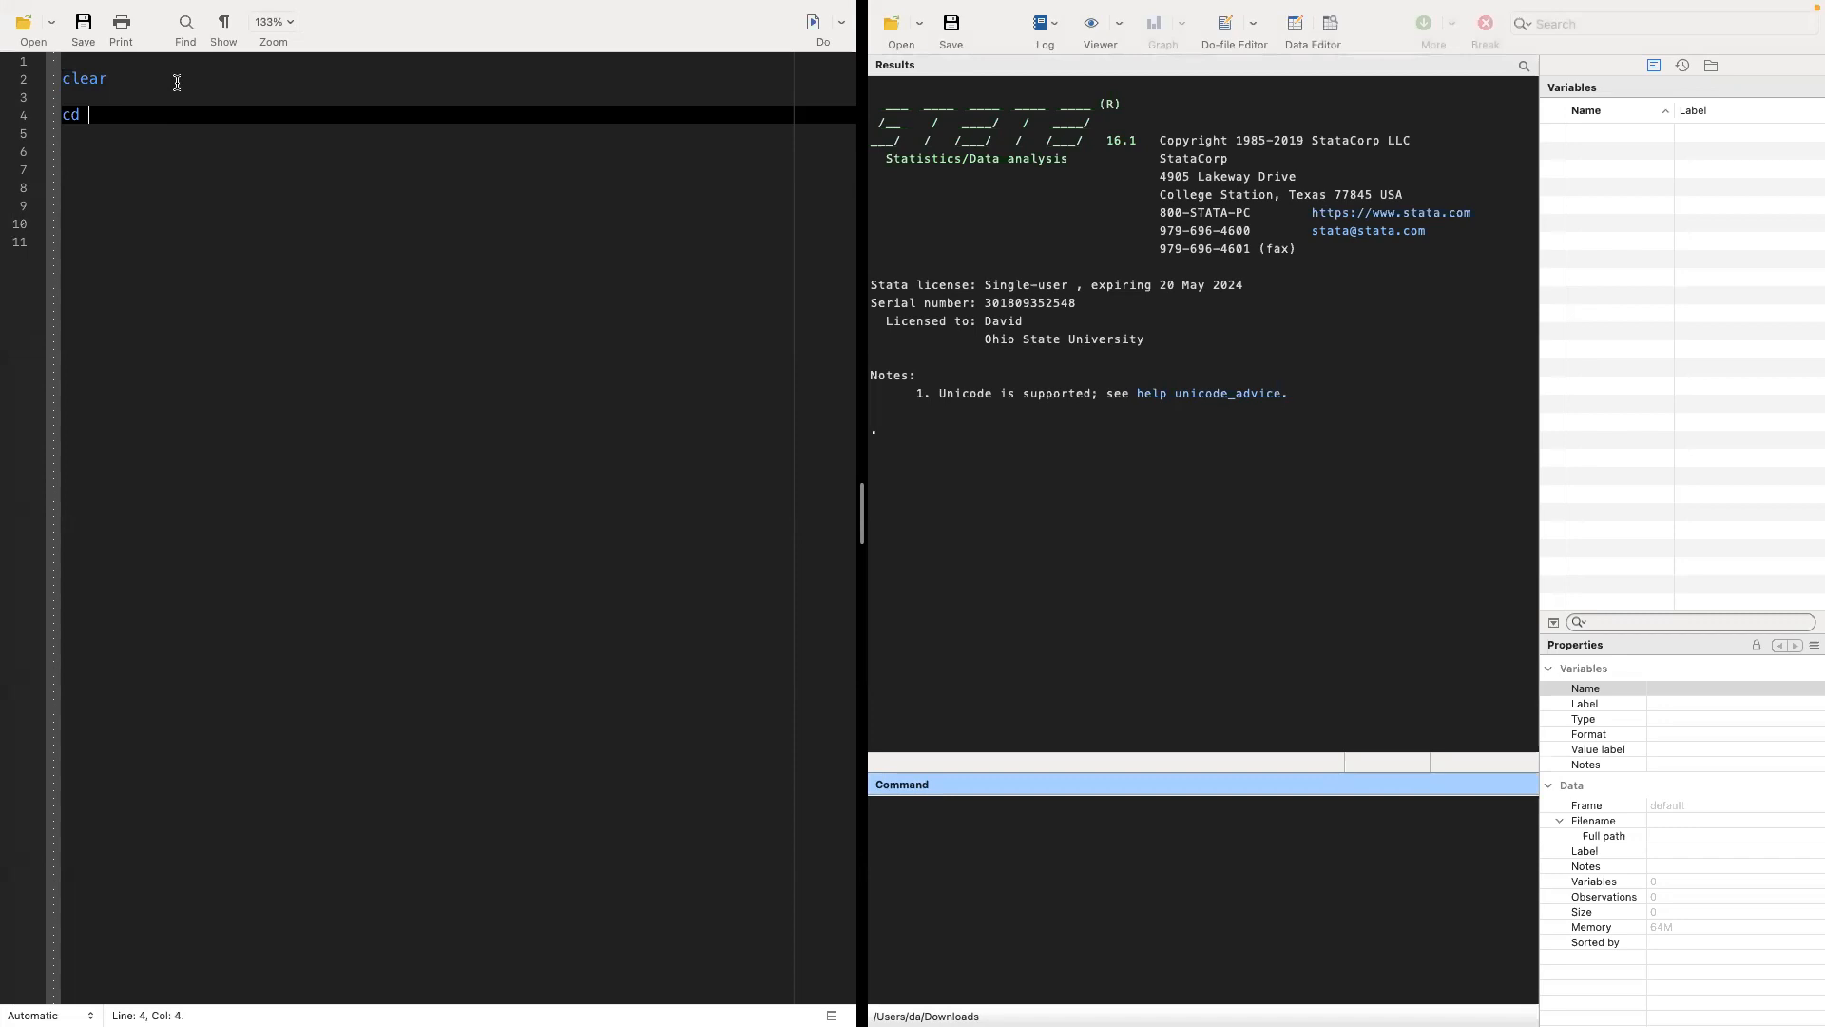
{"action": "type", "text": " \"/Users"}
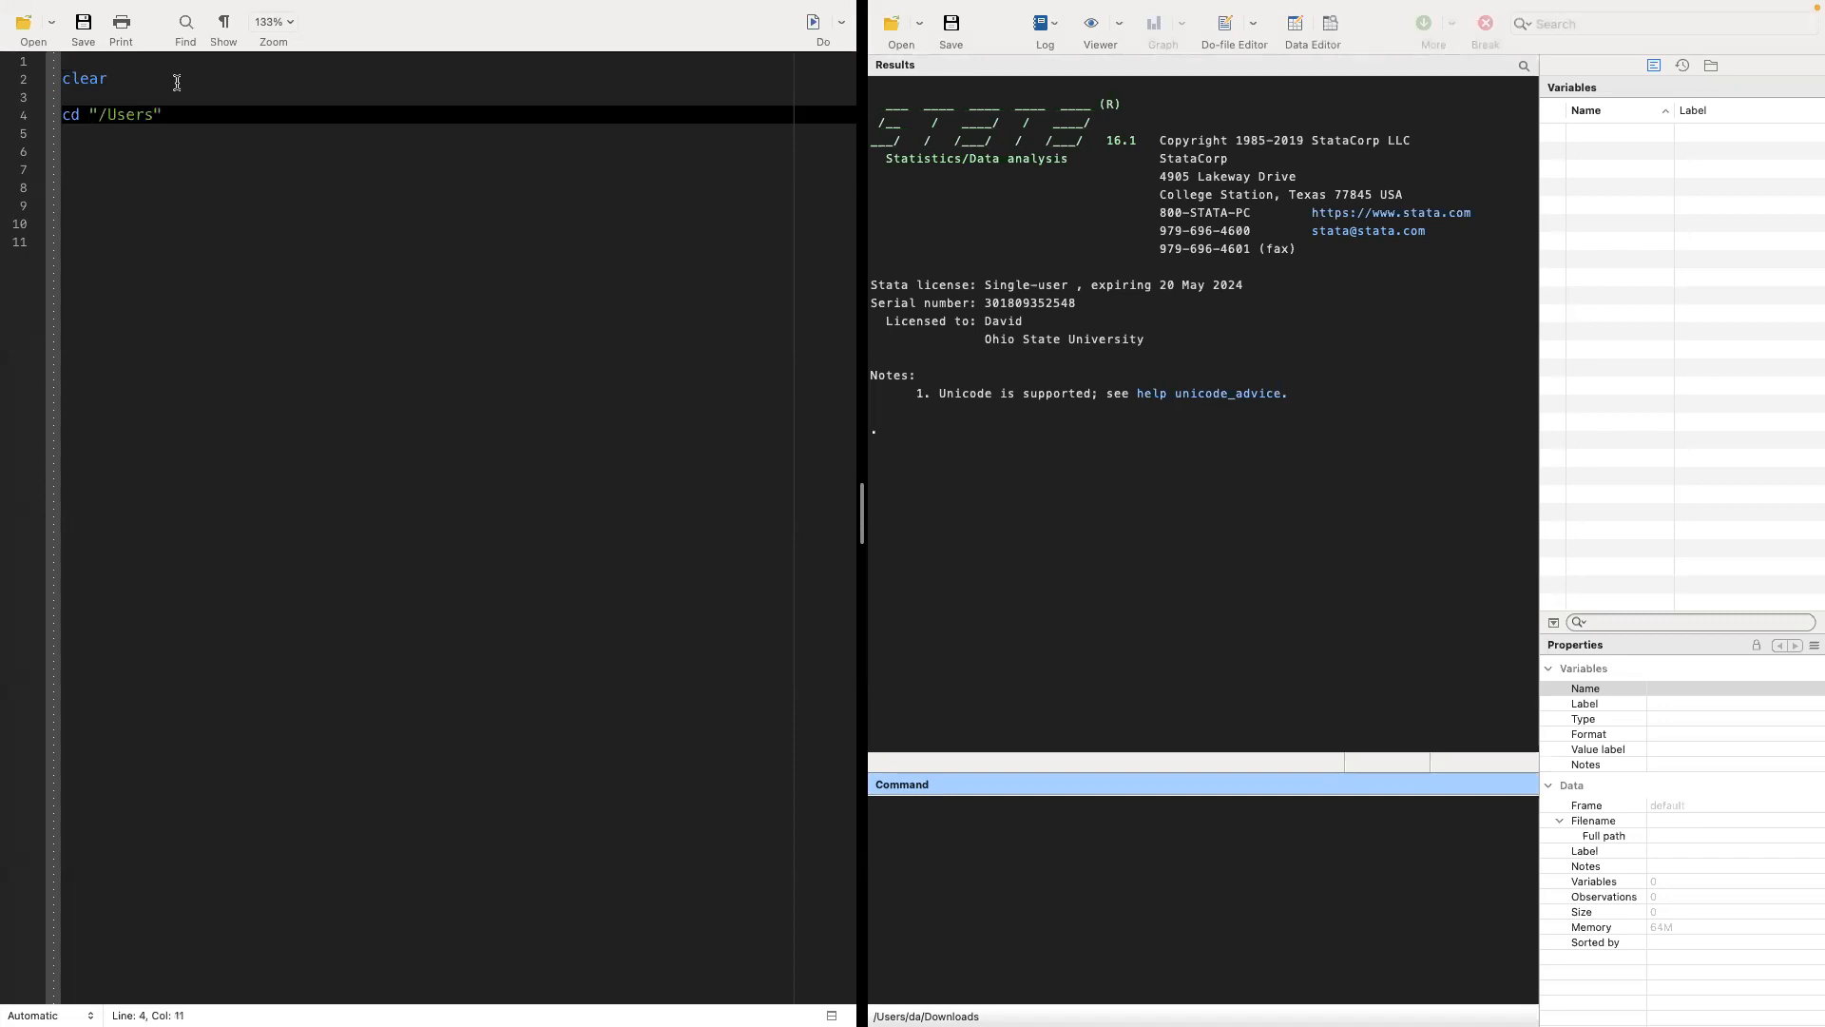
{"action": "type", "text": "/"}
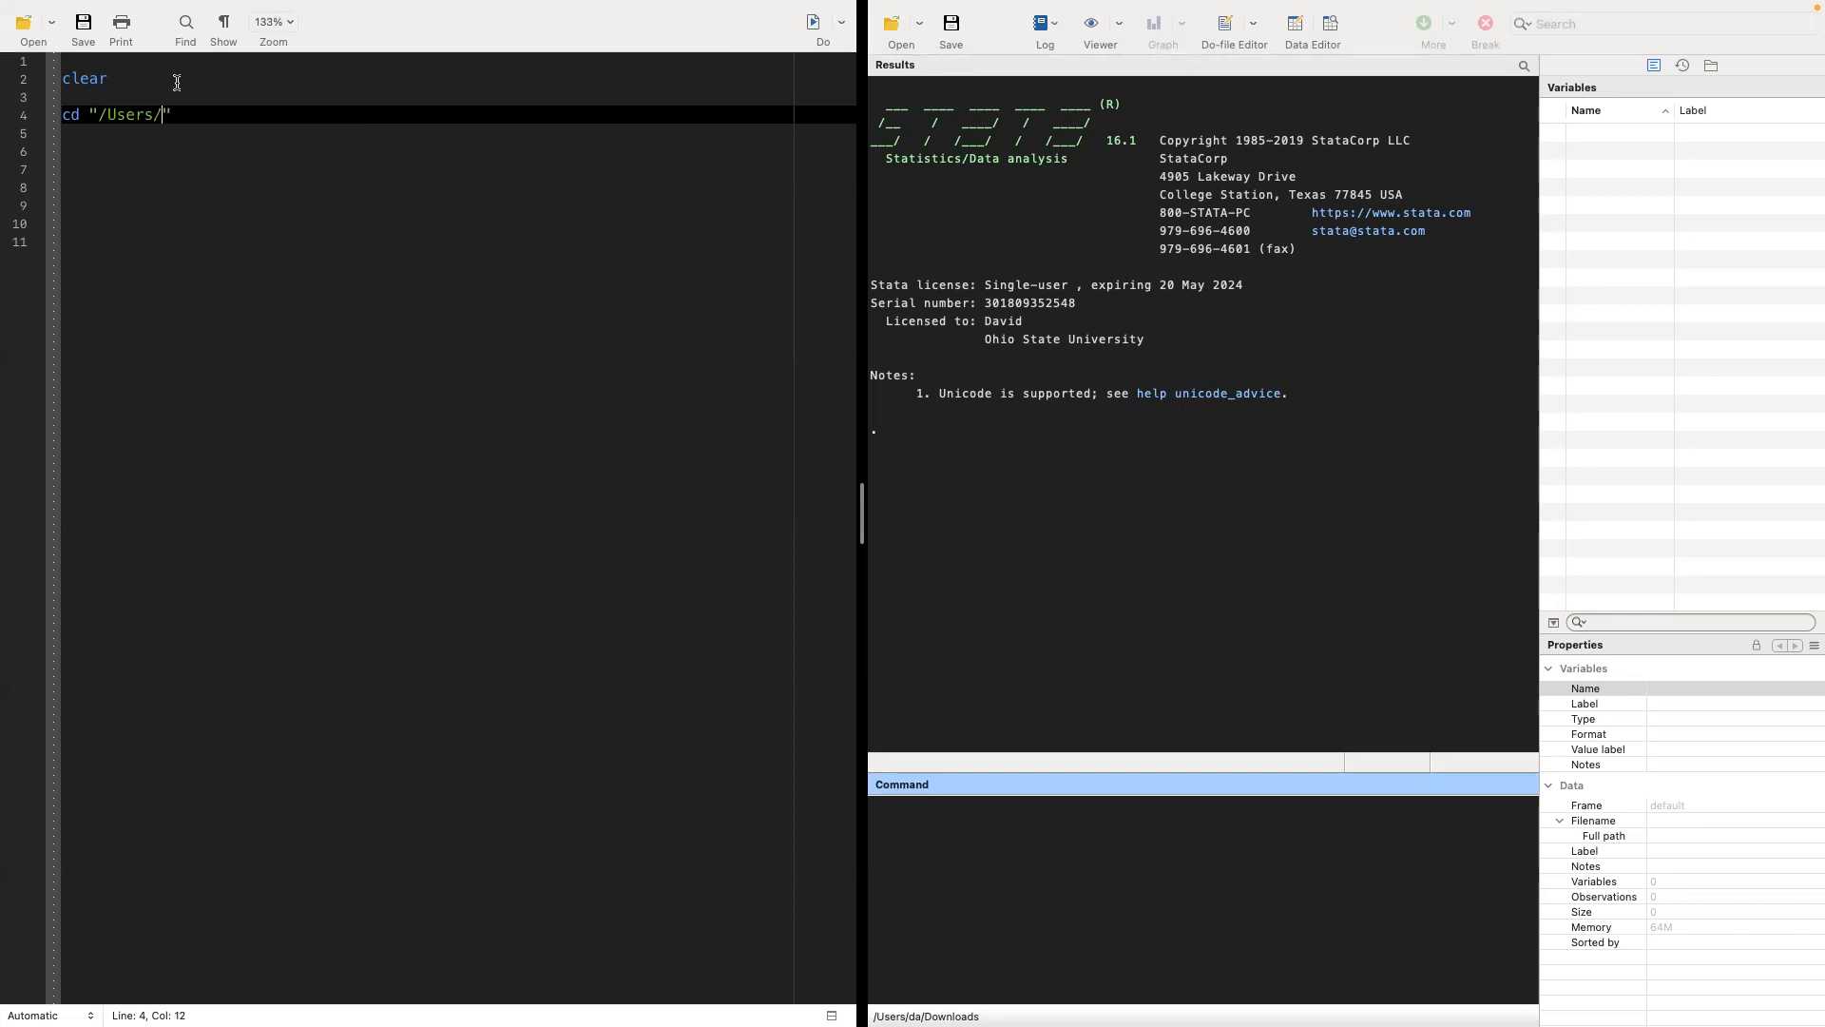
{"action": "type", "text": "da"}
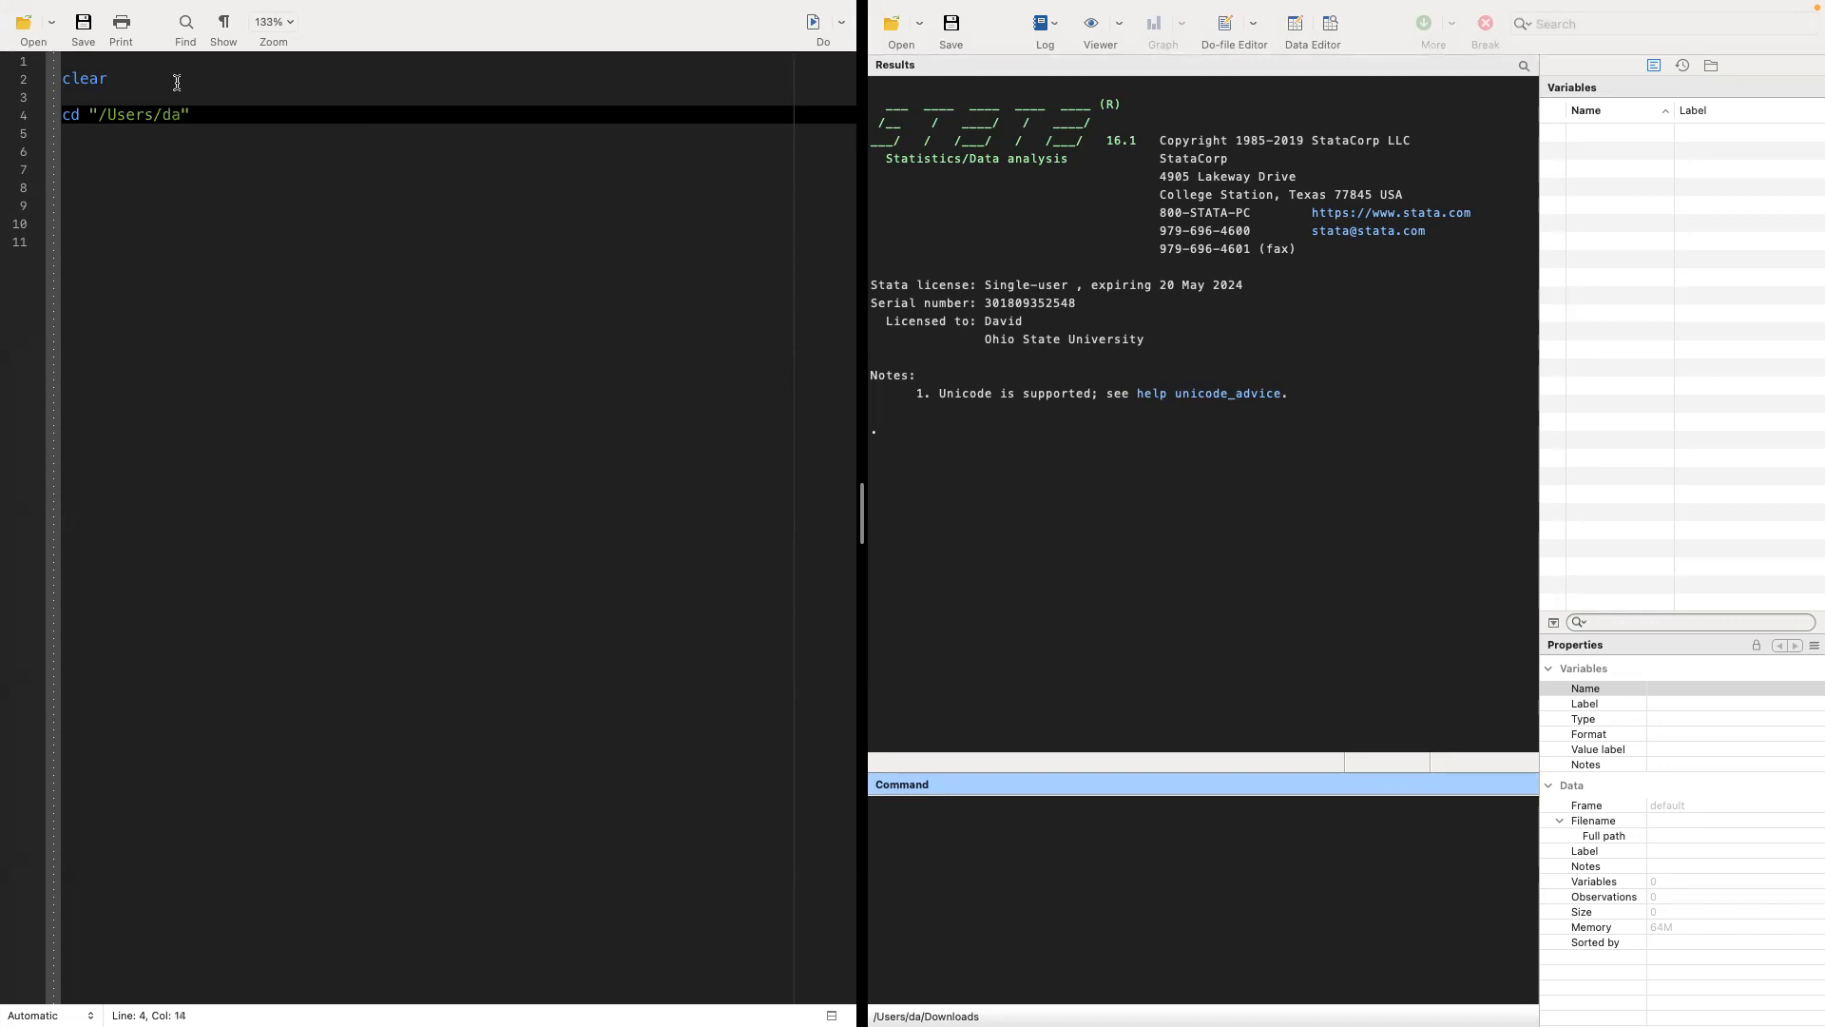
{"action": "type", "text": "/Downloads"}
{"action": "triple_click", "coordinate": [202, 115]}
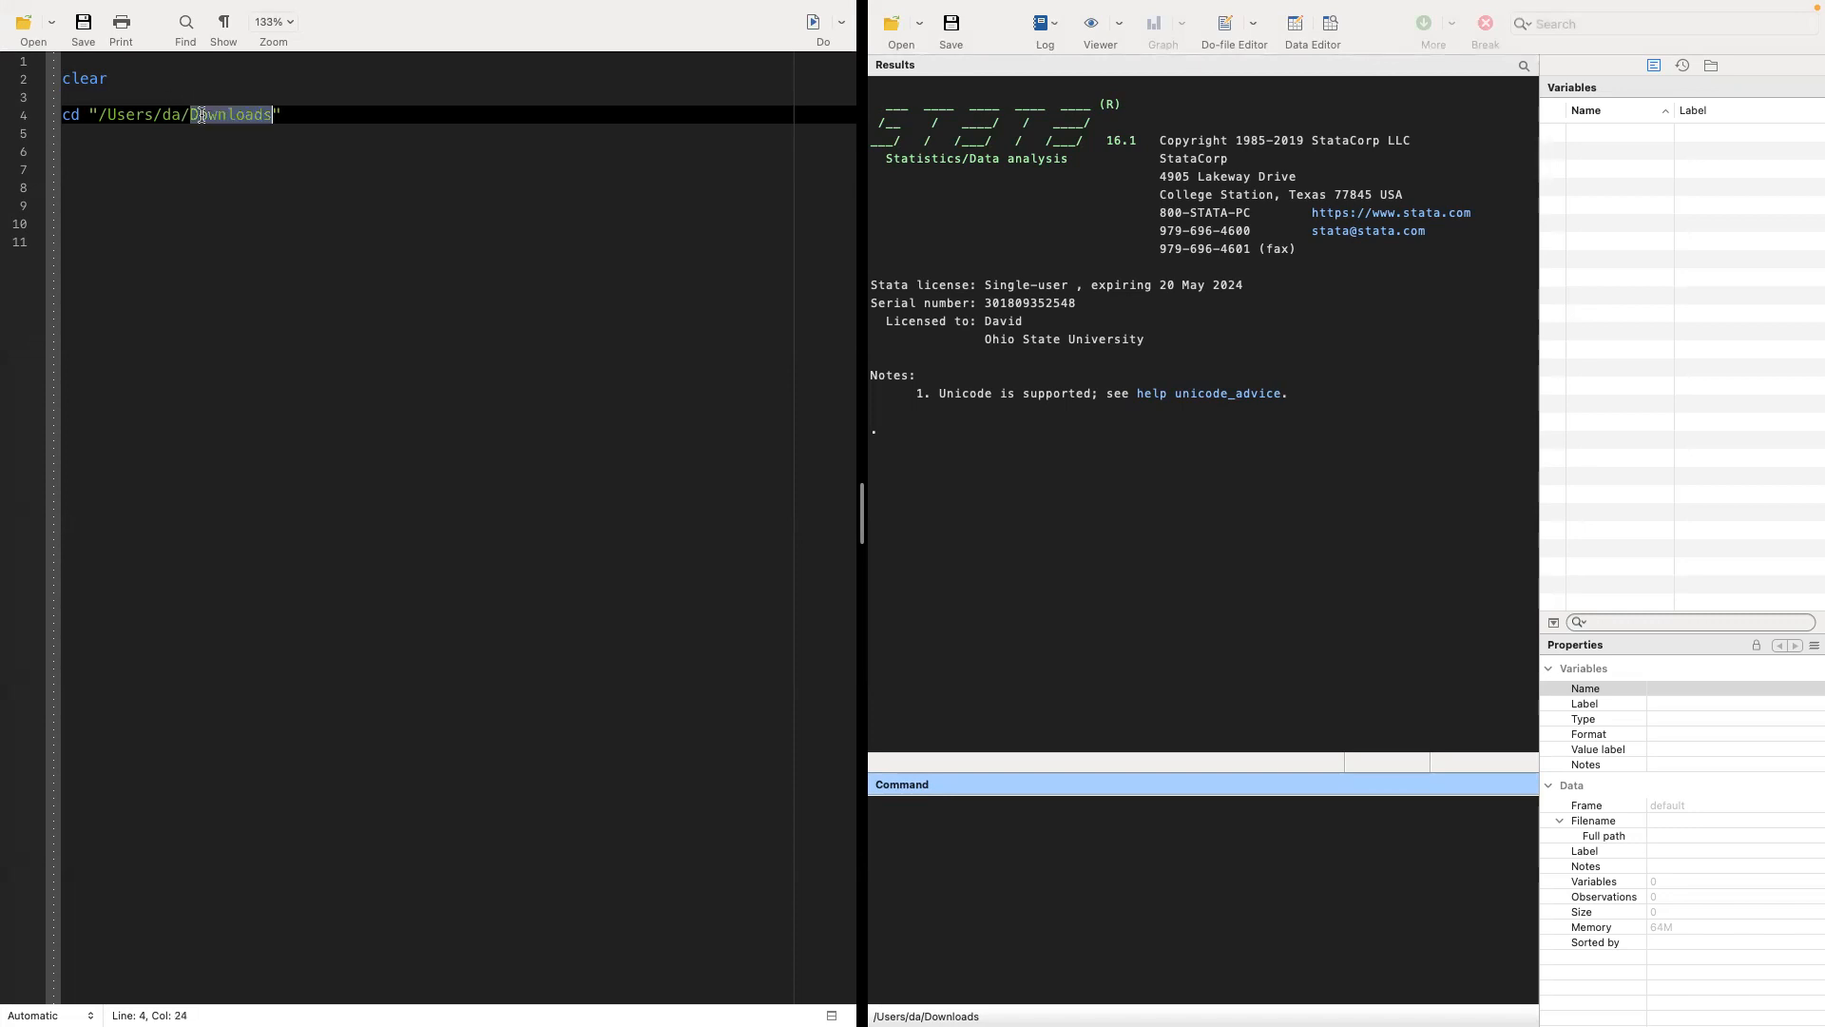
{"action": "left_click", "coordinate": [827, 29]}
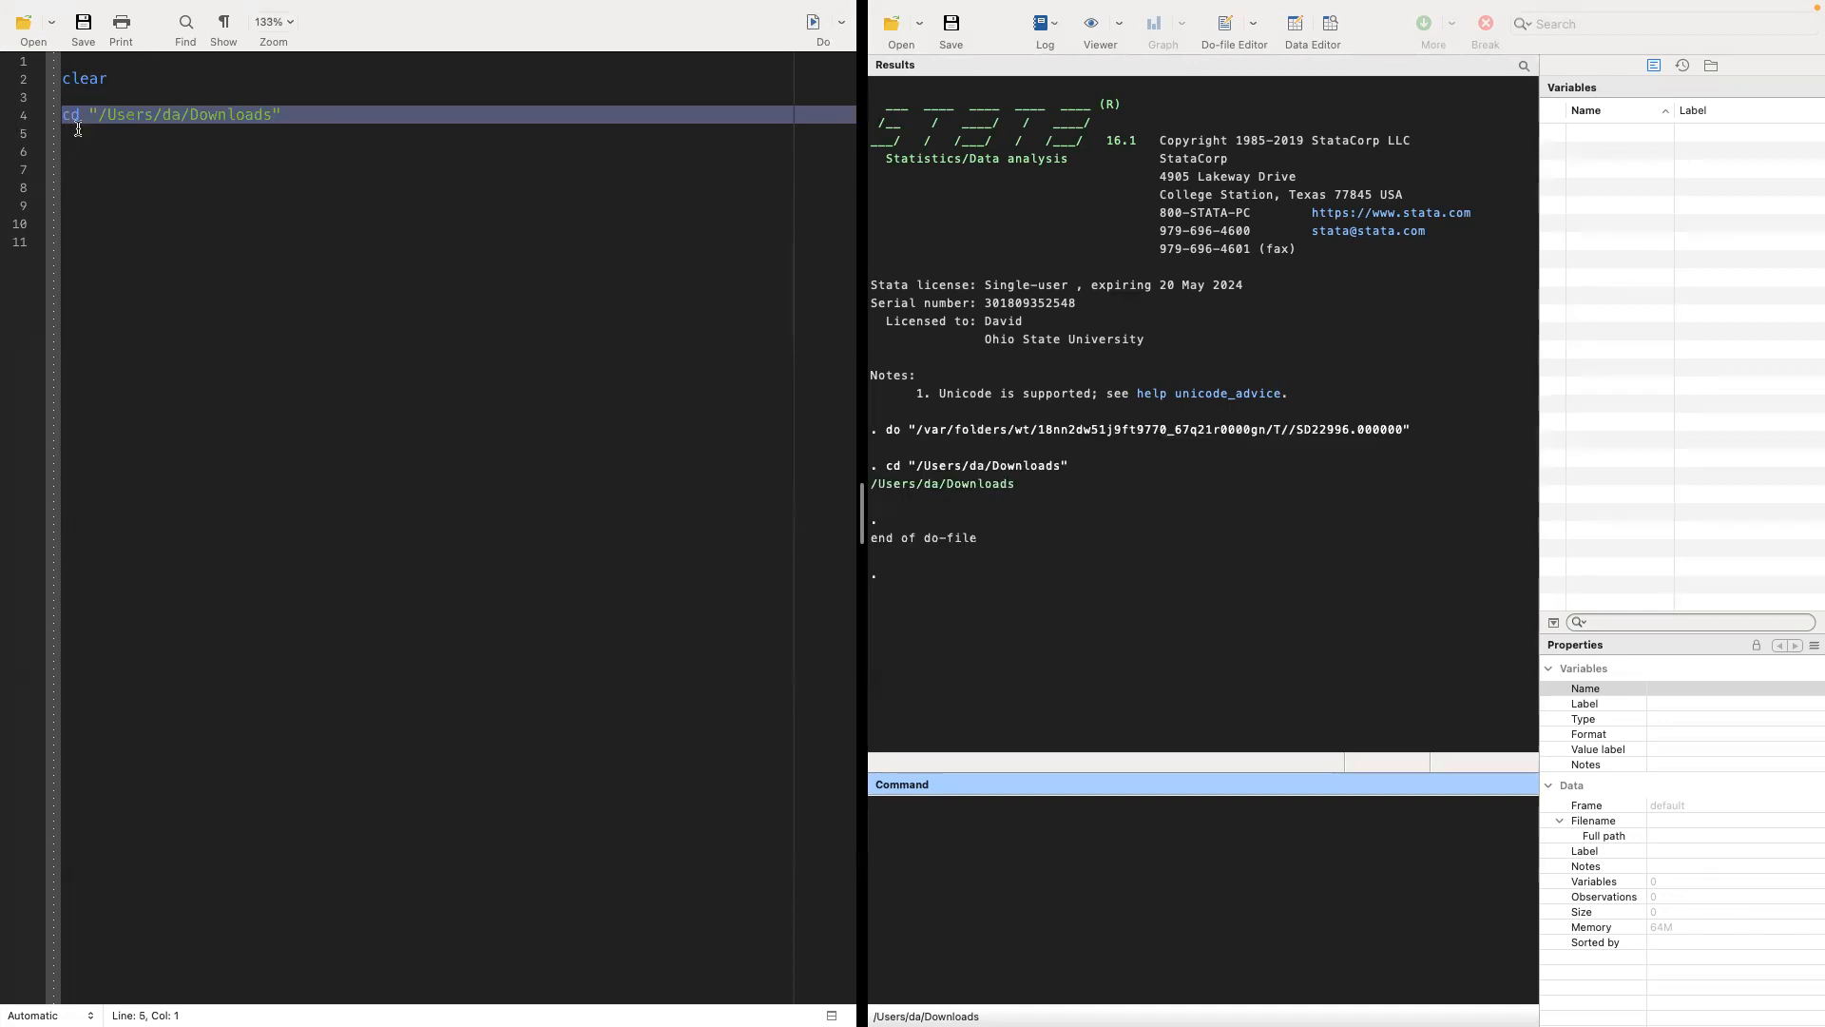
Step: Check the meningitis dataset's file name on the Datasets page, add use abm on line 6 of the do-file, and run that line
{"action": "left_click", "coordinate": [112, 149]}
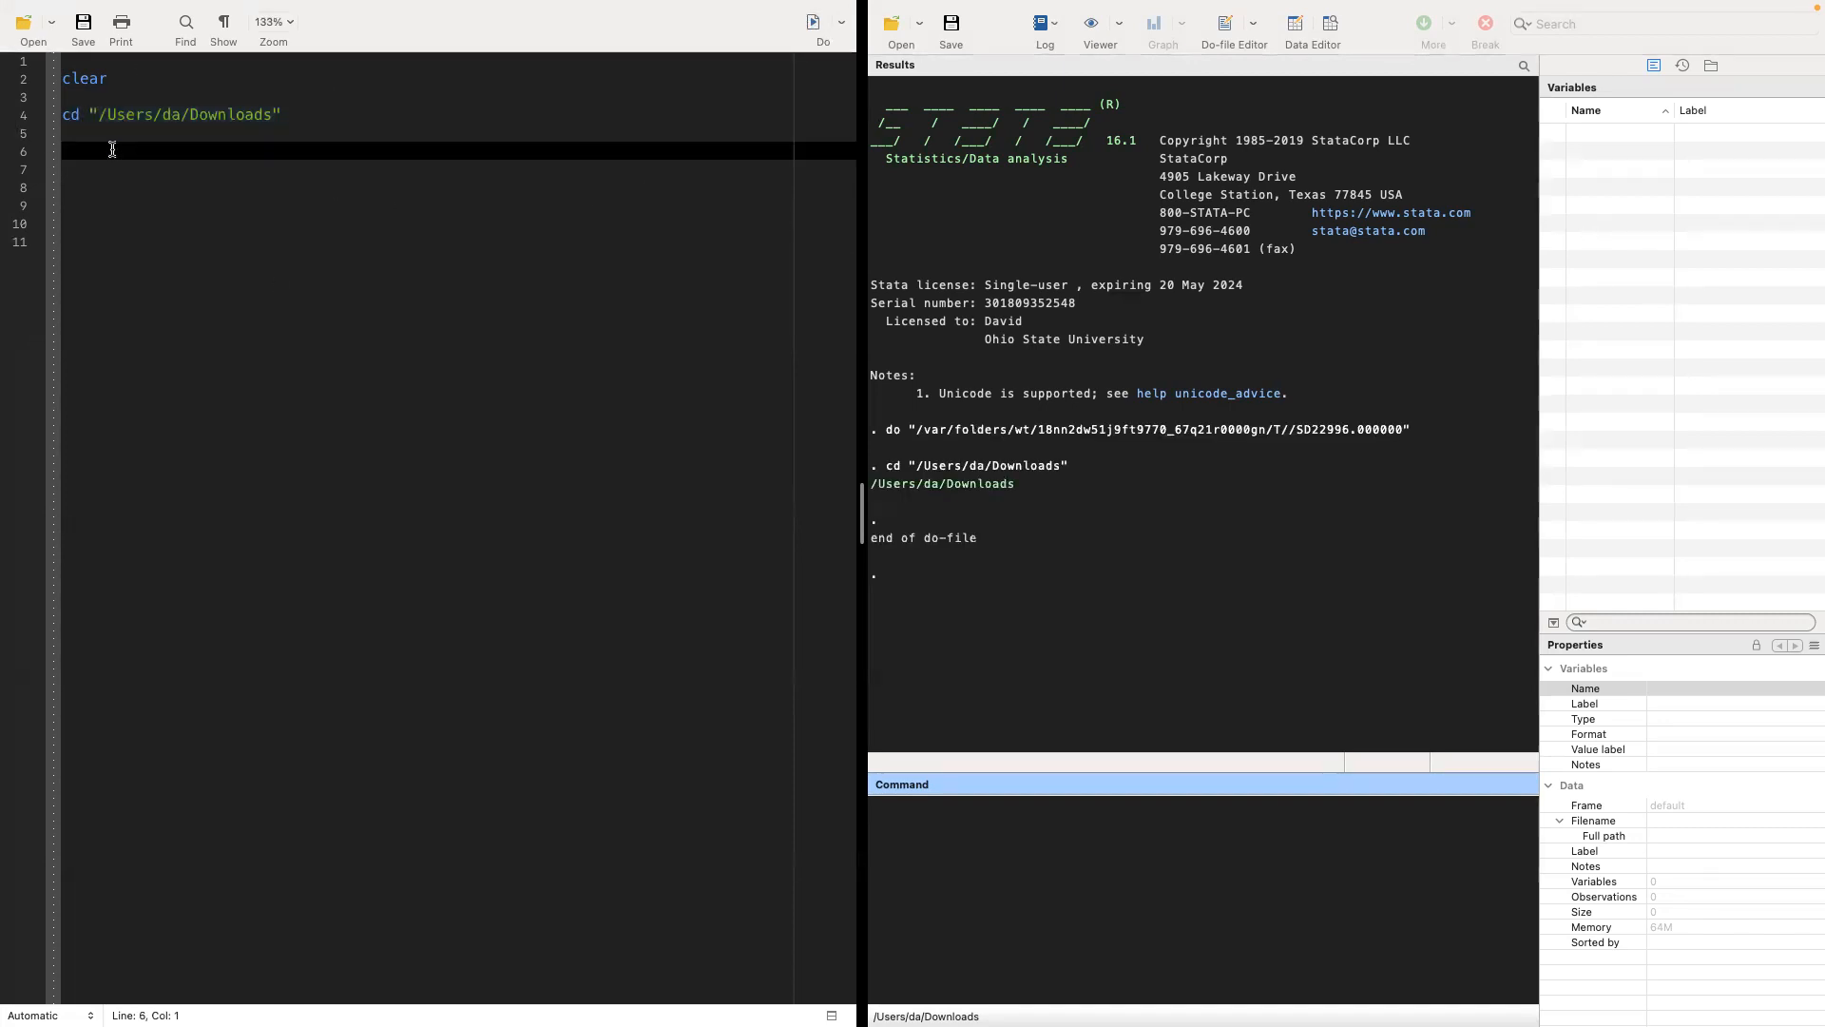
{"action": "type", "text": "use"}
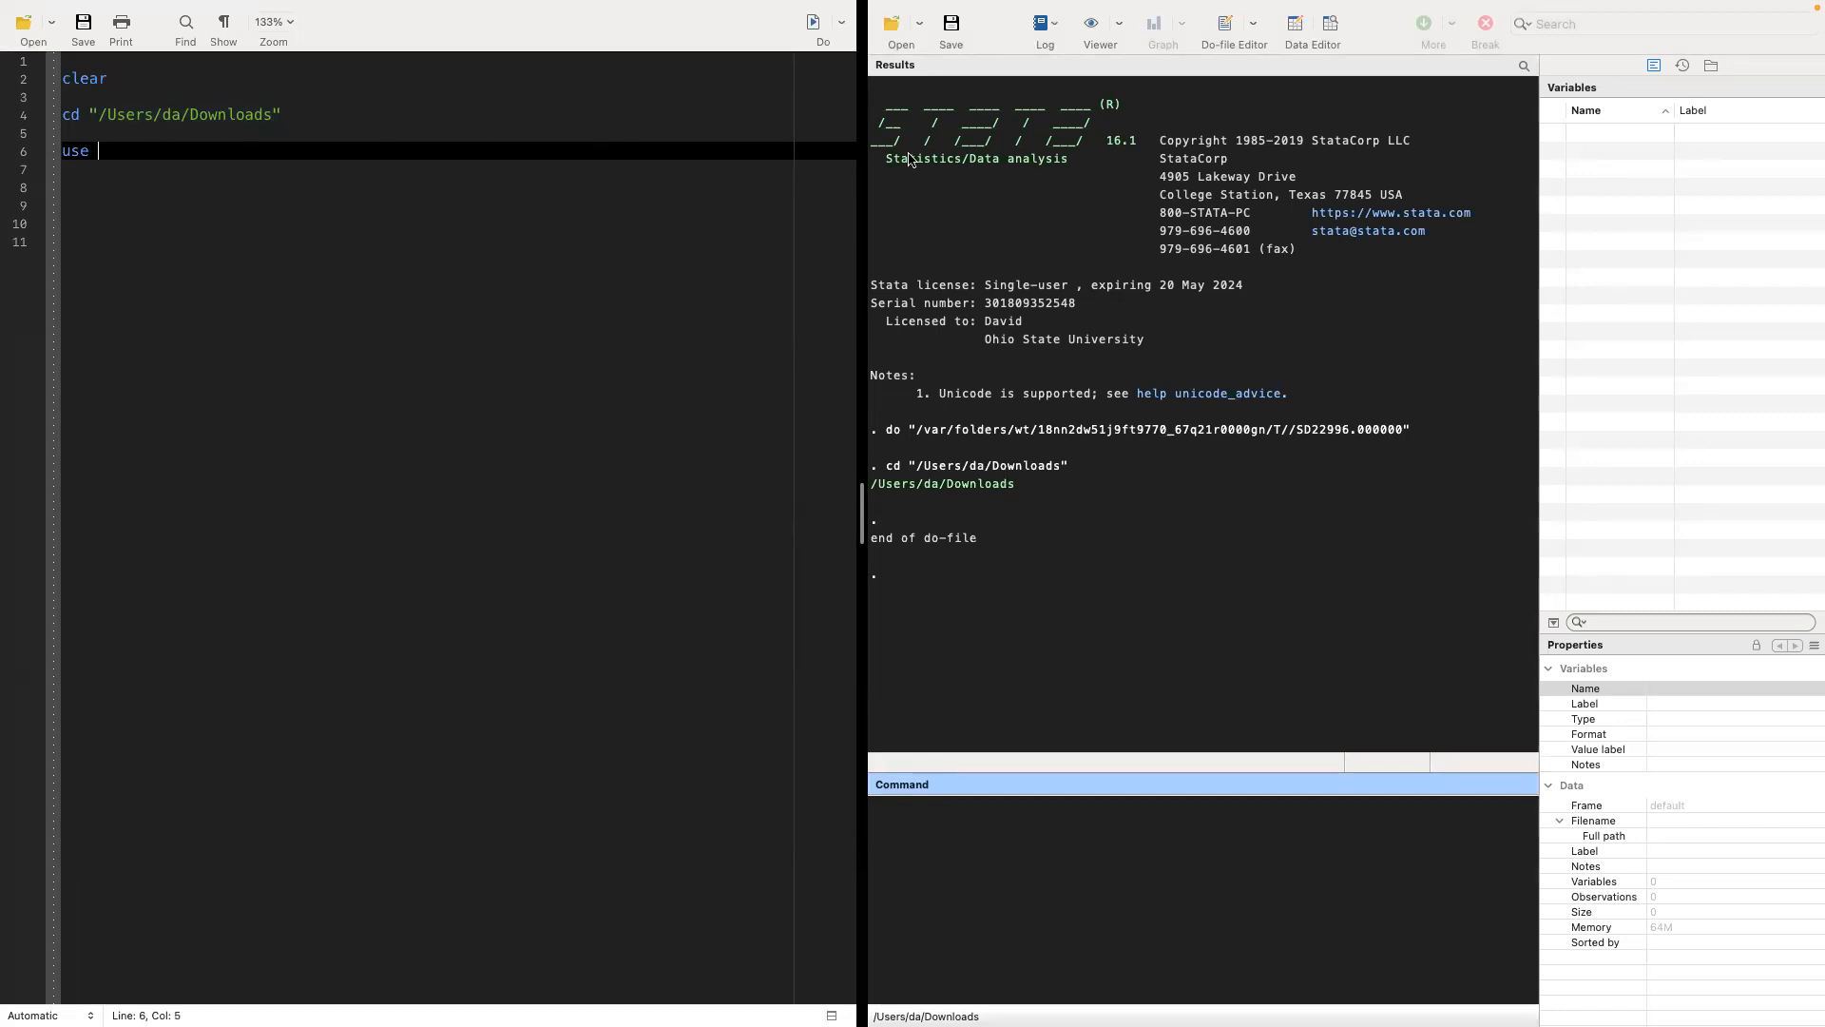
{"action": "key", "text": "ctrl+Left"}
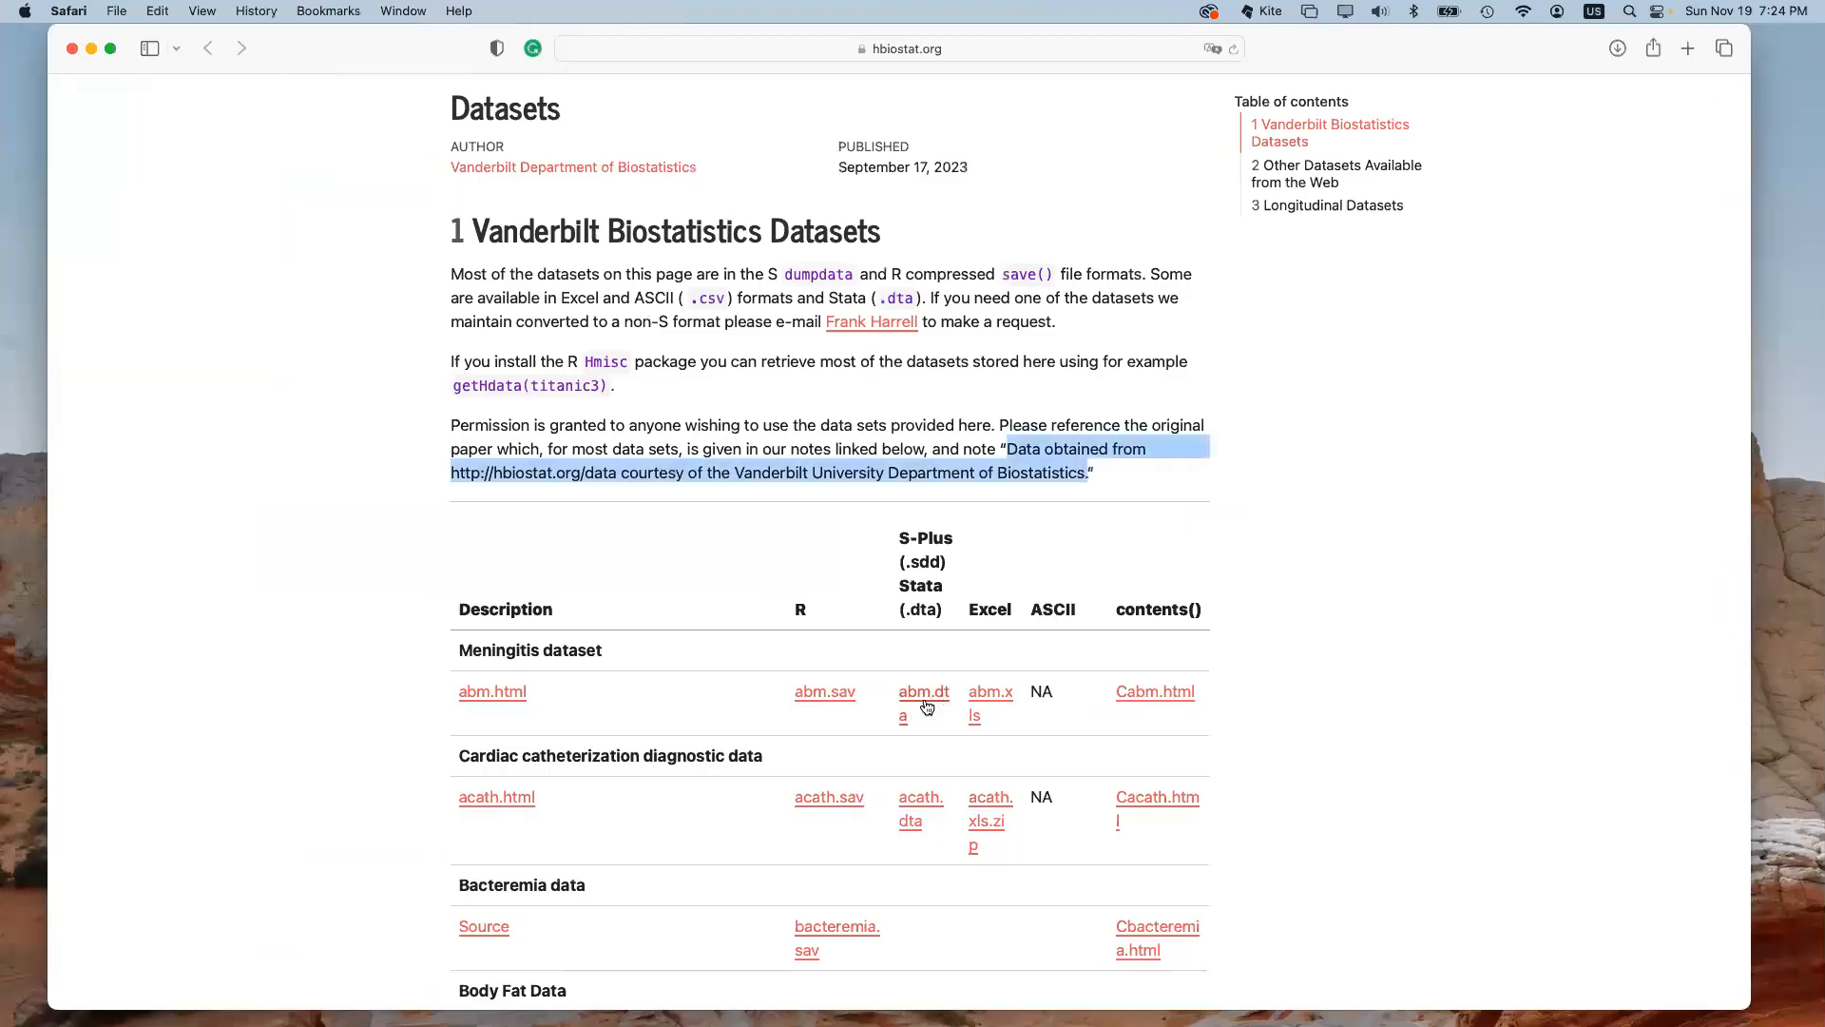
{"action": "key", "text": "ctrl+Right"}
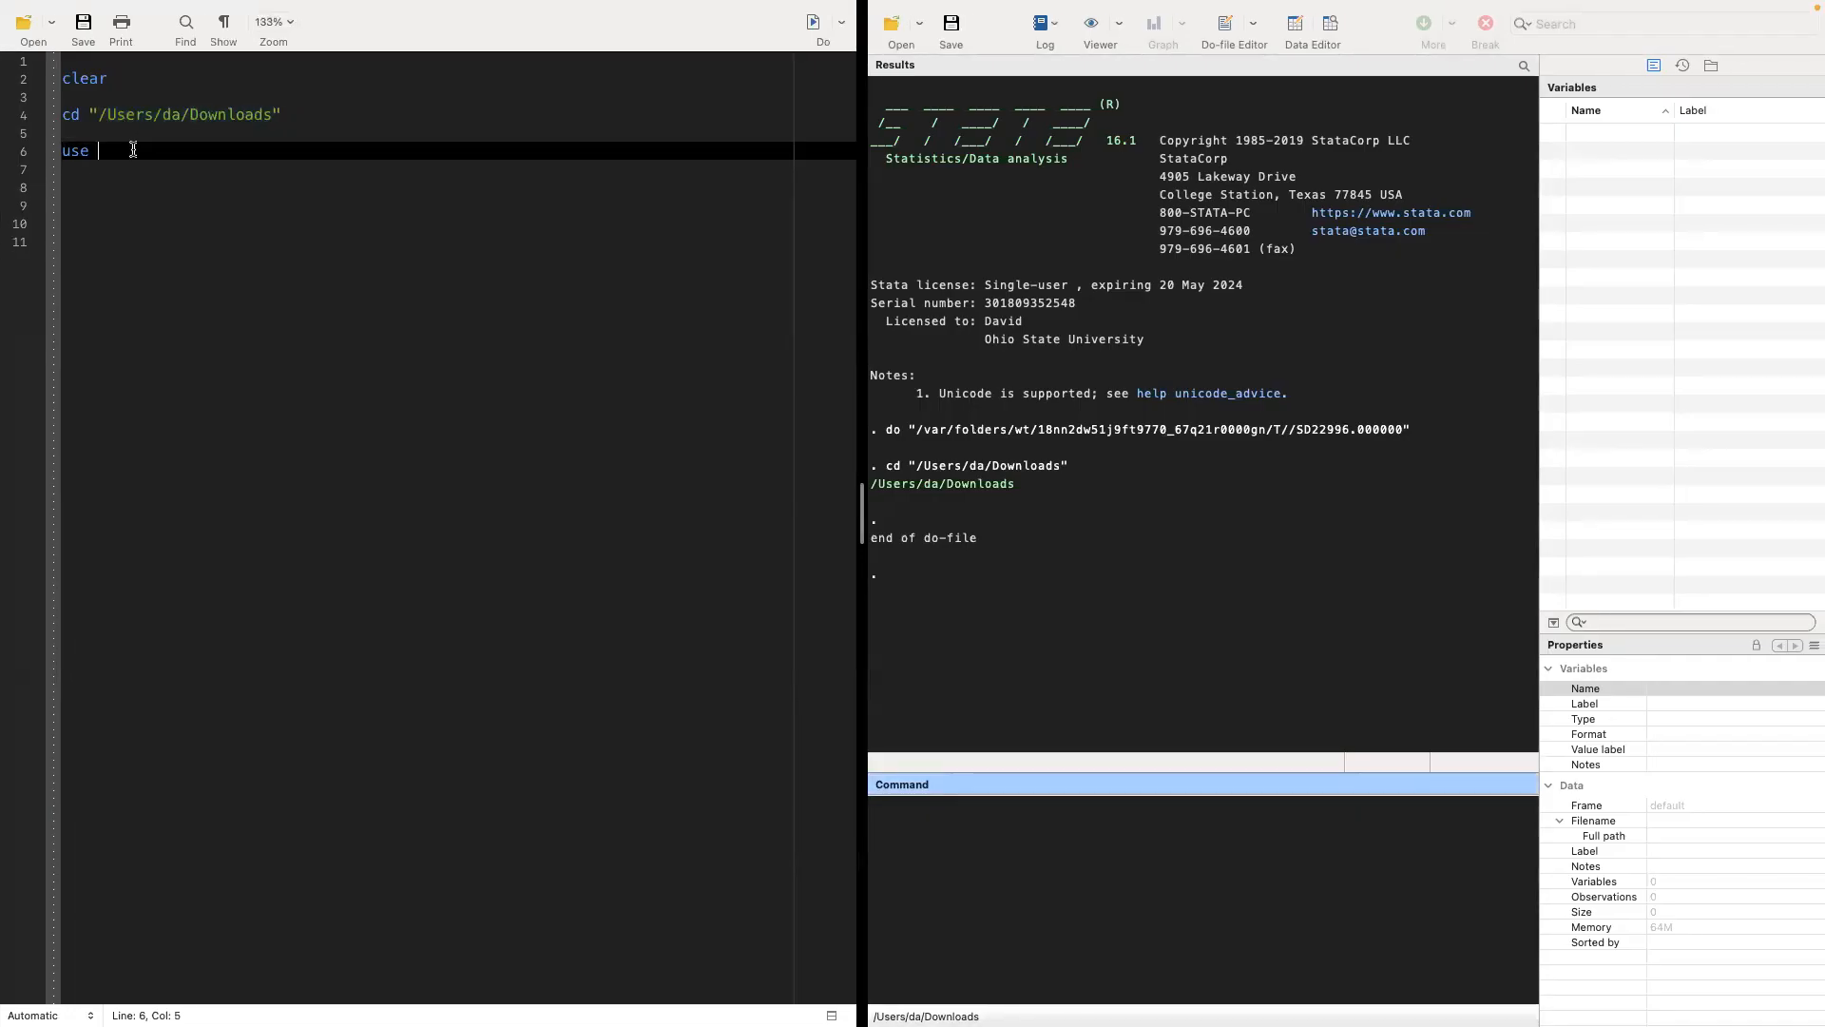
{"action": "type", "text": "abd"}
{"action": "key", "text": "BackSpace"}
{"action": "type", "text": "m"}
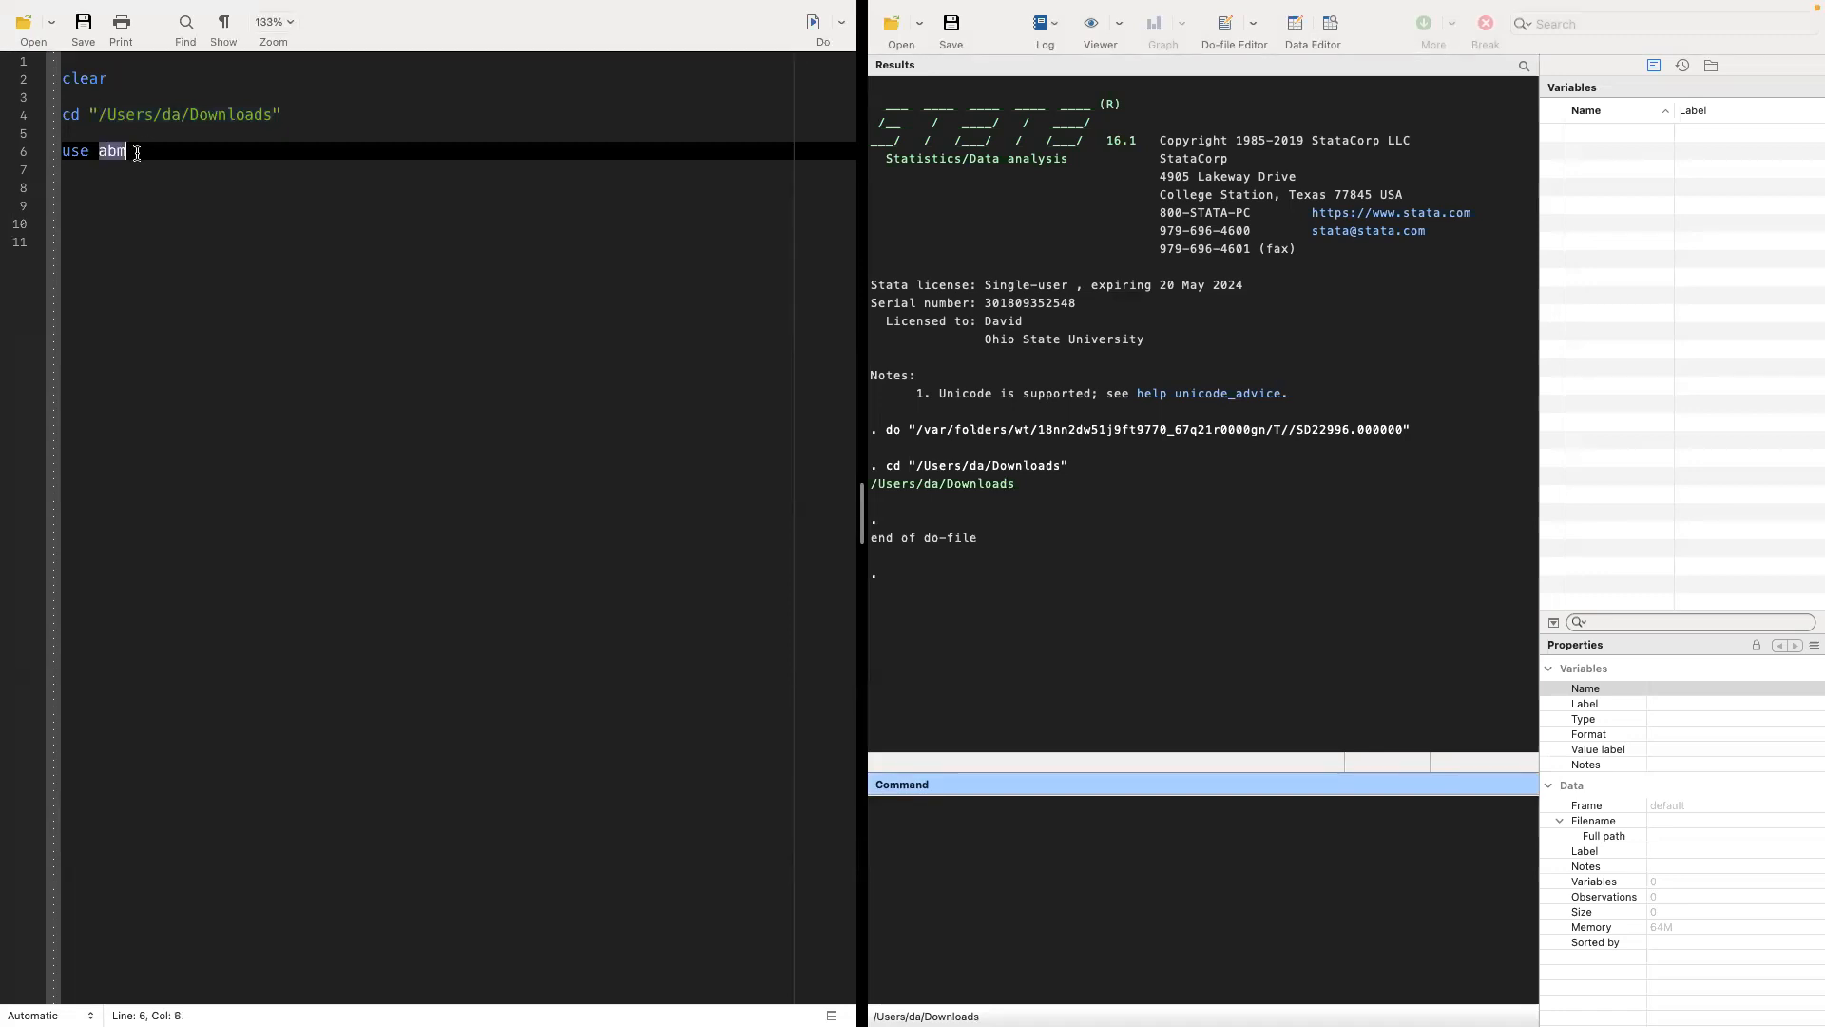
{"action": "triple_click", "coordinate": [137, 152]}
{"action": "left_click", "coordinate": [812, 23]}
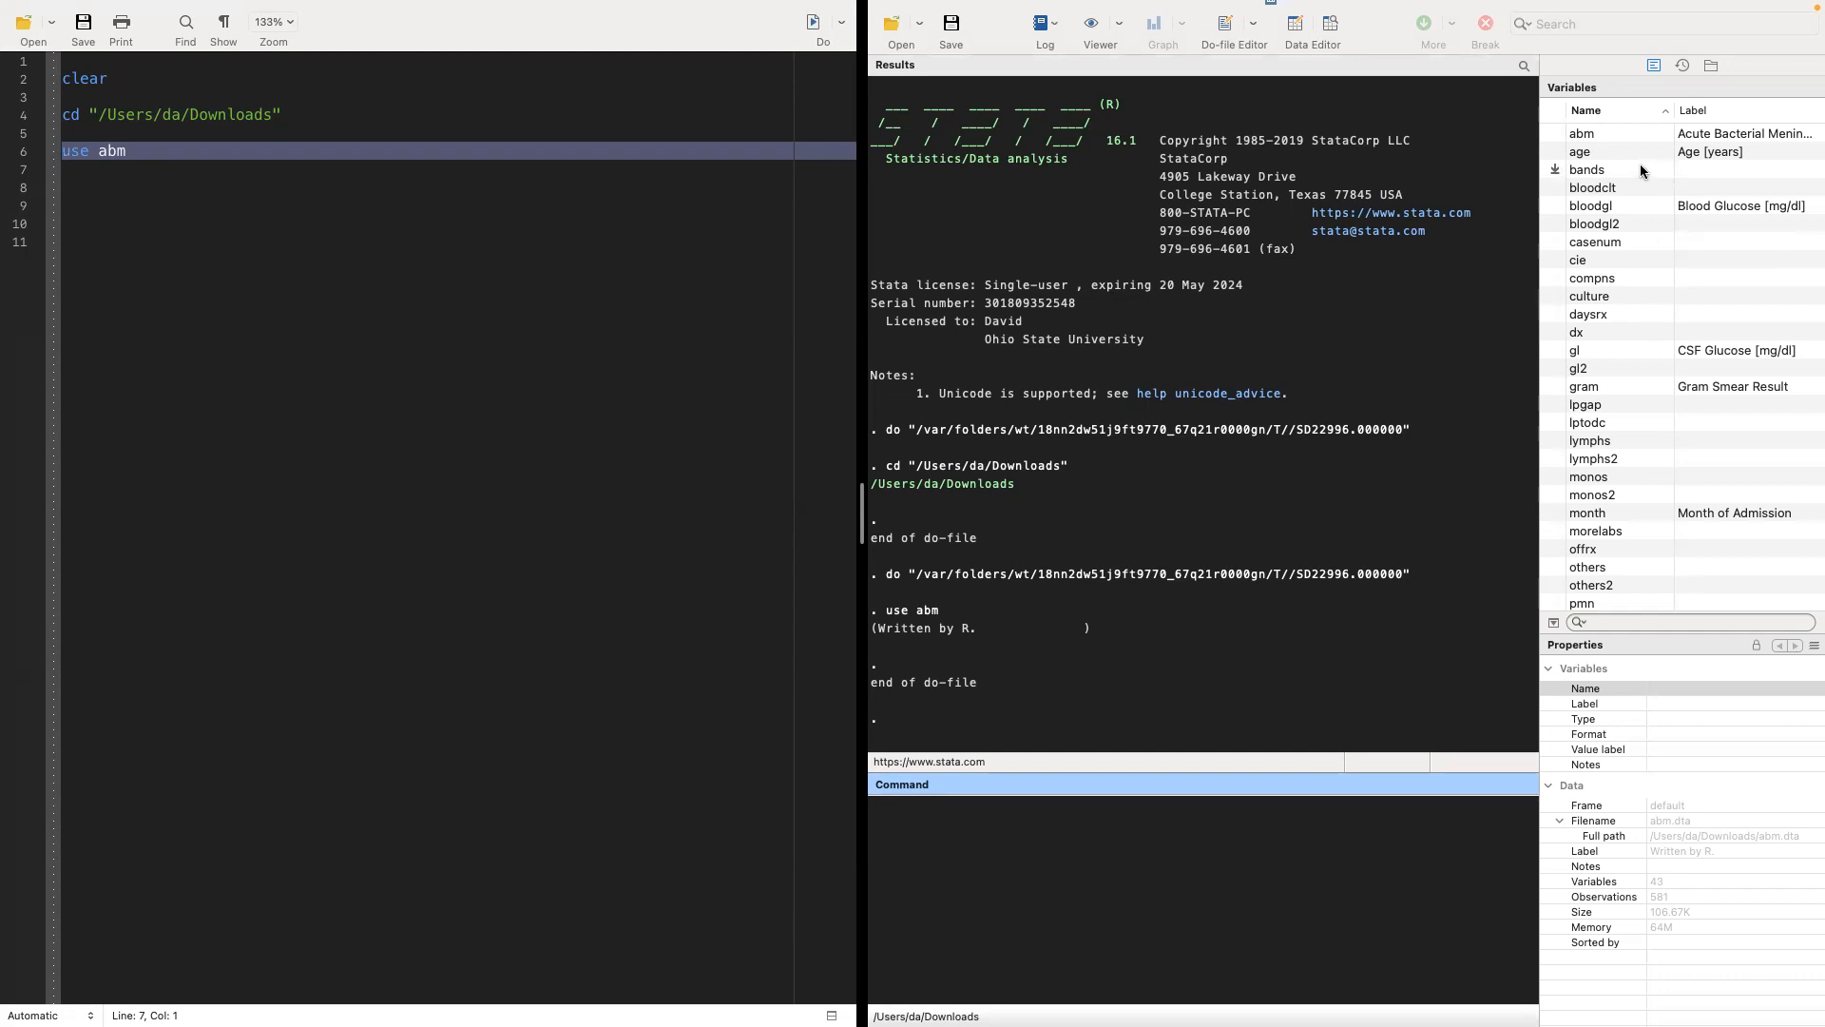
Step: Review the dataset's variable list, add keep bloodgl sex year on line 8 of the do-file, and run that line
{"action": "scroll", "coordinate": [1656, 368], "scroll_direction": "down", "scroll_amount": 2}
{"action": "scroll", "coordinate": [1655, 368], "scroll_direction": "up", "scroll_amount": 2}
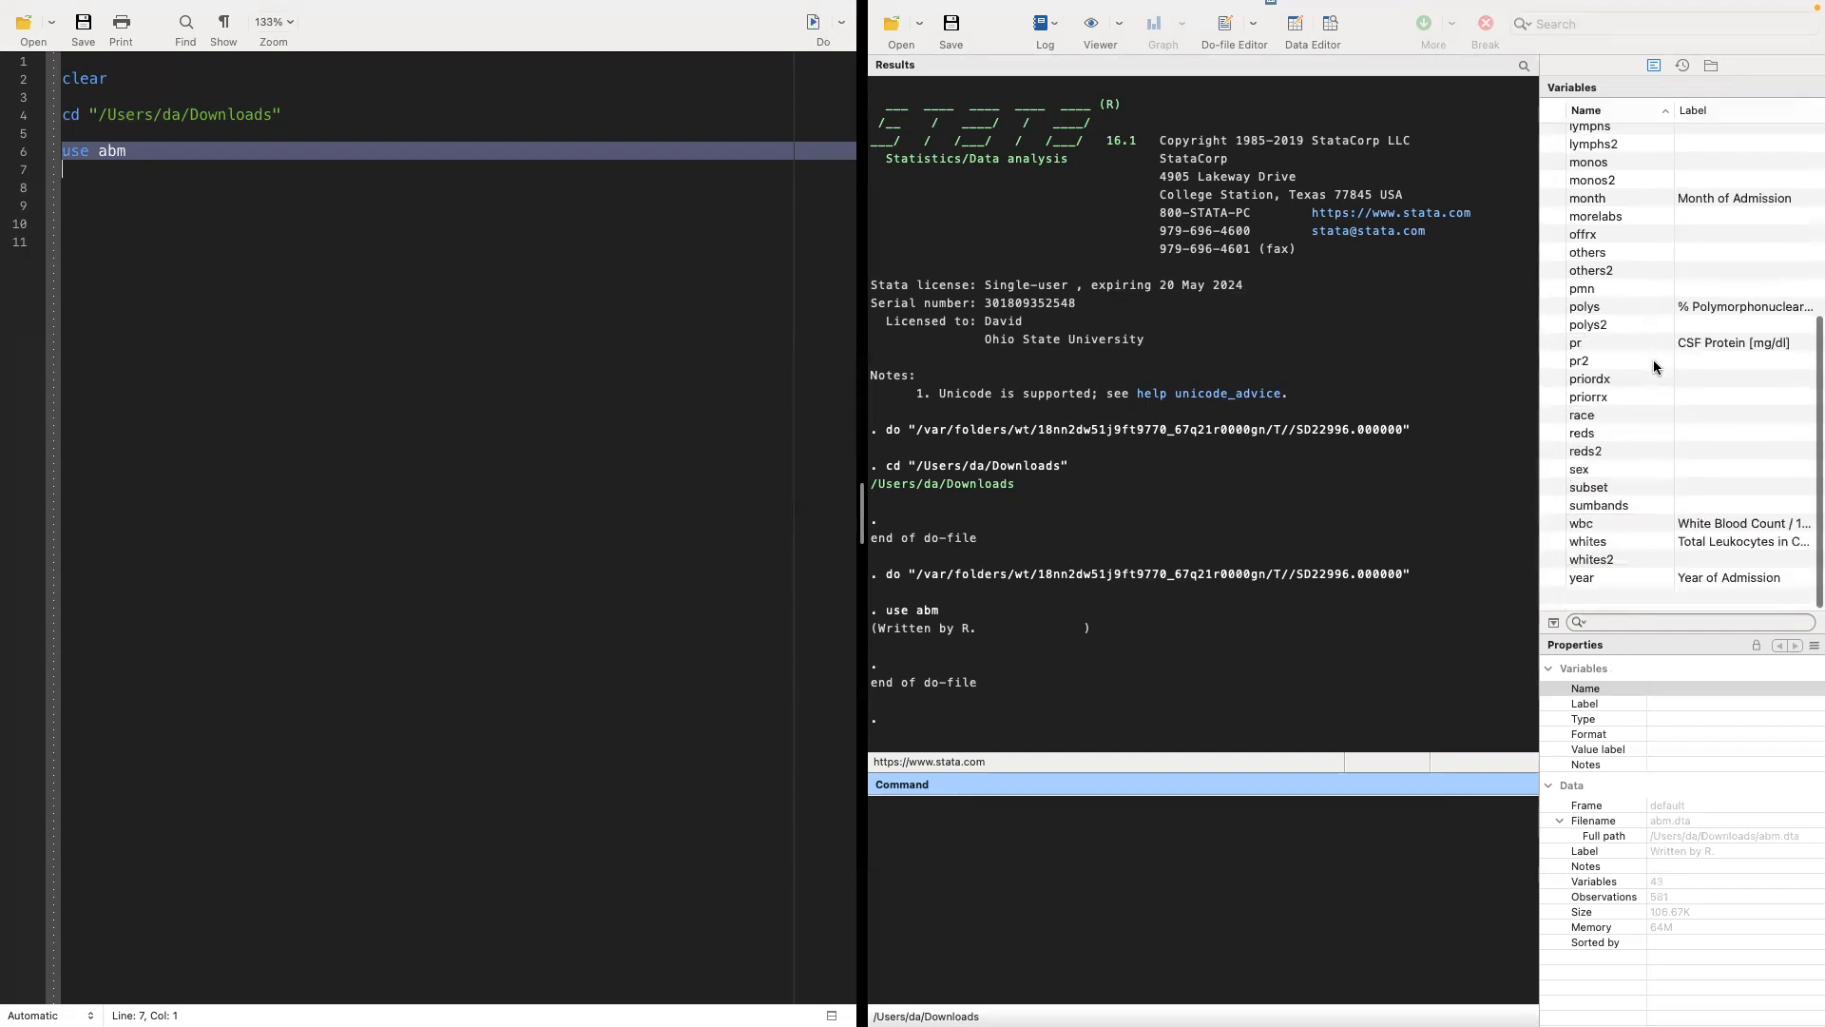
{"action": "left_click", "coordinate": [109, 165]}
{"action": "key", "text": "Return"}
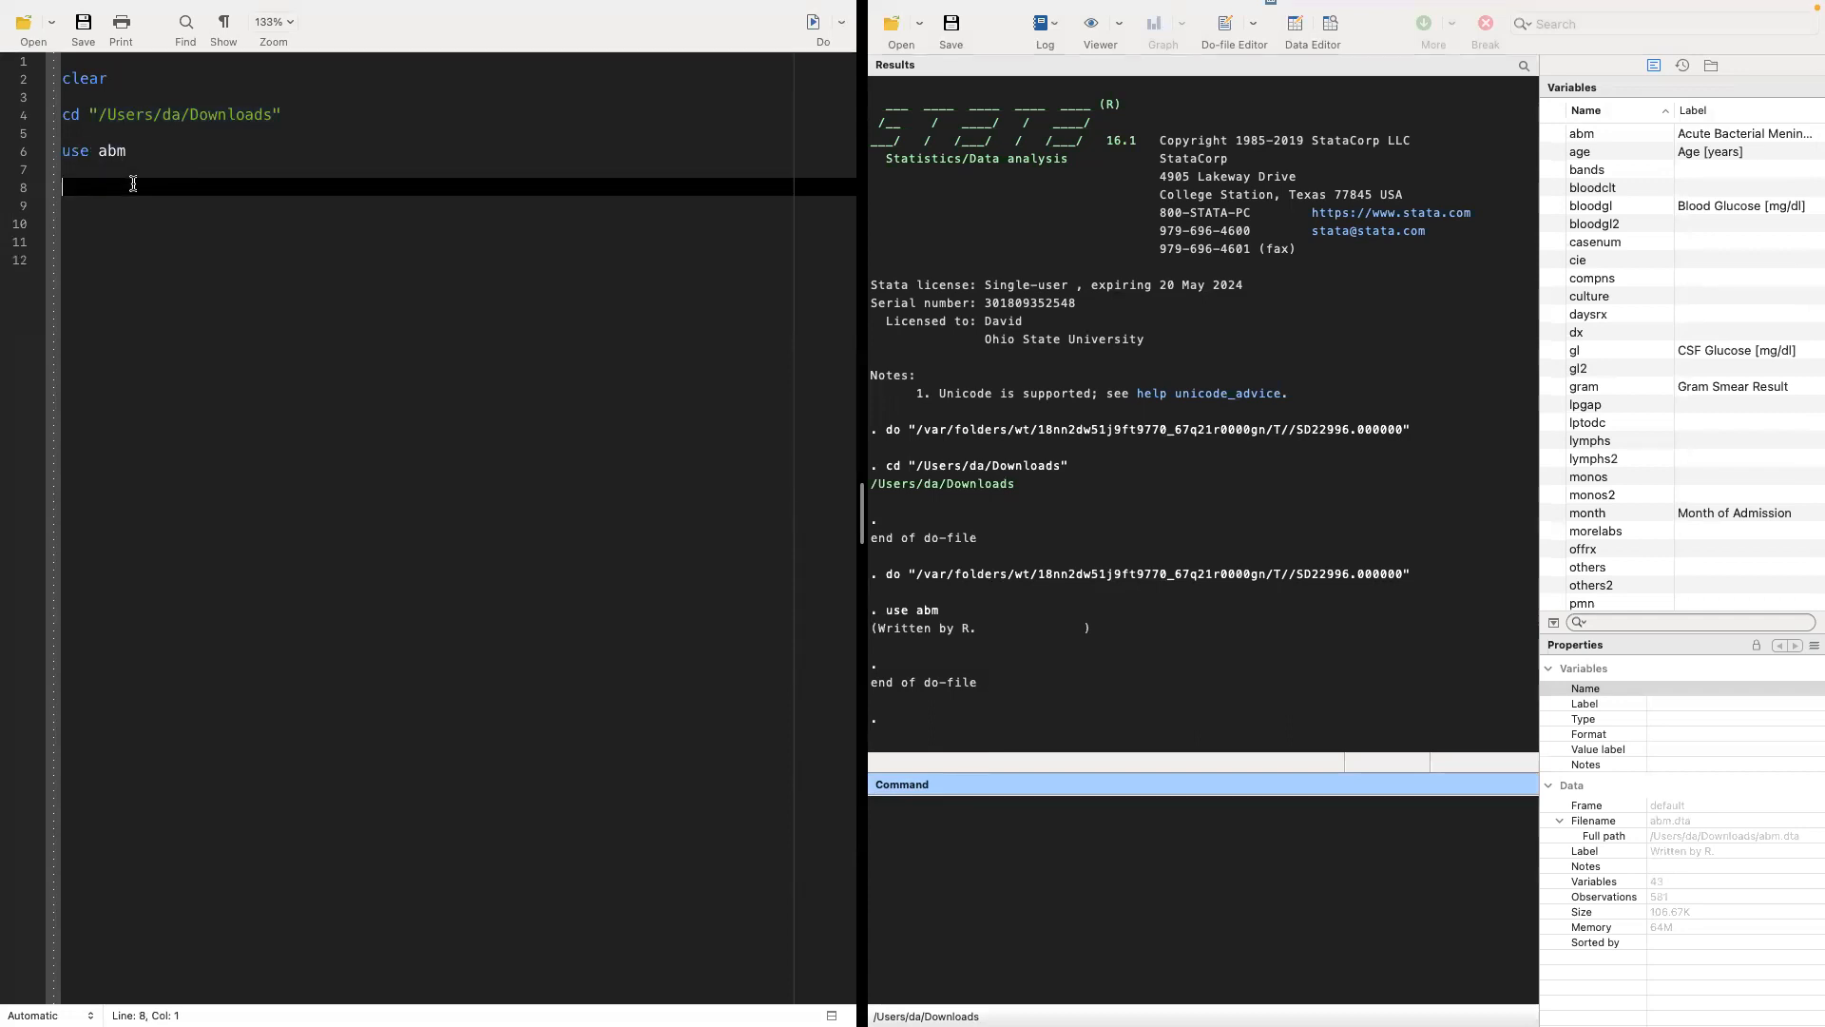
{"action": "type", "text": "keep"}
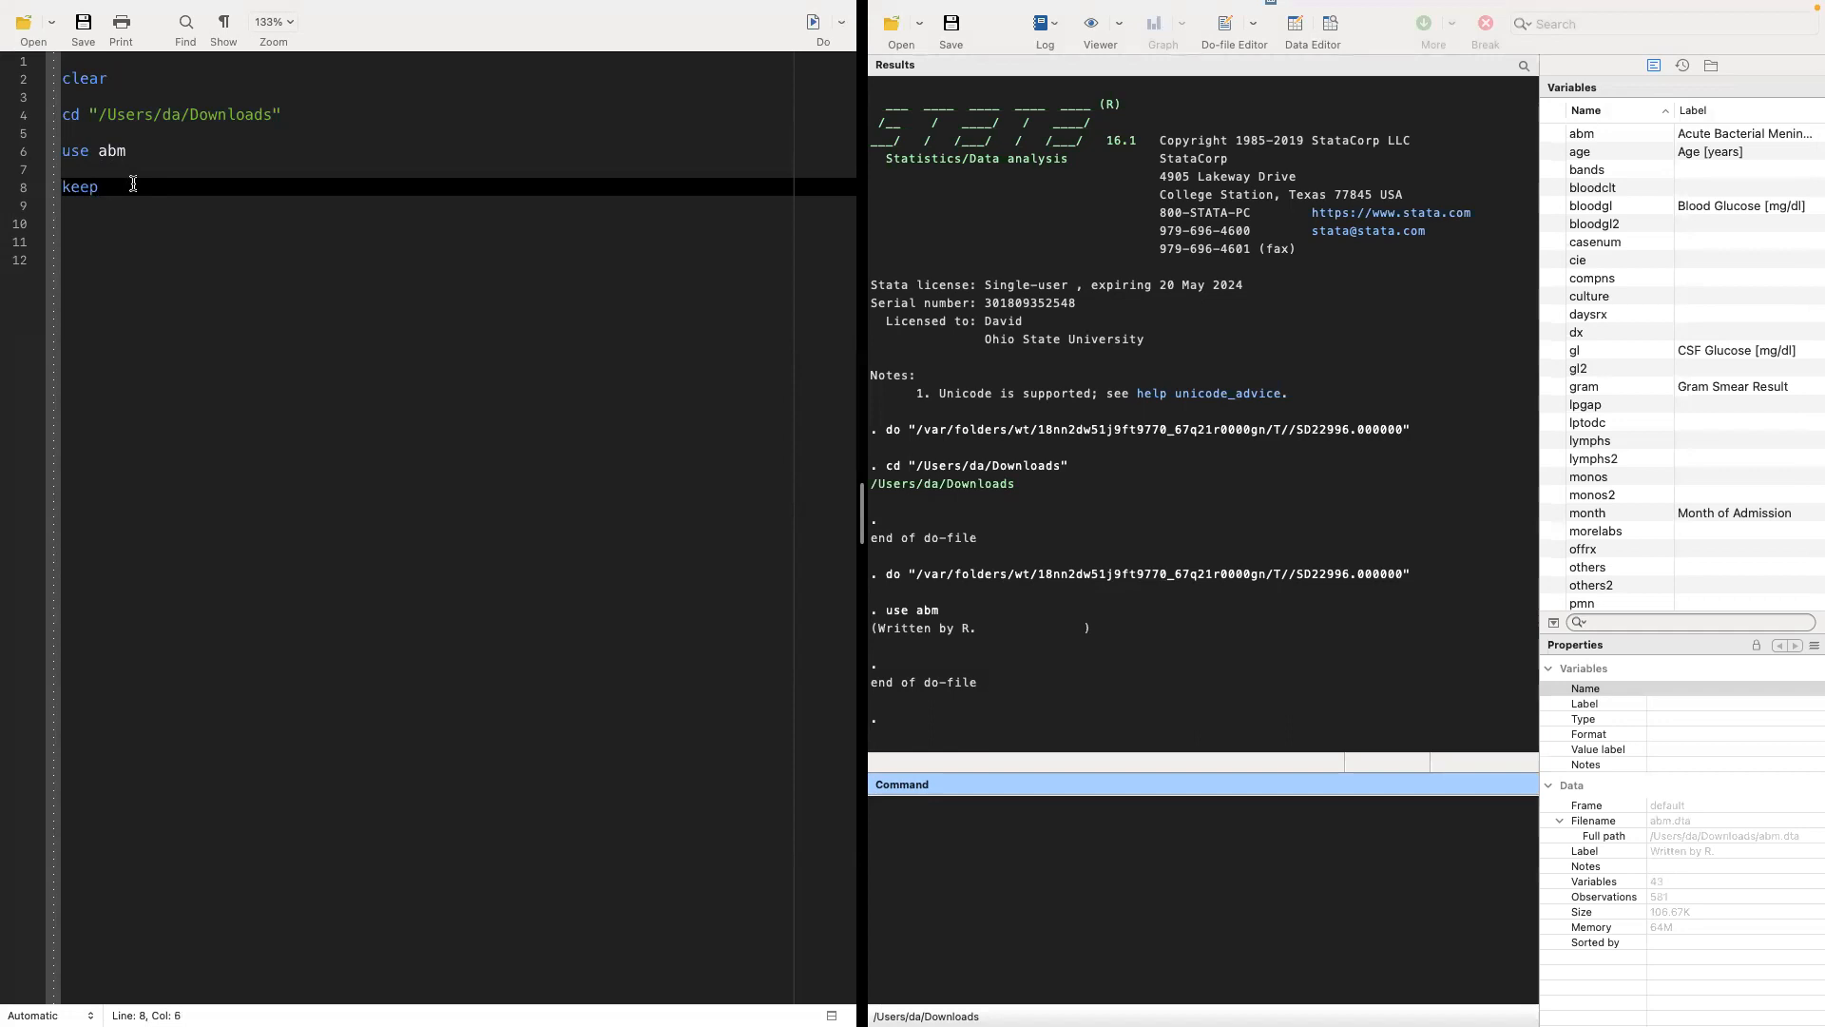
{"action": "type", "text": " bloodgl sex year"}
{"action": "triple_click", "coordinate": [133, 182]}
{"action": "left_click", "coordinate": [811, 59]}
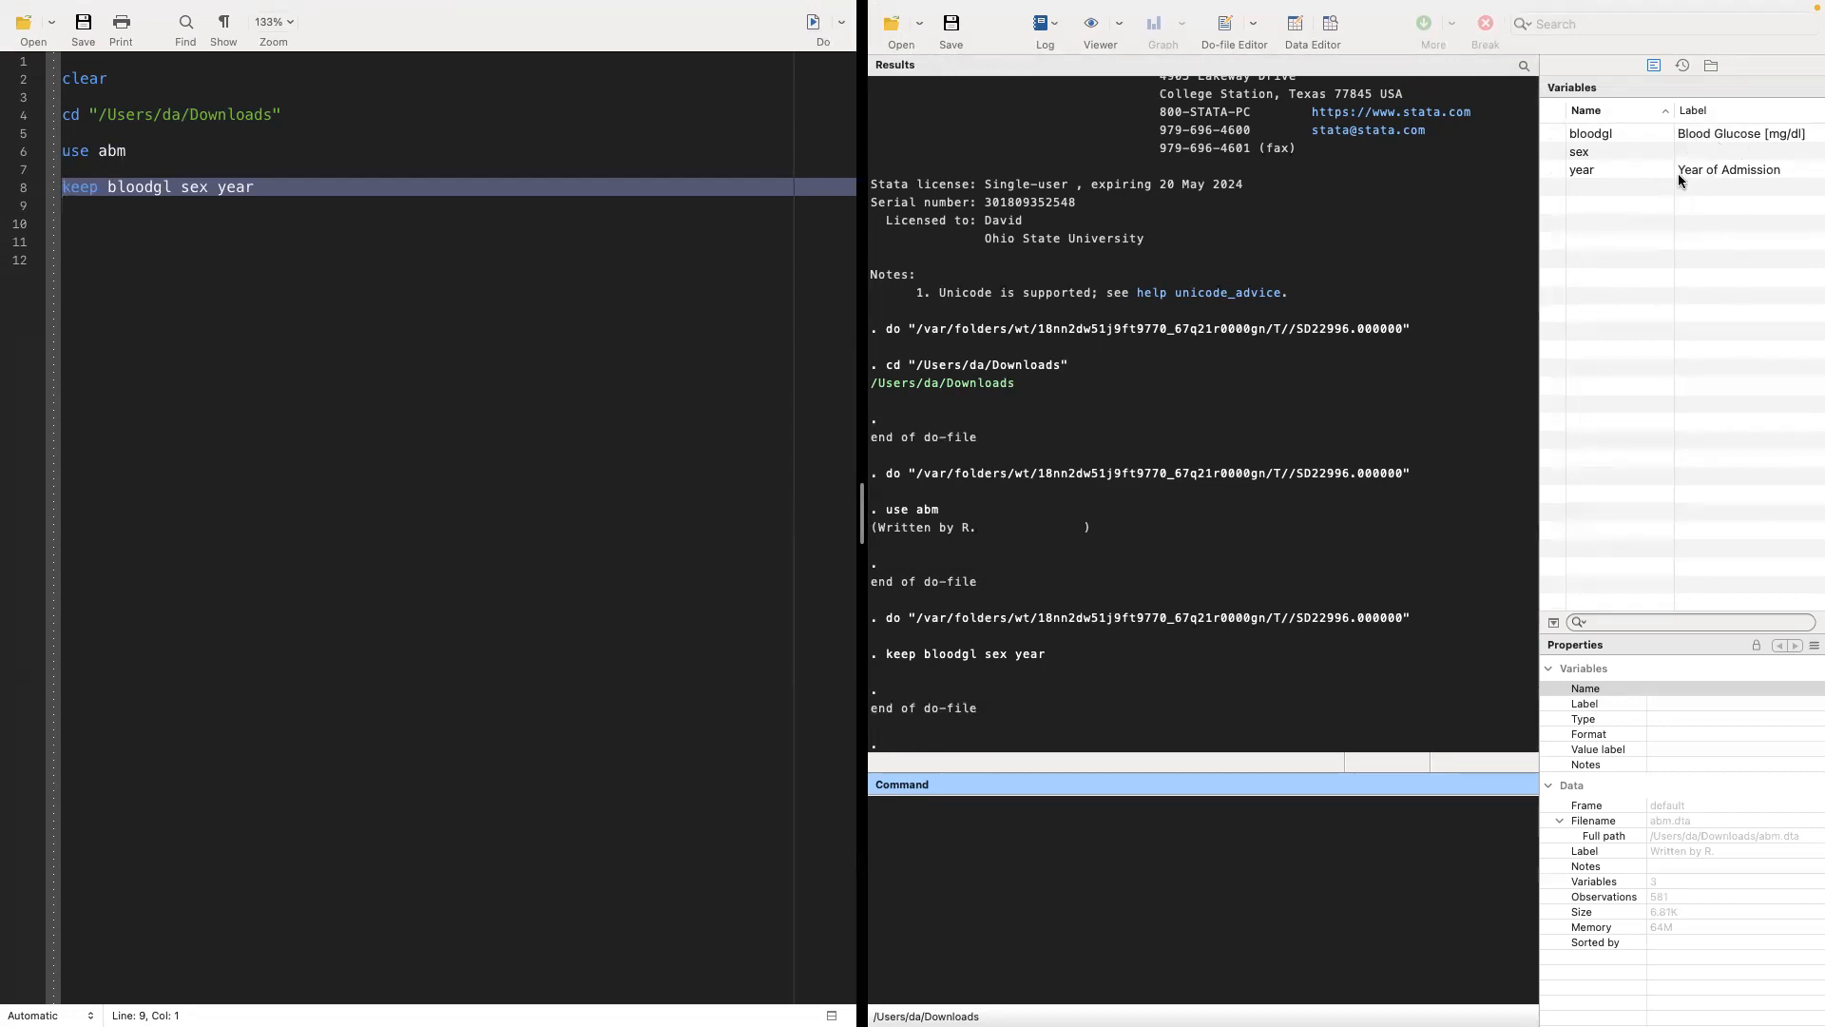
Step: Browse the year, sex and bloodgl data in the Data Editor, and return to the results
{"action": "left_click", "coordinate": [1334, 28]}
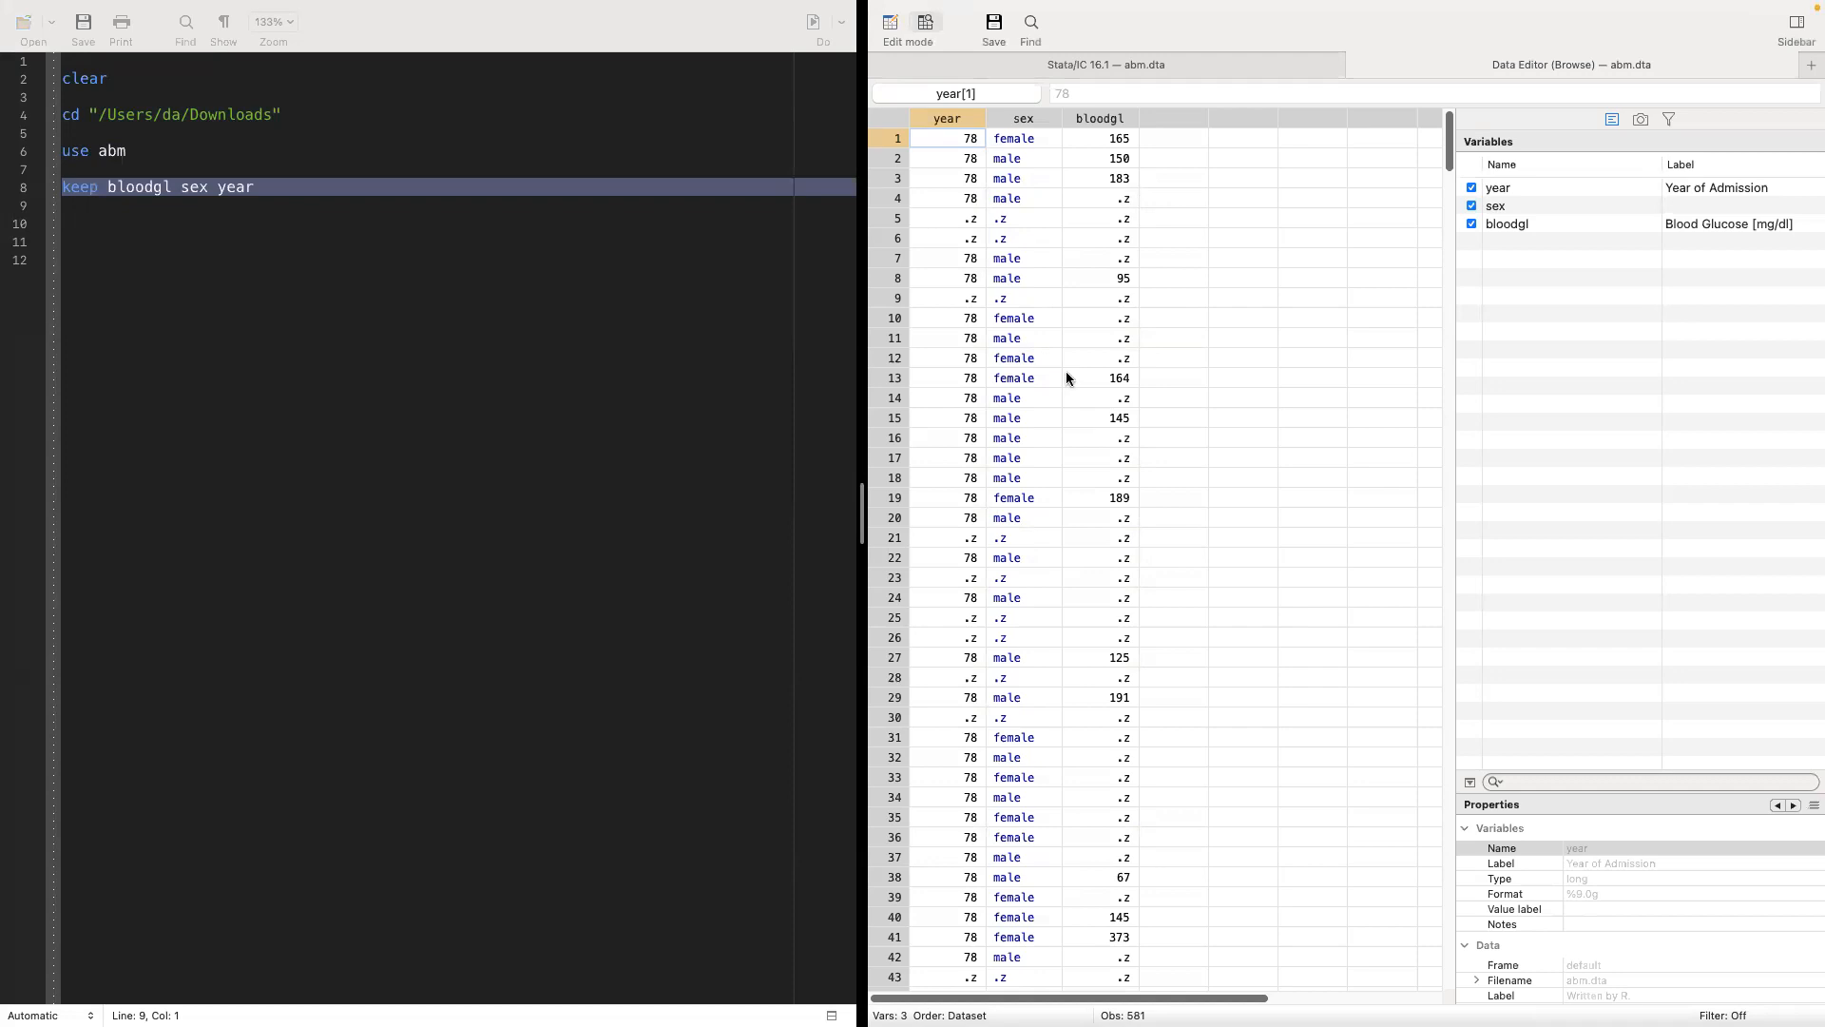
{"action": "left_click", "coordinate": [1041, 72]}
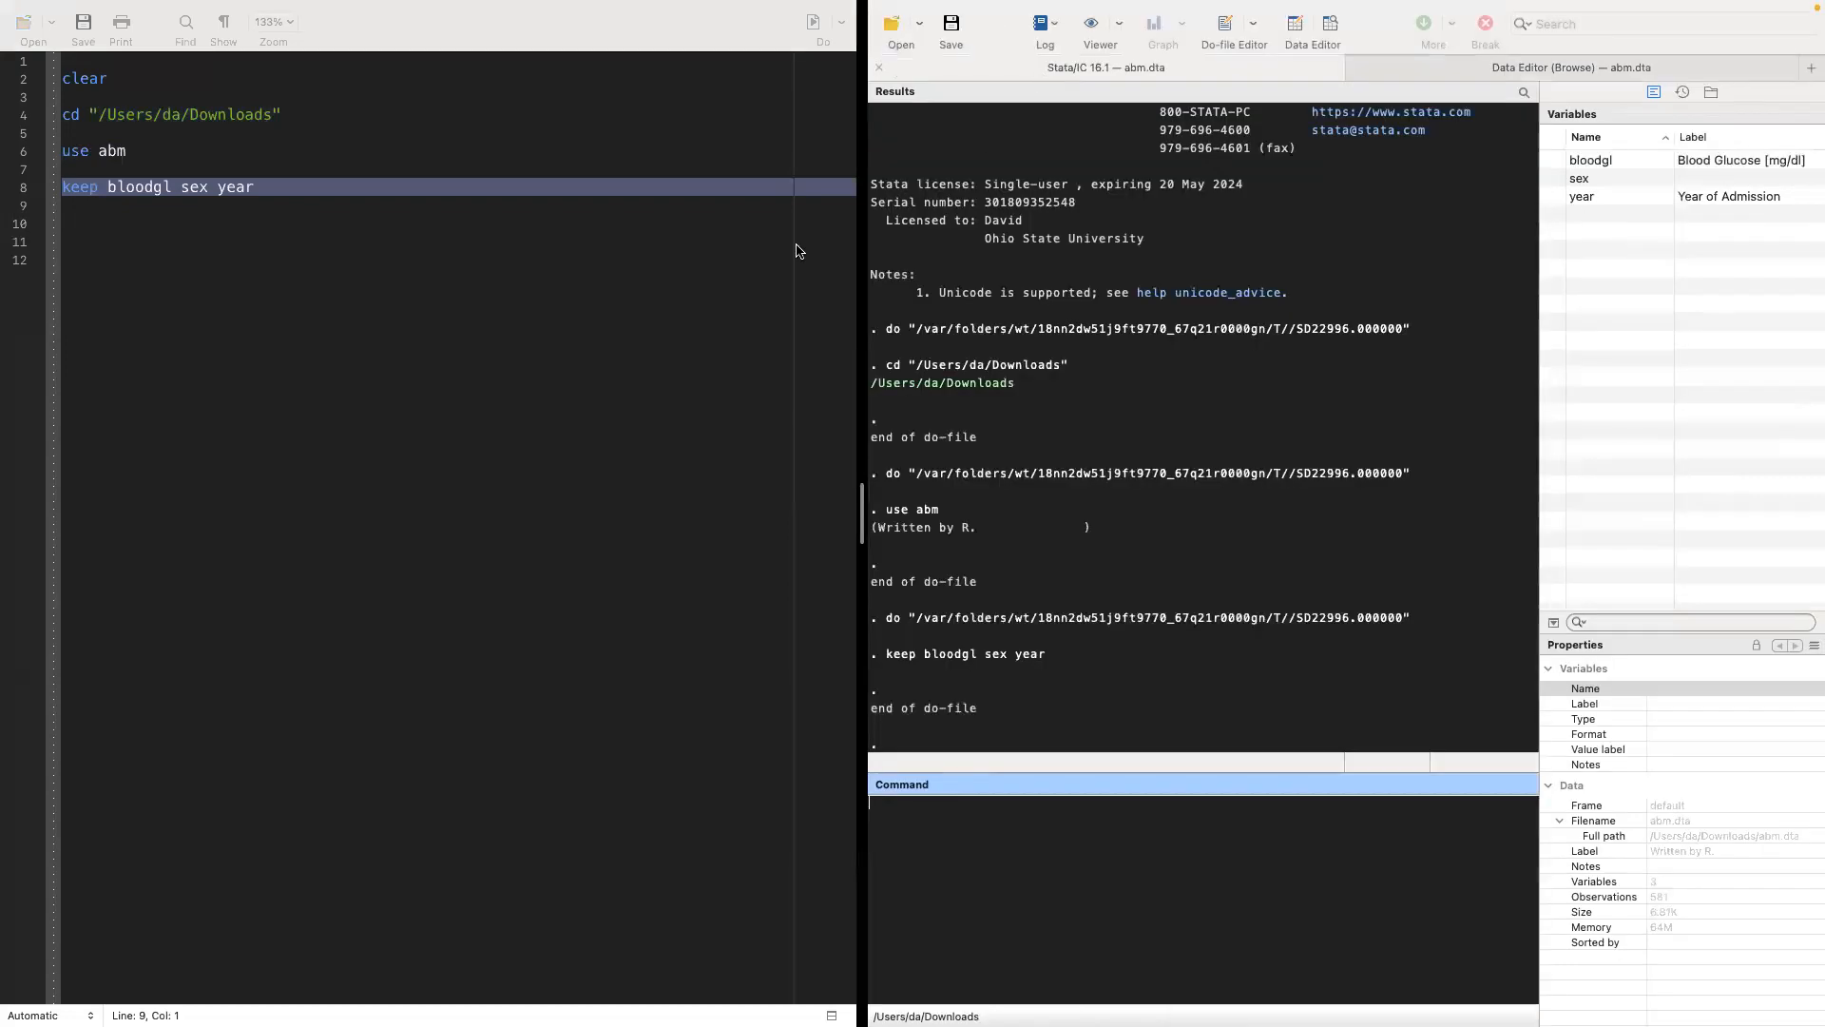
Step: Write tabstat bloodgl, stat(mean sd median) on line 10 of the do-file
{"action": "left_click", "coordinate": [150, 223]}
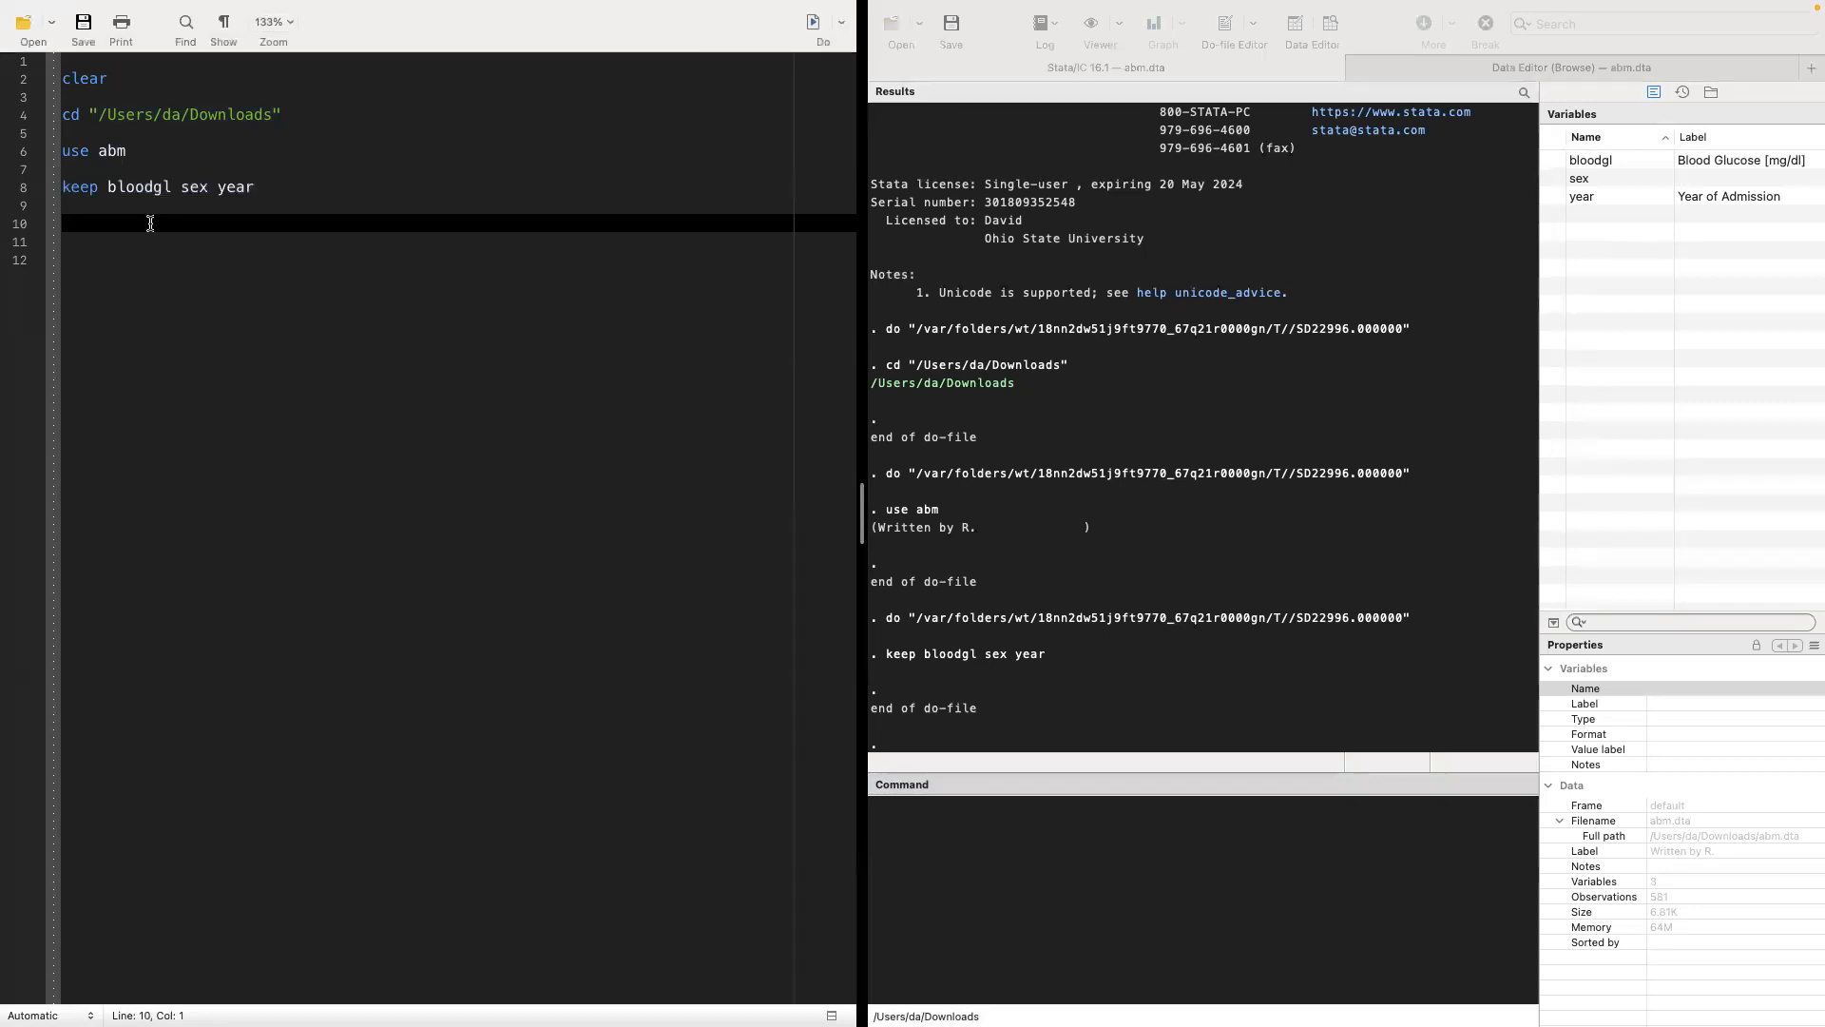
{"action": "double_click", "coordinate": [142, 186]}
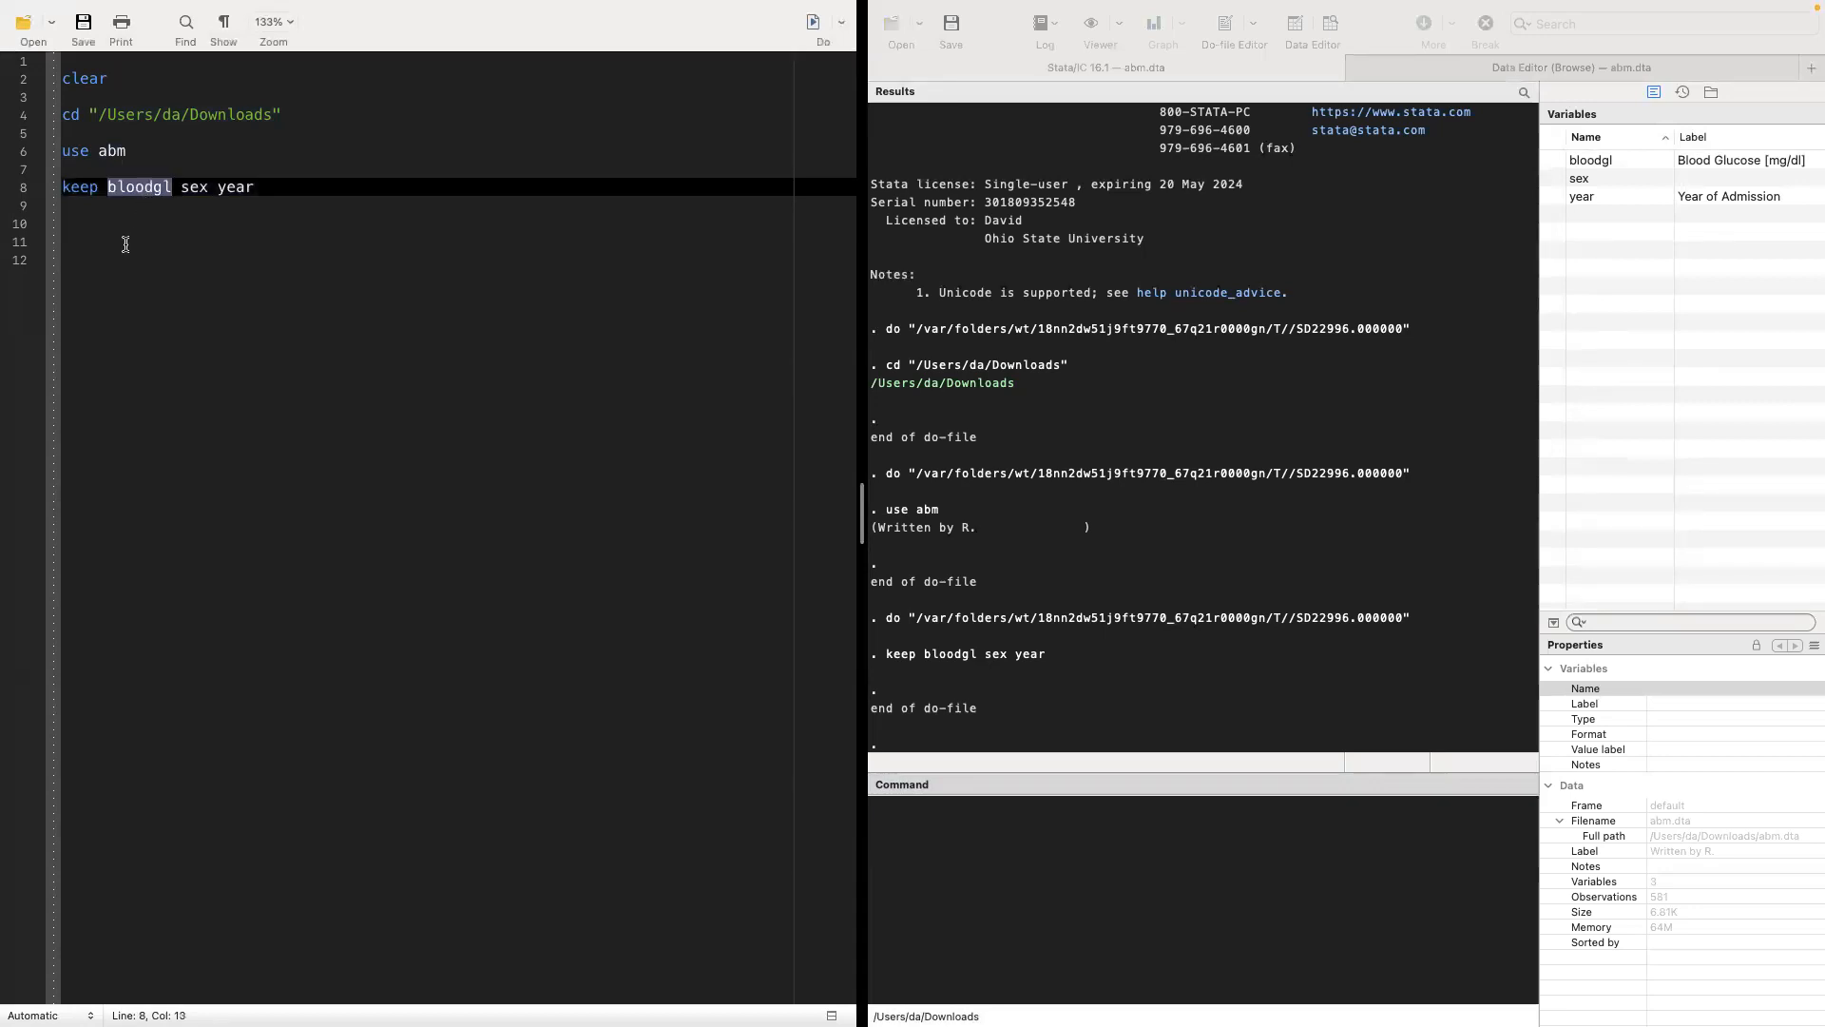
{"action": "left_click", "coordinate": [133, 225]}
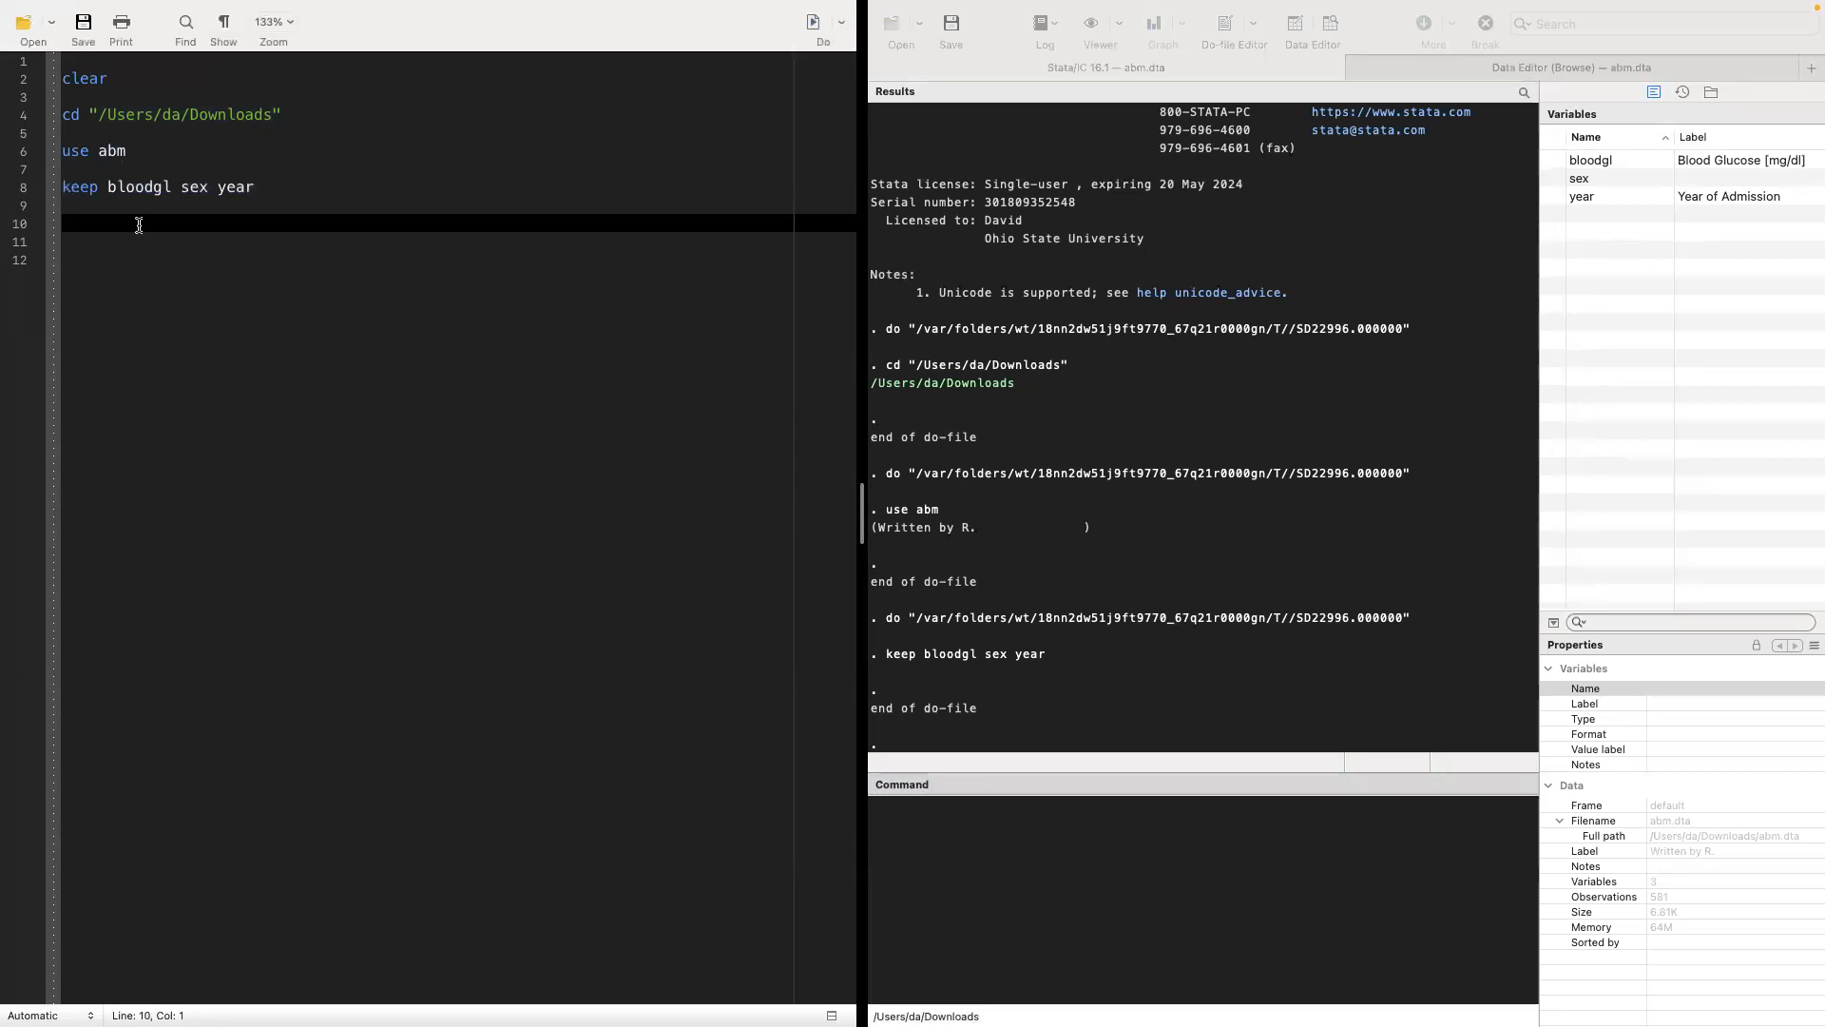
{"action": "type", "text": "tabstat"}
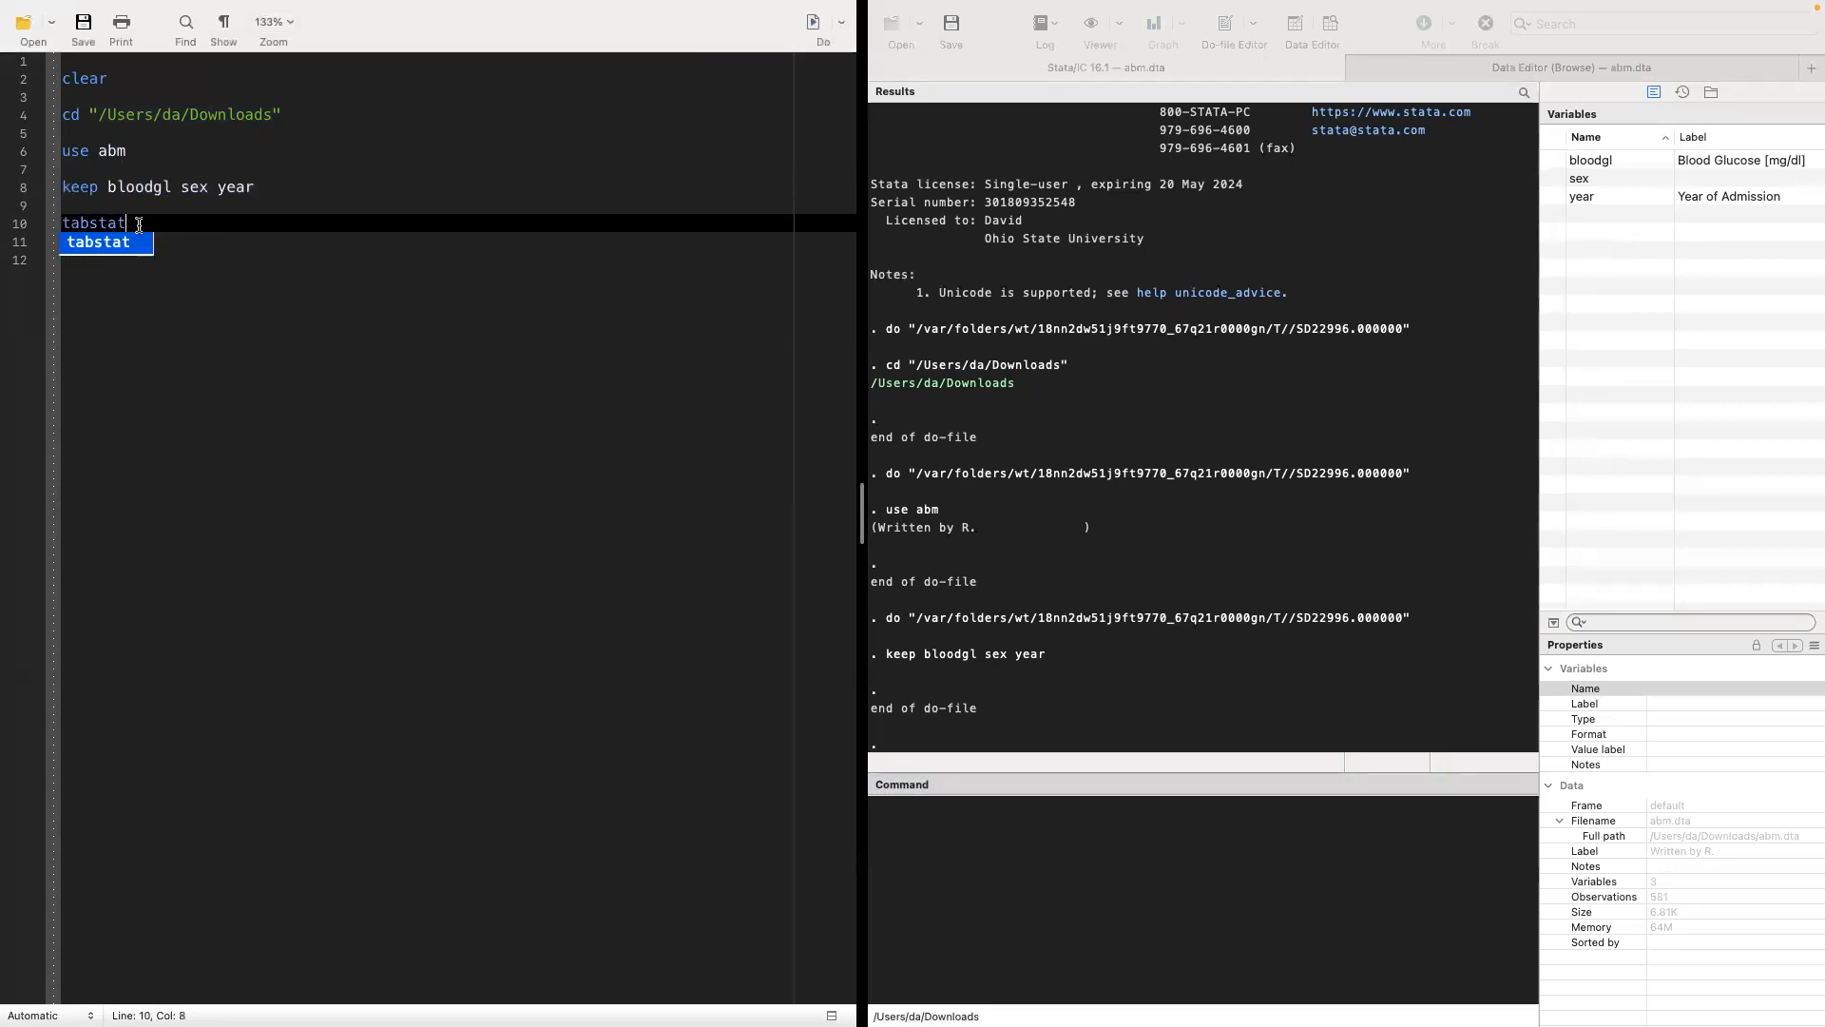
{"action": "type", "text": " bloodgl"}
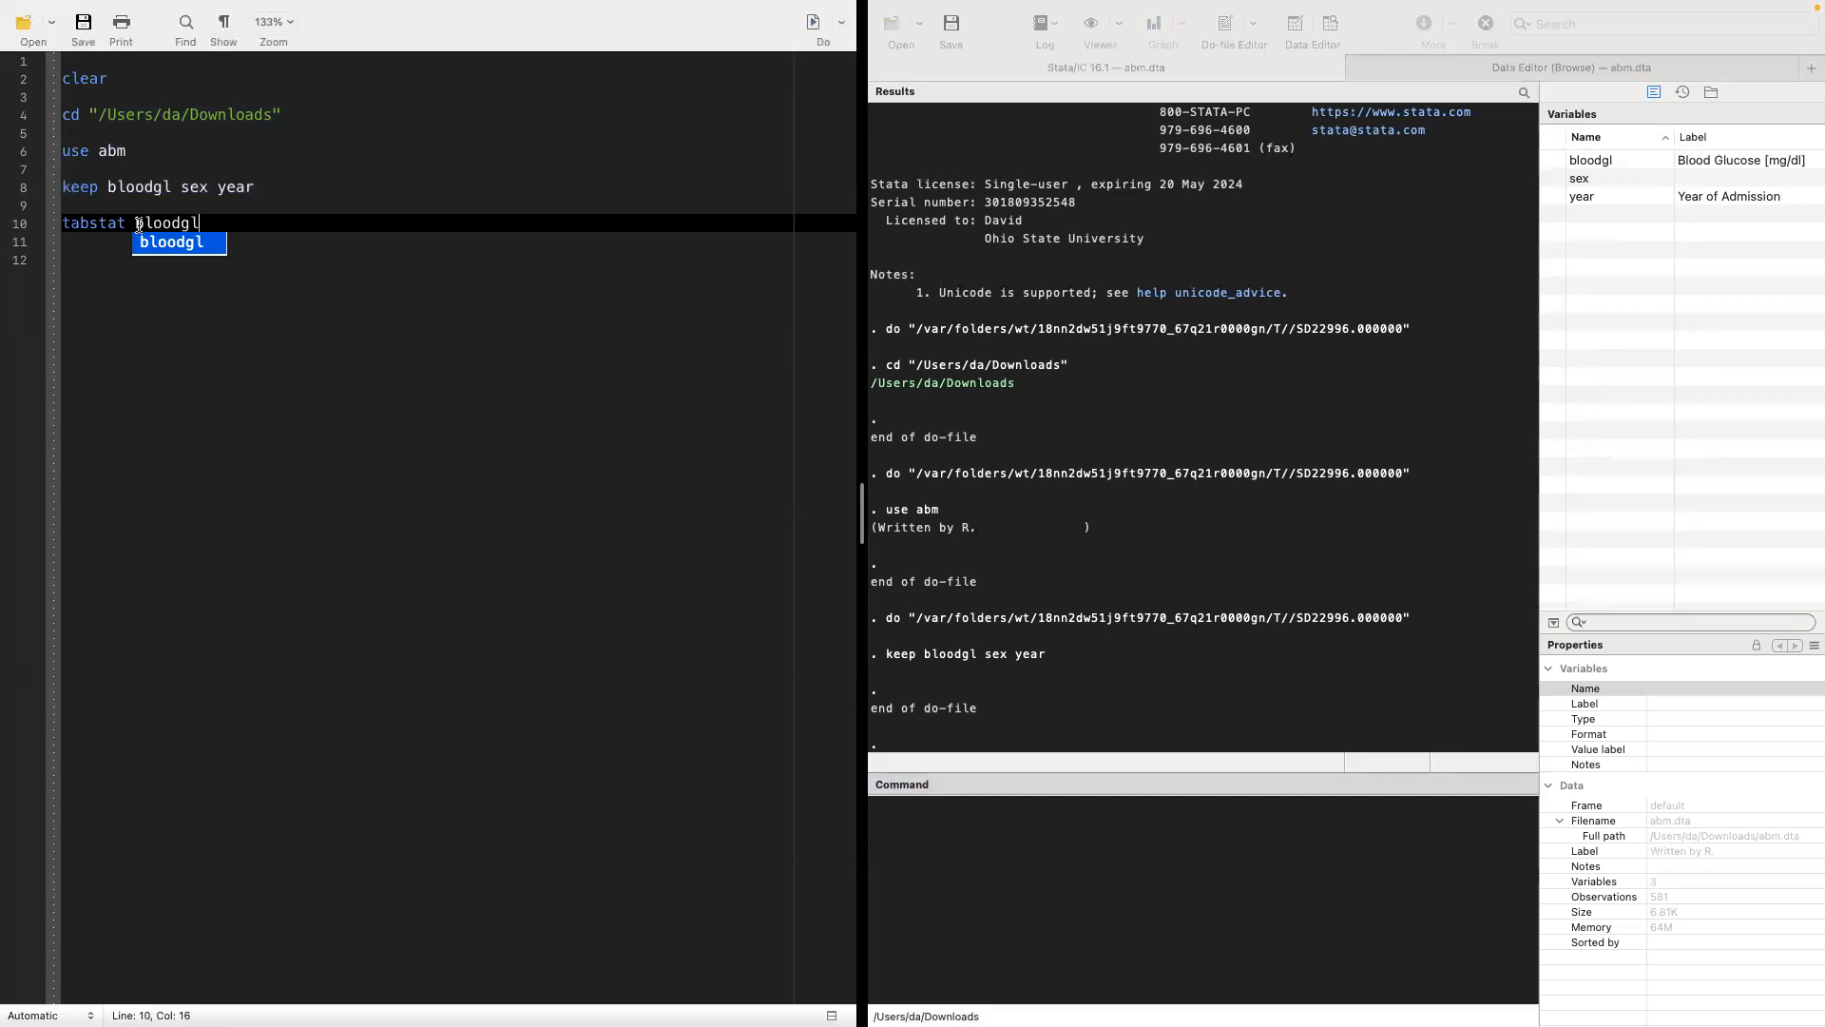
{"action": "type", "text": ", "}
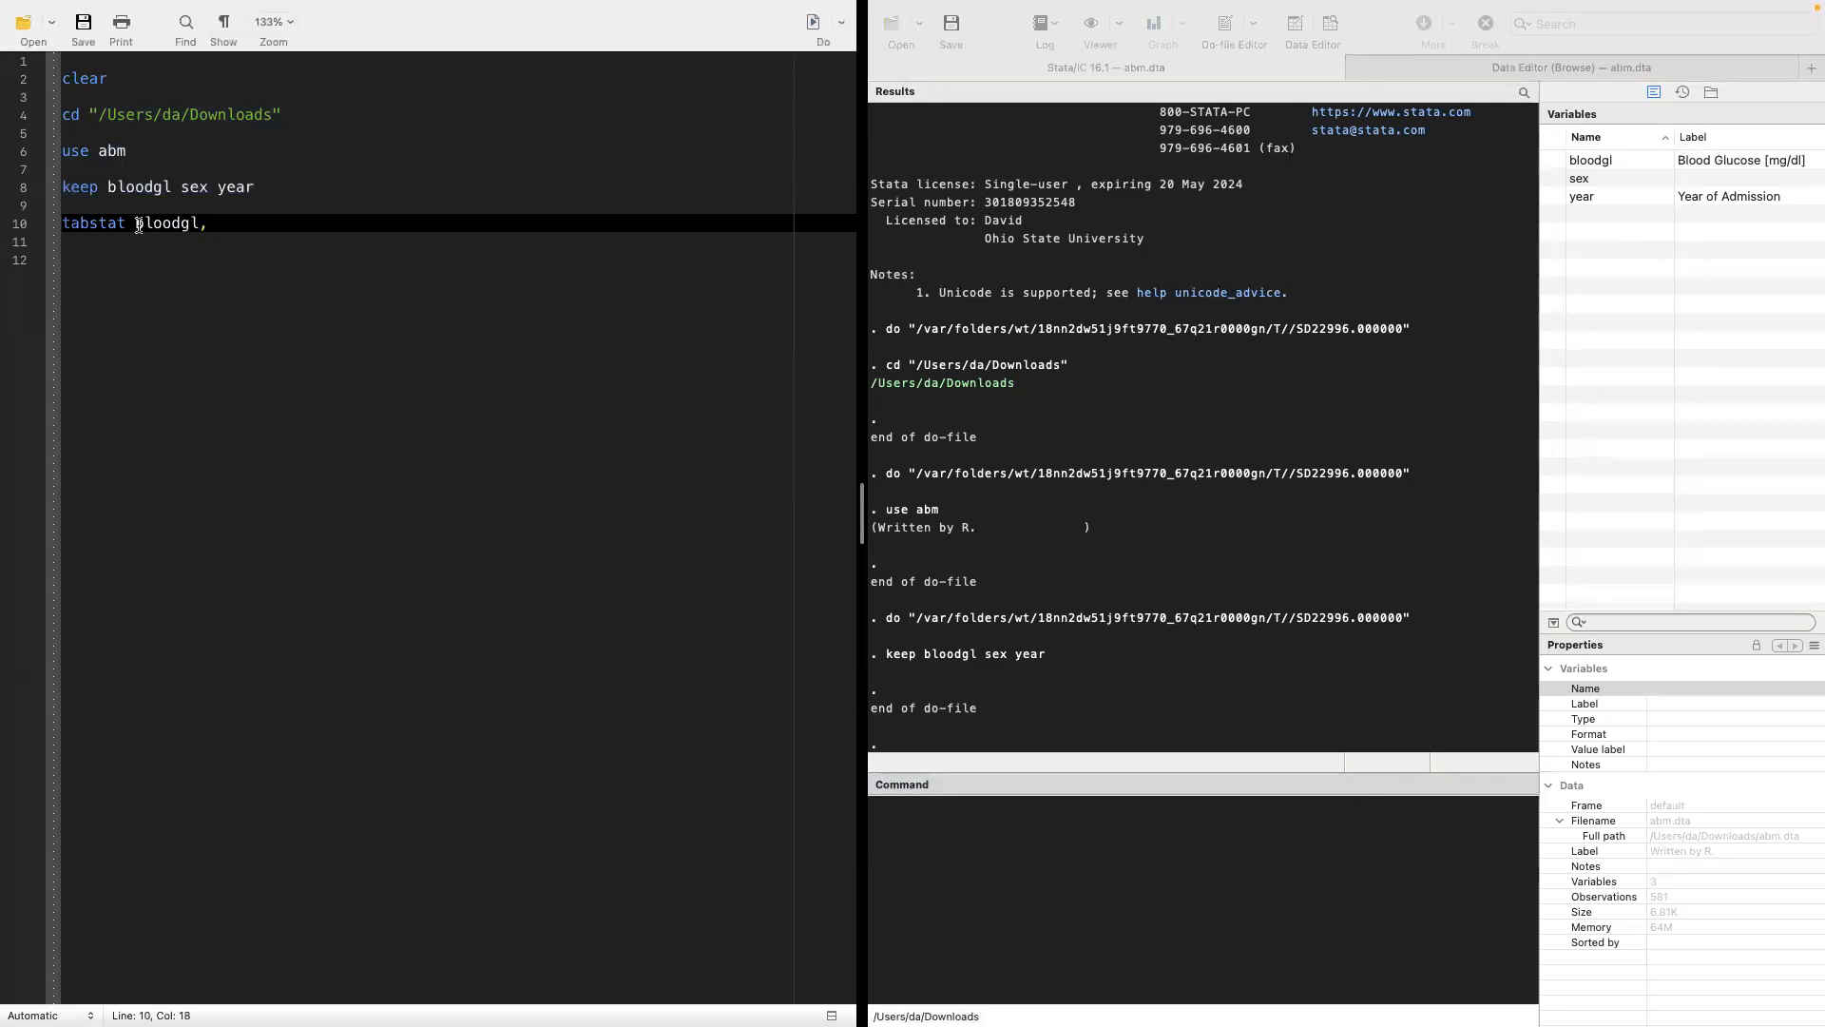
{"action": "type", "text": "stat("}
{"action": "type", "text": "mean"}
{"action": "type", "text": " sd"}
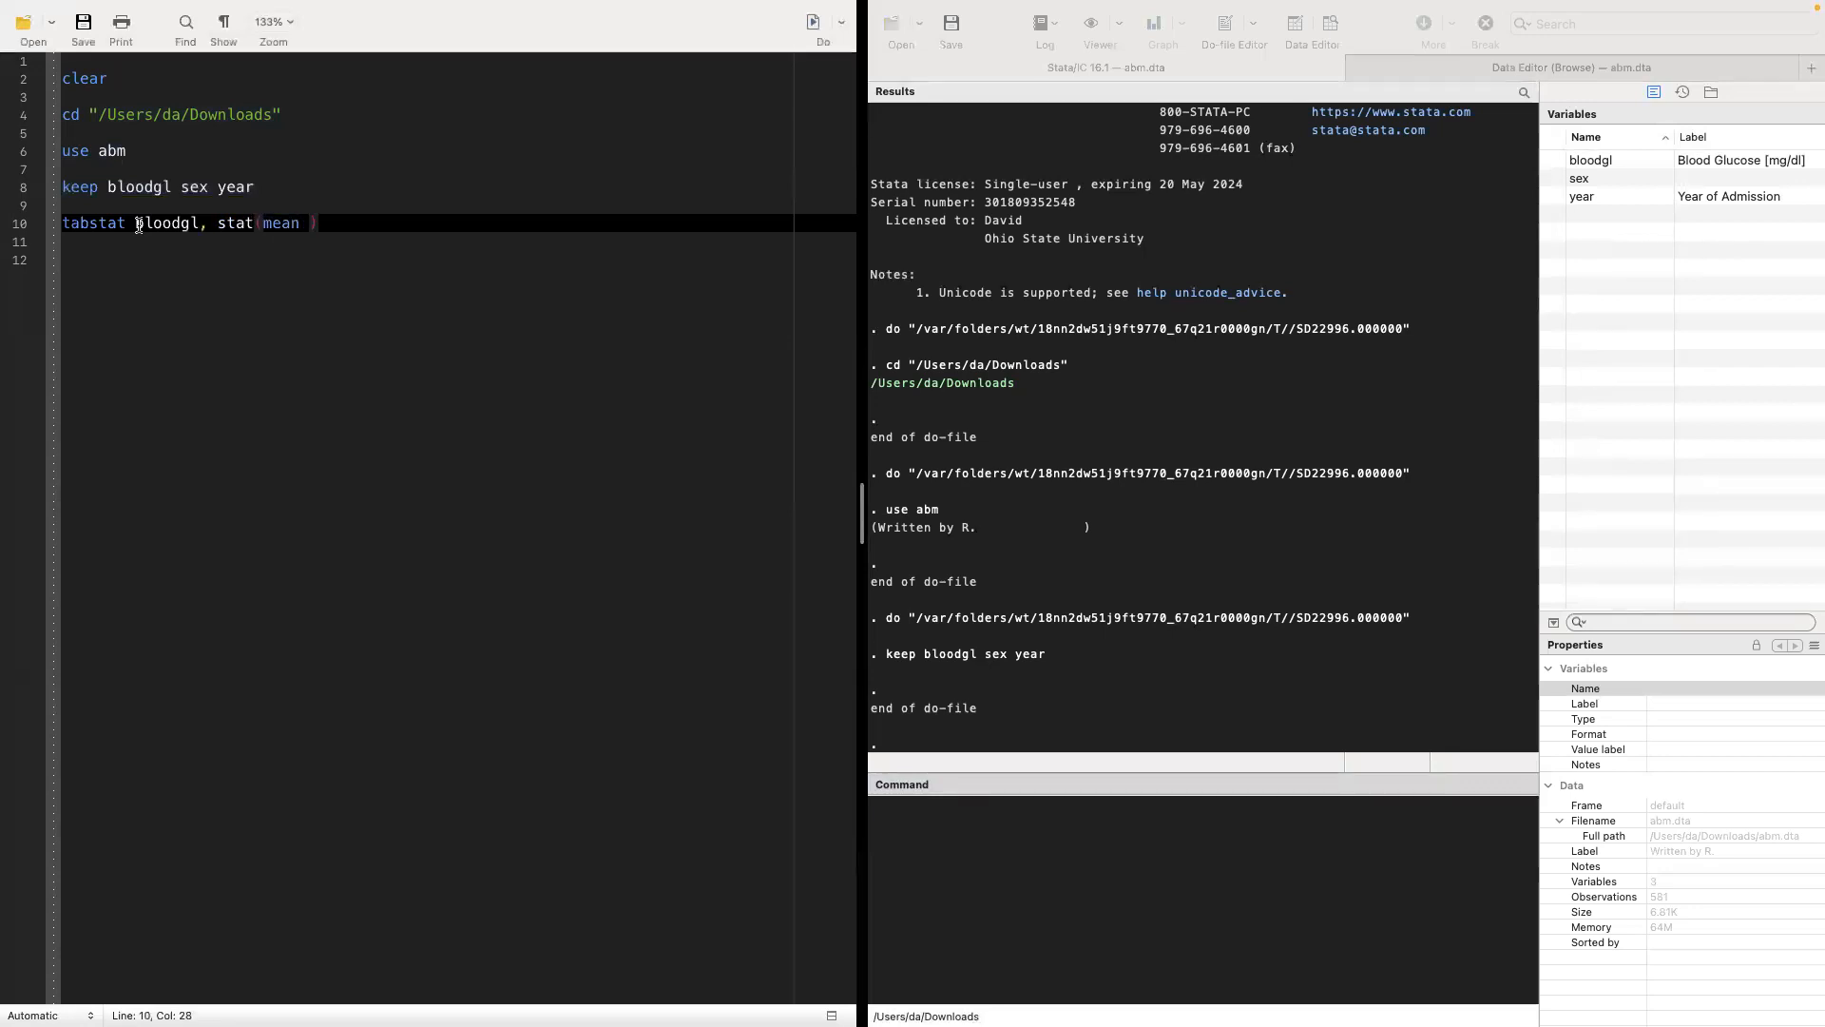
{"action": "type", "text": " median"}
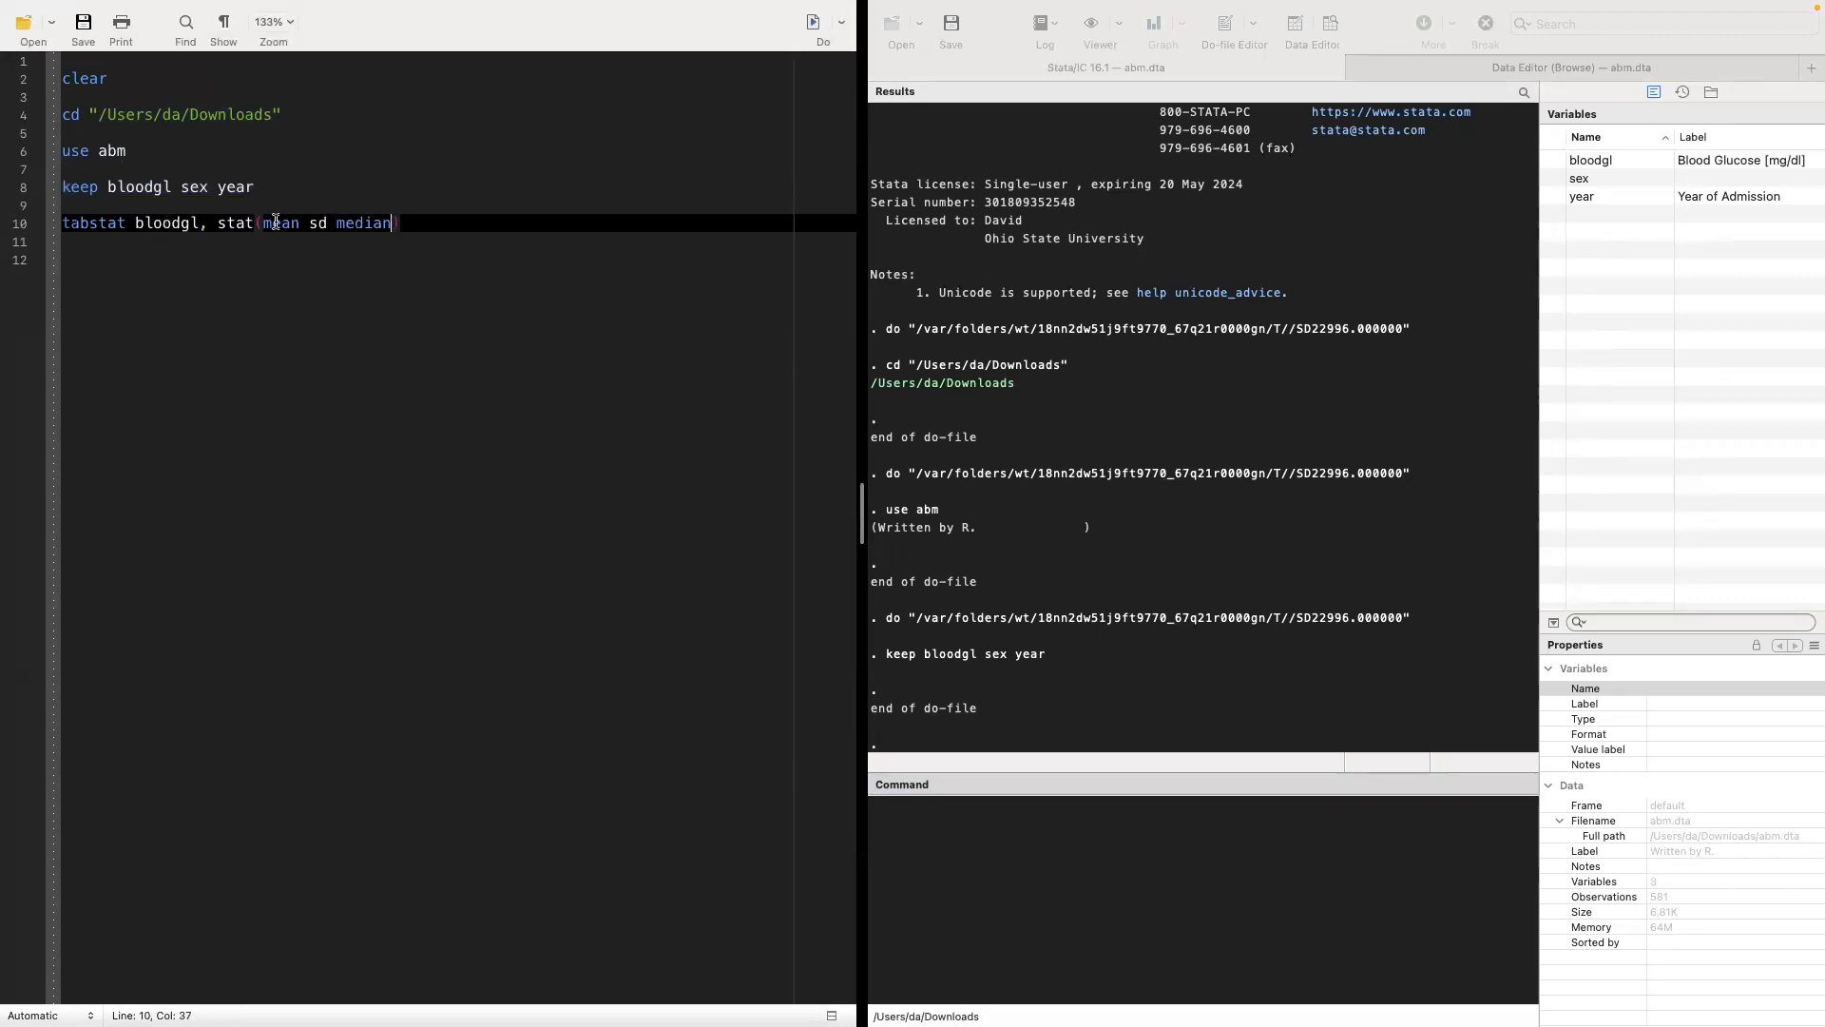
Step: Add the by(year) option to the tabstat command on line 10 and run that line
{"action": "left_click", "coordinate": [428, 222]}
{"action": "type", "text": "y()"}
{"action": "type", "text": "year"}
{"action": "triple_click", "coordinate": [428, 222]}
{"action": "left_click", "coordinate": [813, 24]}
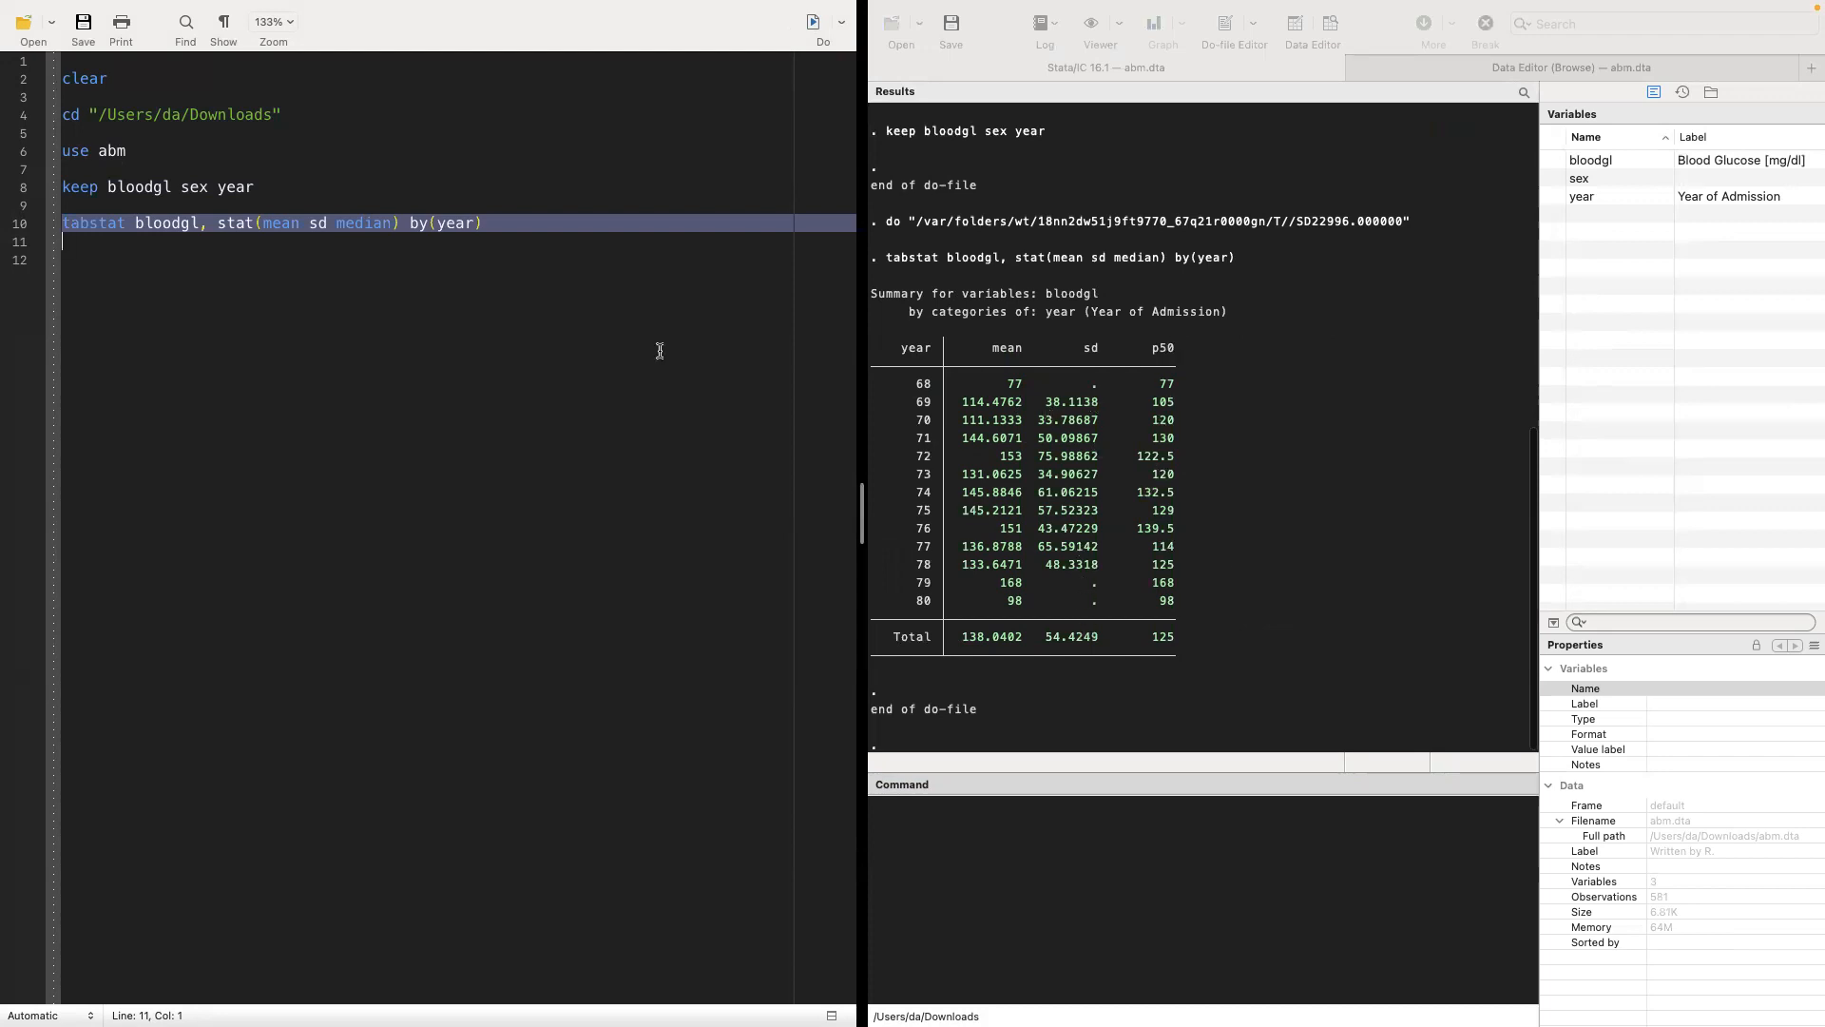
Step: Insert seven blank lines below the tabstat command and place the cursor on line 12
{"action": "left_click", "coordinate": [171, 245]}
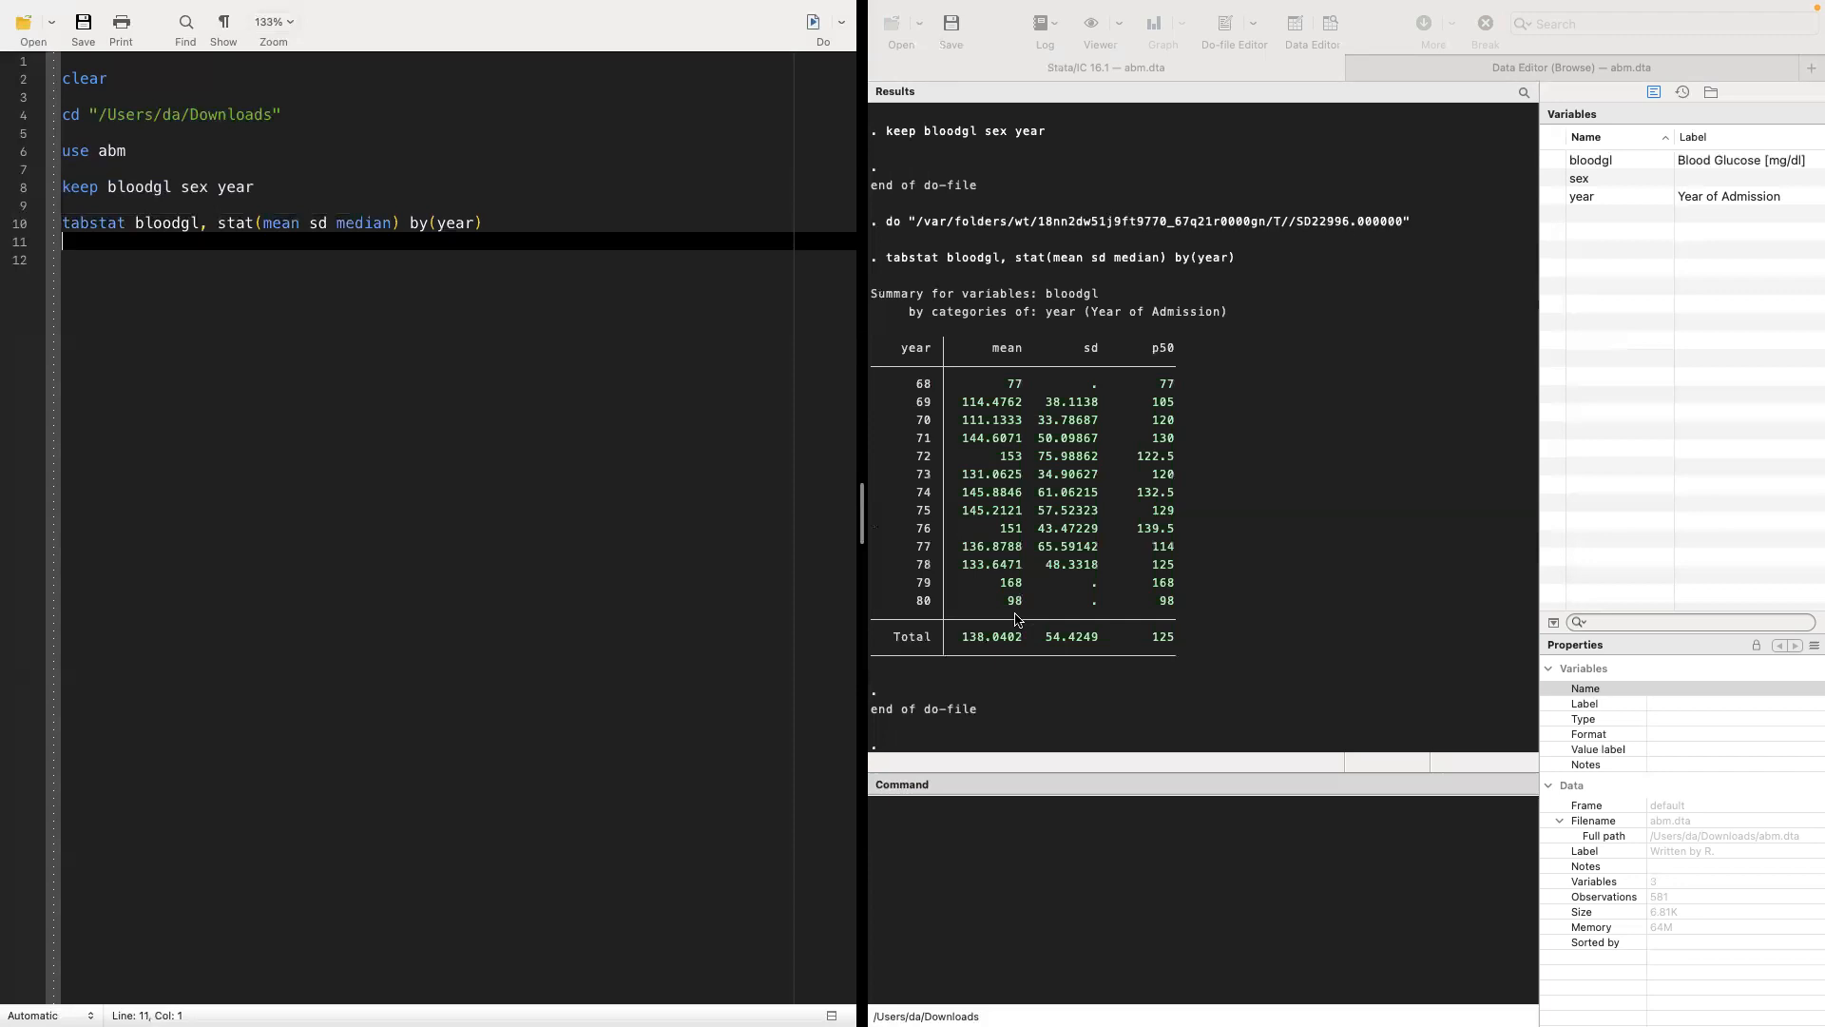
{"action": "key", "text": "Return"}
{"action": "key", "text": "Return"}
{"action": "key", "text": "Return"}
{"action": "key", "text": "Return"}
{"action": "key", "text": "Return"}
{"action": "key", "text": "Return"}
{"action": "key", "text": "Return"}
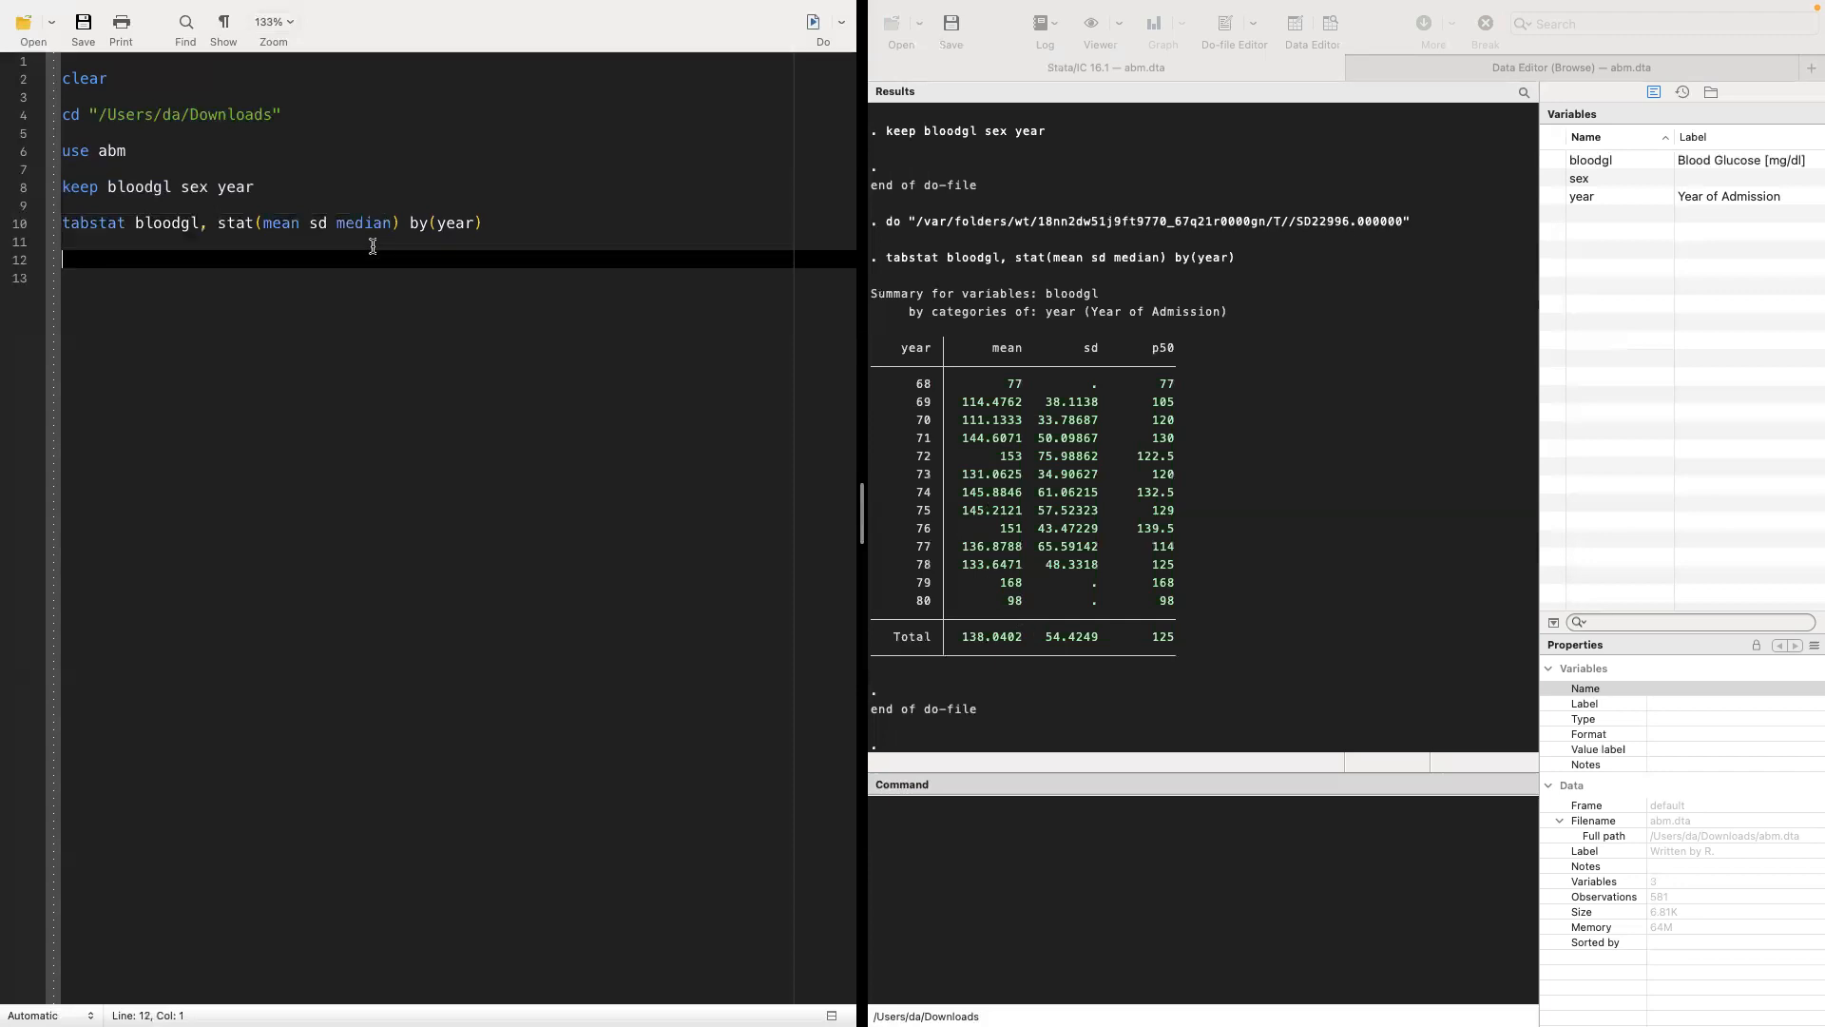
{"action": "key", "text": "Up"}
{"action": "key", "text": "Up"}
{"action": "key", "text": "Up"}
{"action": "key", "text": "Up"}
{"action": "key", "text": "Up"}
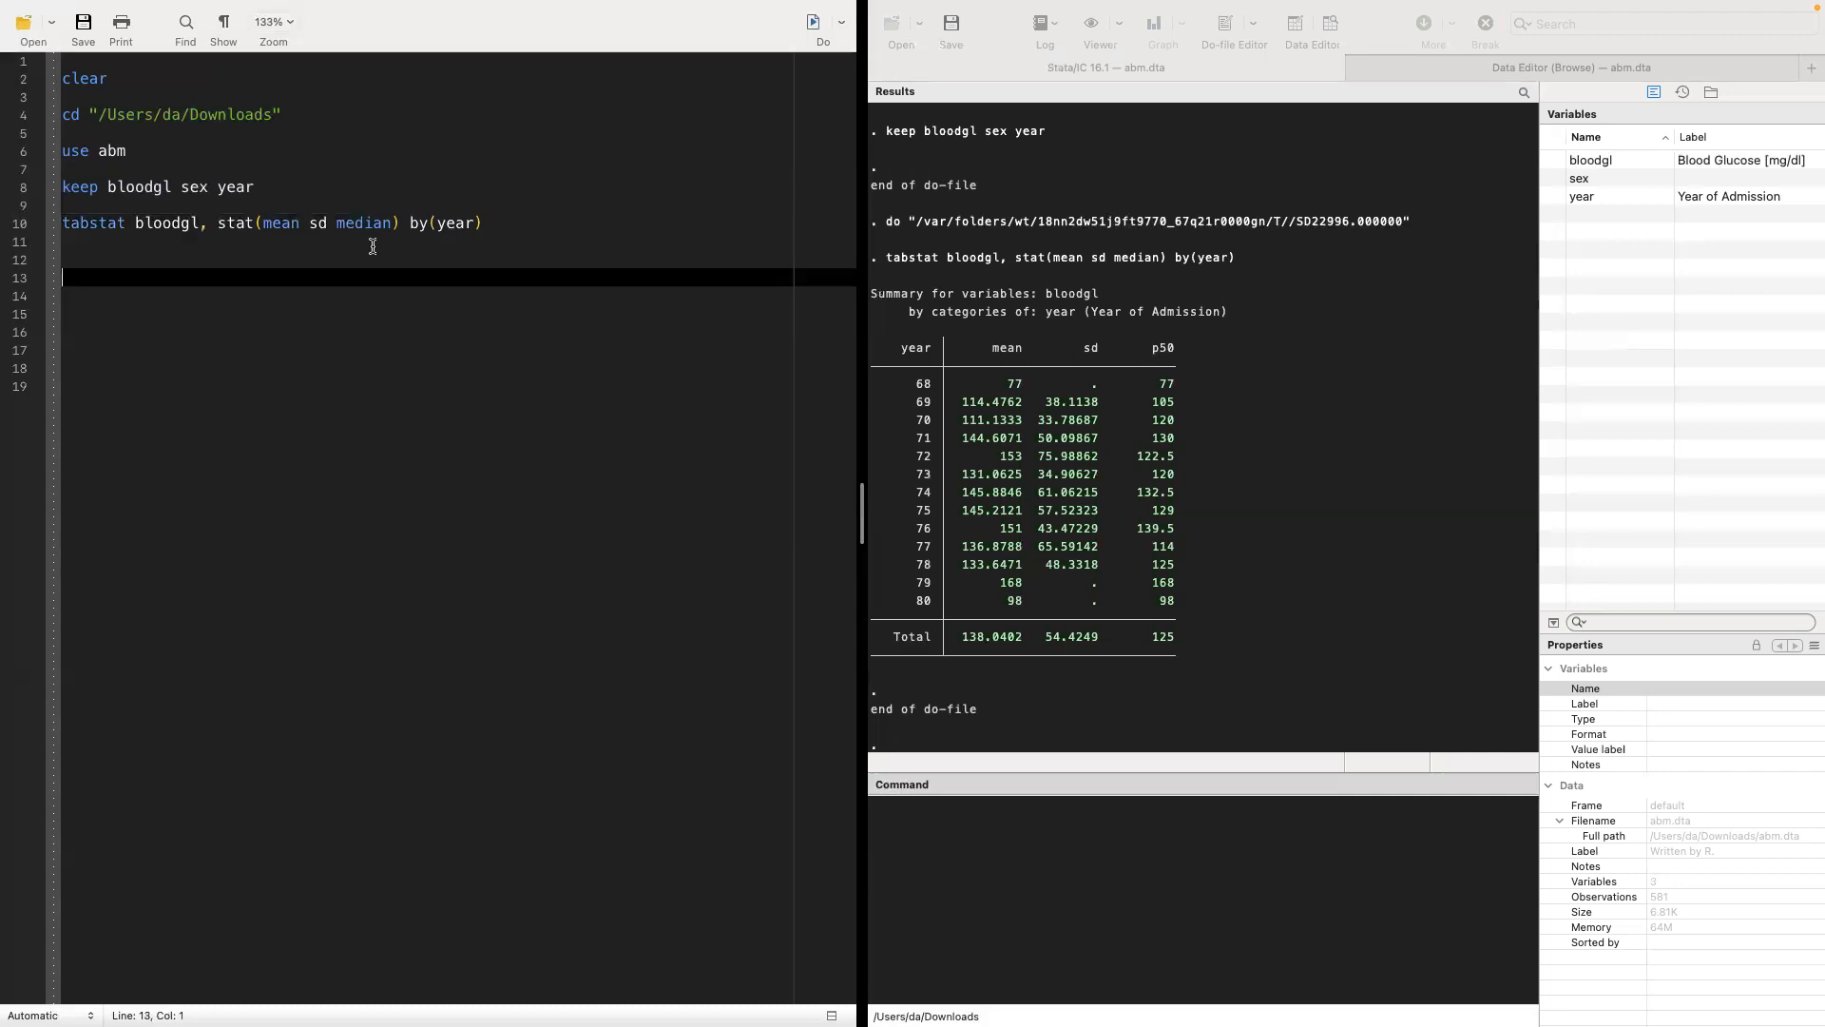
{"action": "key", "text": "Up"}
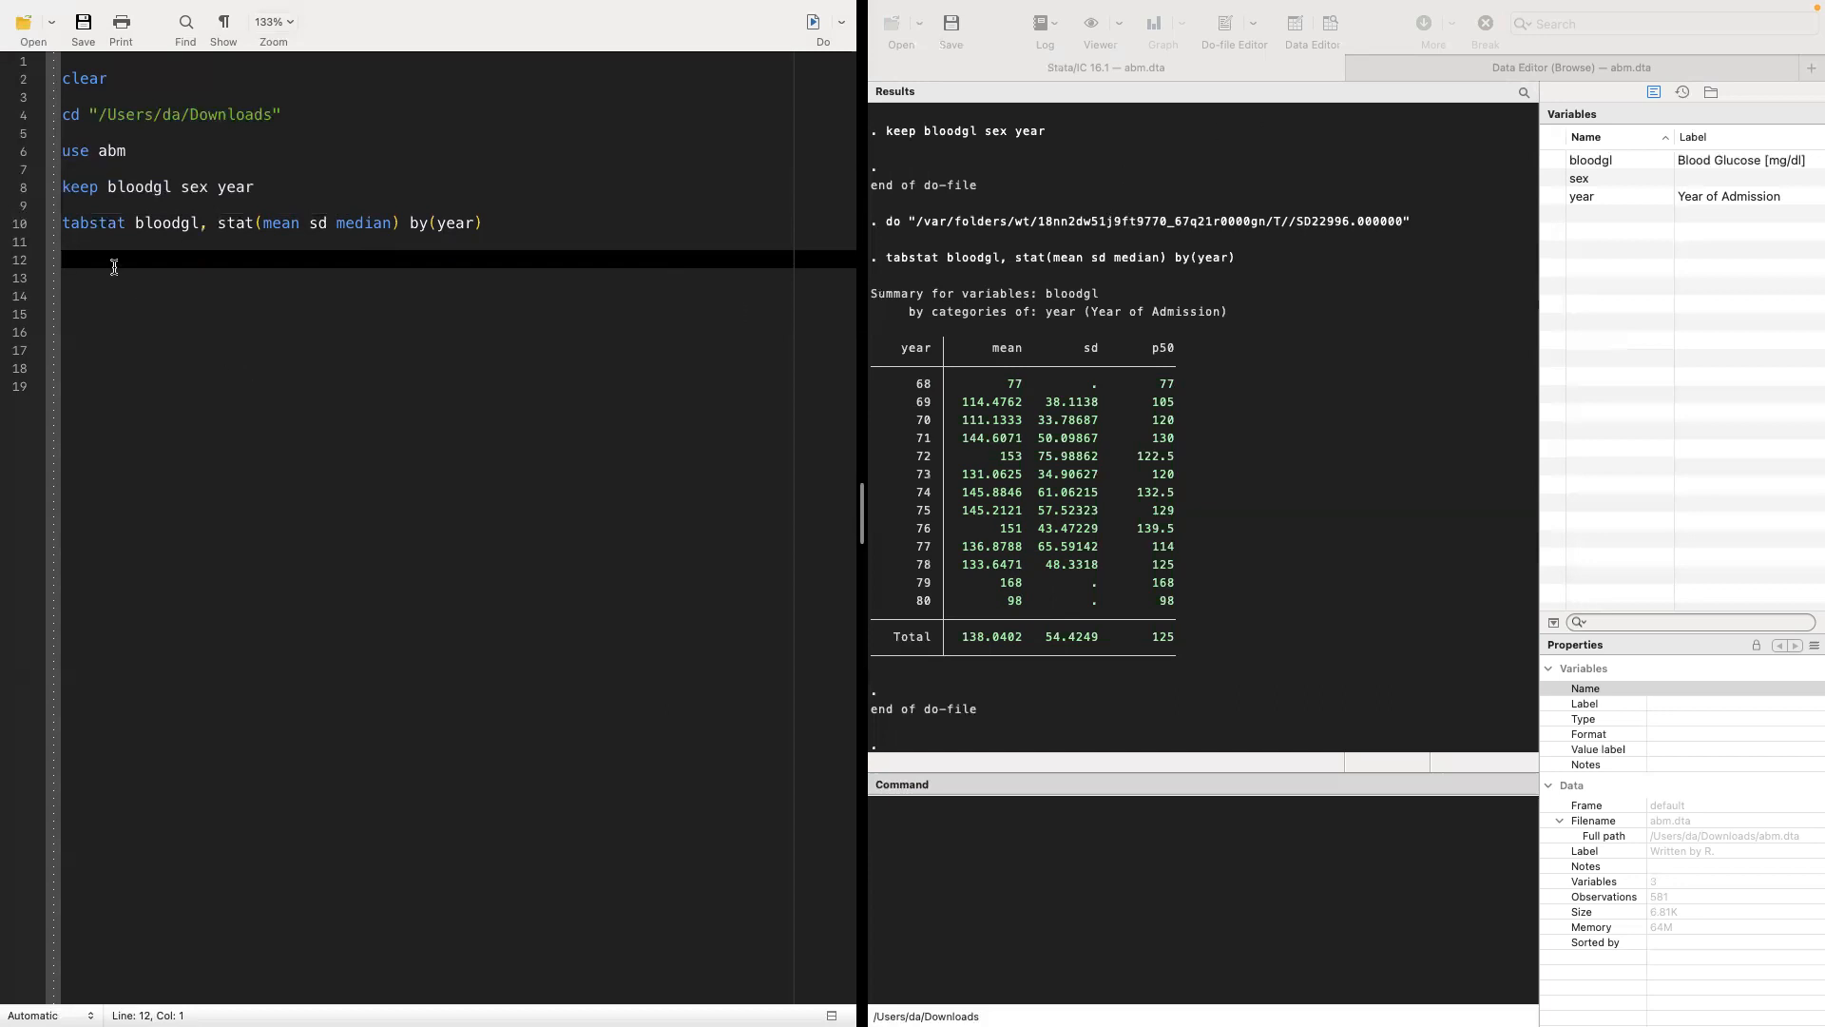
Step: Write bysort year: egen blood_mean = mean(bloodgl) on line 12 of the do-file
{"action": "type", "text": "bysort year:"}
{"action": "double_click", "coordinate": [144, 259]}
{"action": "left_click", "coordinate": [217, 261]}
{"action": "type", "text": "egen"}
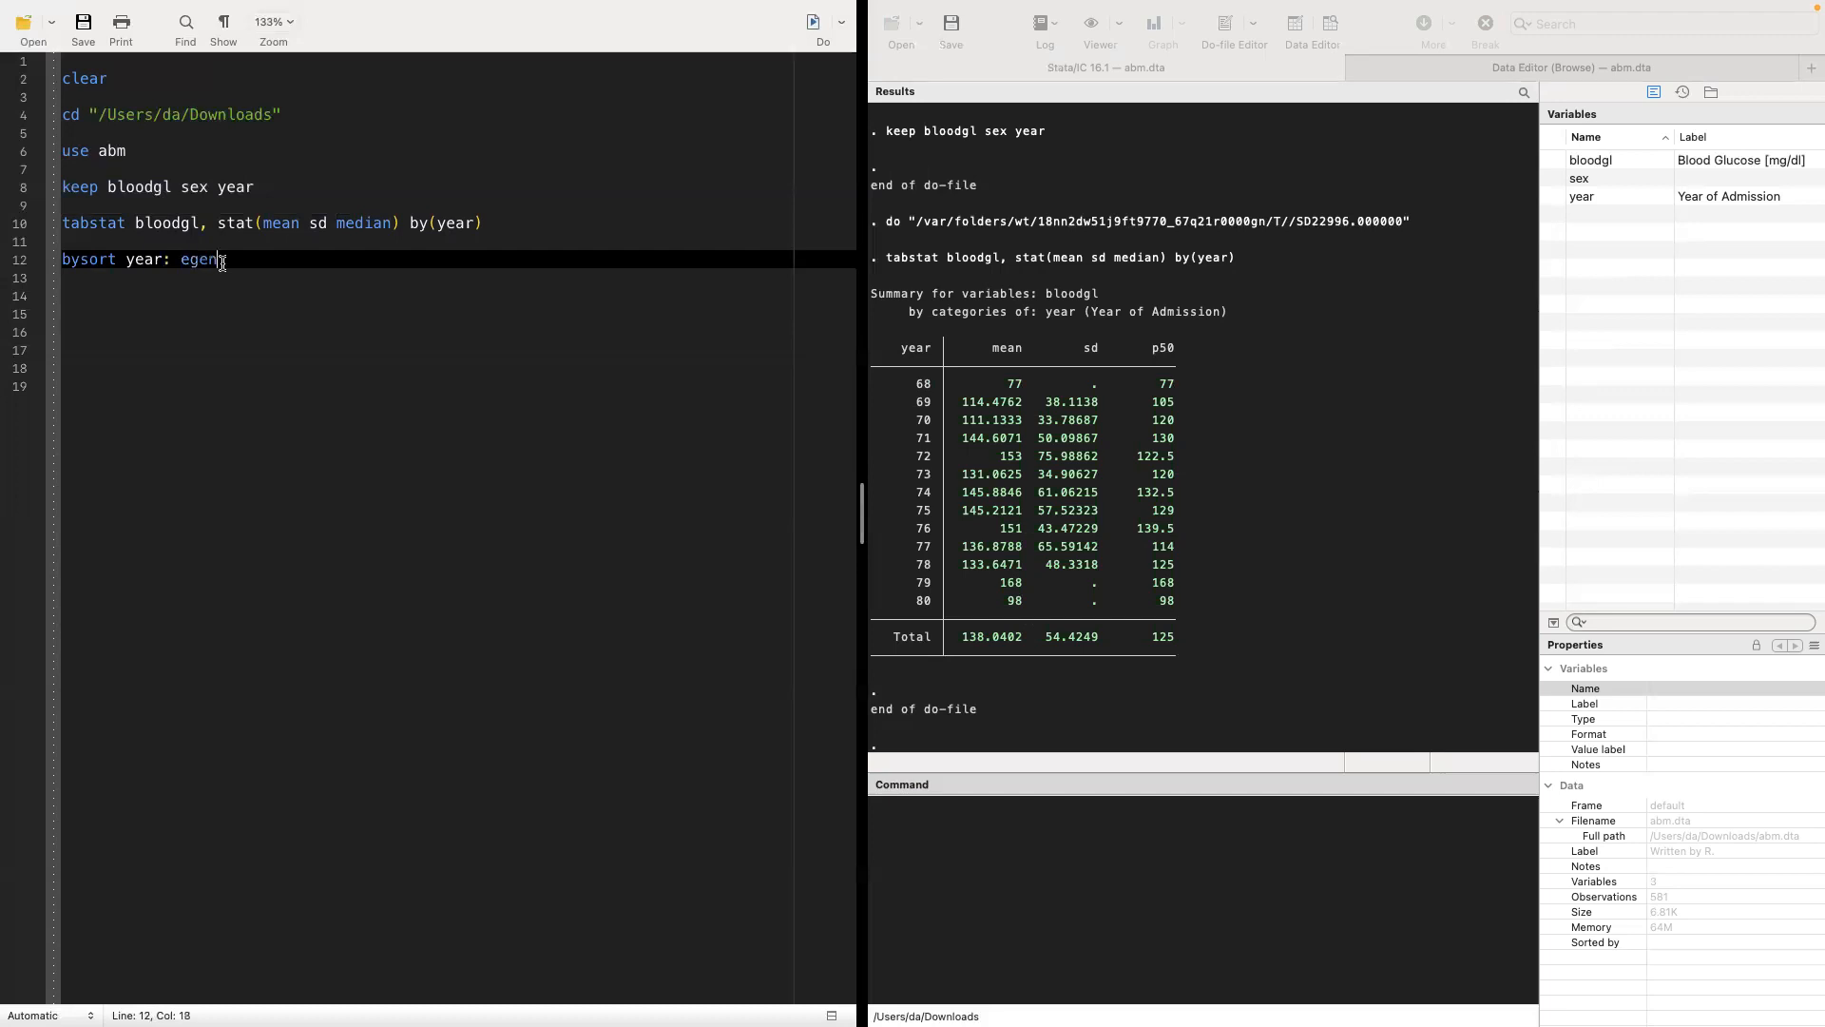
{"action": "type", "text": " blood_m"}
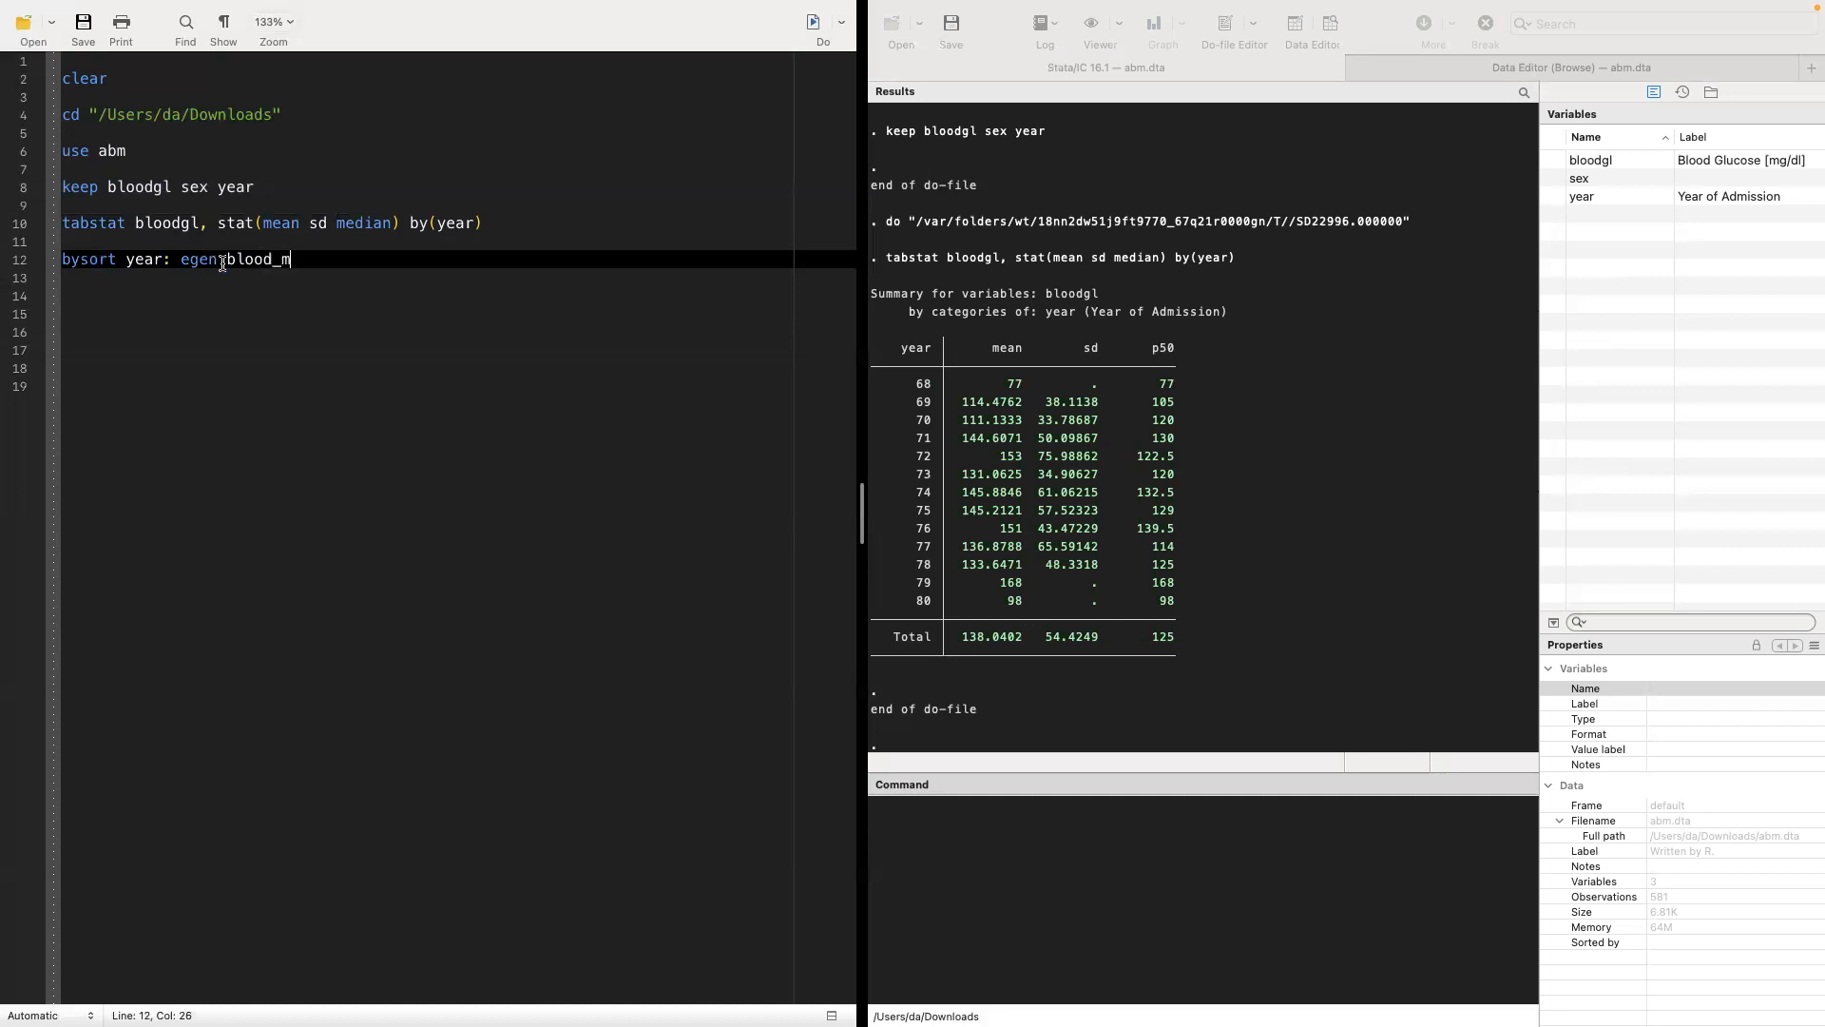
{"action": "type", "text": "ean ="}
{"action": "double_click", "coordinate": [187, 259]}
{"action": "double_click", "coordinate": [278, 260]}
{"action": "left_click", "coordinate": [367, 257]}
{"action": "type", "text": "mean(blood"}
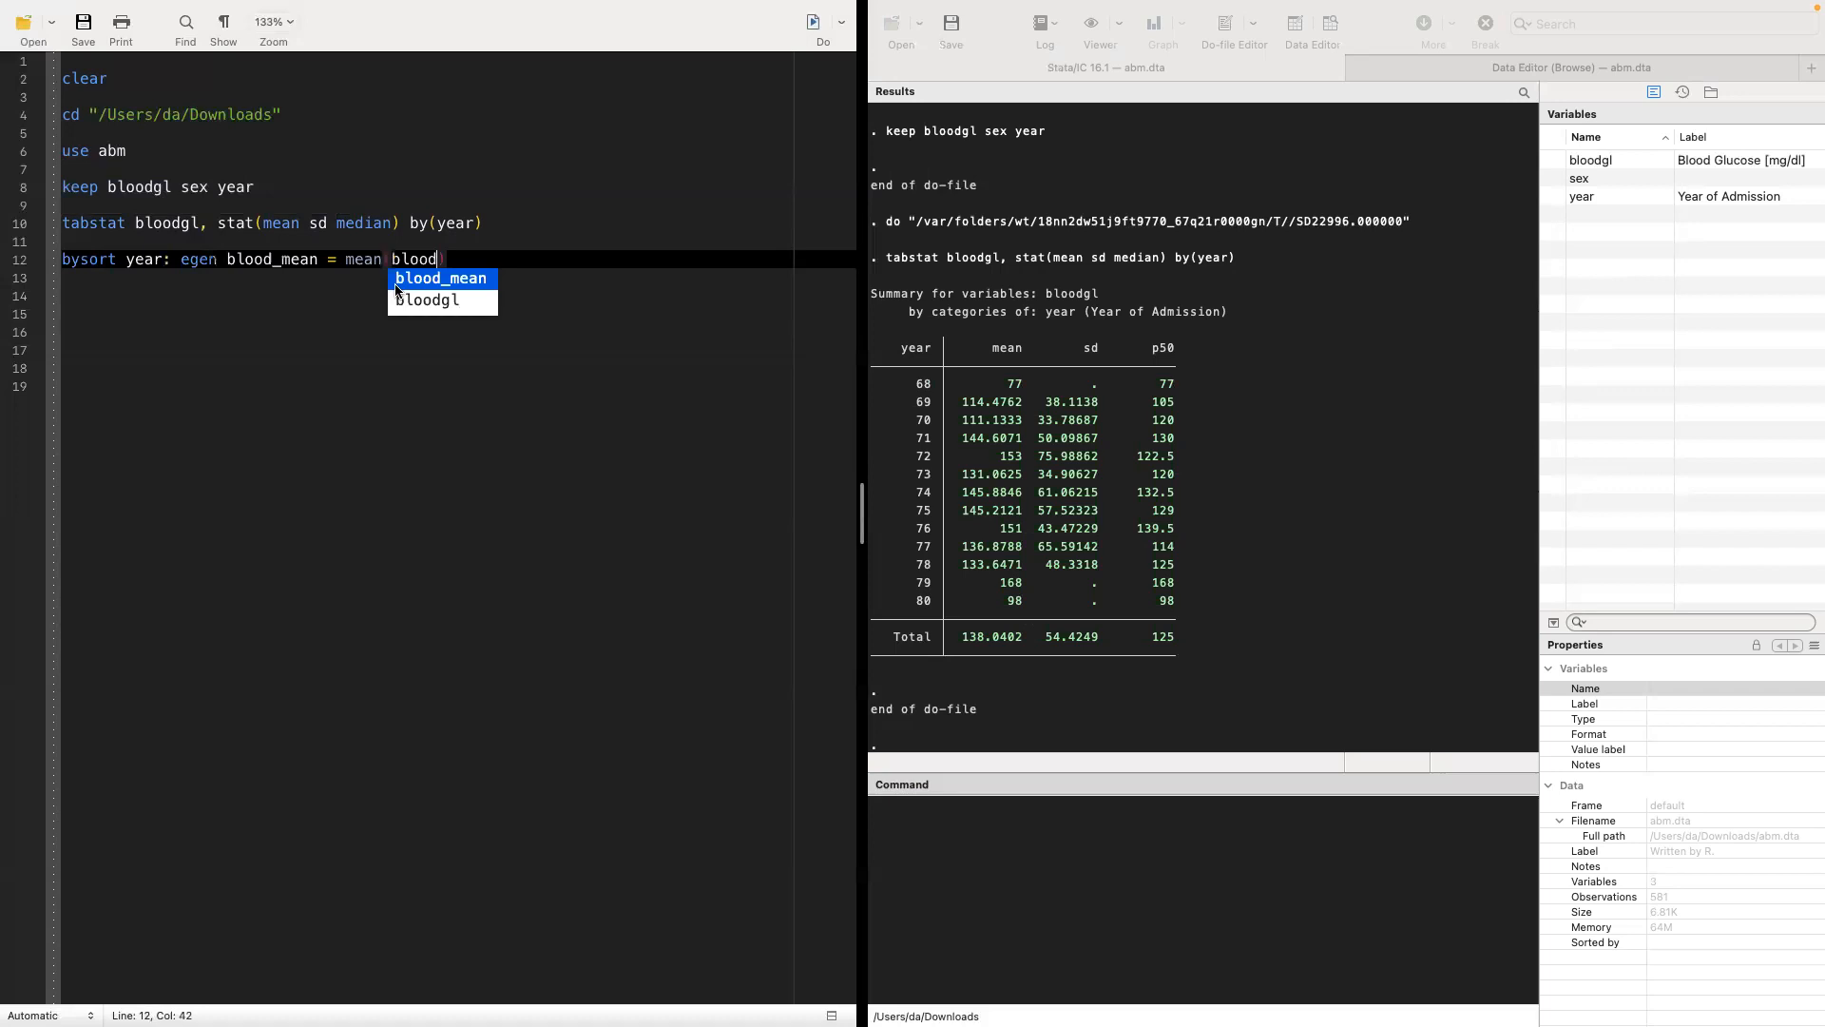
{"action": "left_click", "coordinate": [398, 297]}
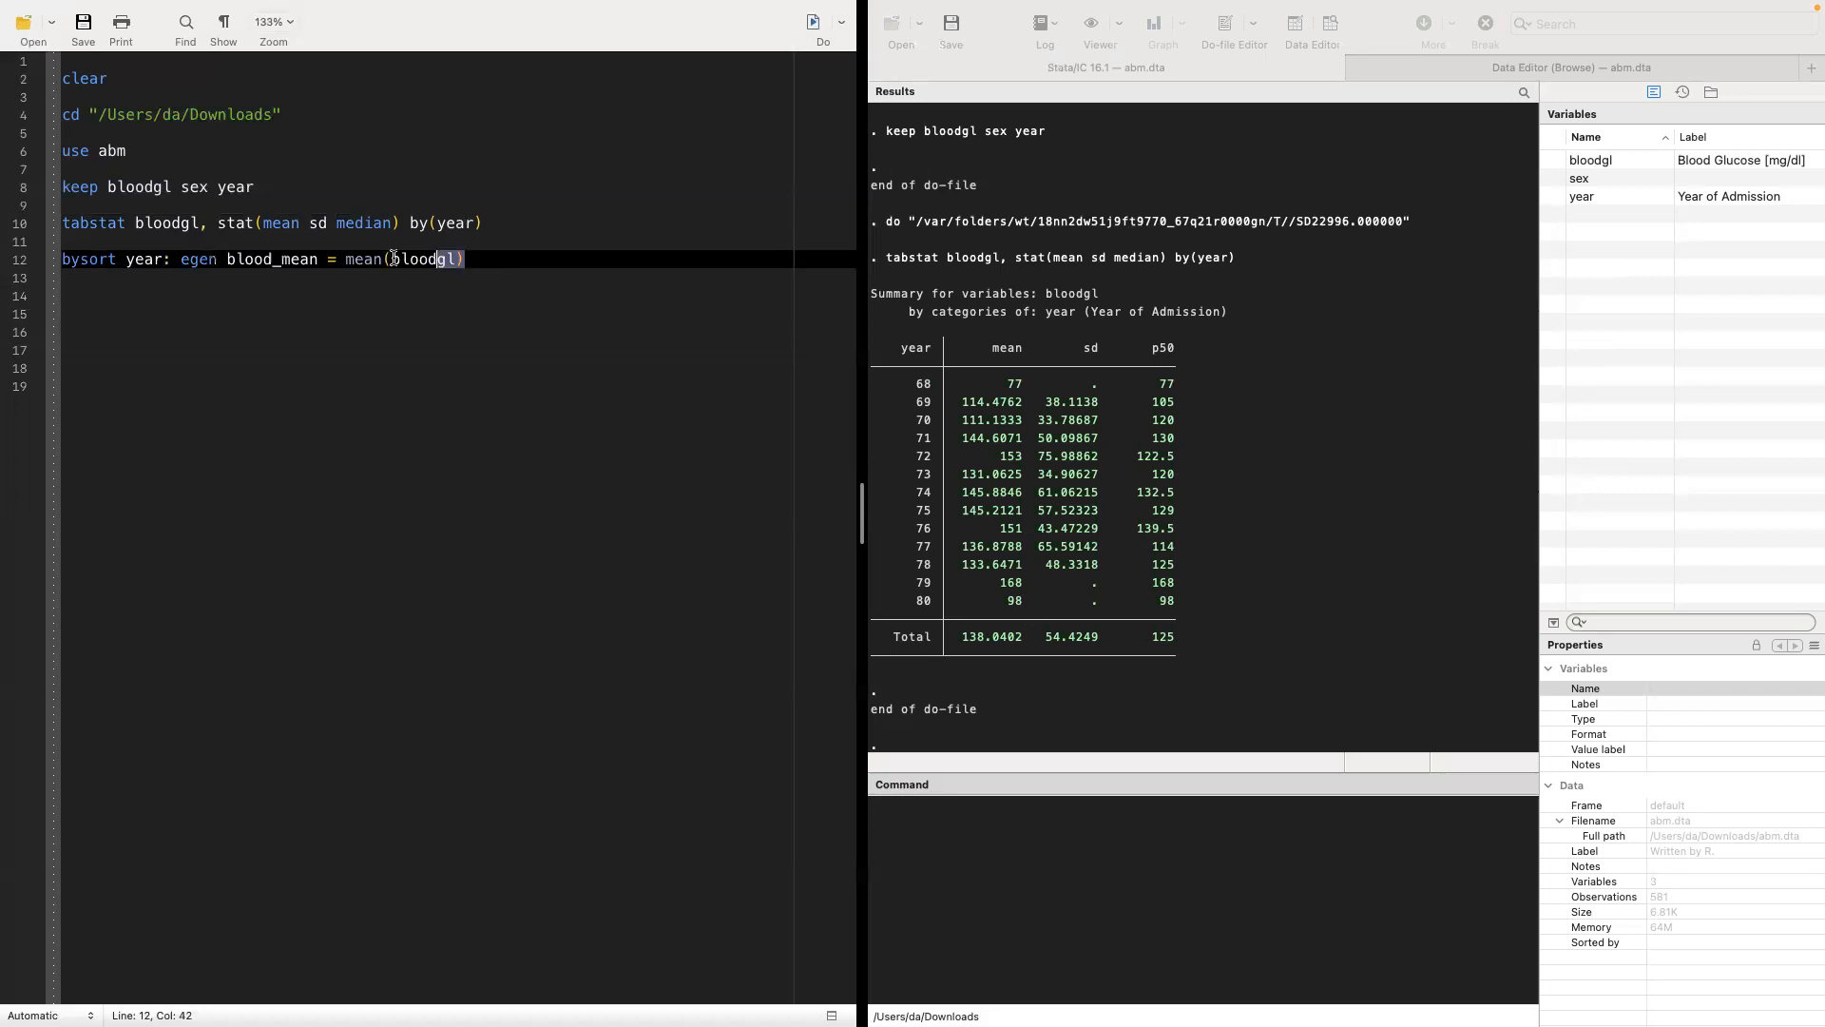
Step: Review the parts of the bysort egen command on line 12, and run that line
{"action": "left_click_drag", "start_coordinate": [392, 258], "coordinate": [338, 259]}
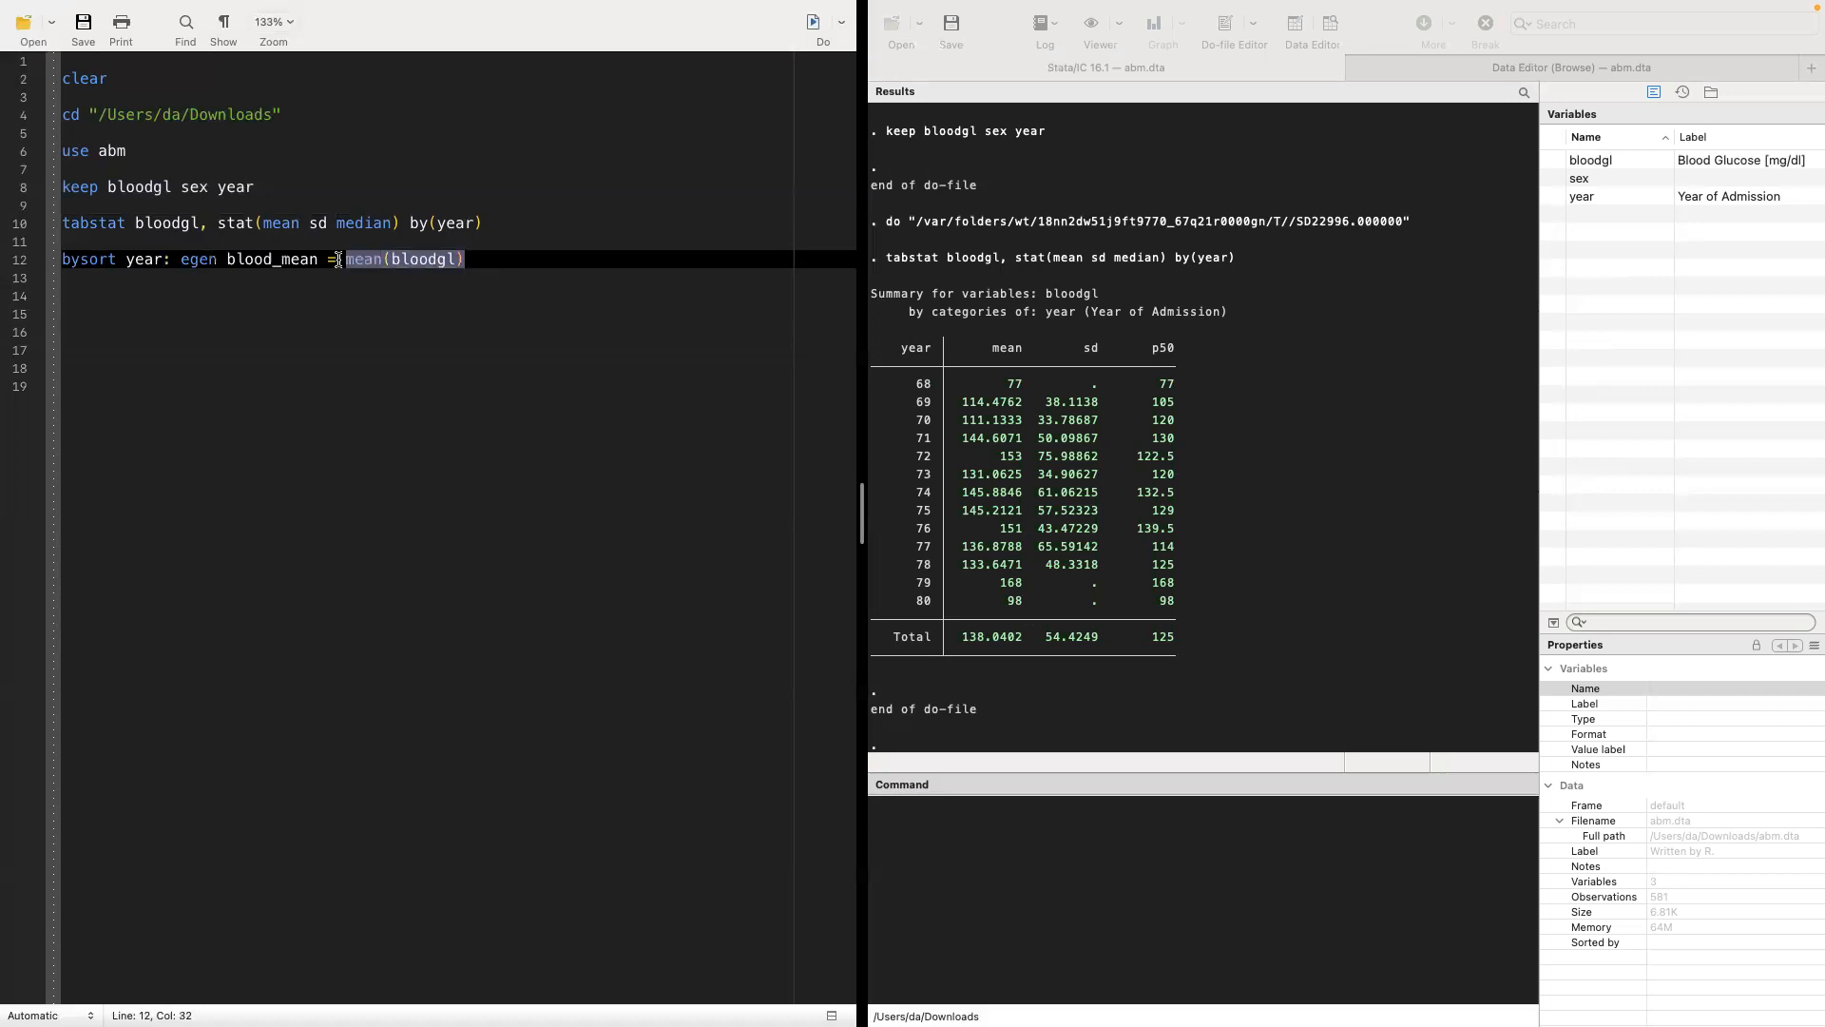
{"action": "left_click", "coordinate": [429, 262]}
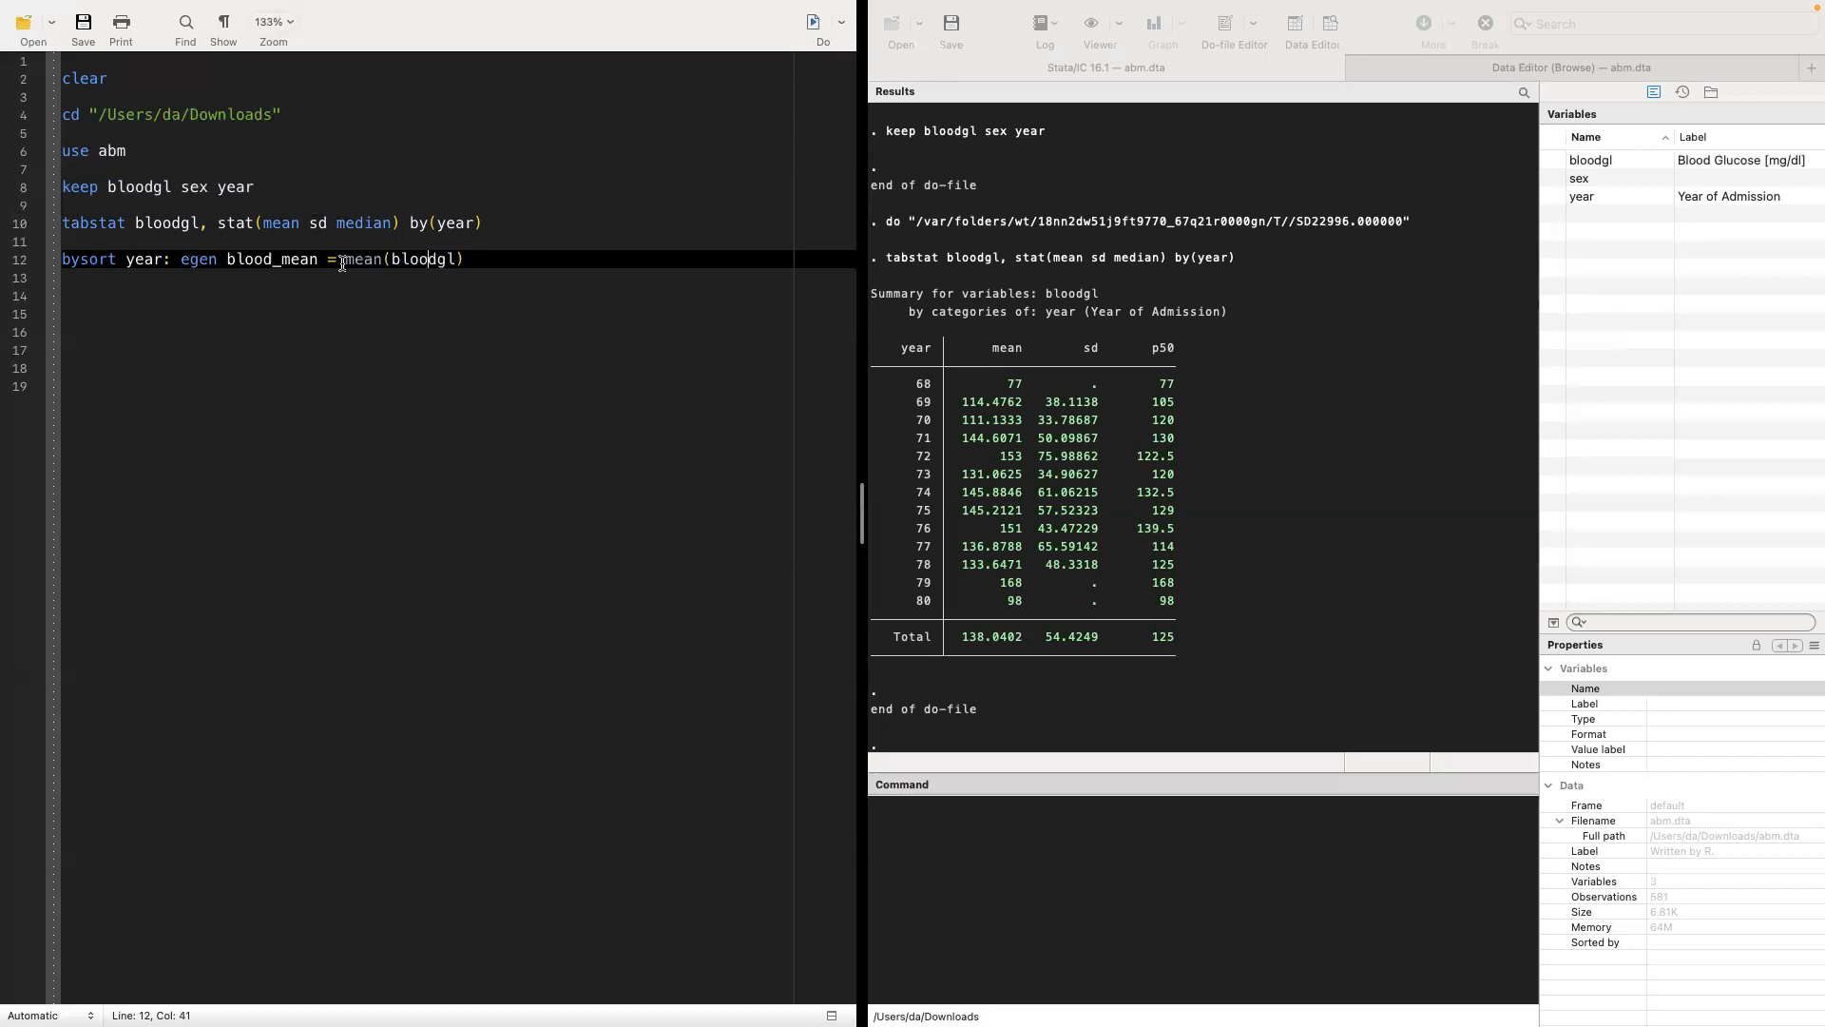
{"action": "double_click", "coordinate": [150, 258]}
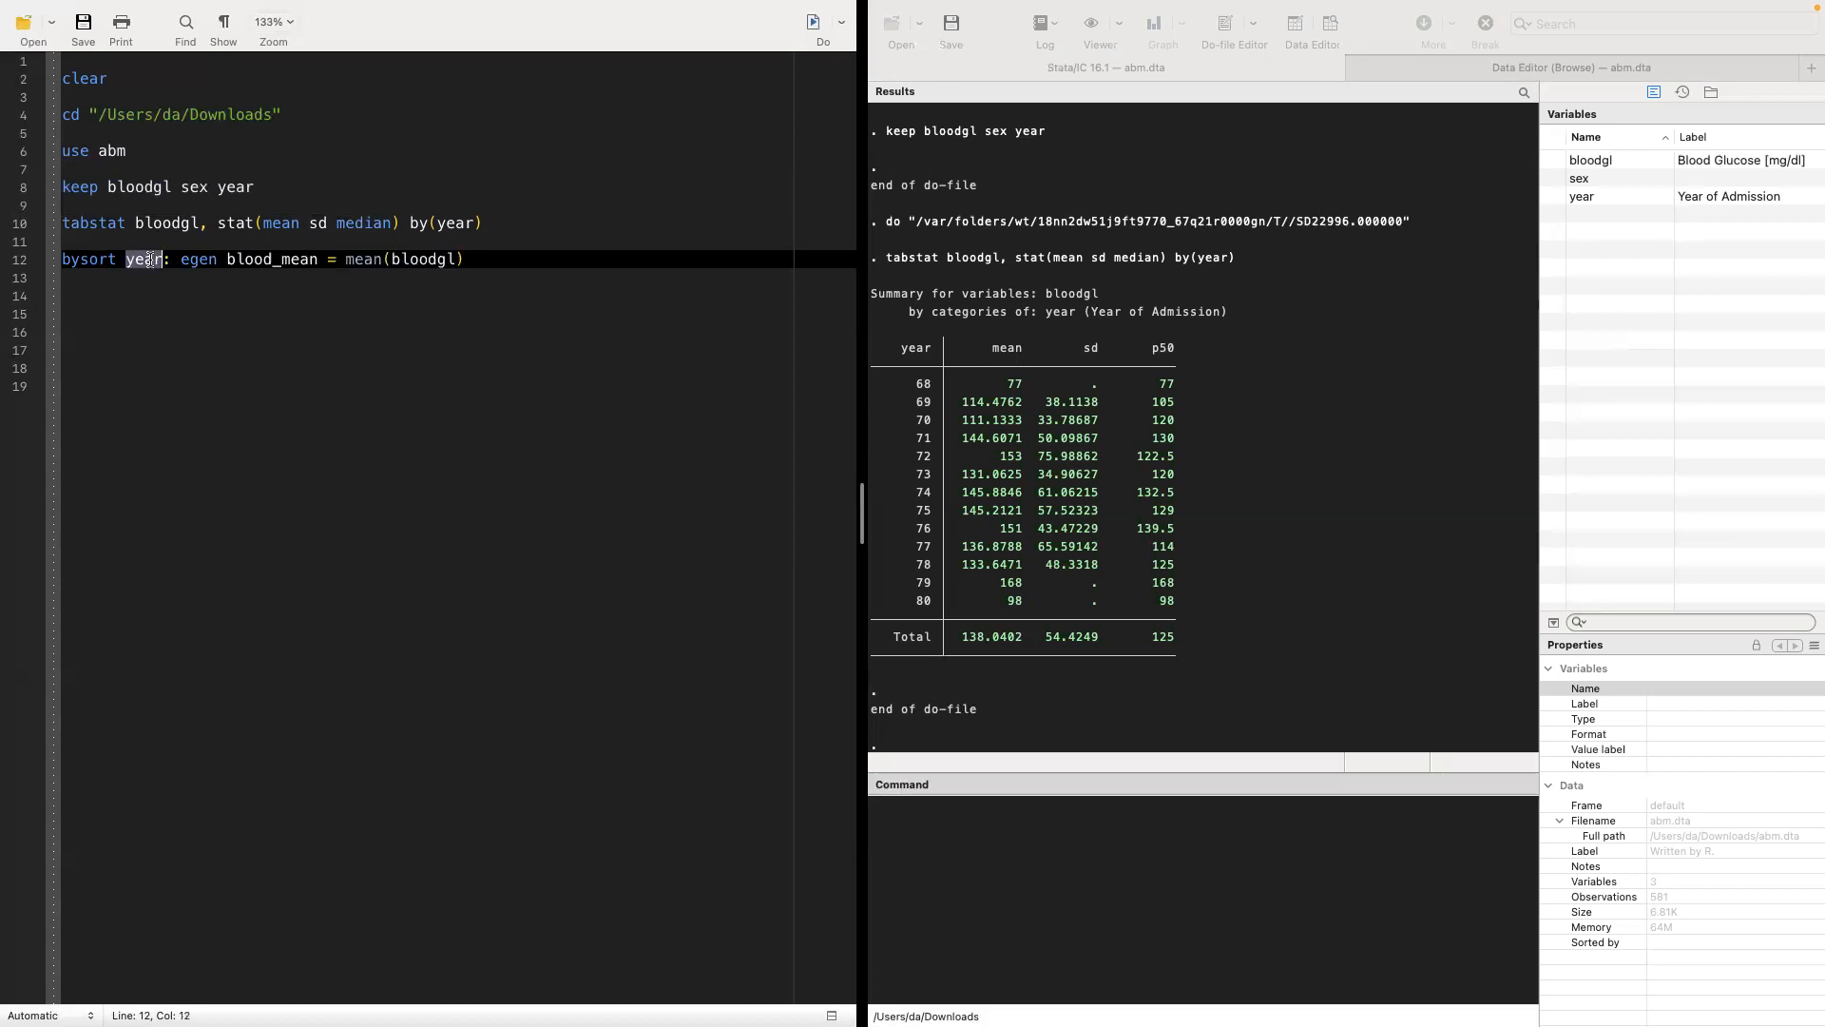
{"action": "double_click", "coordinate": [293, 261]}
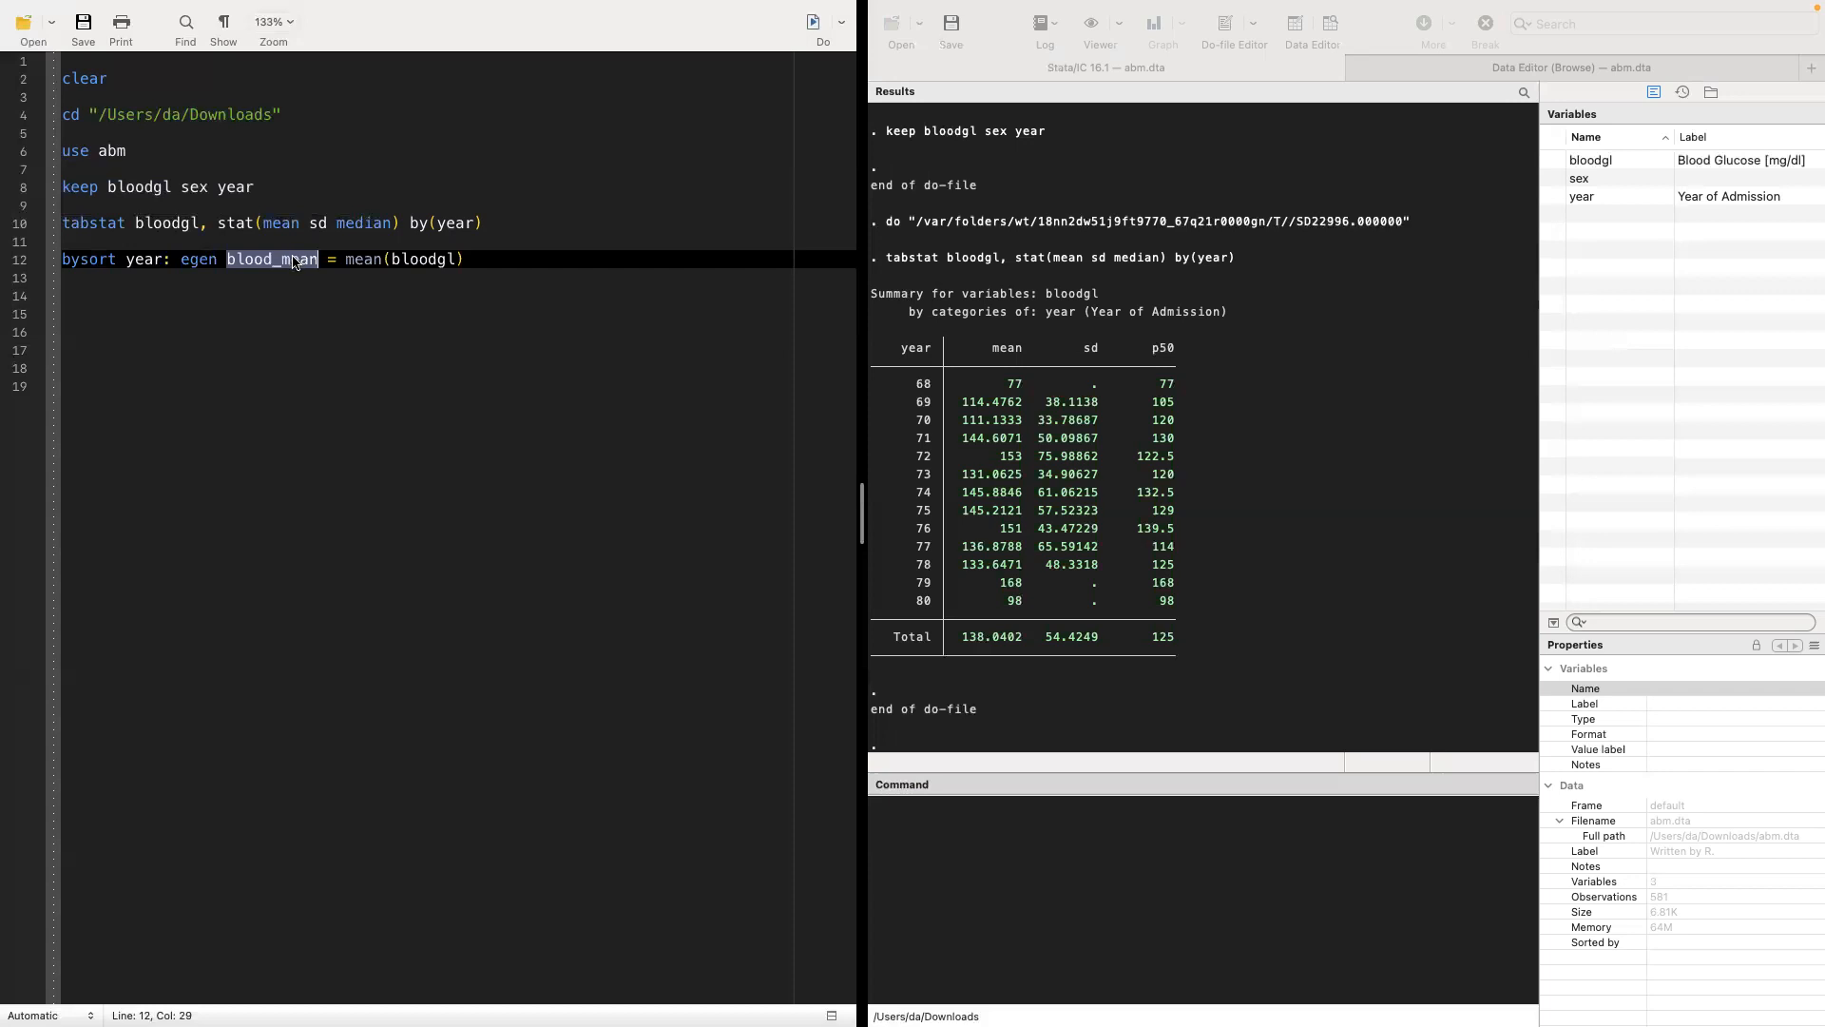
{"action": "triple_click", "coordinate": [295, 261]}
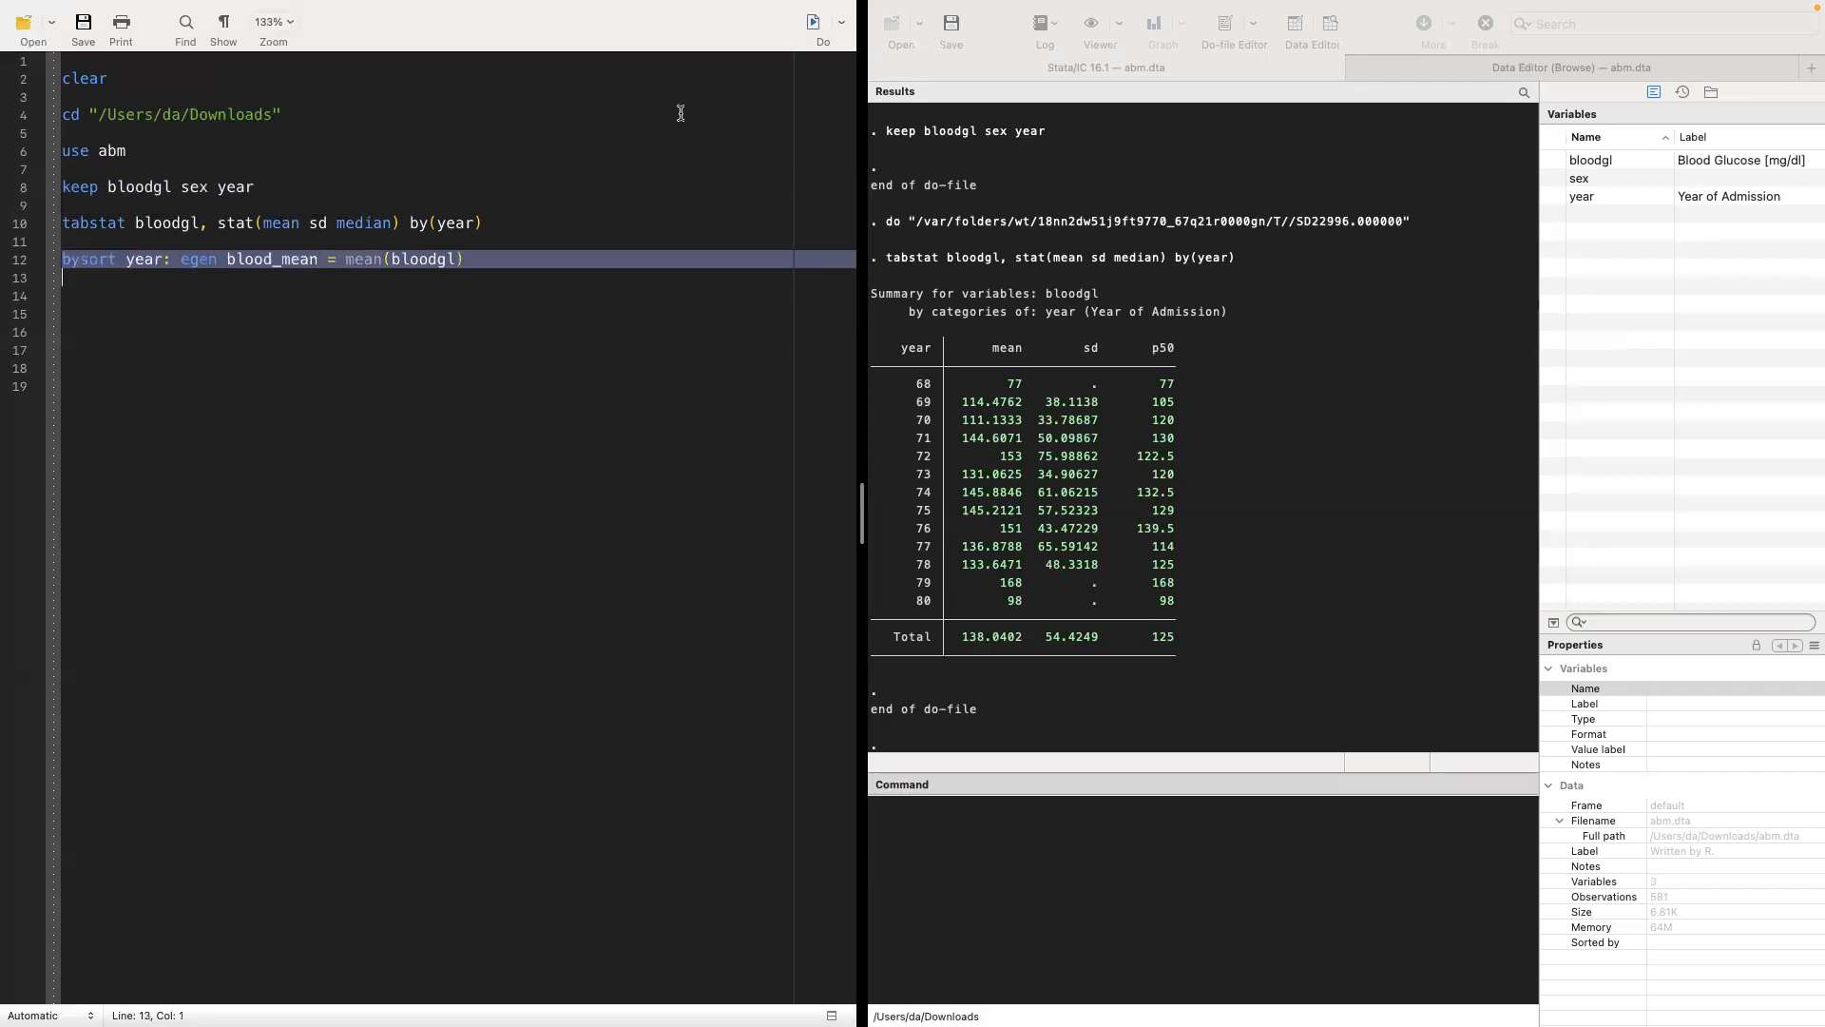
{"action": "left_click", "coordinate": [813, 23]}
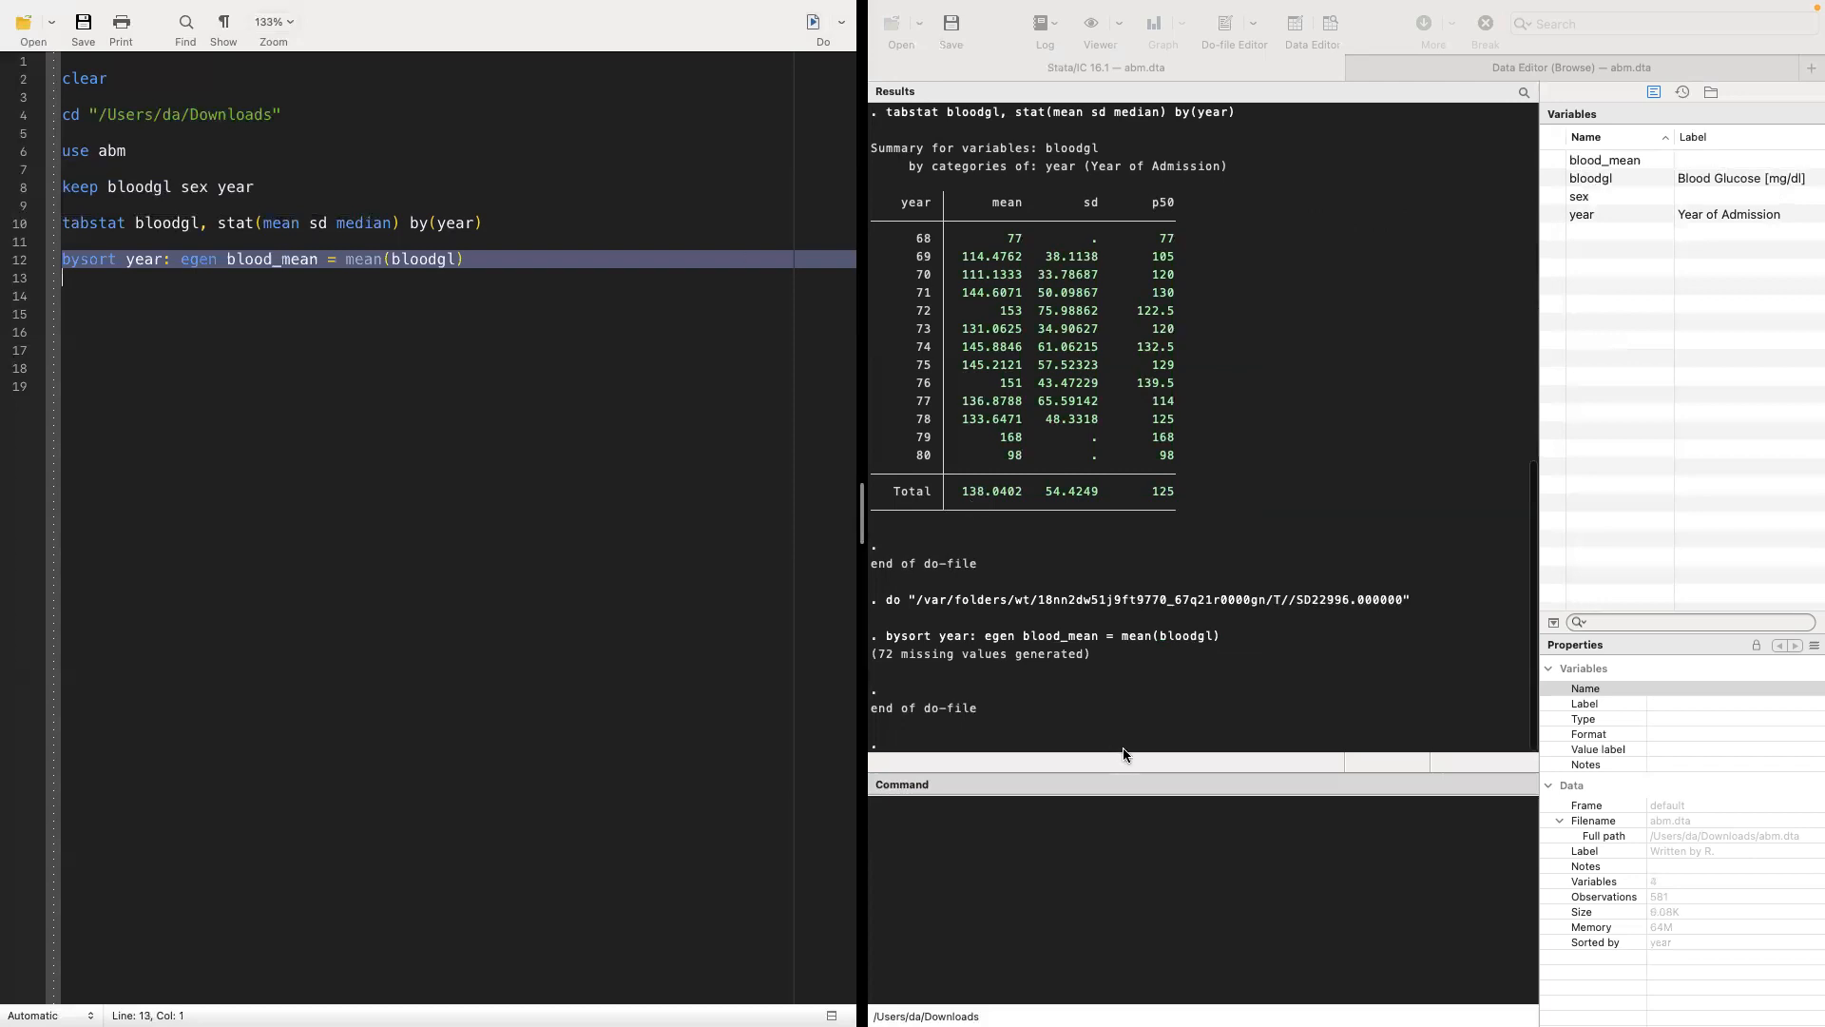
Step: Browse the blood_mean values by year in the Data Editor, and return to the results
{"action": "left_click", "coordinate": [1328, 29]}
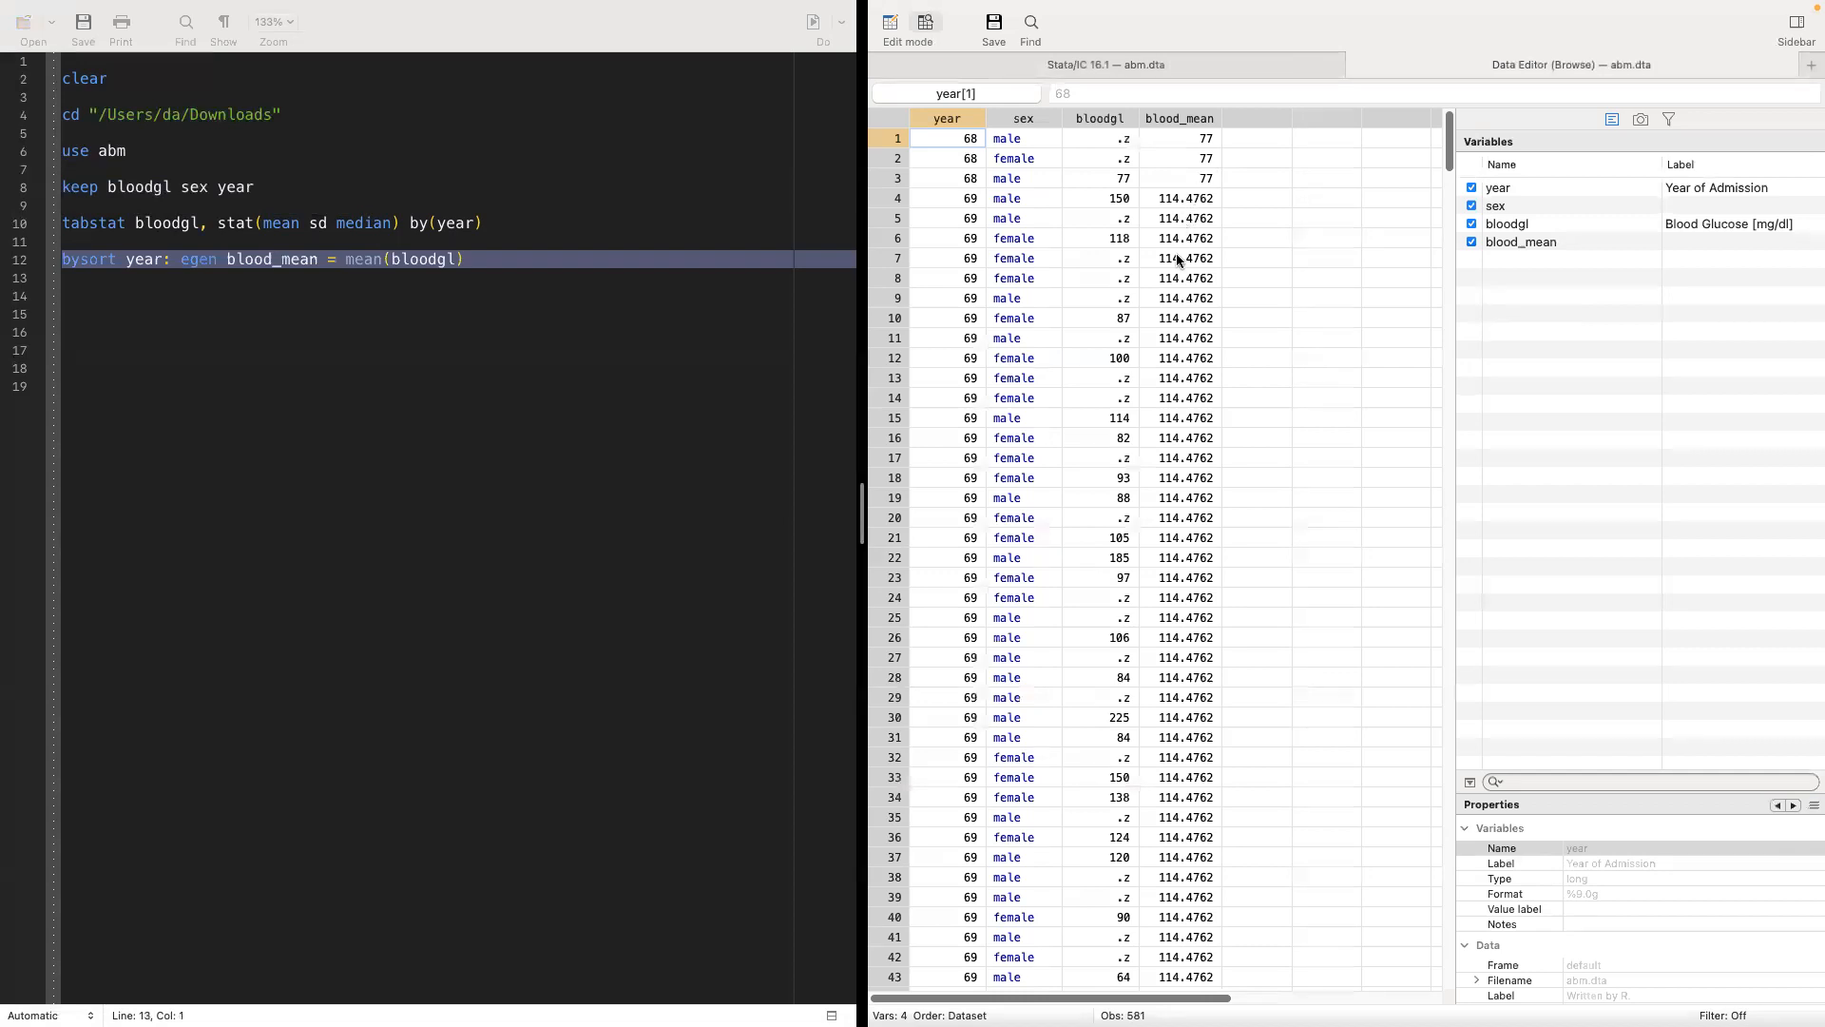
{"action": "scroll", "coordinate": [1171, 535], "scroll_direction": "down", "scroll_amount": 9}
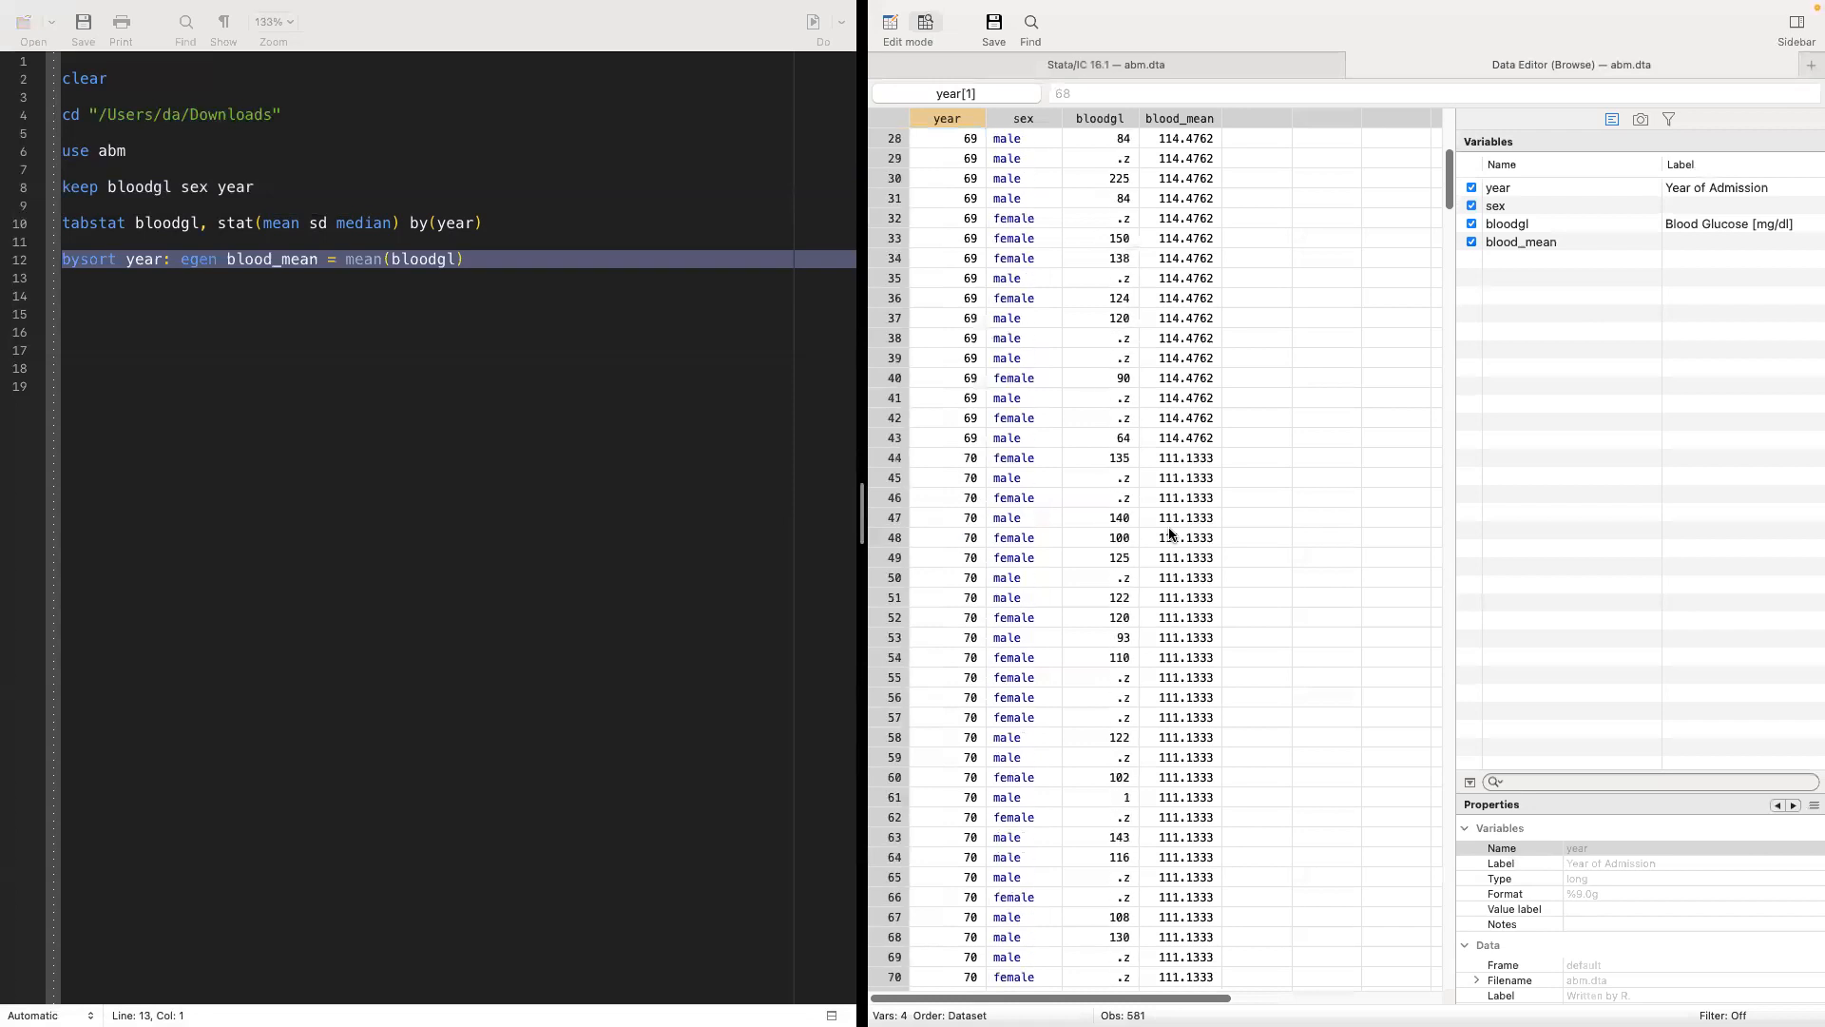
{"action": "left_click", "coordinate": [1074, 73]}
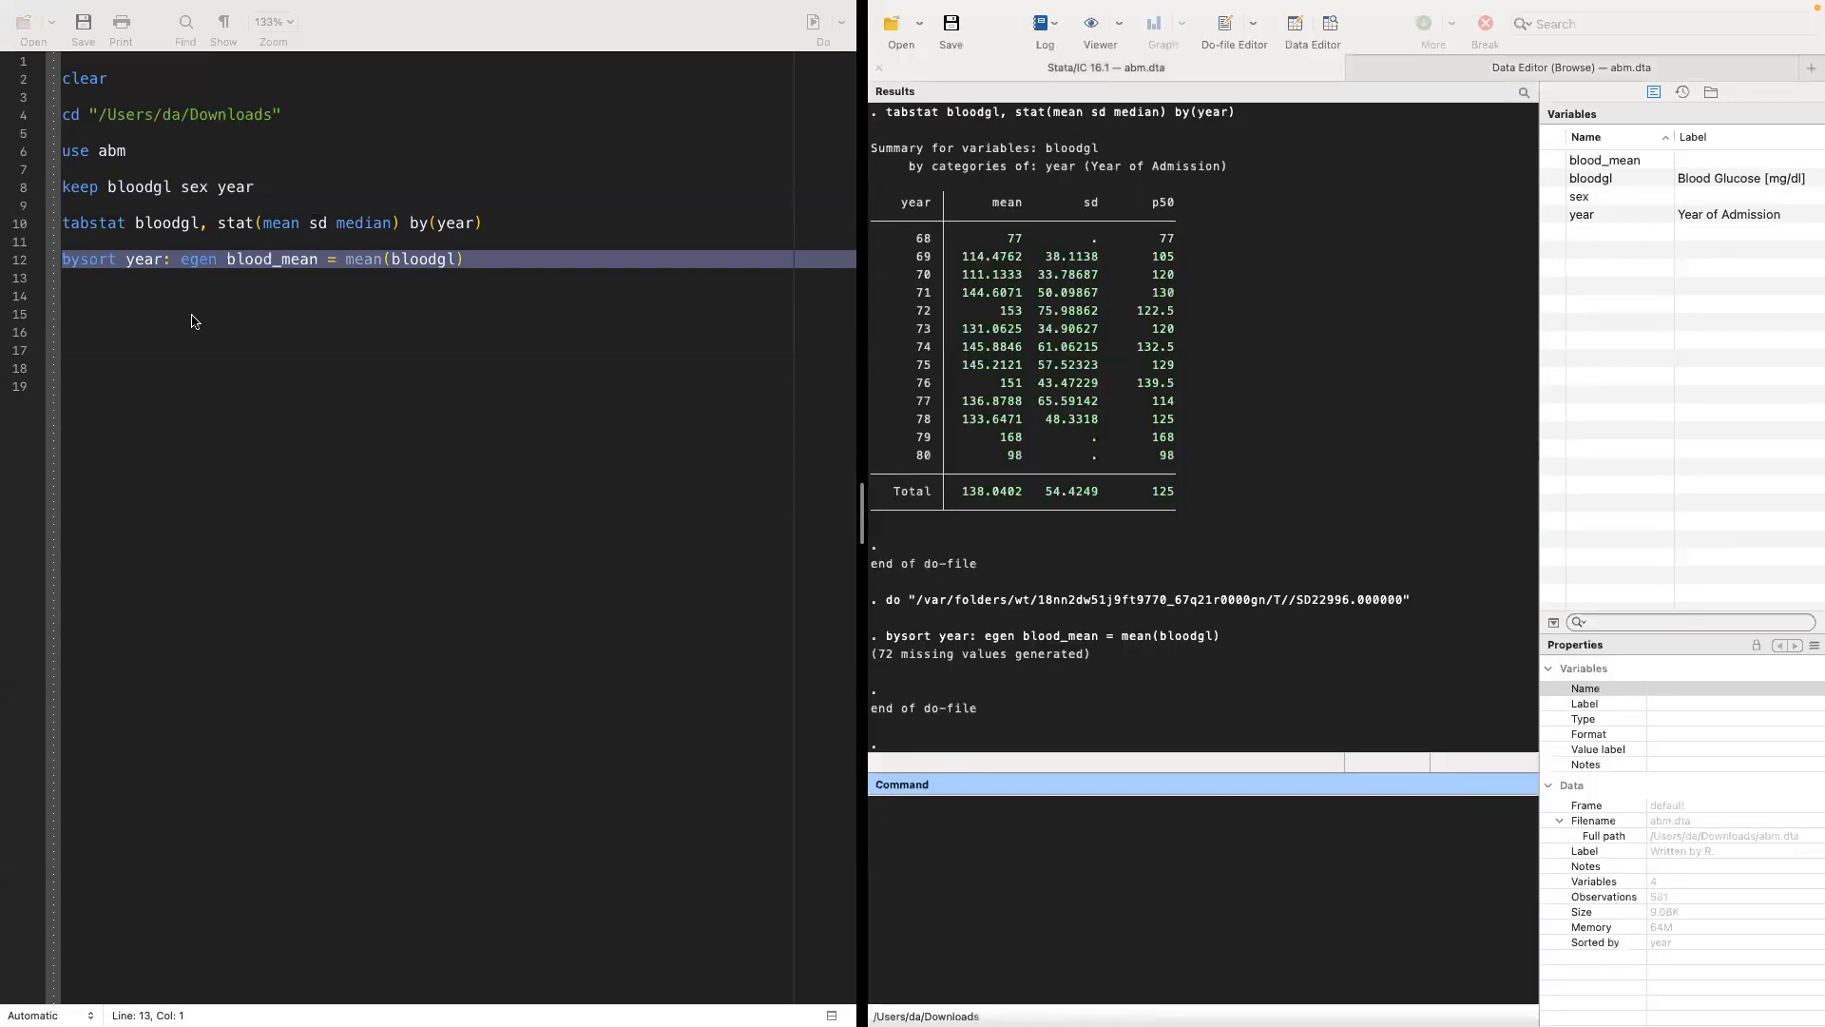
Step: Add twoway (connected blood_mean year) on line 14 of the do-file and run that line
{"action": "left_click", "coordinate": [216, 270]}
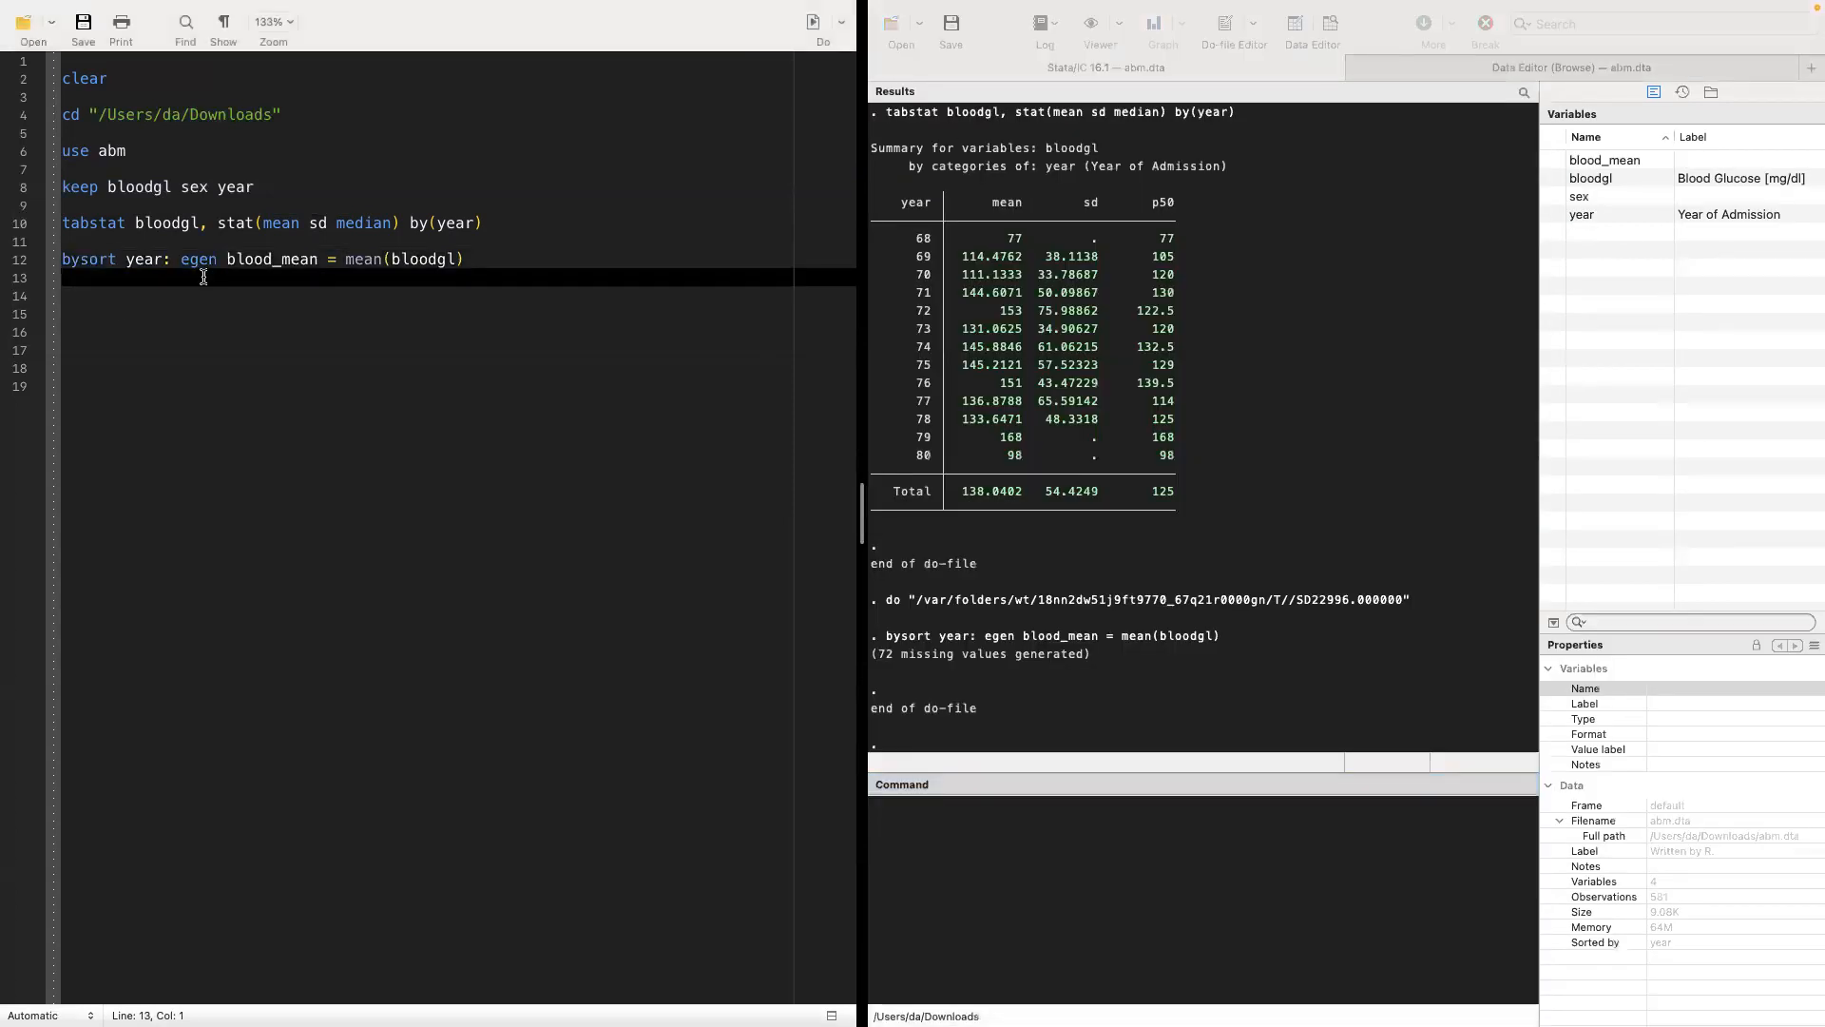
{"action": "key", "text": "Return"}
{"action": "type", "text": "twowa"}
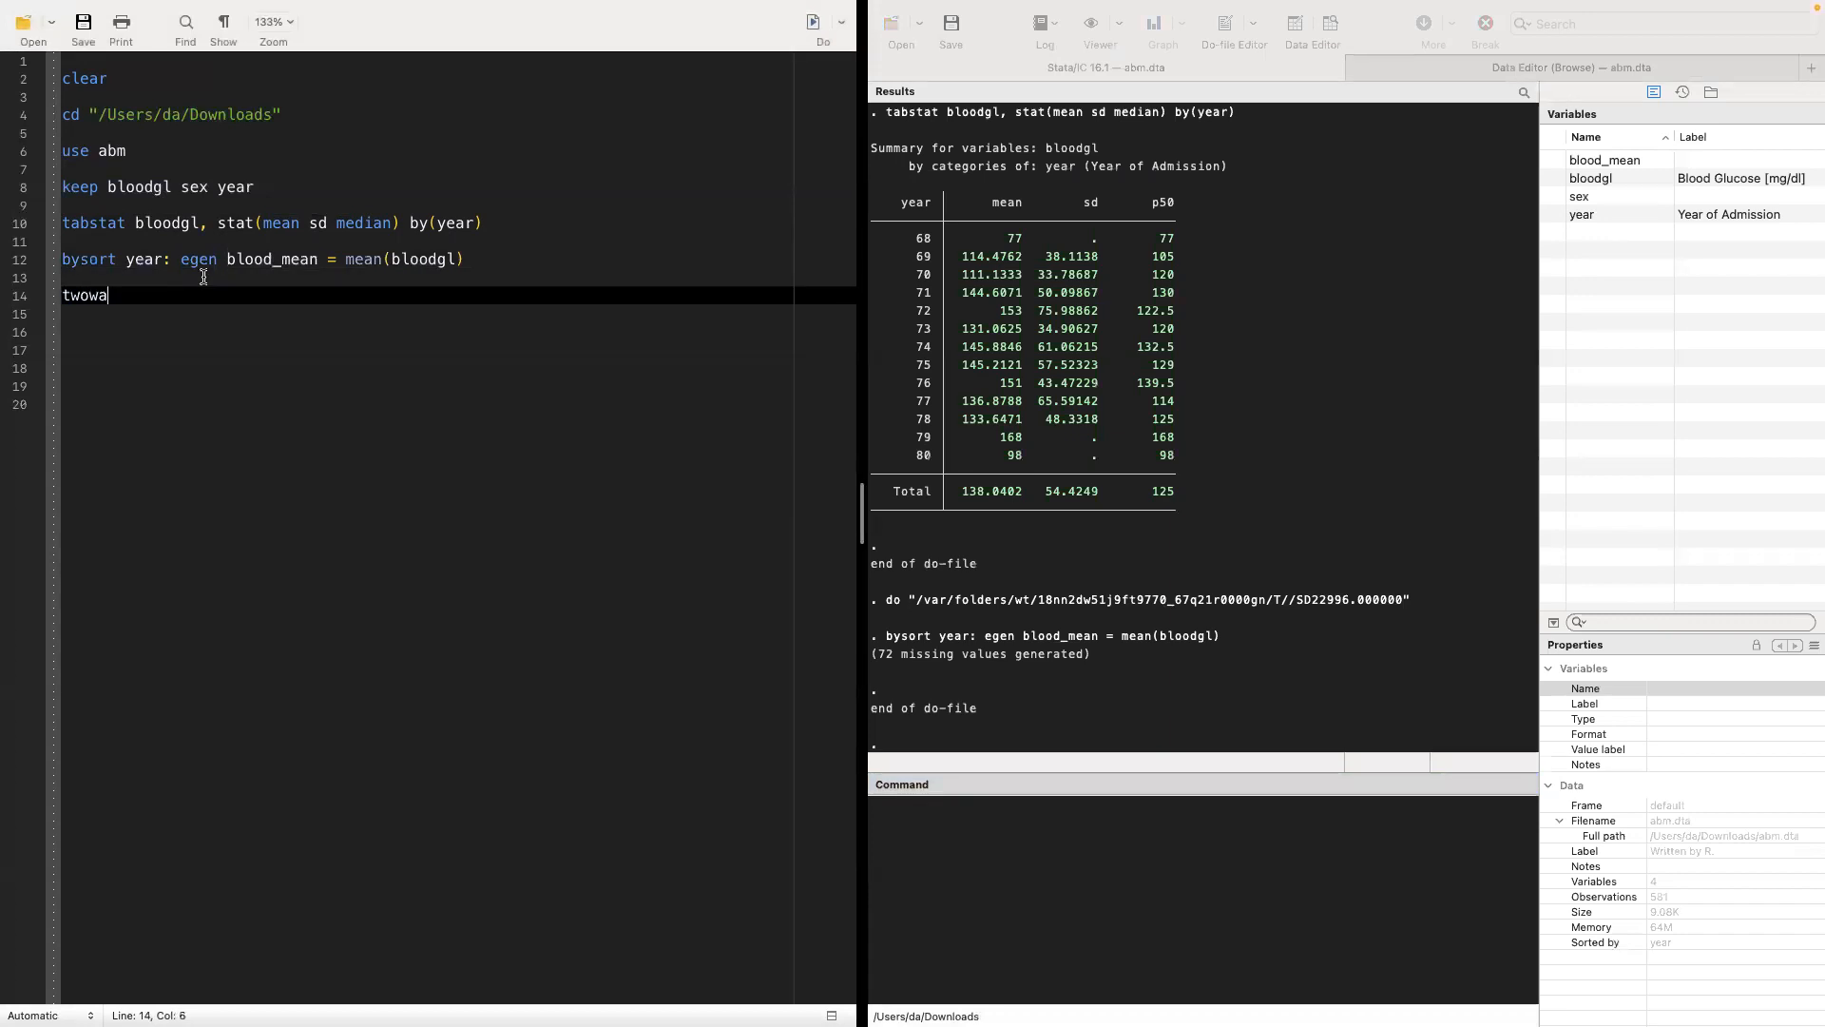
{"action": "type", "text": "y (connected bloo"}
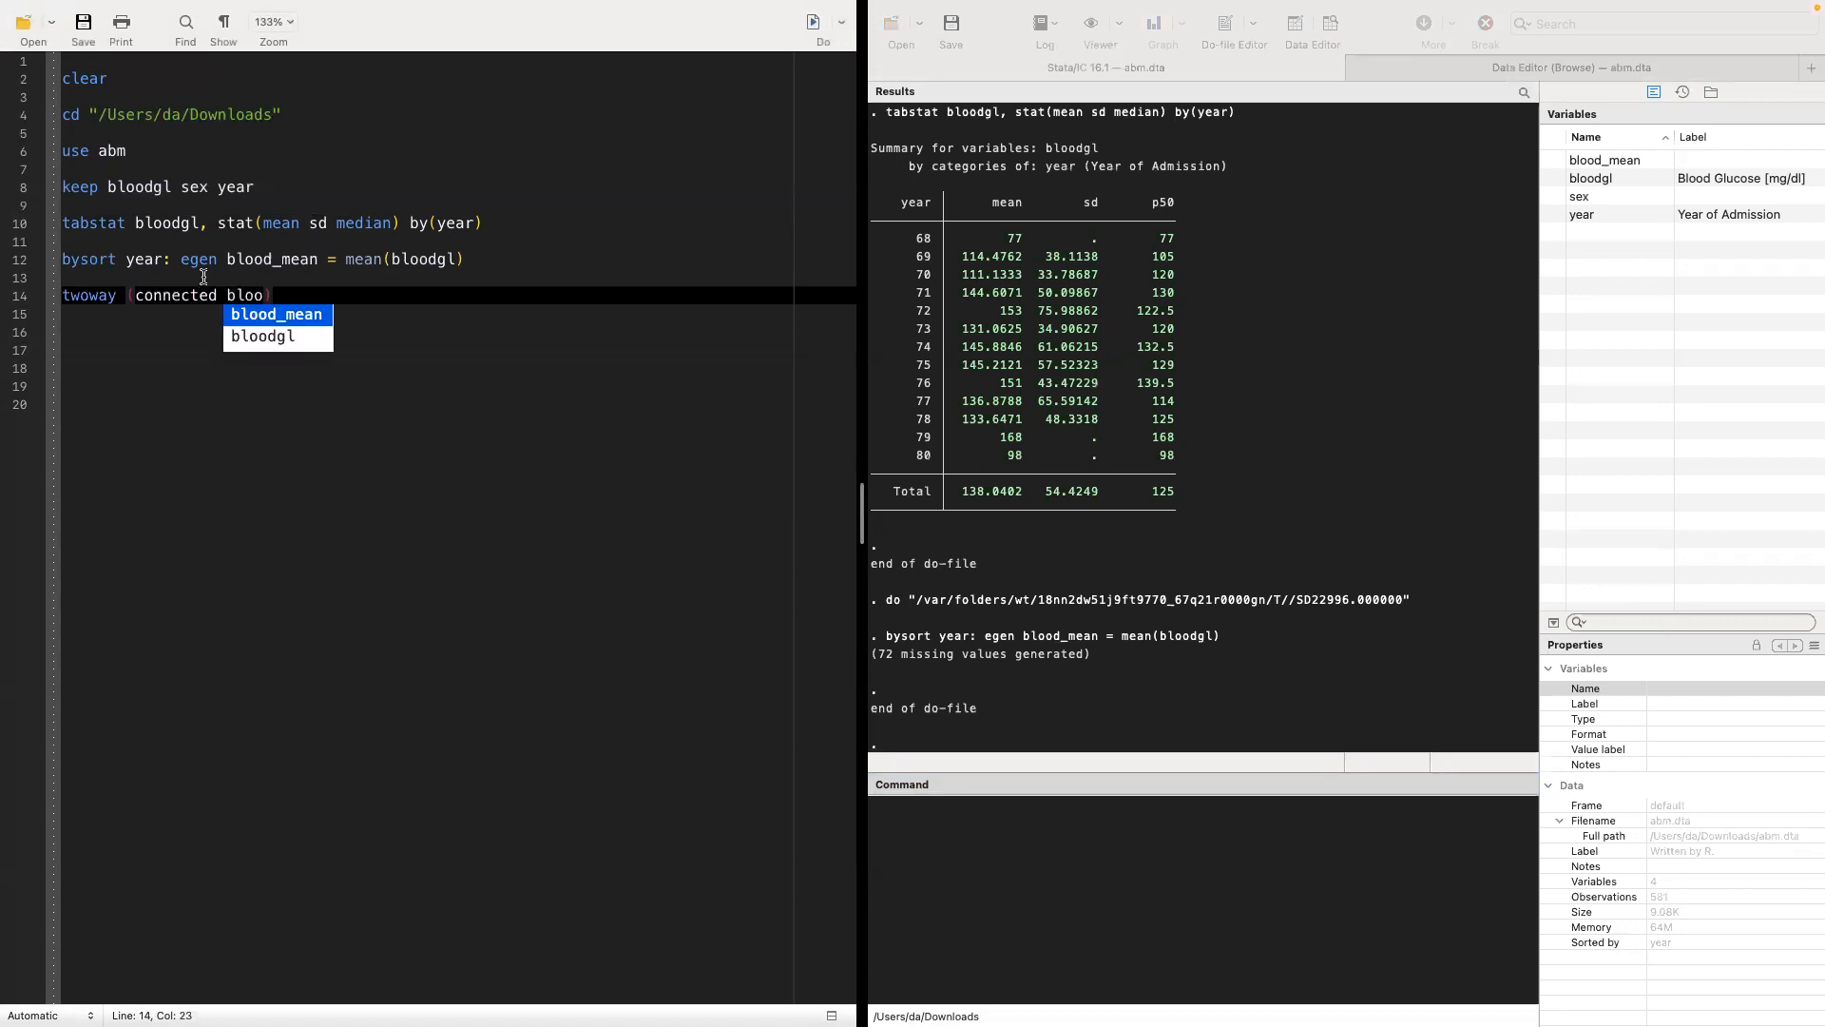
{"action": "type", "text": "d_mean"}
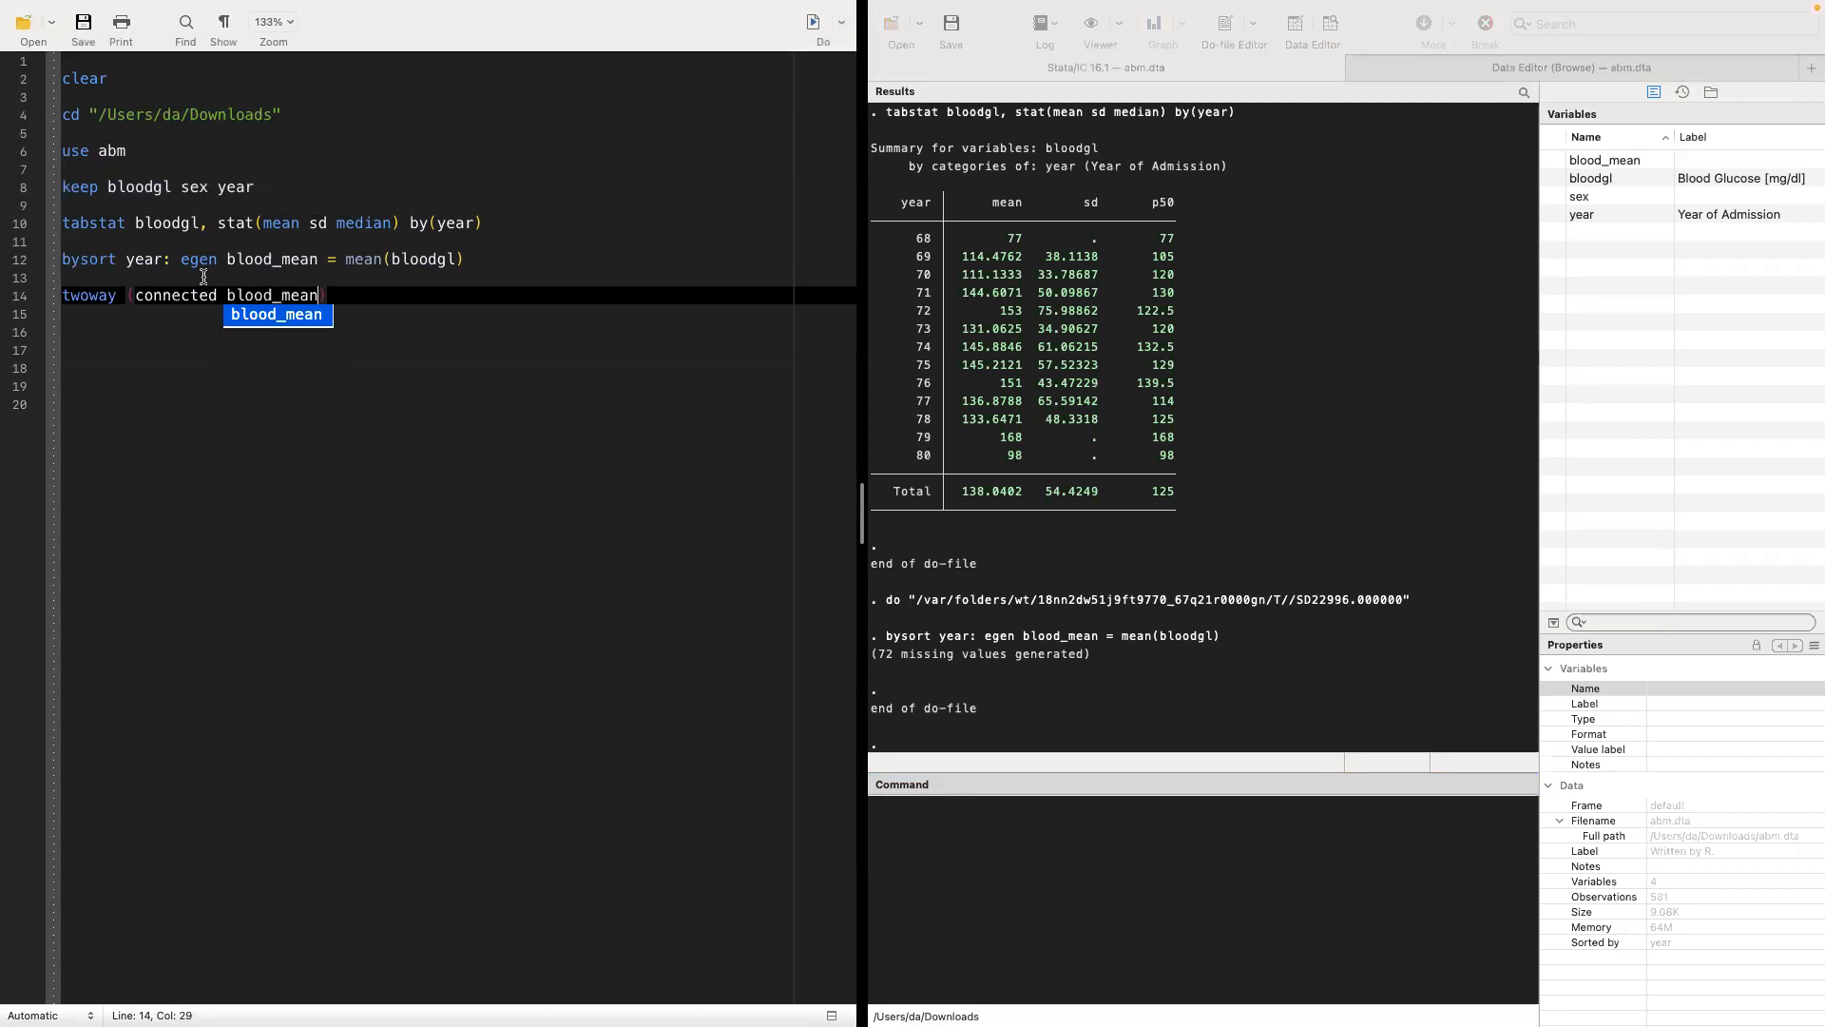
{"action": "type", "text": " year"}
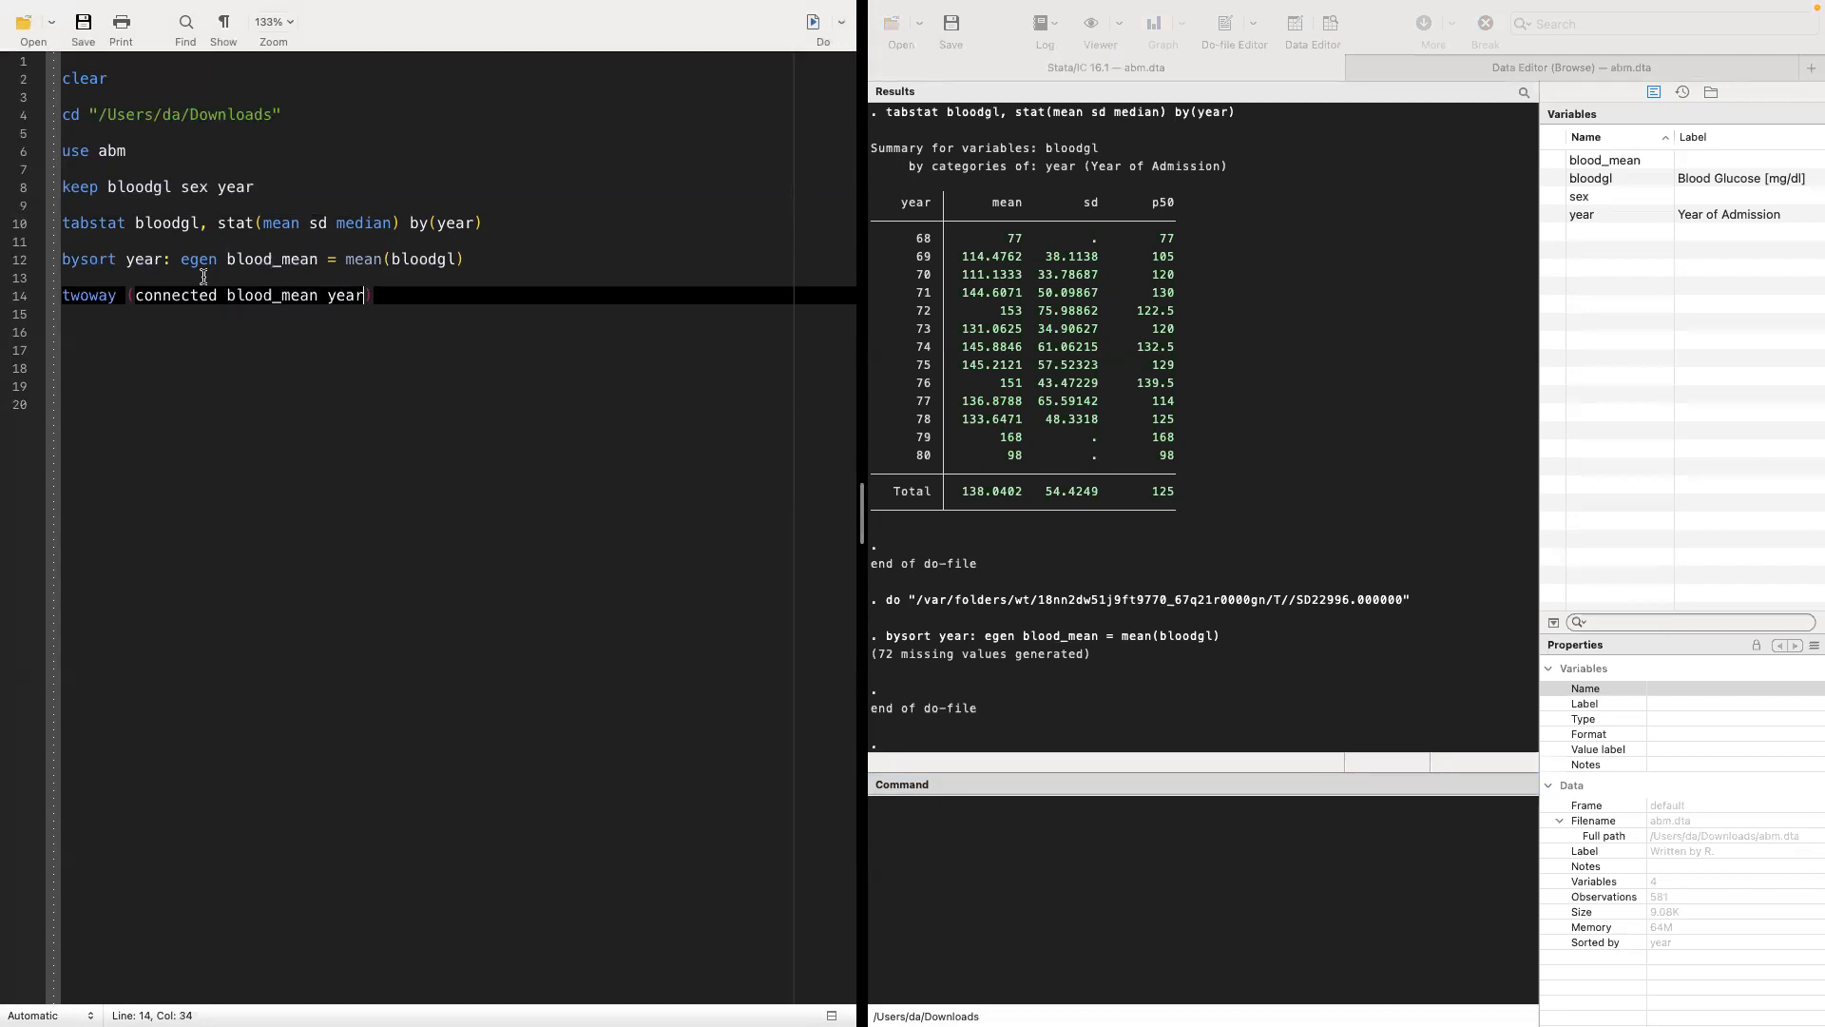
{"action": "triple_click", "coordinate": [376, 298]}
{"action": "left_click", "coordinate": [815, 24]}
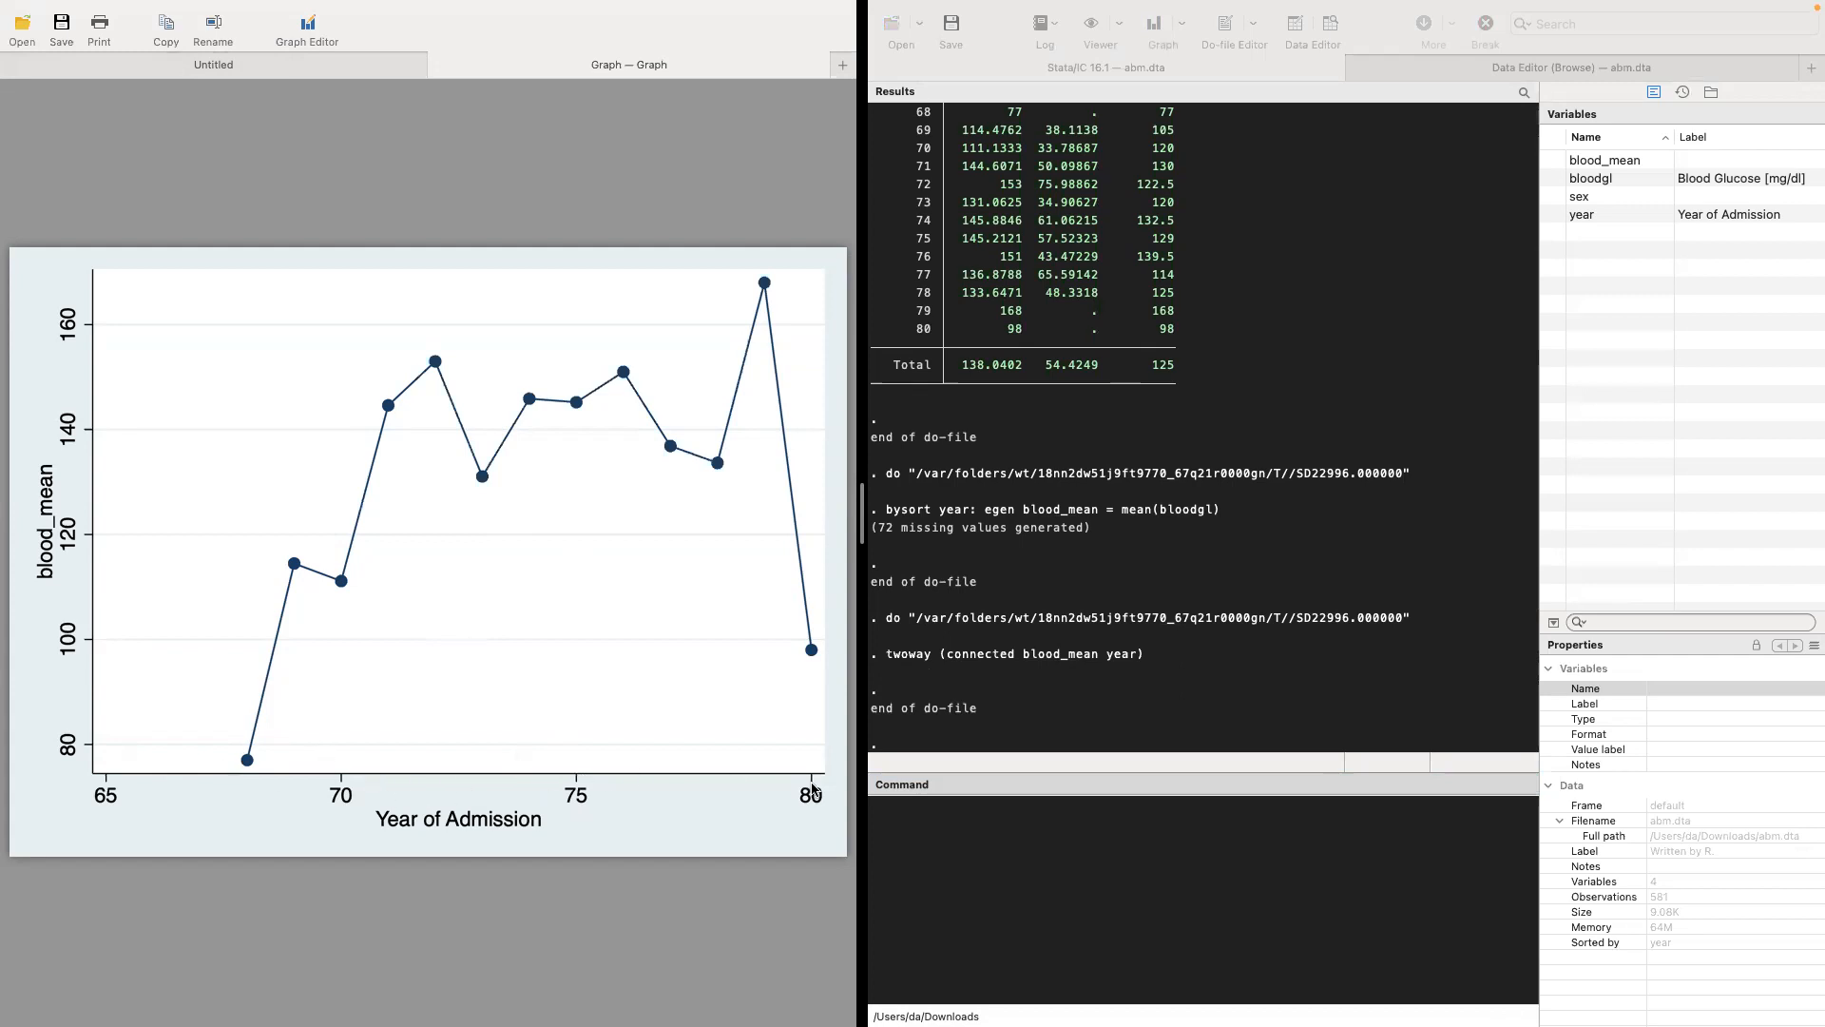
Step: Add the option xlabel(67(1)81) to the twoway connected command on line 14 of the do-file
{"action": "left_click", "coordinate": [280, 66]}
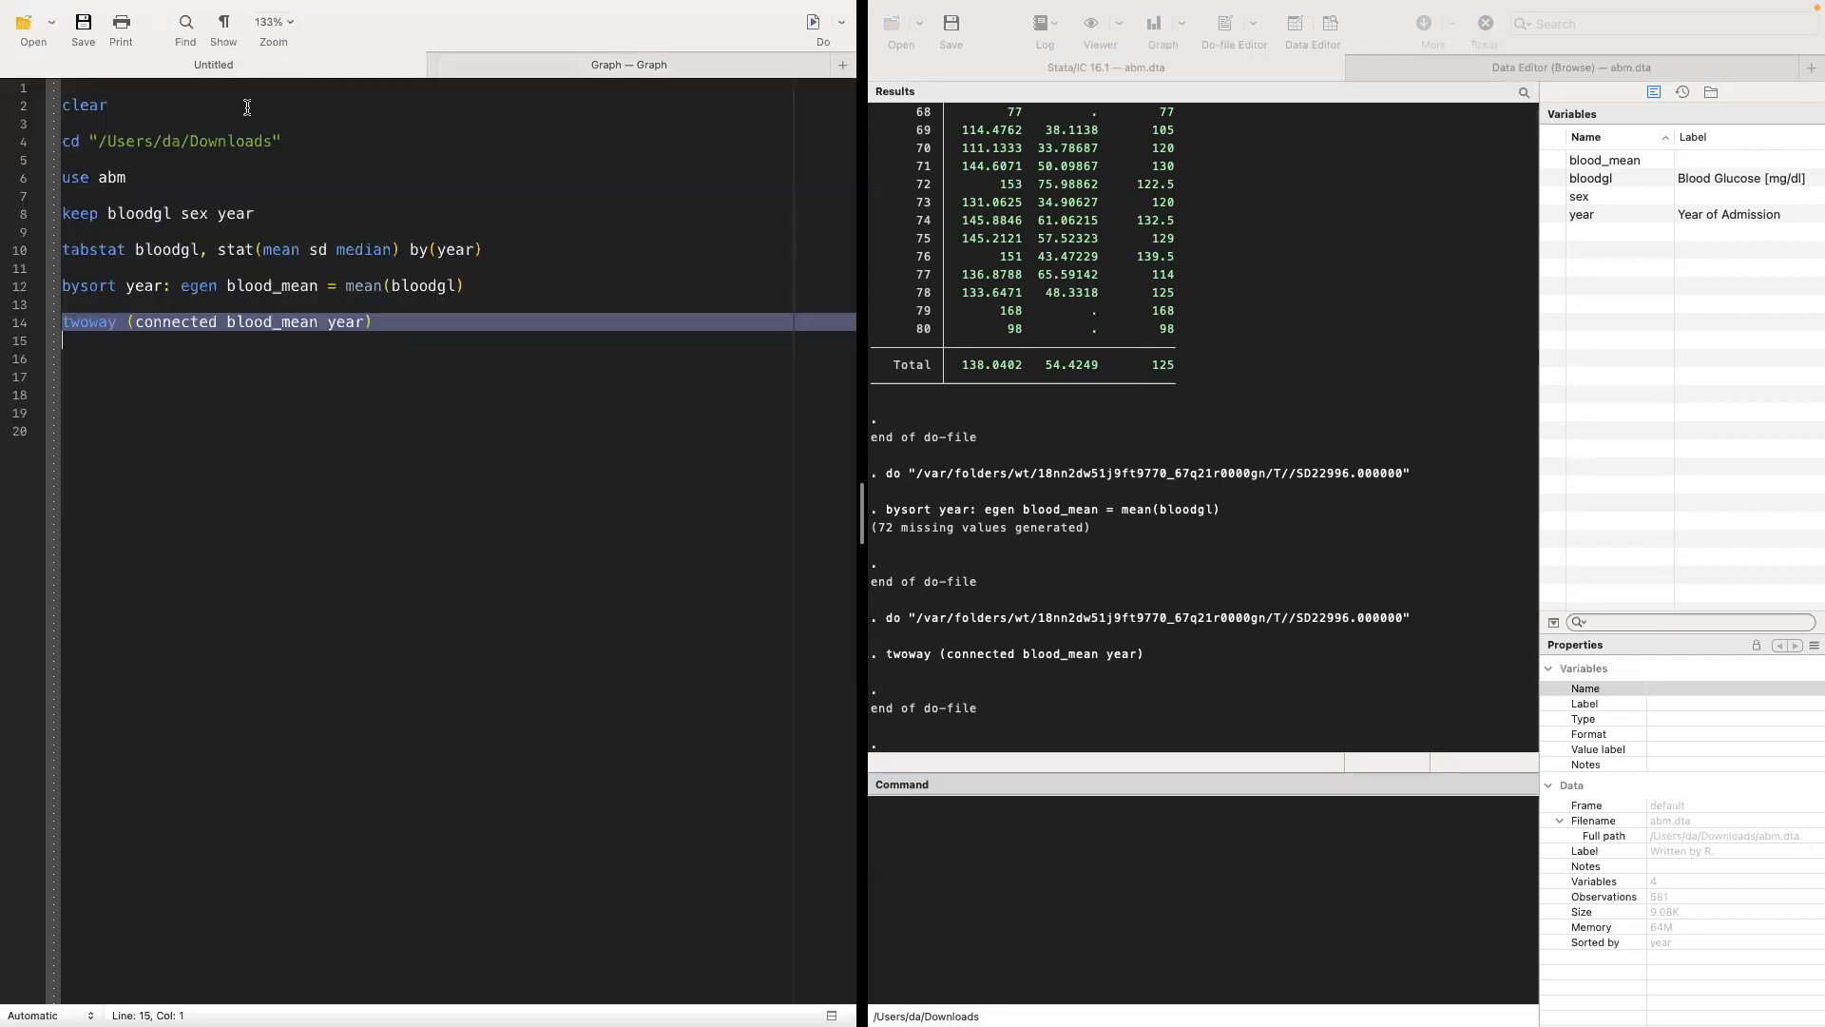
{"action": "left_click", "coordinate": [415, 328]}
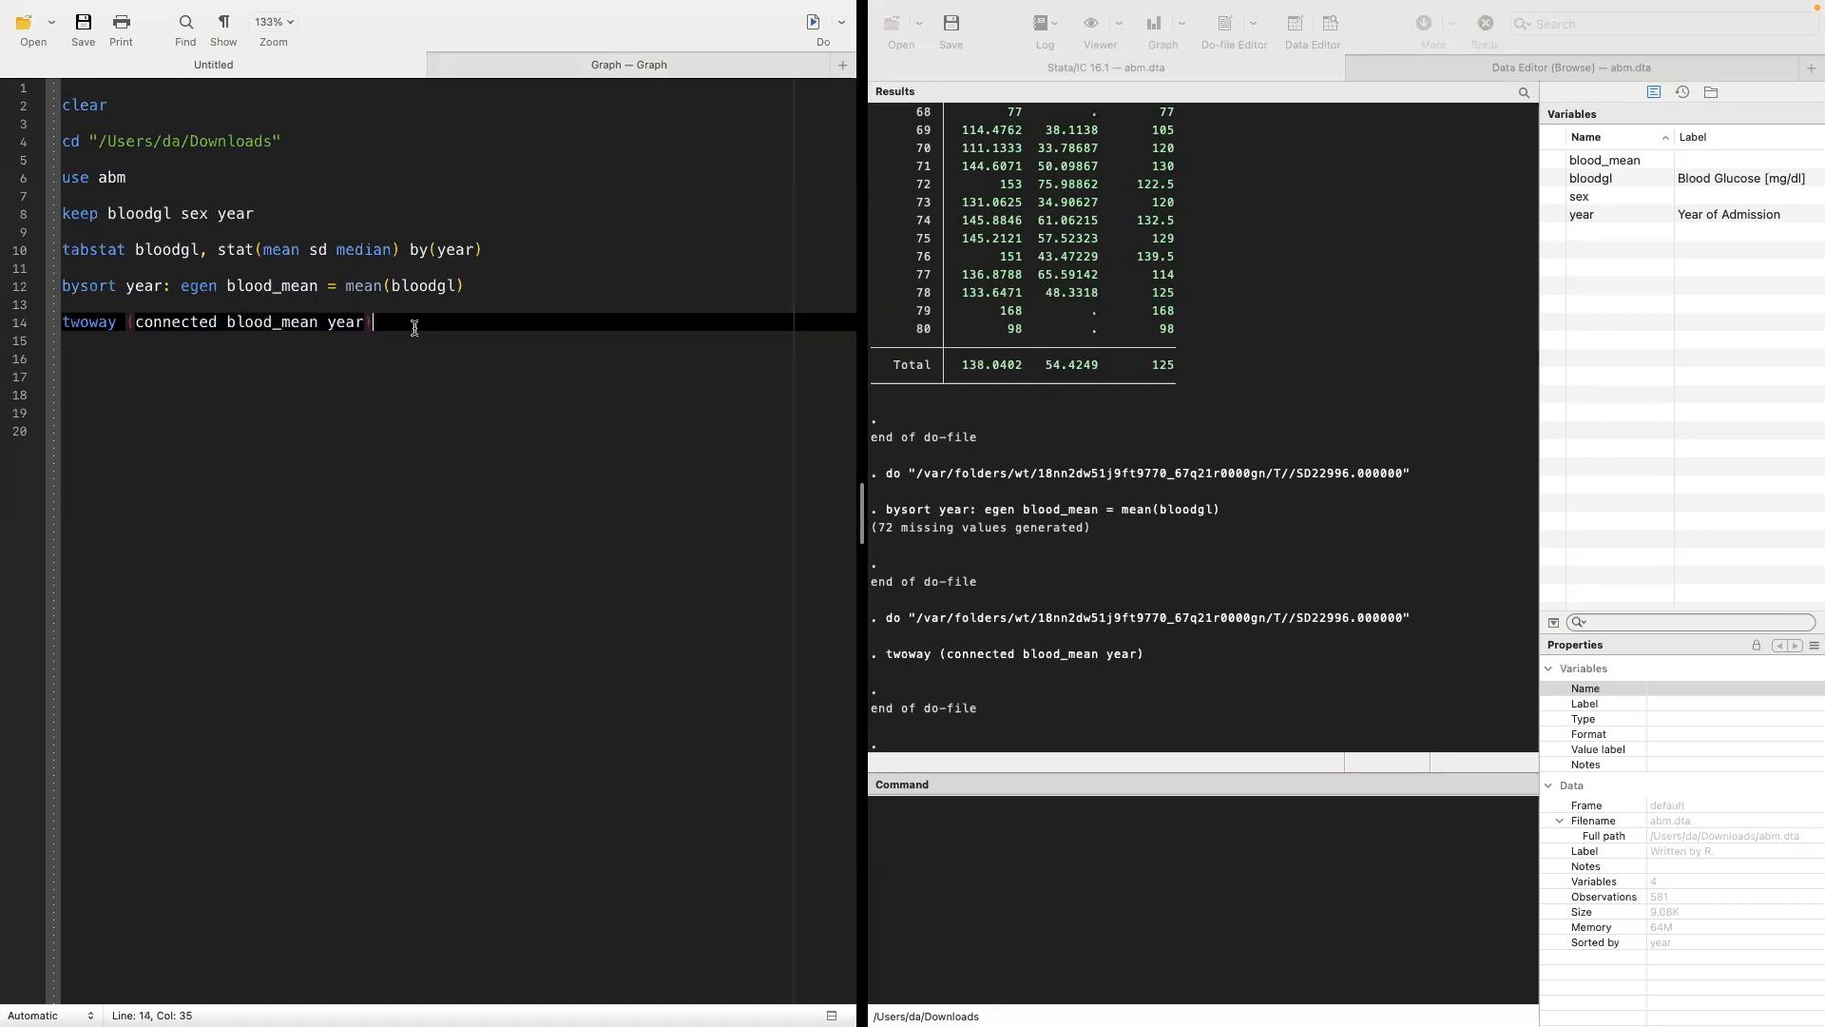
{"action": "type", "text": ", xlabel()"}
{"action": "left_click", "coordinate": [702, 76]}
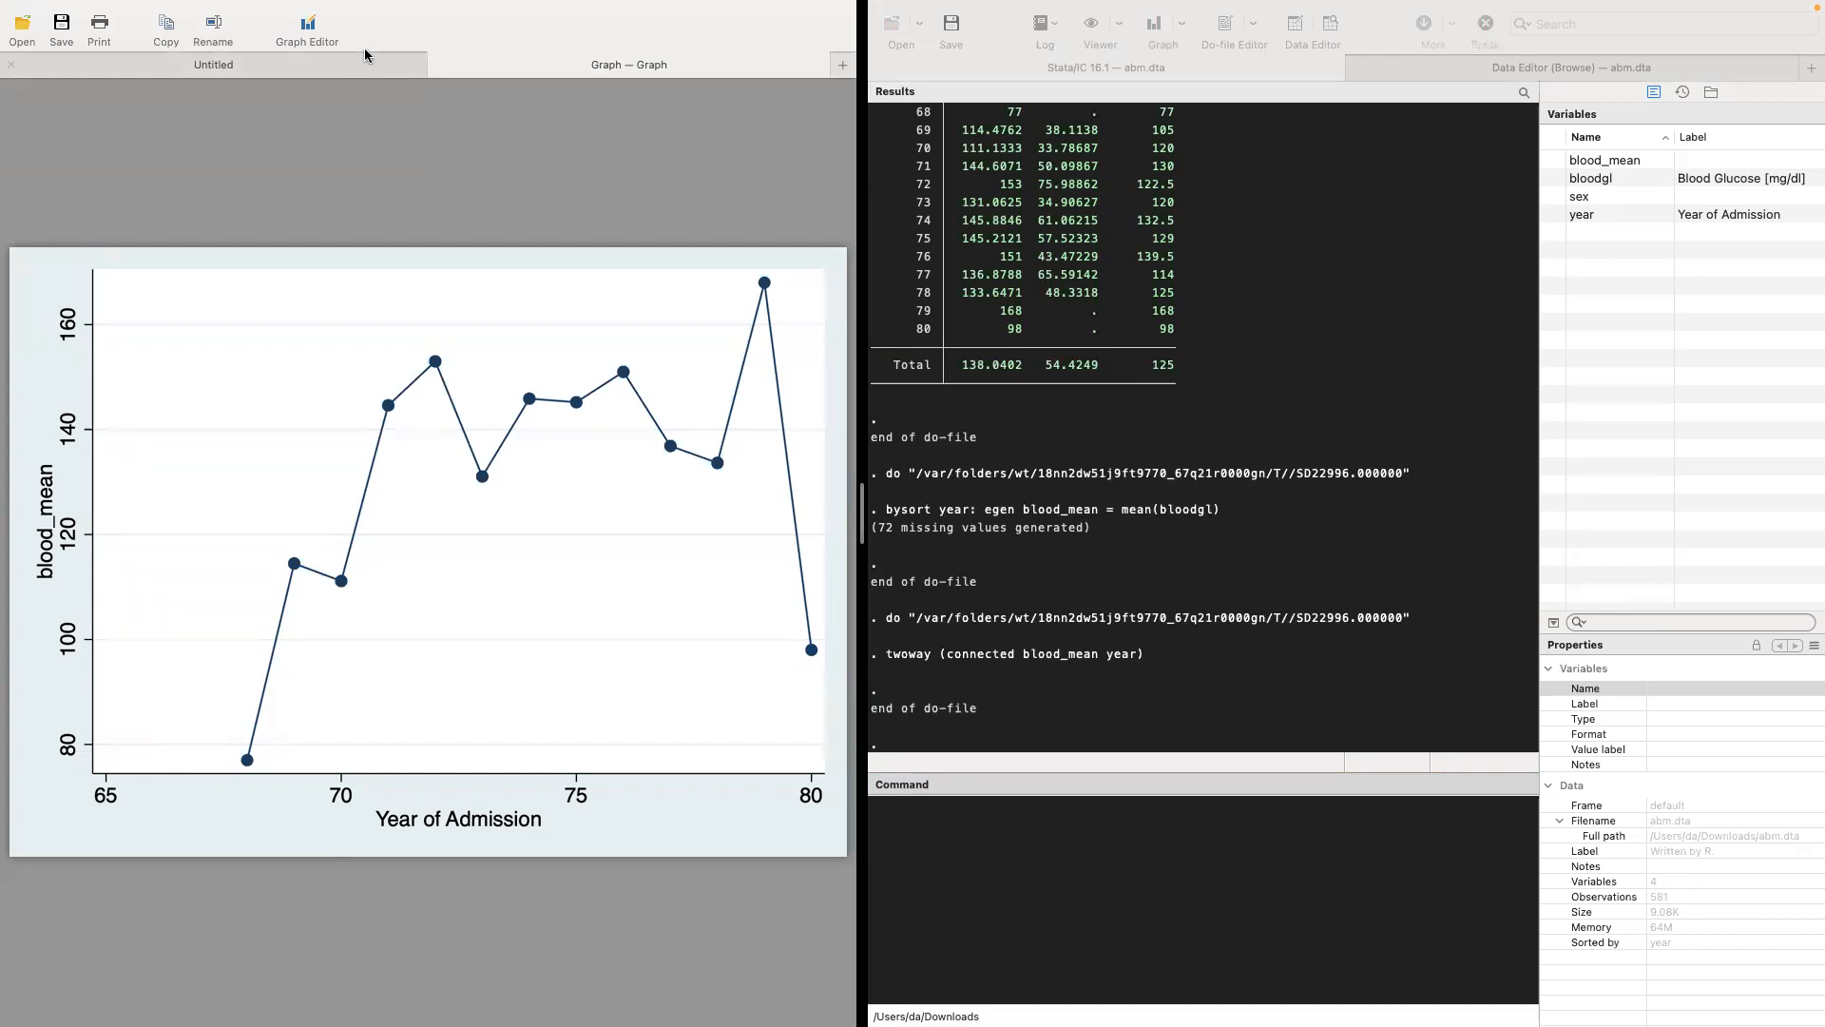
{"action": "left_click", "coordinate": [399, 63]}
{"action": "key", "text": "Left"}
{"action": "type", "text": "67()"}
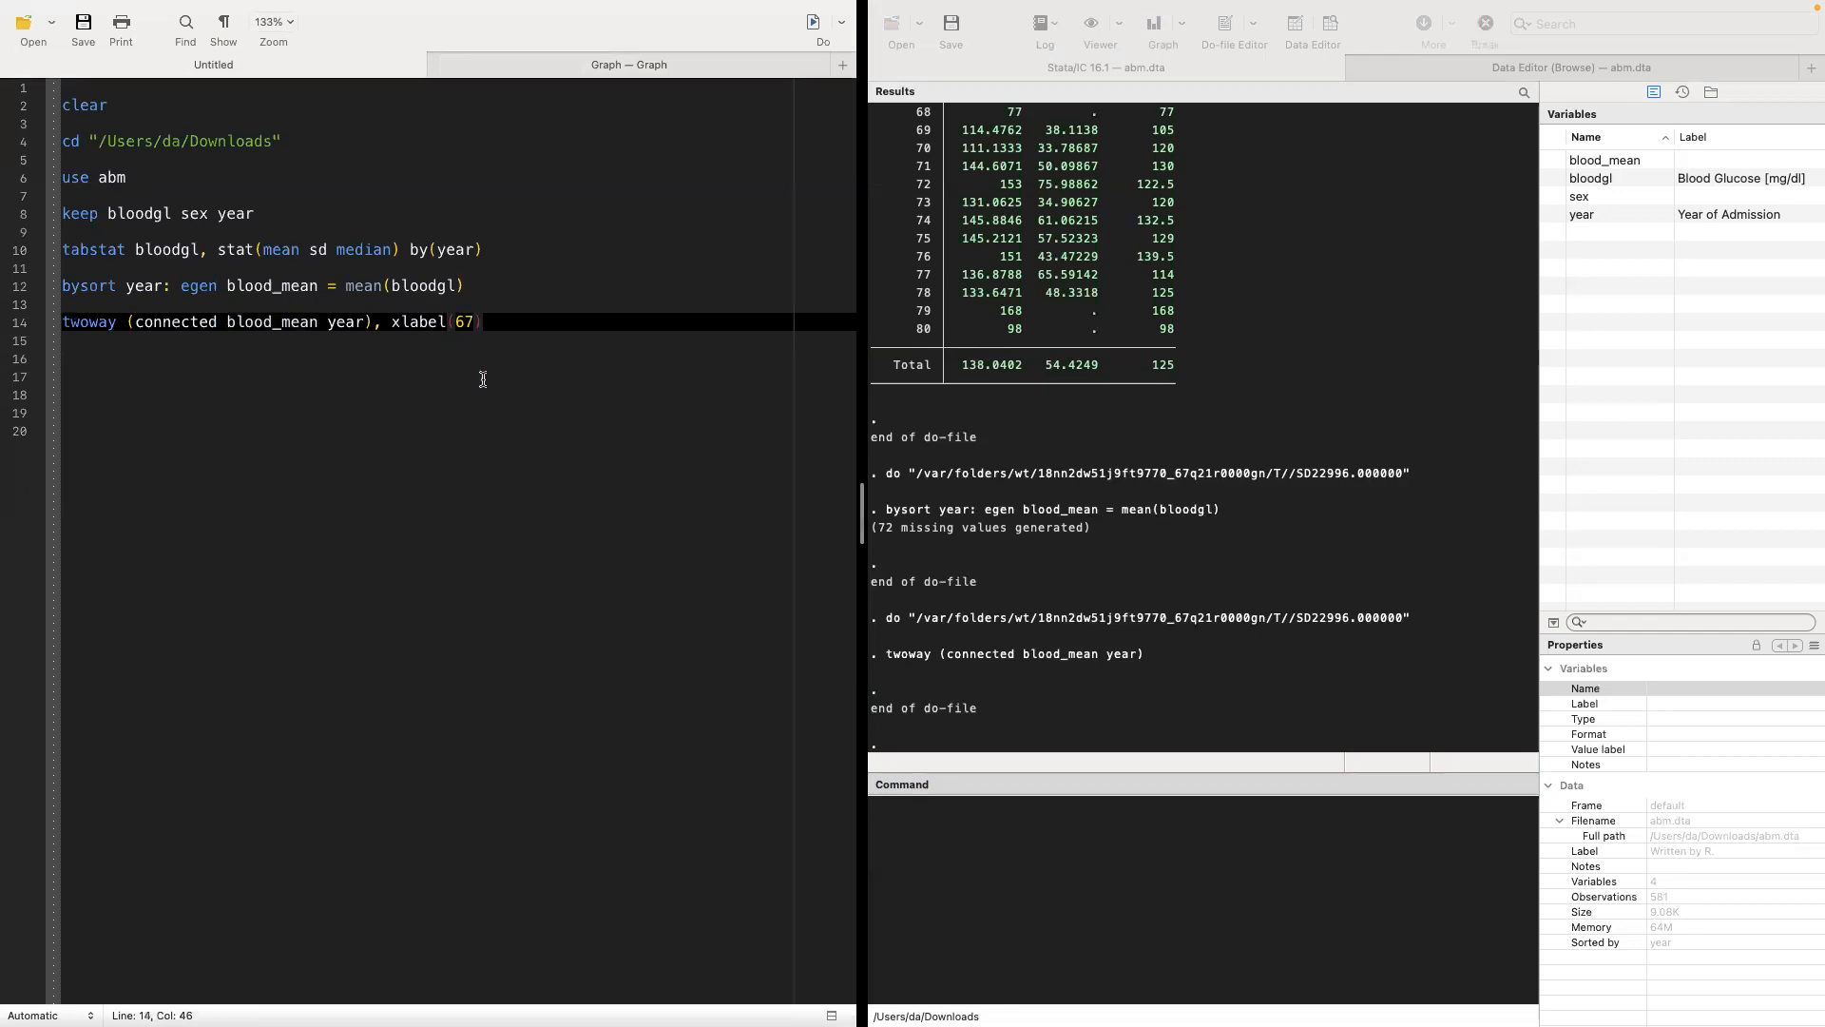
{"action": "key", "text": "Left"}
{"action": "type", "text": "1)81"}
Step: Check the start, step and end values inside xlabel on line 14, and run that line
{"action": "double_click", "coordinate": [463, 323]}
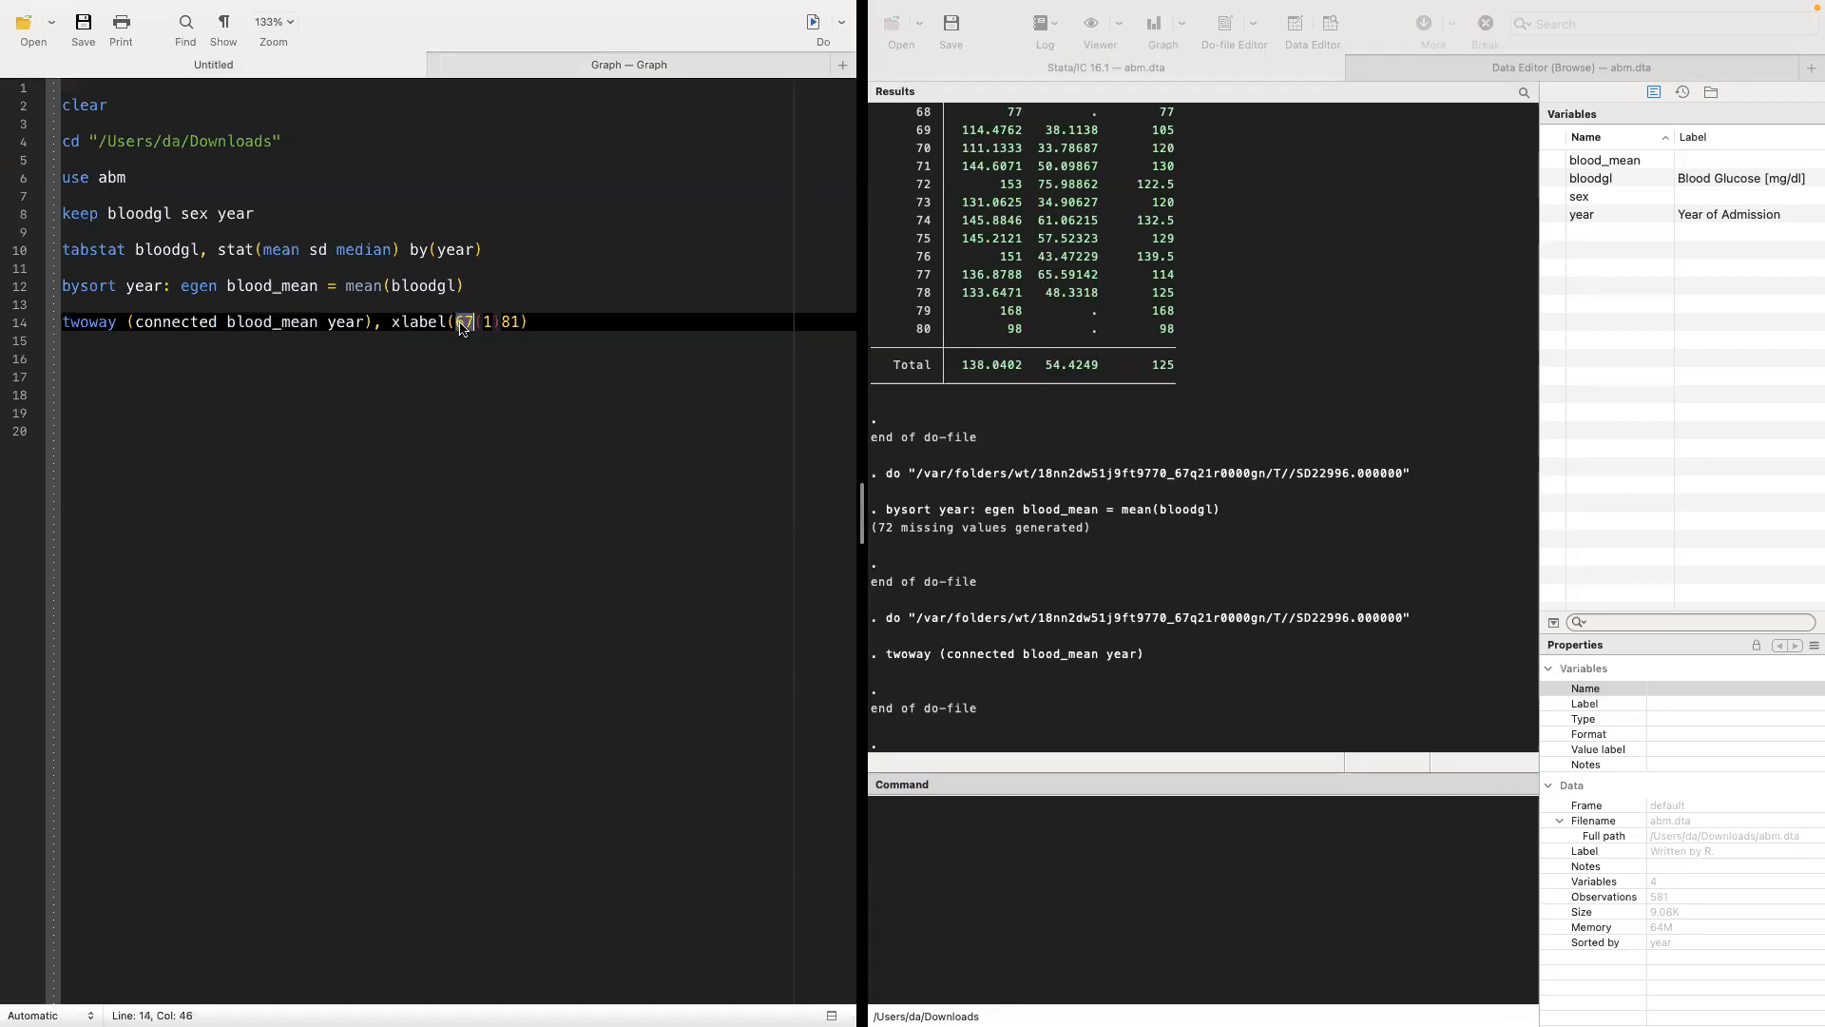
{"action": "double_click", "coordinate": [513, 323]}
{"action": "triple_click", "coordinate": [493, 323]}
{"action": "left_click", "coordinate": [493, 324]}
{"action": "triple_click", "coordinate": [532, 322]}
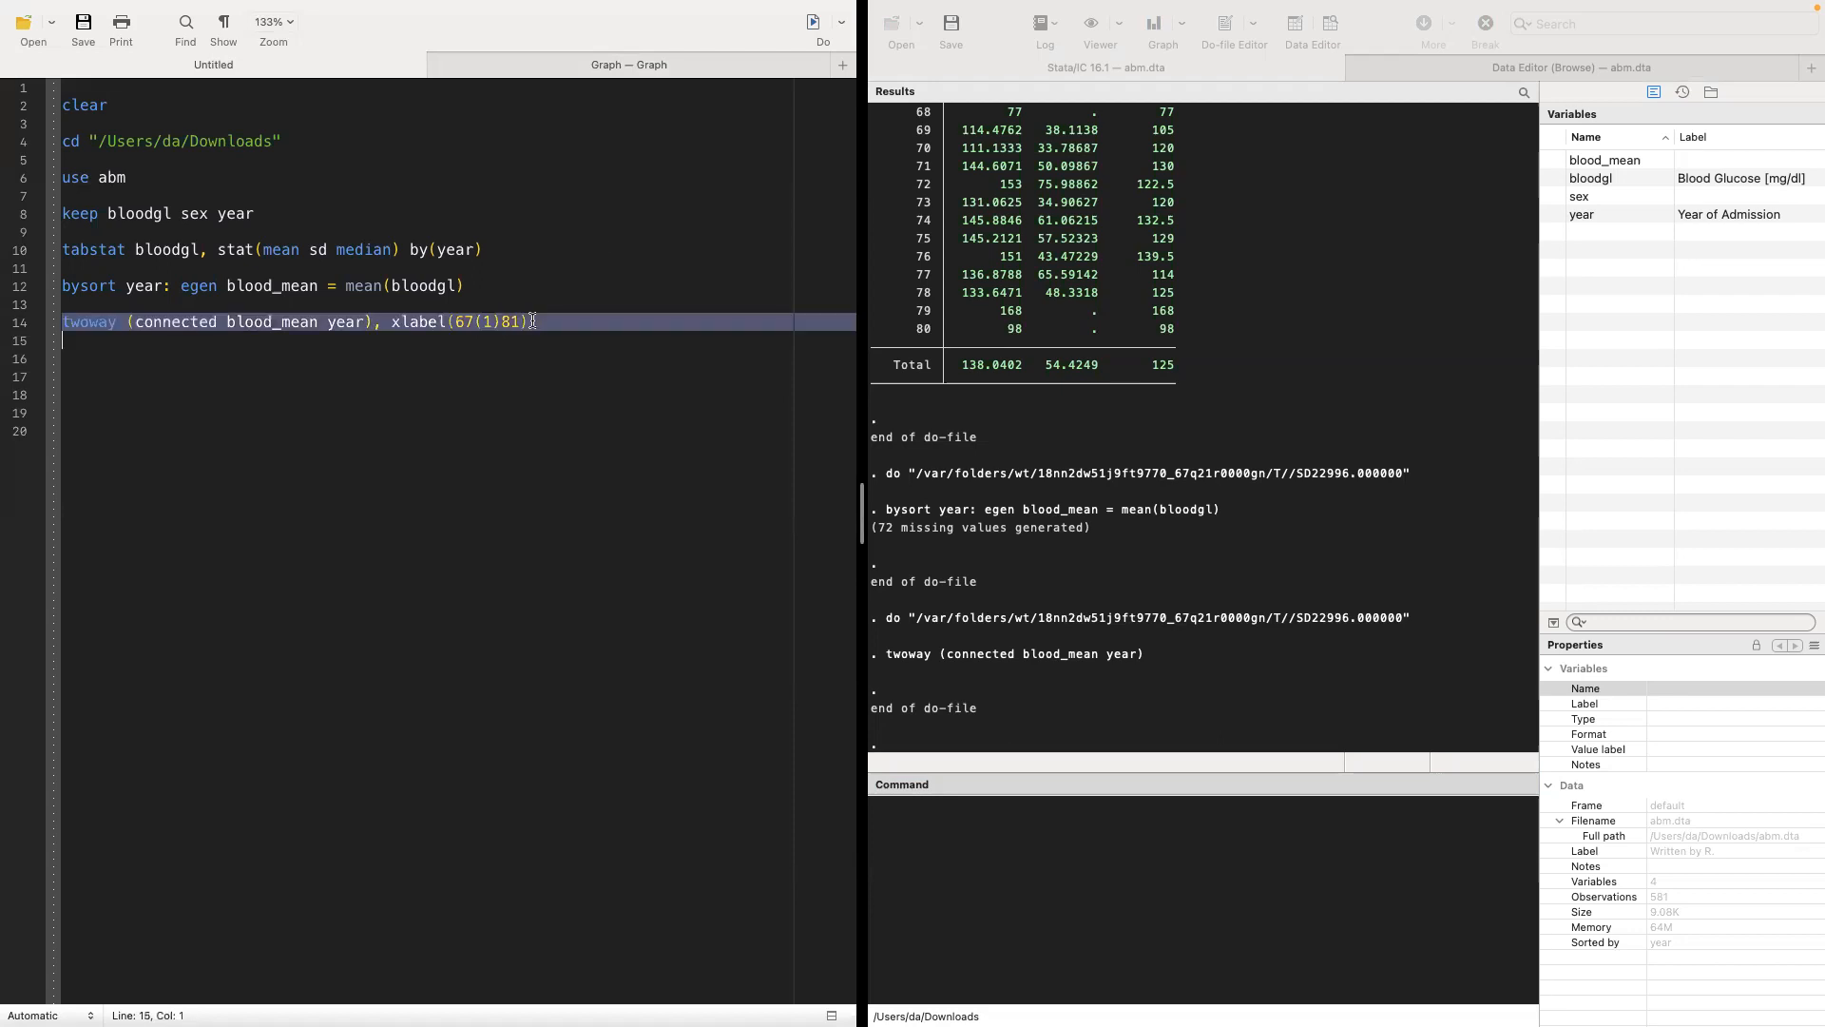
{"action": "left_click", "coordinate": [814, 22]}
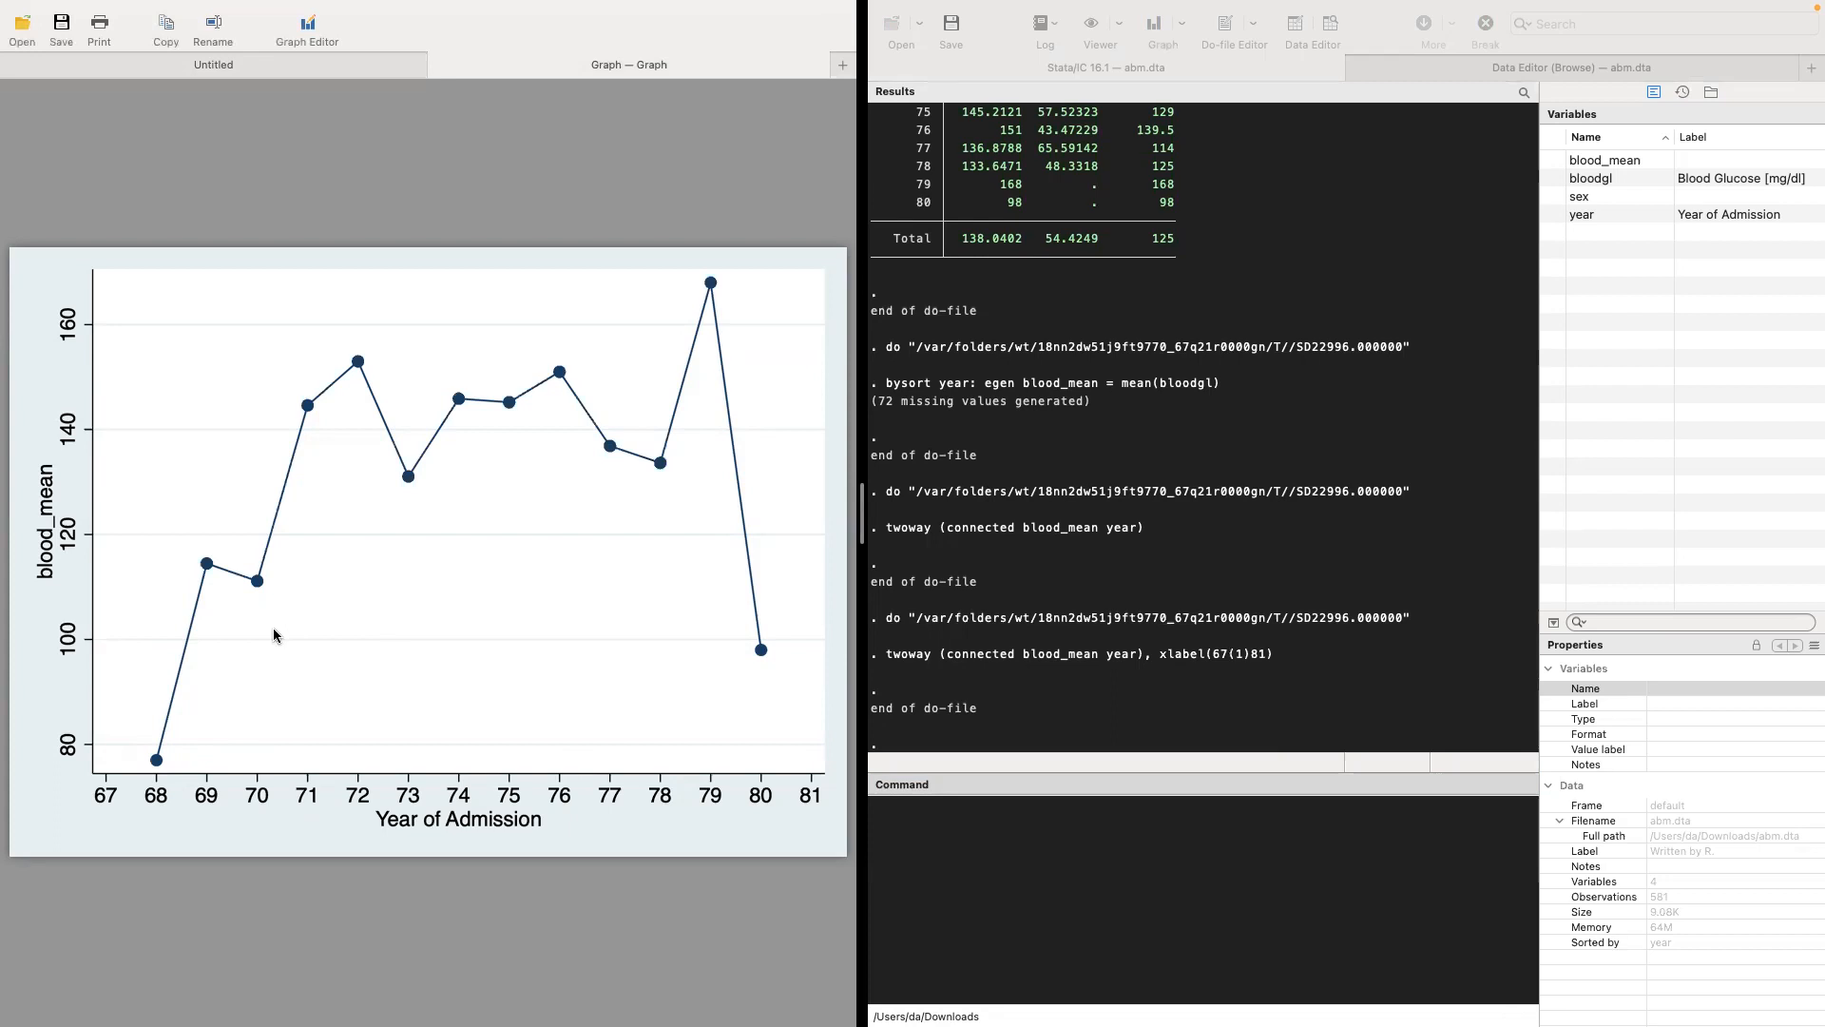
{"action": "scroll", "coordinate": [1034, 237], "scroll_direction": "up", "scroll_amount": 3}
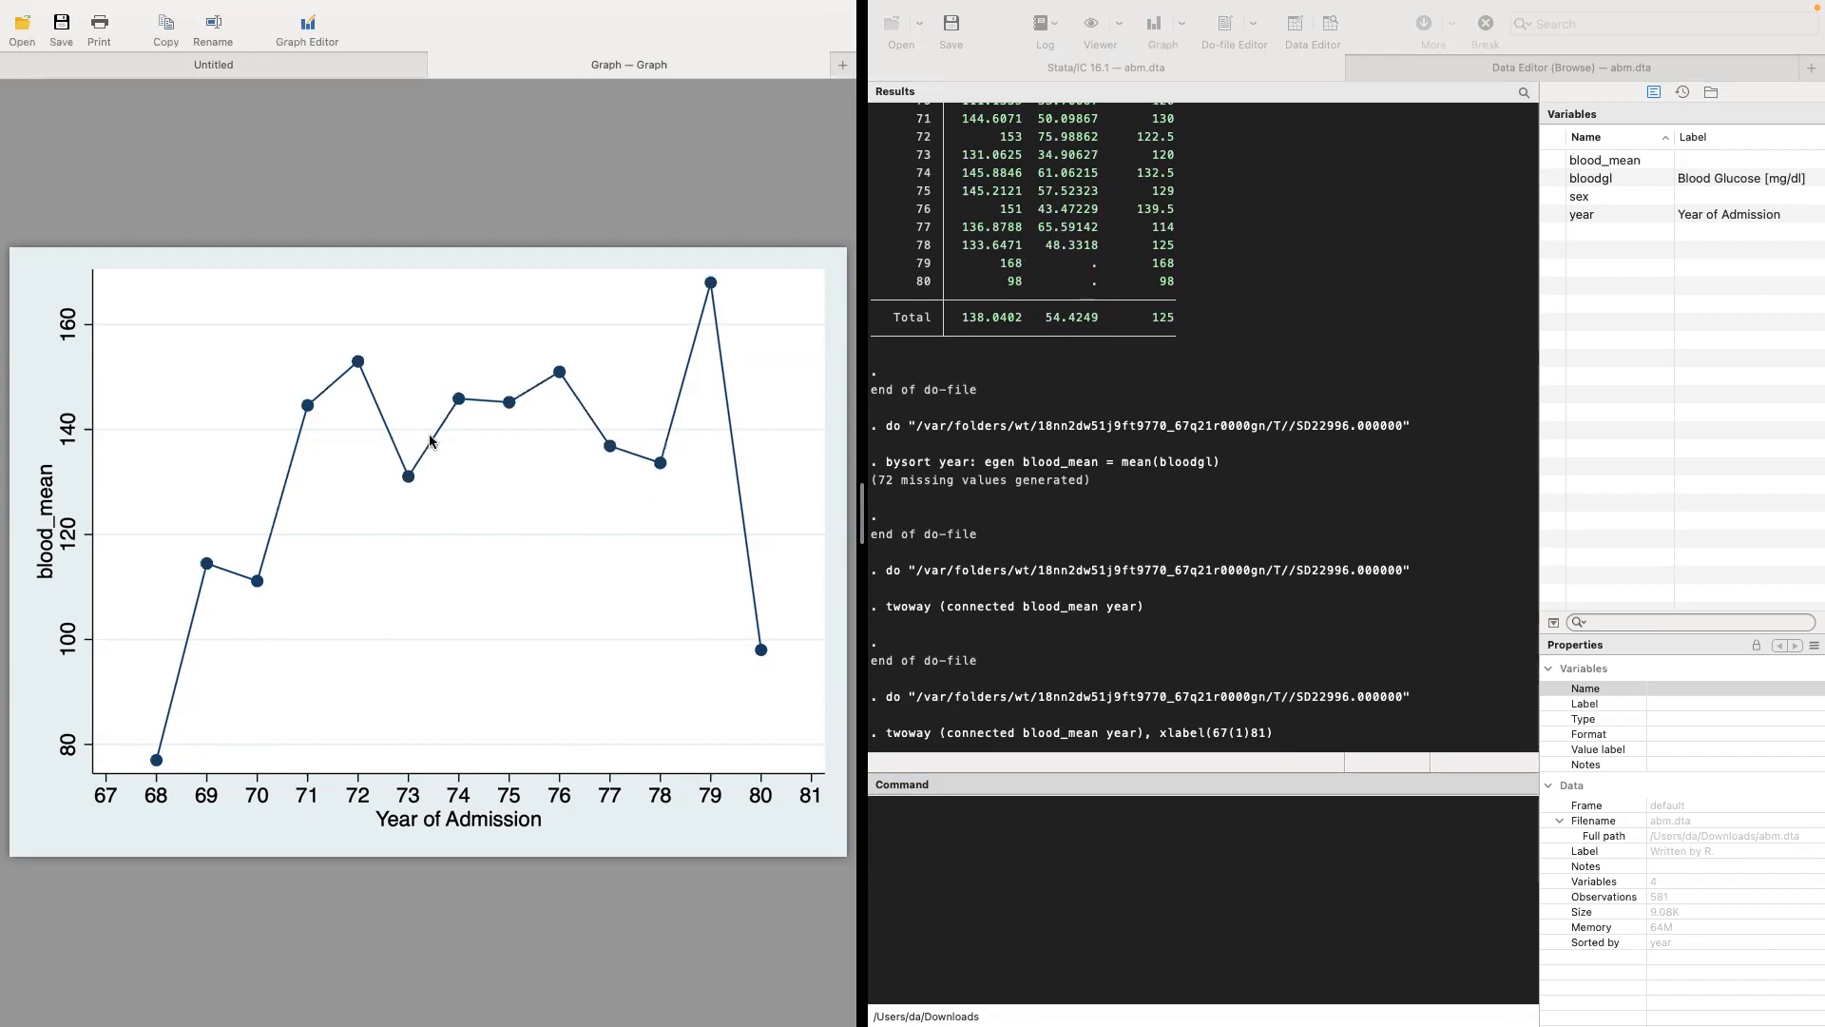
Step: Compare the graph's y-axis title with the label details of the blood_mean variable
{"action": "left_click", "coordinate": [267, 72]}
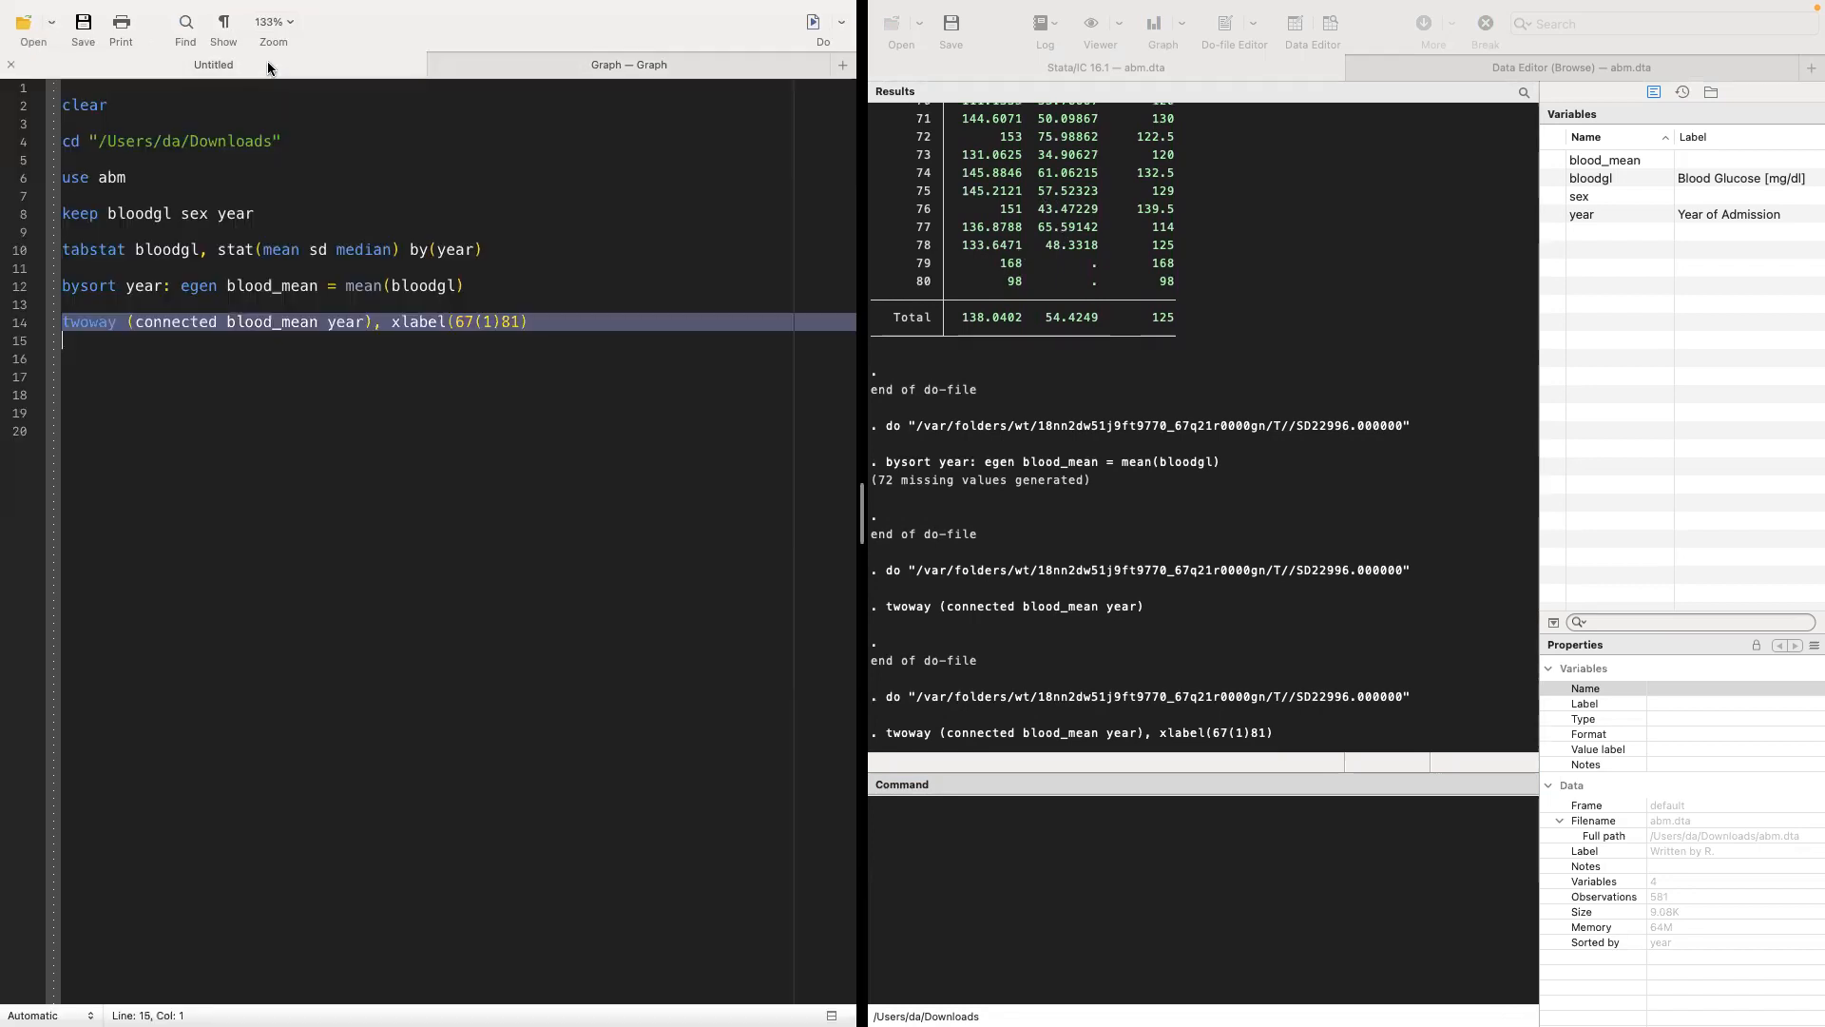
{"action": "left_click", "coordinate": [243, 349]}
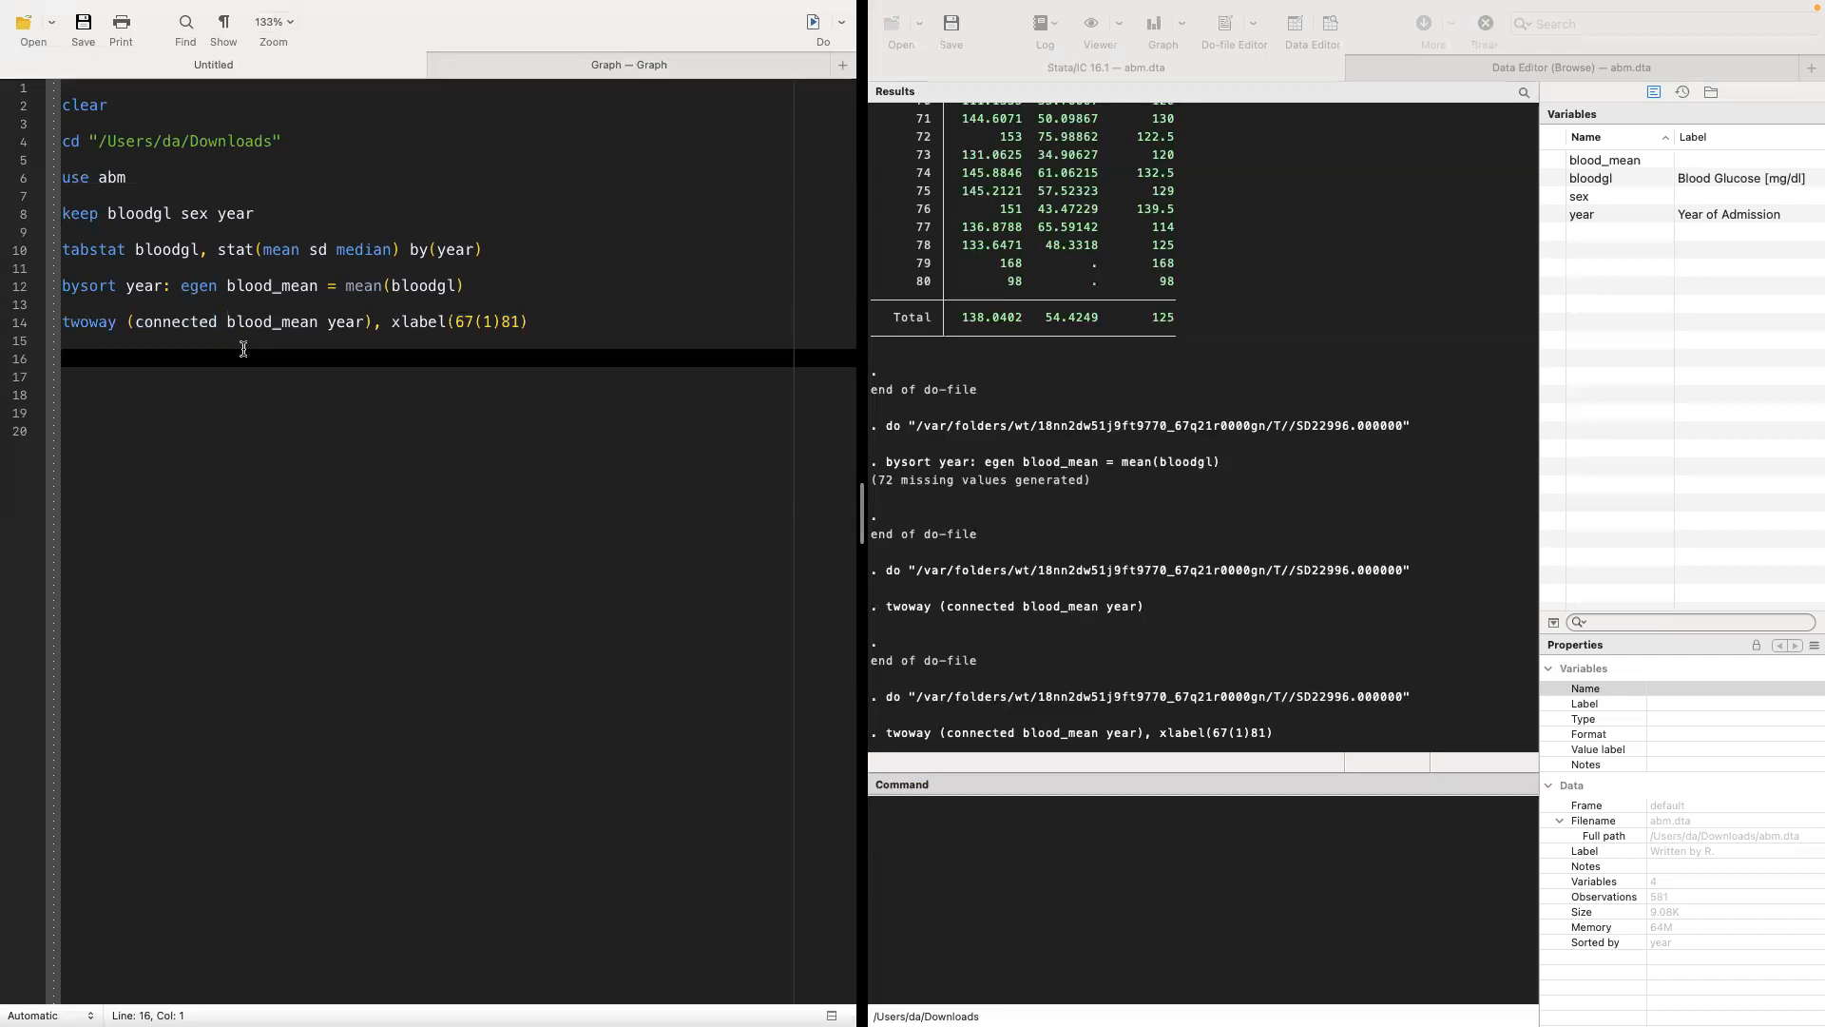
{"action": "left_click", "coordinate": [561, 64]}
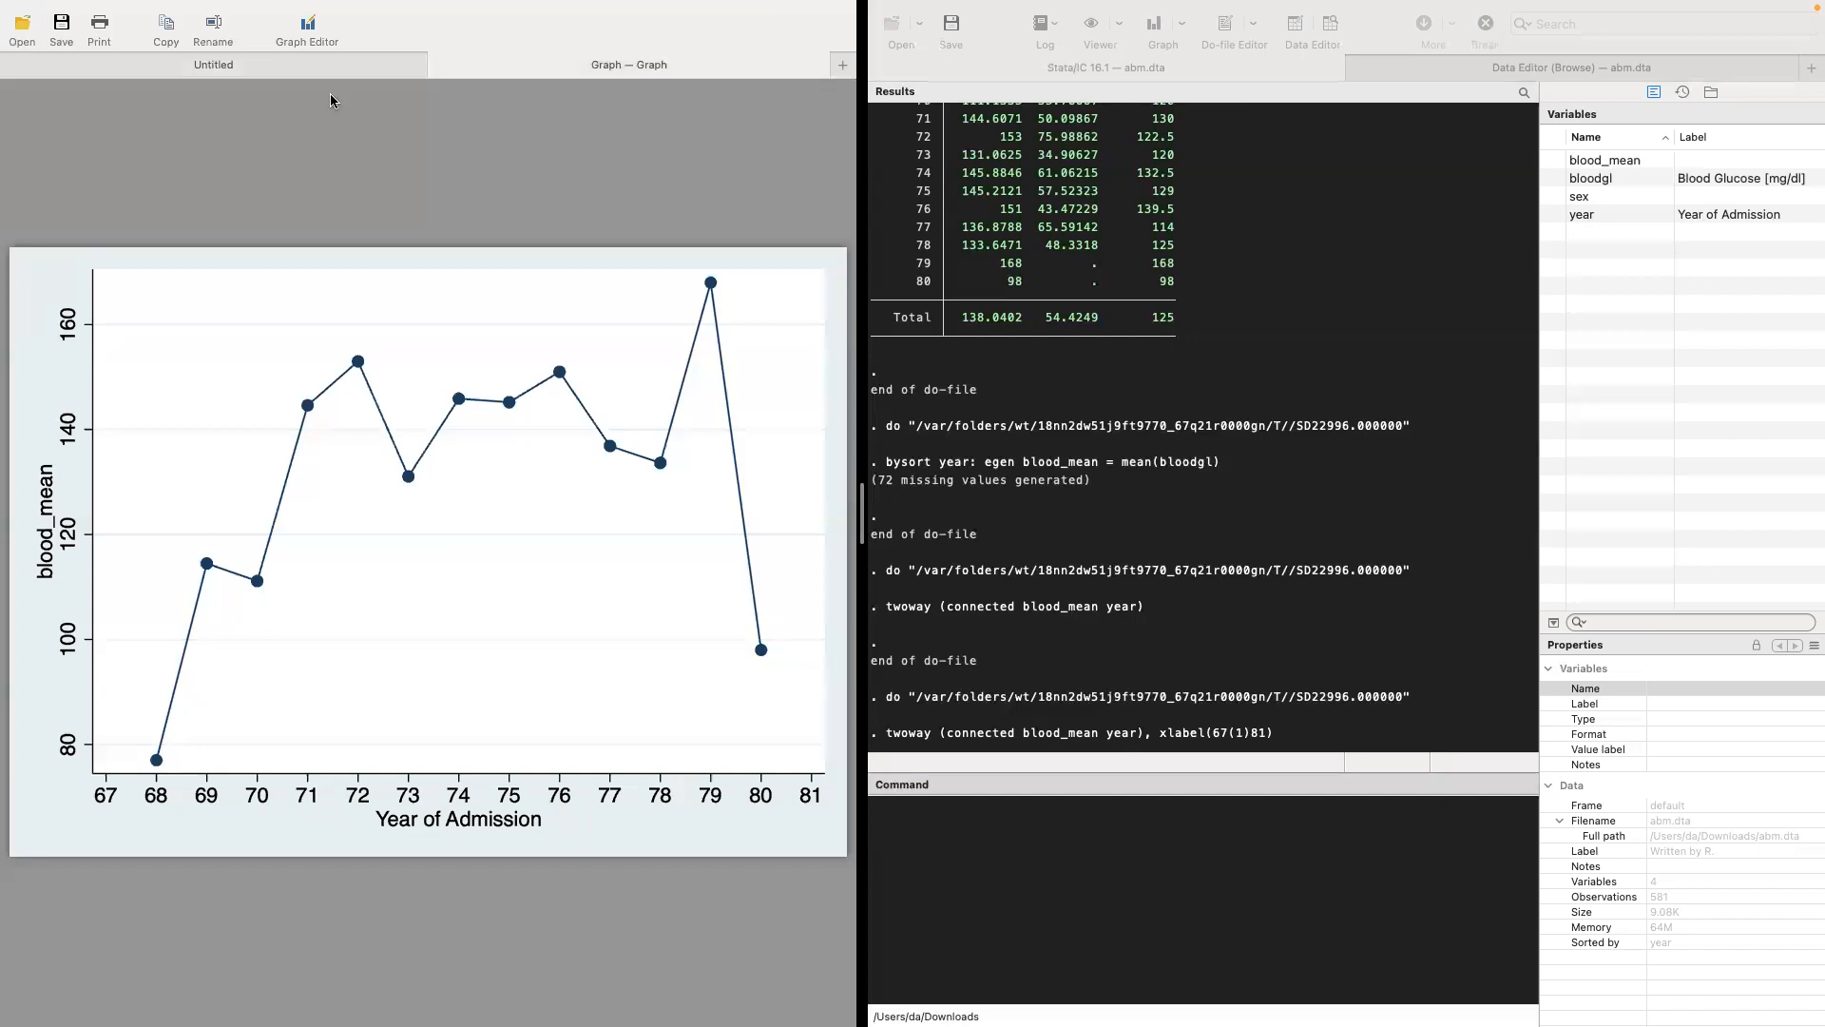
{"action": "left_click", "coordinate": [302, 67]}
{"action": "left_click", "coordinate": [532, 62]}
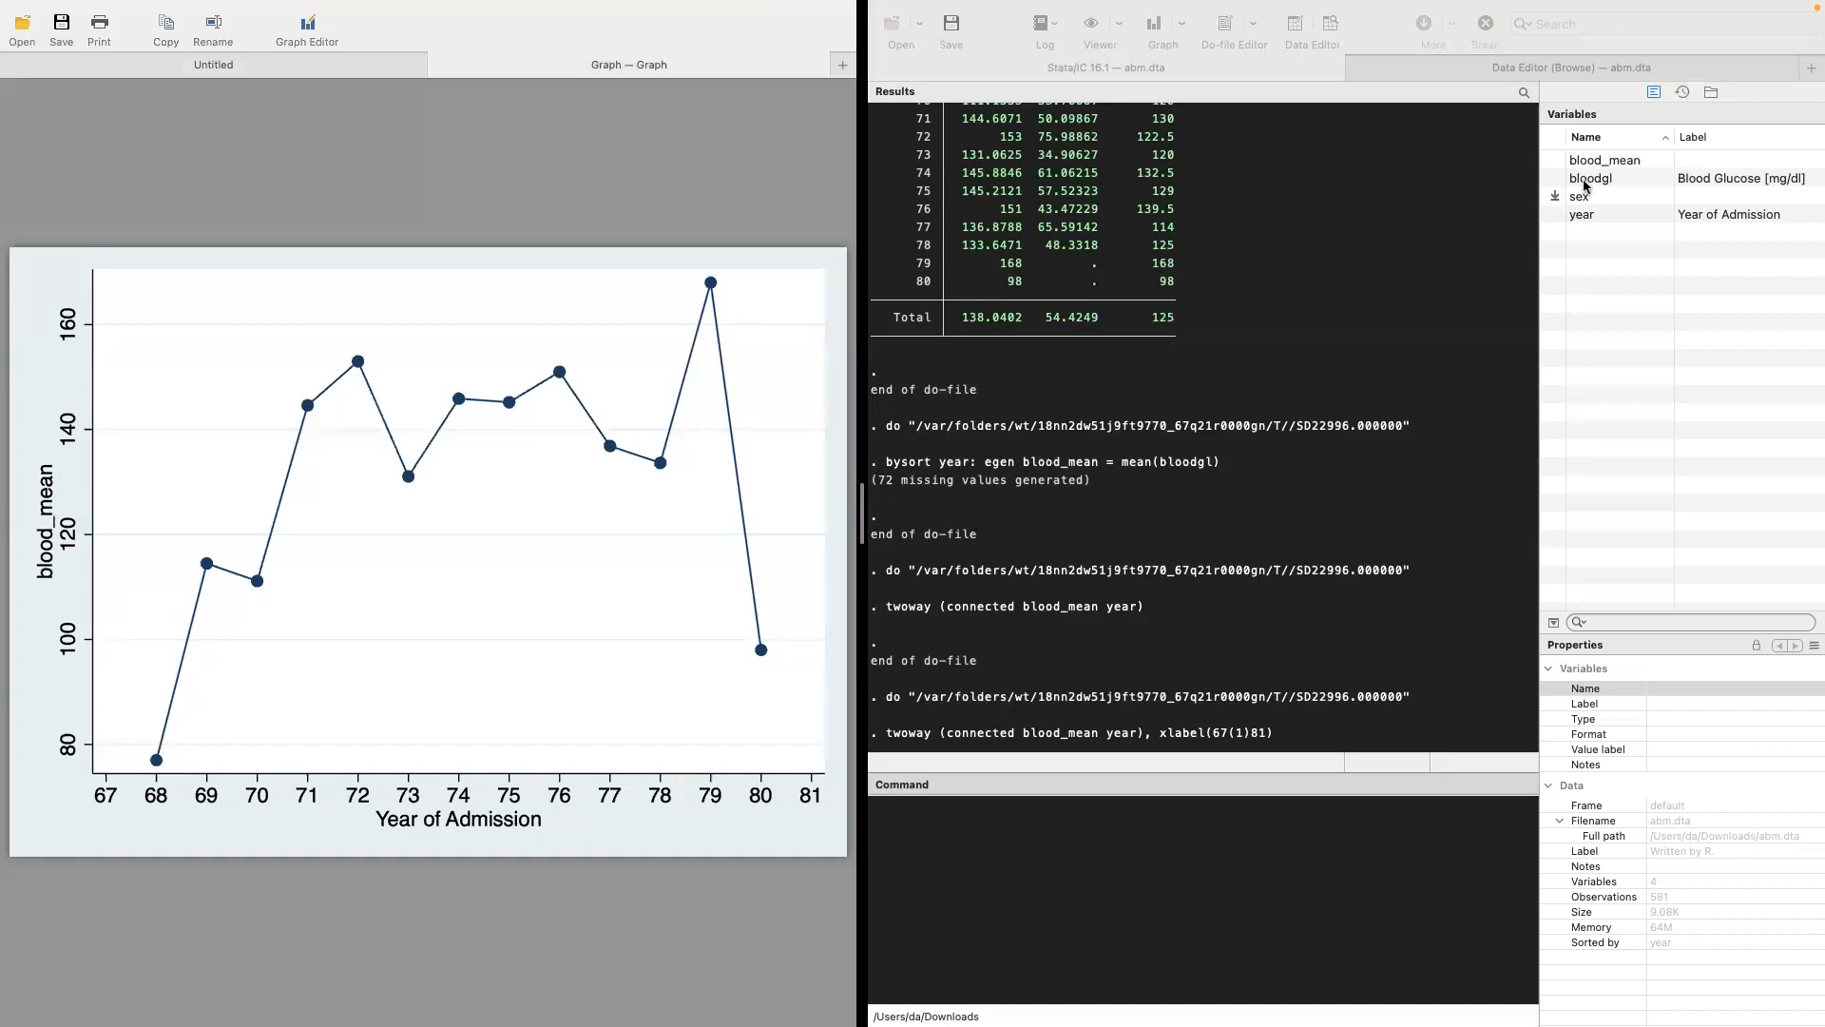
{"action": "left_click", "coordinate": [1611, 166]}
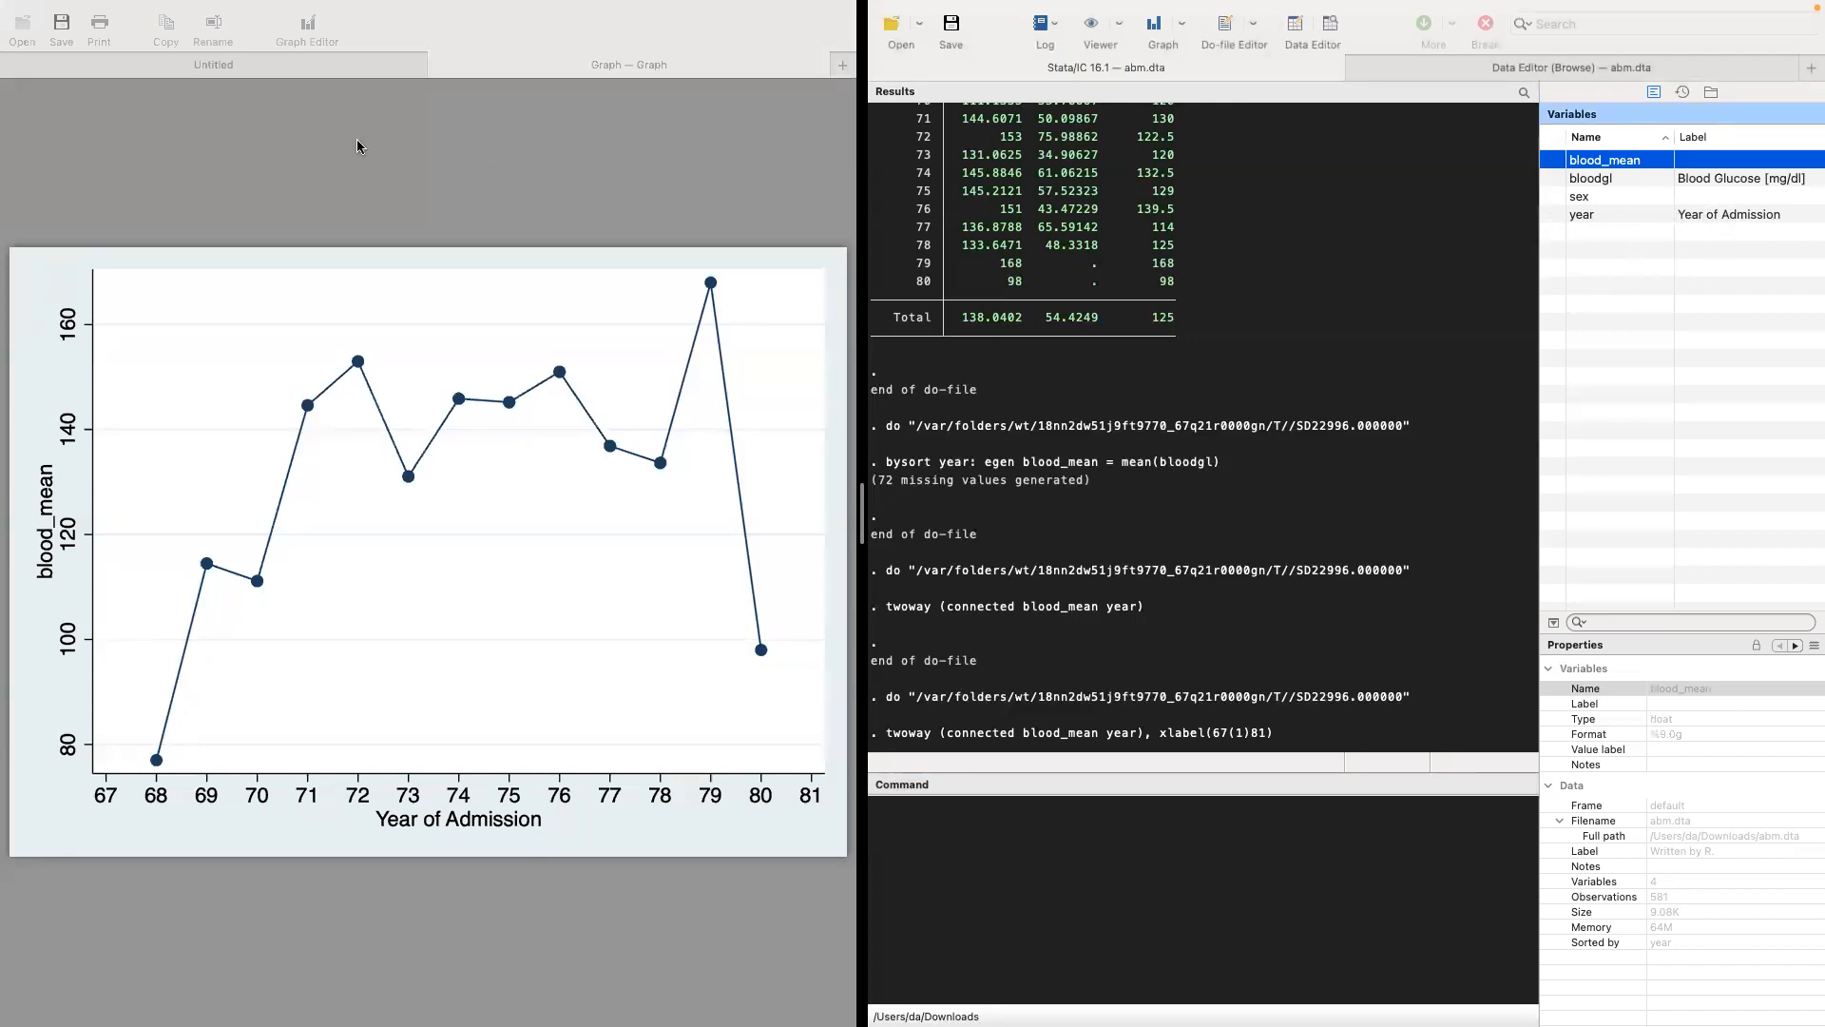
Step: Start a label variable command for blood_mean on line 16 of the do-file
{"action": "left_click", "coordinate": [269, 65]}
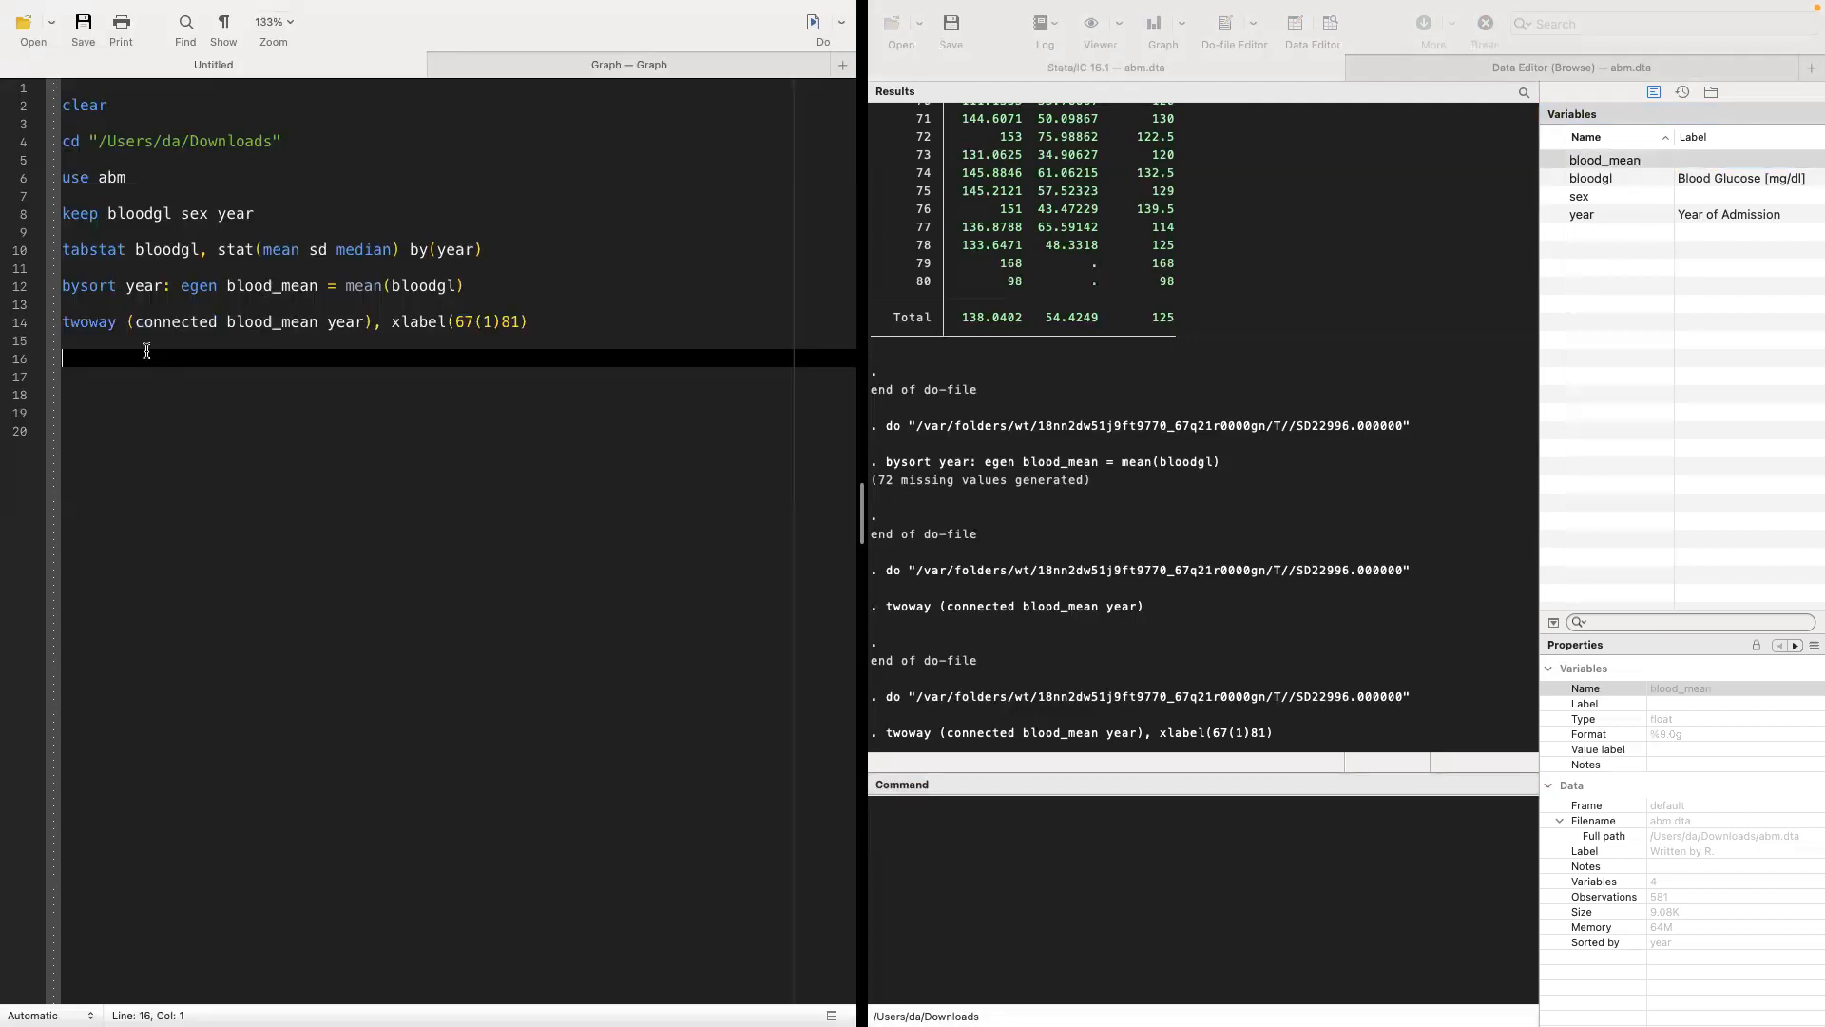
{"action": "type", "text": "label"}
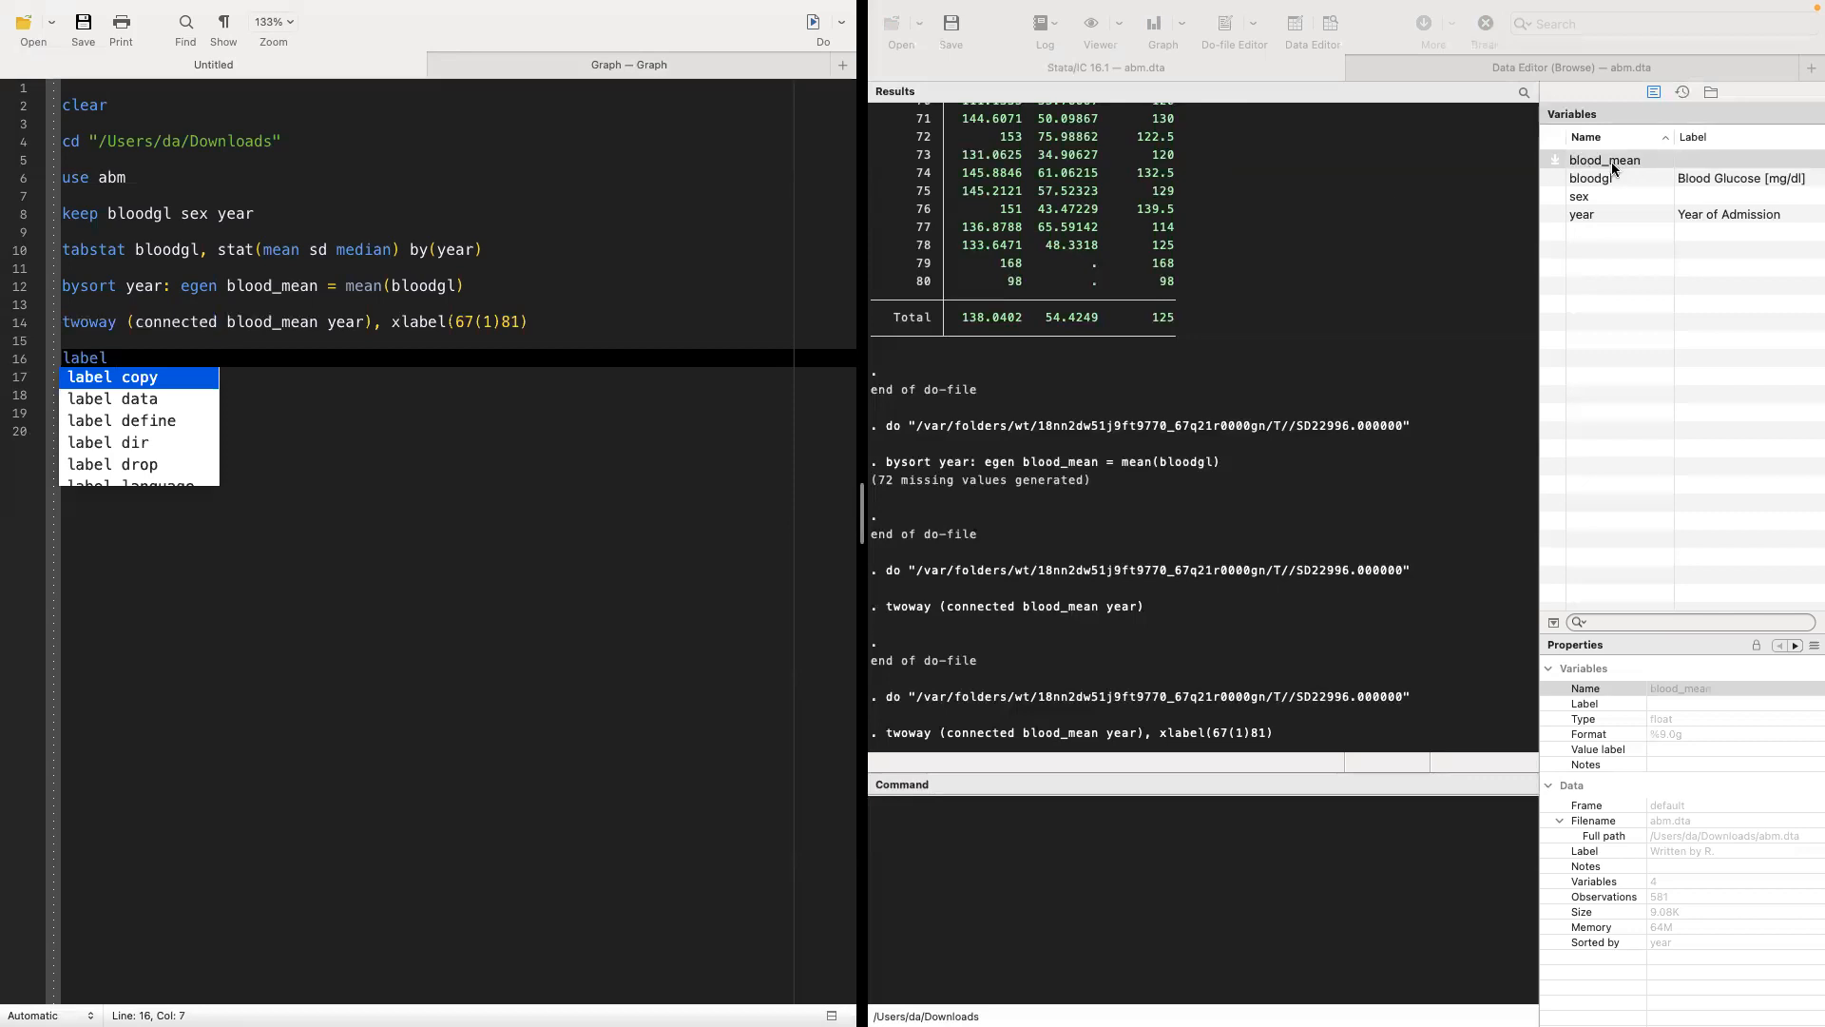
{"action": "left_click", "coordinate": [181, 364]}
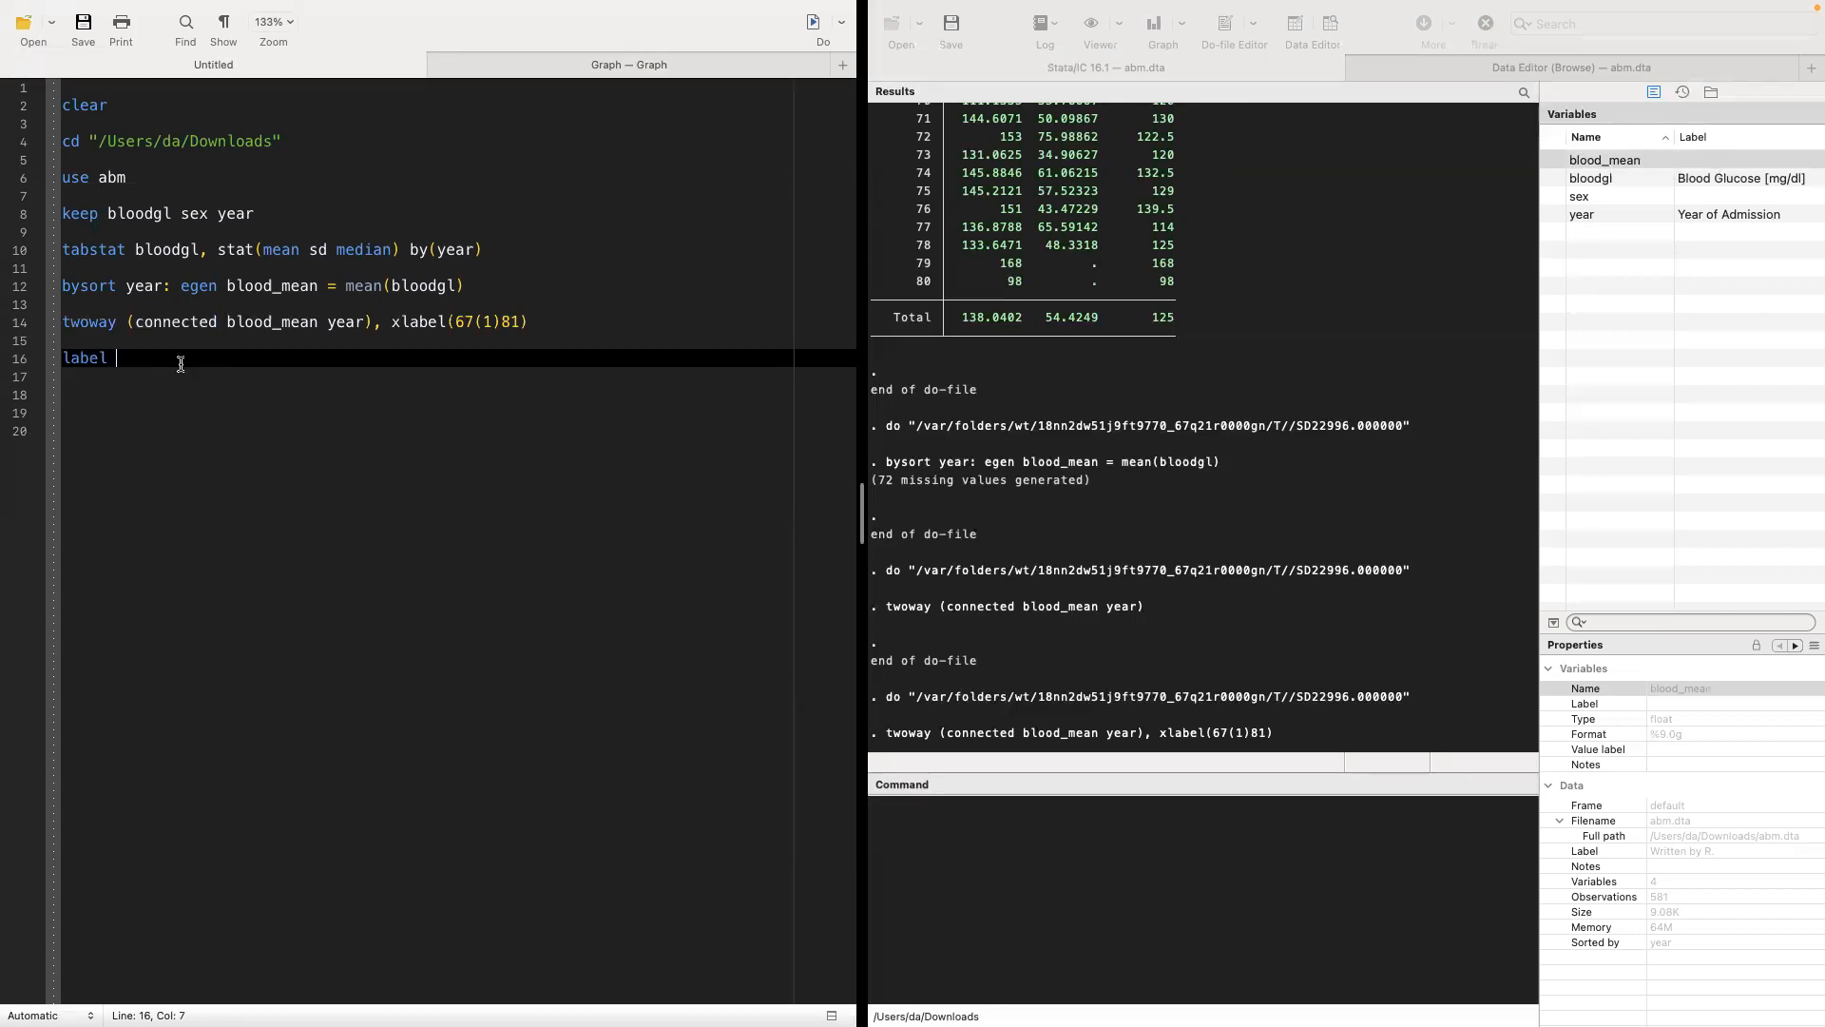
{"action": "type", "text": "bar"}
{"action": "key", "text": "BackSpace"}
{"action": "type", "text": "variable blo"}
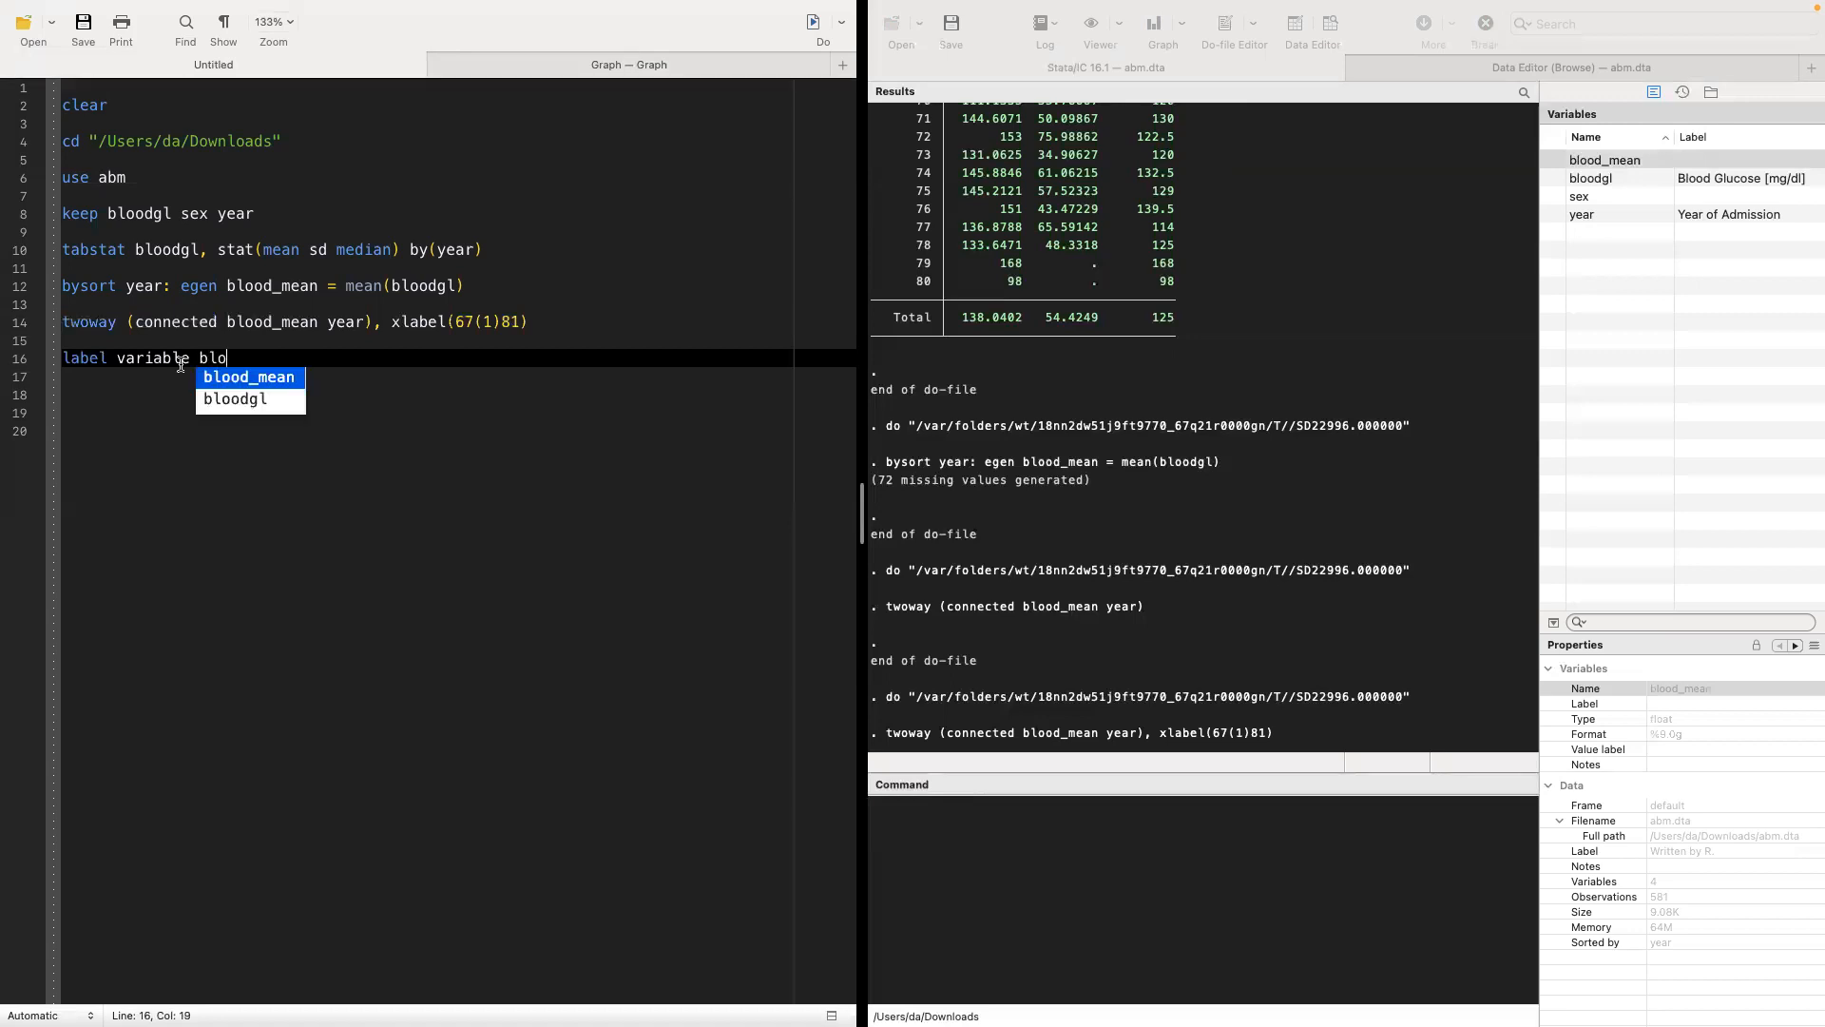
{"action": "type", "text": "od_mean \""}
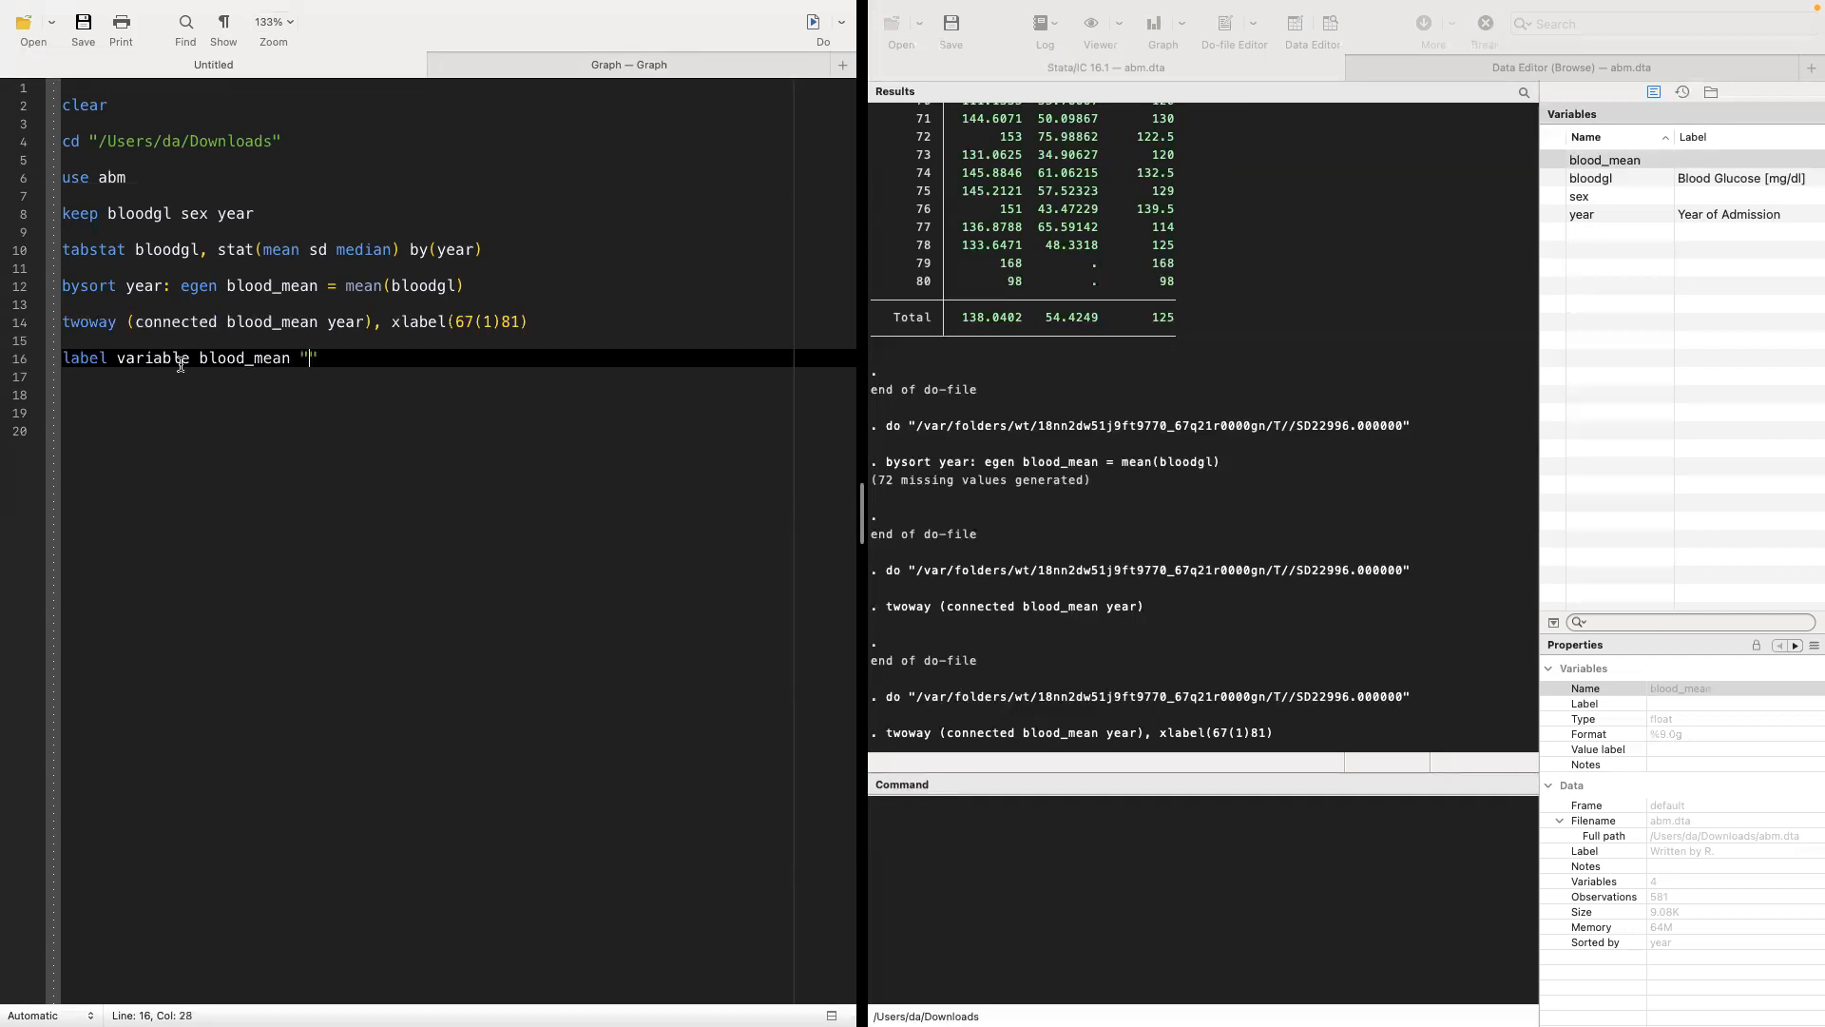
Step: Enter "Average Blood Level (mg/dl)" as the label text on line 16 and run that line
{"action": "type", "text": "Average"}
{"action": "type", "text": " Blood "}
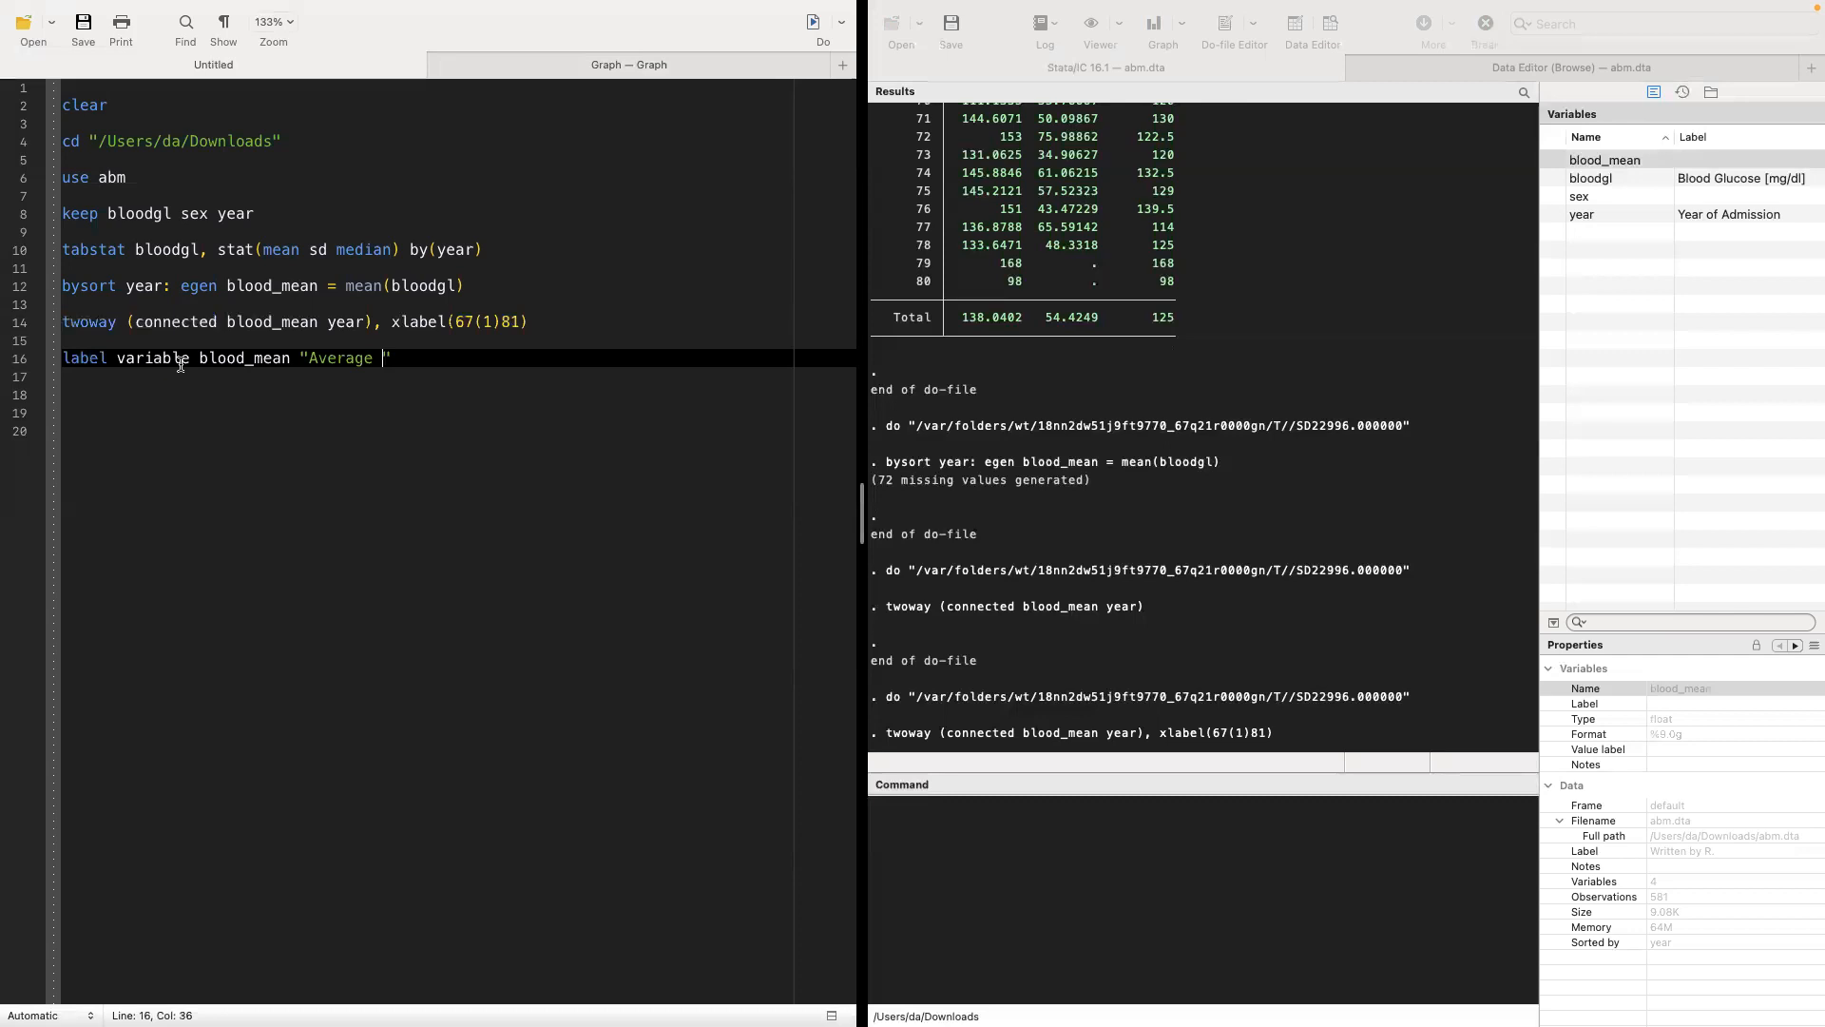
{"action": "type", "text": "Level"}
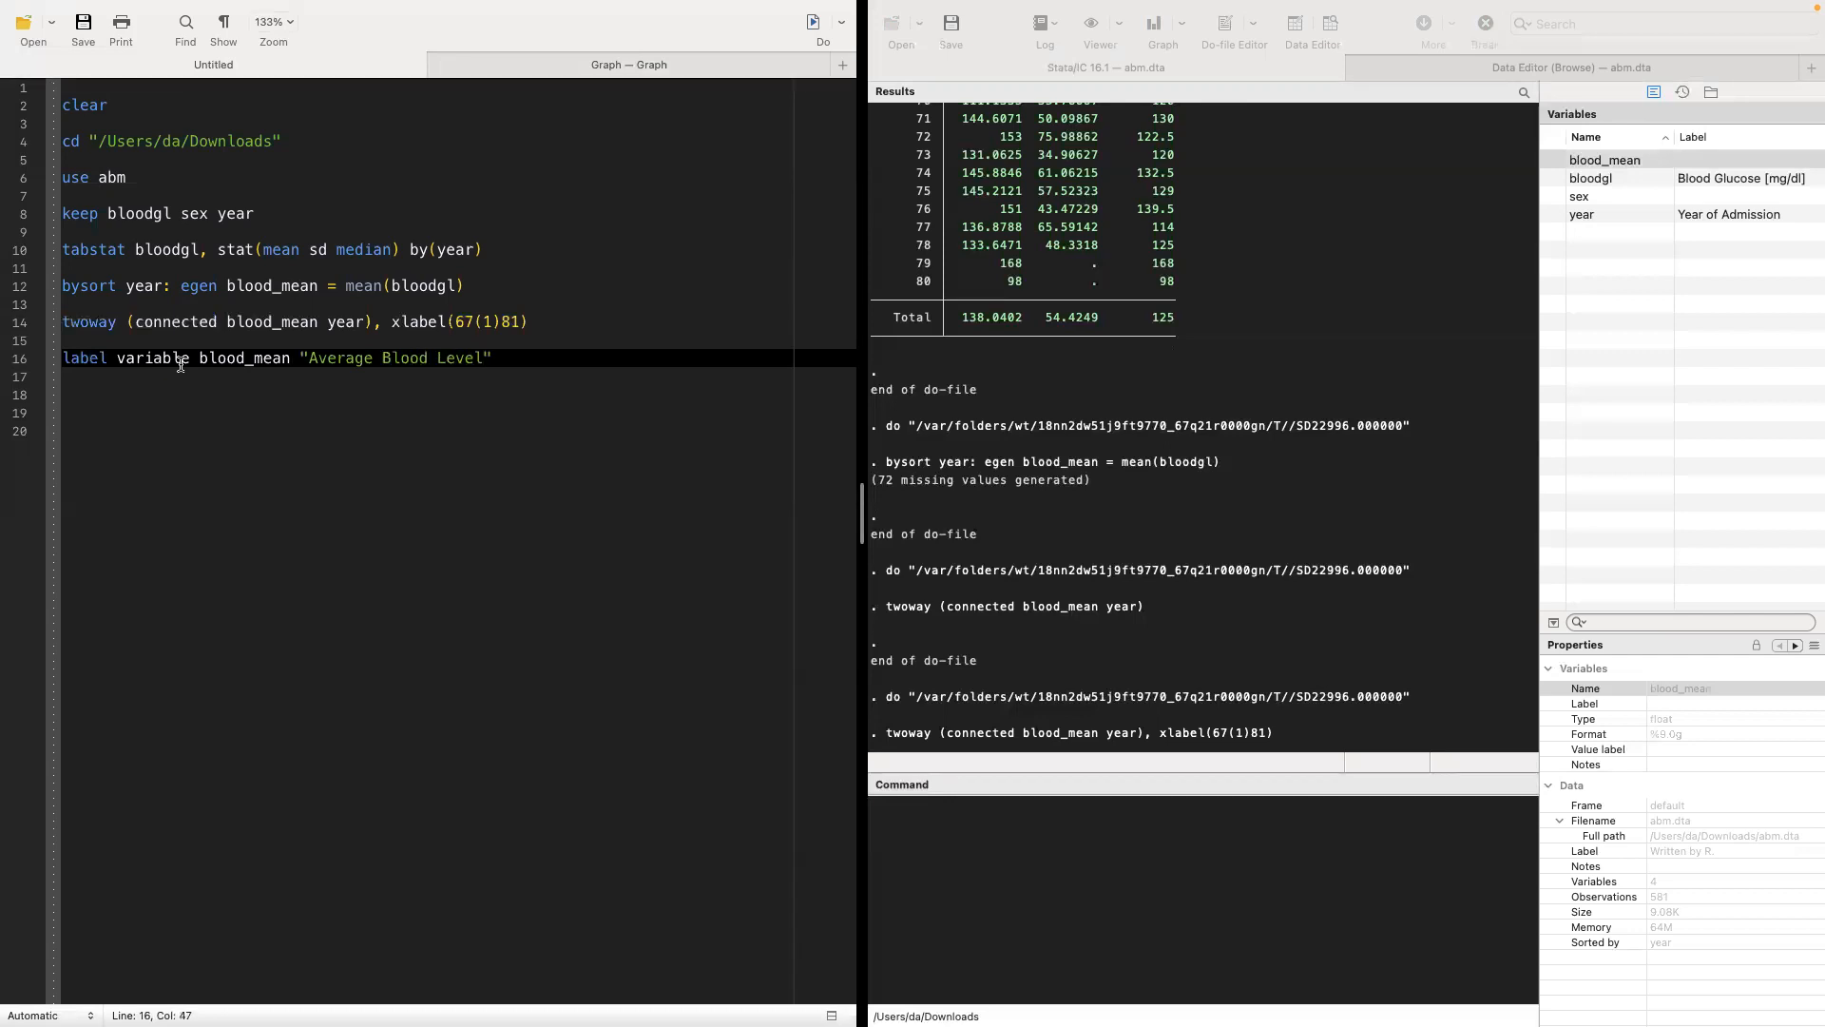
{"action": "type", "text": " ()"}
{"action": "type", "text": "mg"}
{"action": "type", "text": "/"}
{"action": "type", "text": "dl"}
{"action": "triple_click", "coordinate": [180, 364]}
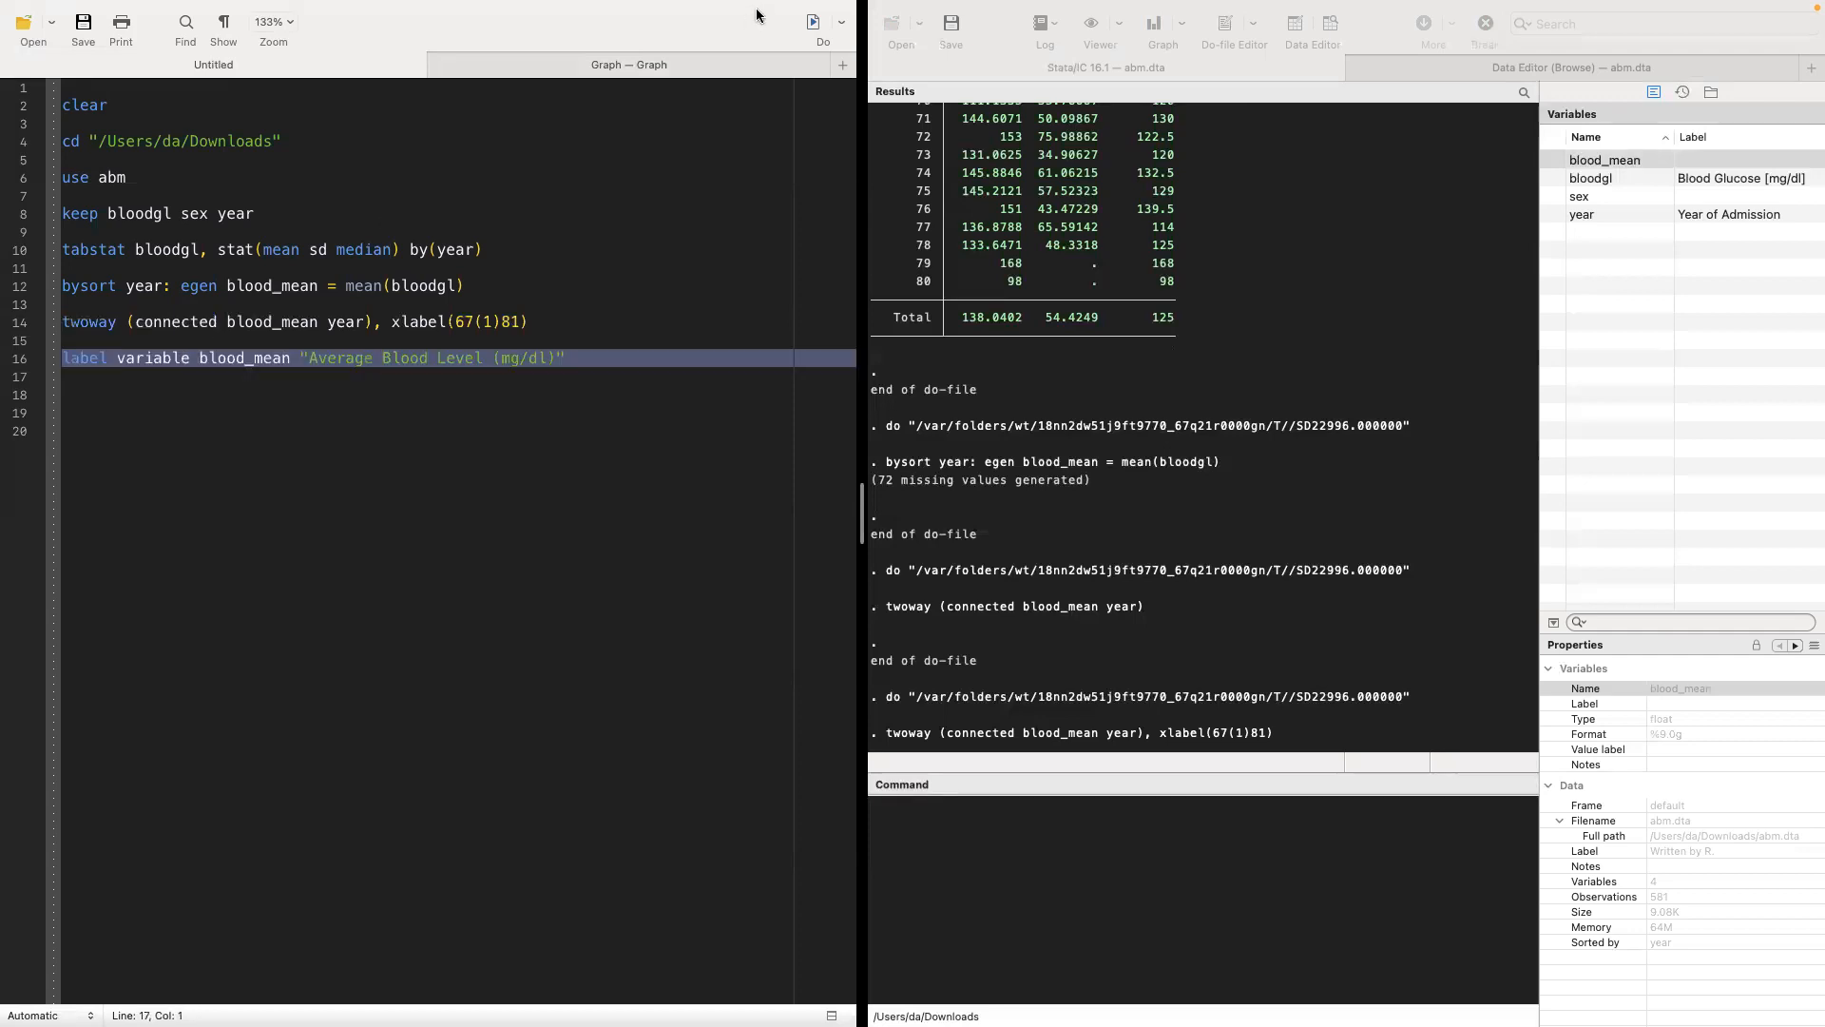
{"action": "left_click", "coordinate": [819, 23]}
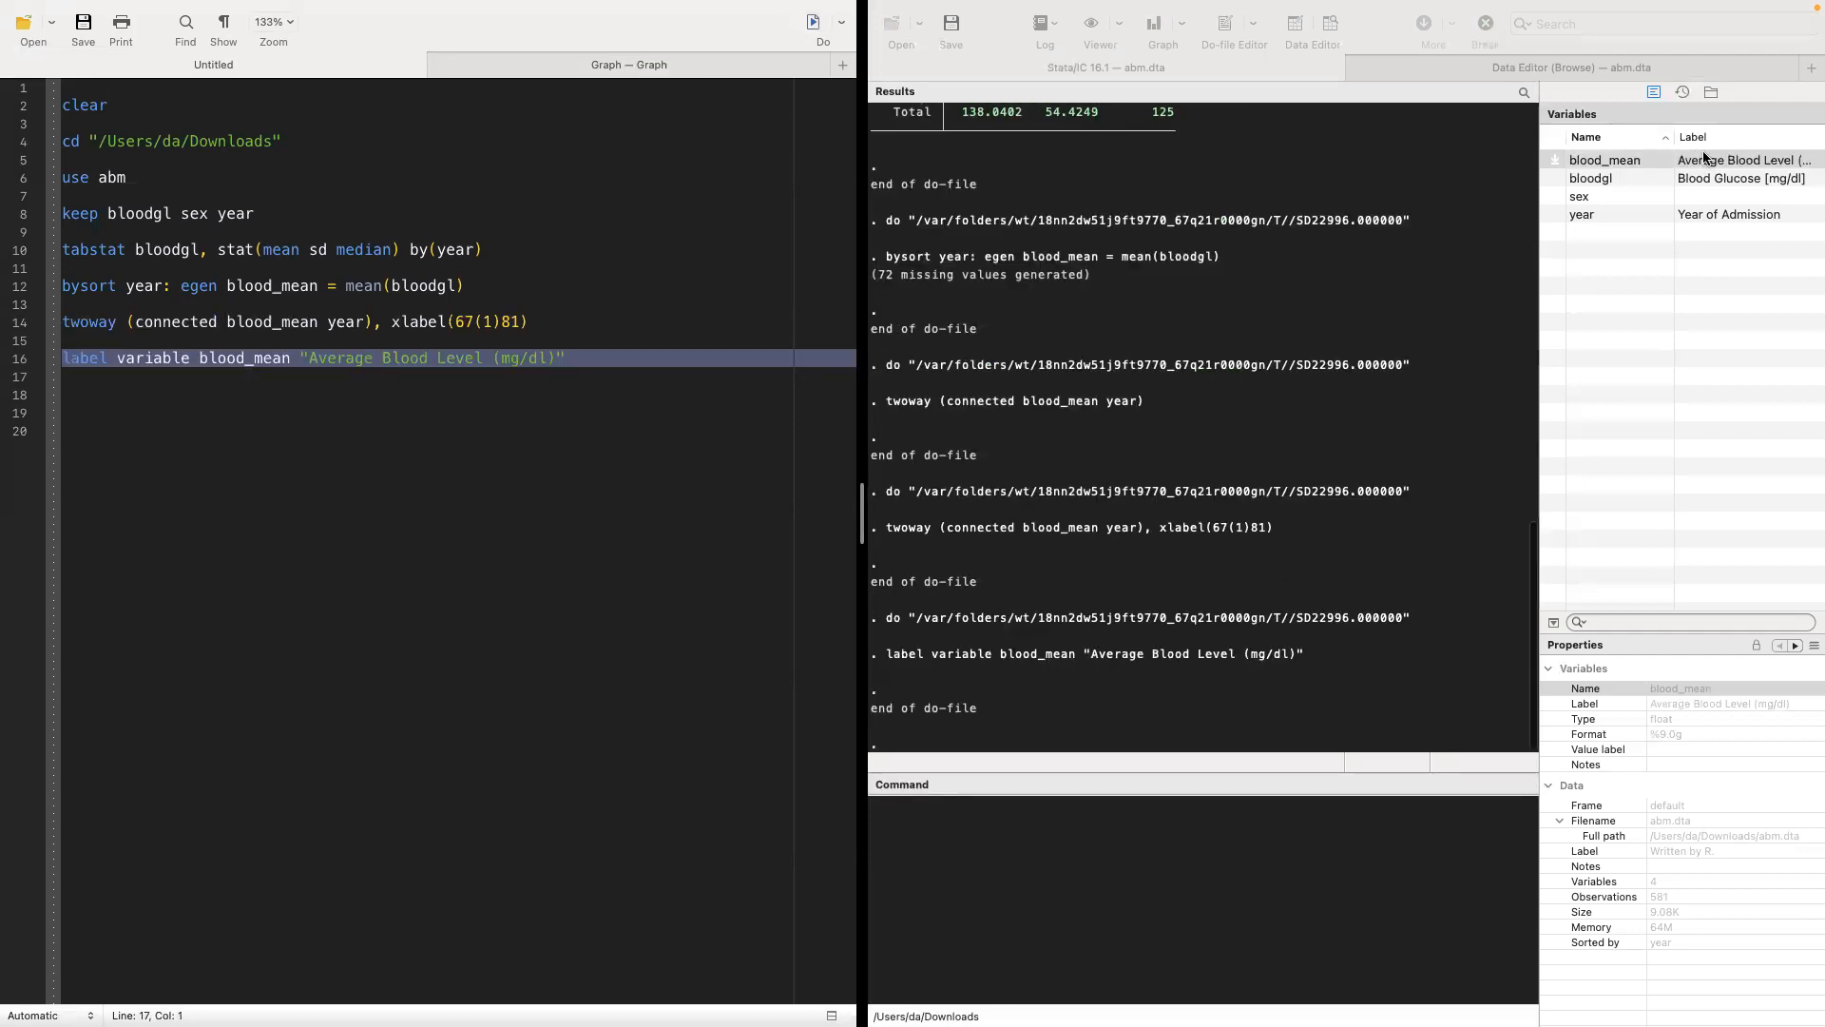
Step: Copy the twoway command from line 14 to line 17 and run the copy
{"action": "triple_click", "coordinate": [259, 323]}
{"action": "key", "text": "ctrl+c"}
{"action": "left_click", "coordinate": [209, 385]}
{"action": "key", "text": "ctrl+v"}
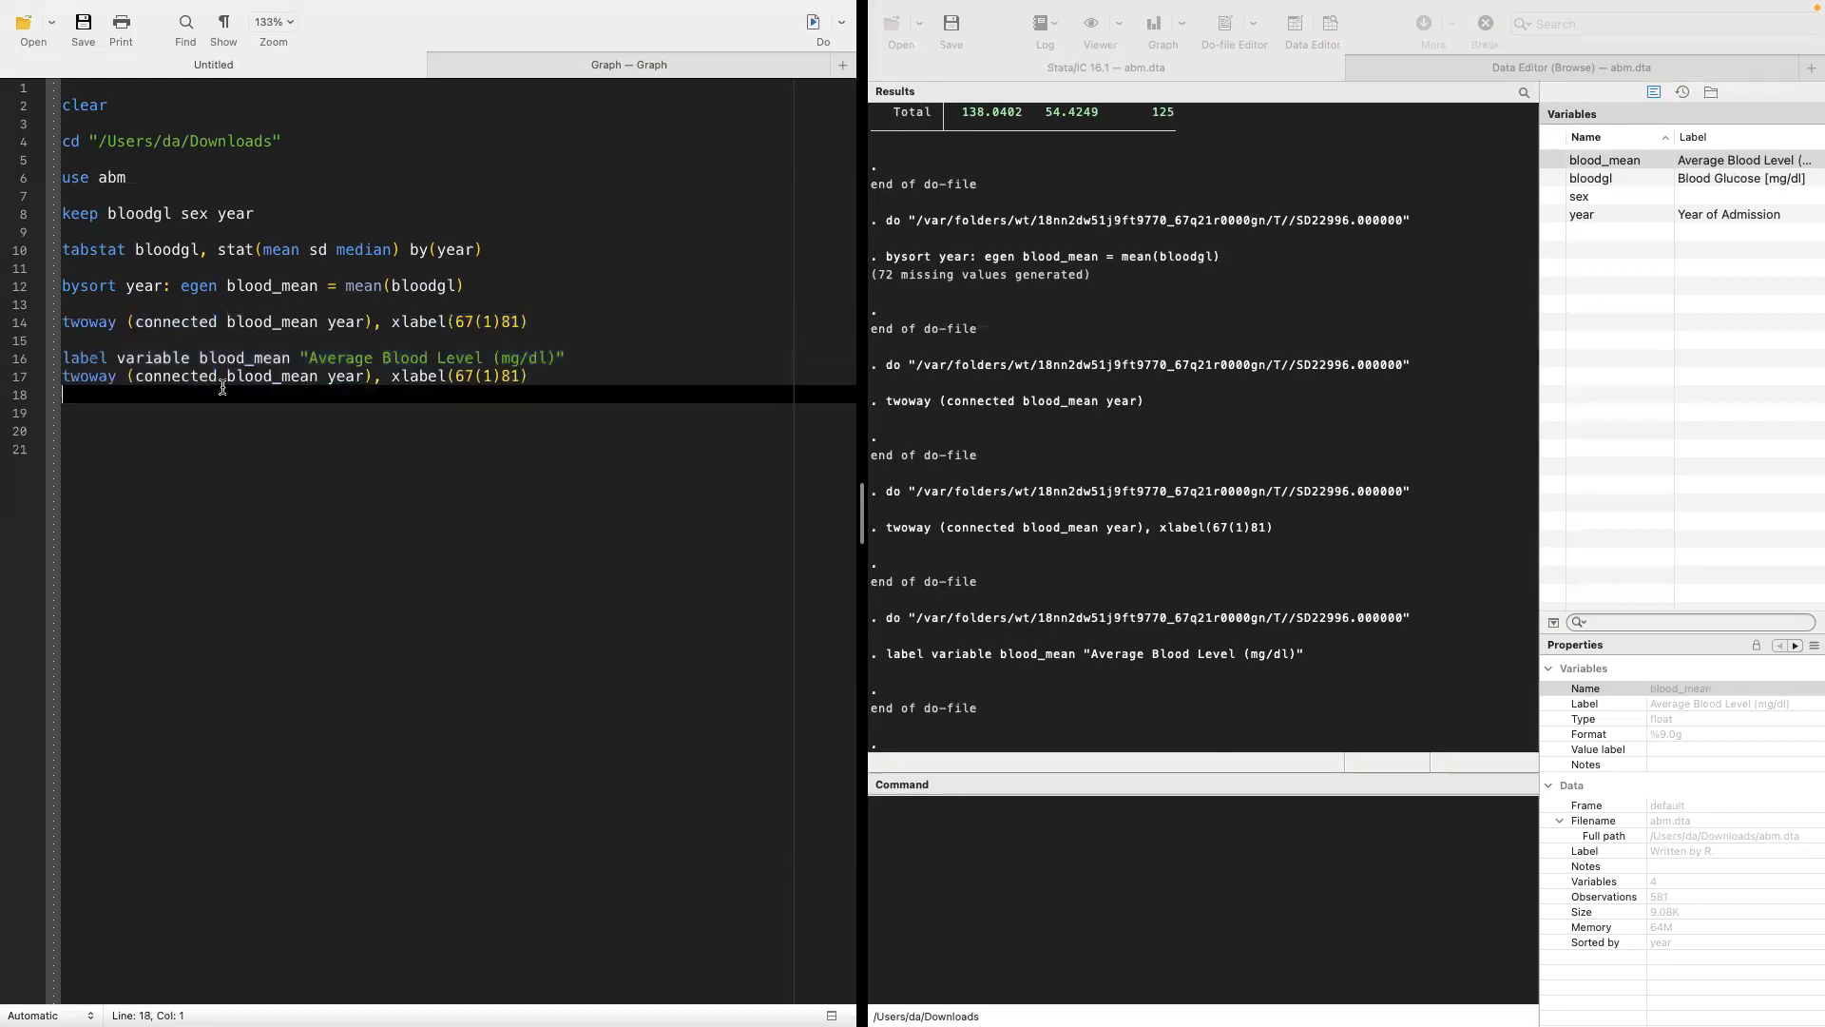
{"action": "triple_click", "coordinate": [343, 379]}
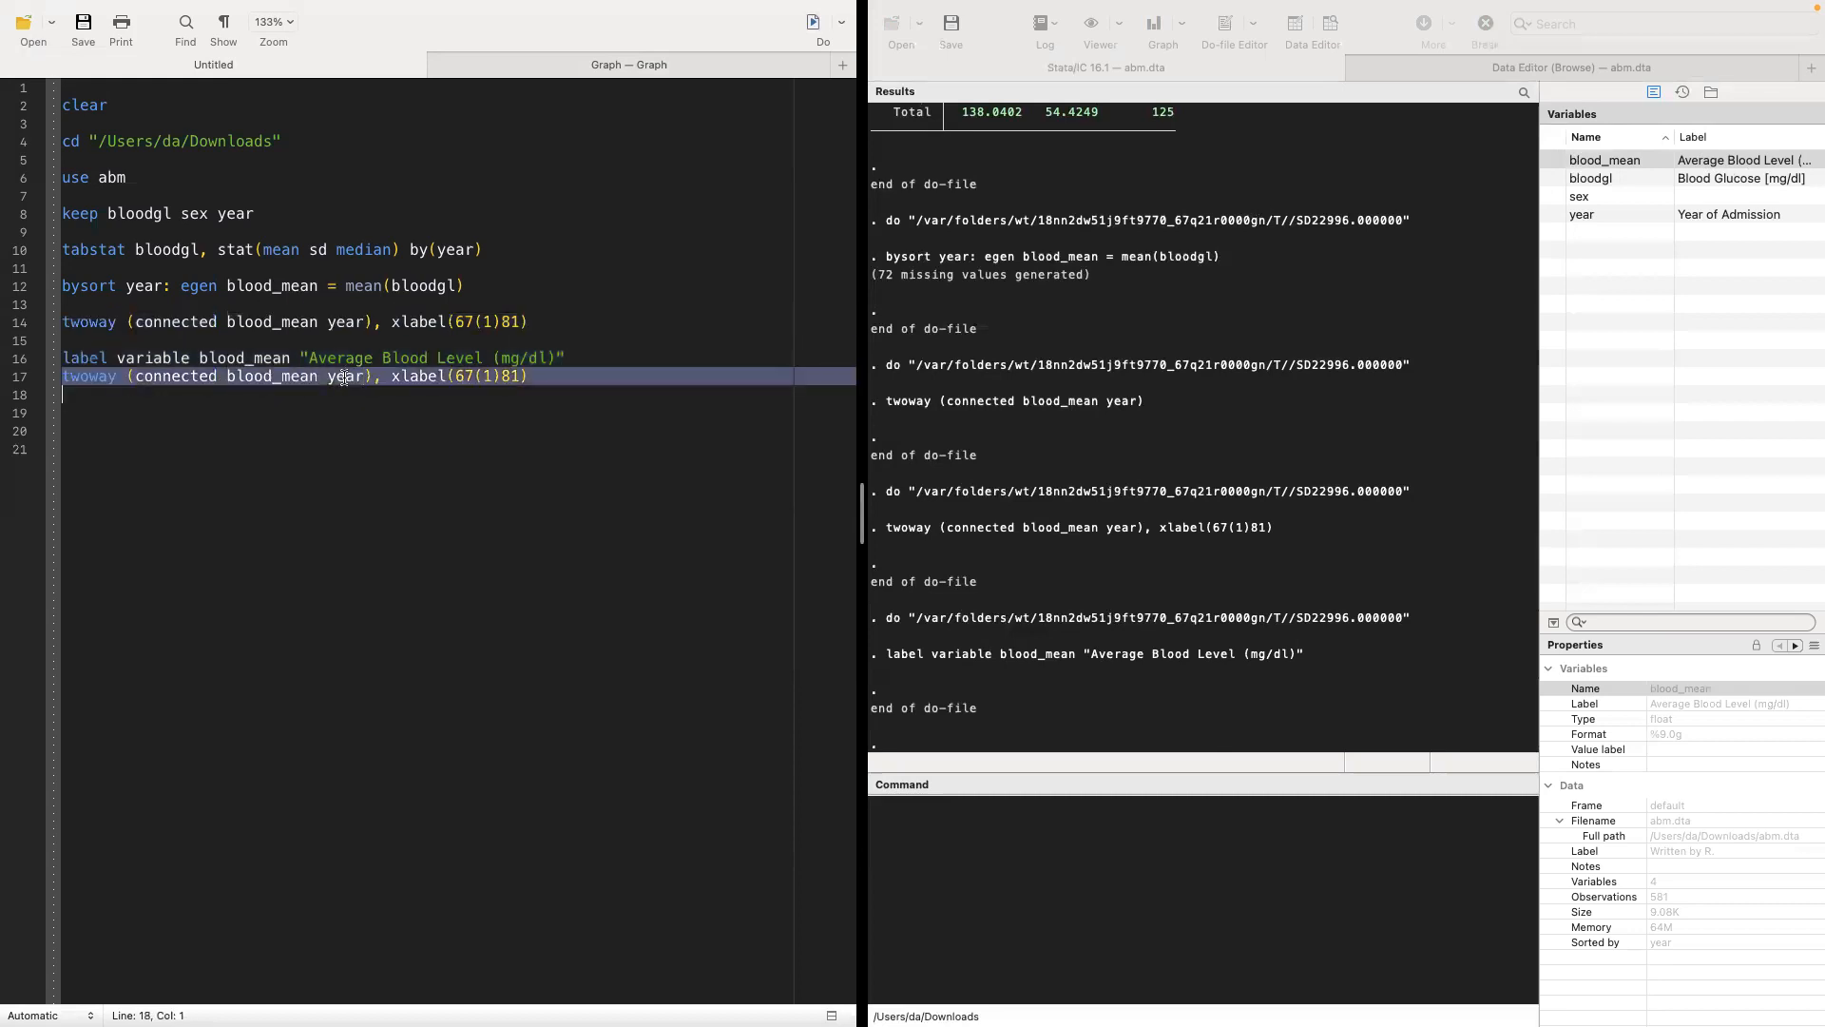
{"action": "left_click", "coordinate": [813, 21]}
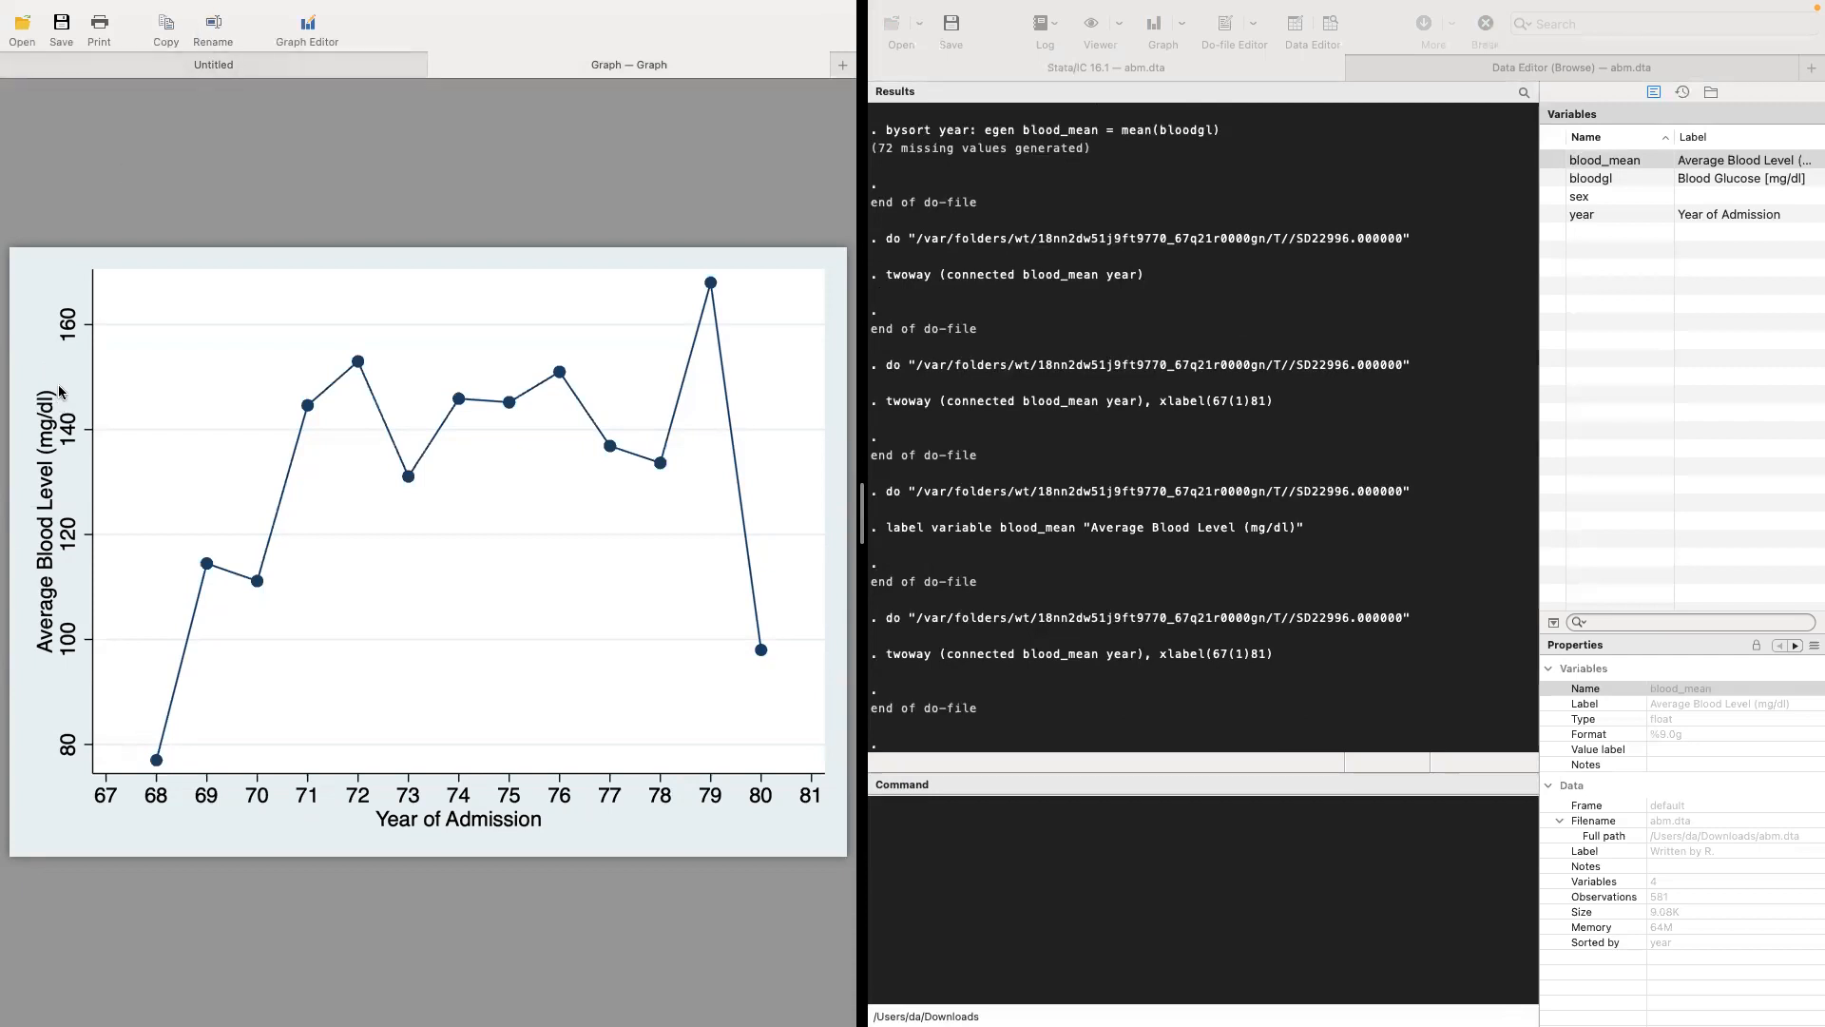
Step: Insert a blank line between the label variable command and the twoway command below it
{"action": "left_click", "coordinate": [295, 72]}
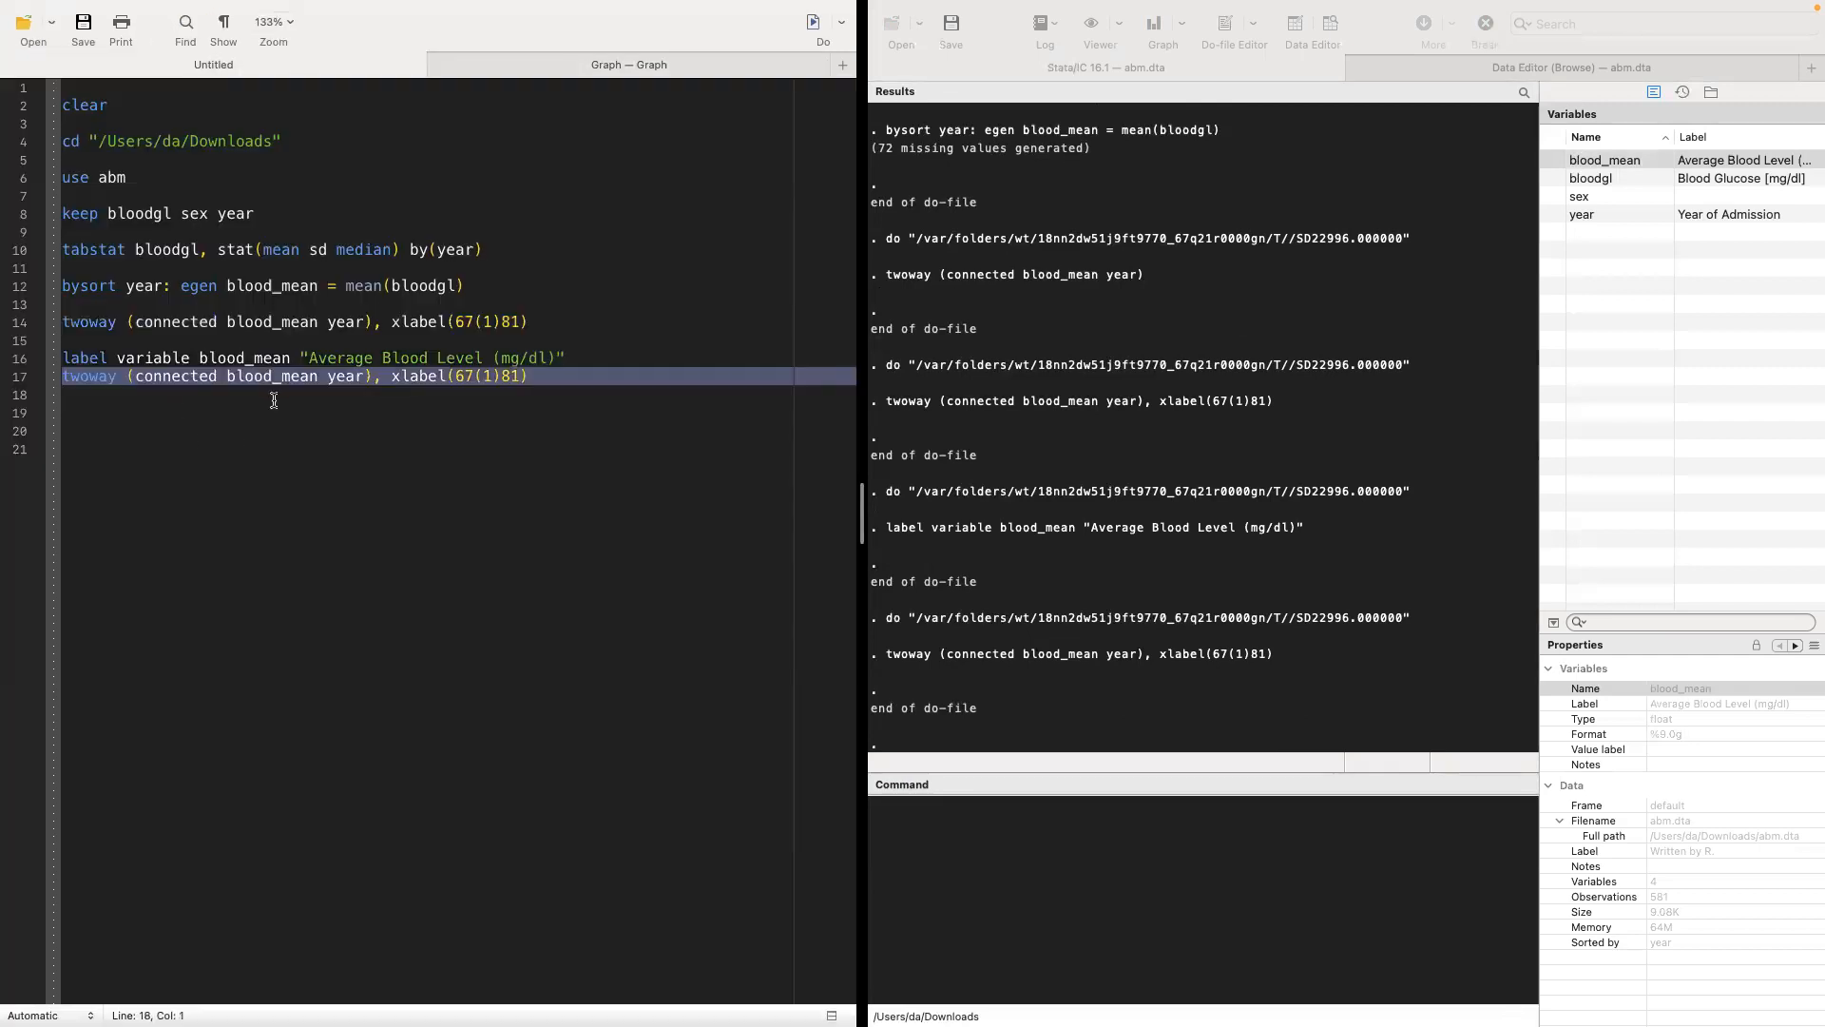
{"action": "left_click", "coordinate": [545, 377]}
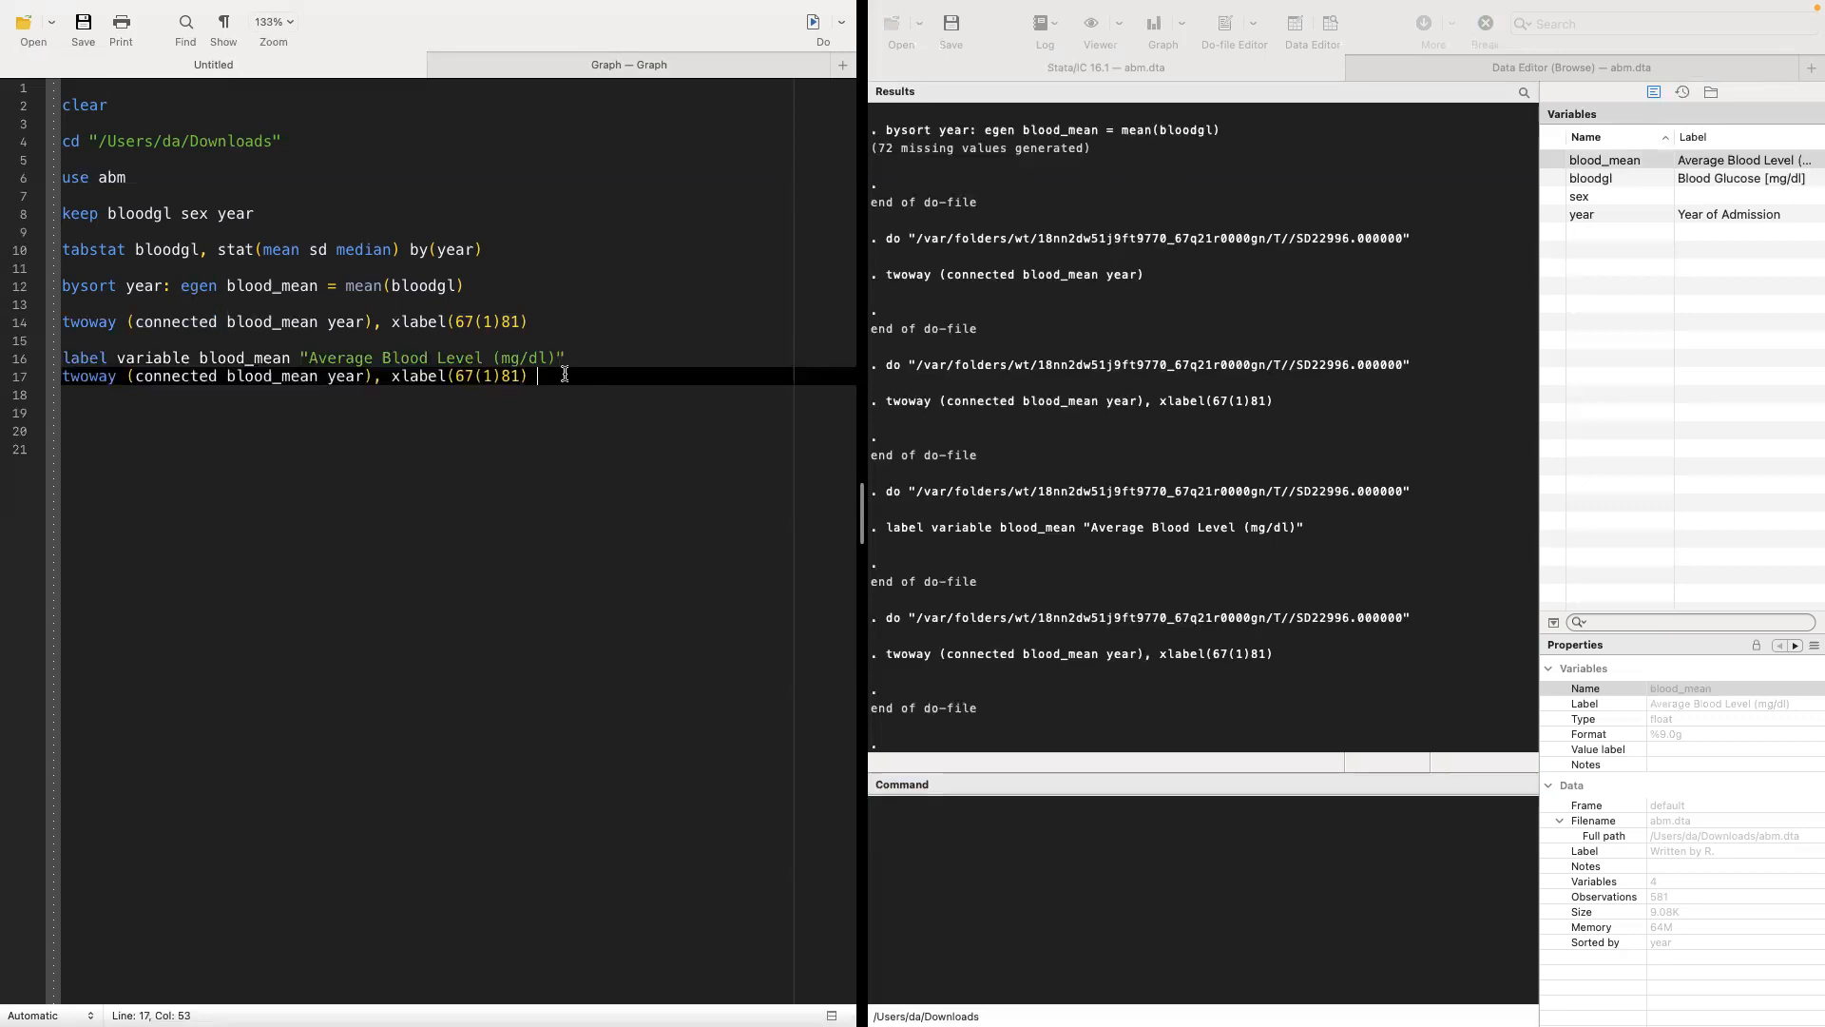
{"action": "triple_click", "coordinate": [356, 358]}
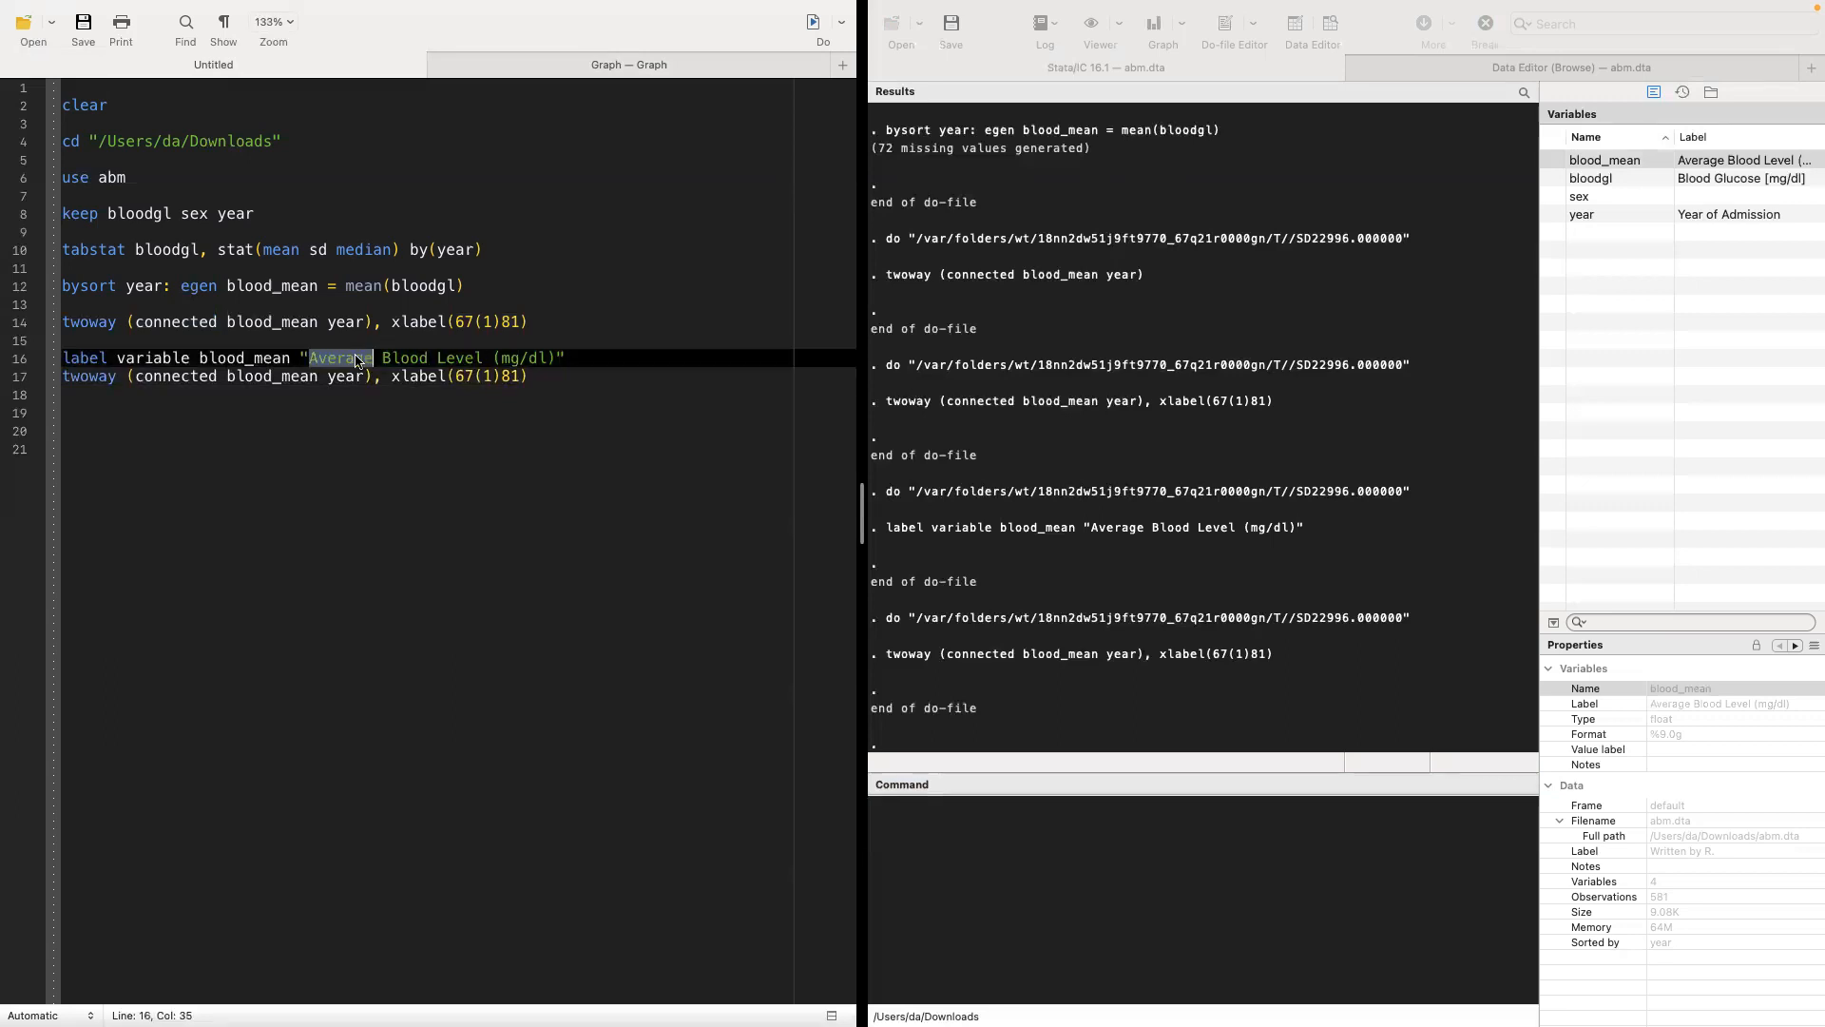
{"action": "left_click", "coordinate": [607, 357]}
{"action": "key", "text": "Return"}
Step: Add ytitle("Blood Level") to the twoway command on line 18 and run that line
{"action": "left_click", "coordinate": [565, 399]}
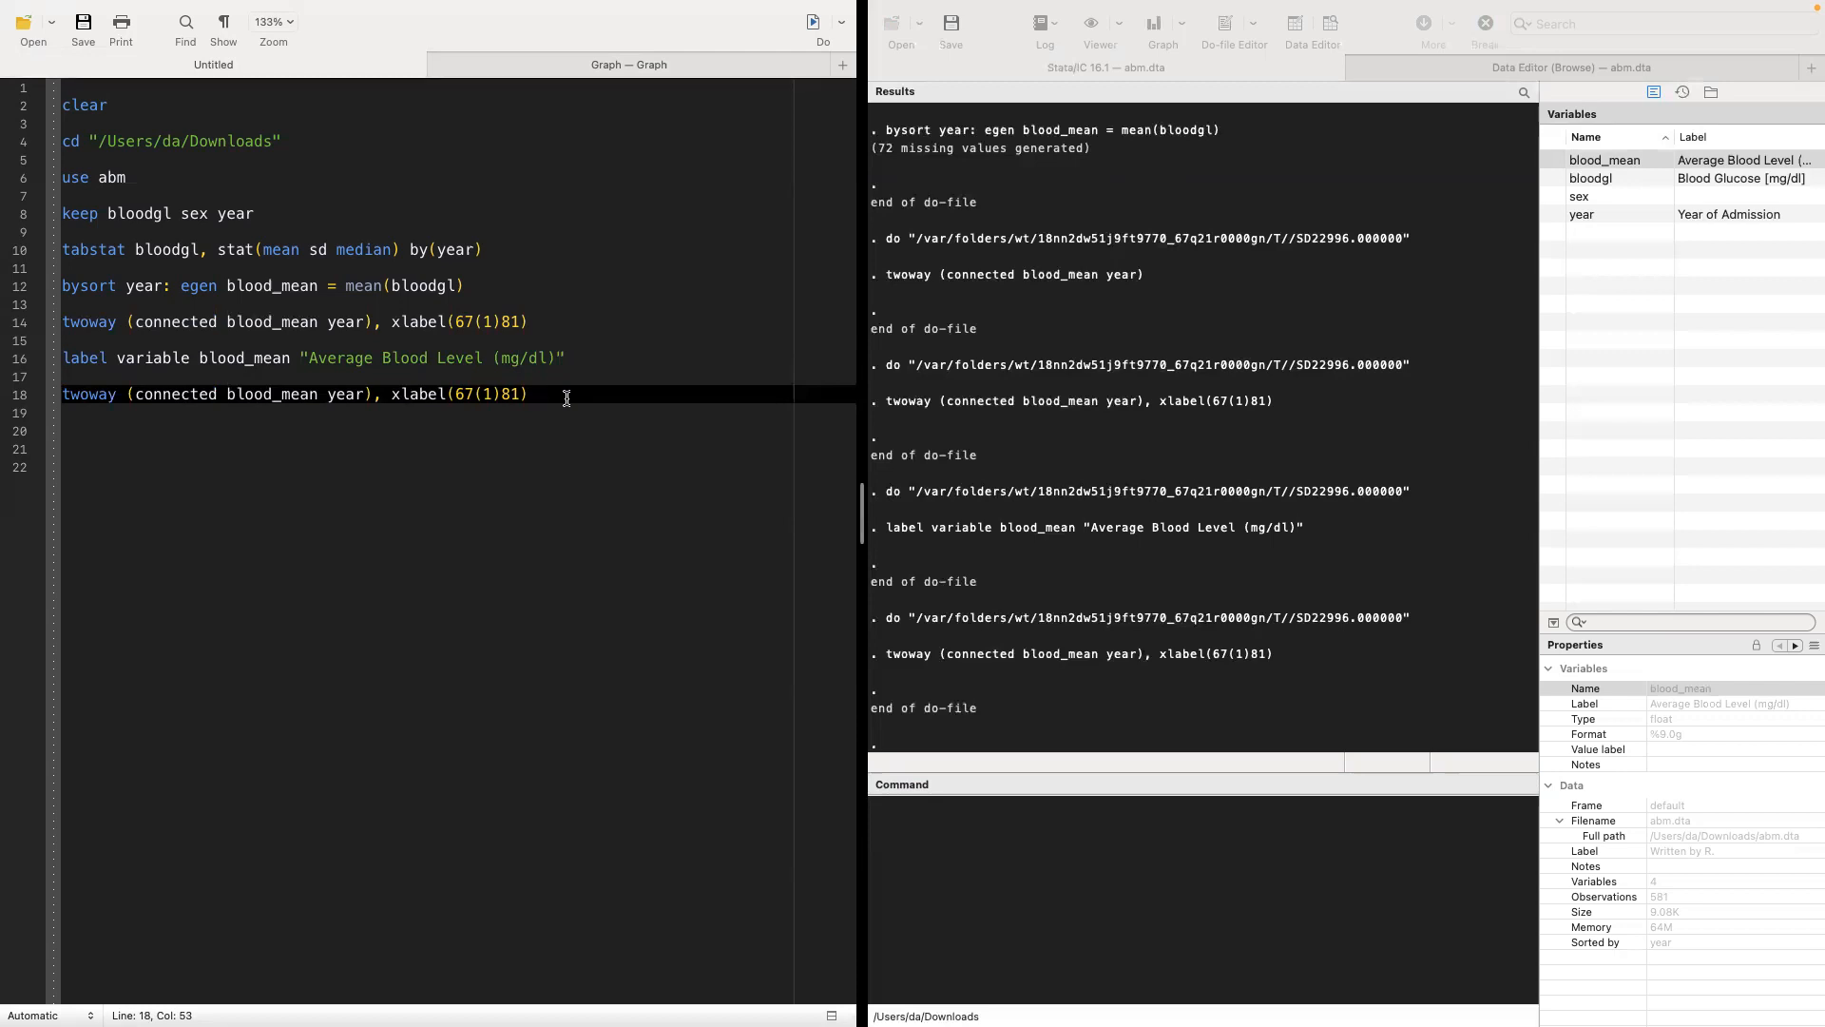
{"action": "type", "text": "ytitle()\""}
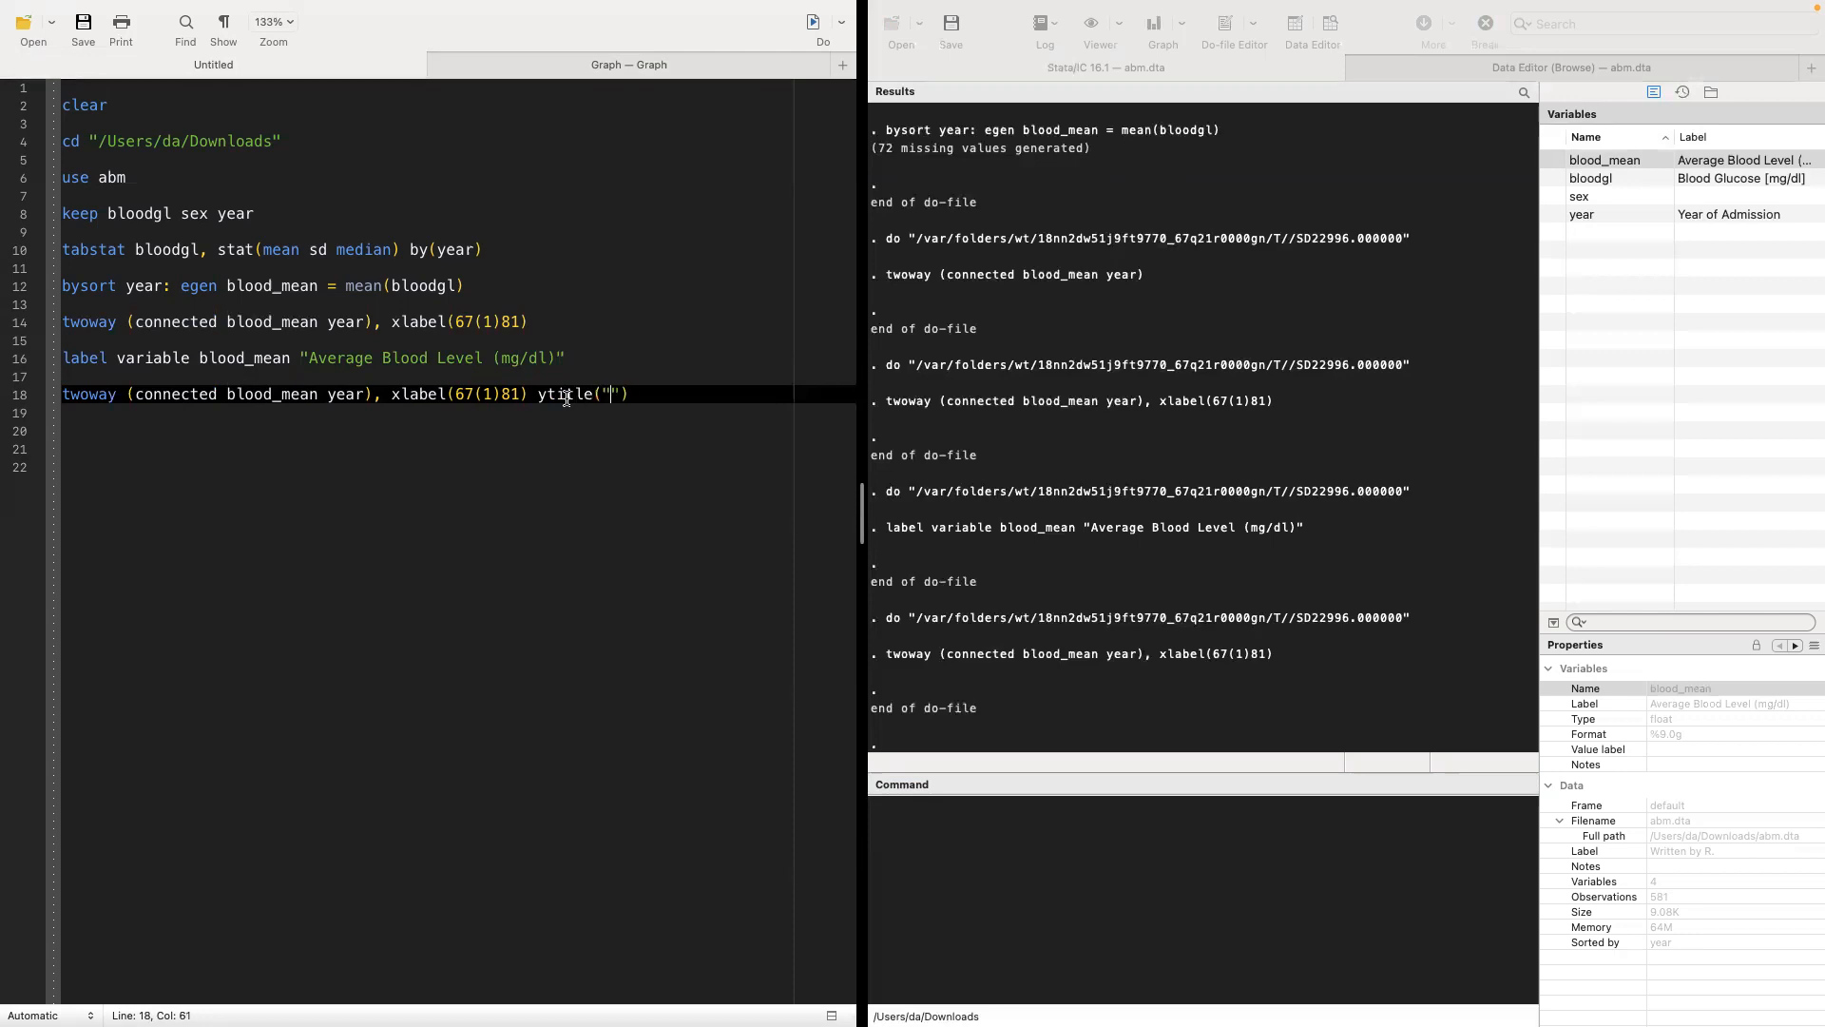
{"action": "type", "text": "Blood Level"}
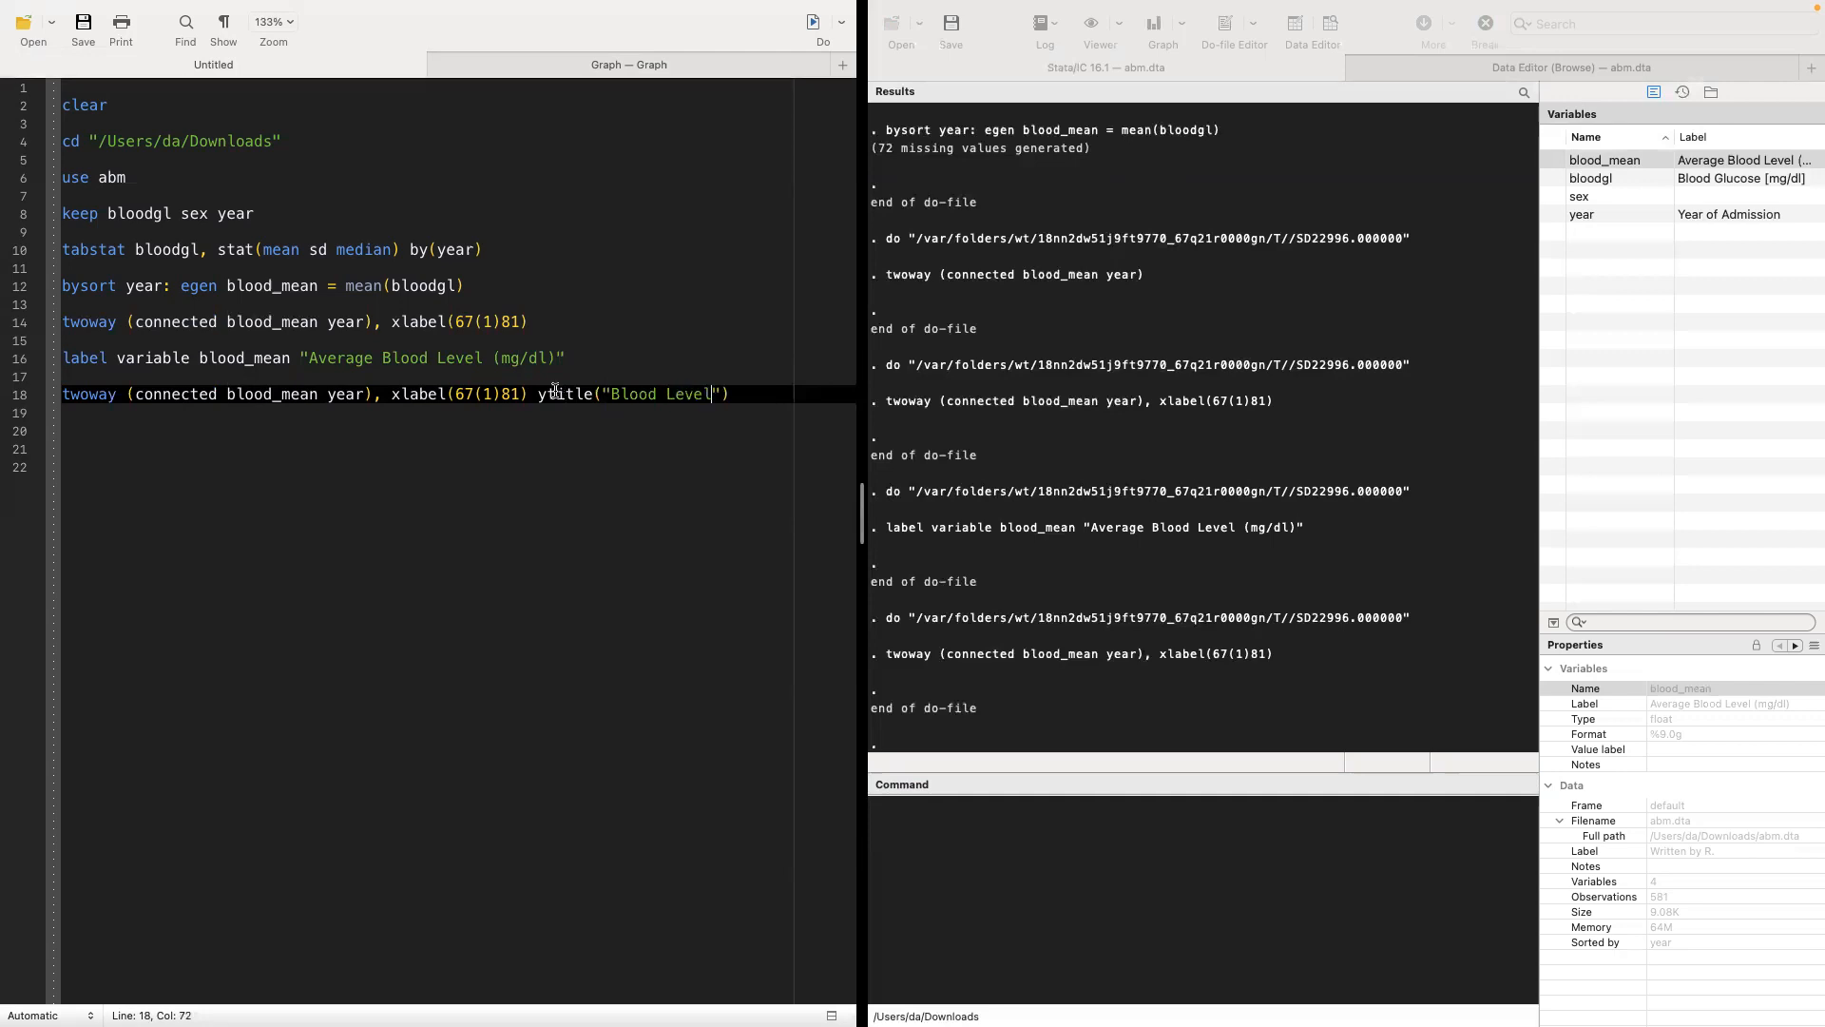
{"action": "triple_click", "coordinate": [557, 392]}
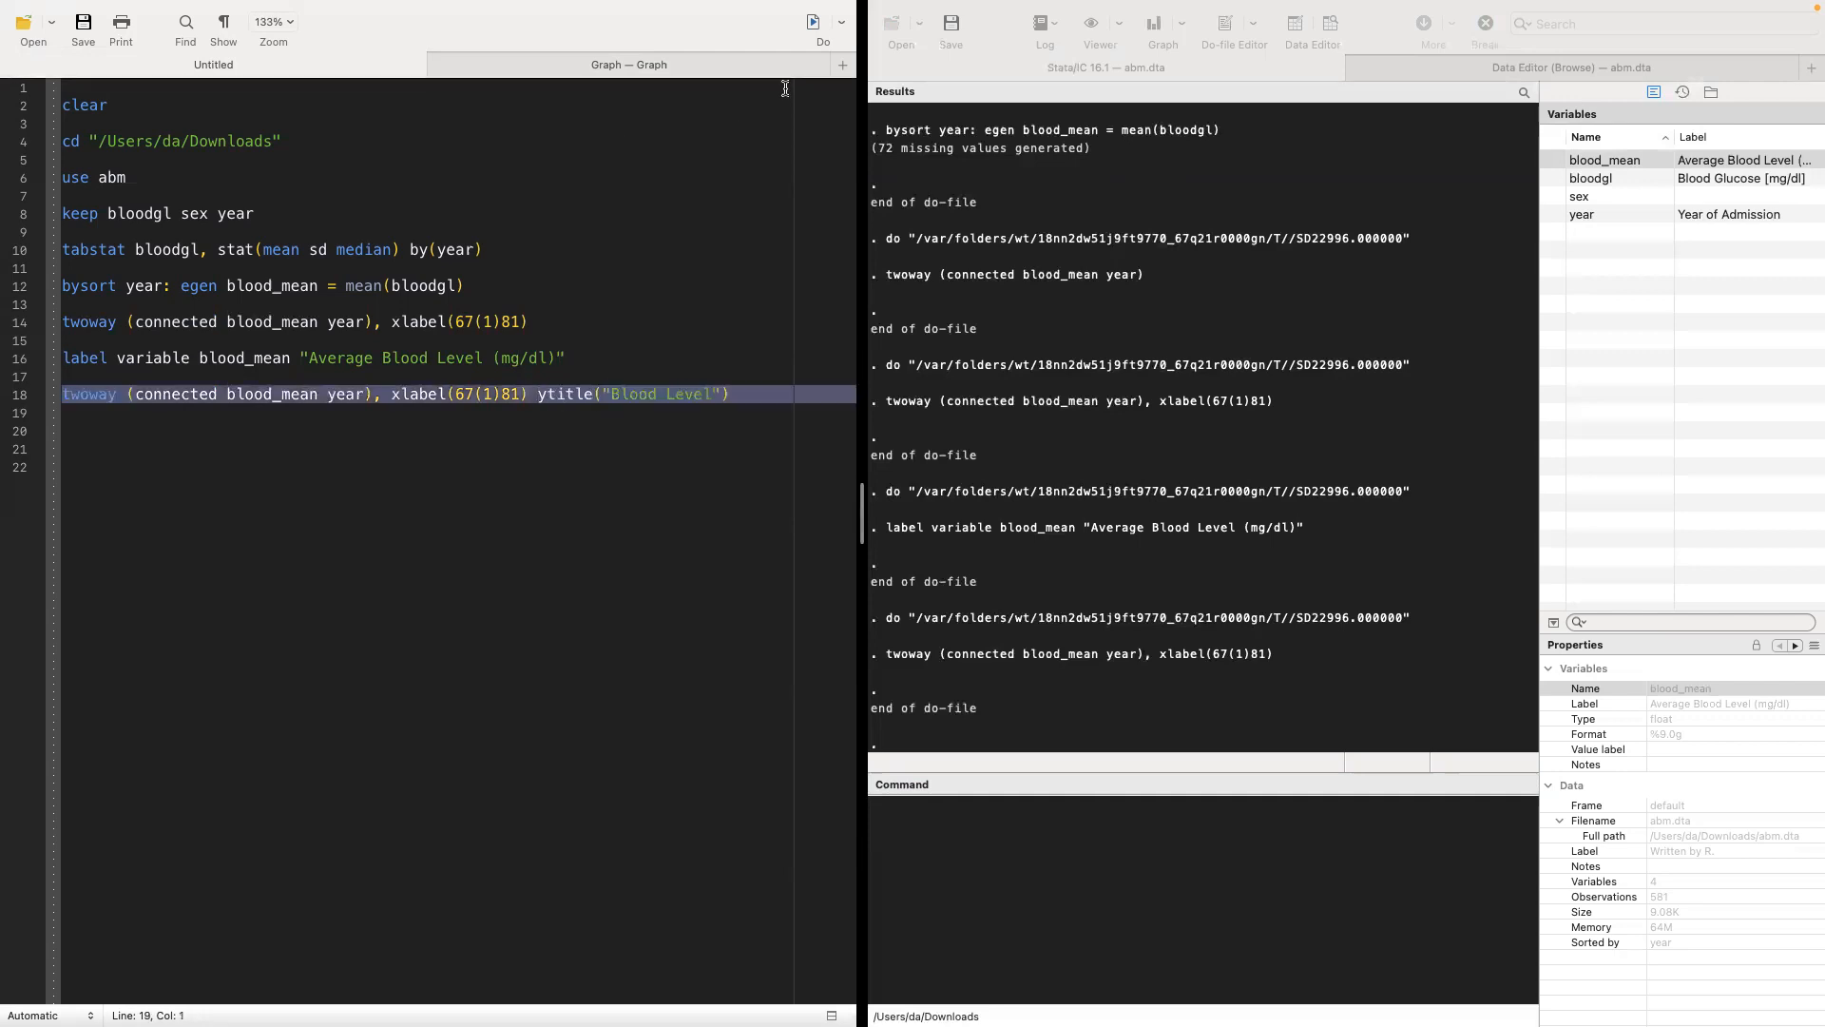
{"action": "left_click", "coordinate": [816, 21]}
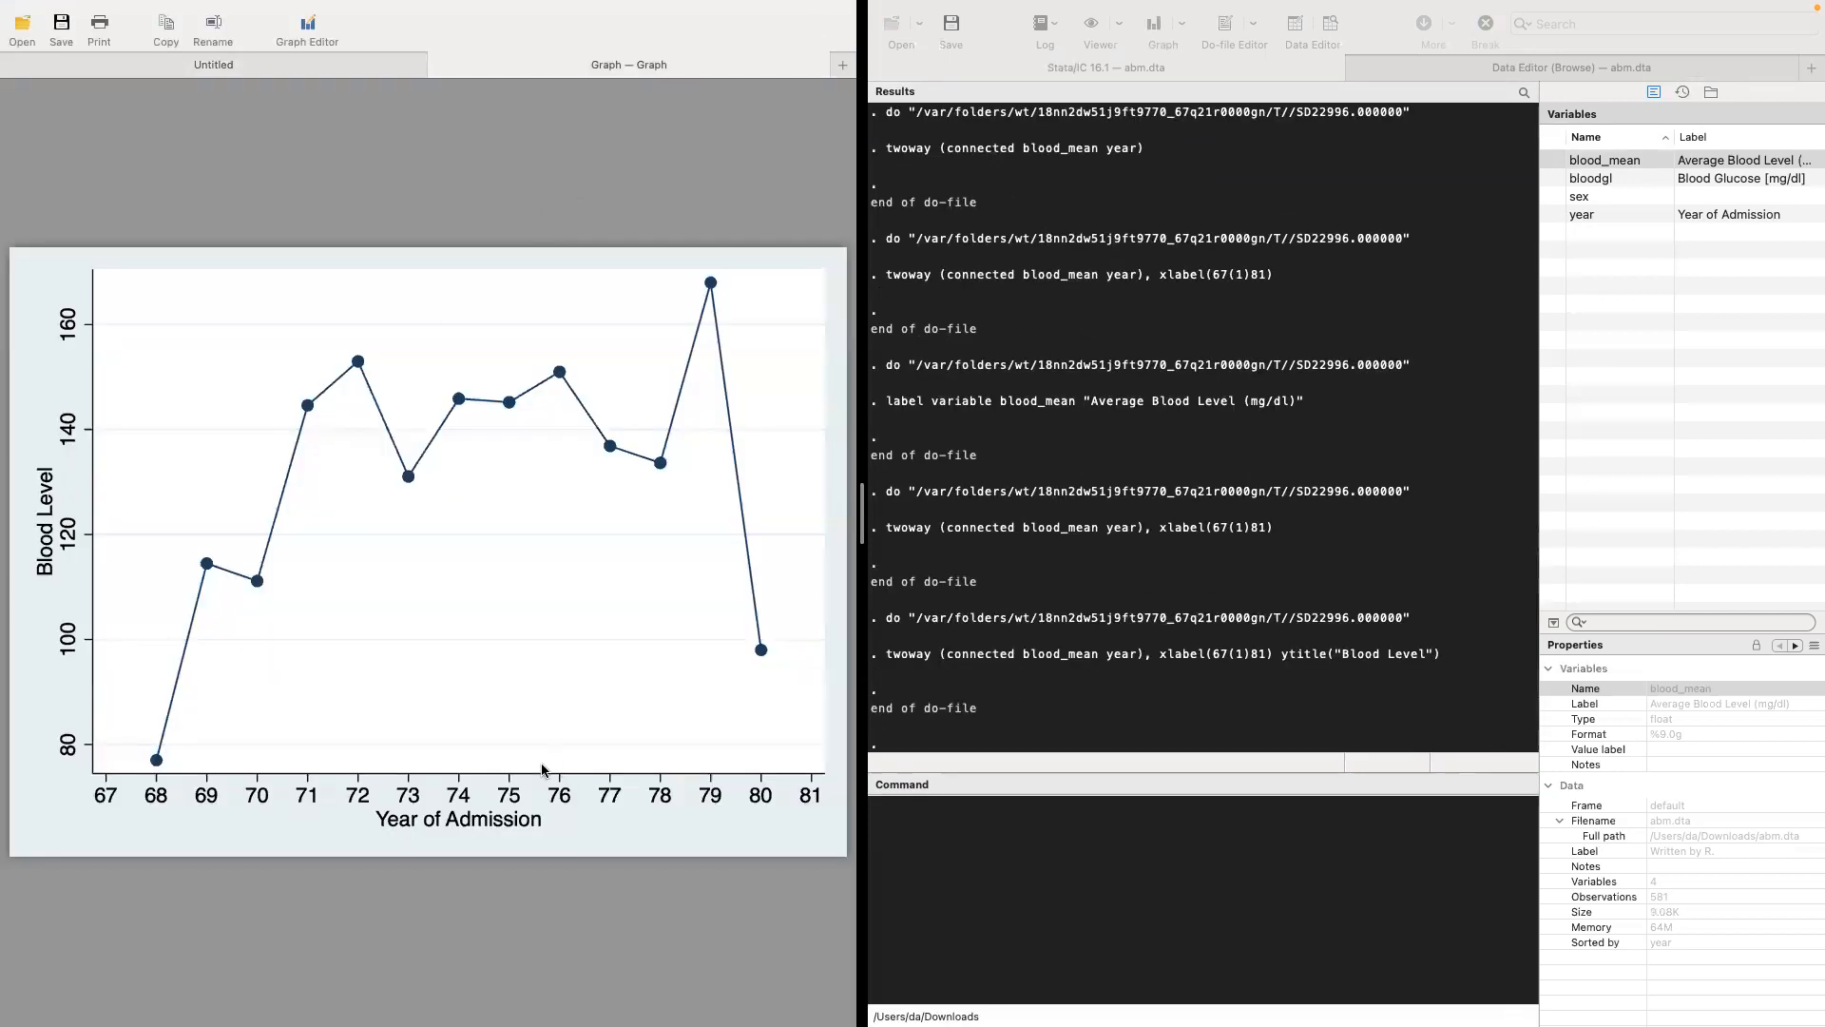
Step: Add the size(large) suboption to the ytitle option on line 18 and run the twoway command
{"action": "left_click", "coordinate": [218, 63]}
{"action": "left_click", "coordinate": [723, 392]}
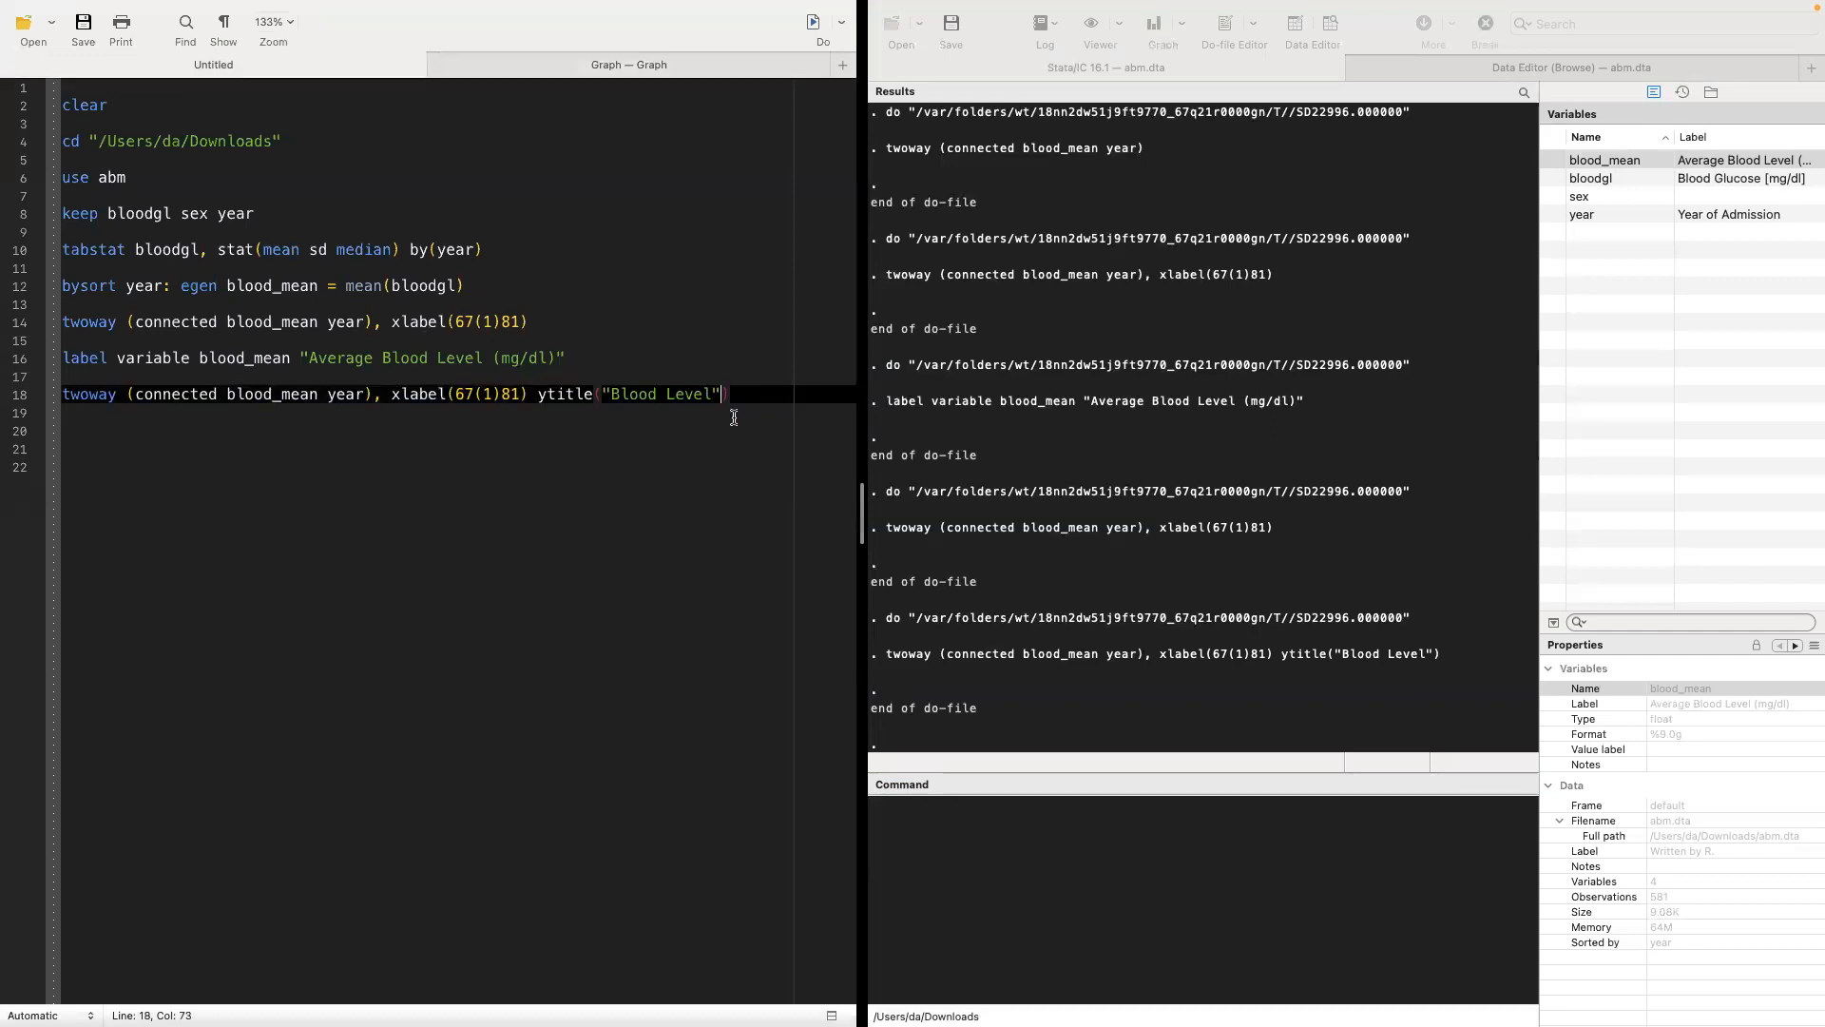
{"action": "type", "text": ", sze"}
{"action": "key", "text": "BackSpace"}
{"action": "key", "text": "BackSpace"}
{"action": "type", "text": "ize()"}
{"action": "triple_click", "coordinate": [658, 393]}
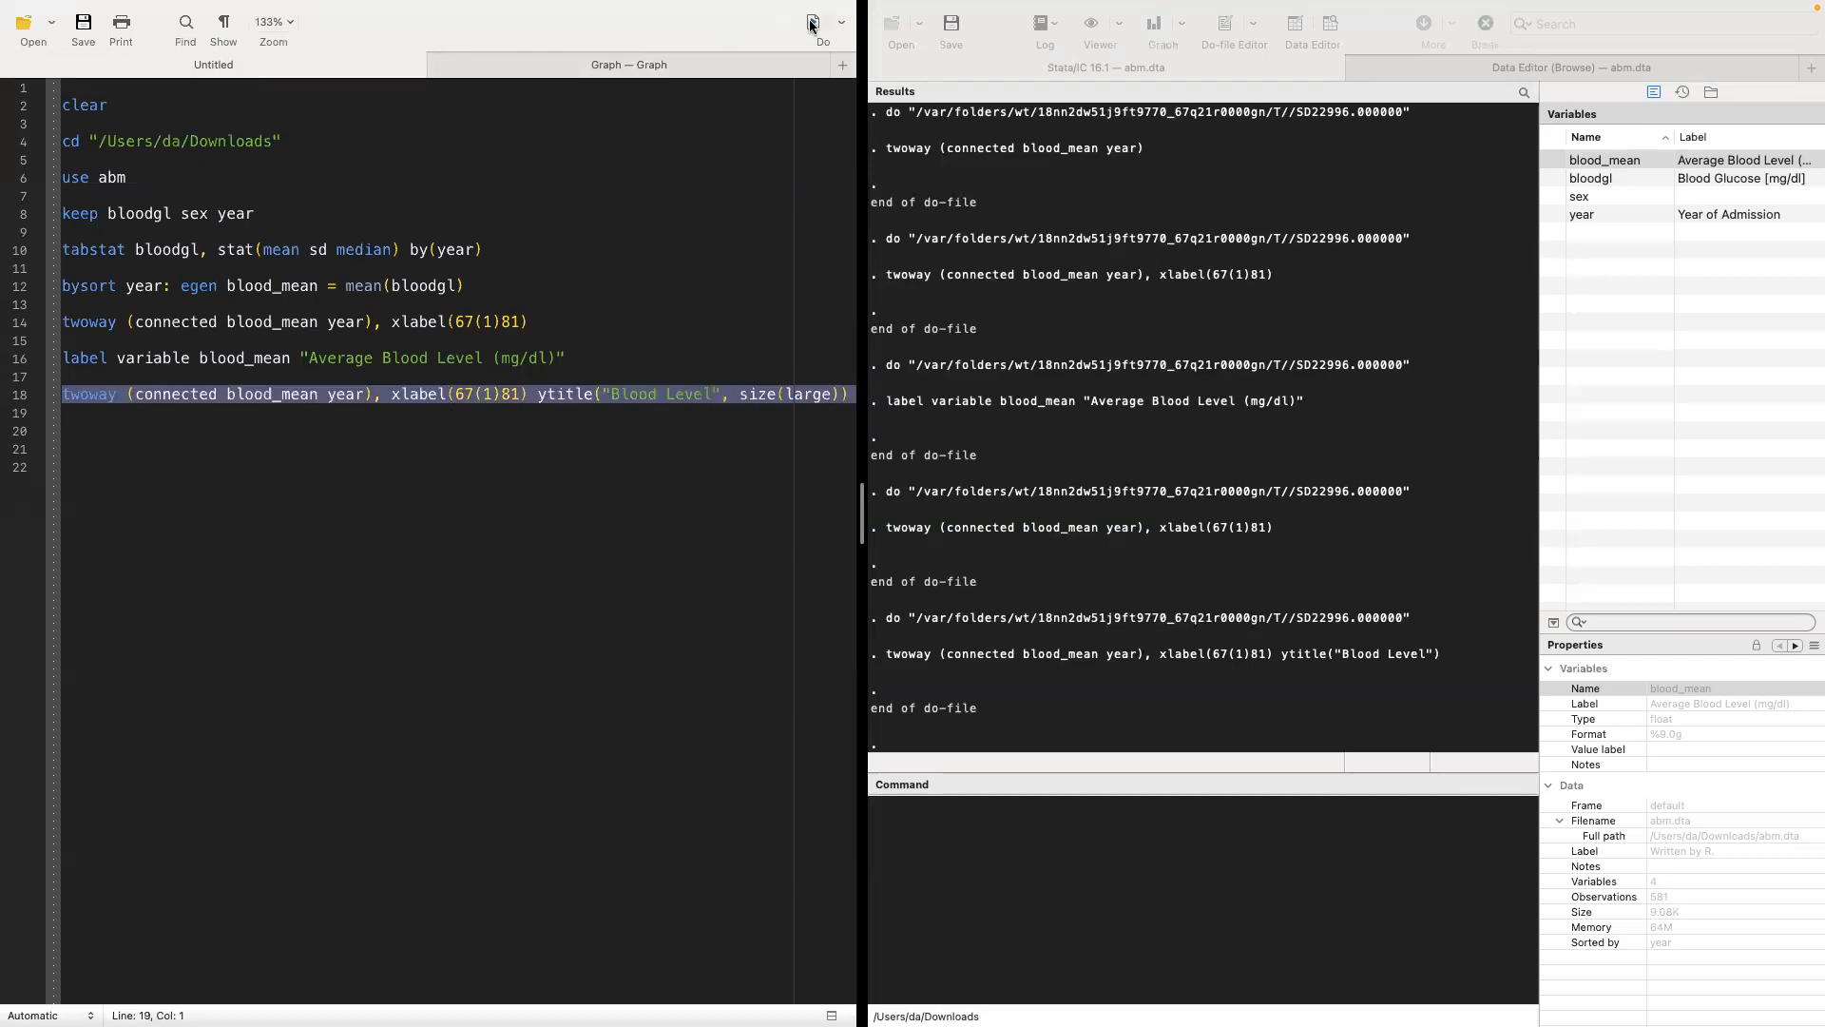
{"action": "left_click", "coordinate": [813, 25]}
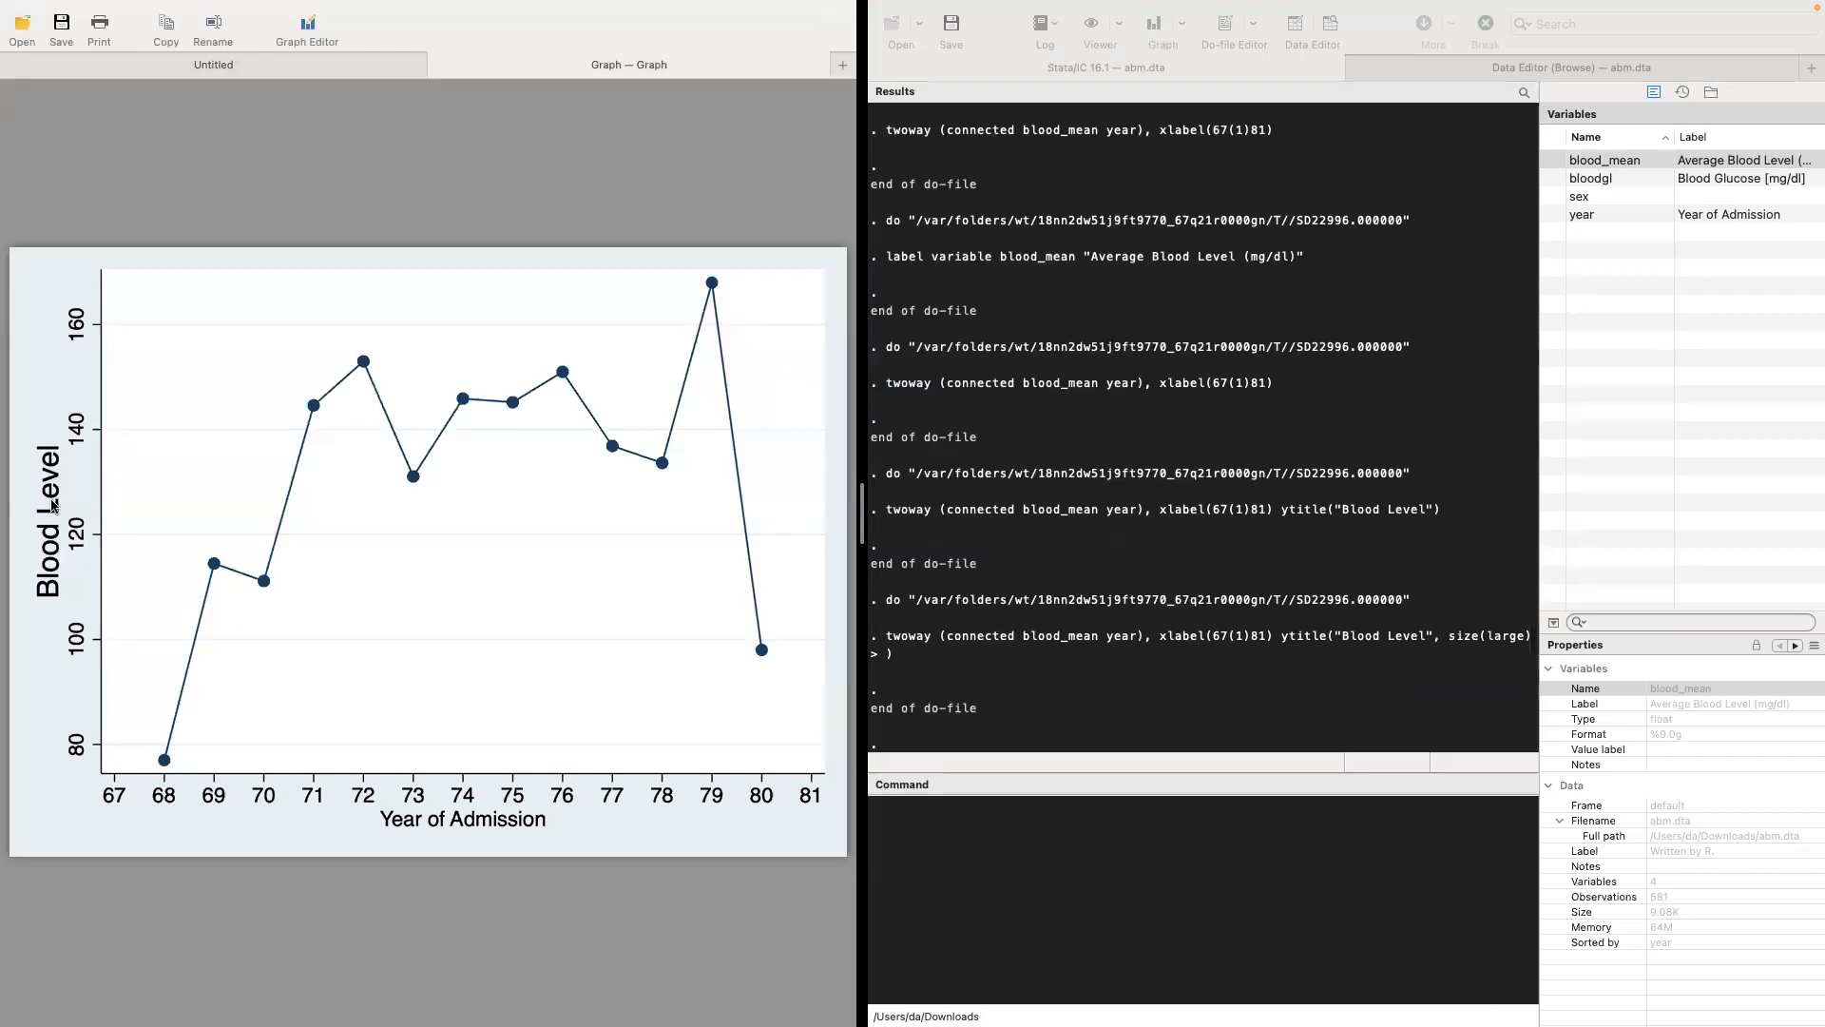
Step: Append xtitle("Year of Admission", size(large)) to the twoway command on line 18 and run it
{"action": "left_click", "coordinate": [119, 72]}
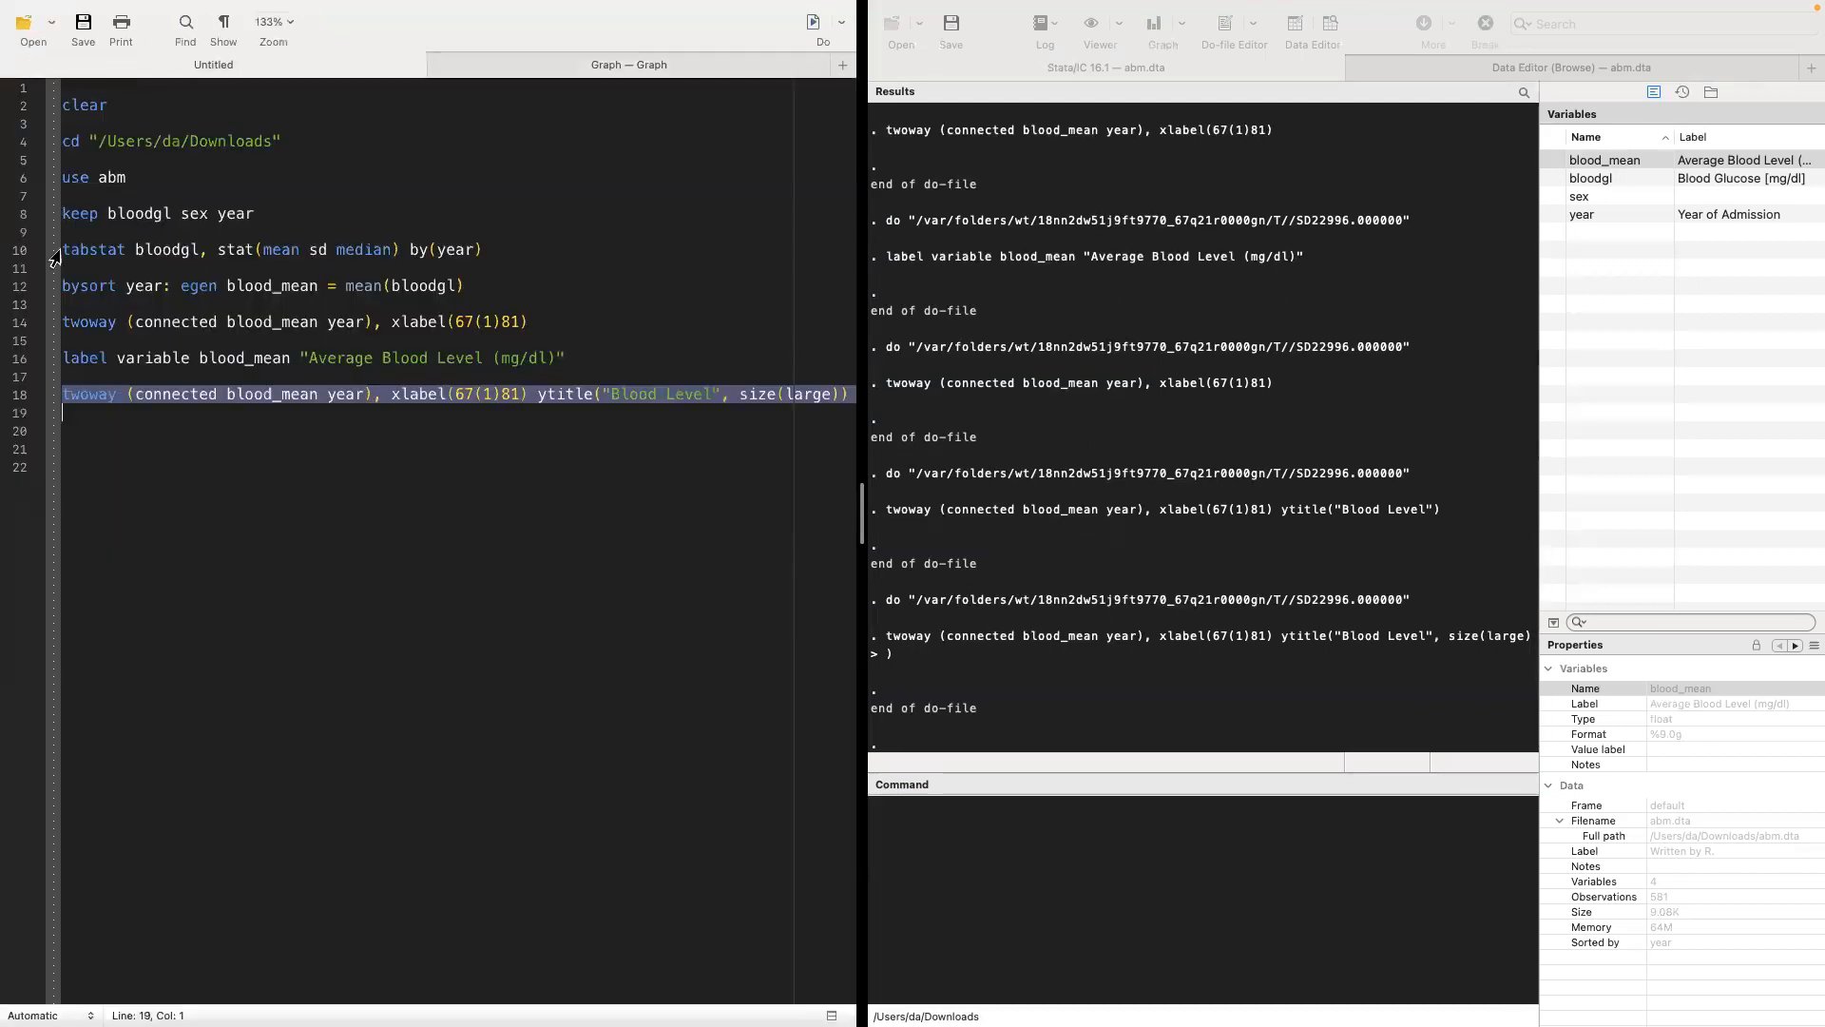
{"action": "left_click", "coordinate": [118, 427]}
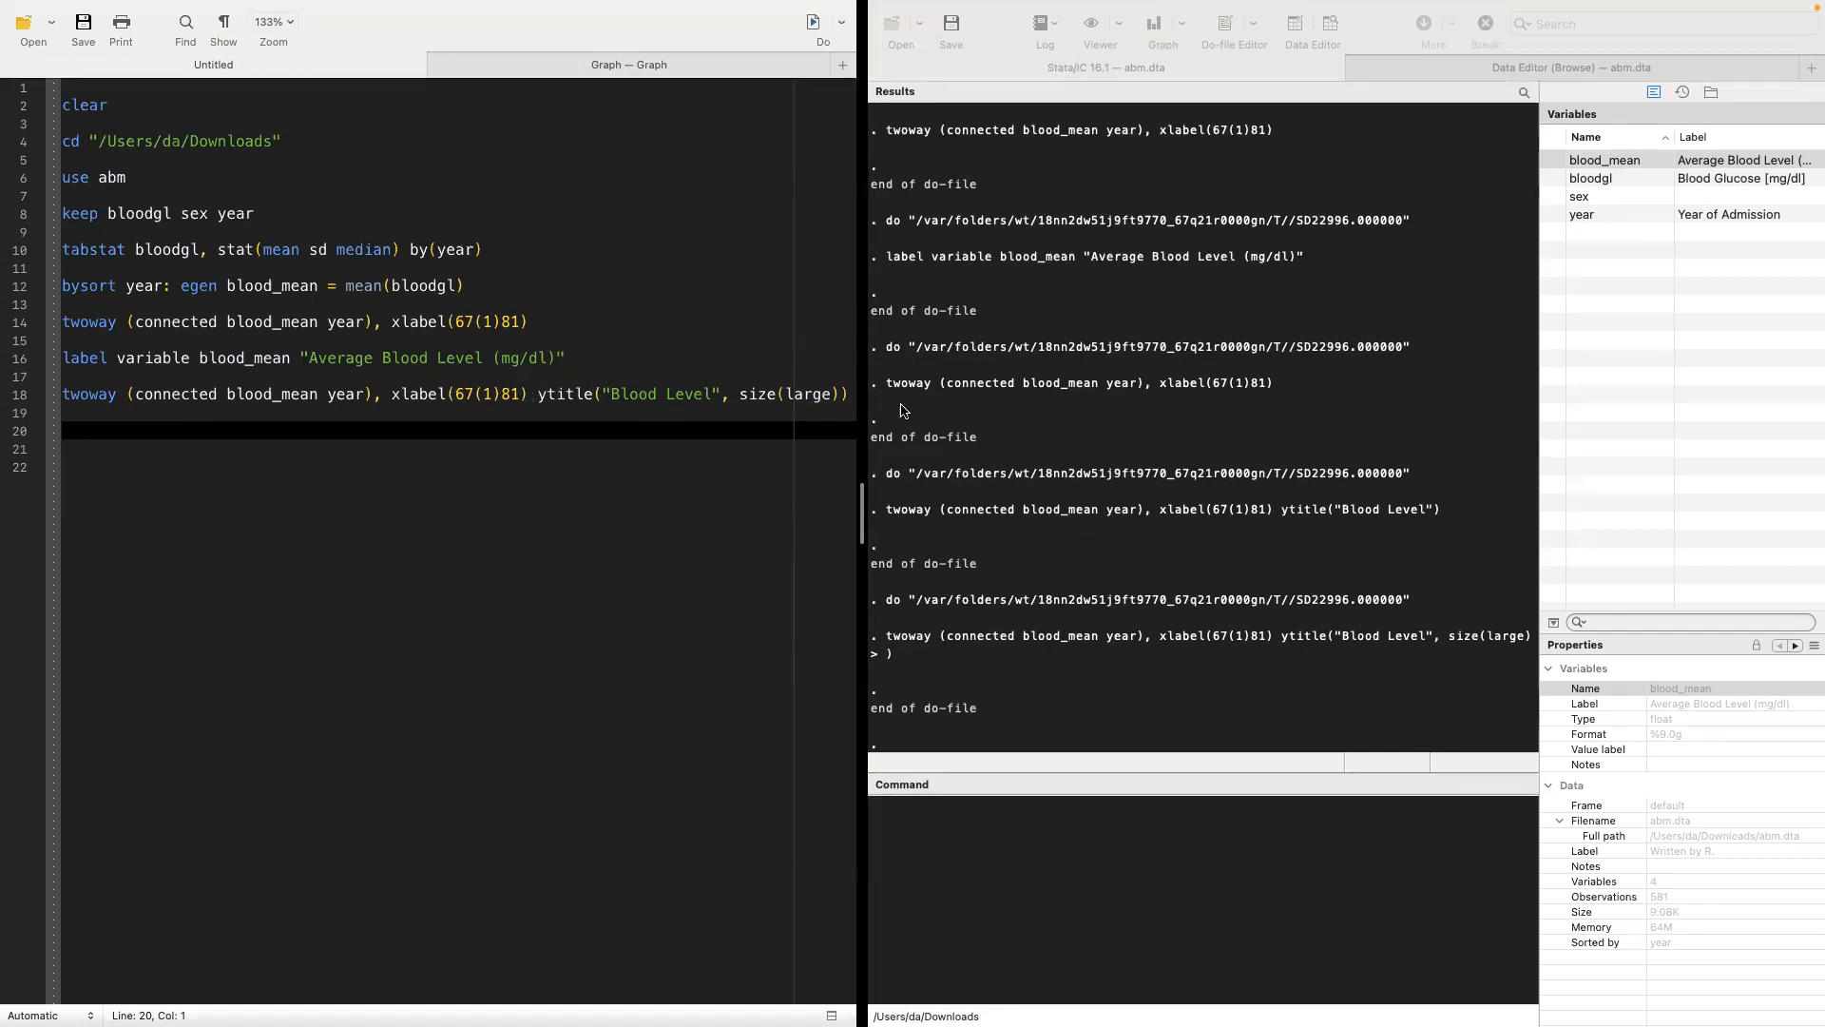
{"action": "left_click", "coordinate": [834, 392]}
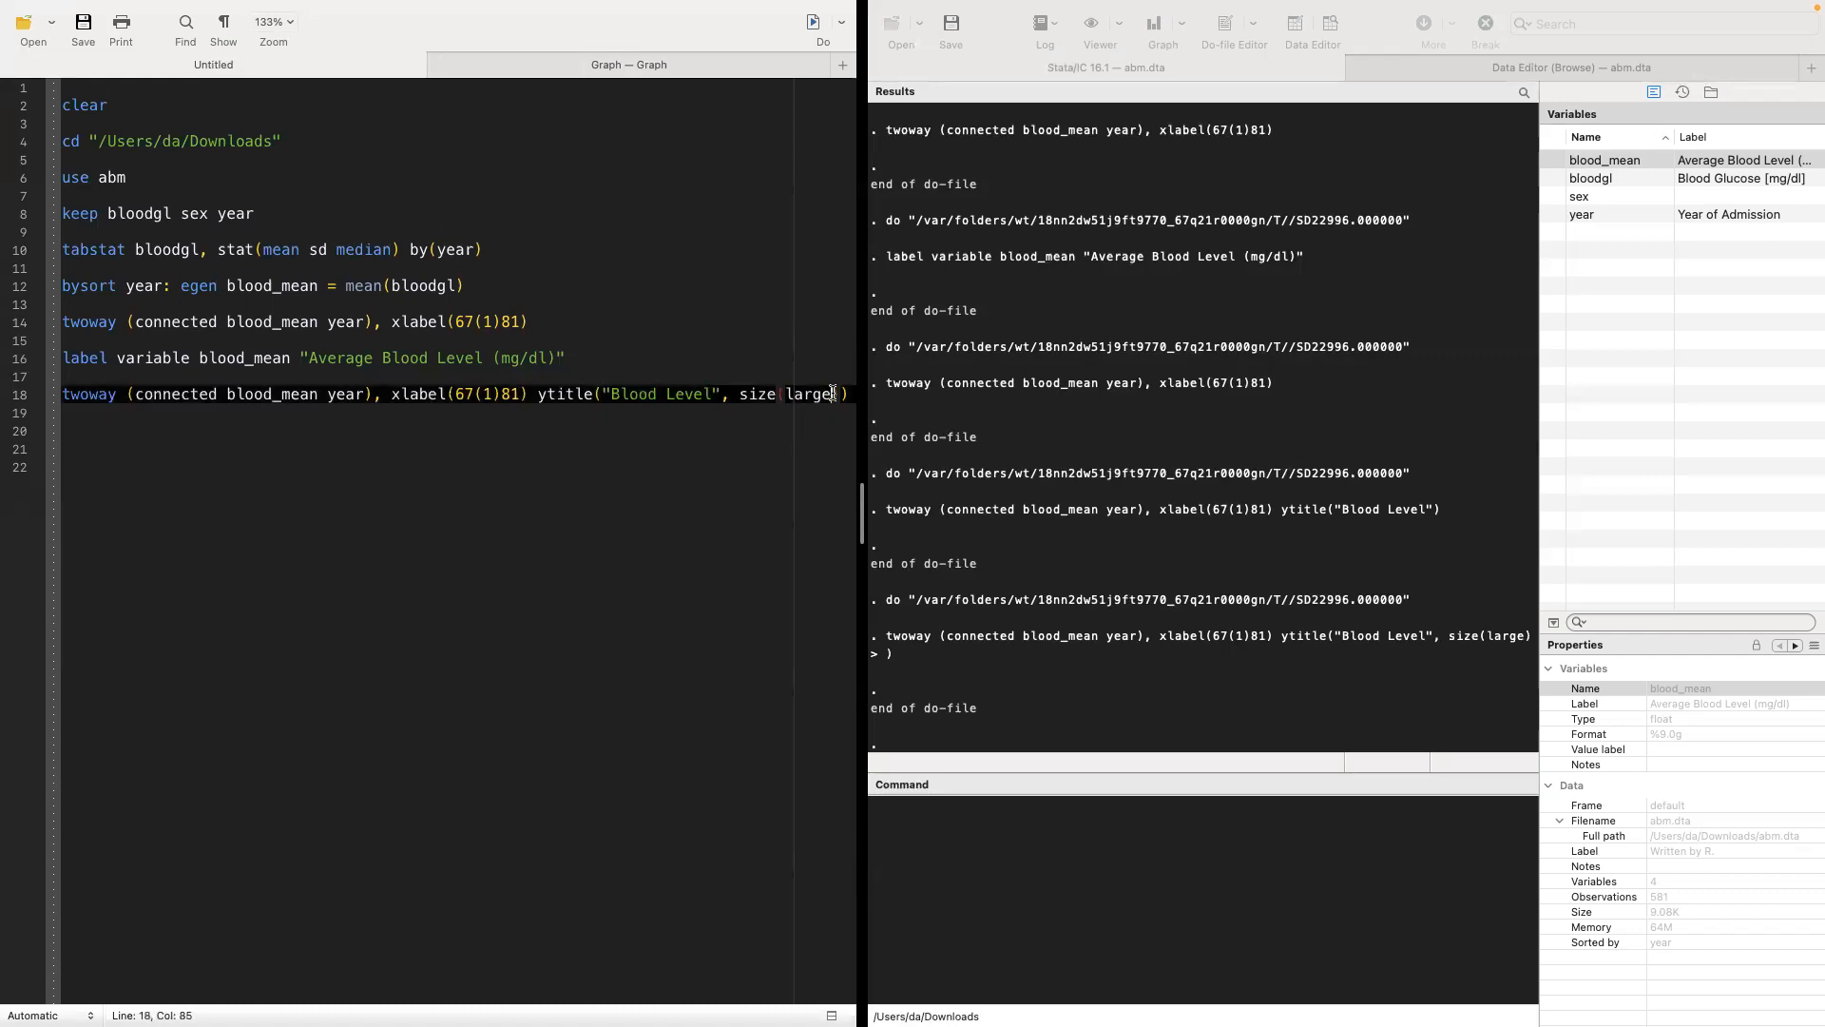
{"action": "type", "text": ")"}
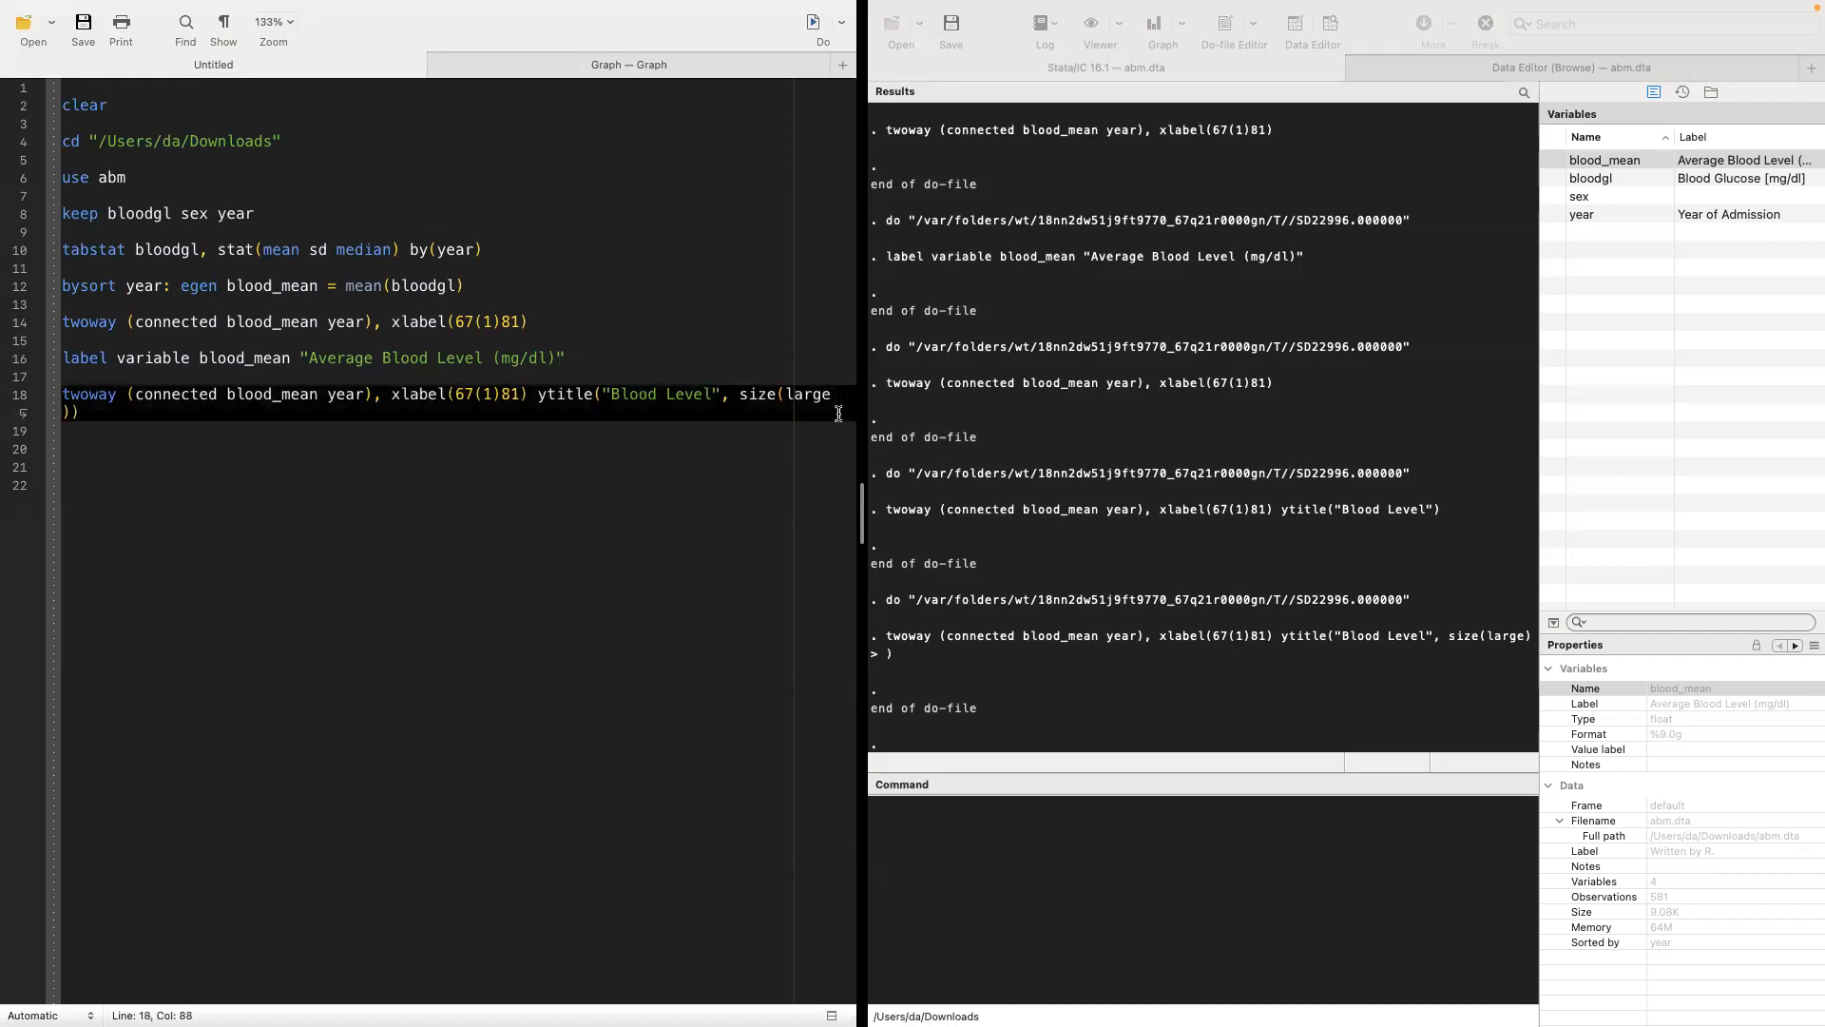
{"action": "type", "text": " x"}
{"action": "type", "text": "title()\""}
{"action": "type", "text": "Year of Admission"}
{"action": "key", "text": "Right"}
{"action": "type", "text": ", size()"}
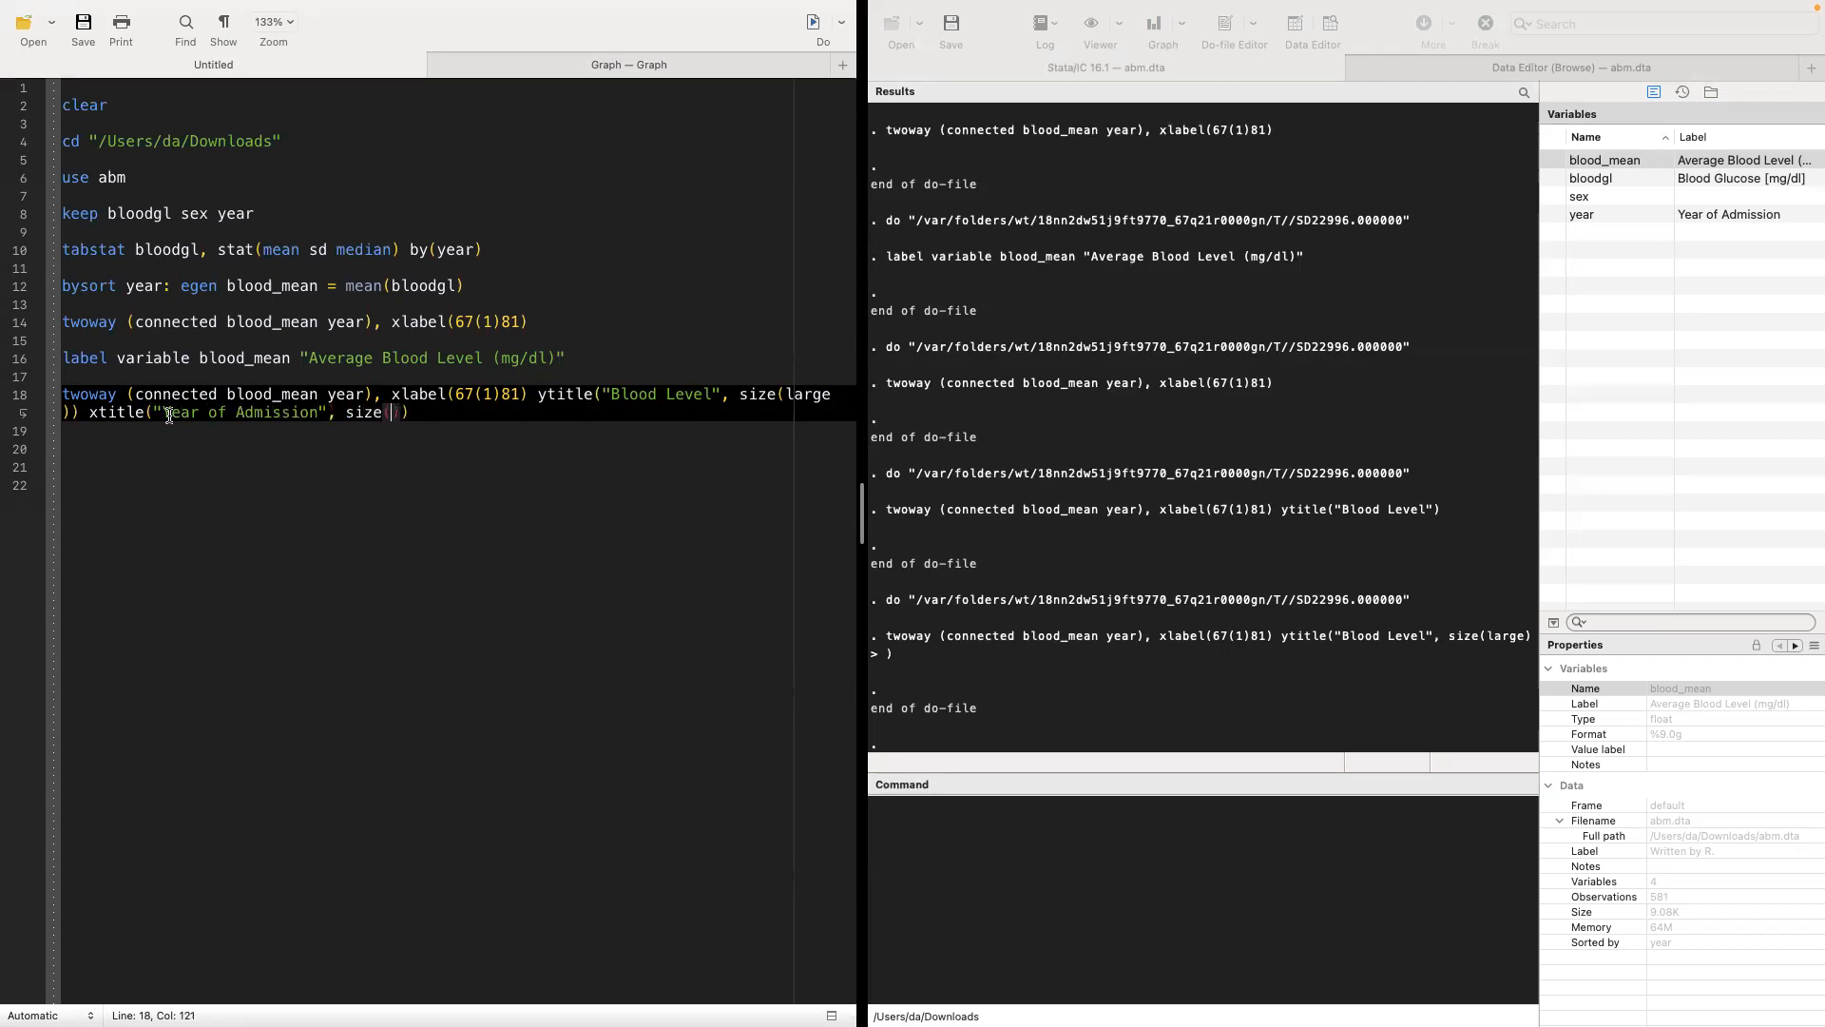
{"action": "type", "text": "large"}
{"action": "left_click_drag", "start_coordinate": [497, 413], "coordinate": [61, 391]}
{"action": "left_click", "coordinate": [813, 21]}
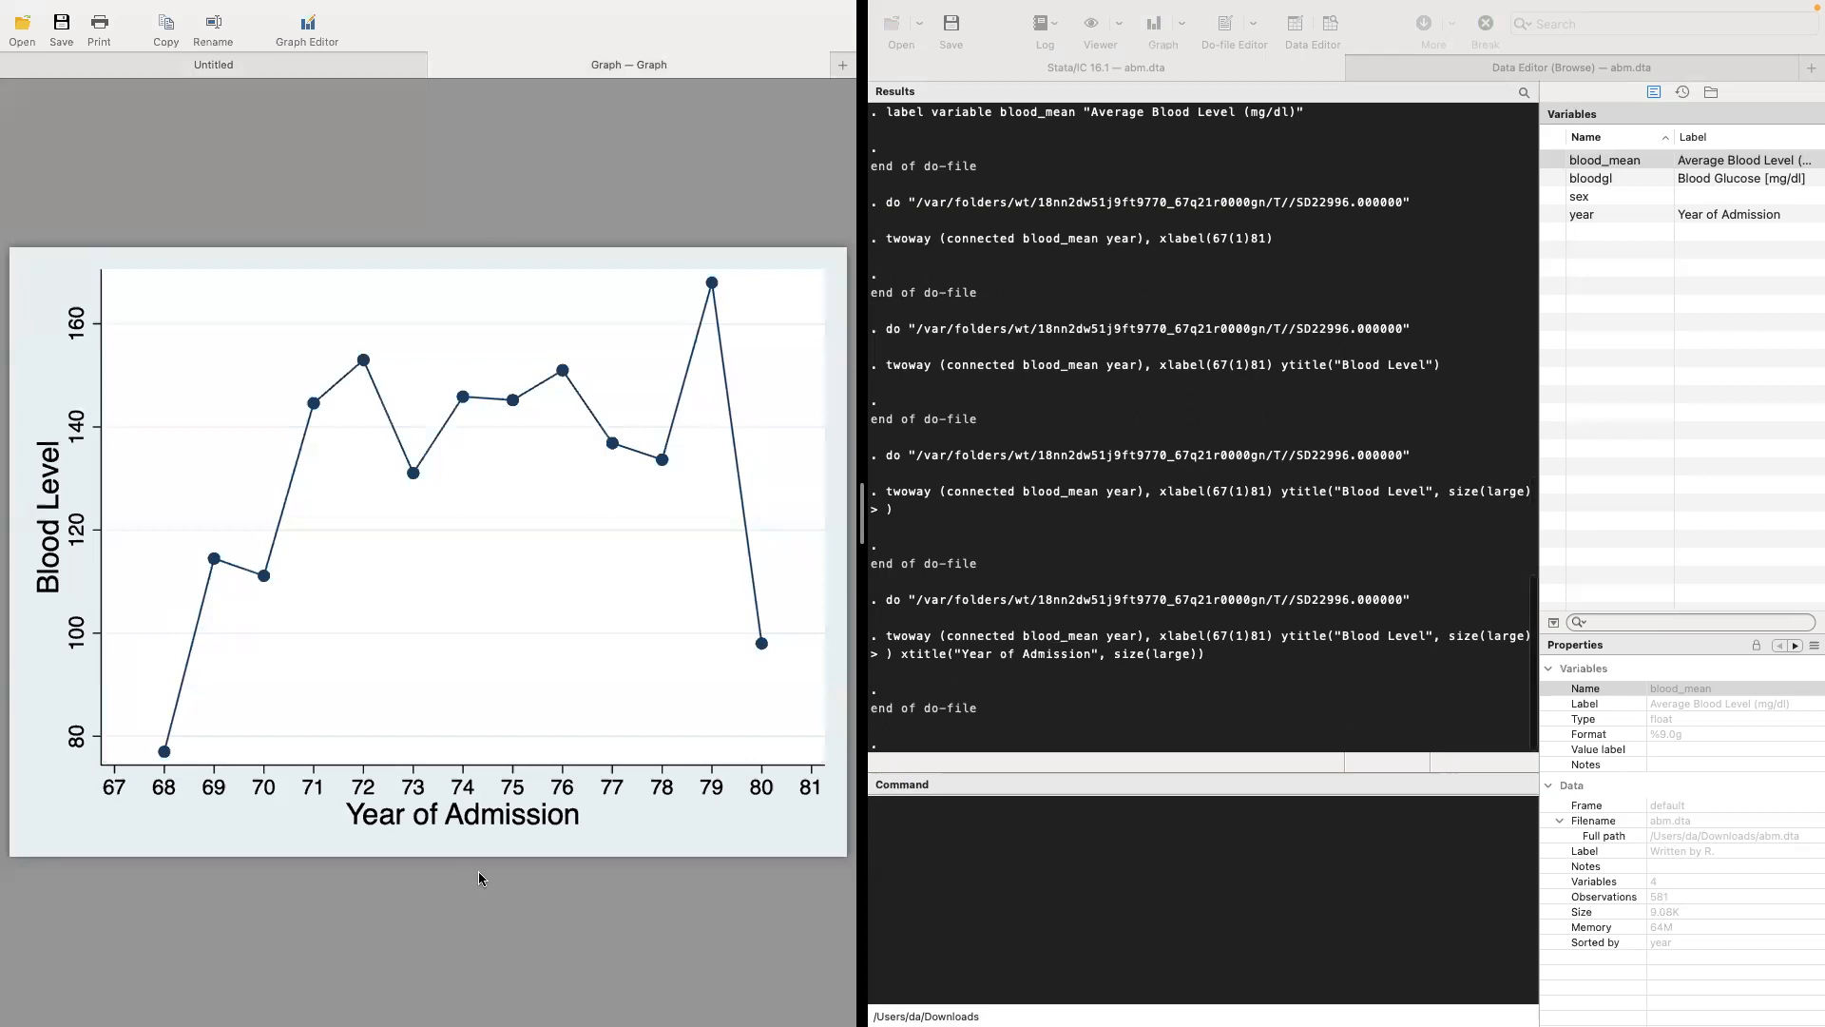
Step: Return to the do-file and insert two blank lines below the twoway command
{"action": "mouse_move", "coordinate": [218, 3]}
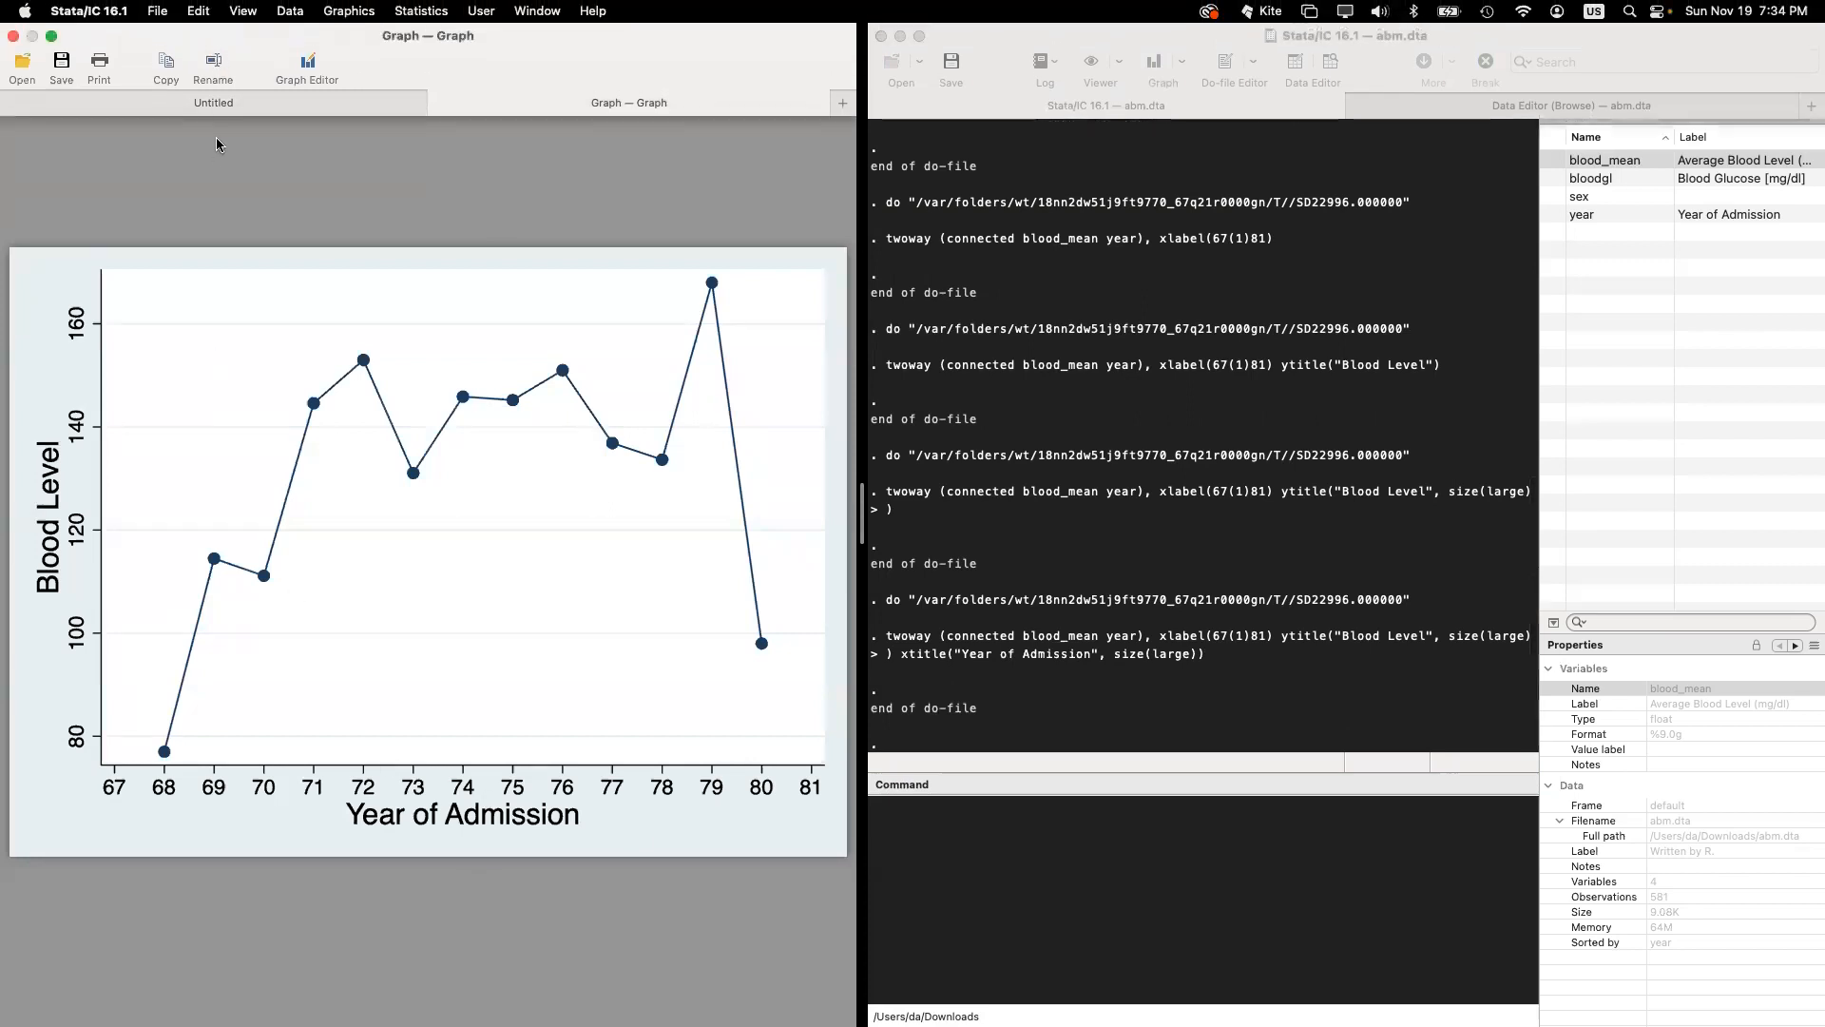
{"action": "left_click", "coordinate": [239, 101]}
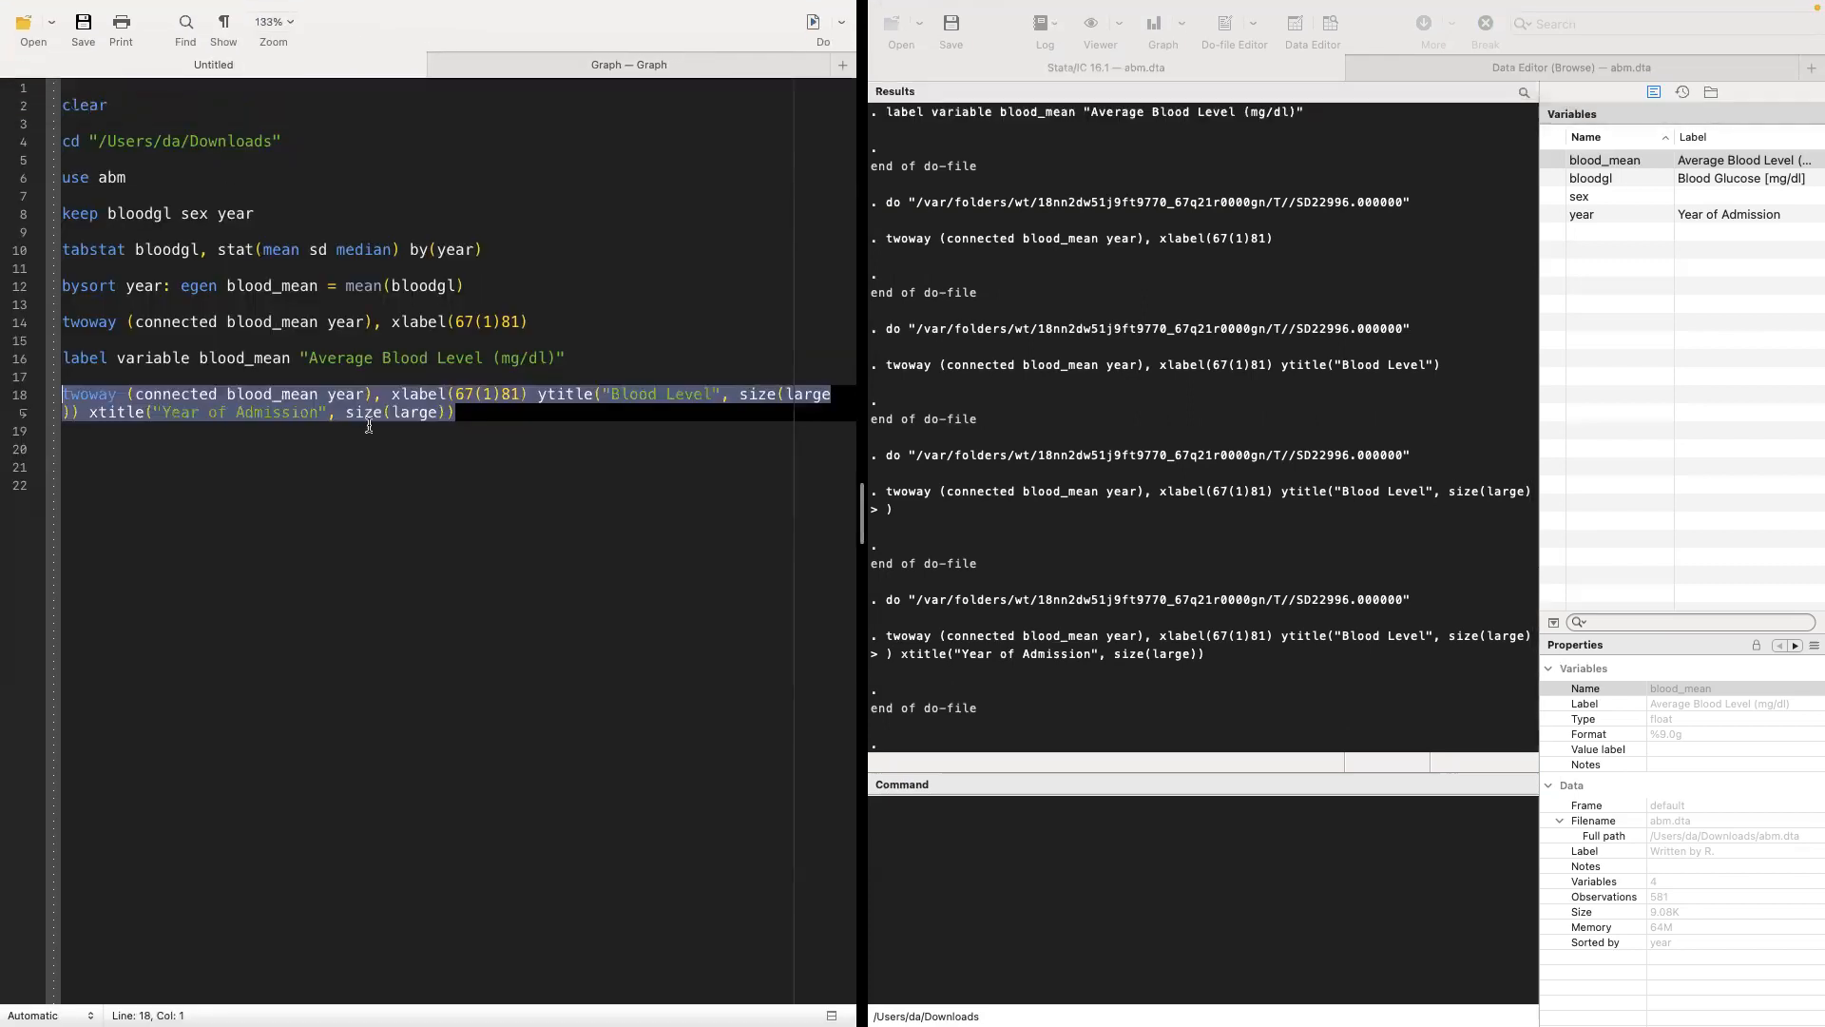
{"action": "left_click", "coordinate": [473, 425]}
{"action": "key", "text": "Return"}
{"action": "key", "text": "Return"}
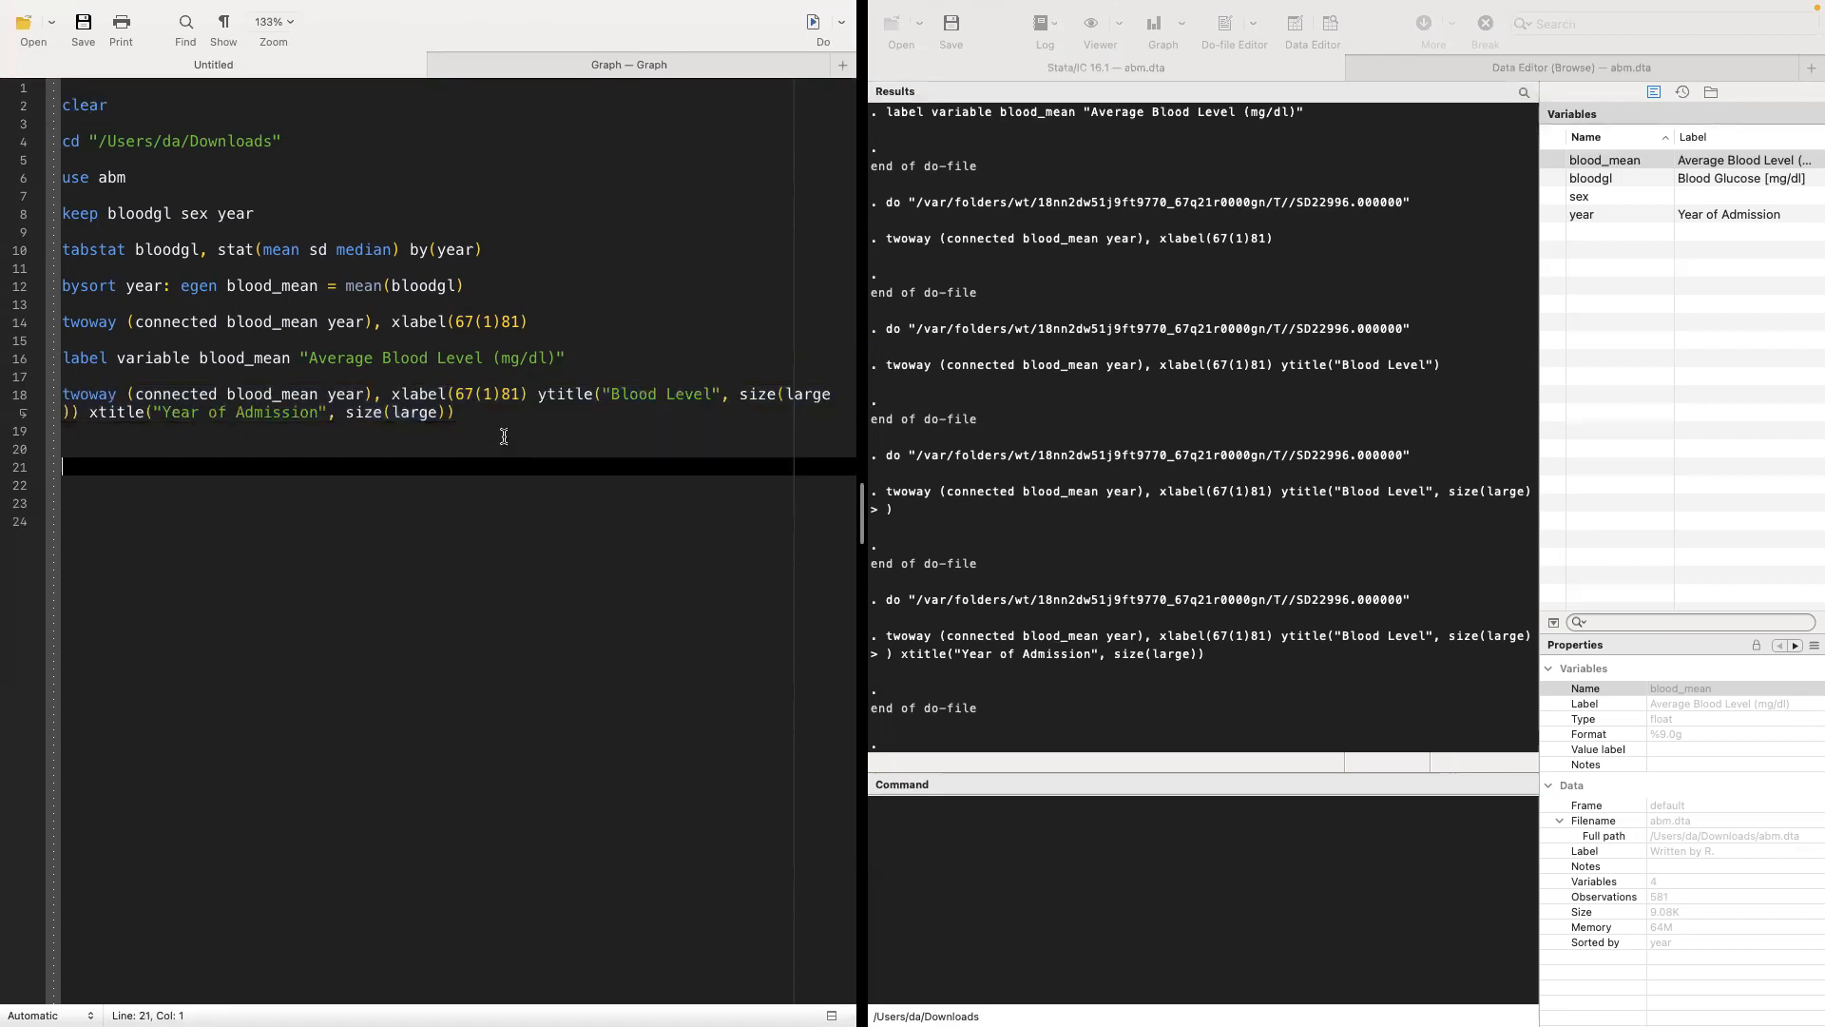
{"action": "left_click", "coordinate": [63, 395]}
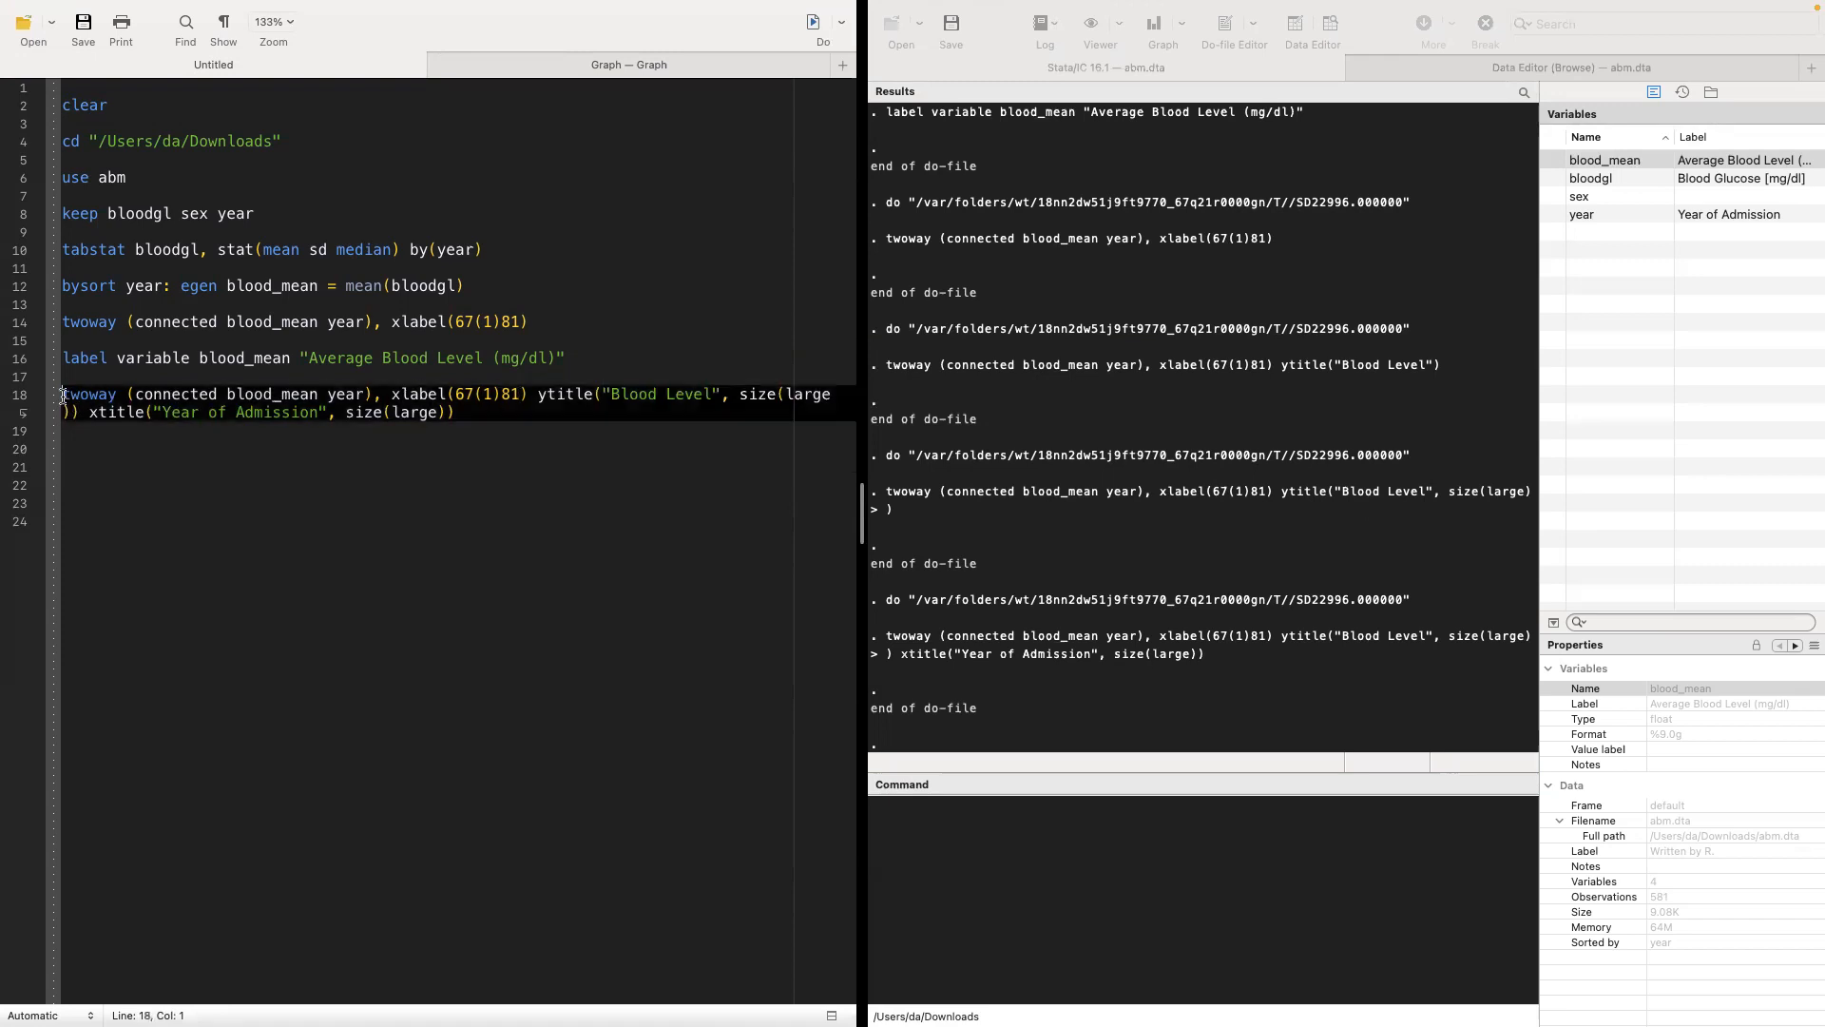
{"action": "left_click_drag", "start_coordinate": [64, 398], "coordinate": [450, 418]}
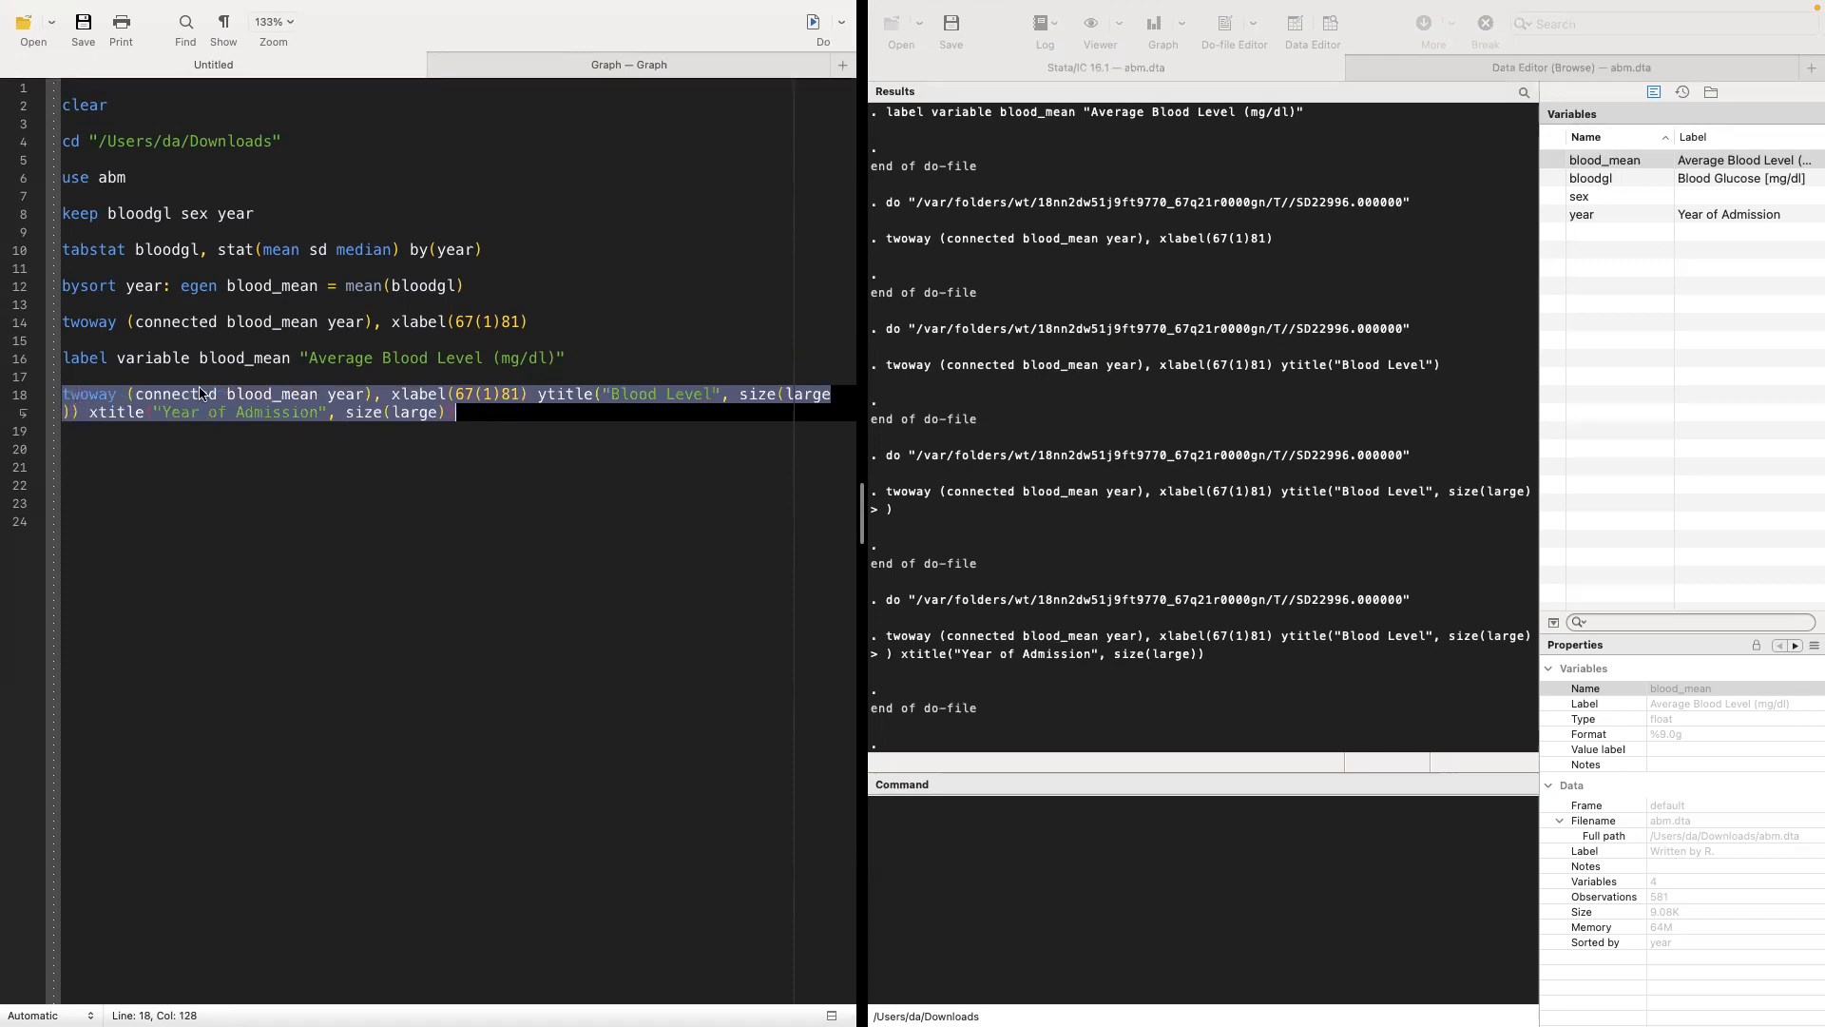
{"action": "left_click", "coordinate": [98, 414]}
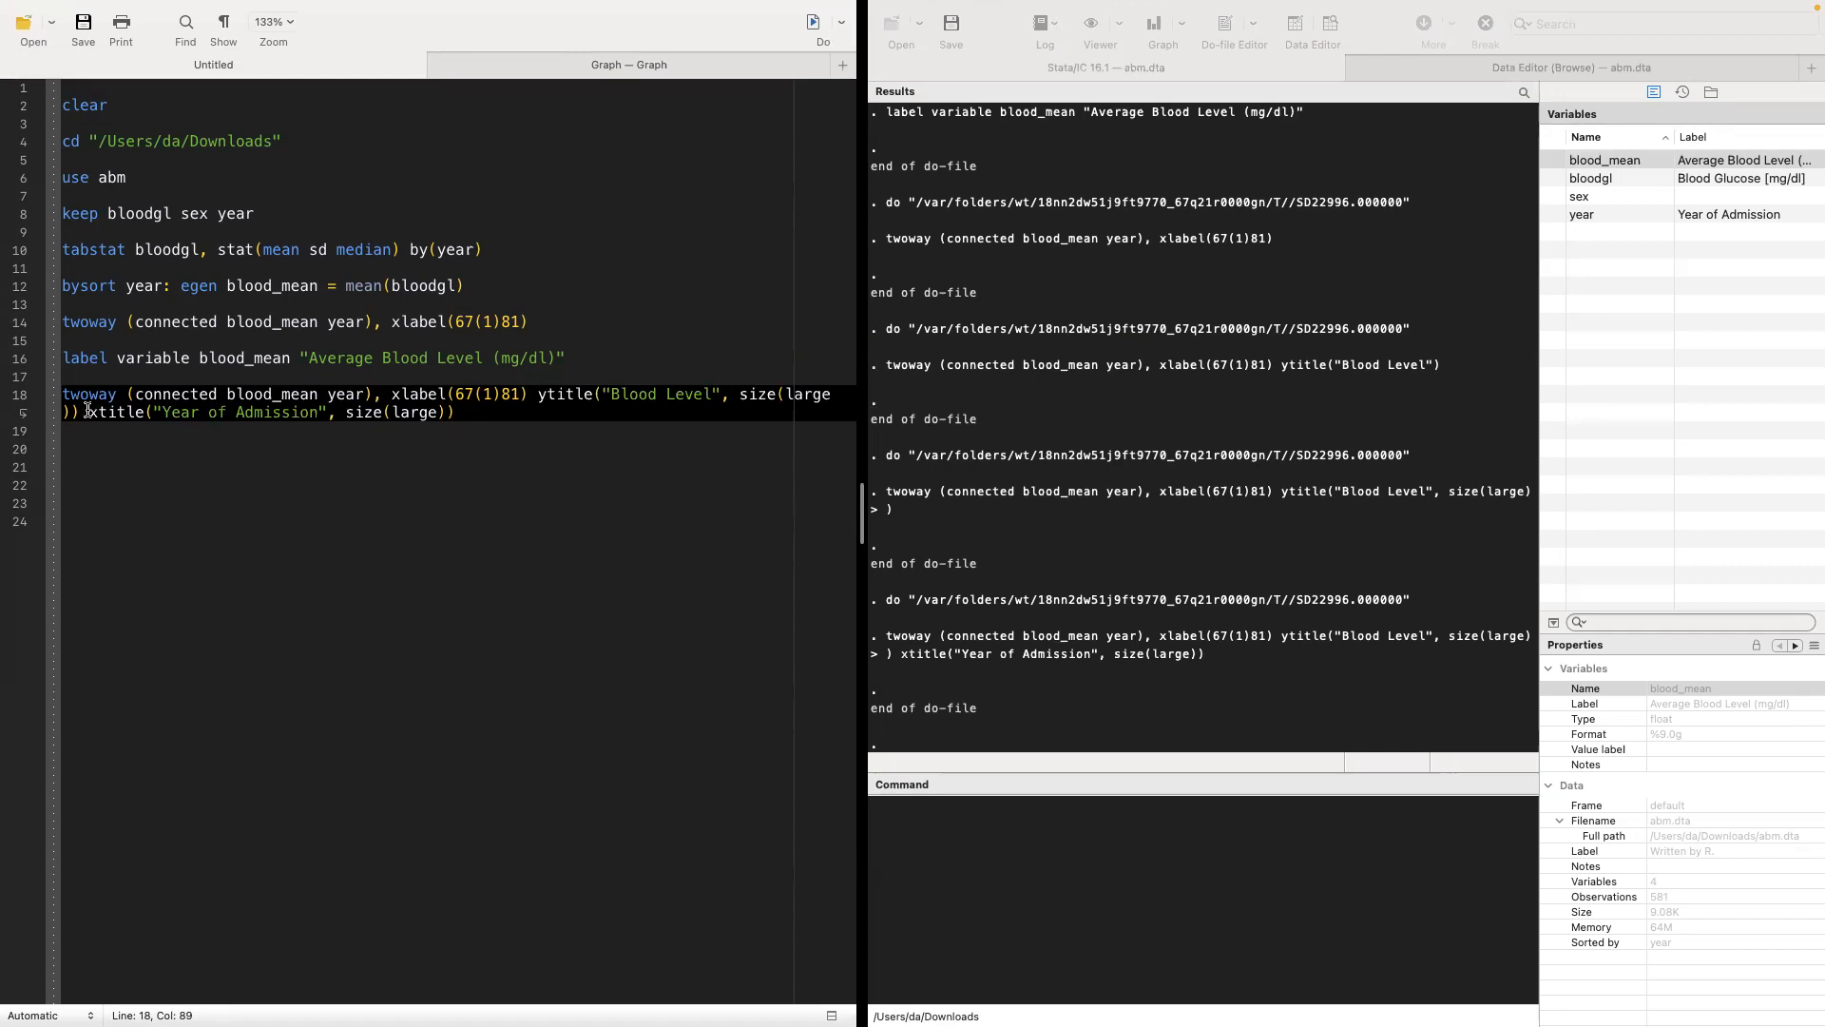
{"action": "left_click_drag", "start_coordinate": [464, 412], "coordinate": [41, 407]}
{"action": "left_click", "coordinate": [91, 441]}
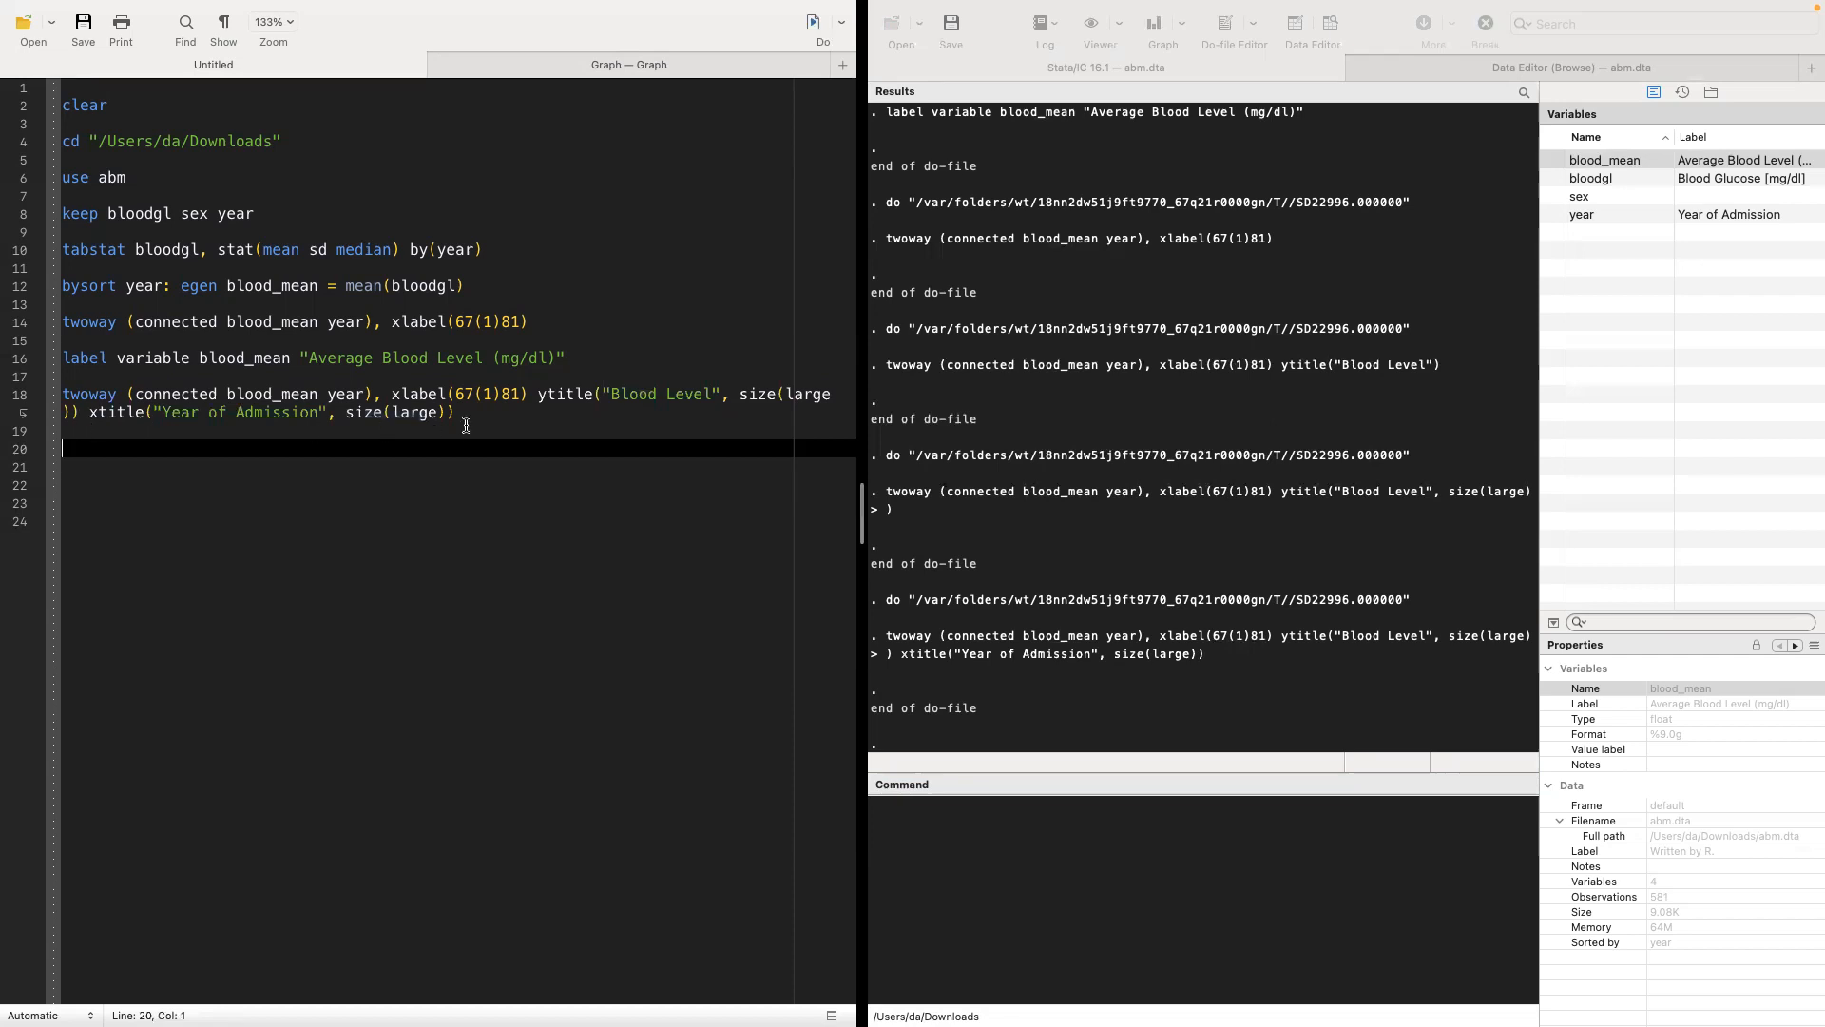
{"action": "left_click", "coordinate": [97, 418]}
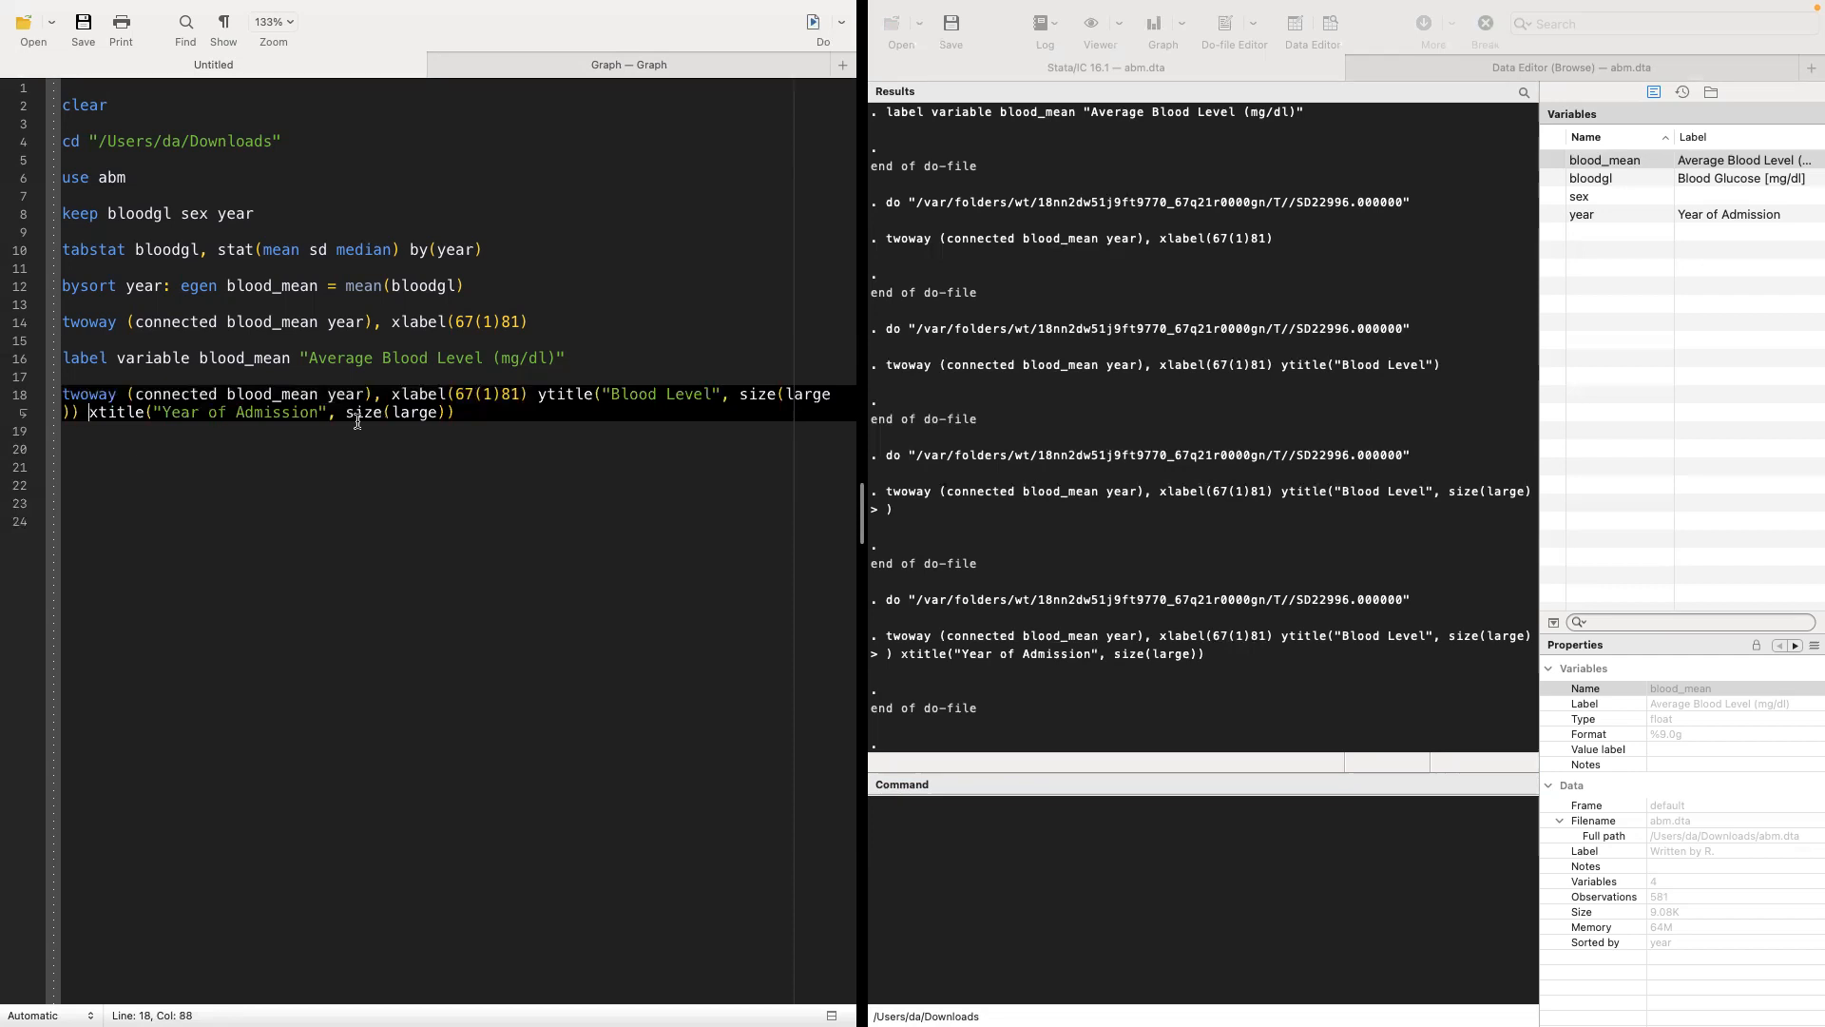
Step: Split the twoway command onto a second line before ytitle with the /// continuation marker and run both lines
{"action": "left_click", "coordinate": [536, 395]}
{"action": "type", "text": "///"}
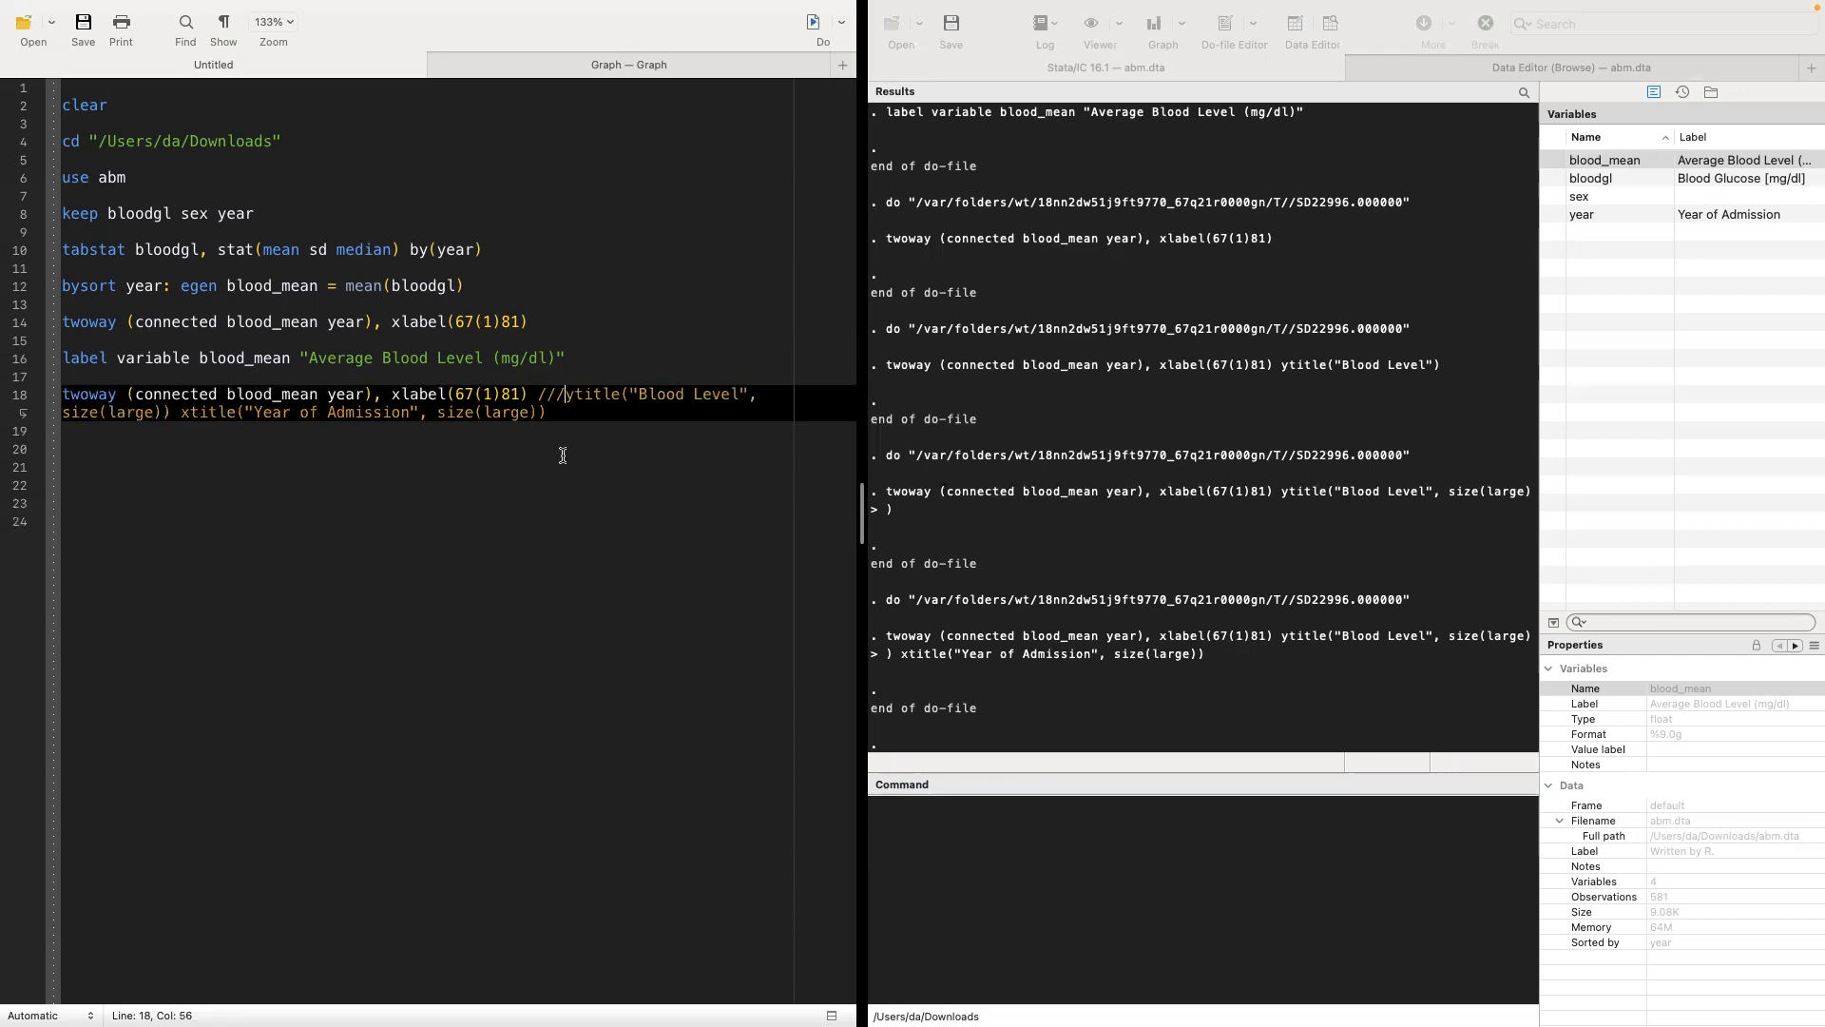
{"action": "key", "text": "Return"}
{"action": "key", "text": "Left"}
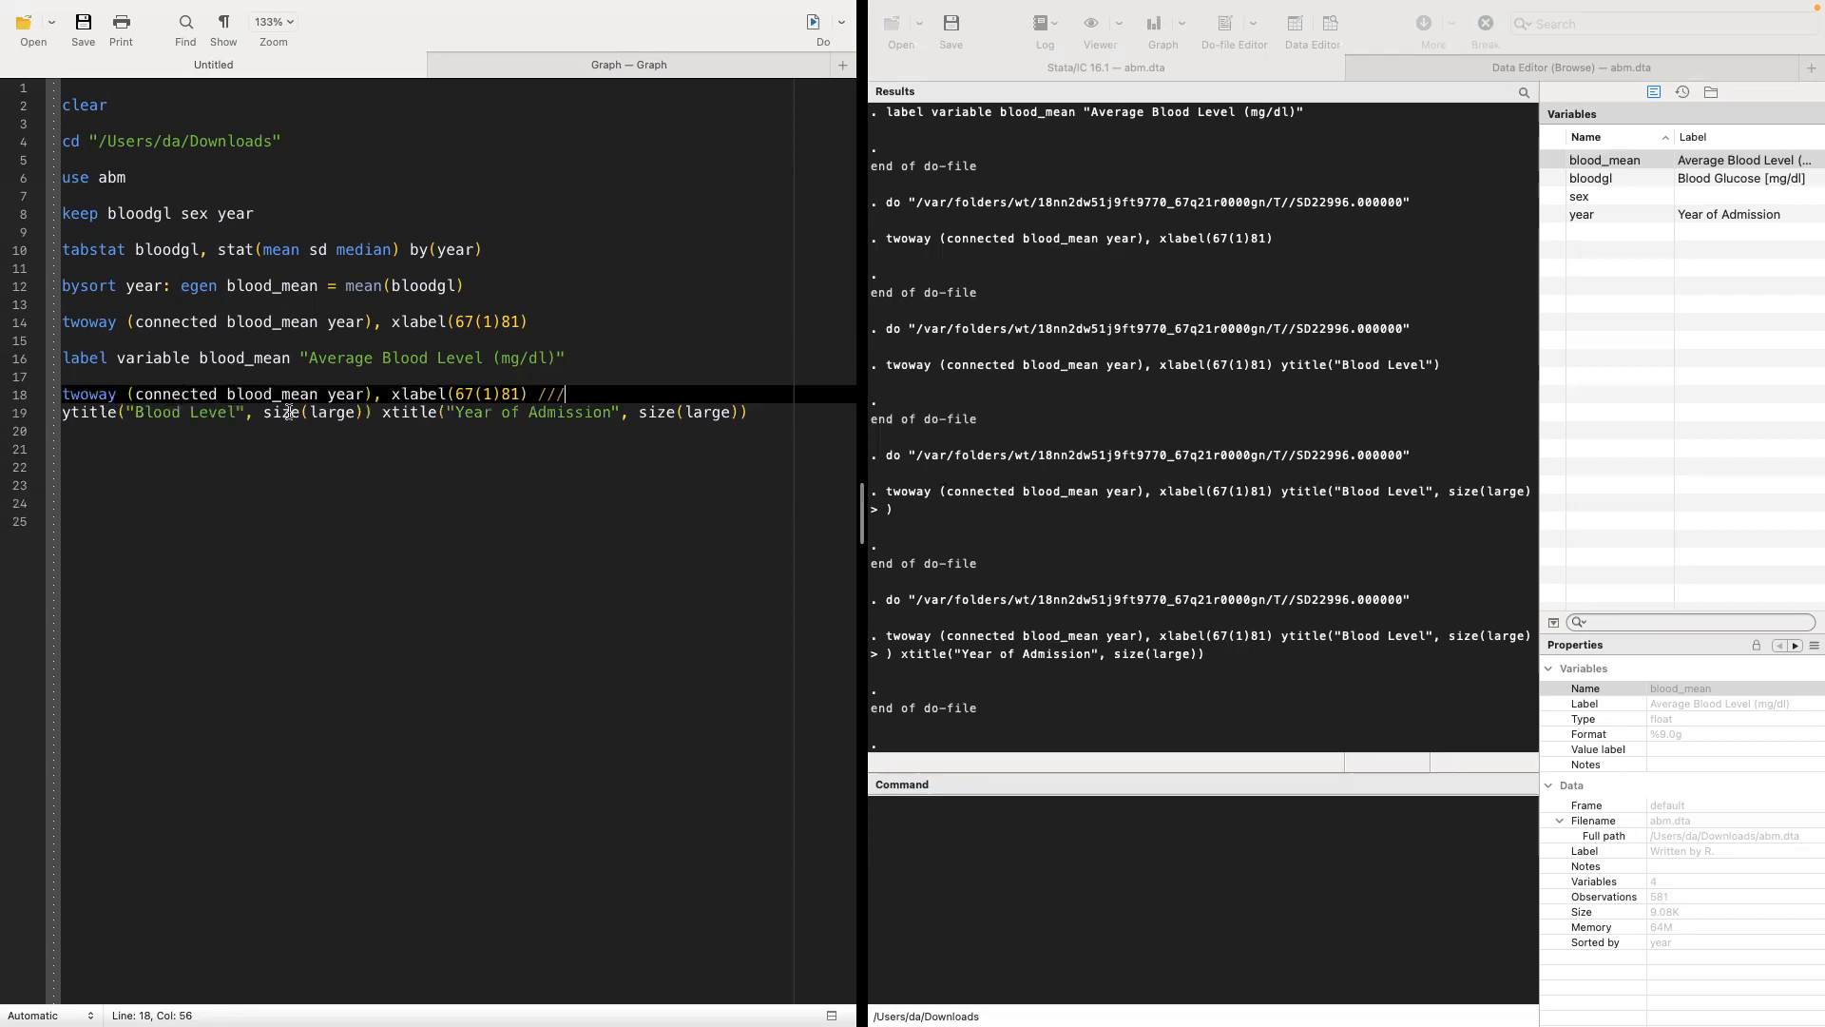
{"action": "left_click_drag", "start_coordinate": [65, 411], "coordinate": [725, 423]}
{"action": "left_click", "coordinate": [321, 432]}
{"action": "key", "text": "shift+Up"}
{"action": "key", "text": "shift+Up"}
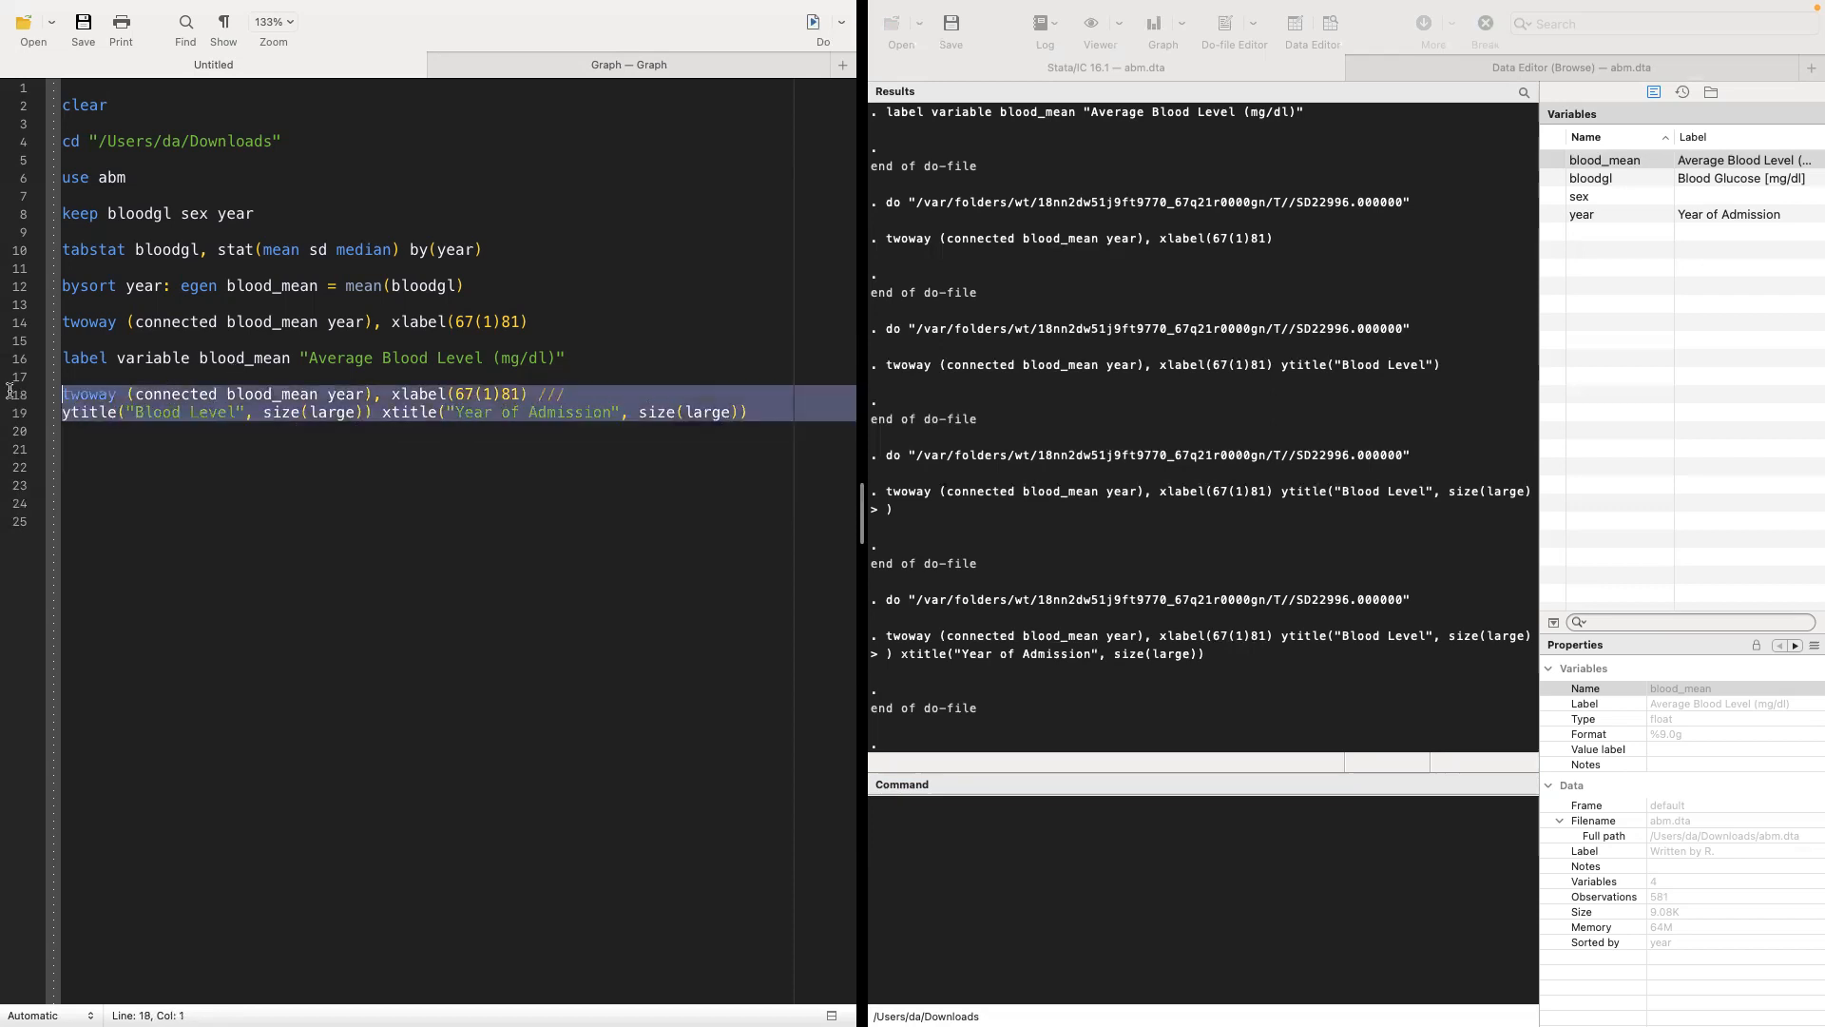
{"action": "left_click", "coordinate": [808, 65]}
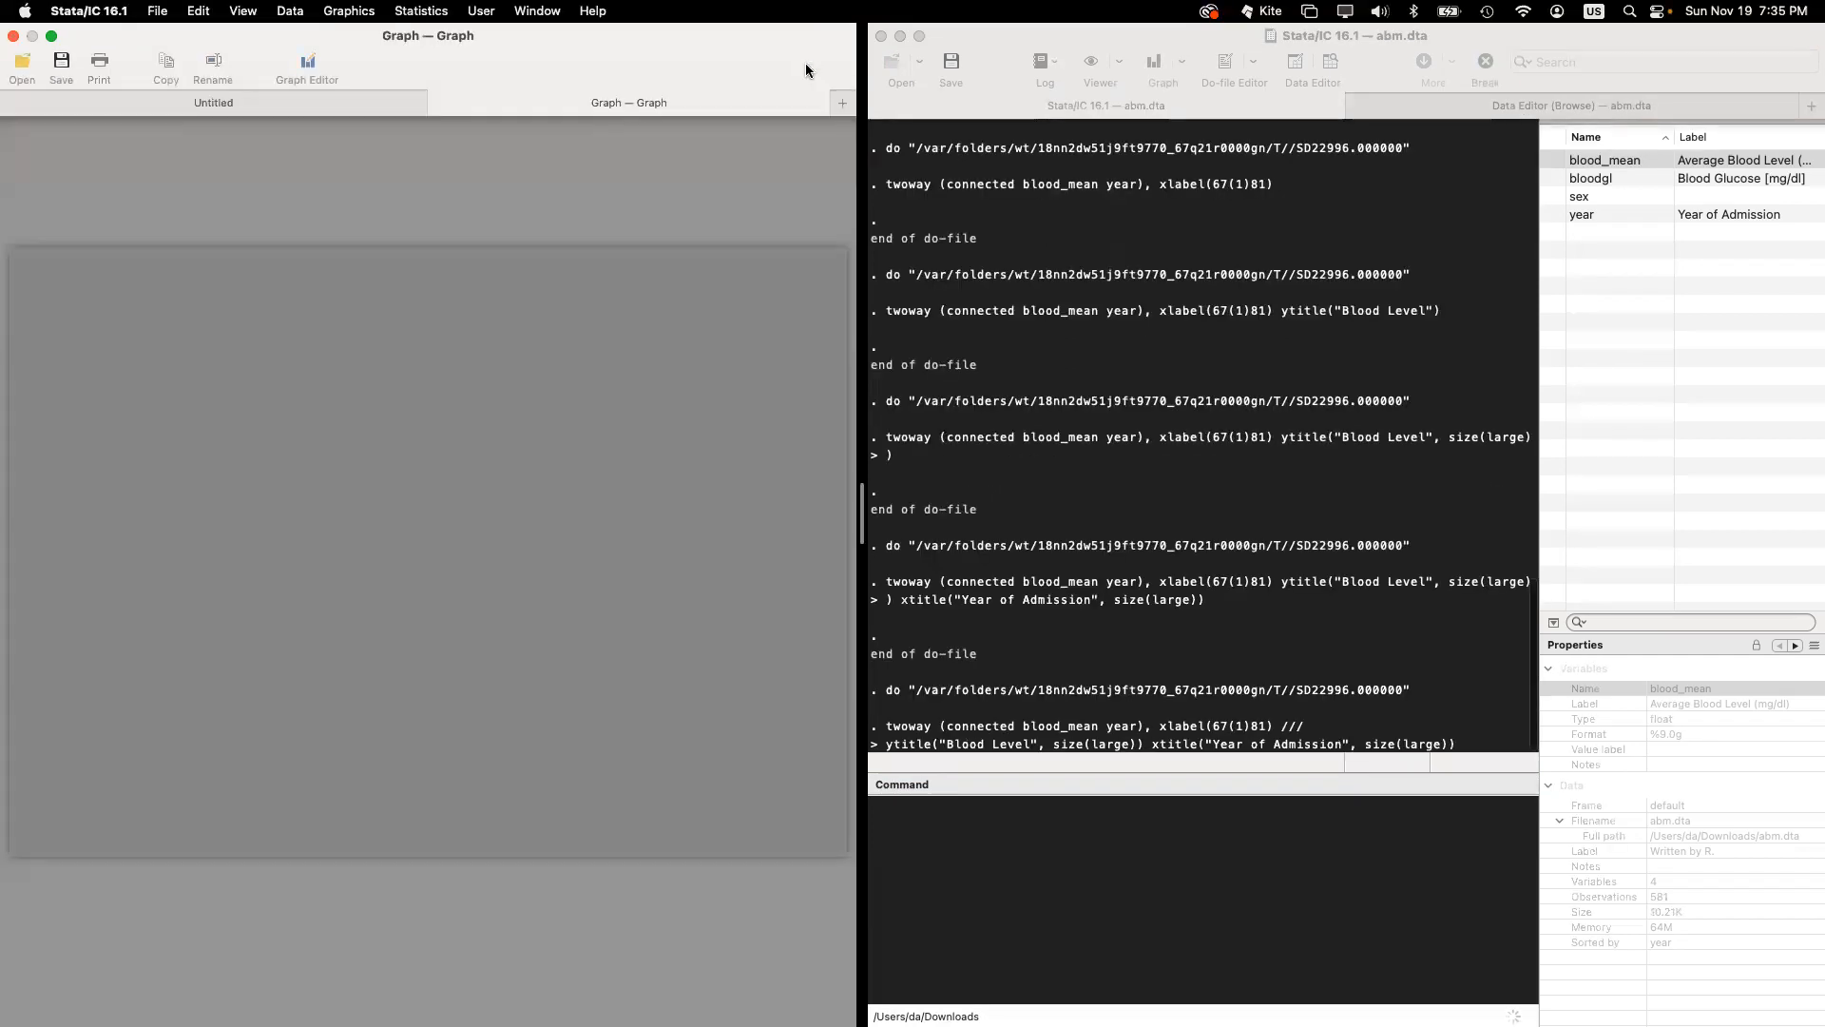
Step: Try running the two-line twoway command with the /// continuation marker removed from line 18
{"action": "left_click", "coordinate": [374, 60]}
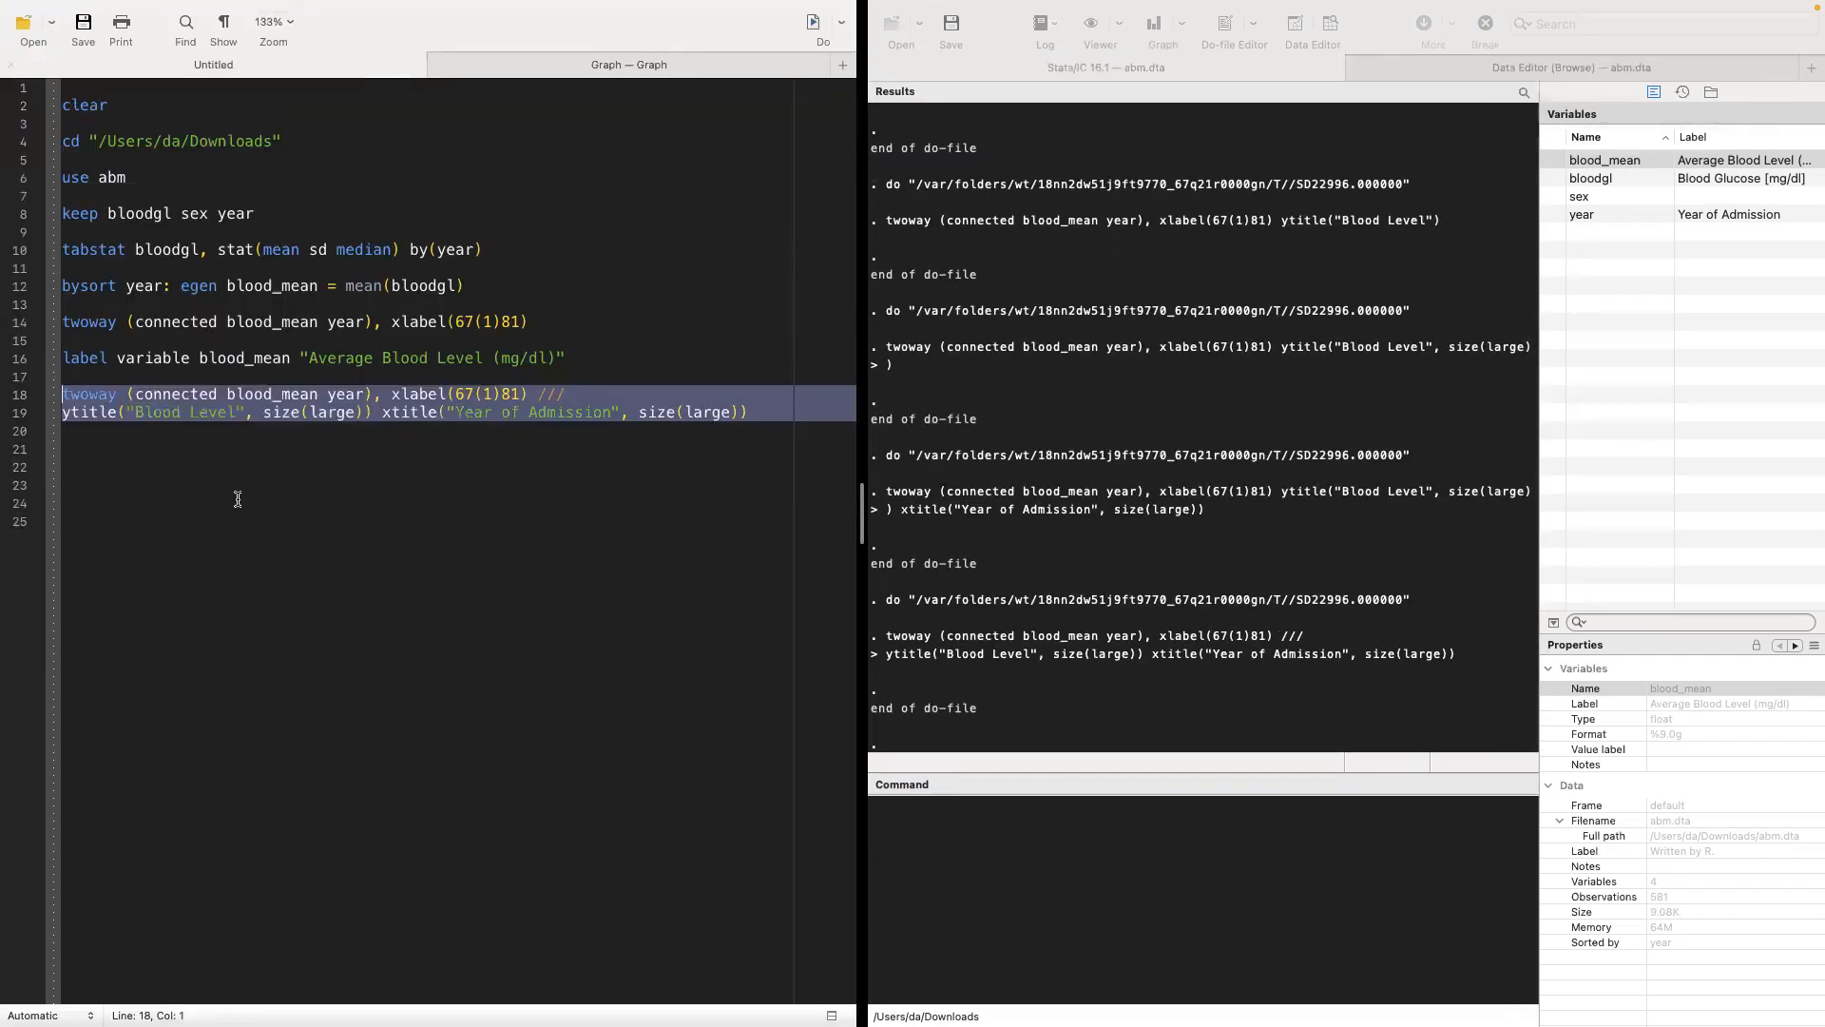
{"action": "left_click", "coordinate": [617, 390]}
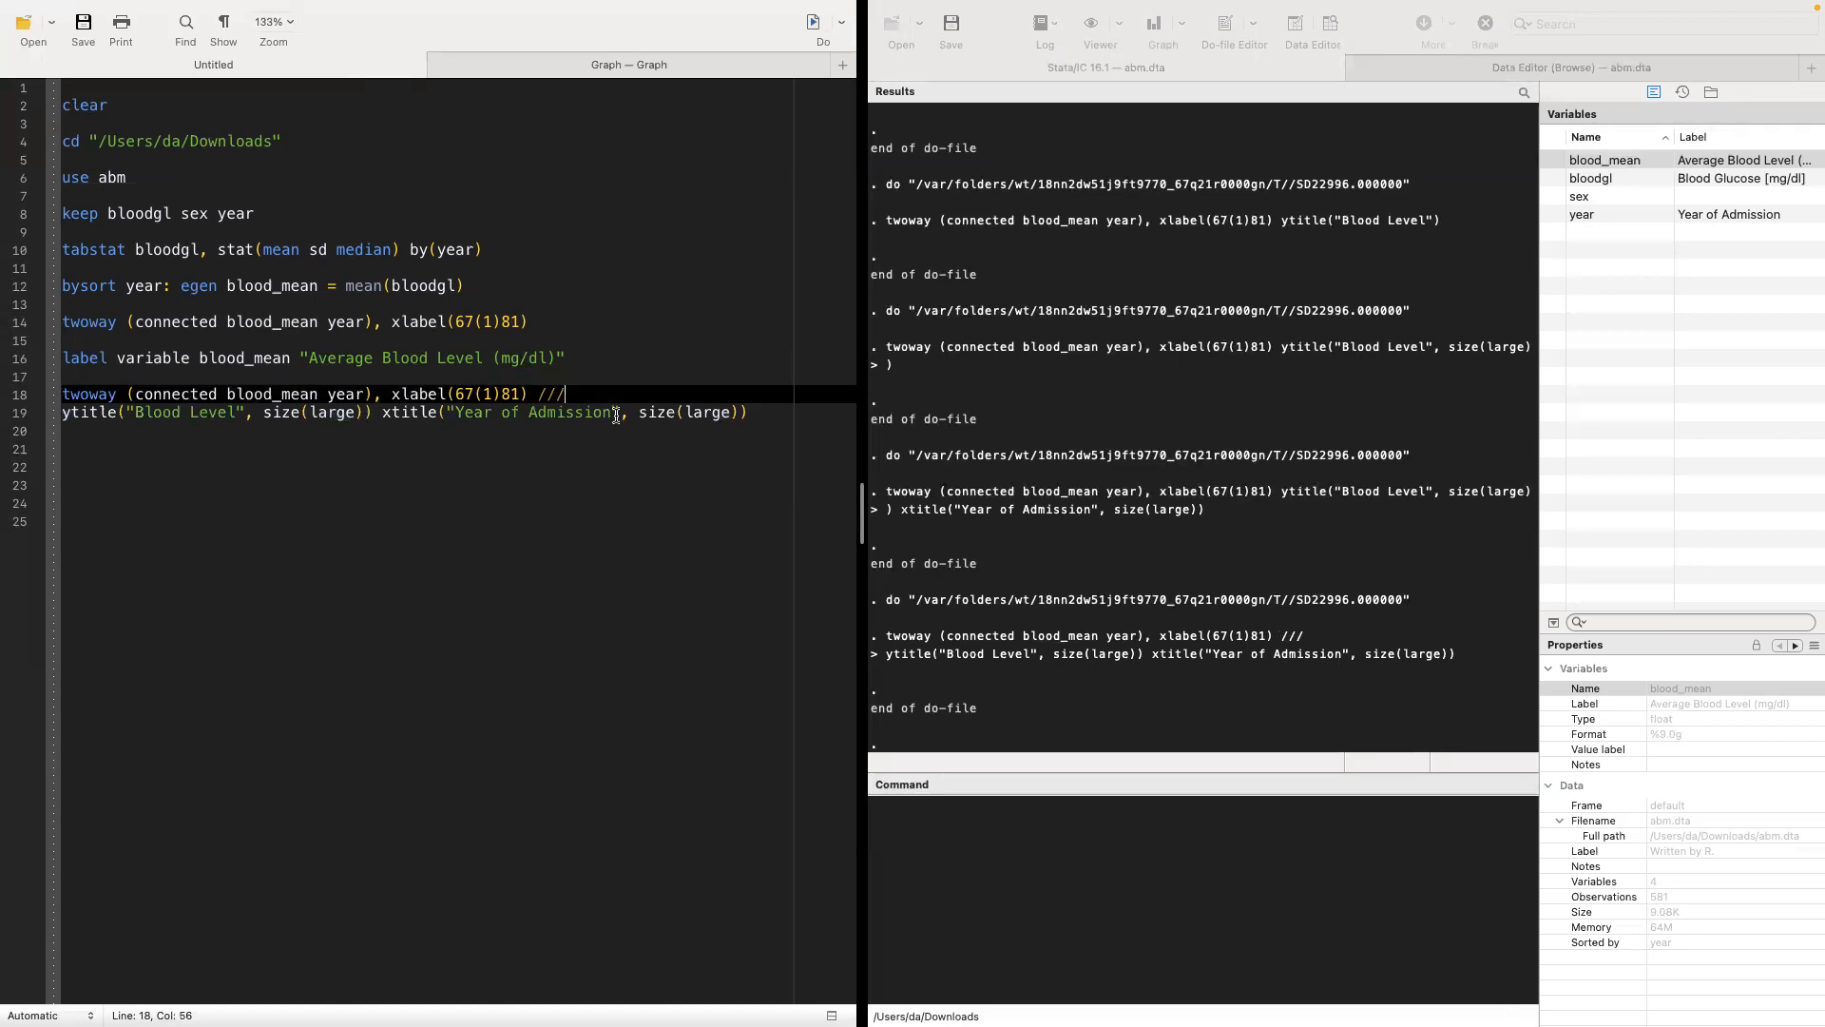
{"action": "key", "text": "BackSpace"}
{"action": "key", "text": "BackSpace"}
{"action": "triple_click", "coordinate": [91, 419]}
{"action": "key", "text": "shift+Up"}
{"action": "left_click", "coordinate": [813, 23]}
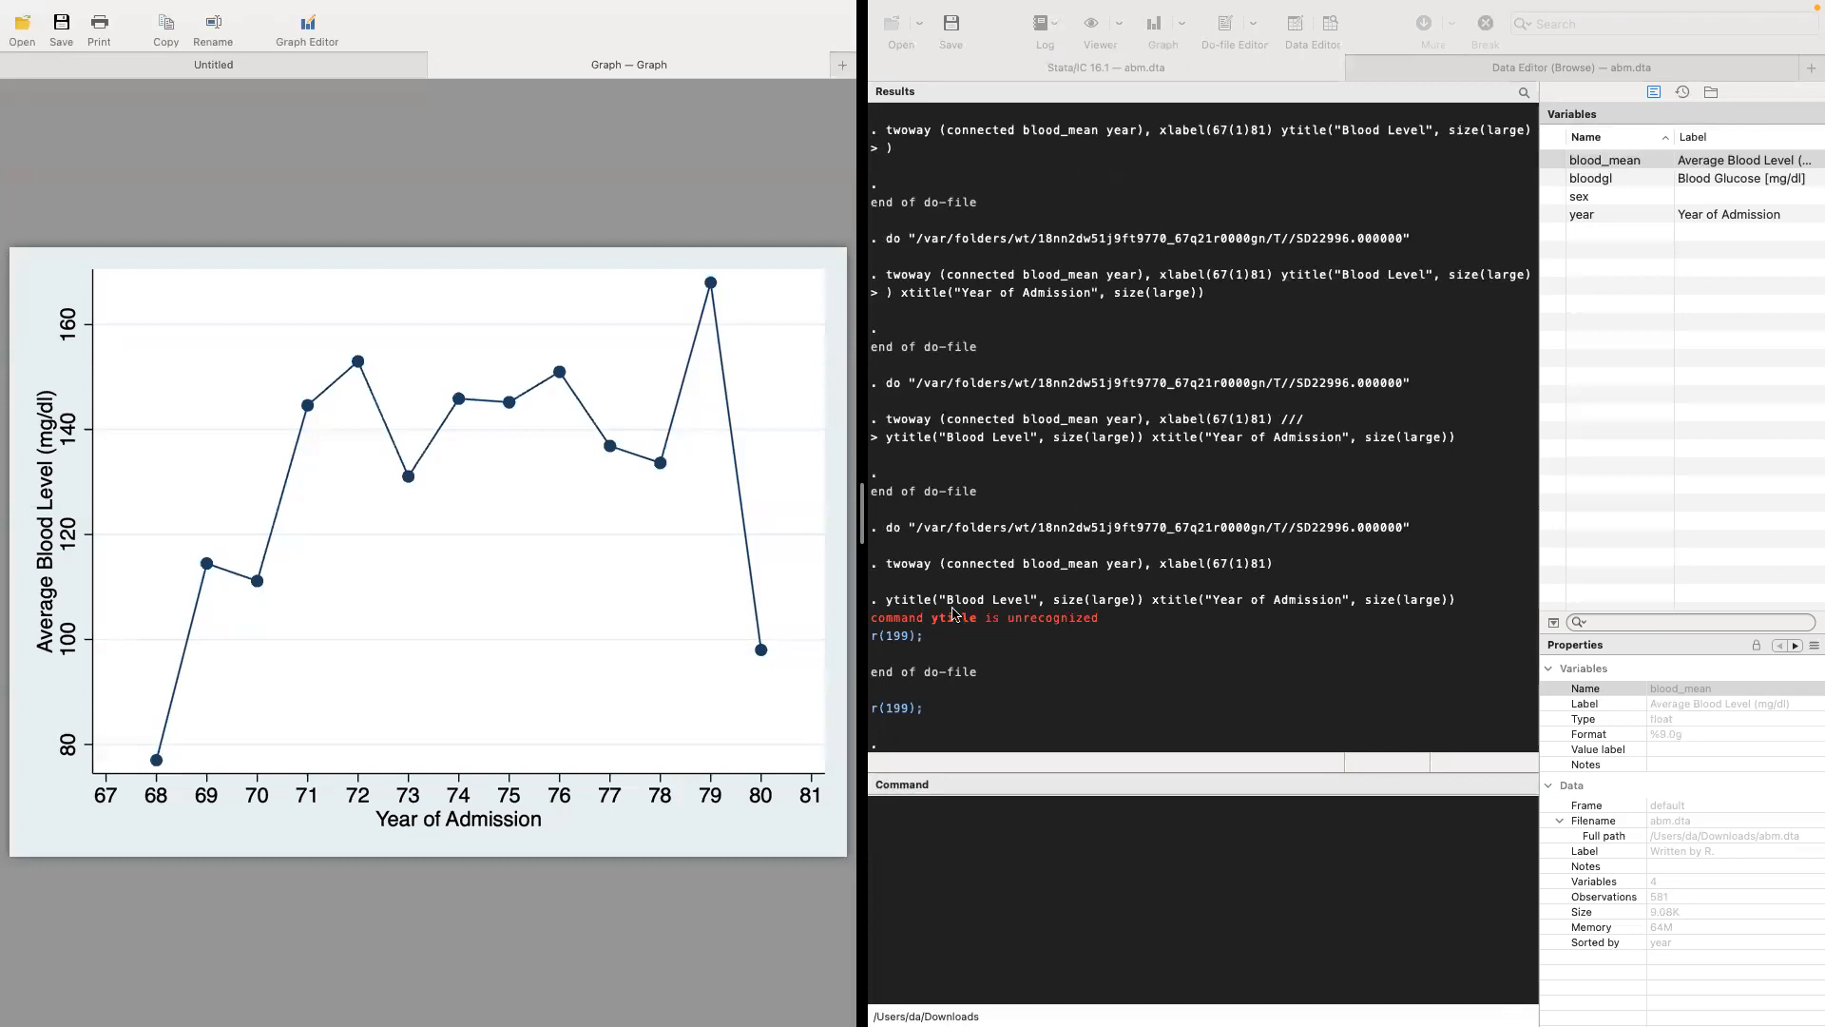
Step: Put /// directly after xlabel(67(1)81) on line 18 with no space before it and run the two-line command
{"action": "left_click", "coordinate": [257, 63]}
{"action": "left_click", "coordinate": [95, 424]}
{"action": "left_click", "coordinate": [565, 390]}
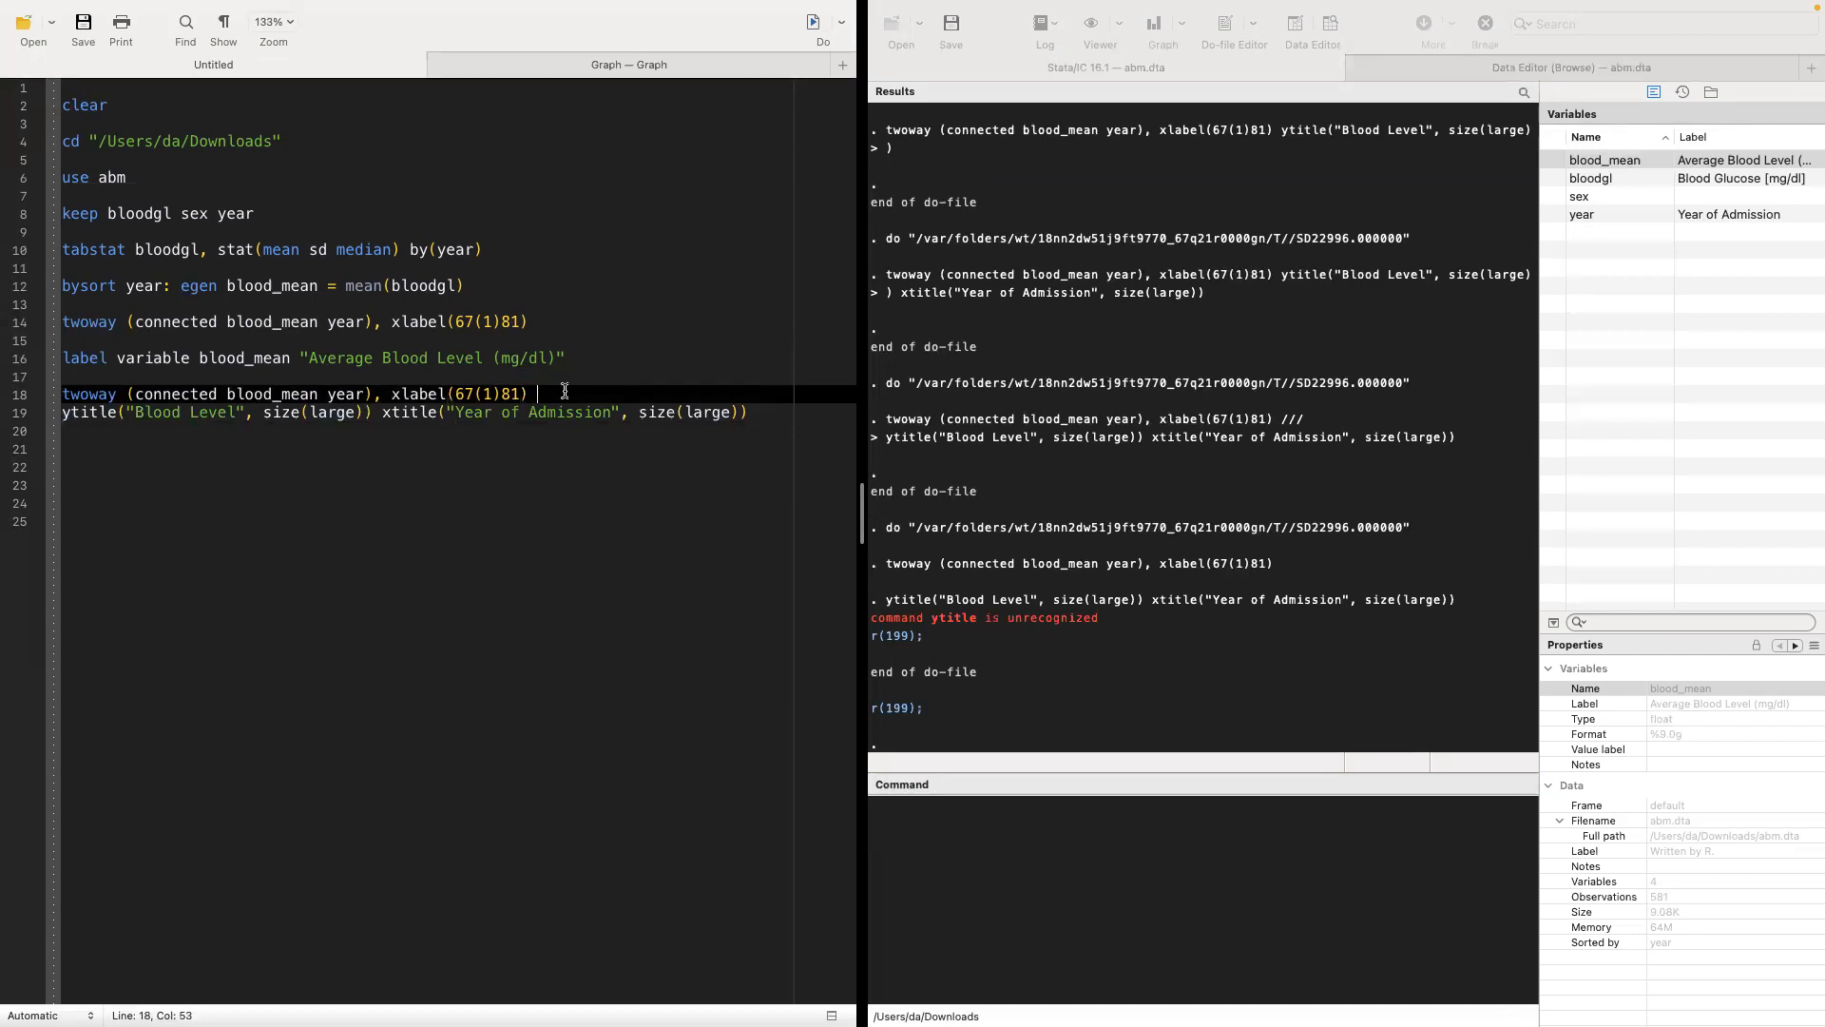
{"action": "key", "text": "BackSpace"}
{"action": "type", "text": "///"}
{"action": "left_click_drag", "start_coordinate": [500, 377], "coordinate": [763, 426]}
{"action": "left_click", "coordinate": [814, 24]}
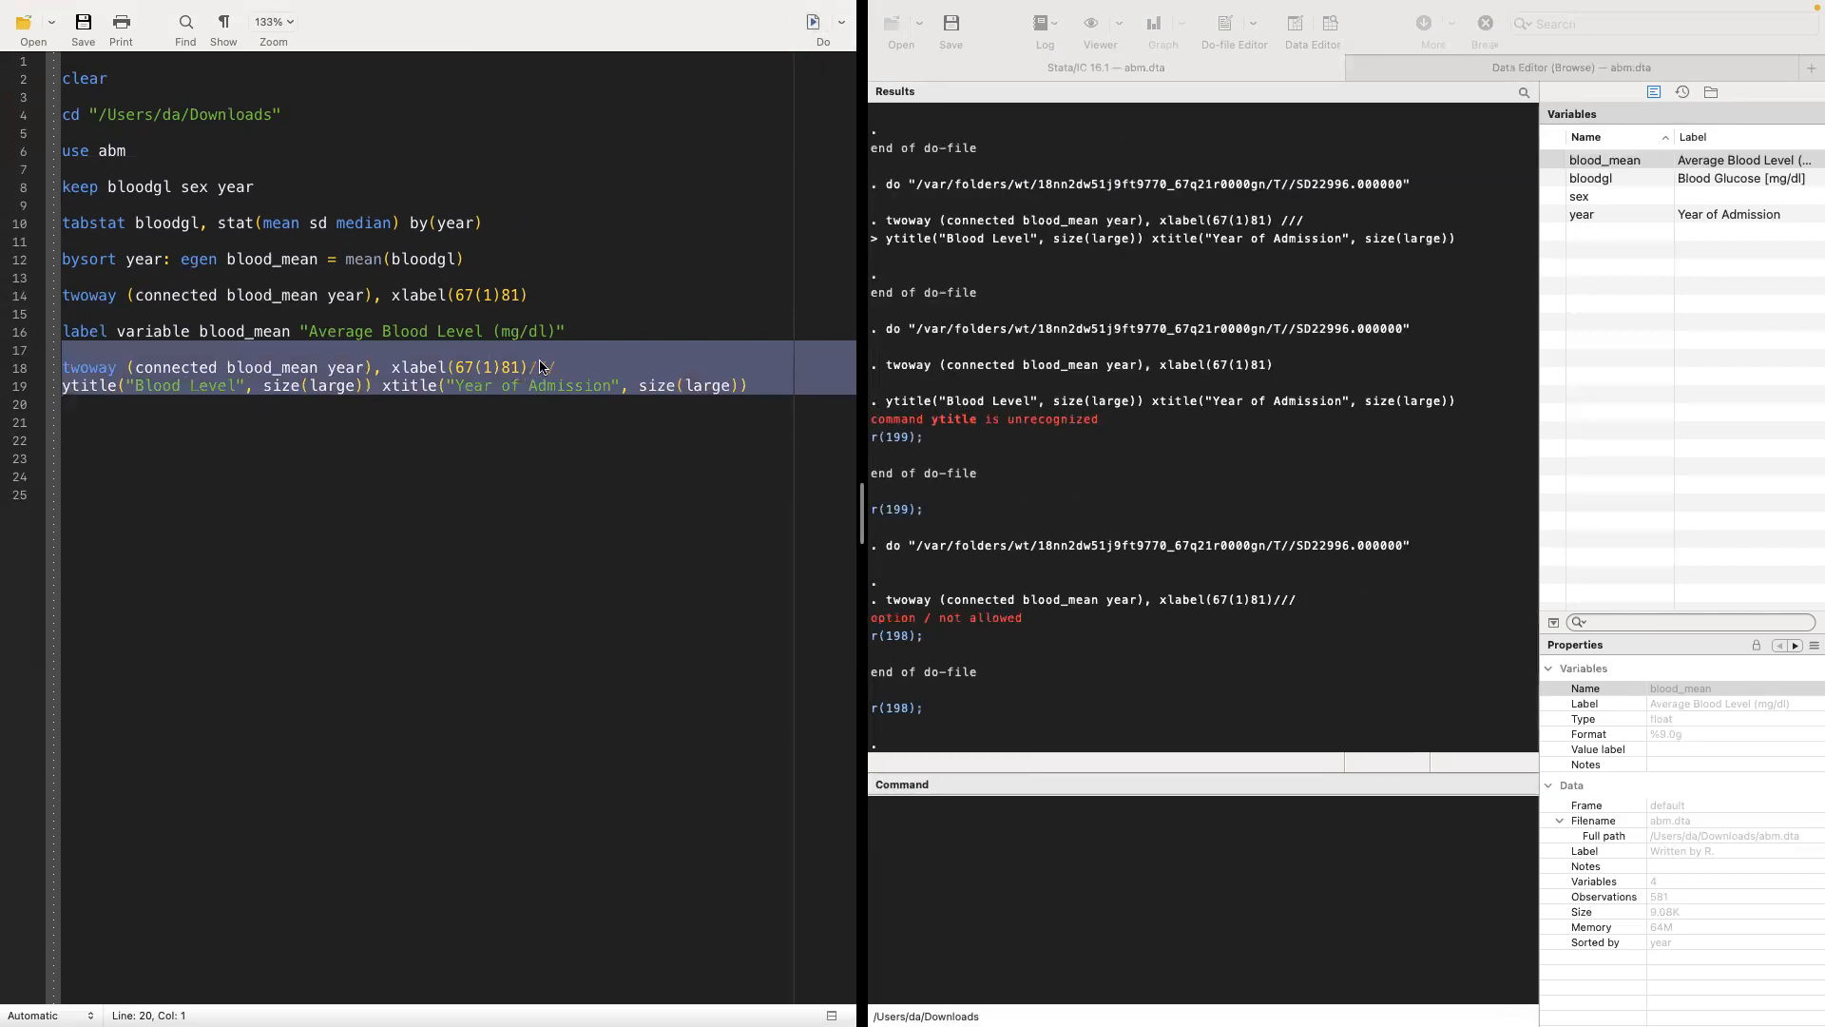
Step: Insert a space before the /// marker on line 18 and run the two-line twoway command
{"action": "left_click", "coordinate": [542, 367]}
{"action": "left_click_drag", "start_coordinate": [749, 386], "coordinate": [5, 370]}
{"action": "left_click", "coordinate": [812, 21]}
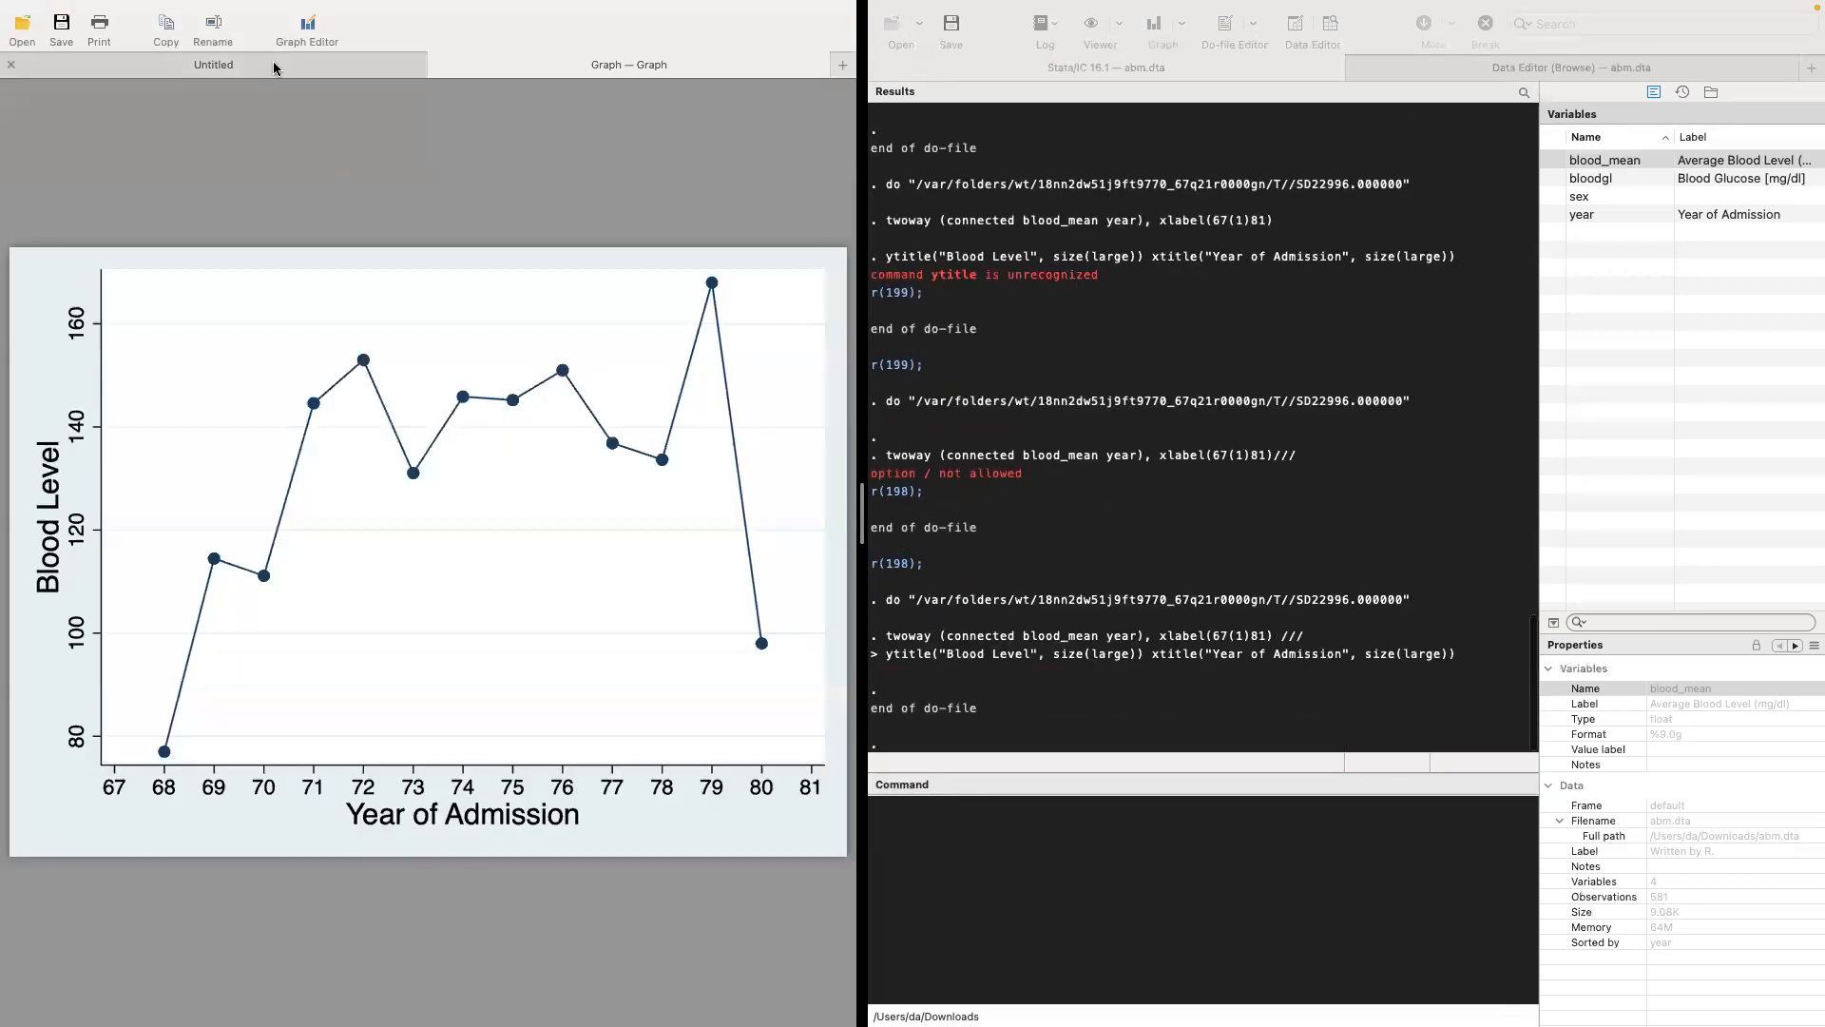
Step: Return to the do-file and insert a blank line below the two-line twoway command
{"action": "left_click", "coordinate": [272, 61]}
{"action": "left_click", "coordinate": [546, 412]}
{"action": "left_click_drag", "start_coordinate": [749, 411], "coordinate": [9, 399]}
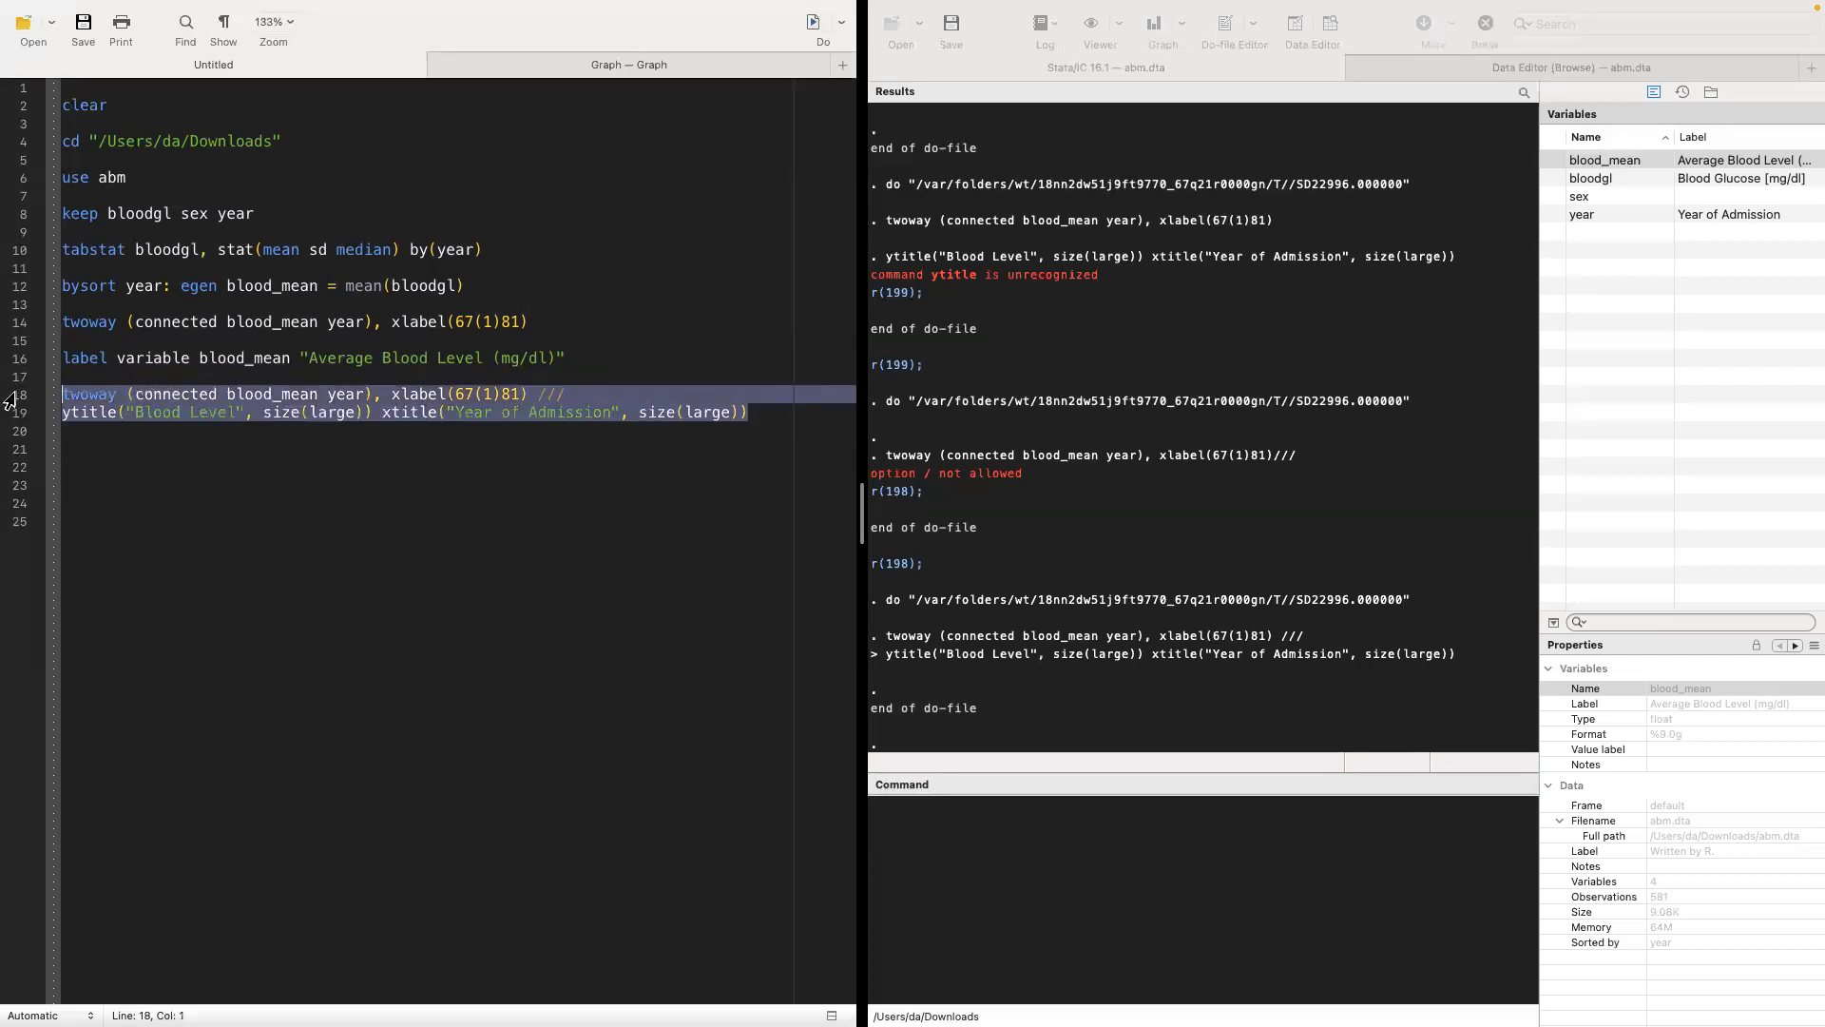
{"action": "left_click", "coordinate": [97, 434]}
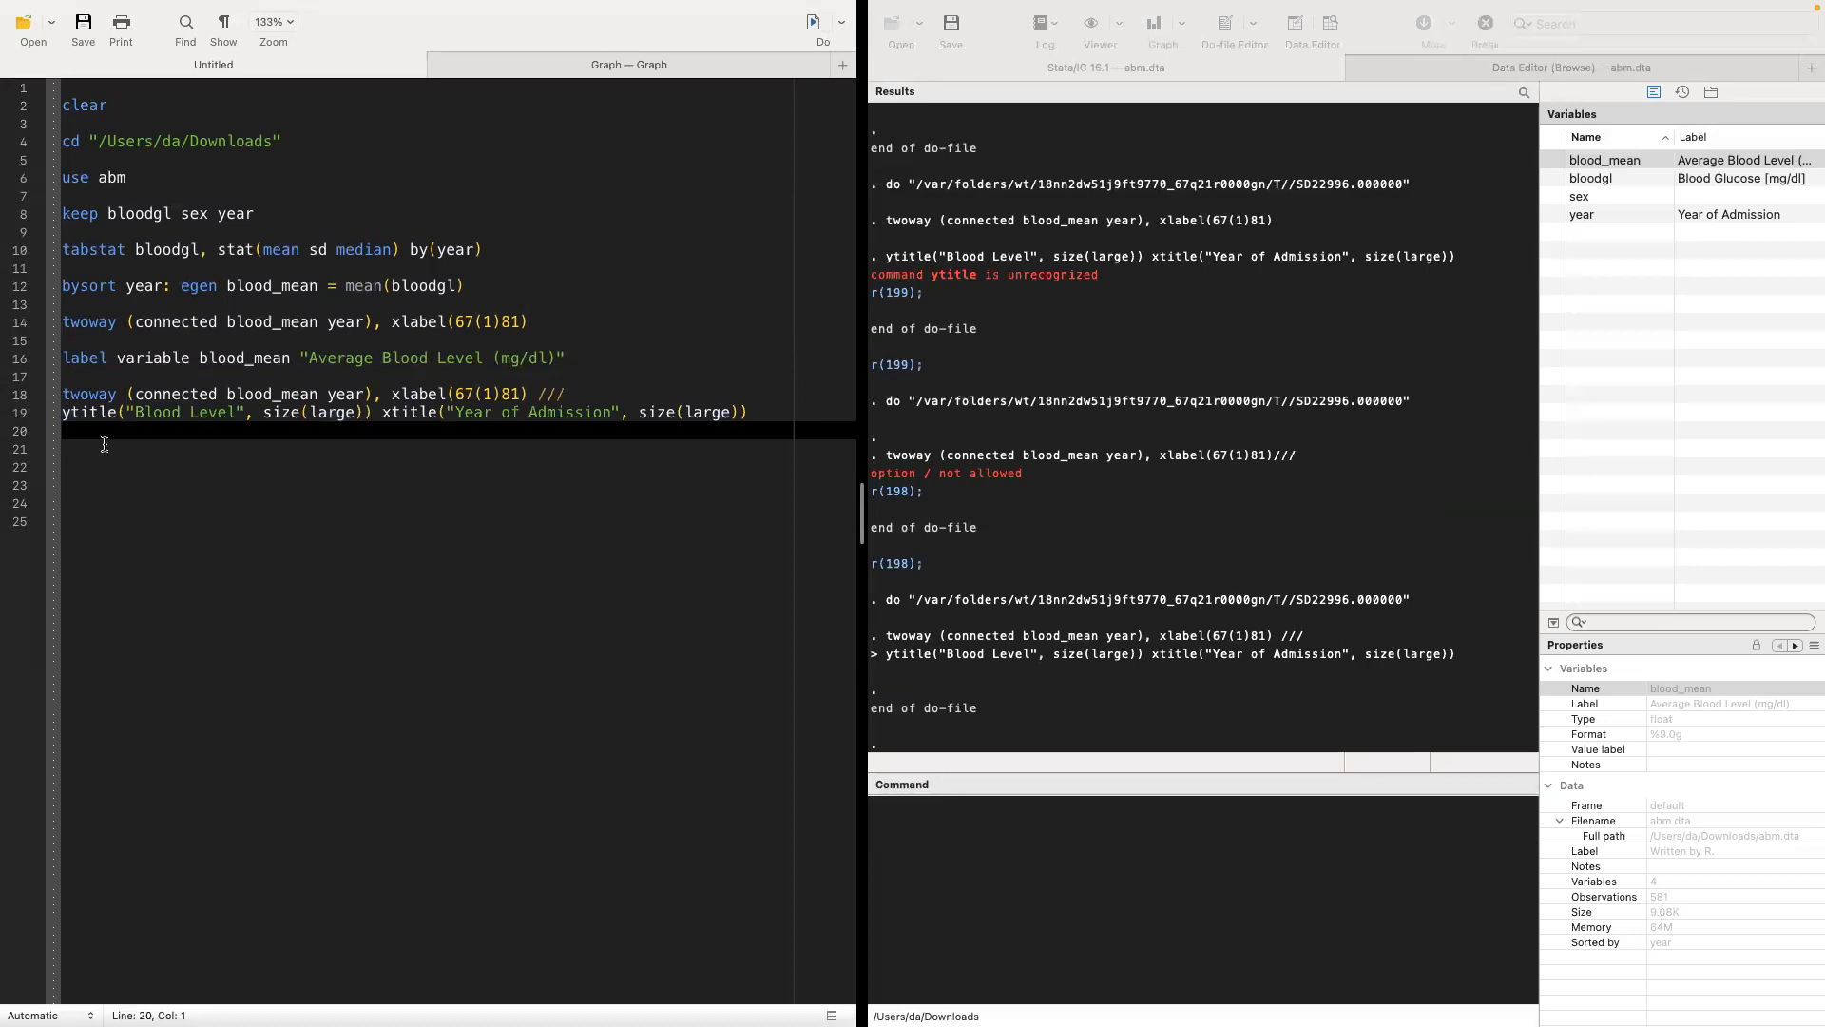
{"action": "key", "text": "Return"}
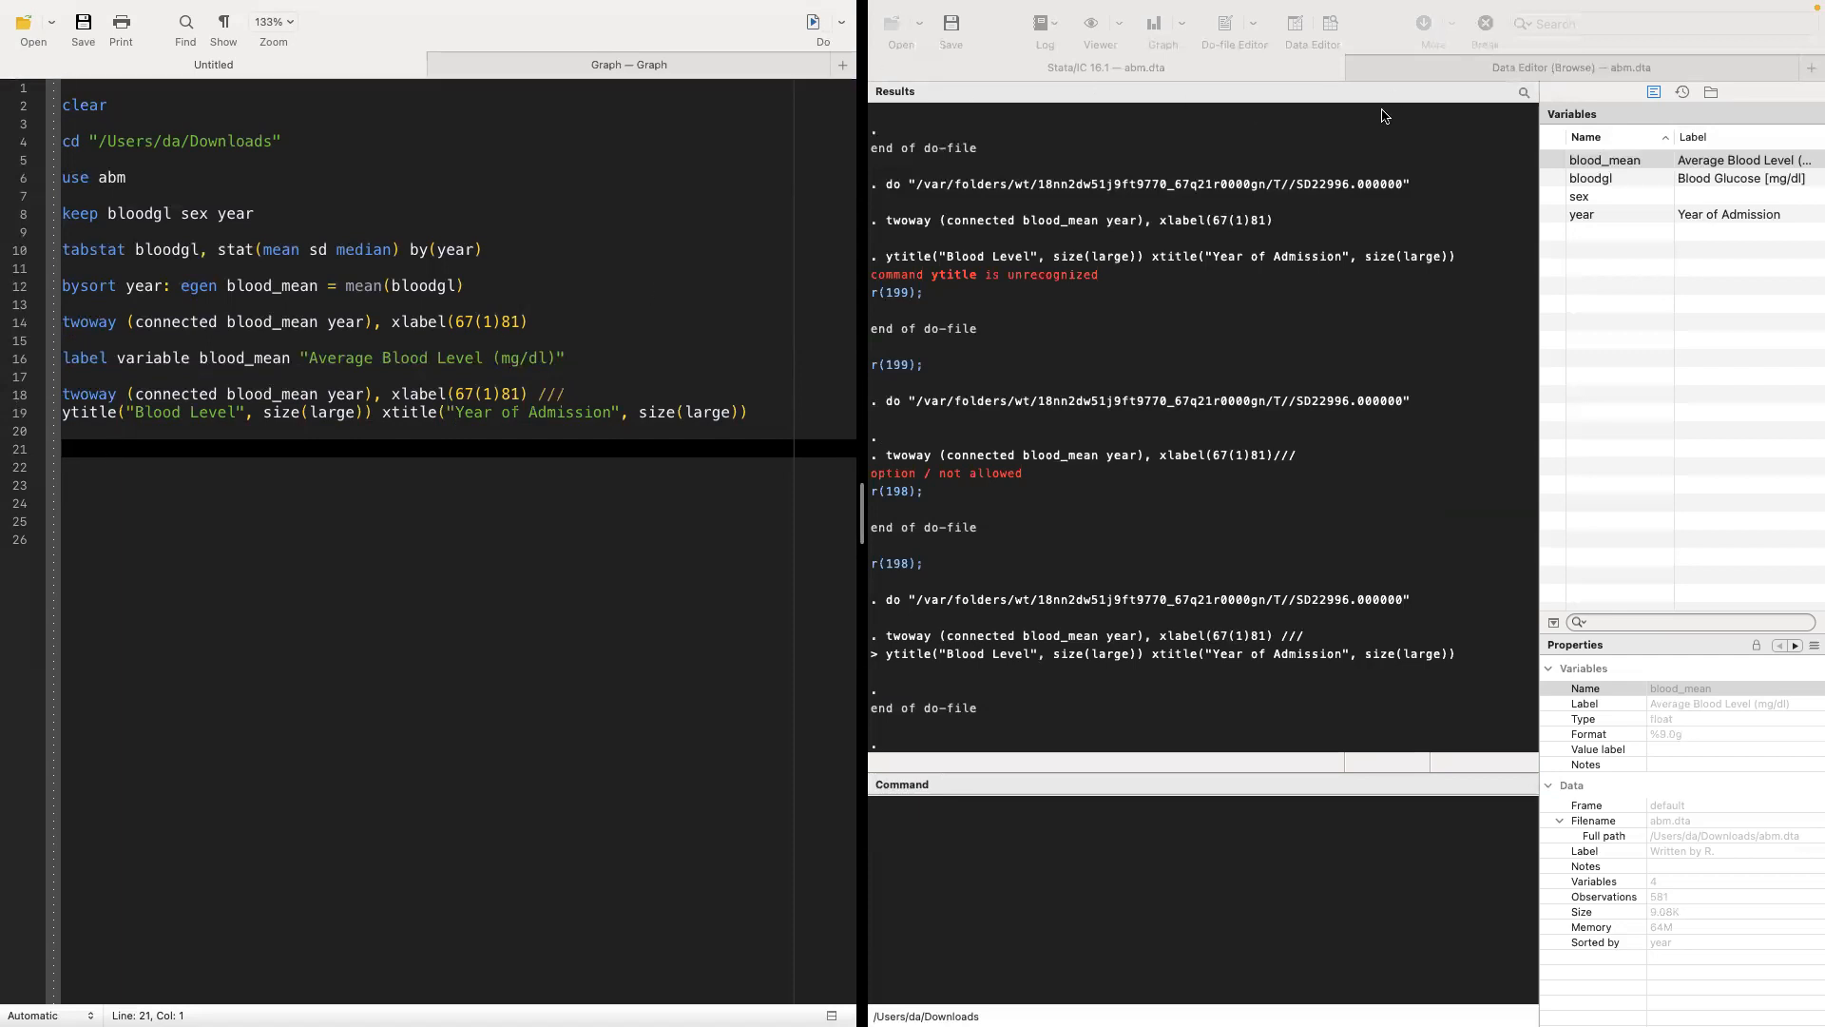
Step: Examine the year, sex, bloodgl and blood_mean values in the Data Editor
{"action": "left_click", "coordinate": [1369, 69]}
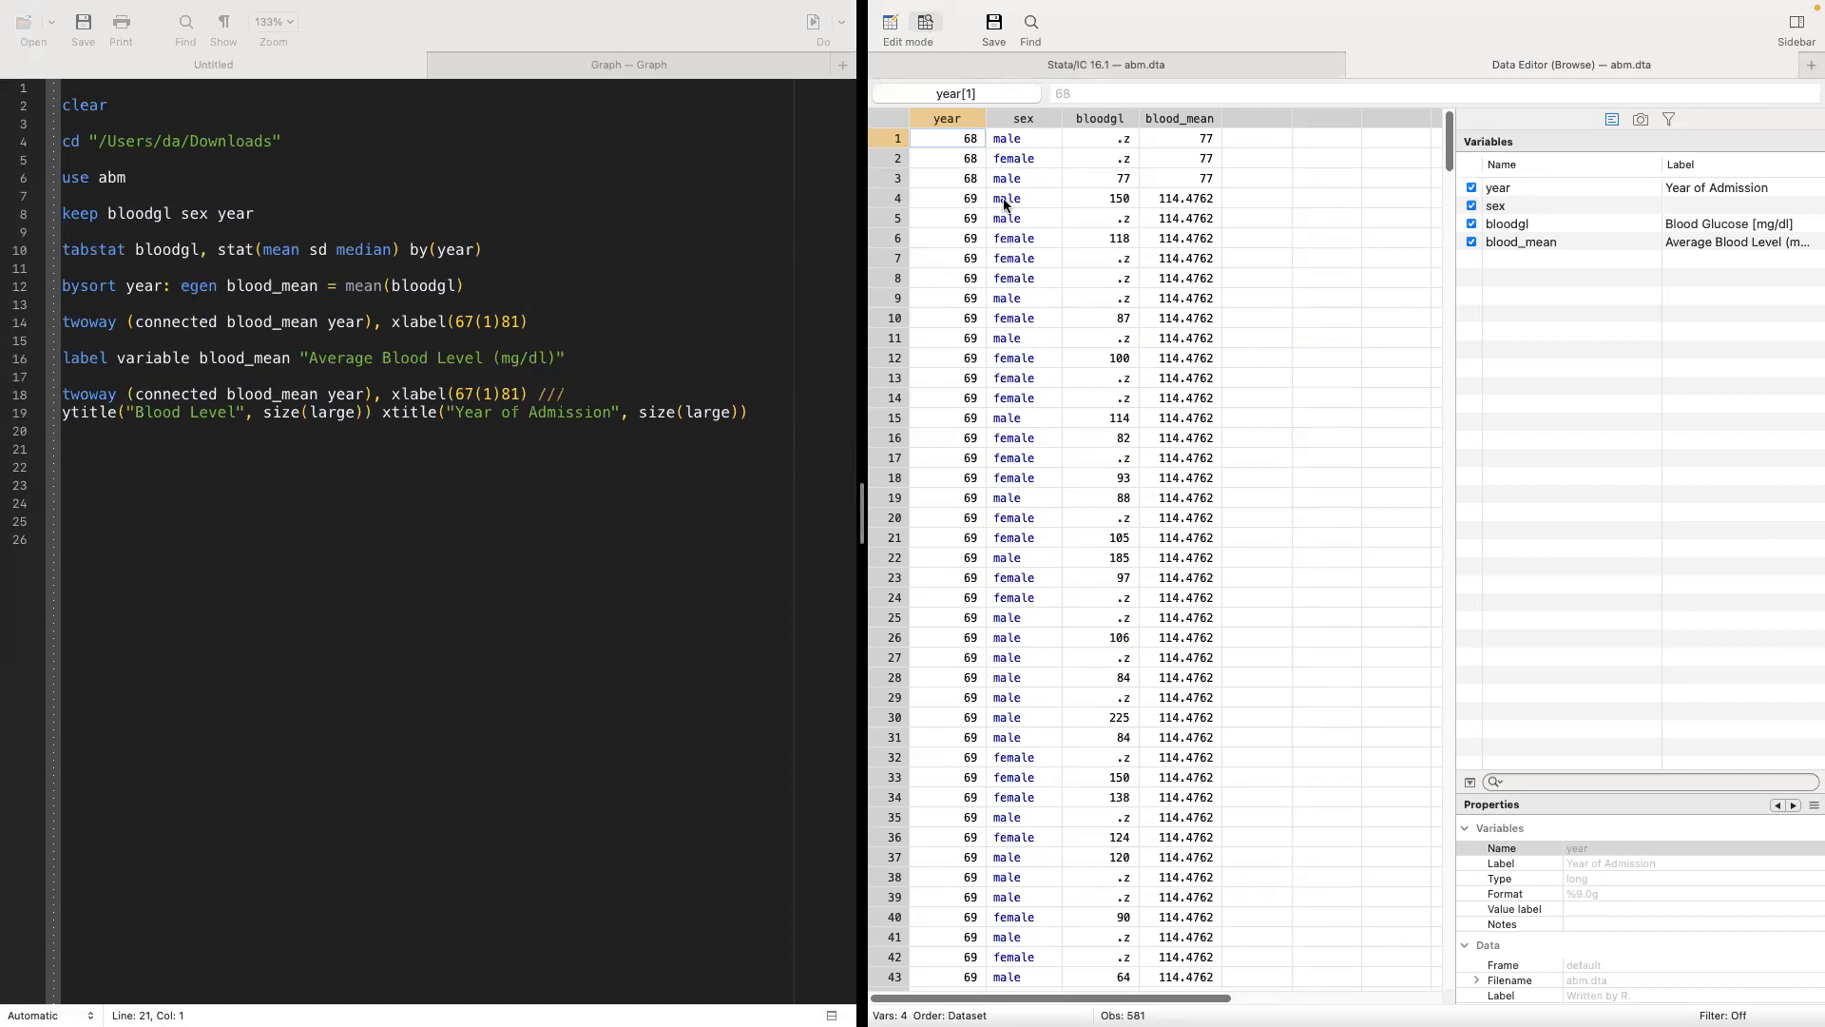
{"action": "left_click", "coordinate": [1041, 59]}
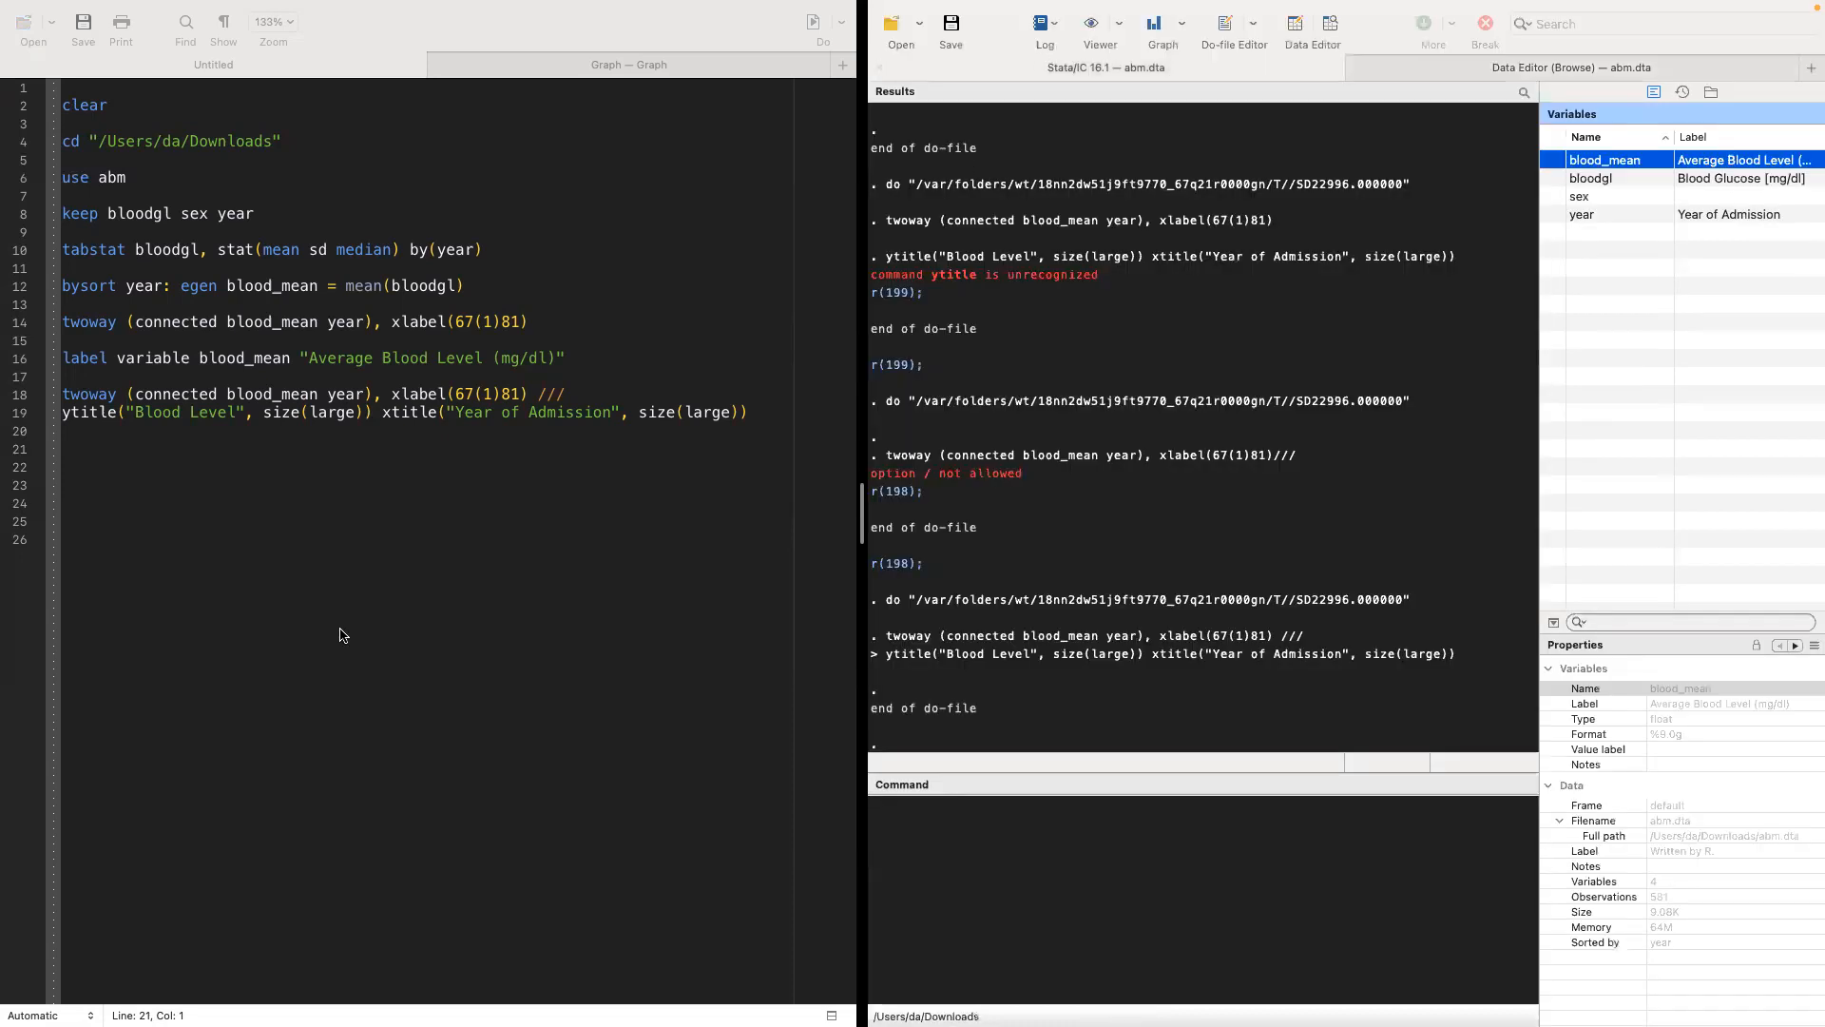
{"action": "left_click", "coordinate": [120, 464]}
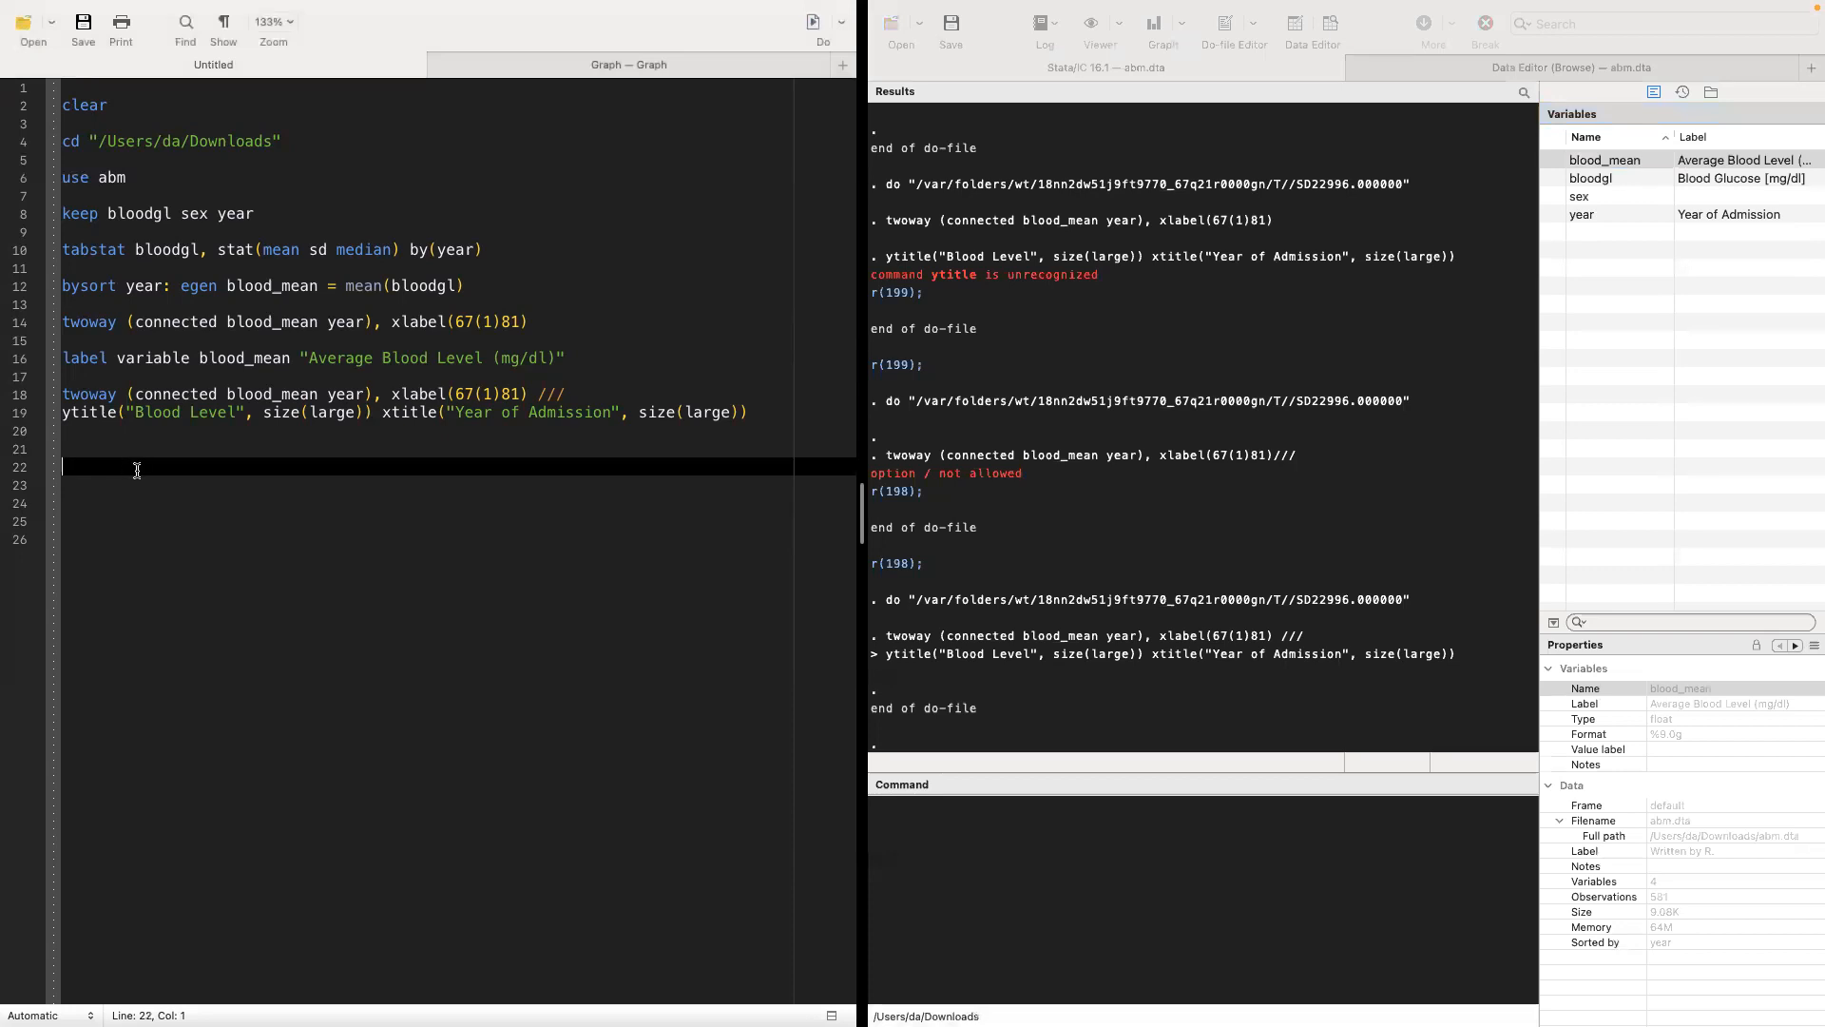
{"action": "left_click", "coordinate": [1489, 59]}
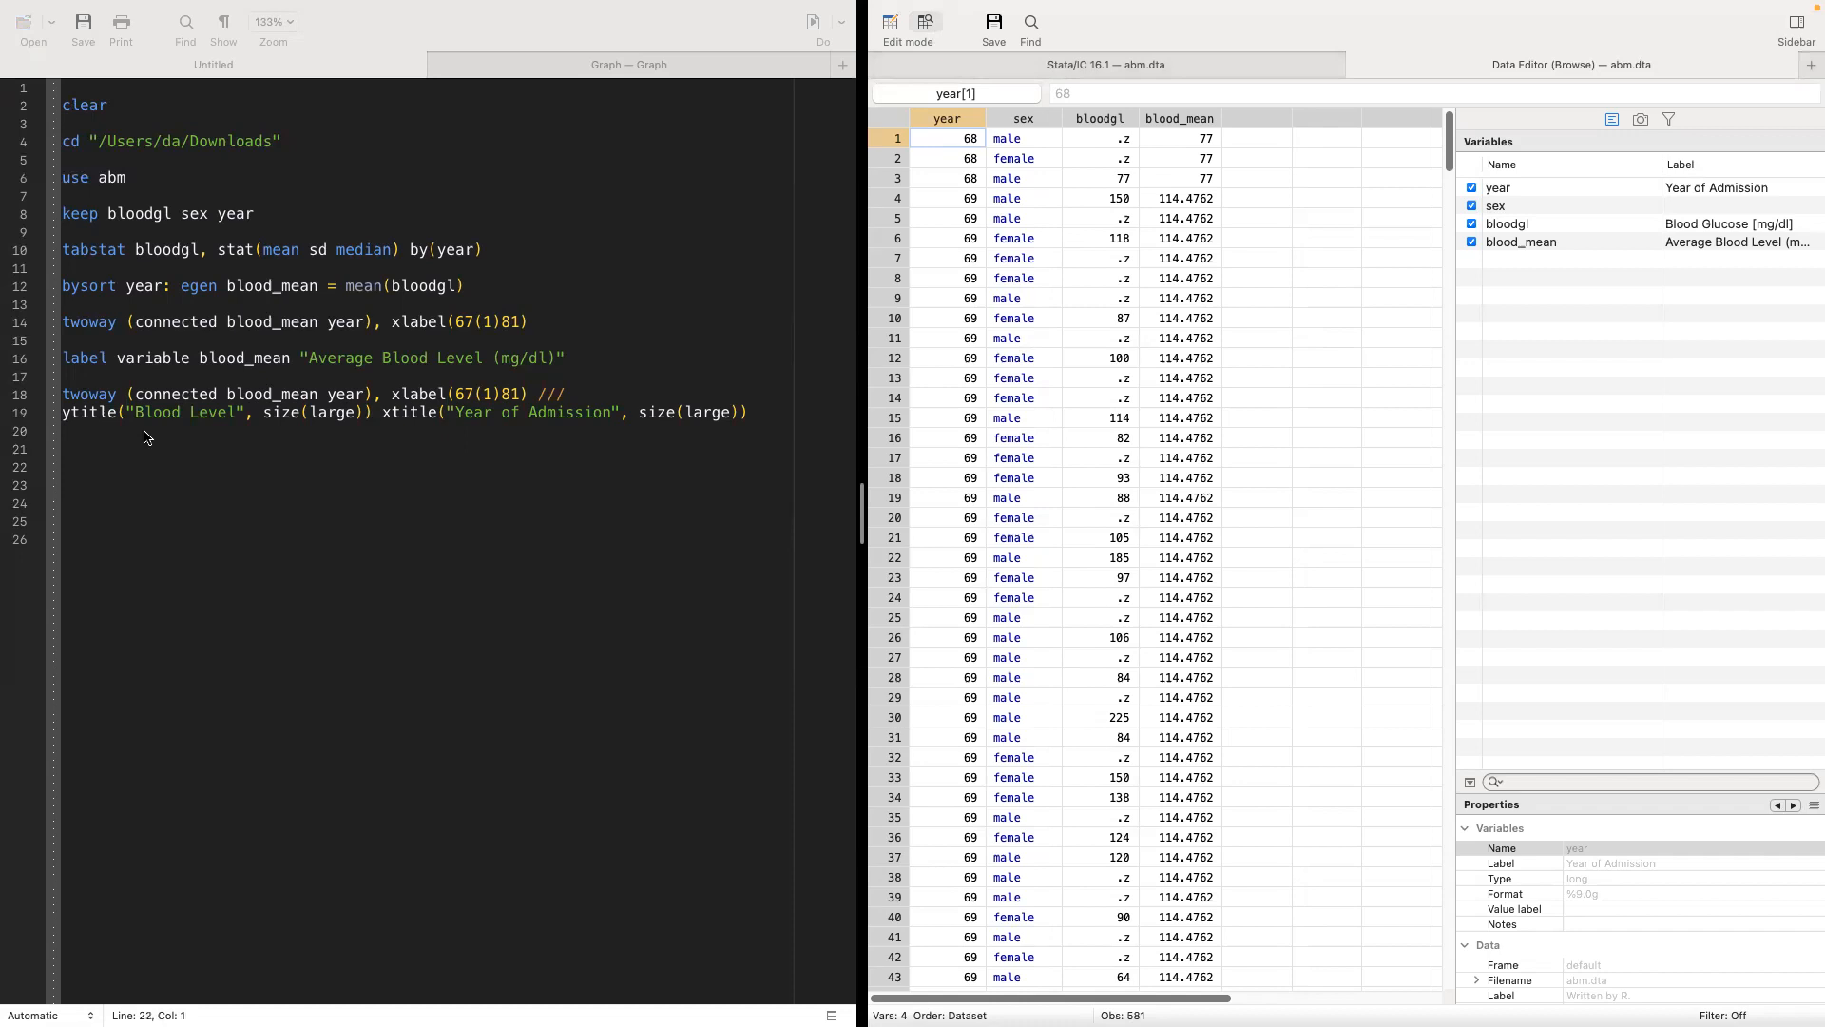
Step: Write describe sex on line 22, run that line, and examine the variable's storage type and display format in the results
{"action": "left_click", "coordinate": [127, 460]}
{"action": "type", "text": "des"}
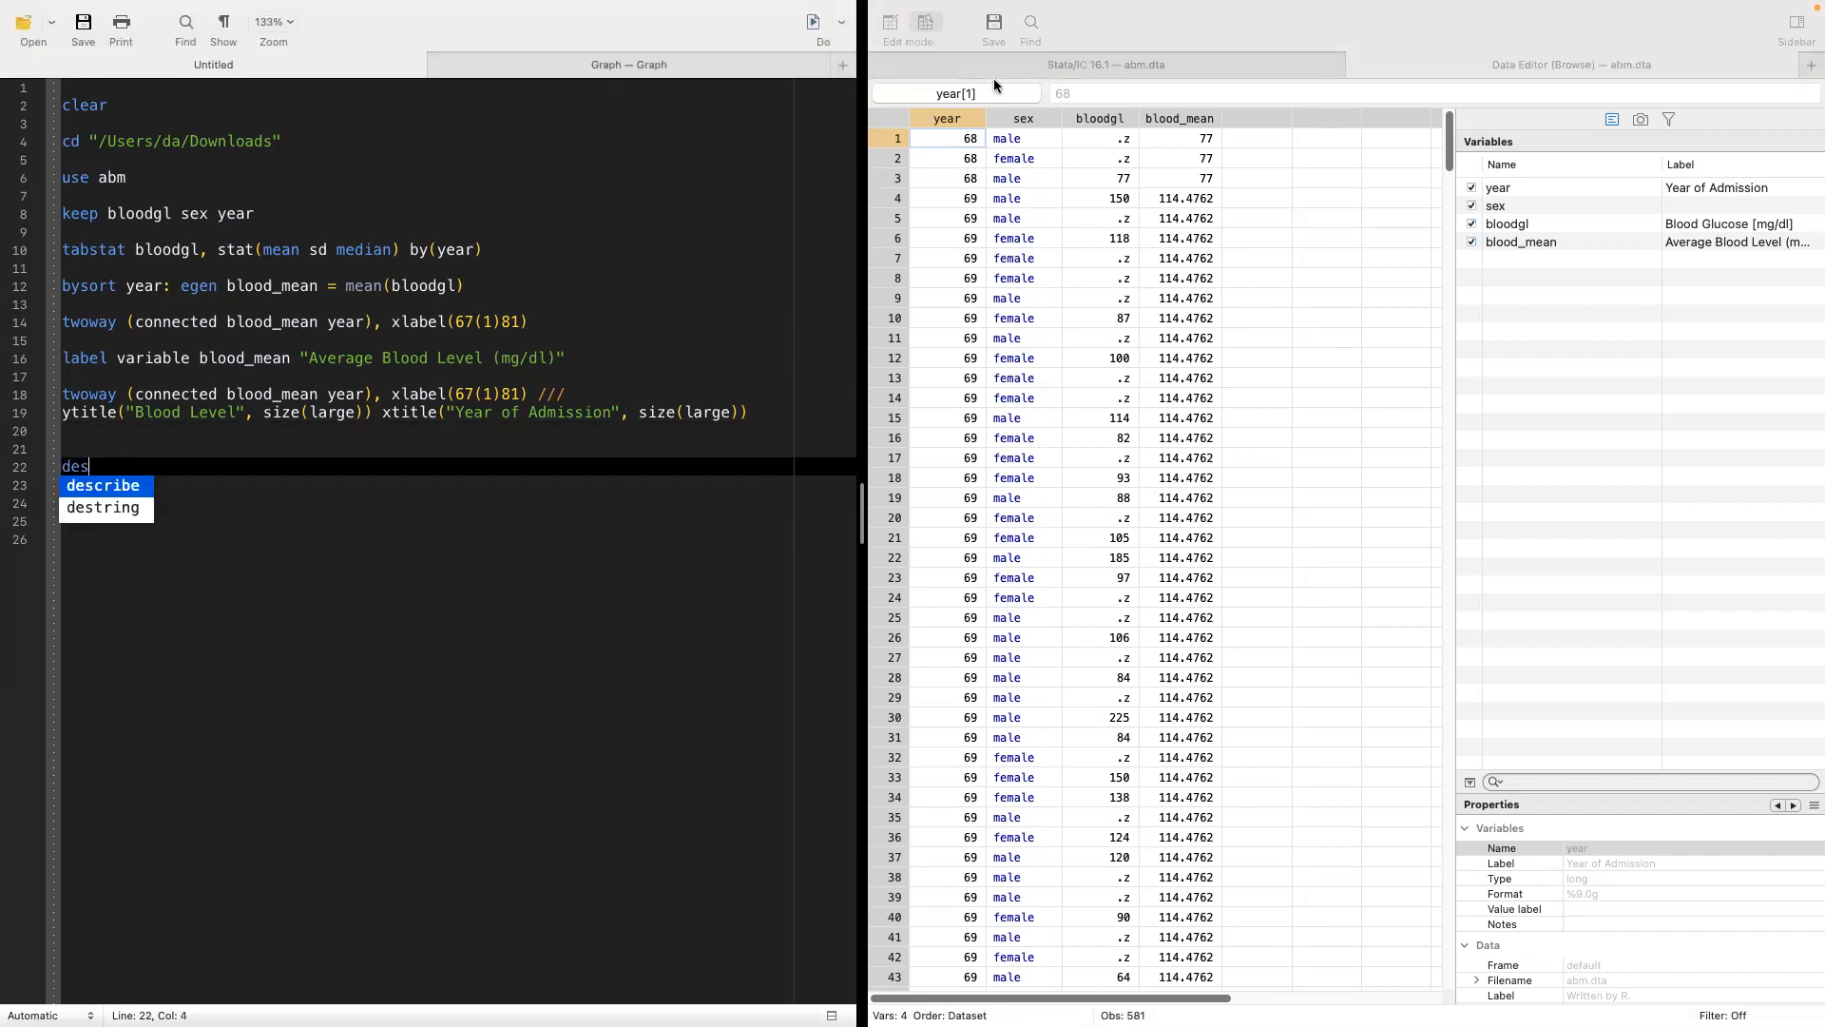
{"action": "left_click", "coordinate": [995, 74]}
{"action": "left_click", "coordinate": [134, 468]}
{"action": "type", "text": "crv"}
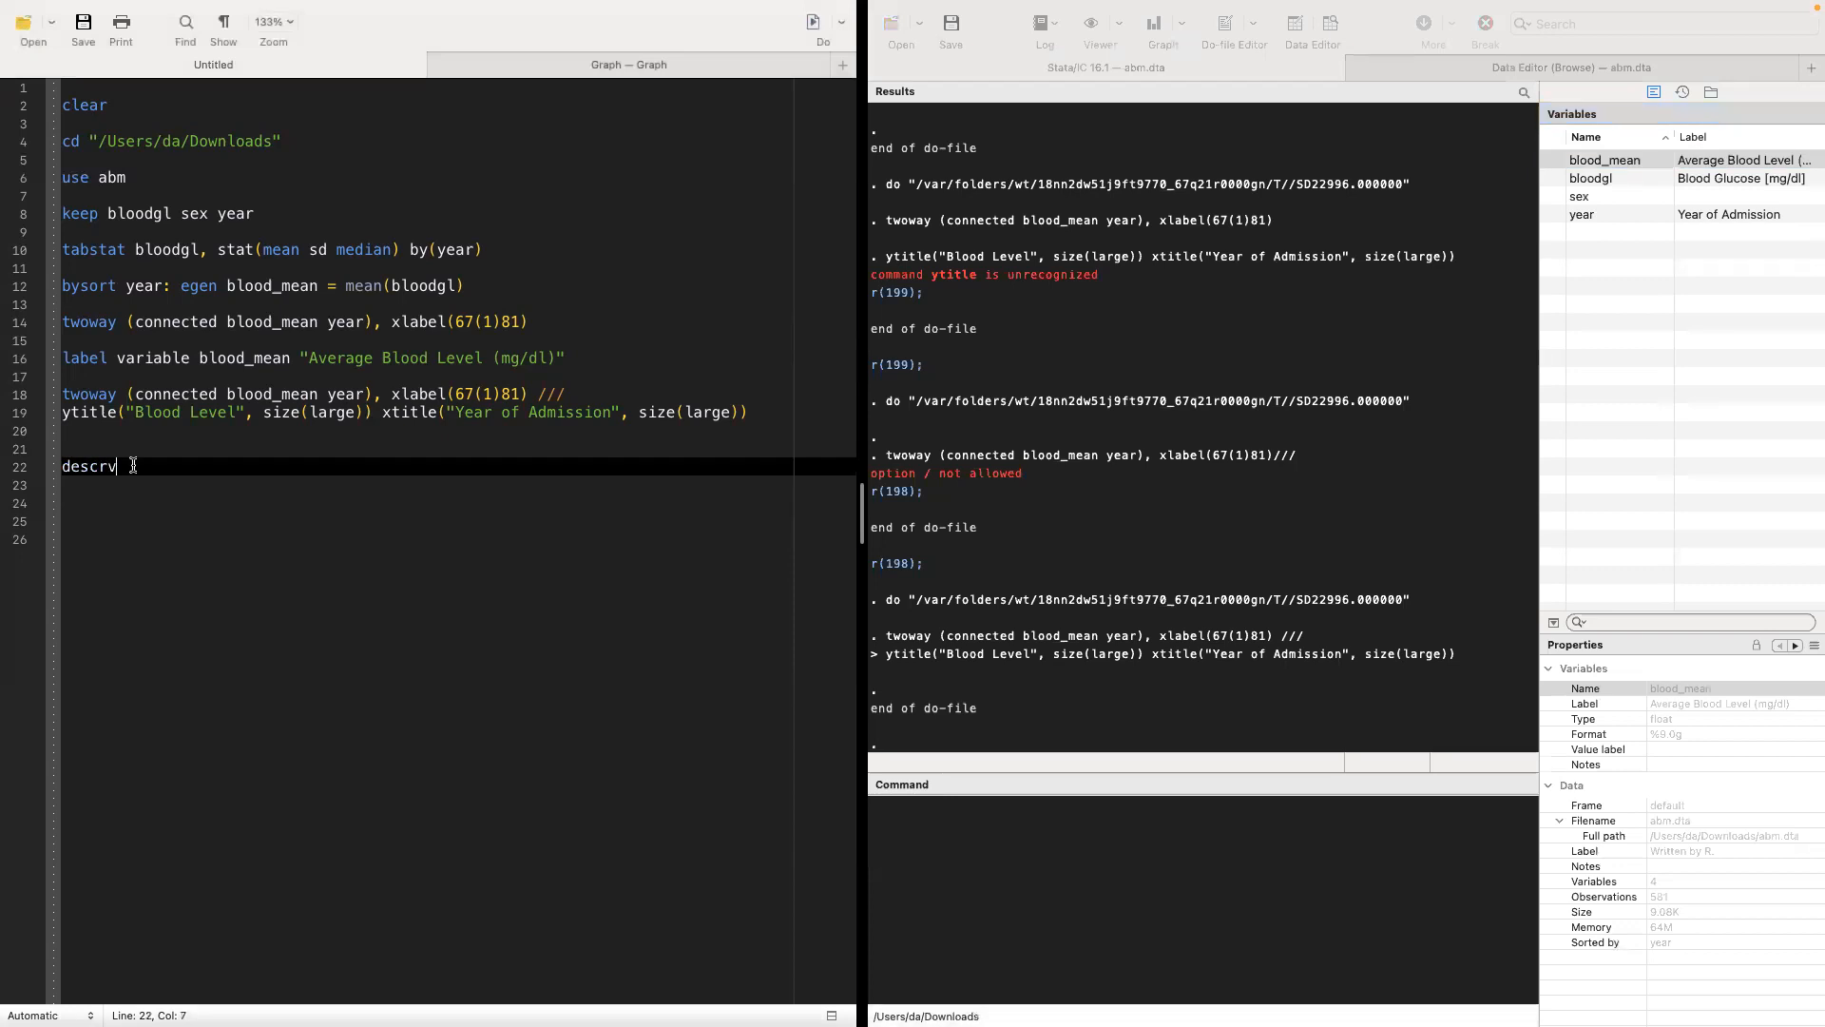
{"action": "key", "text": "BackSpace"}
{"action": "type", "text": "ibe sex"}
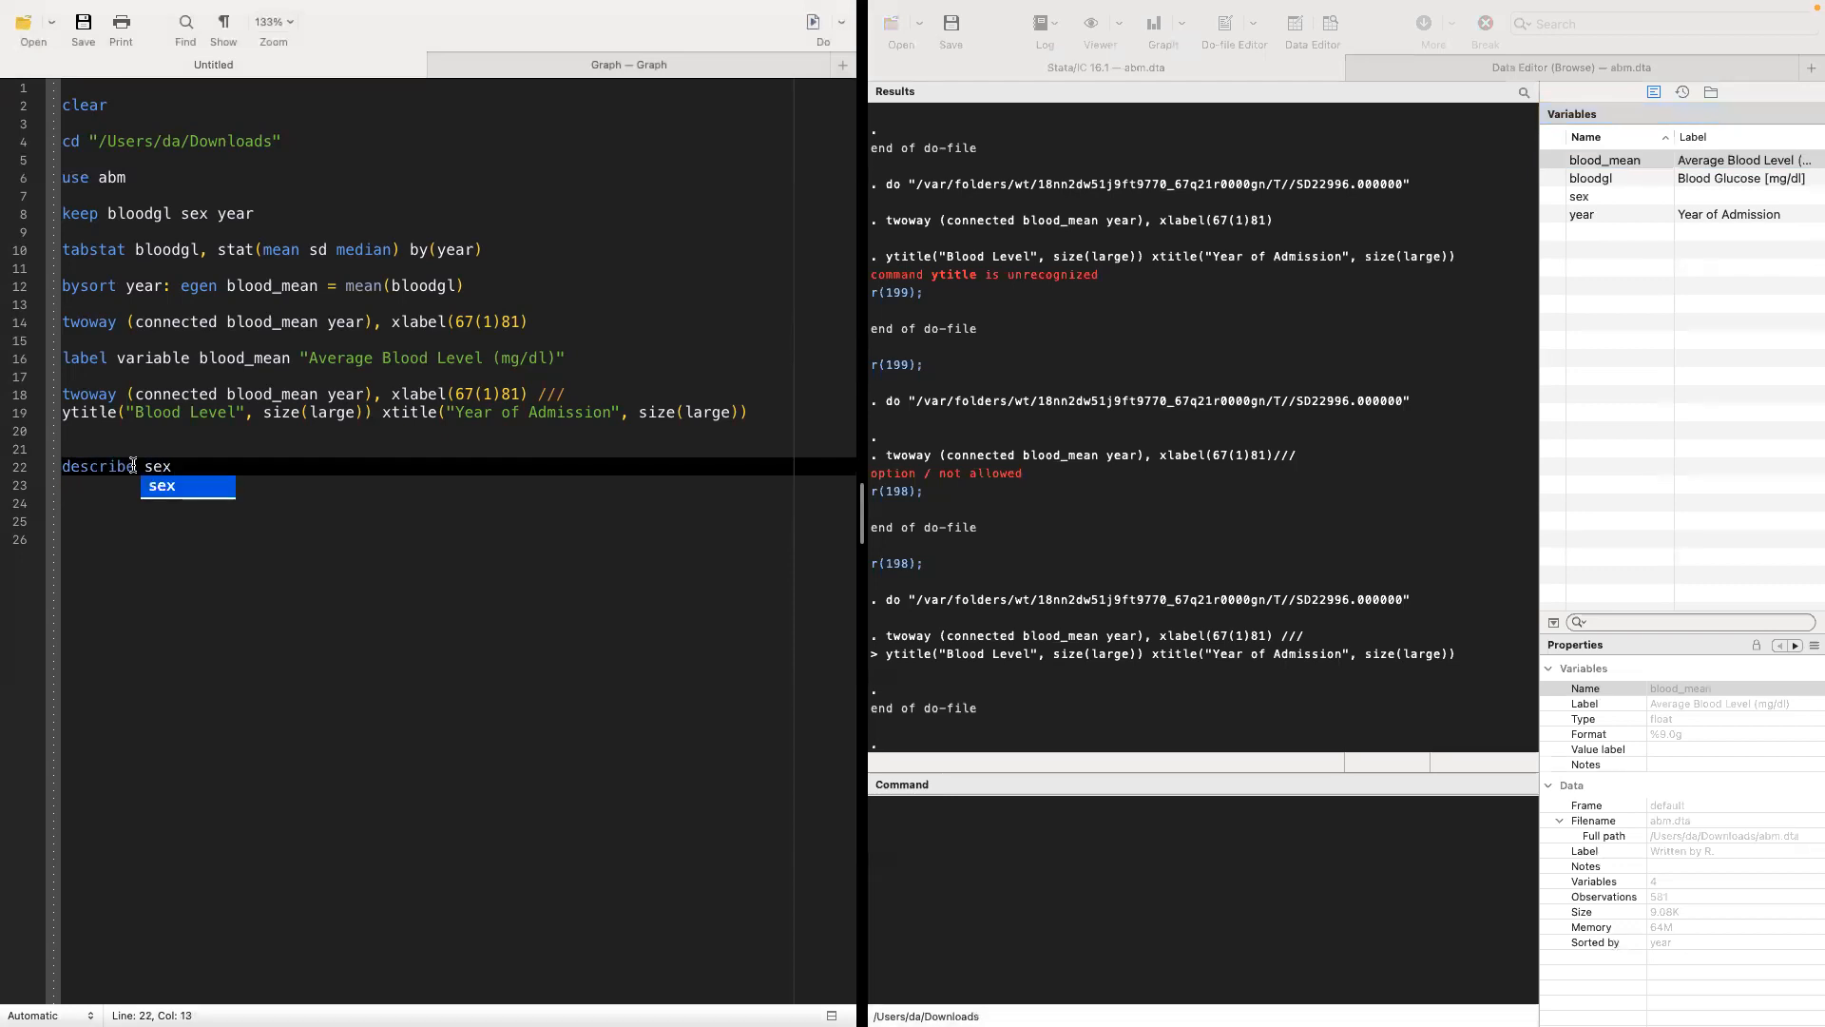
{"action": "triple_click", "coordinate": [133, 466]}
{"action": "left_click", "coordinate": [812, 22]}
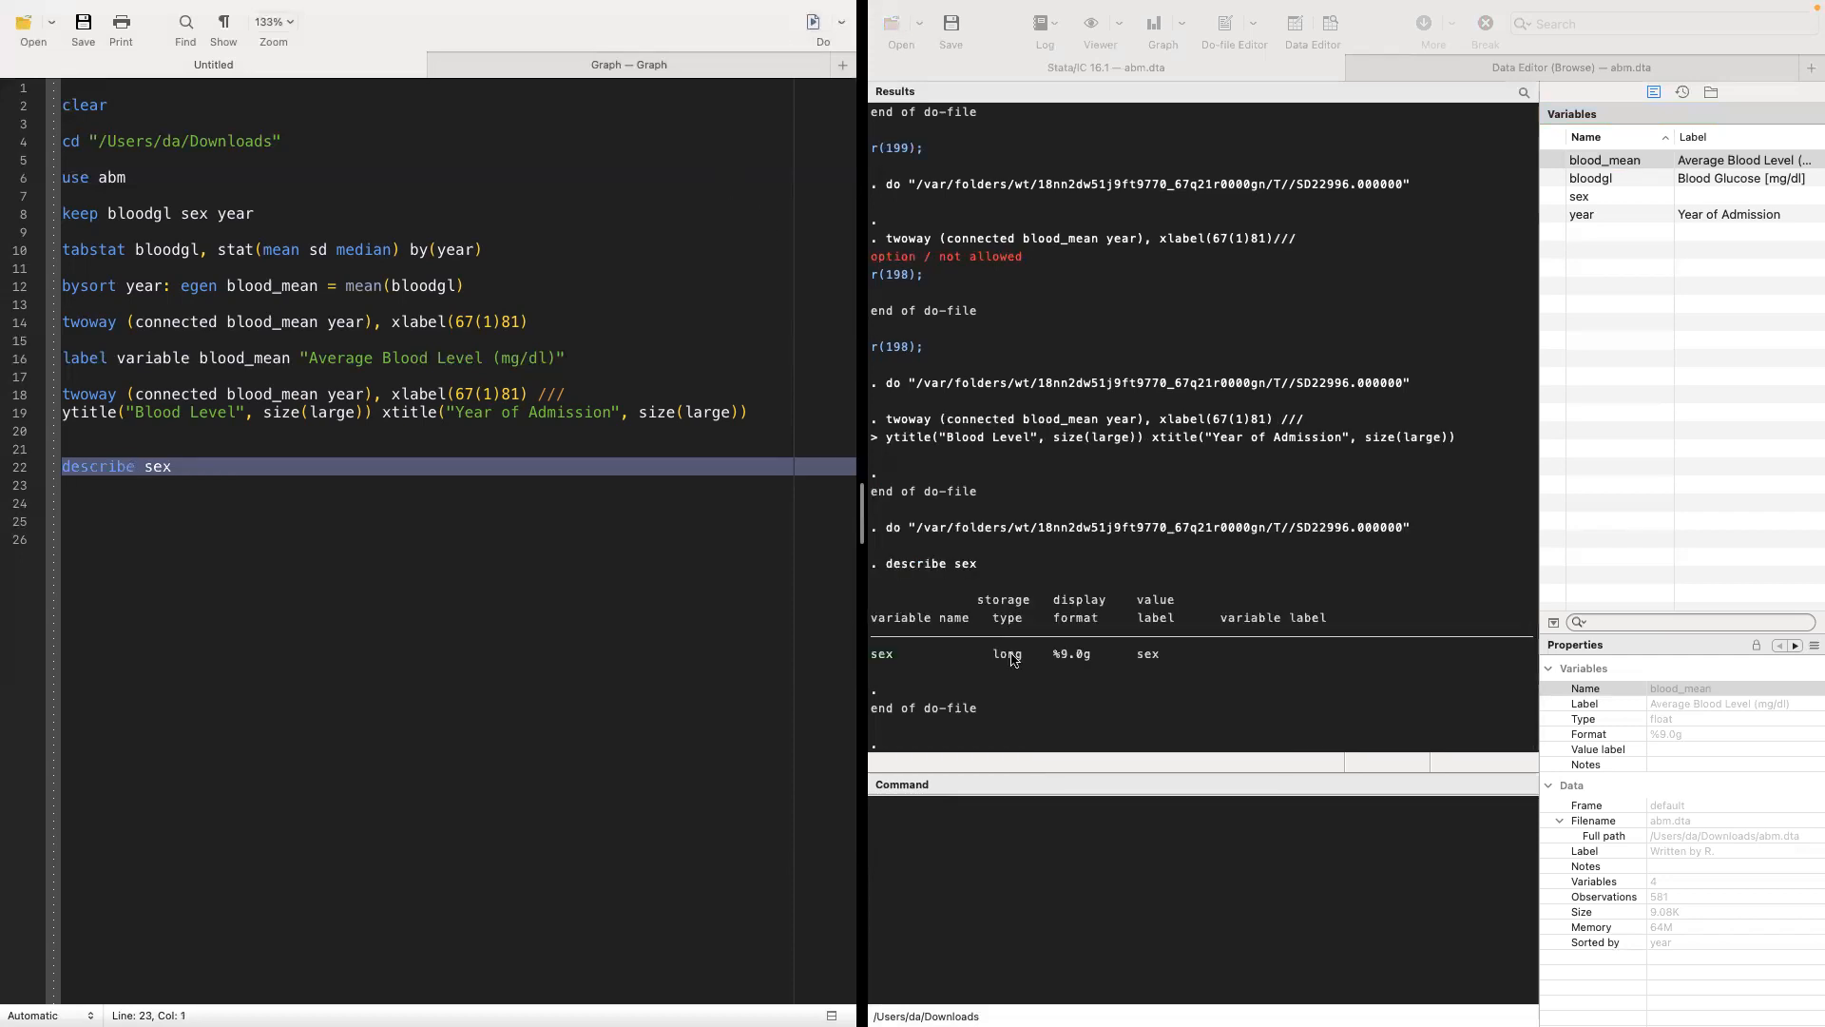
{"action": "left_click_drag", "start_coordinate": [993, 656], "coordinate": [1092, 656]}
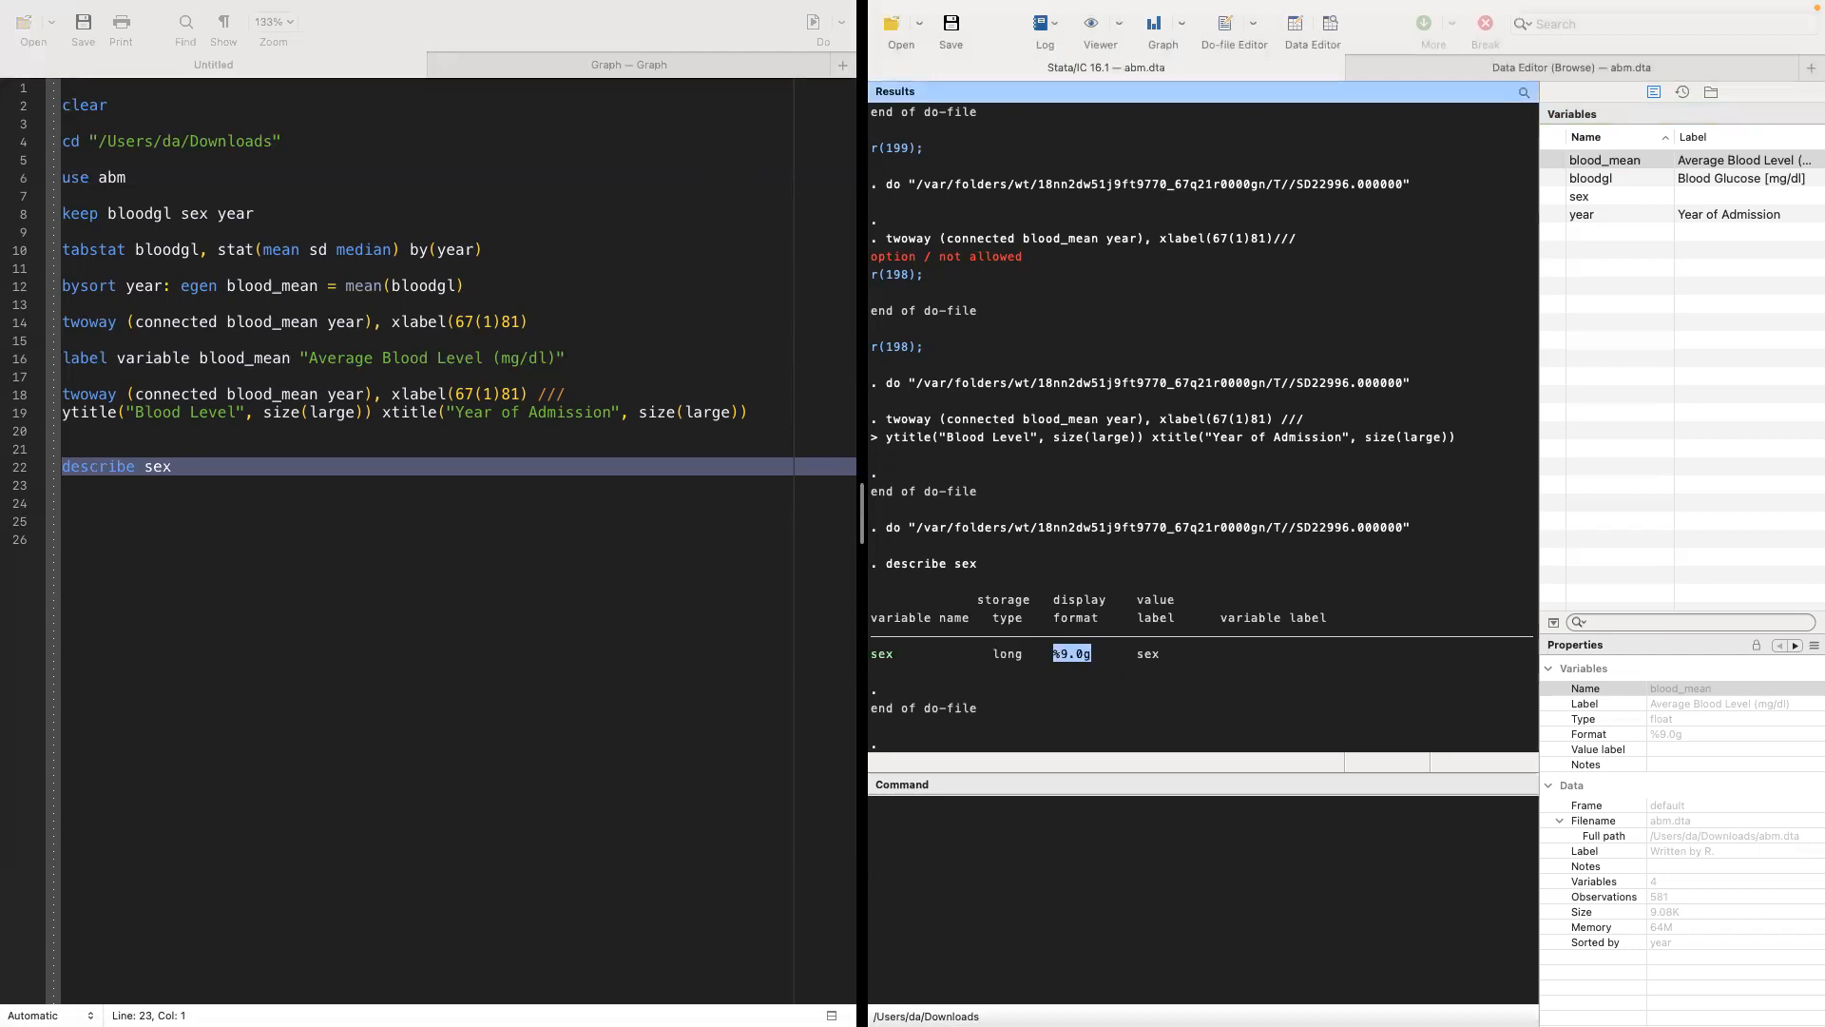
Step: Write tostring sex, generate(sex_cat) on line 23, run it, and check the new variable in the Data Editor
{"action": "left_click", "coordinate": [123, 502]}
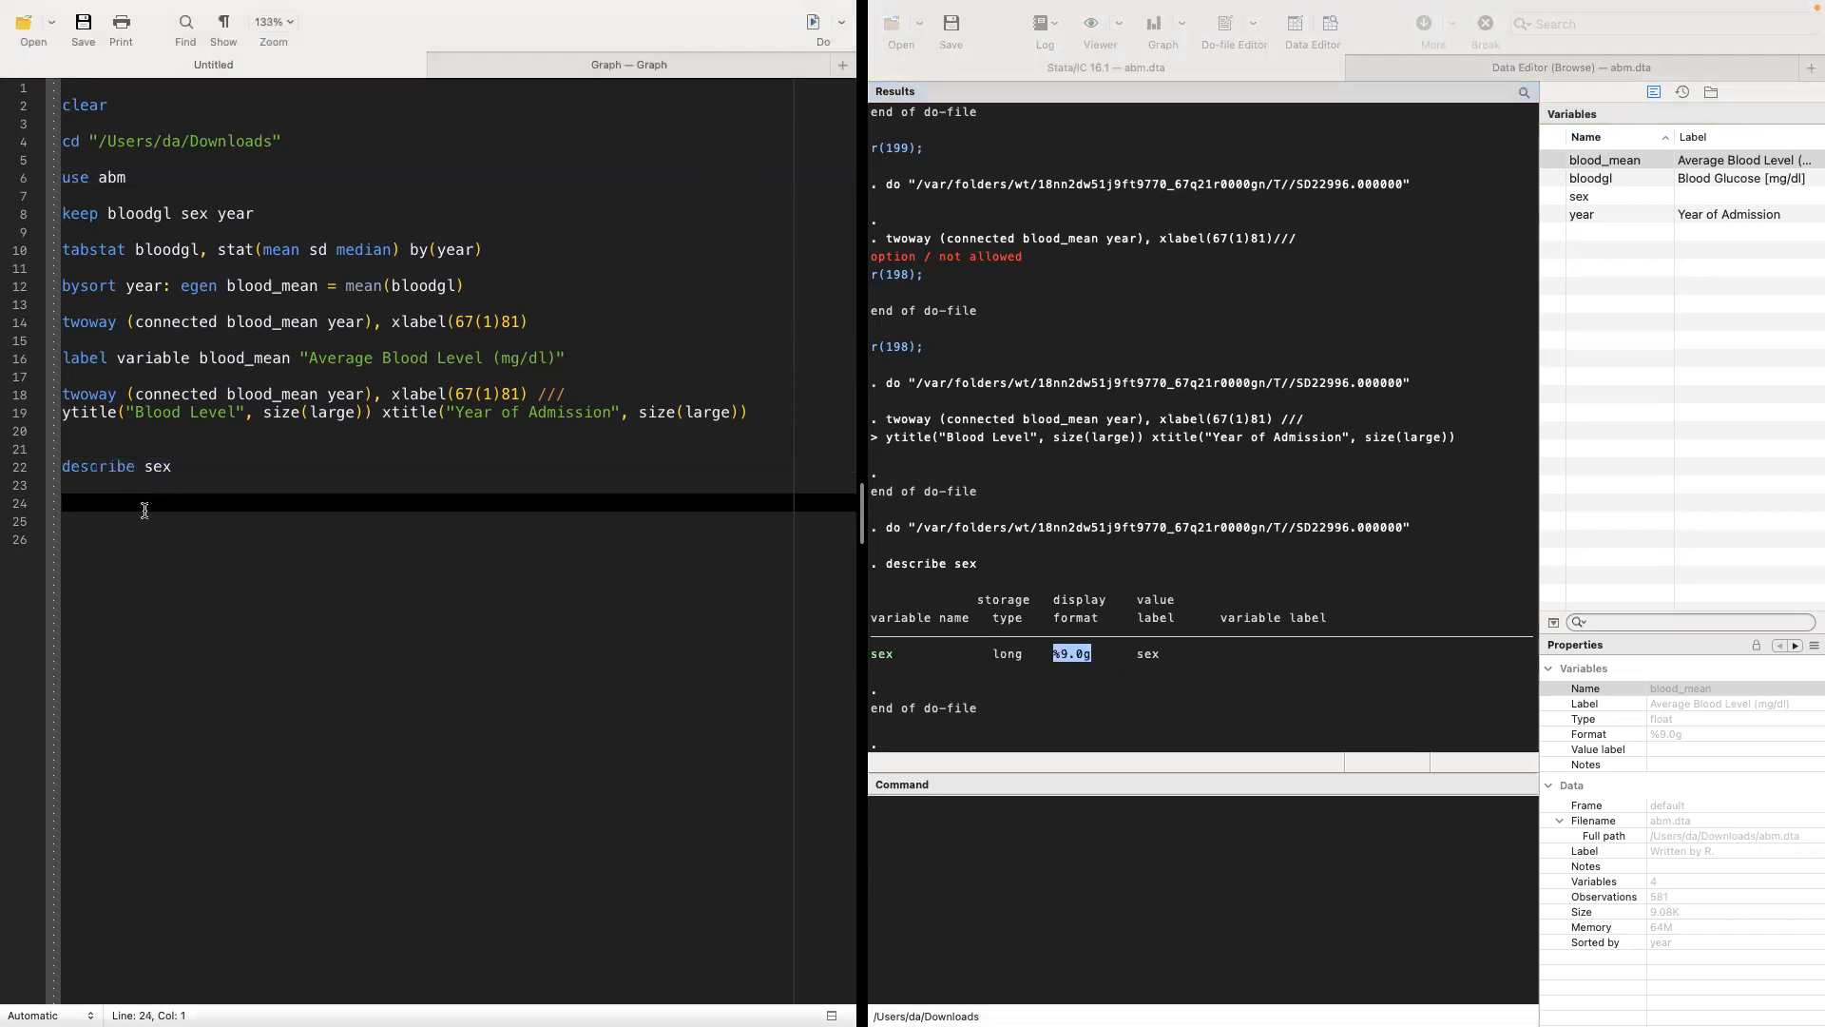
{"action": "left_click", "coordinate": [141, 487]}
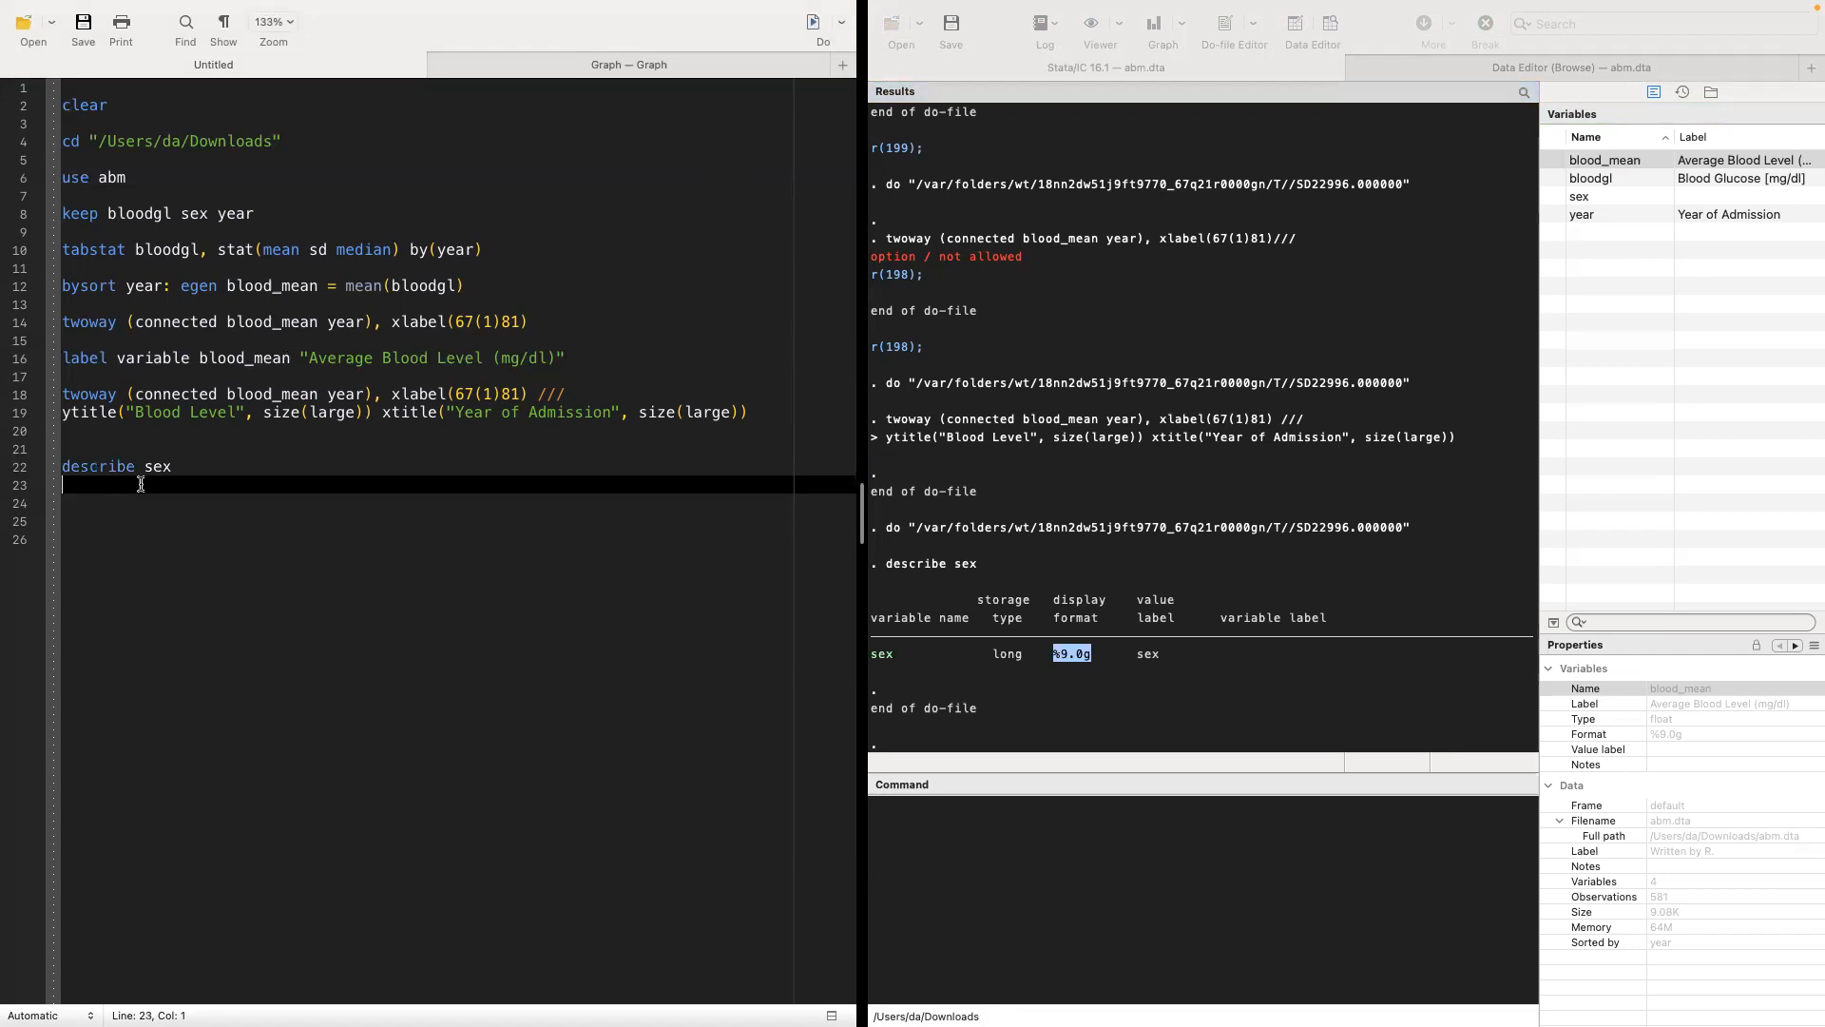
{"action": "type", "text": "tostring sex, generate"}
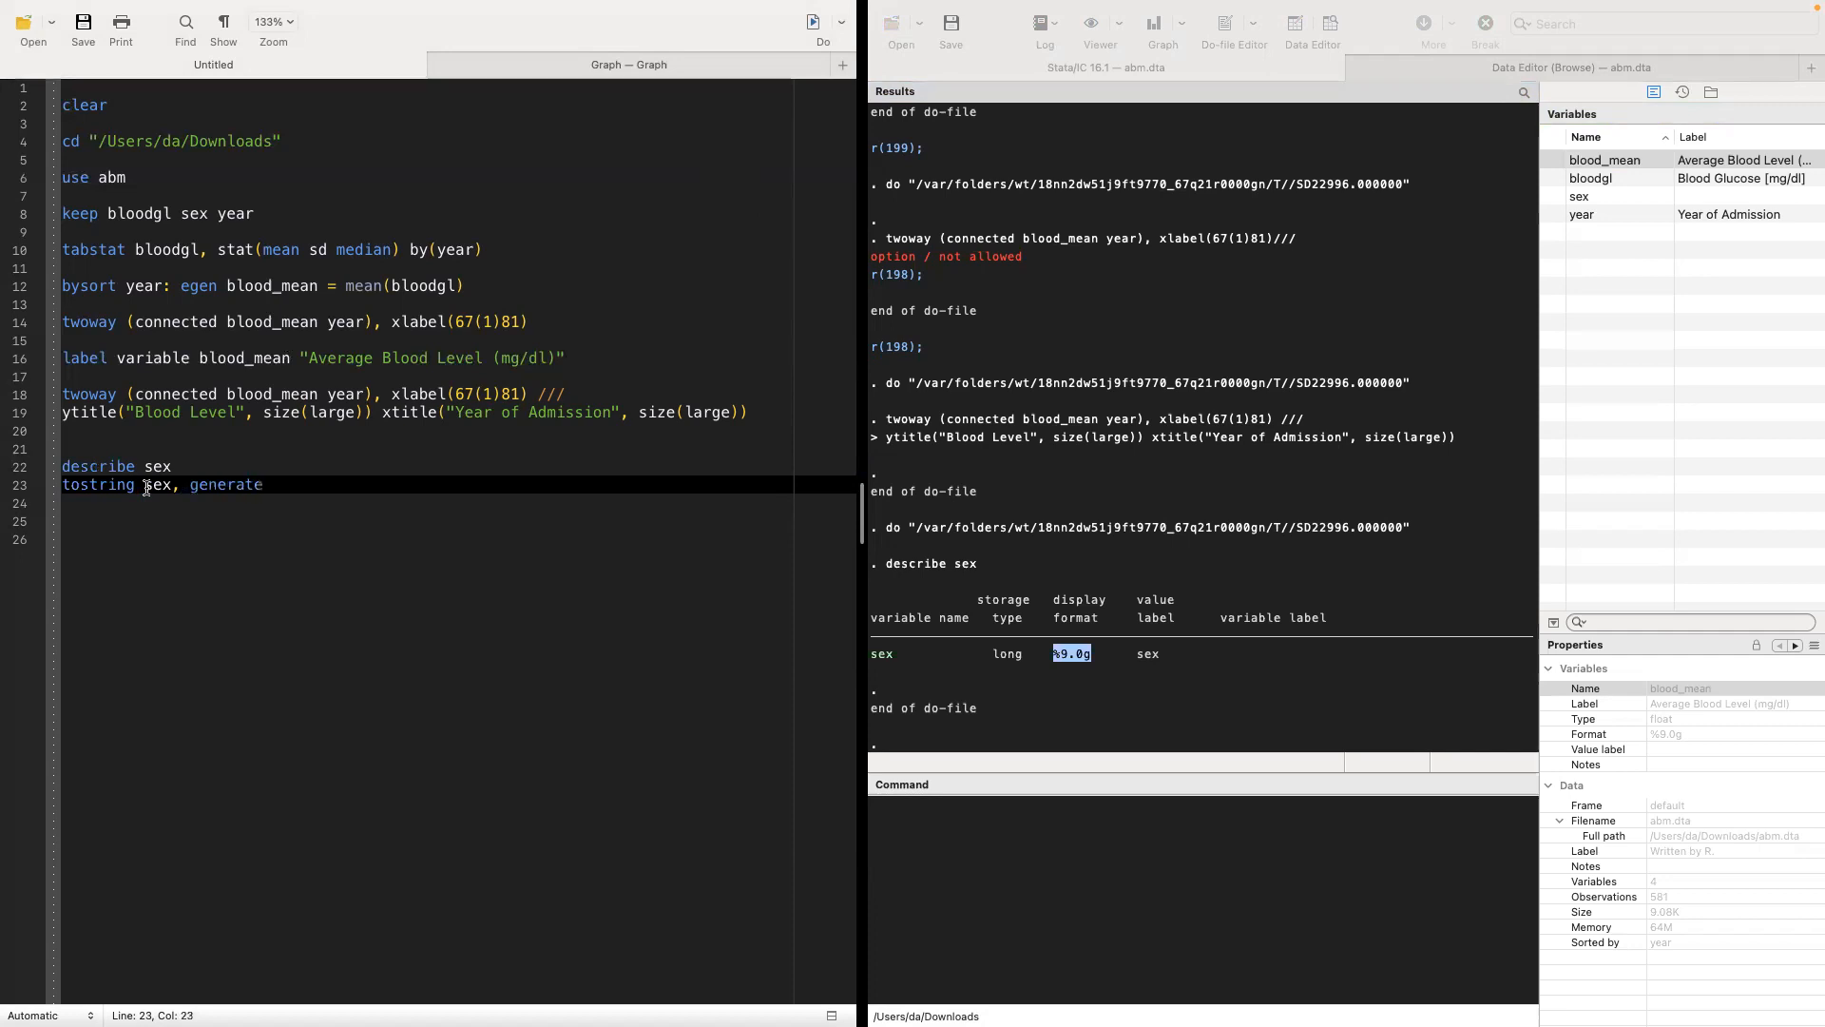
{"action": "type", "text": "(sex_cat"}
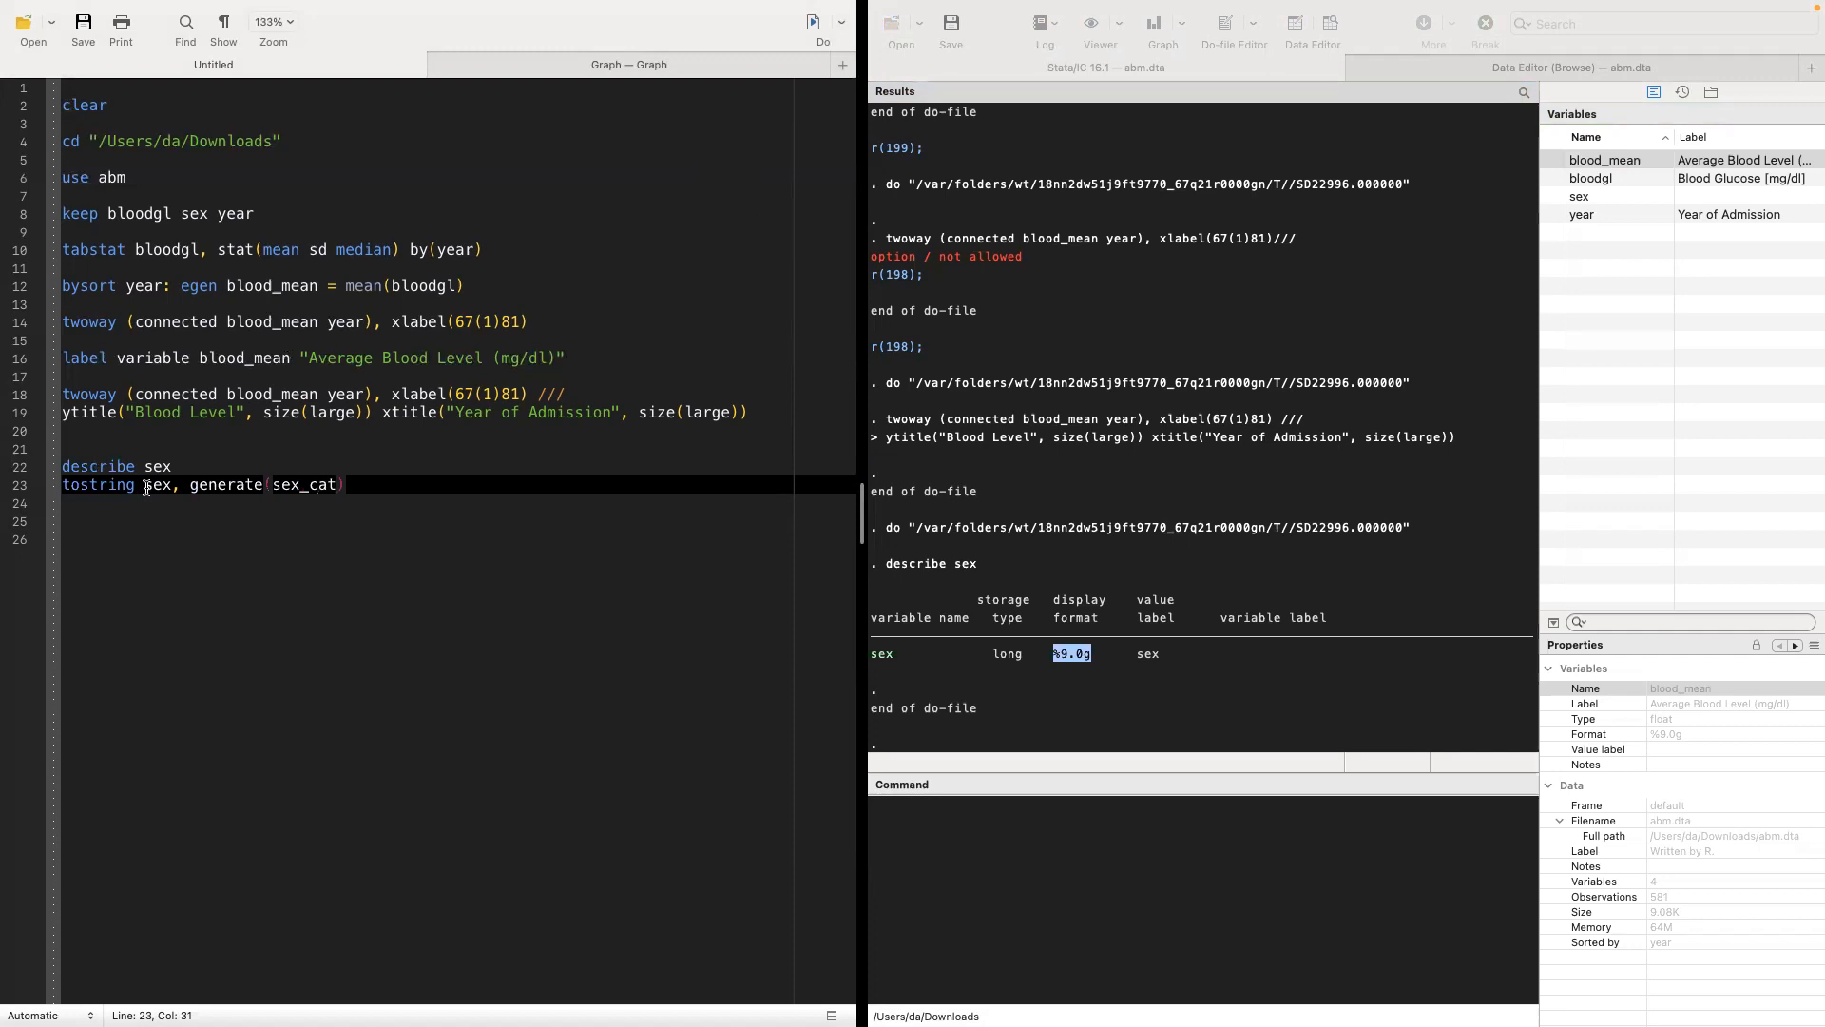
{"action": "triple_click", "coordinate": [304, 484]}
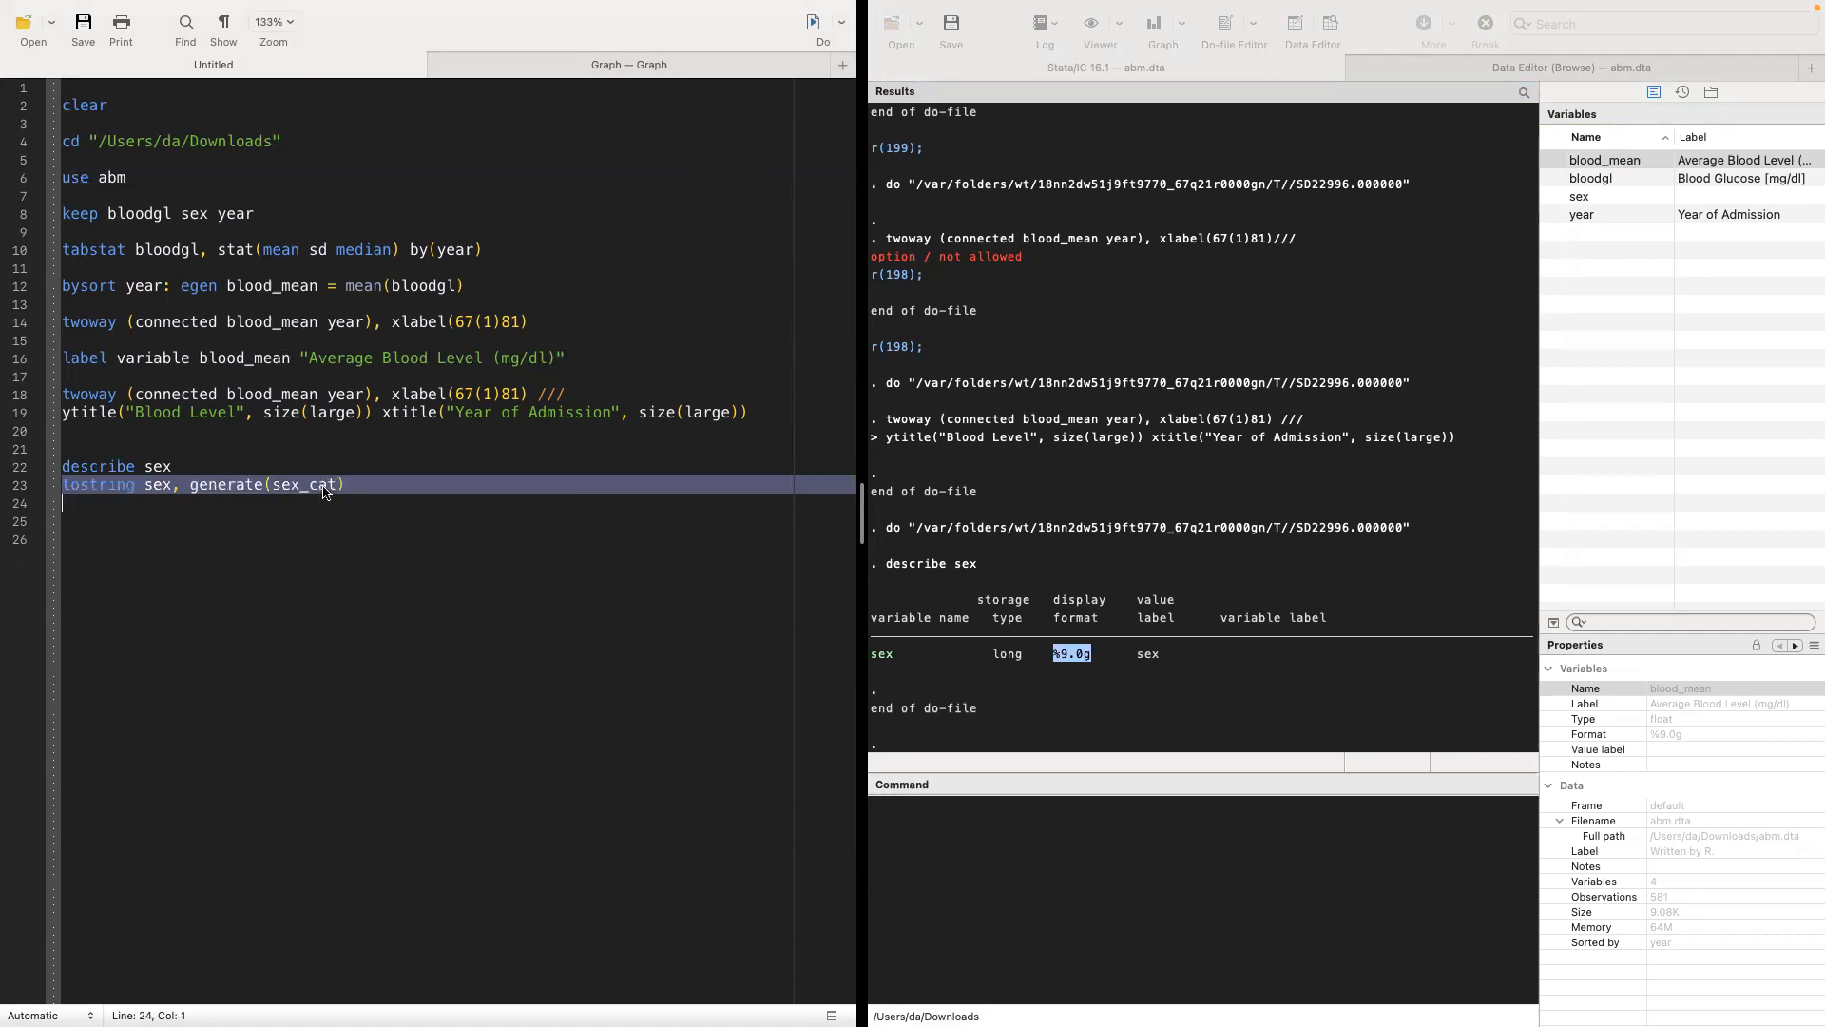
{"action": "left_click", "coordinate": [826, 27]}
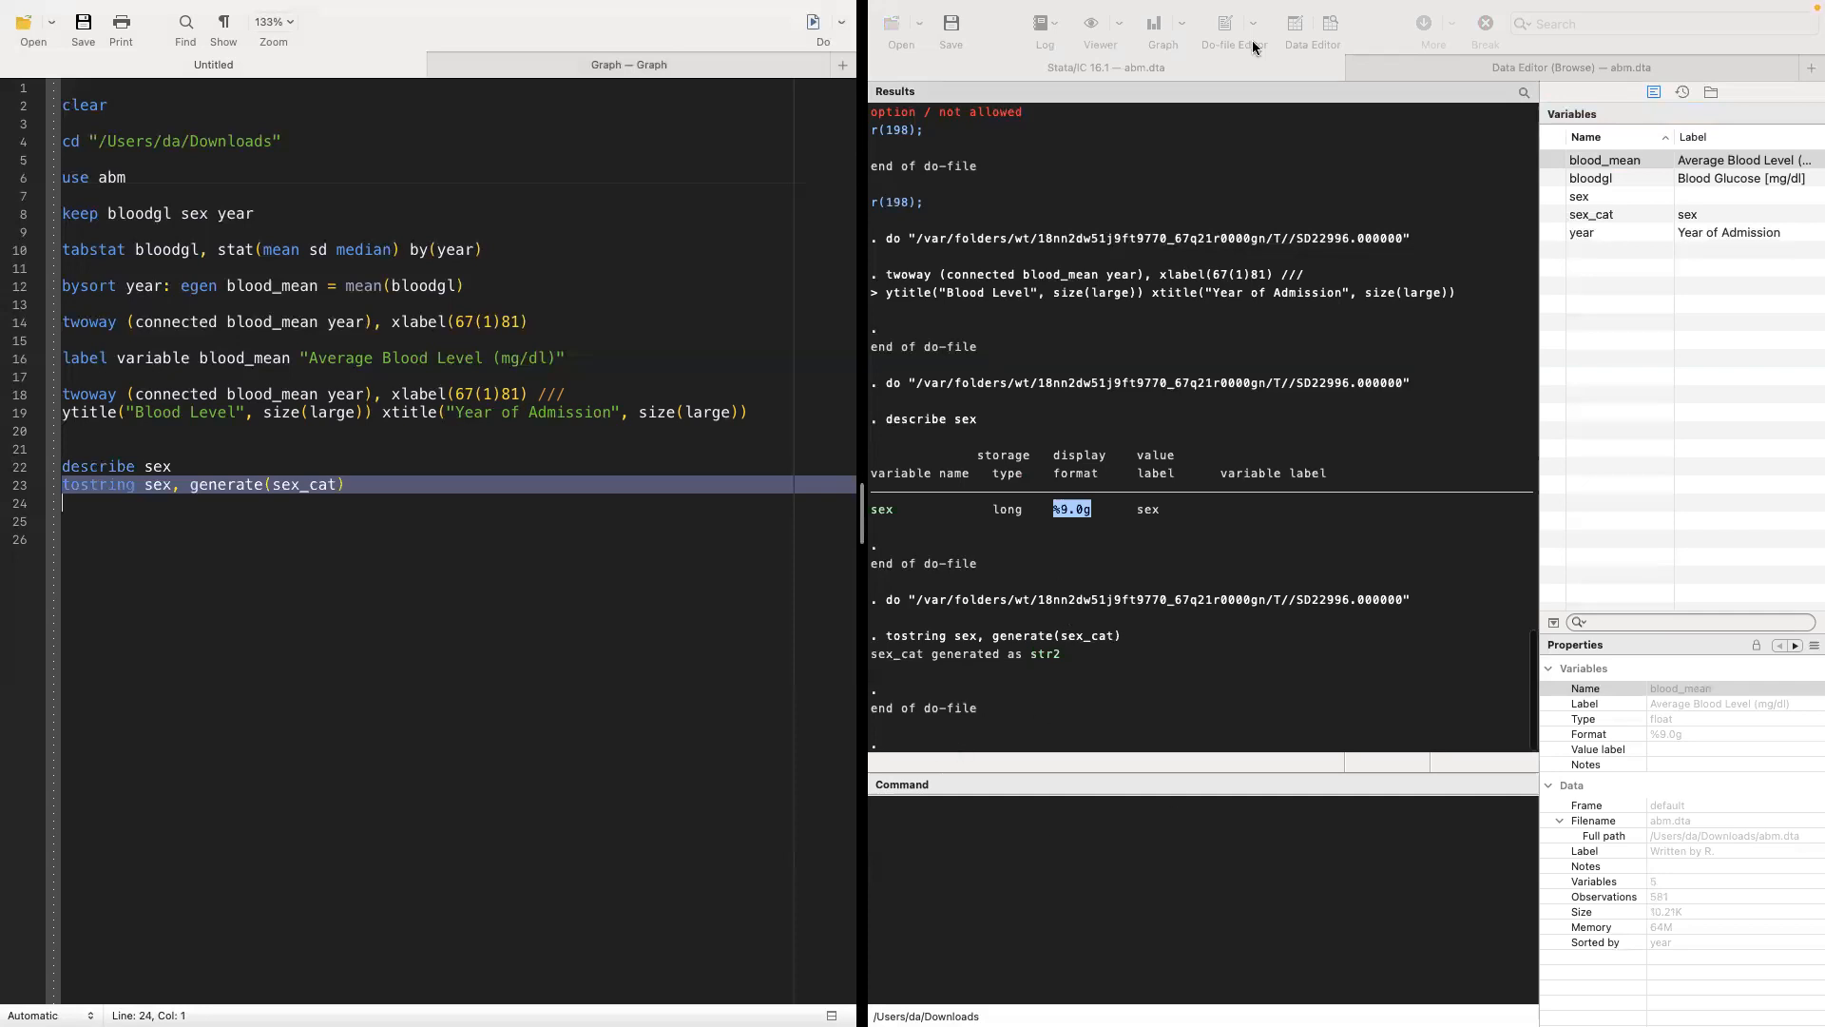
{"action": "left_click", "coordinate": [1417, 66]}
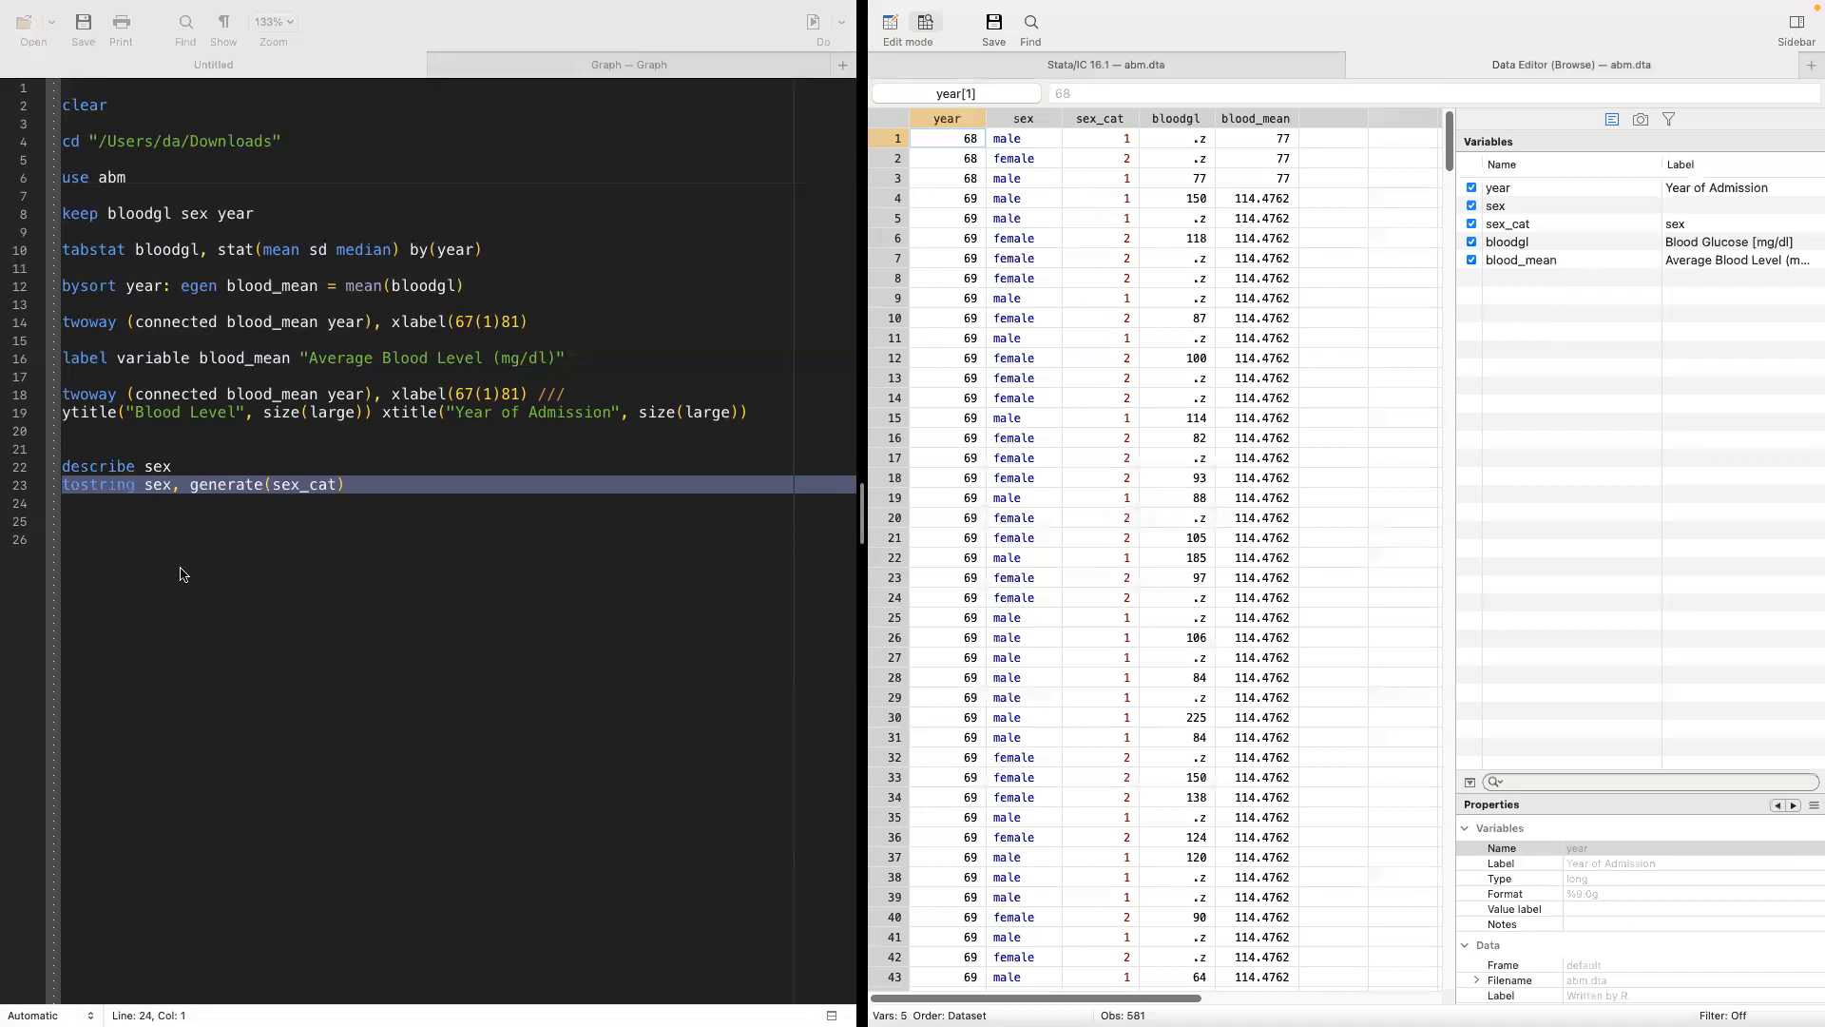
Step: Write replace sex_cat = "male" if sex_cat == "1" on line 24 of the do-file
{"action": "left_click", "coordinate": [299, 498]}
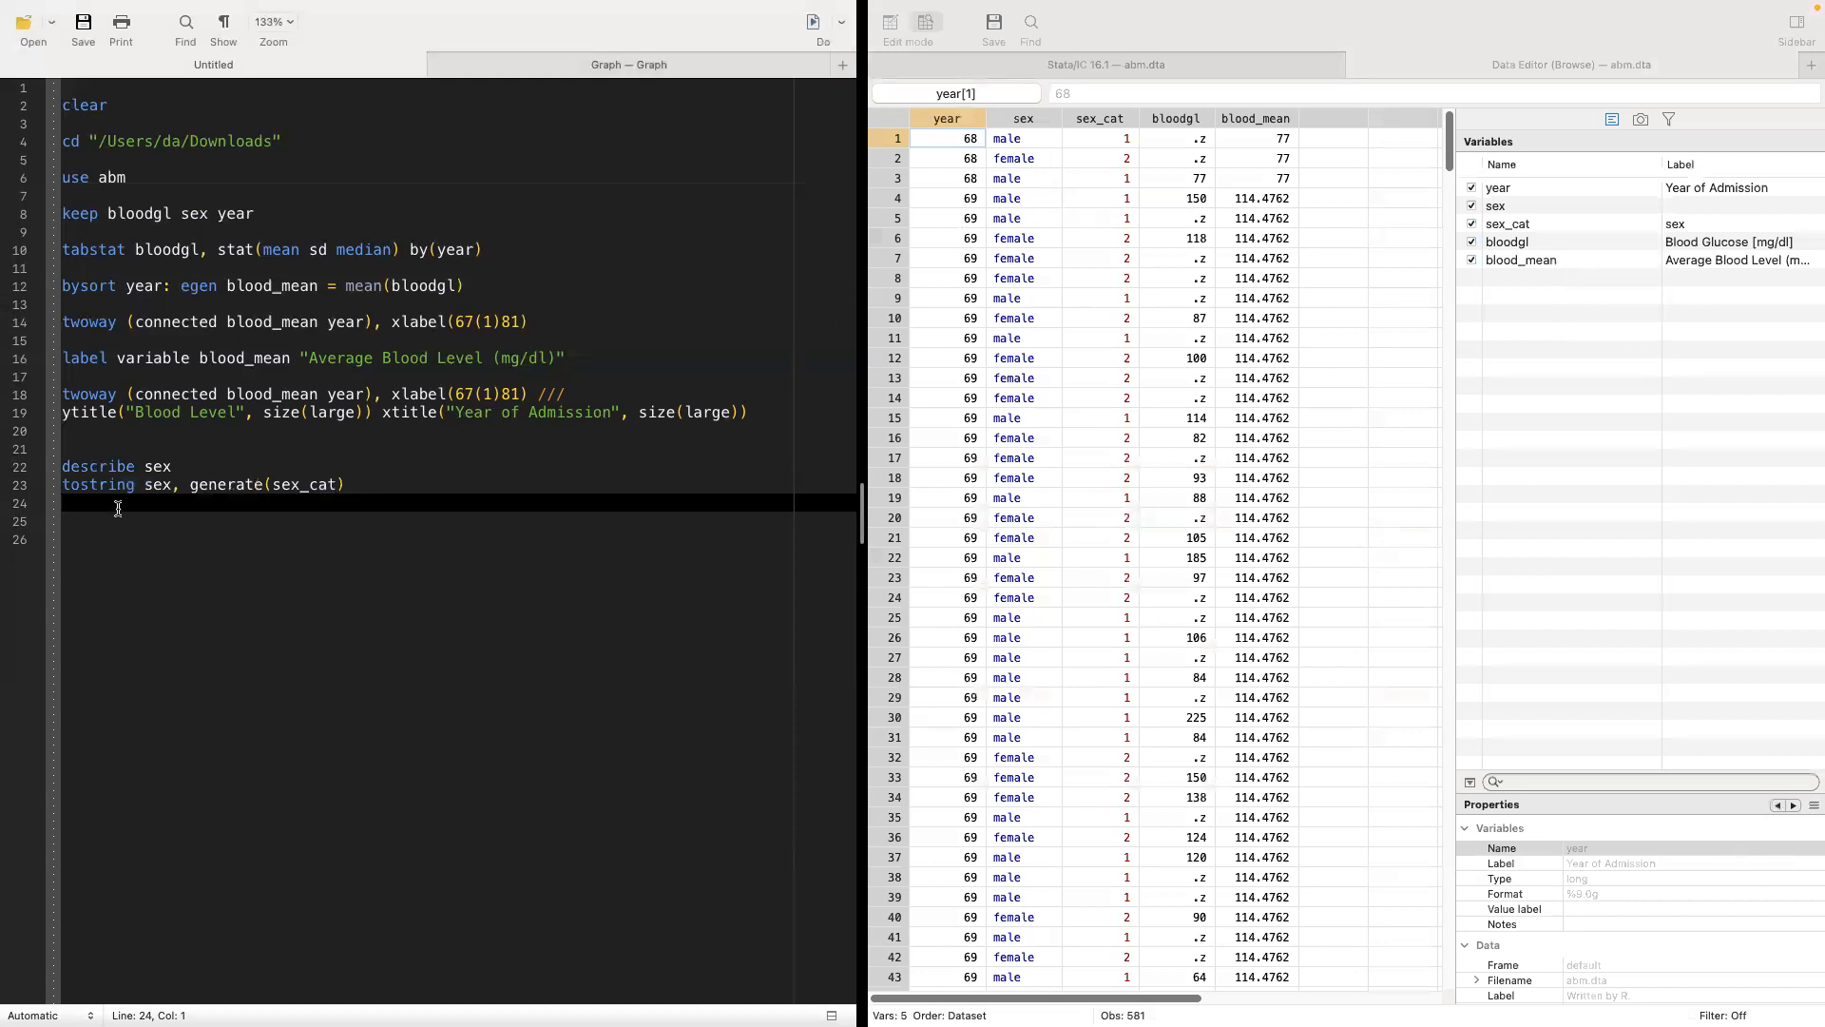
{"action": "type", "text": "repace "}
{"action": "type", "text": "lace"}
{"action": "type", "text": "sex-"}
{"action": "type", "text": "_ca"}
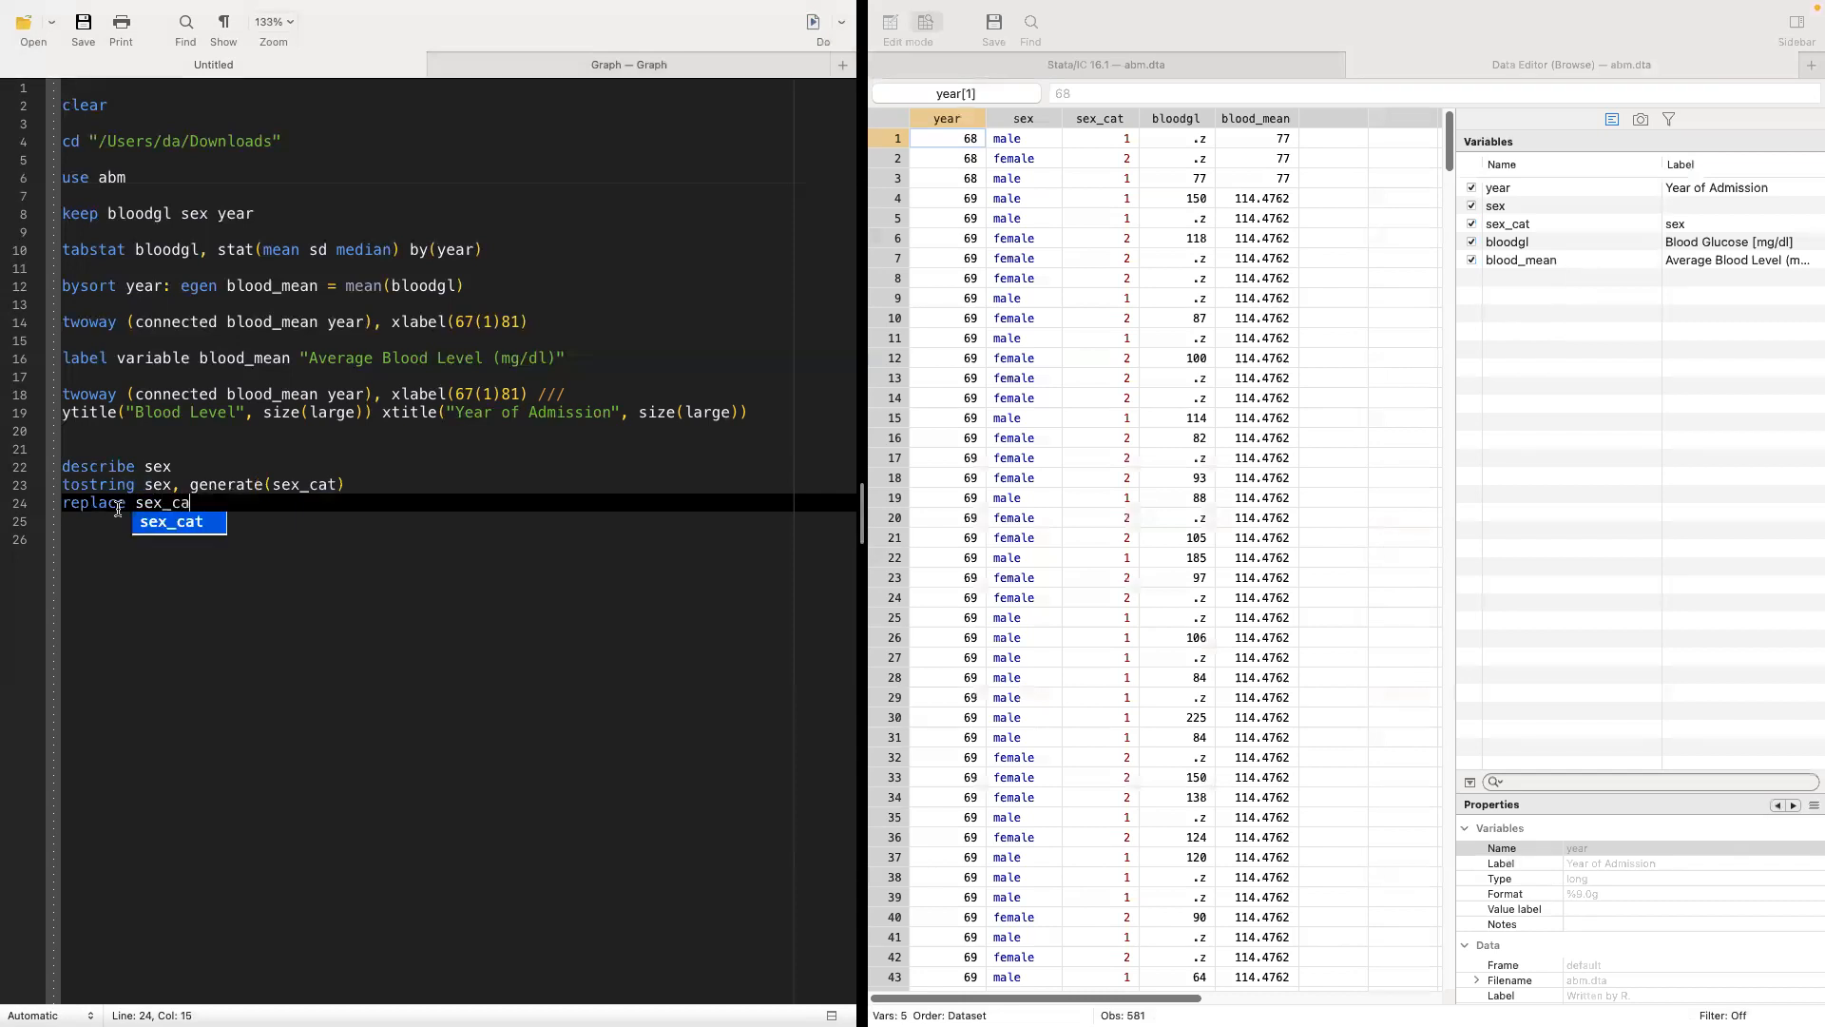
{"action": "type", "text": "t = \"male"}
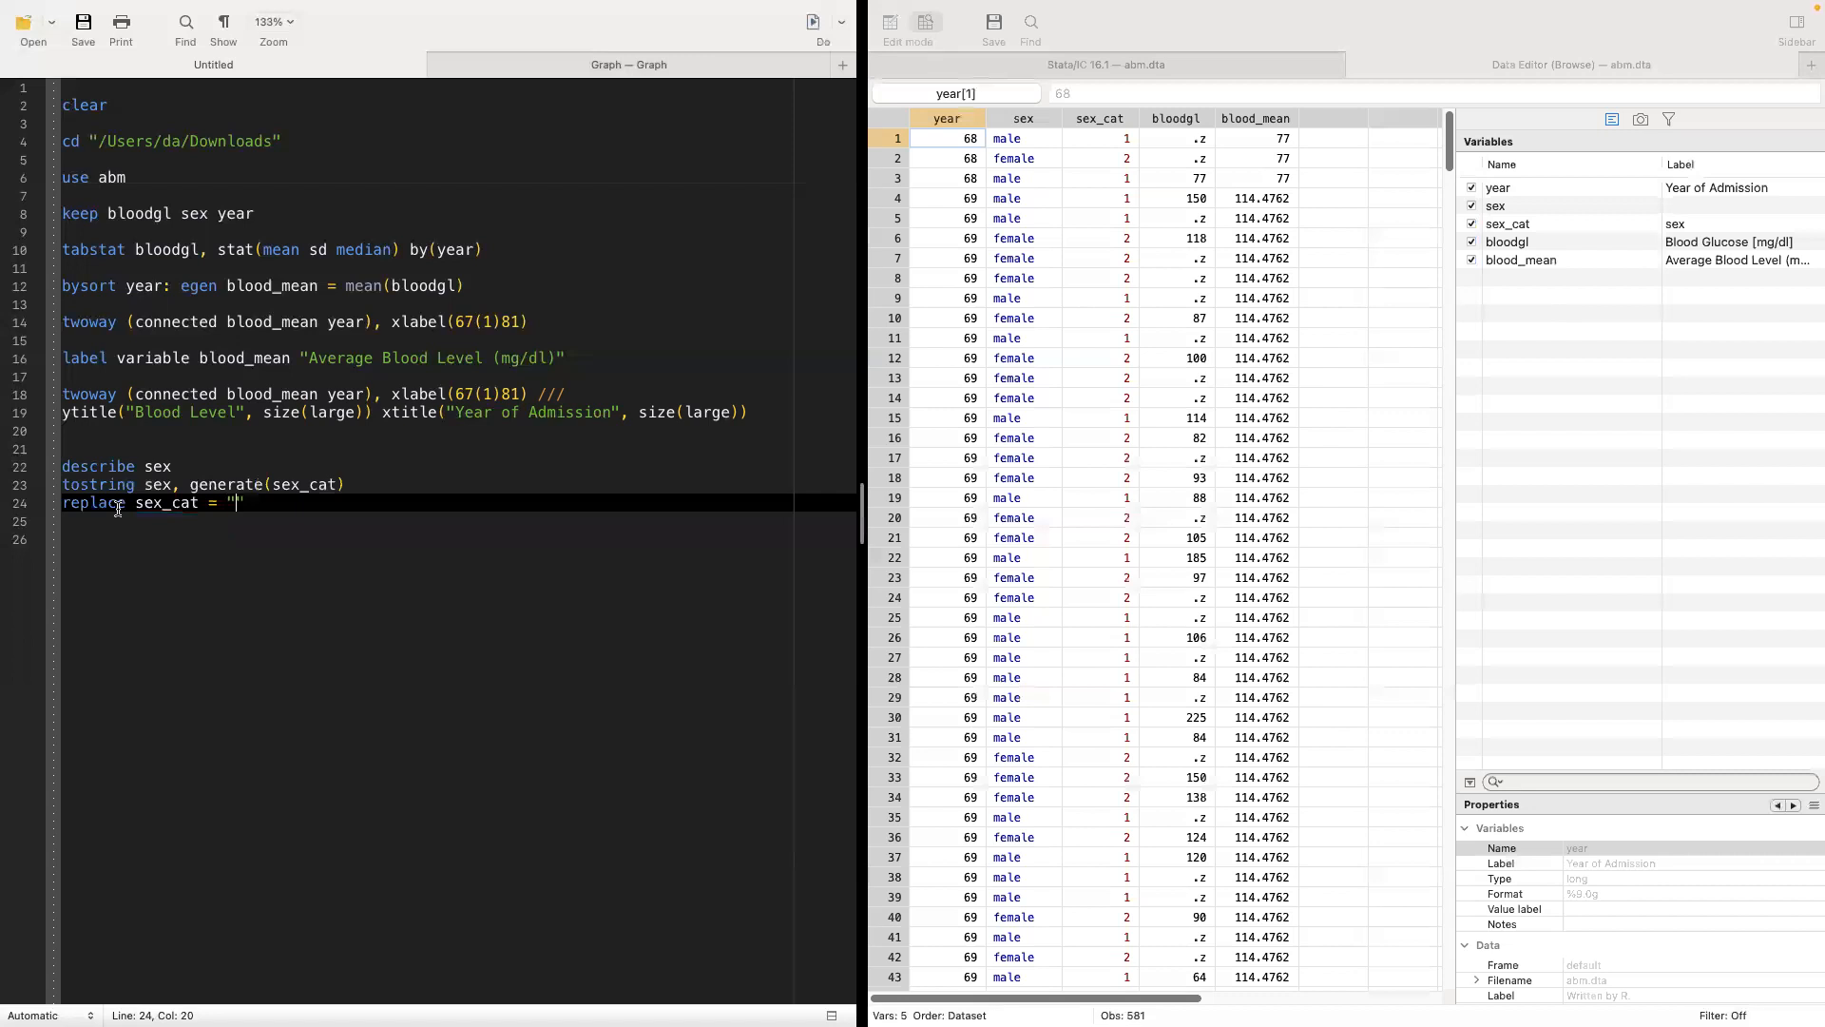
{"action": "type", "text": " if"}
{"action": "type", "text": " sex_"}
{"action": "type", "text": "var"}
{"action": "type", "text": " == \"1\""}
Step: Copy line 24, run it, and check the replacement in the results and the Data Editor
{"action": "triple_click", "coordinate": [447, 500]}
{"action": "key", "text": "super+c"}
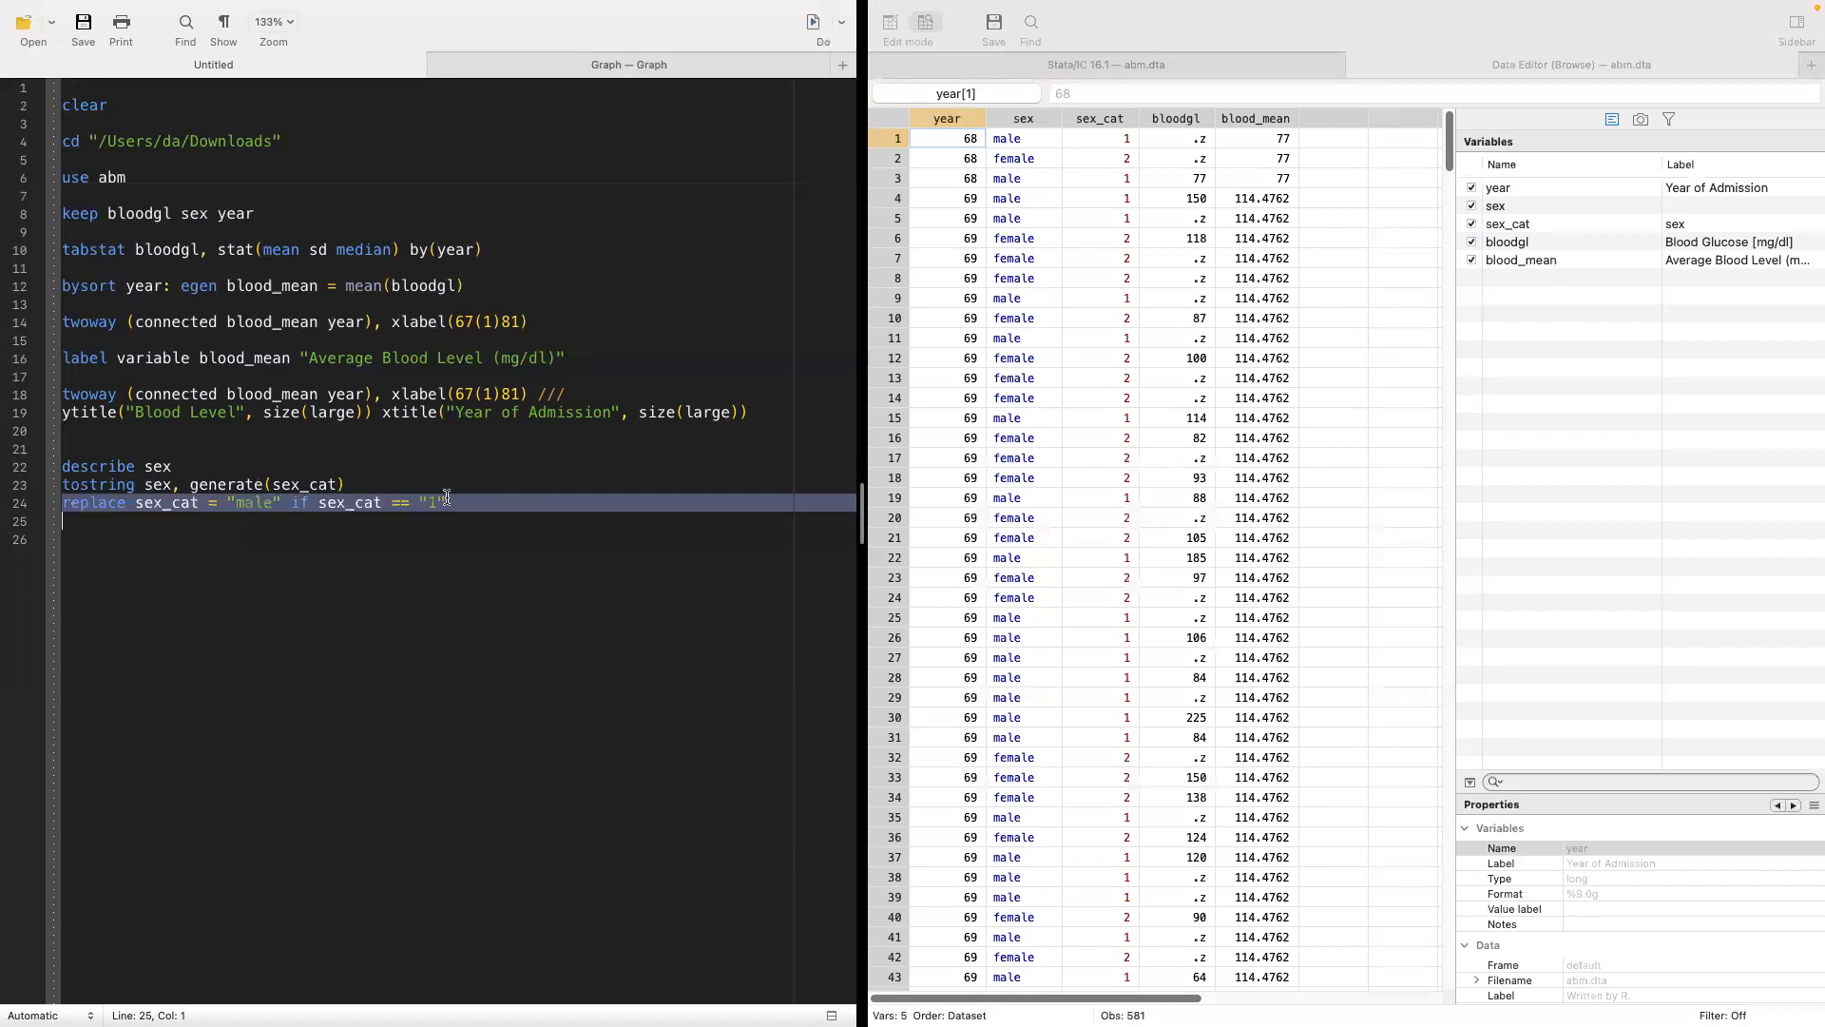
{"action": "left_click", "coordinate": [813, 23]}
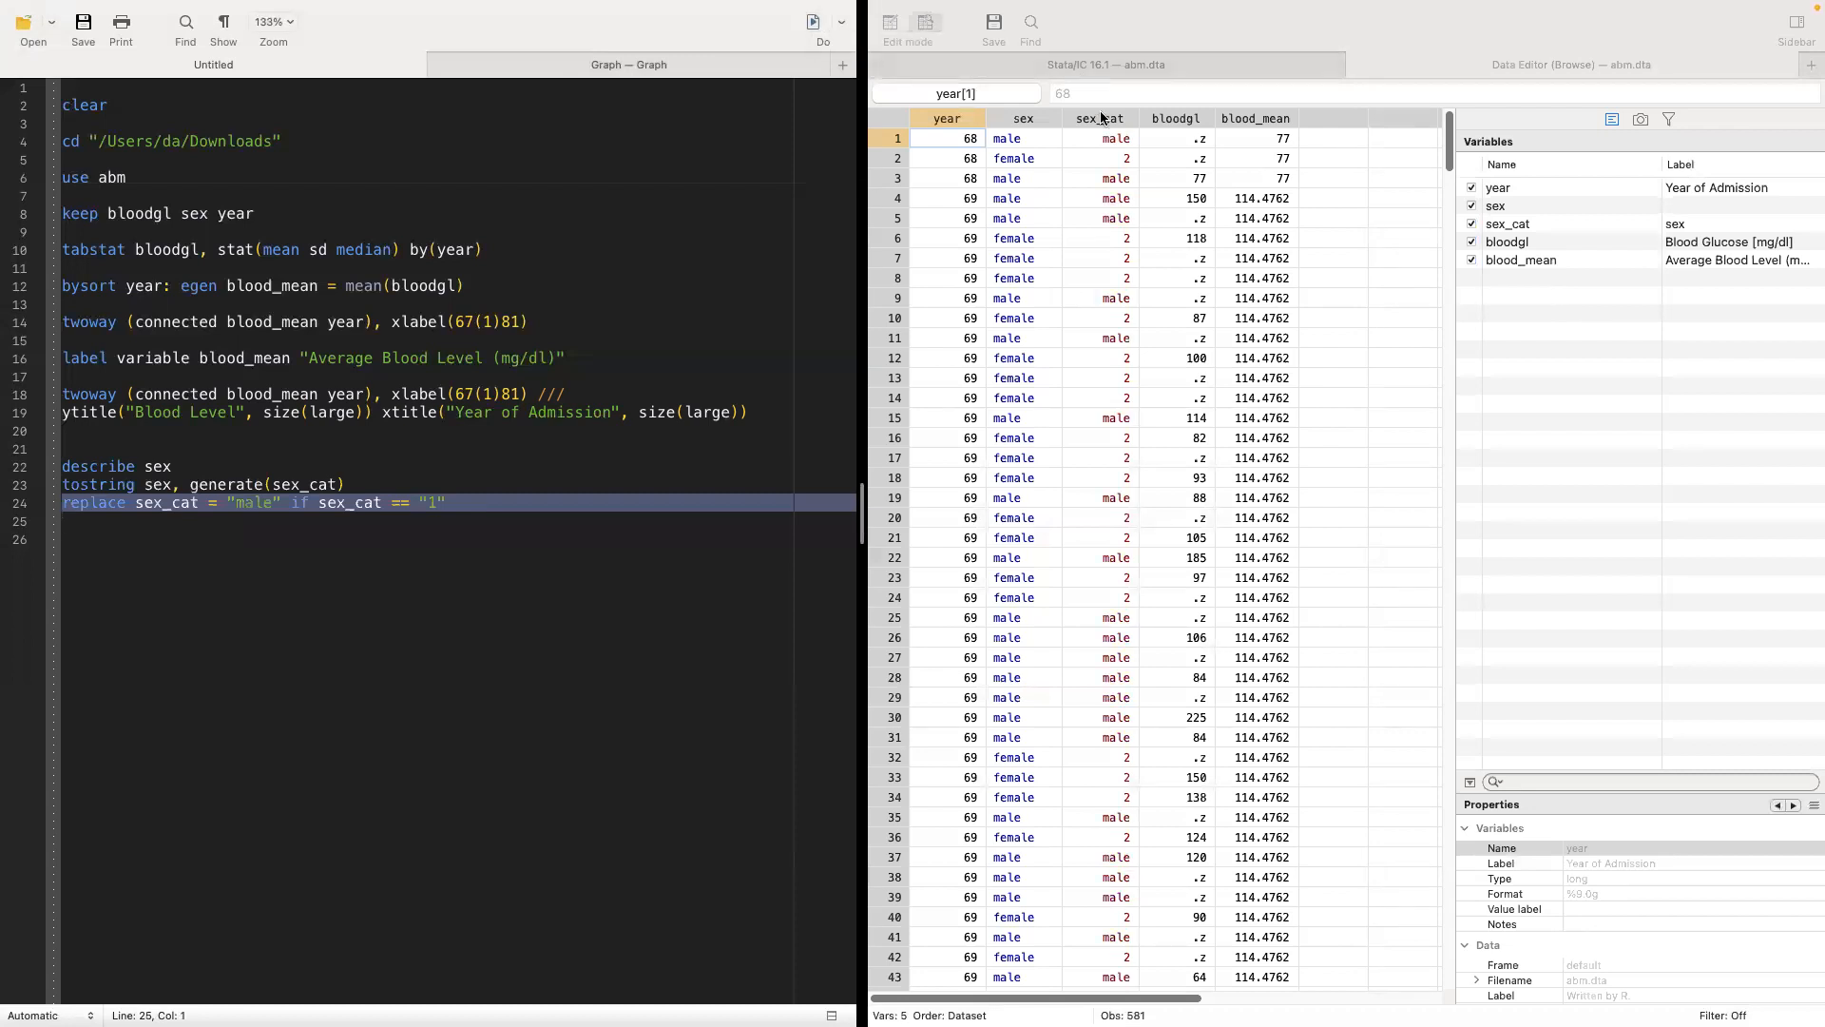
{"action": "left_click", "coordinate": [1108, 66]}
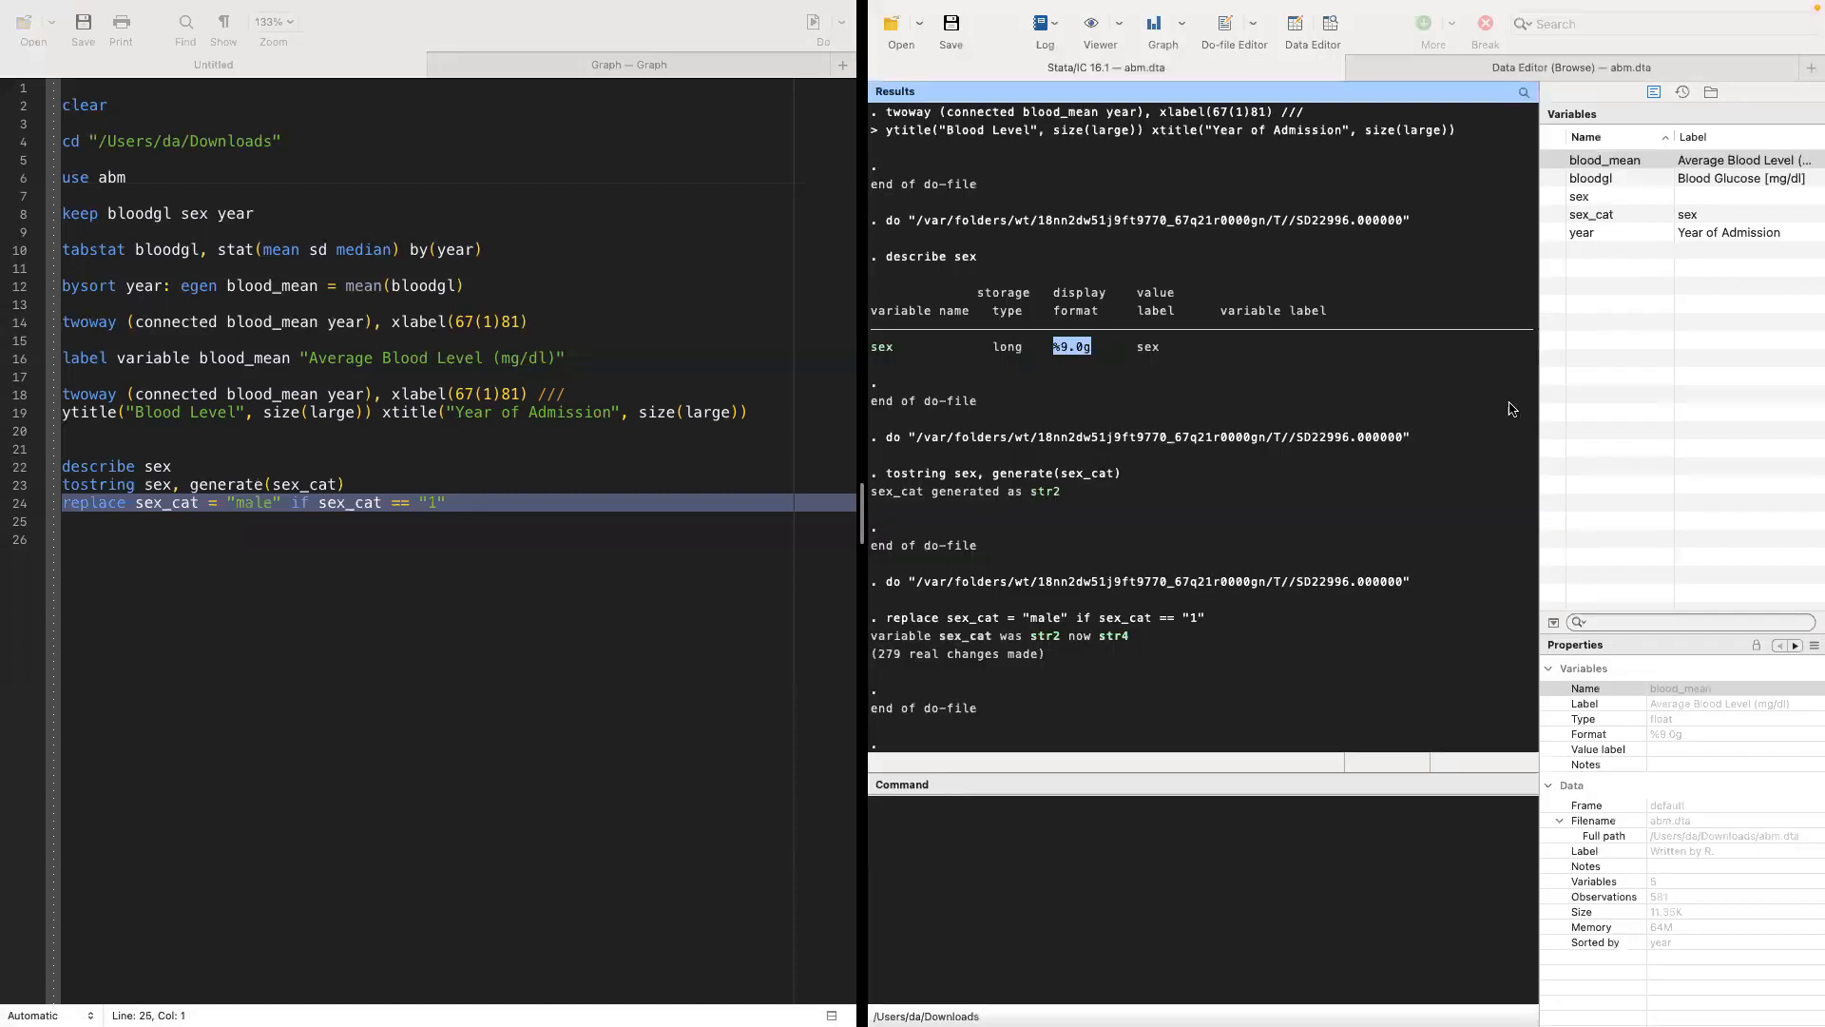
{"action": "left_click", "coordinate": [1449, 72]}
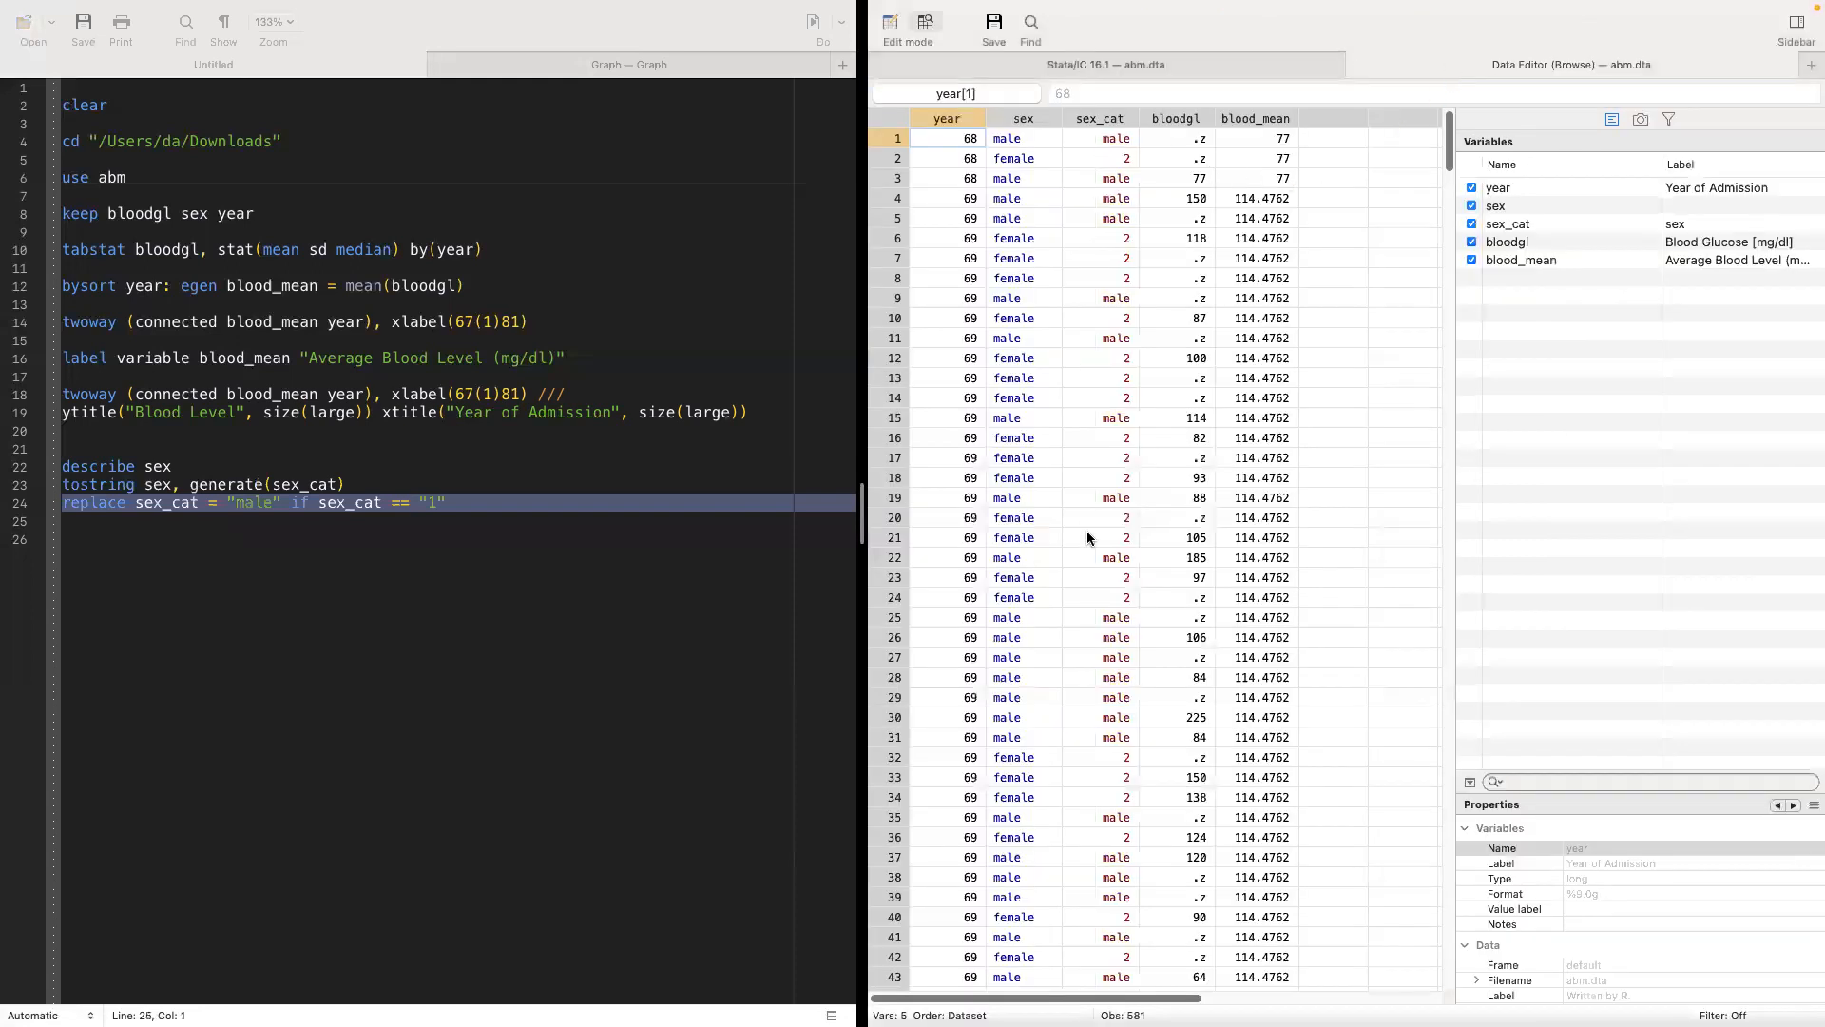
Step: Duplicate the male replace command on line 25 and change it to replace sex_cat = "female" if sex_cat == "2"
{"action": "left_click", "coordinate": [183, 521]}
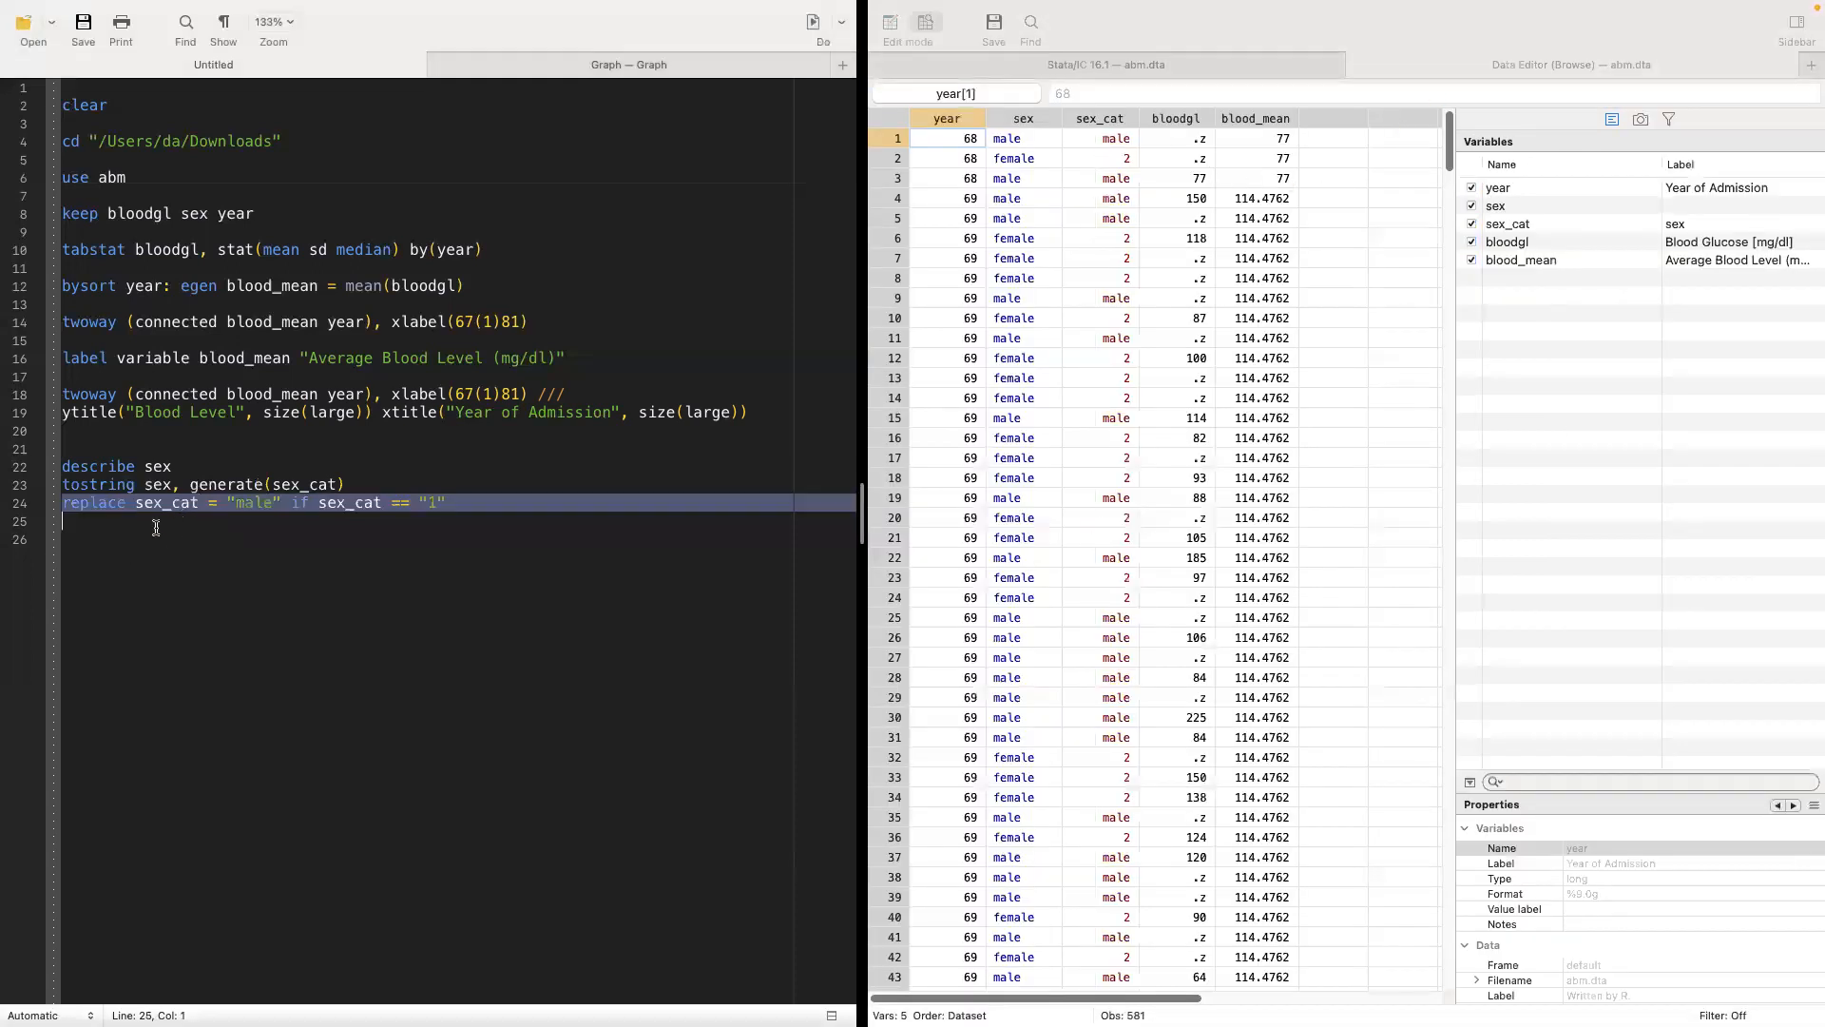
{"action": "left_click", "coordinate": [156, 521]}
{"action": "key", "text": "super+v"}
{"action": "double_click", "coordinate": [167, 502]}
{"action": "left_click", "coordinate": [238, 521]}
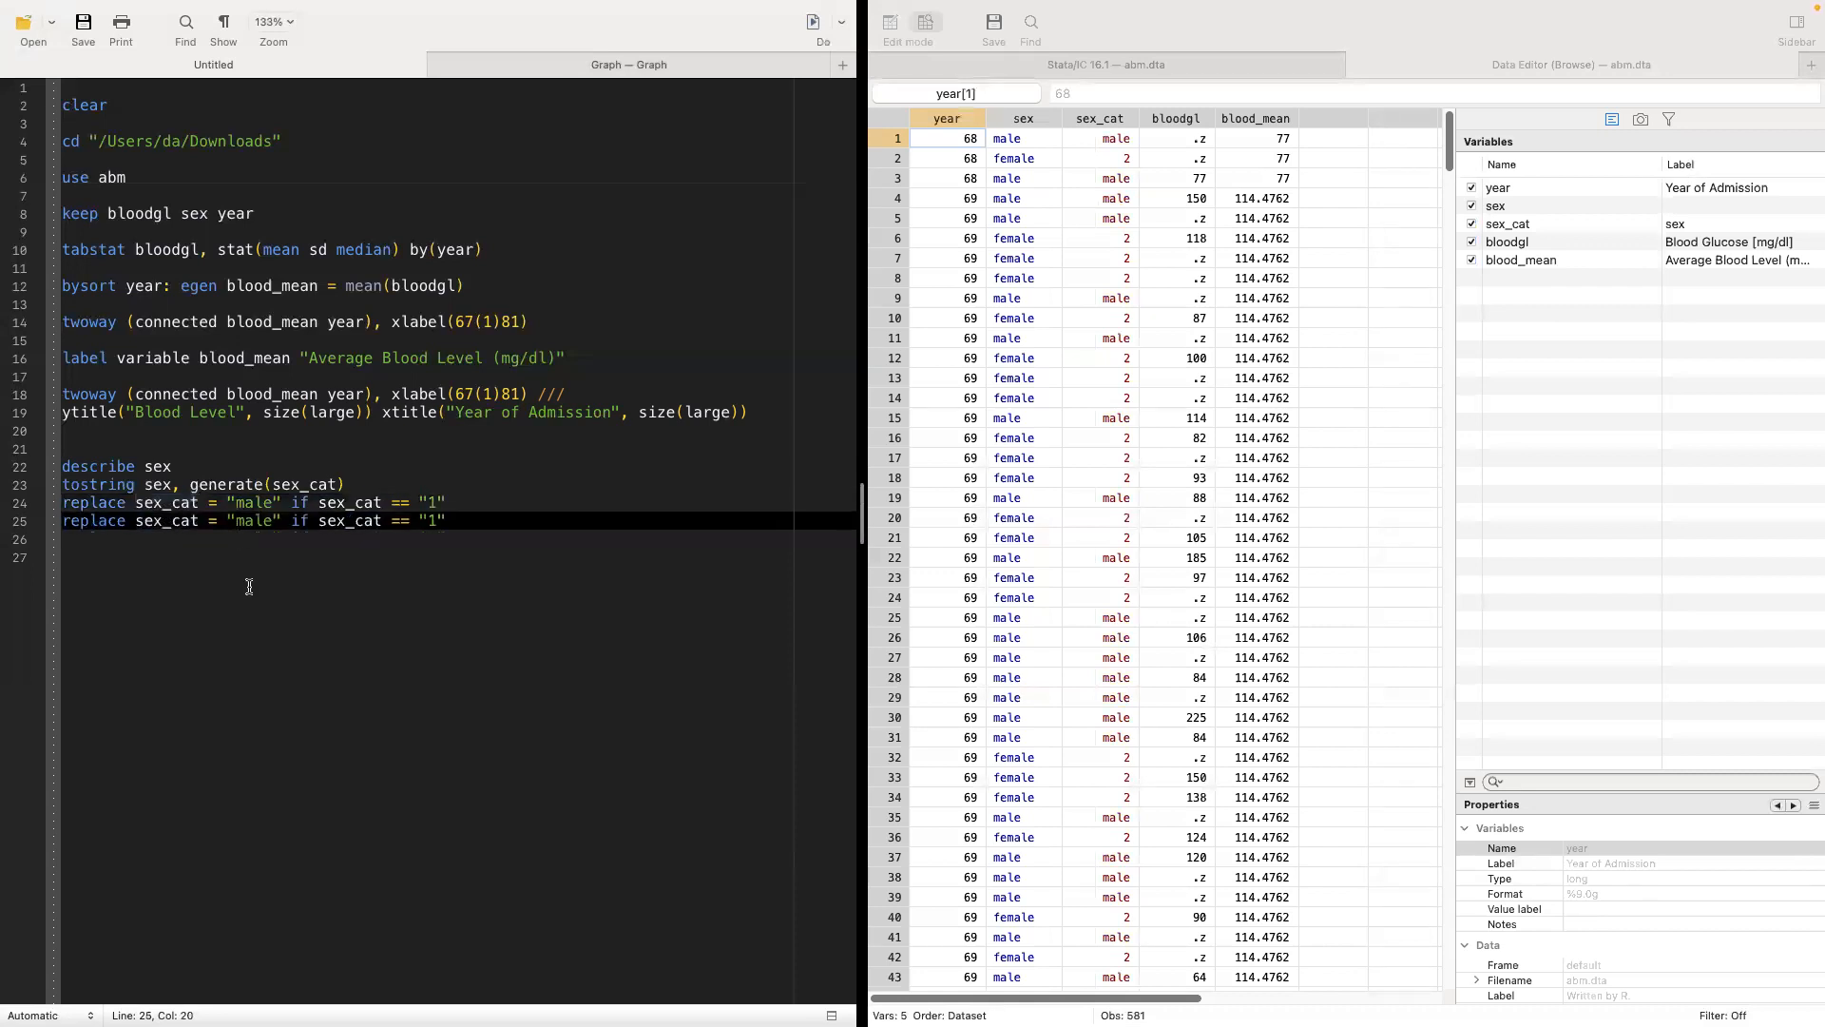
{"action": "type", "text": "fe"}
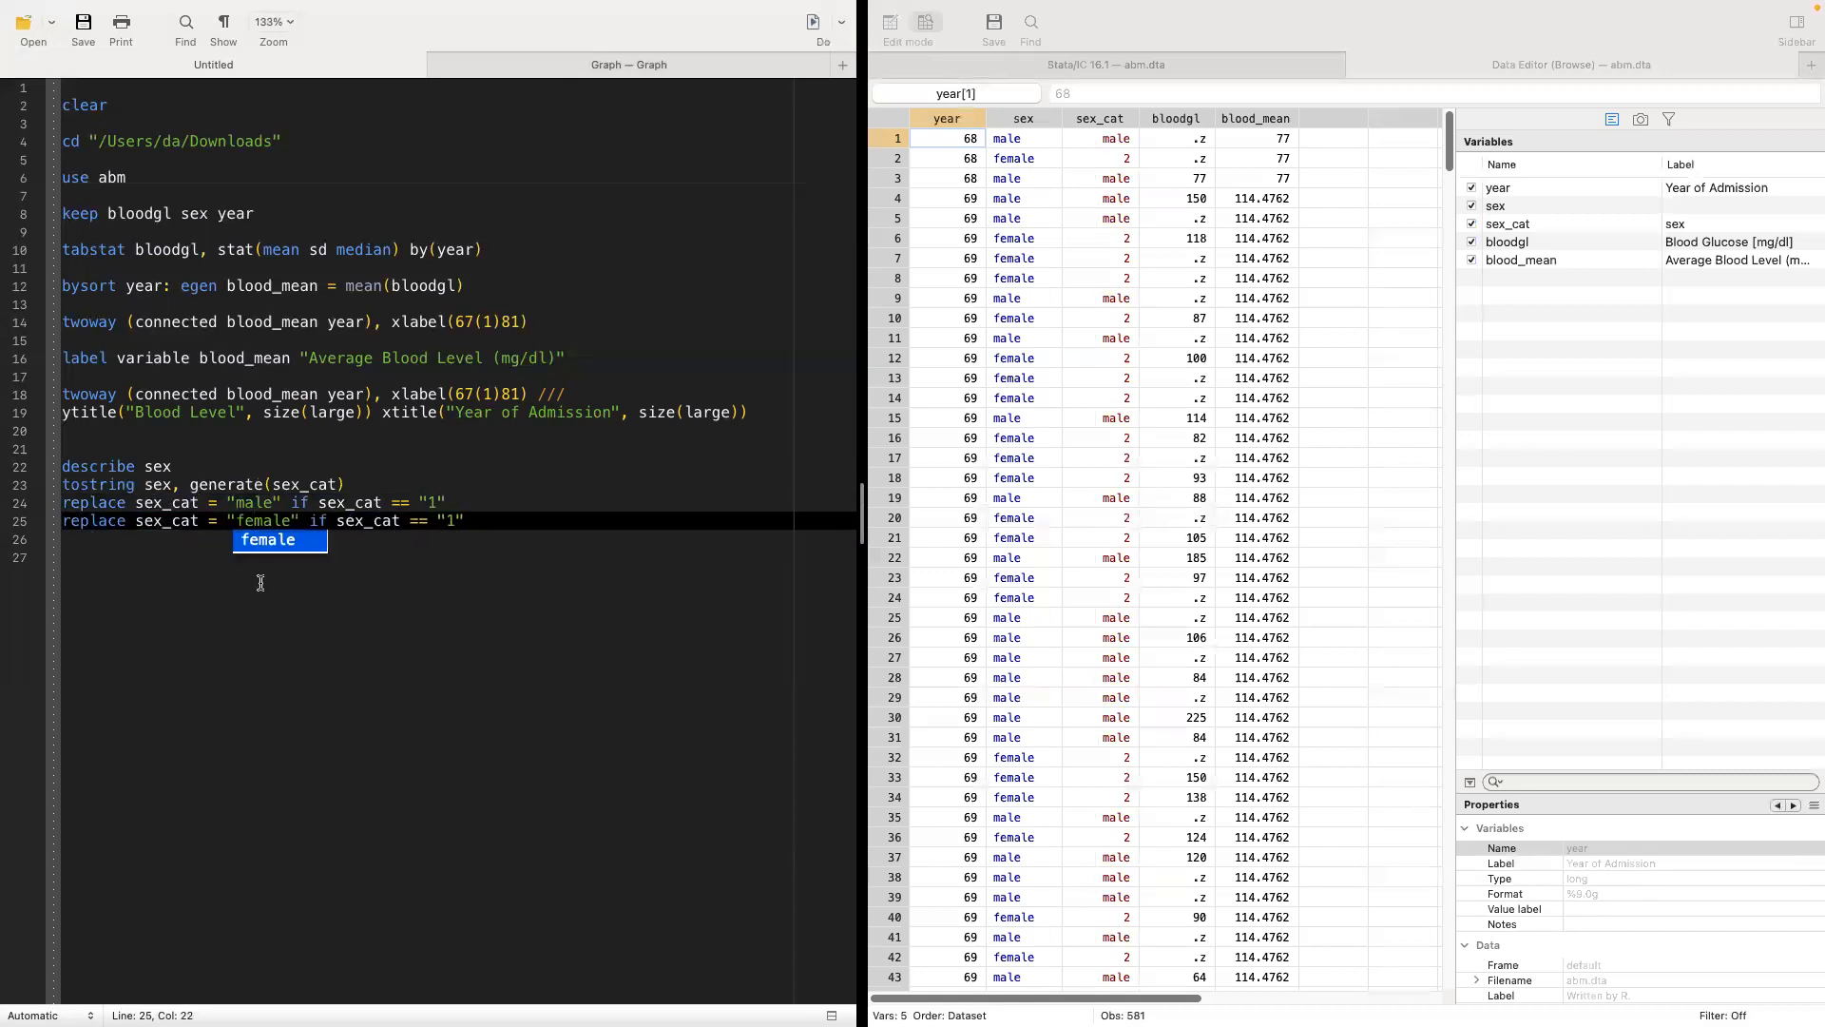
{"action": "left_click", "coordinate": [455, 521]}
{"action": "key", "text": "BackSpace"}
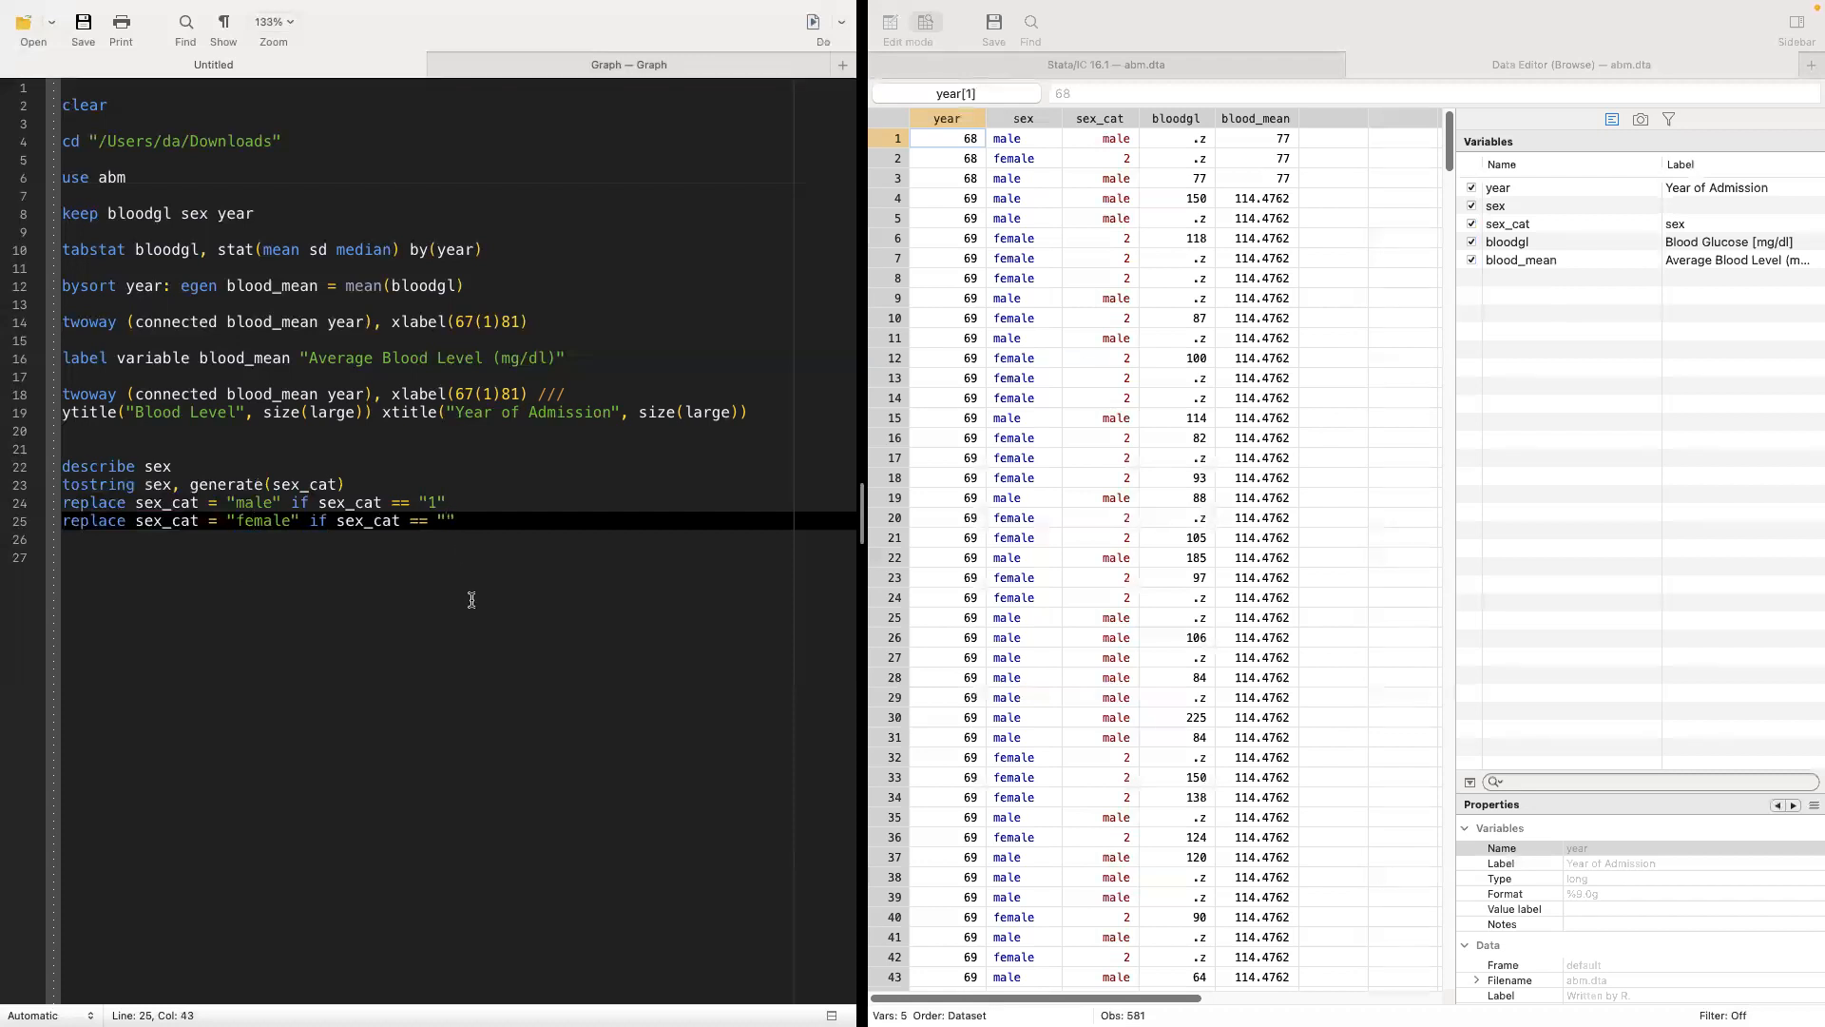
Step: Run the female replace command on line 25 and compare sex with sex_cat in the Data Editor
{"action": "triple_click", "coordinate": [419, 521]}
{"action": "left_click", "coordinate": [812, 22]}
{"action": "left_click", "coordinate": [1086, 73]}
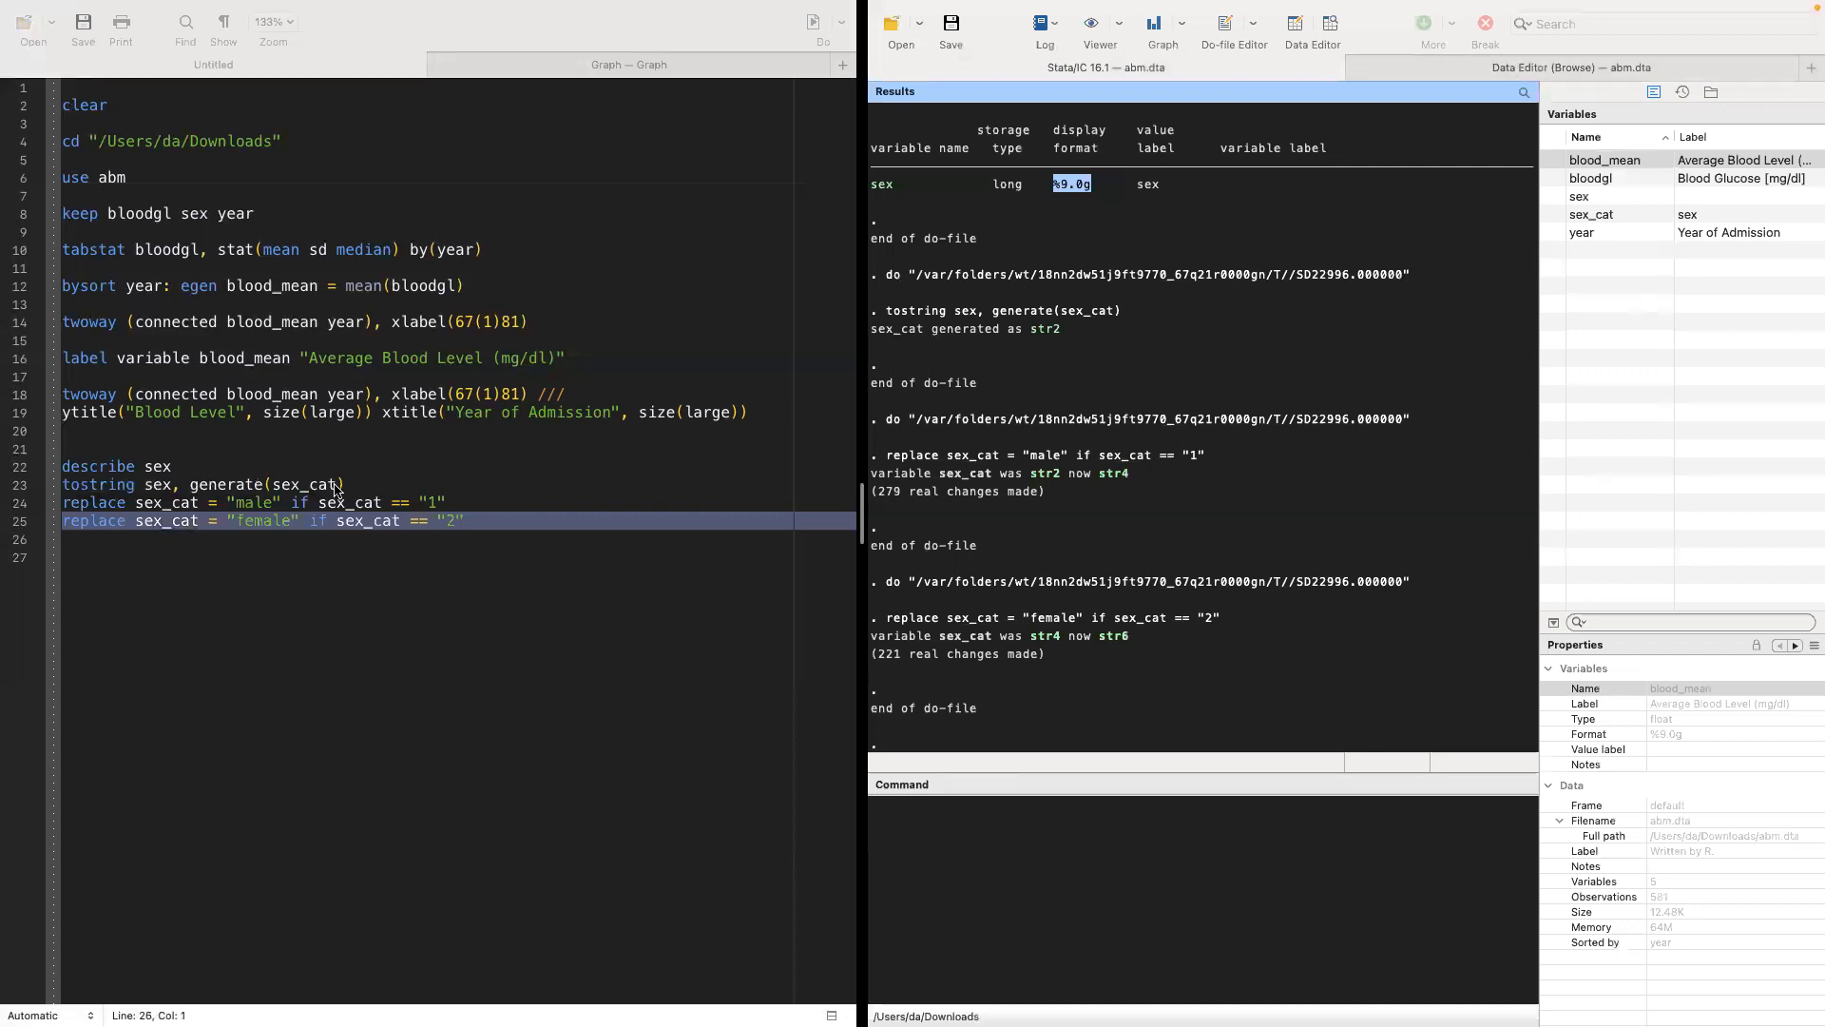
{"action": "double_click", "coordinate": [155, 466]}
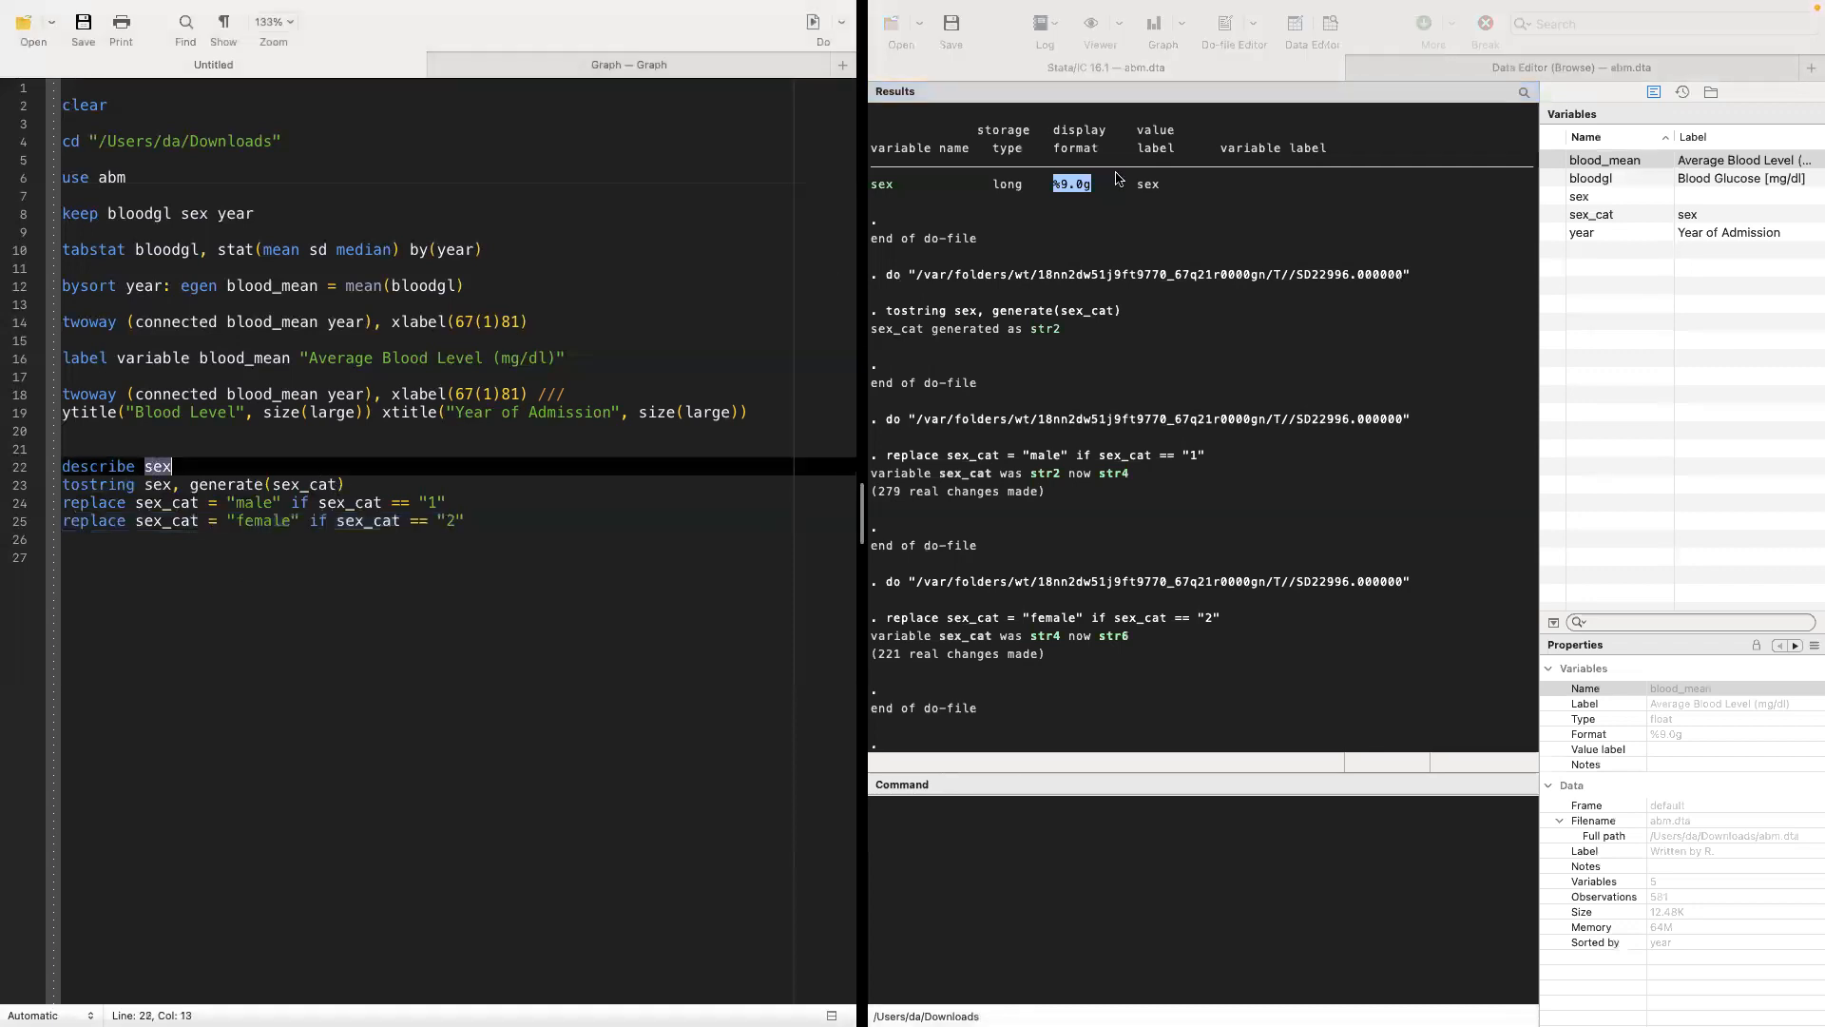
{"action": "left_click", "coordinate": [1372, 72]}
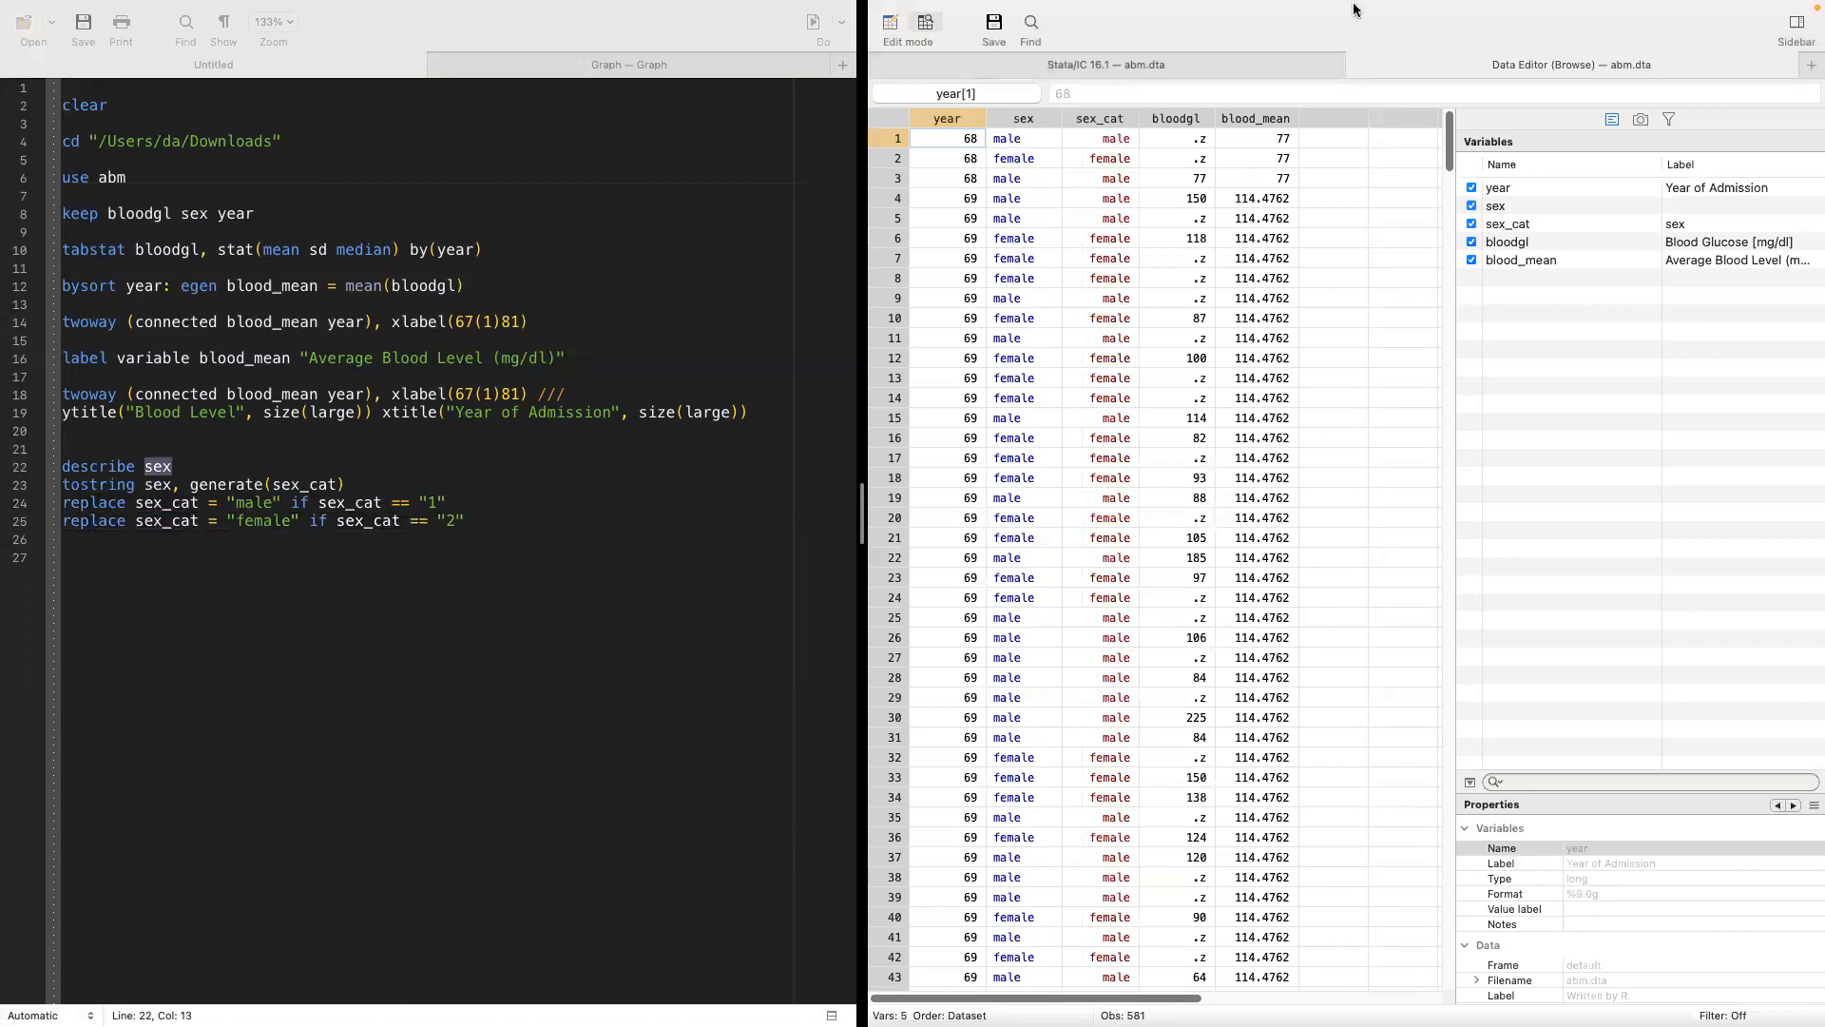
{"action": "left_click", "coordinate": [1289, 70]}
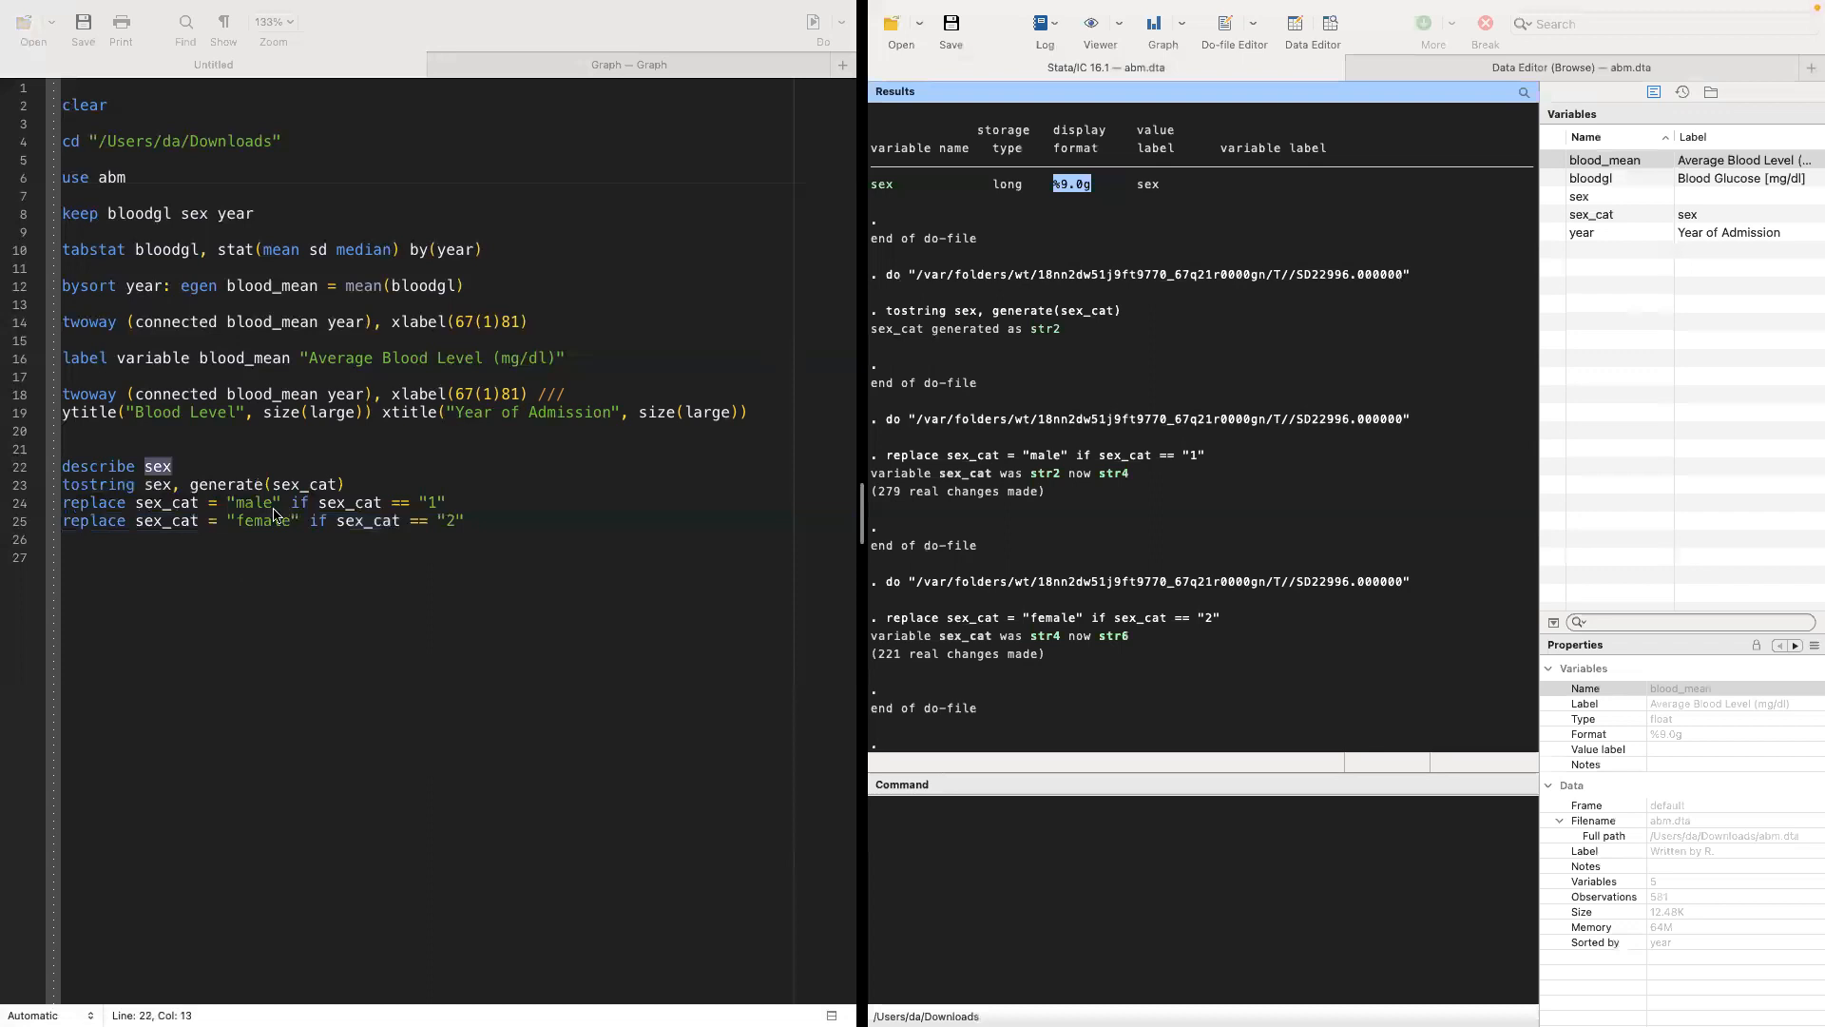
Step: Try using sex instead of sex_cat in the if condition on line 24 and run that line
{"action": "left_click", "coordinate": [221, 503]}
{"action": "double_click", "coordinate": [363, 503]}
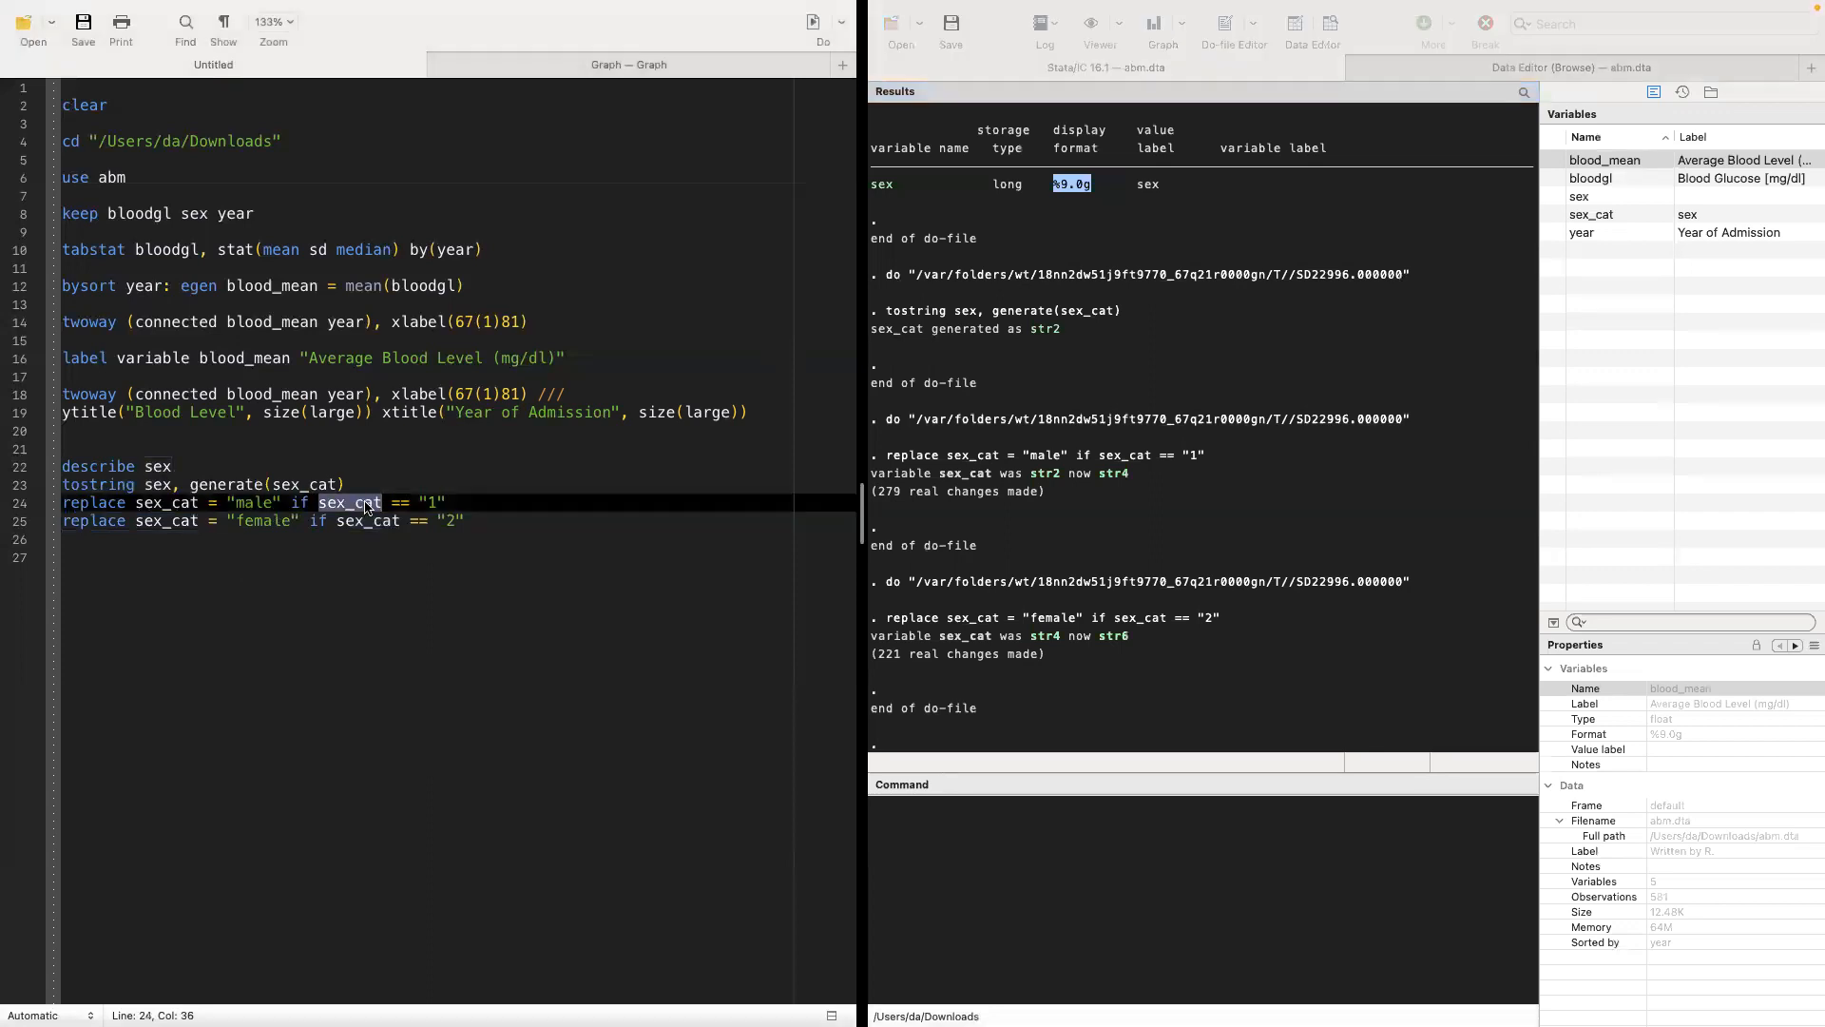
{"action": "type", "text": "sex"}
{"action": "triple_click", "coordinate": [369, 503]}
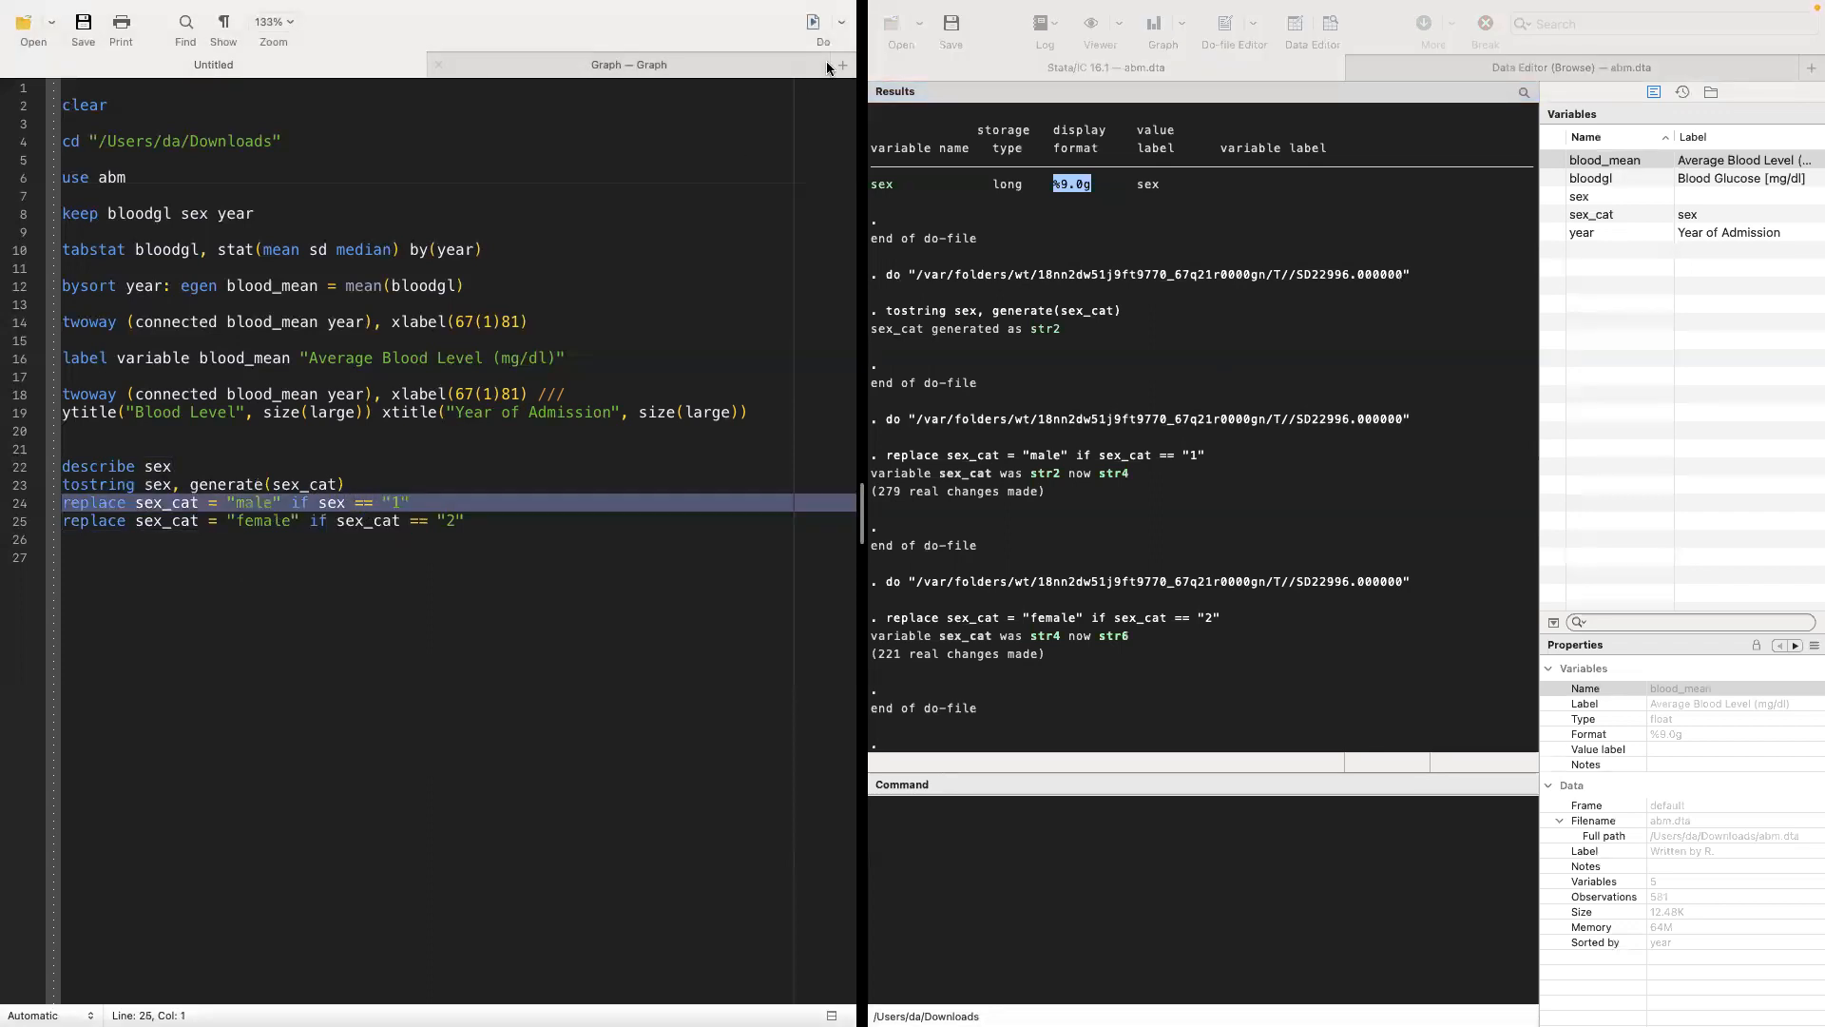
{"action": "left_click", "coordinate": [814, 22]}
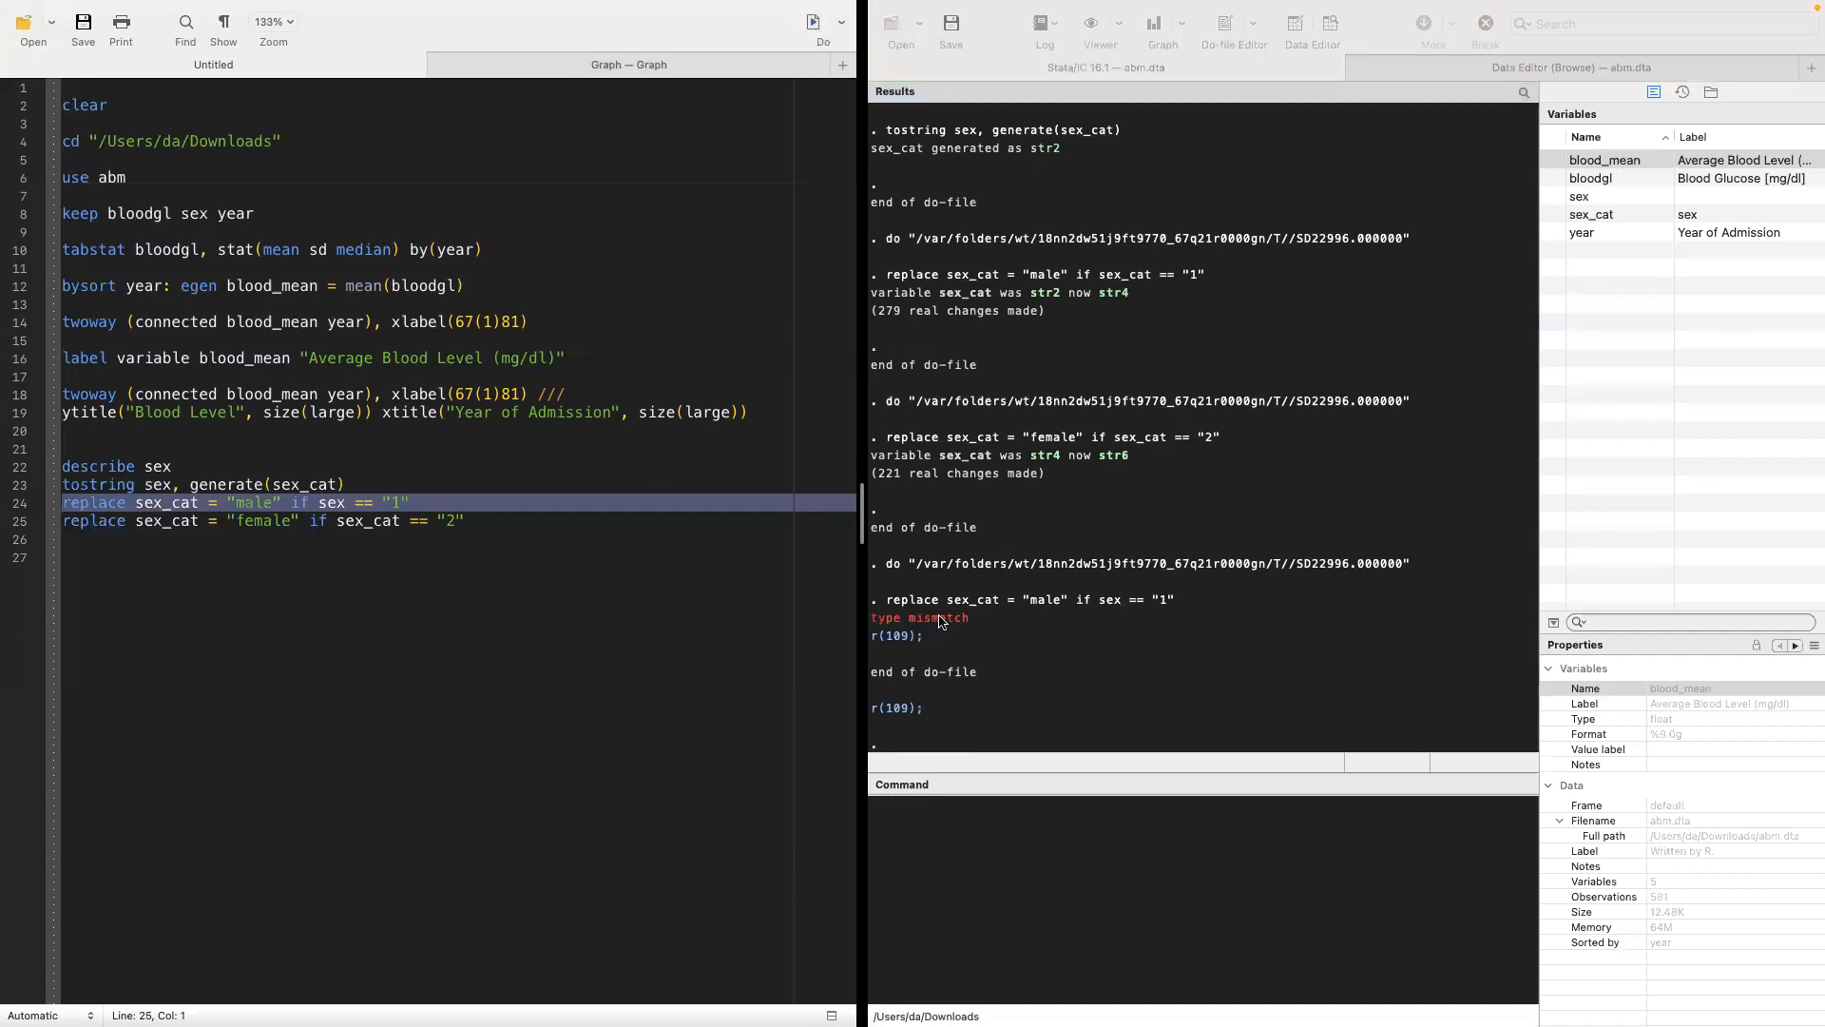
Step: Restore sex_cat in the if condition on line 24 and review the data and the results
{"action": "double_click", "coordinate": [339, 504]}
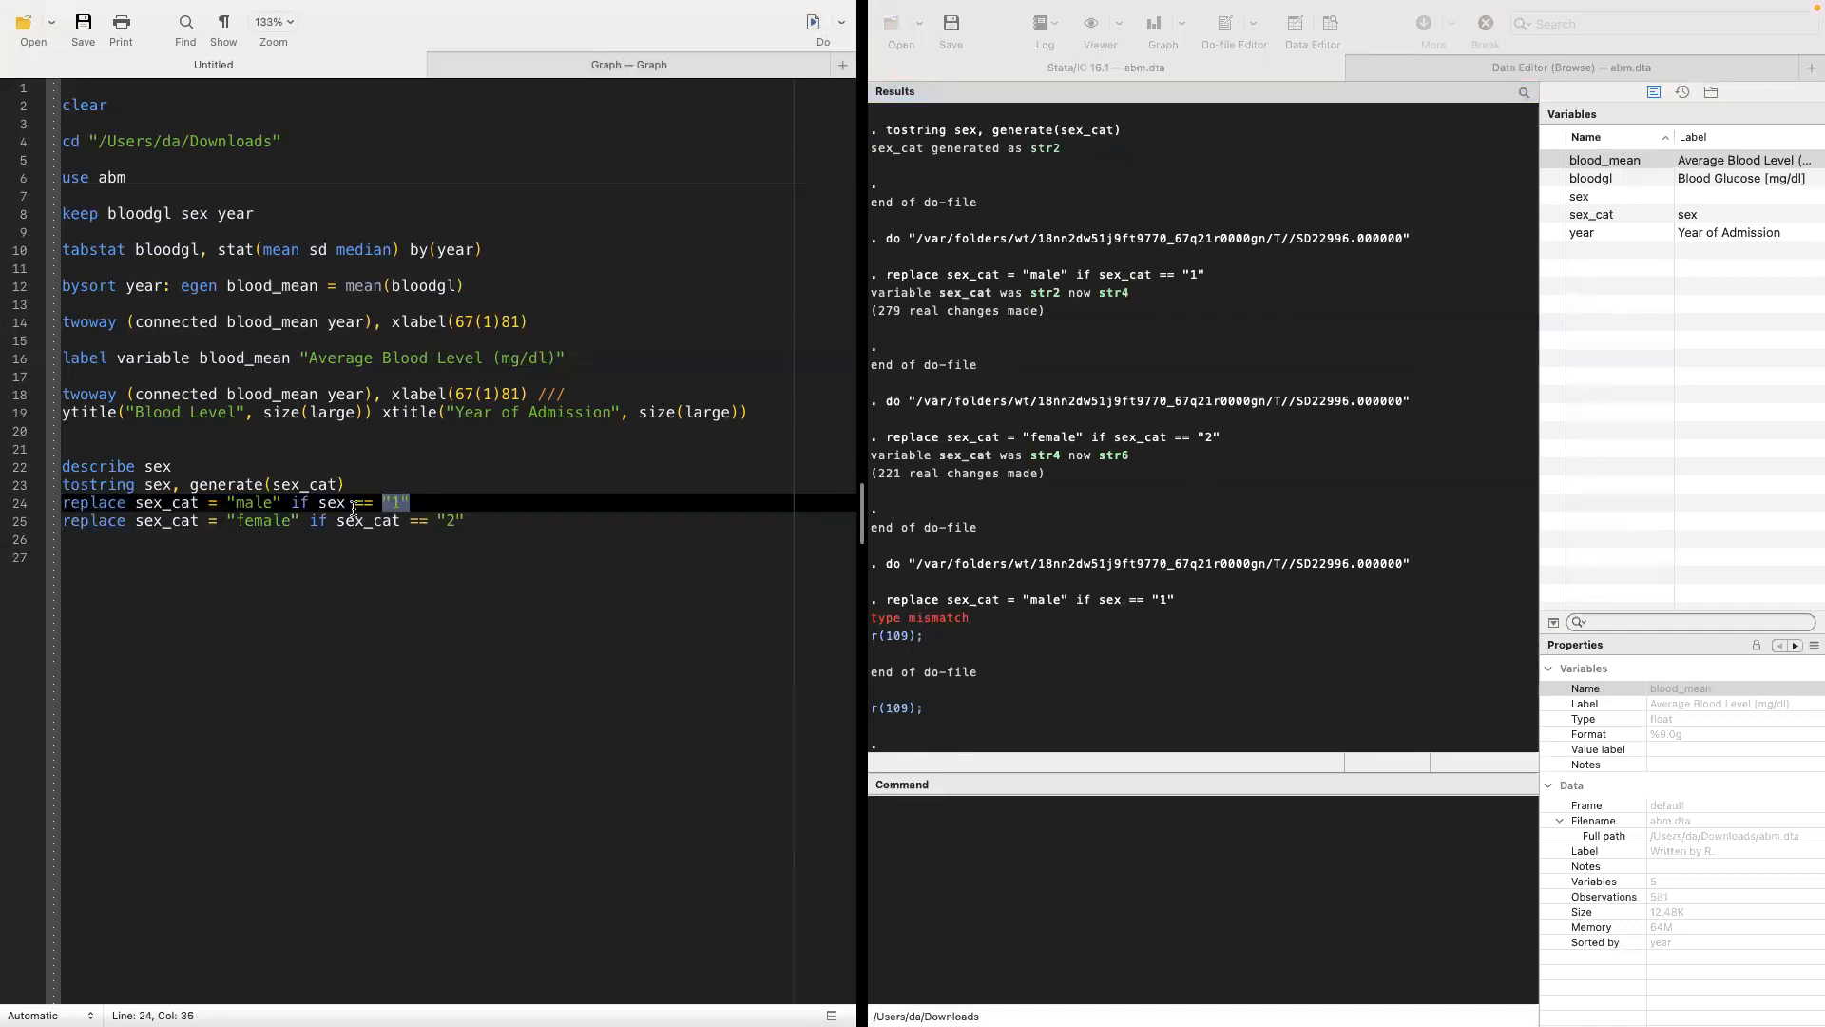
{"action": "type", "text": "sex_cat"}
{"action": "key", "text": "Return"}
{"action": "left_click", "coordinate": [274, 539]}
{"action": "left_click", "coordinate": [1418, 67]}
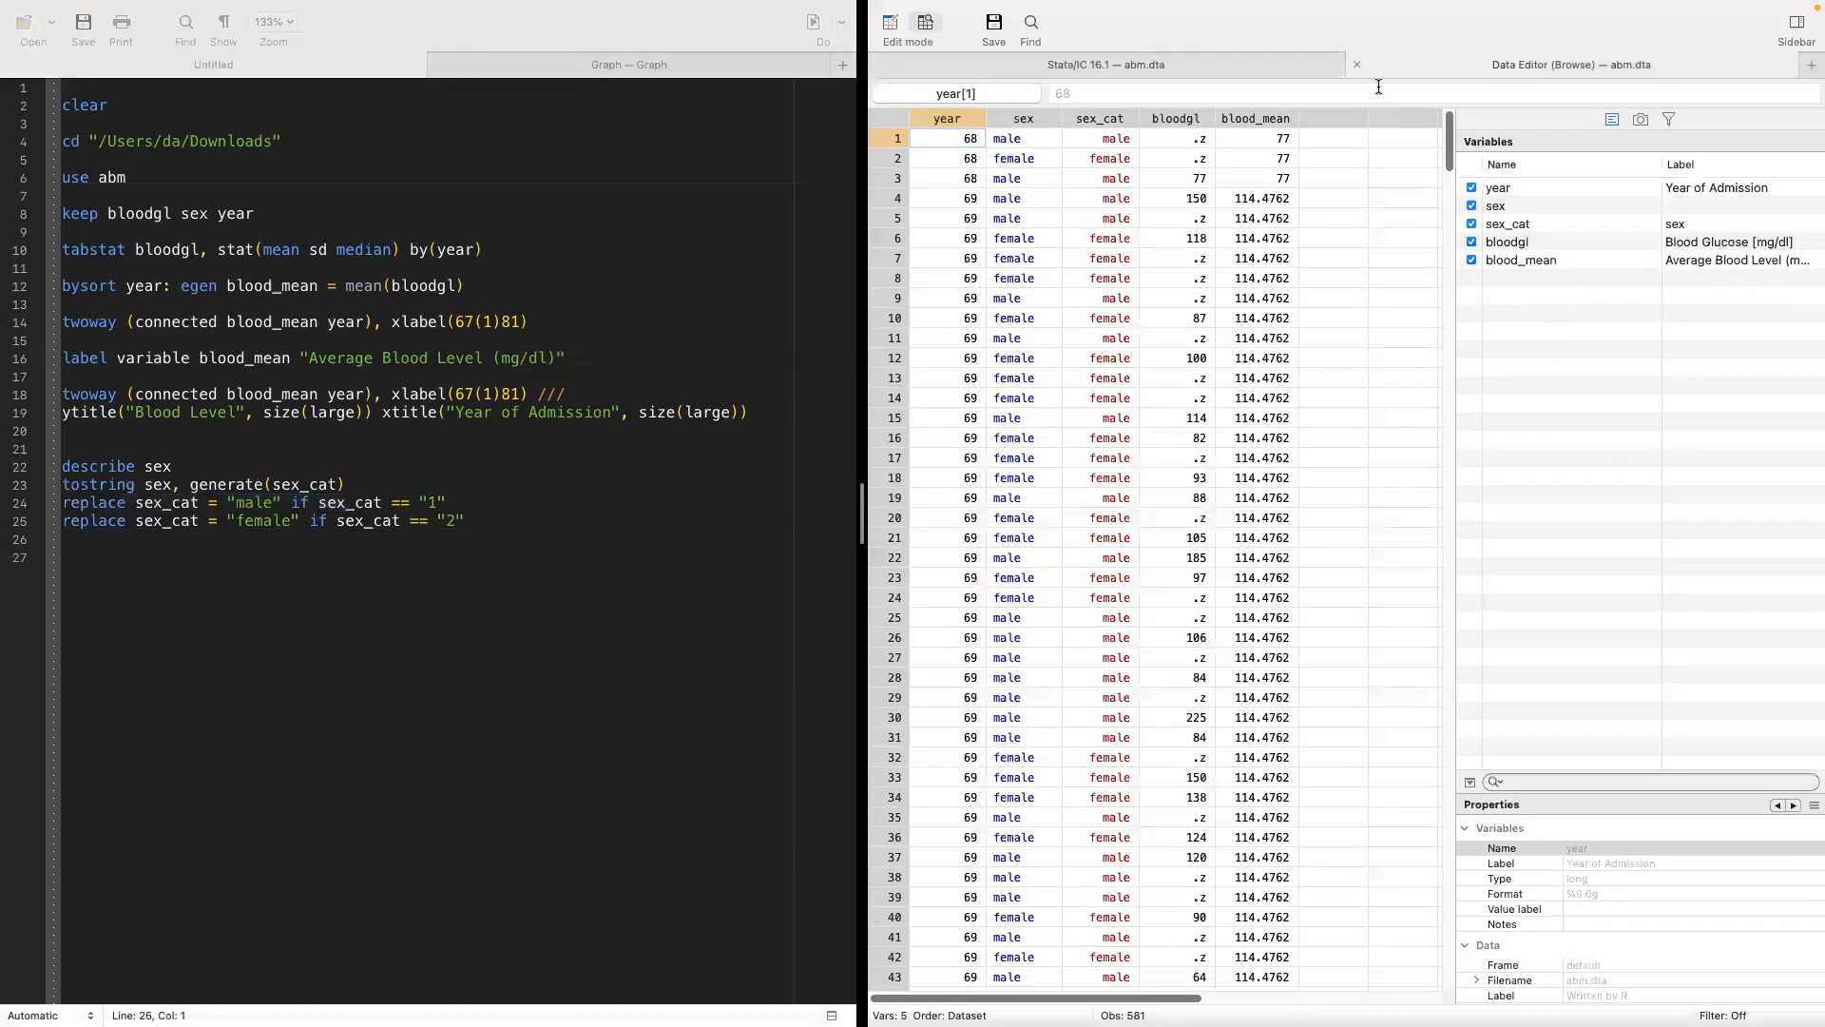
{"action": "left_click", "coordinate": [1051, 66]}
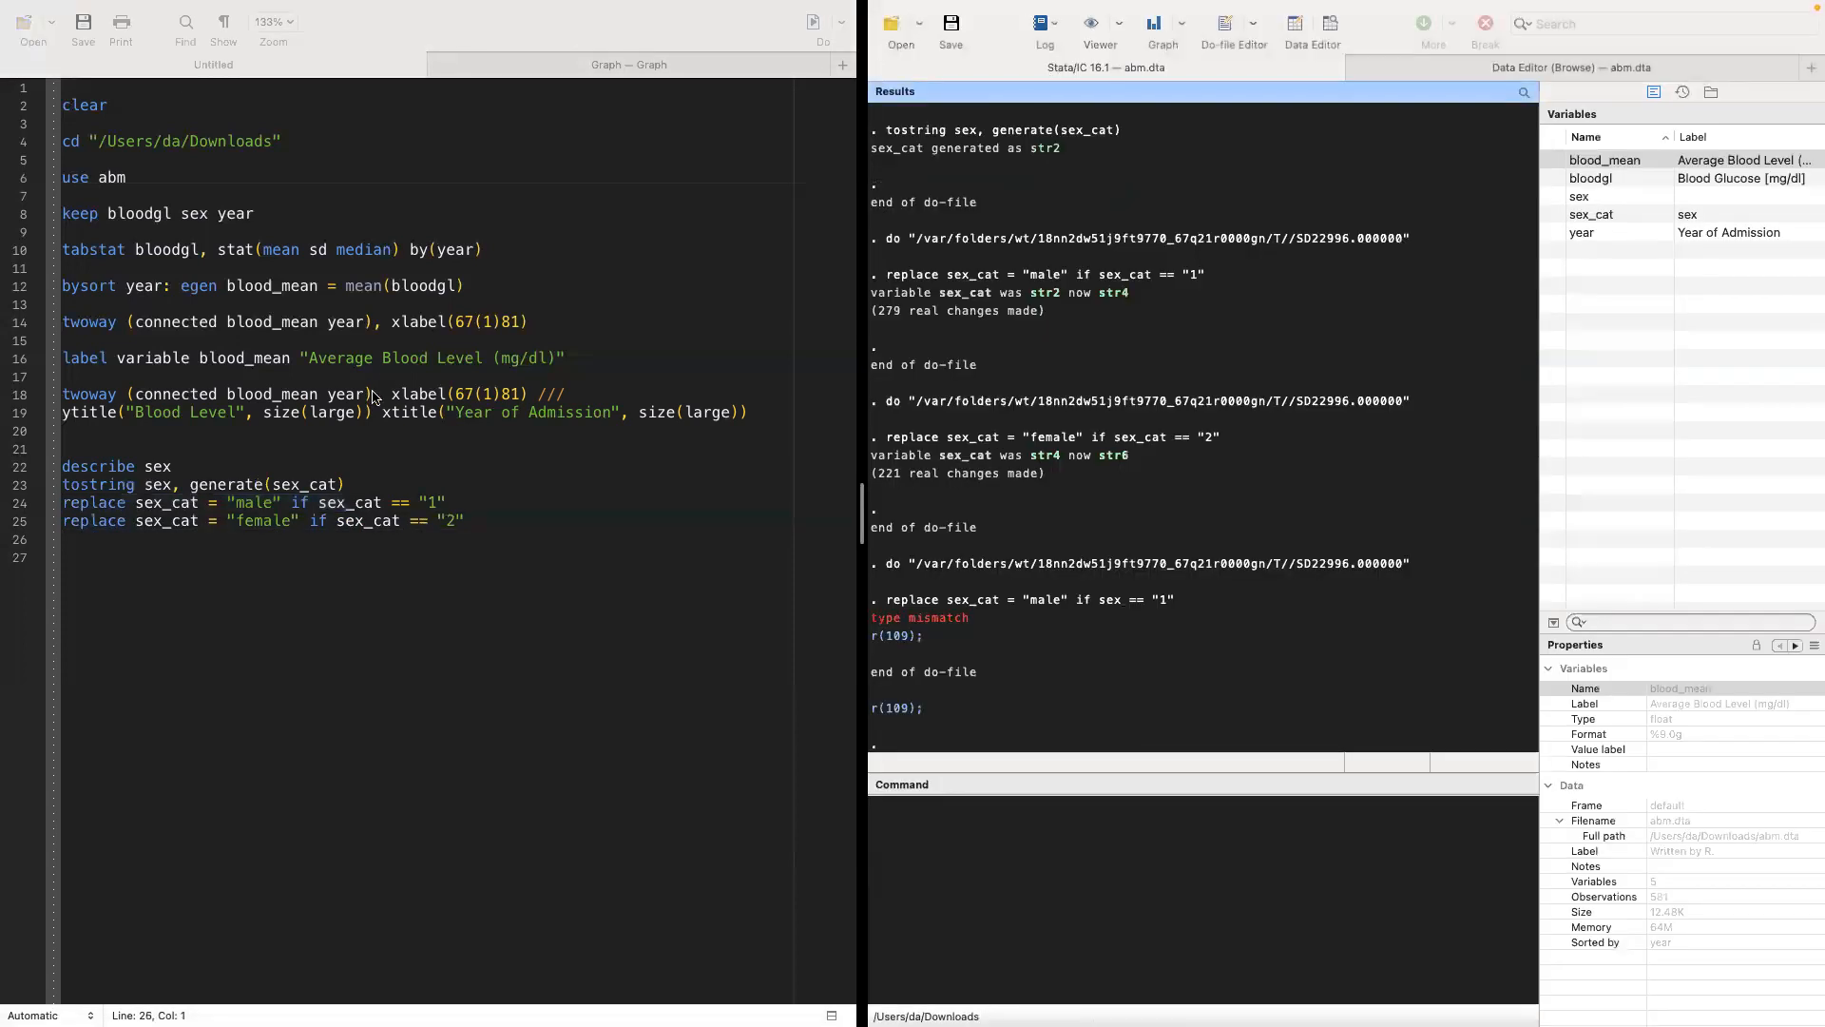
Step: Copy the bysort egen mean command from line 12 to line 27 and group it by year sex_cat
{"action": "left_click", "coordinate": [323, 558]}
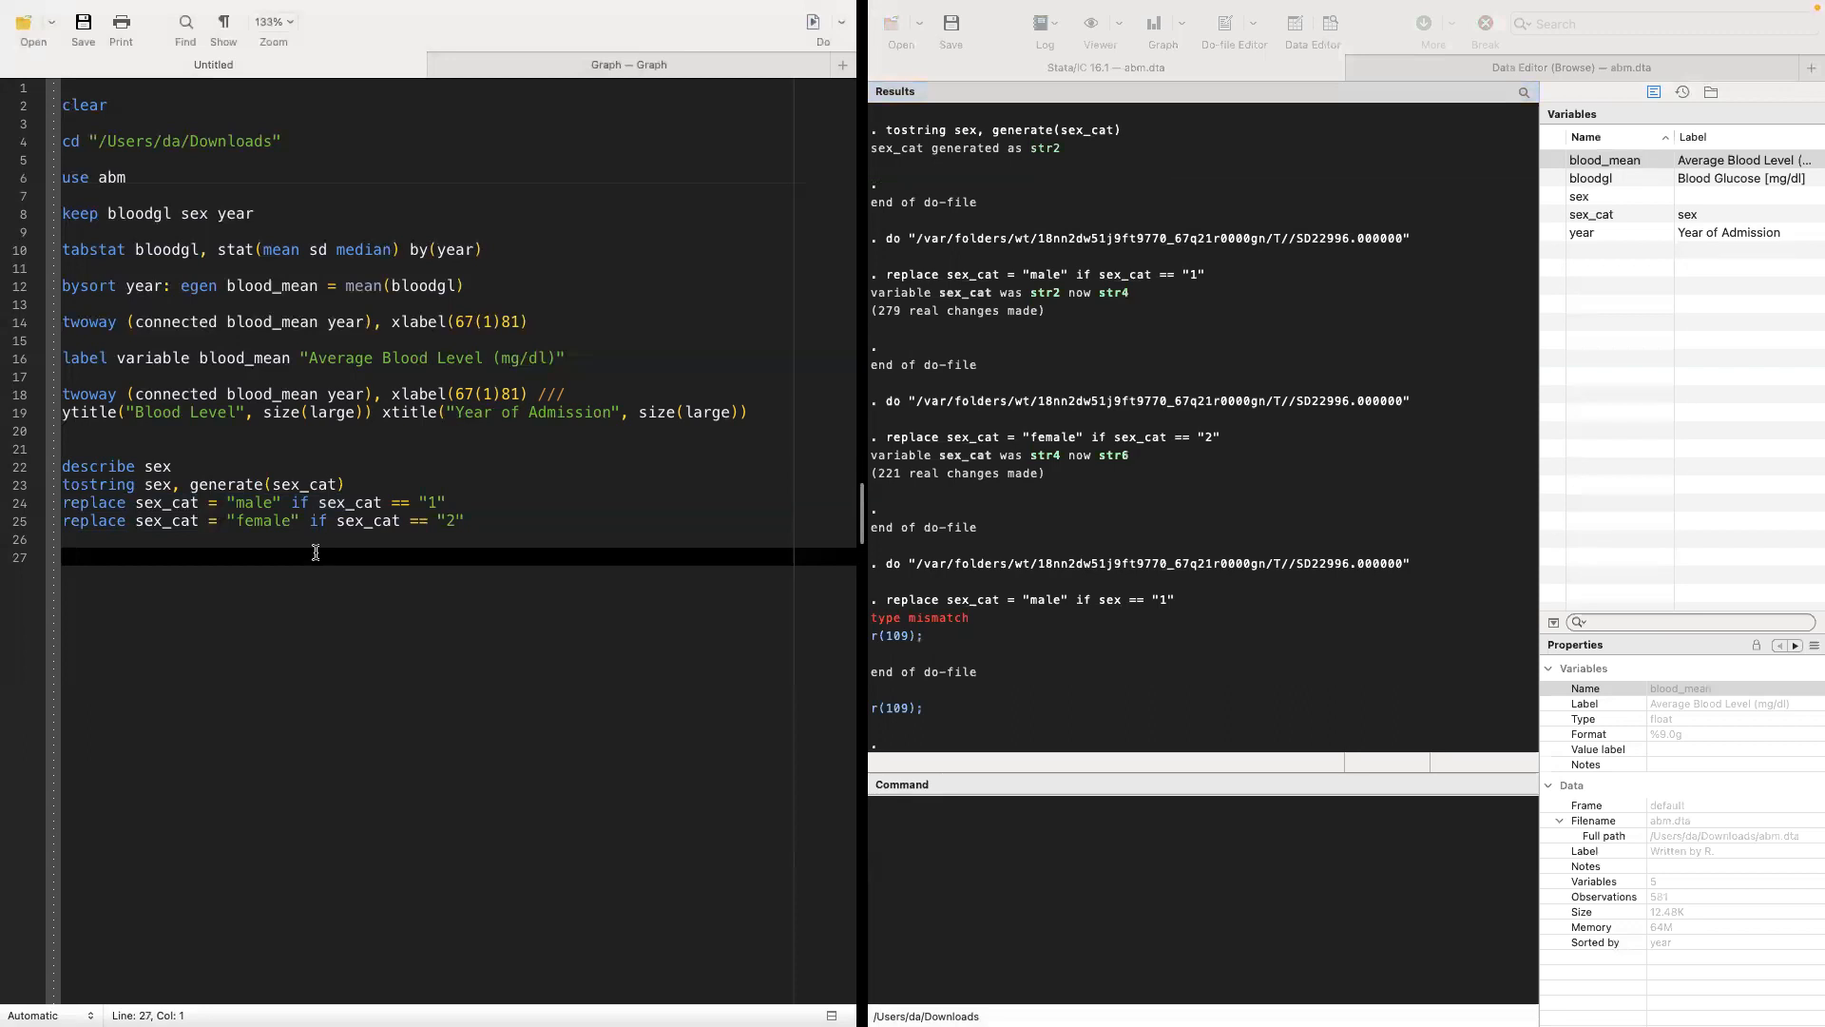
{"action": "scroll", "coordinate": [258, 525], "scroll_direction": "down", "scroll_amount": 1}
{"action": "left_click_drag", "start_coordinate": [466, 285], "coordinate": [63, 285]}
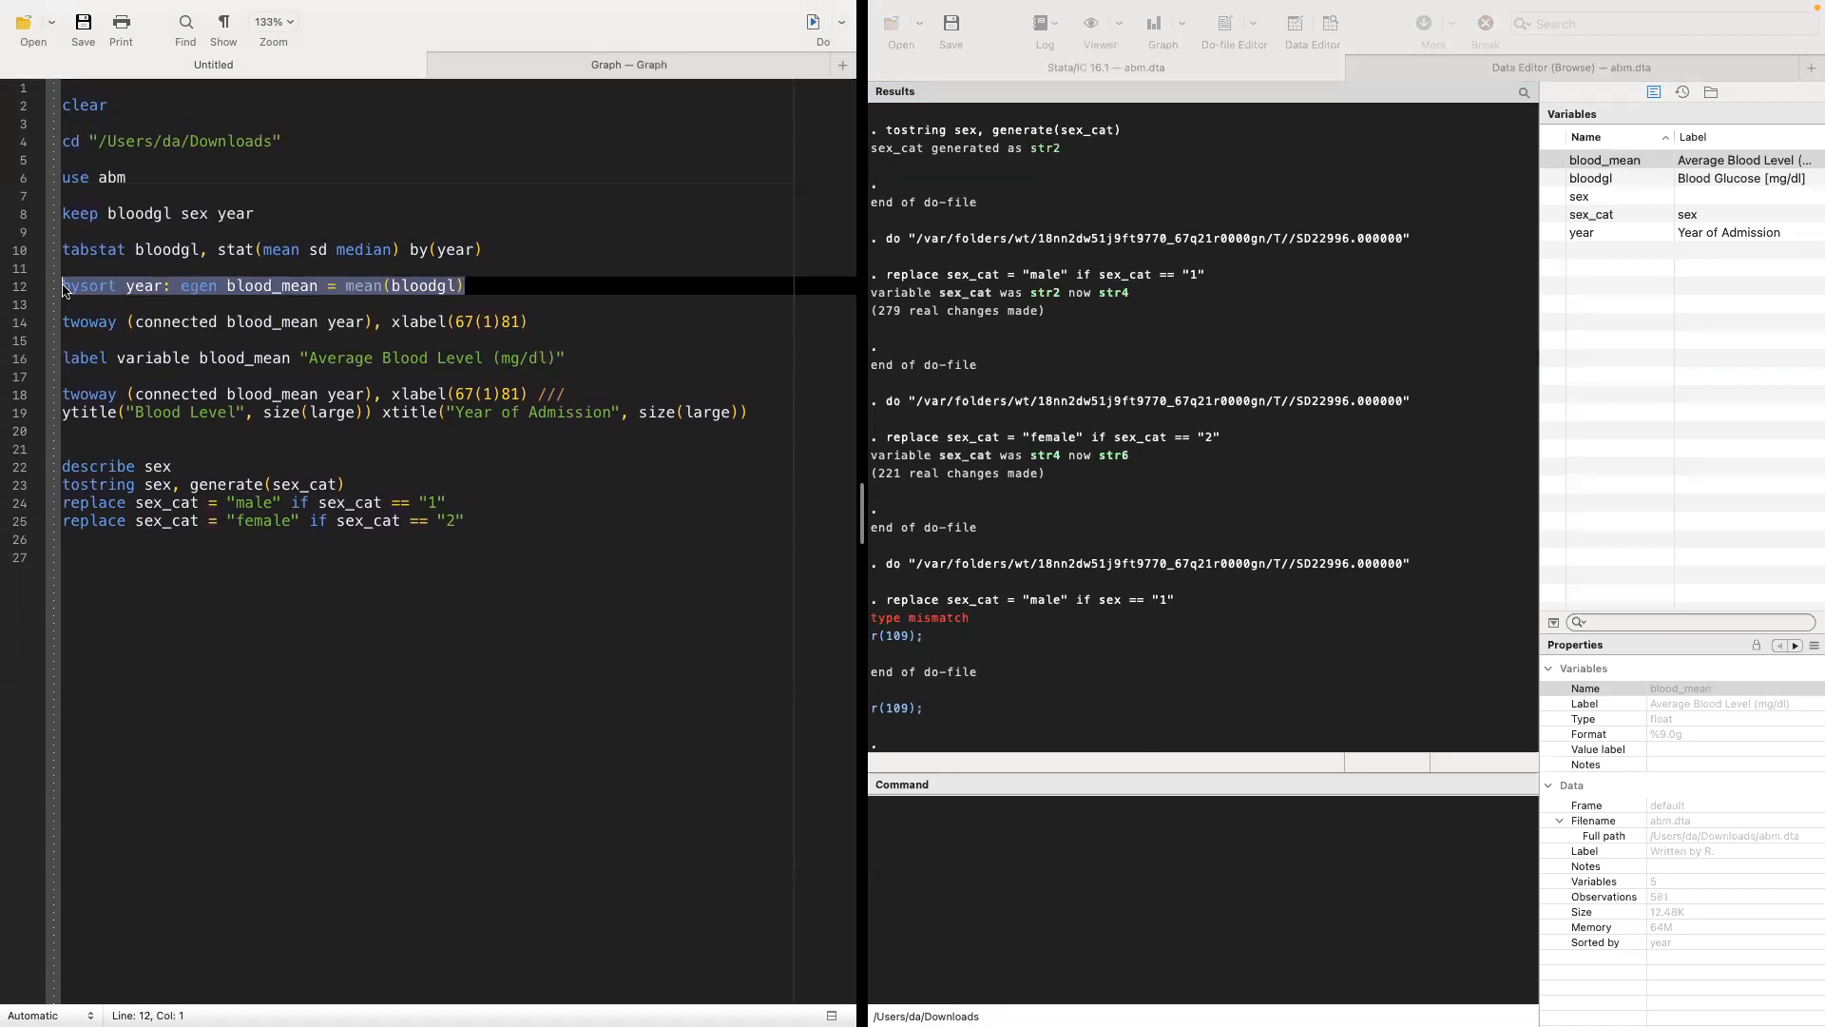
{"action": "left_click", "coordinate": [106, 571]}
{"action": "type", "text": "bysort year: egen blood_mean = mean(bloodgl)"}
{"action": "left_click", "coordinate": [163, 561]}
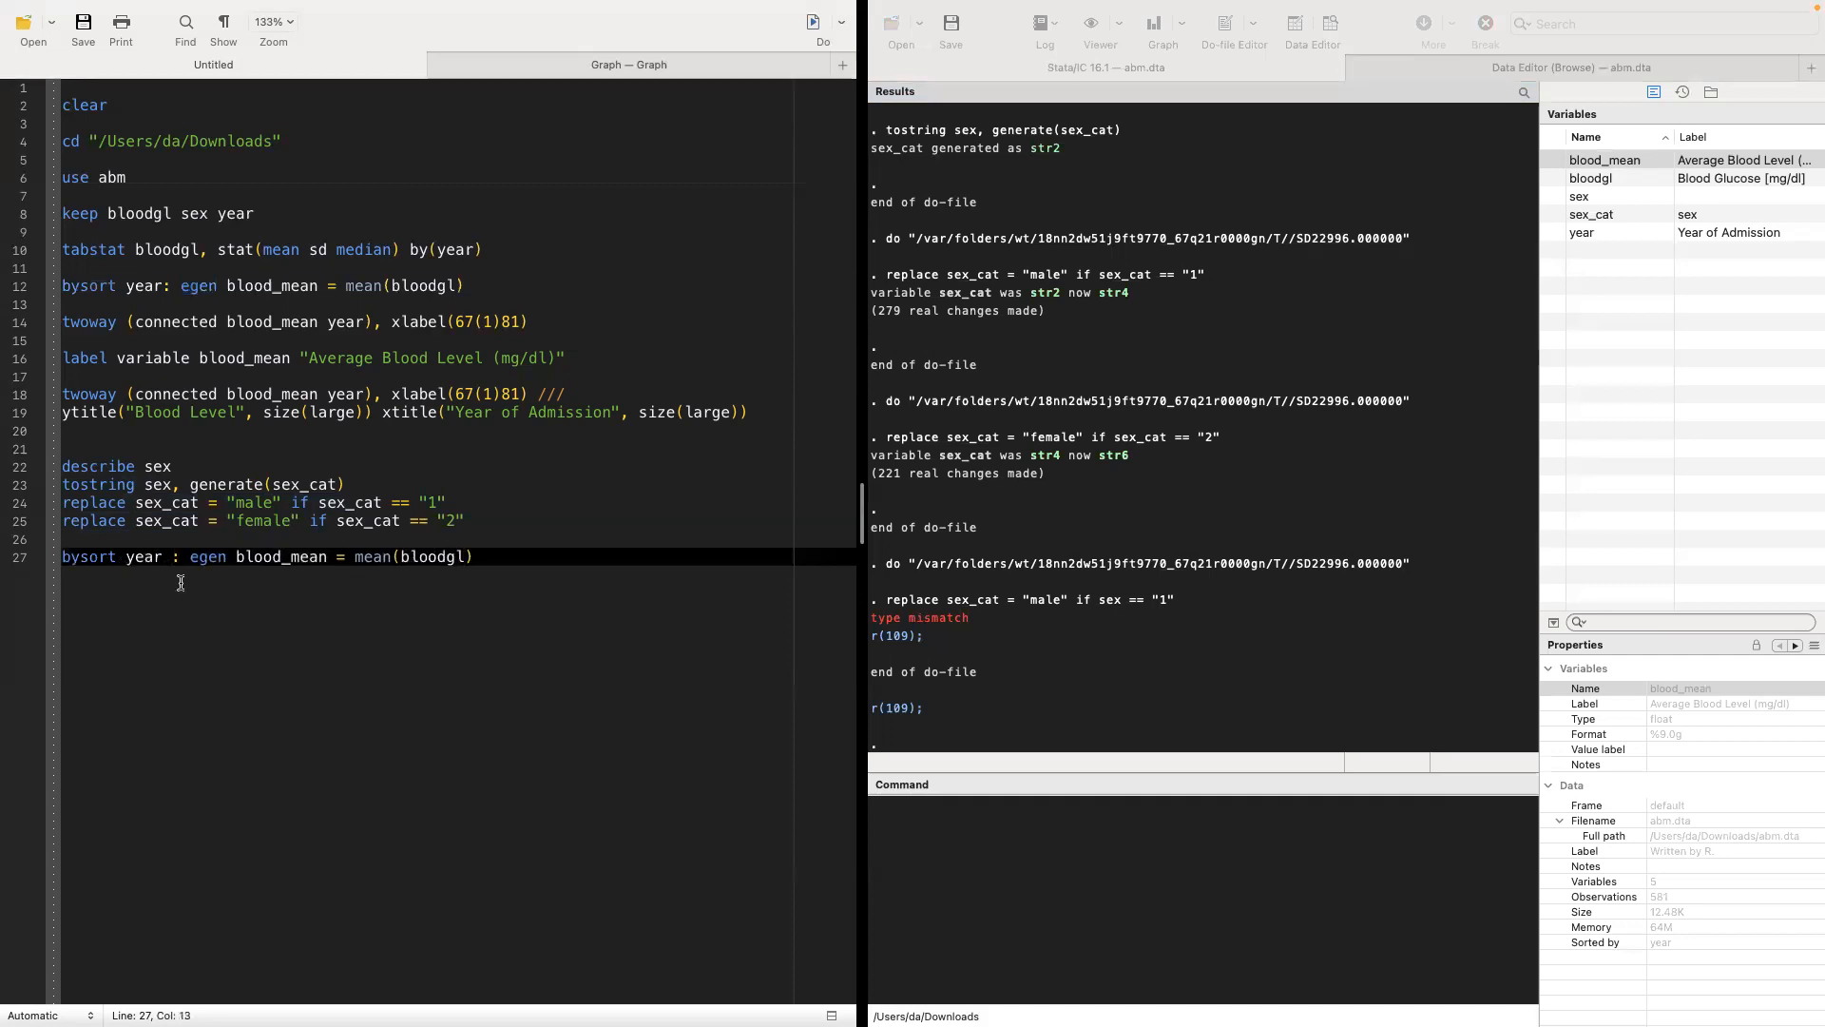
{"action": "type", "text": "sex"}
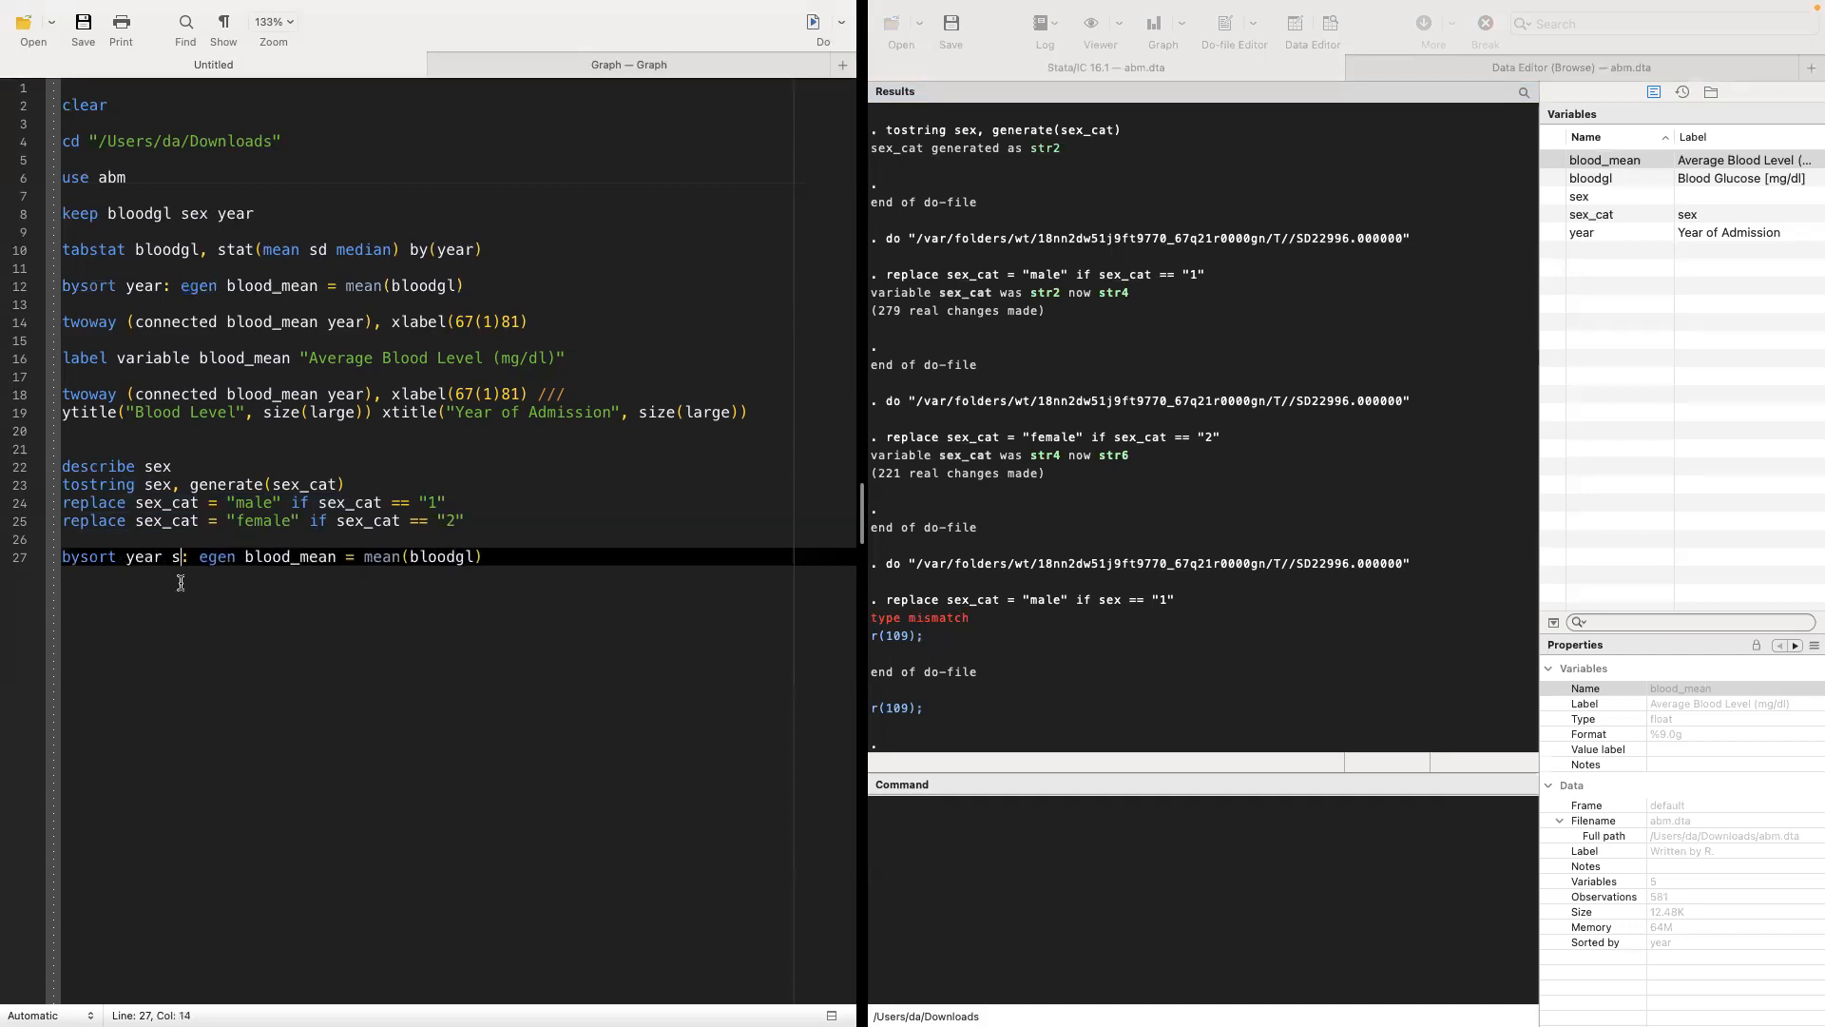
{"action": "left_click", "coordinate": [180, 583]}
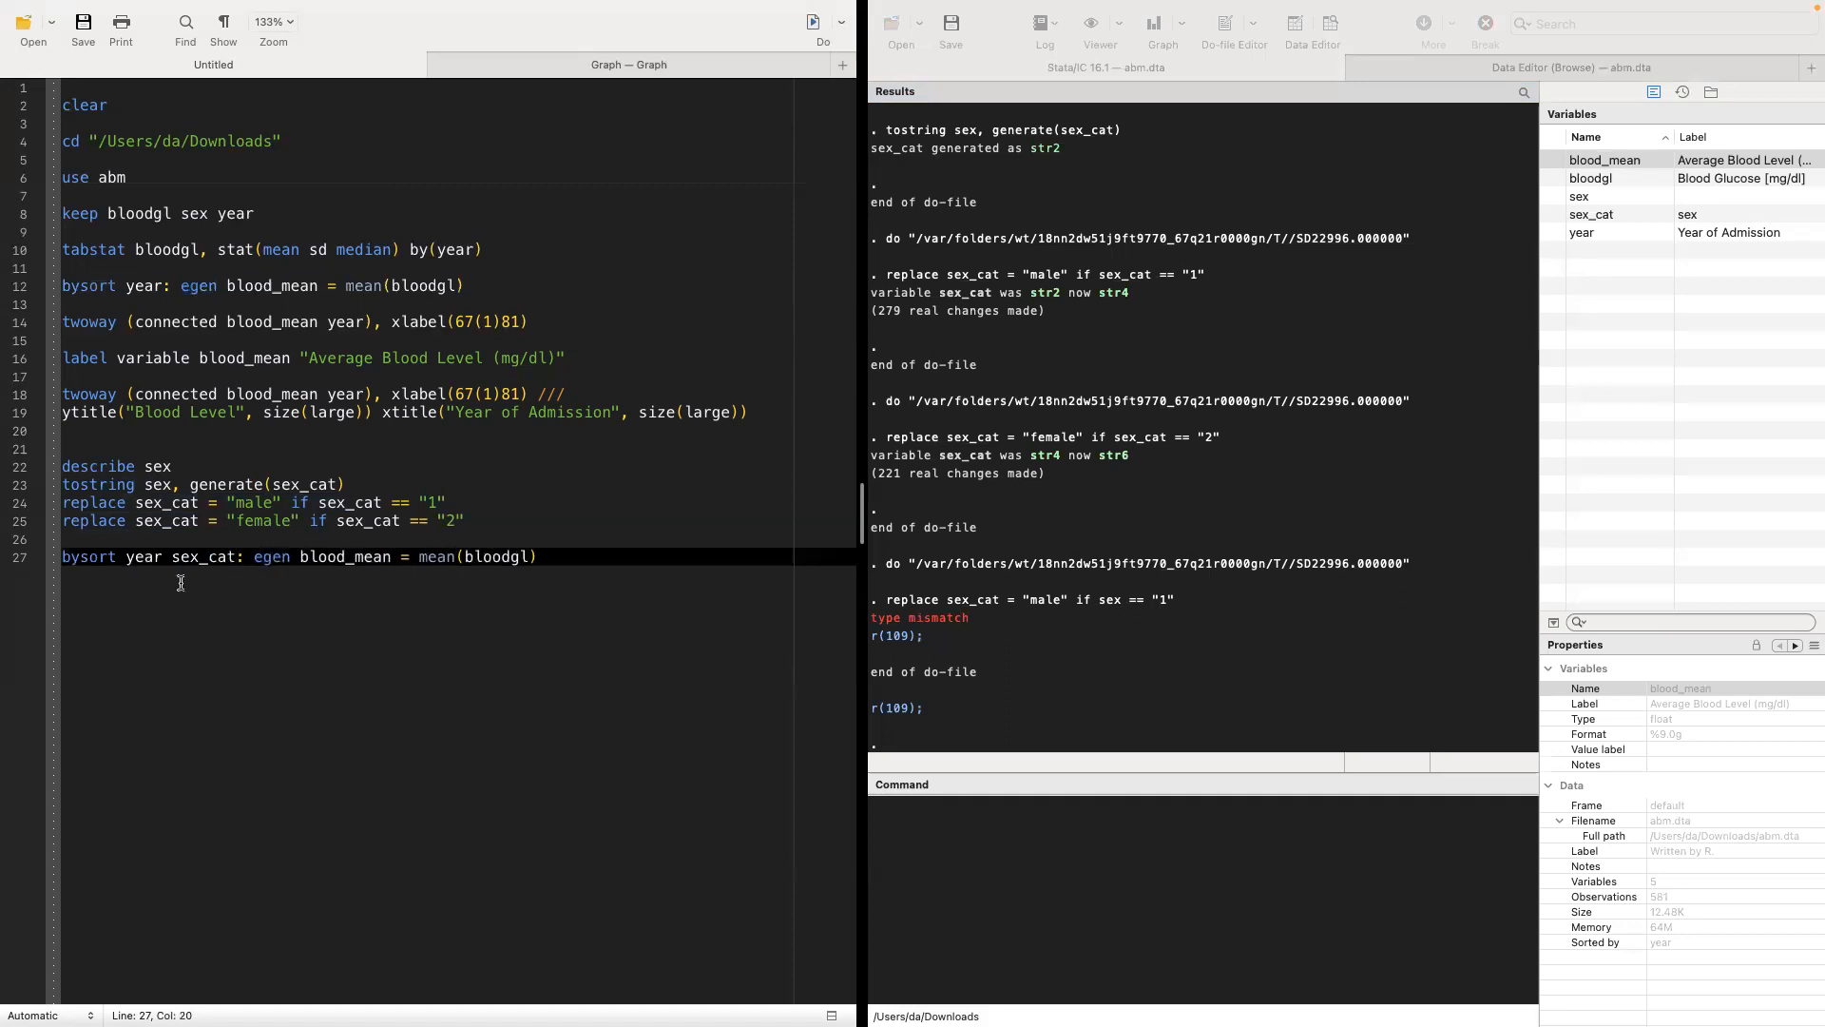
Step: Change the generated variable's name in the egen command on line 27 to blood_mean_sex
{"action": "double_click", "coordinate": [209, 557]}
{"action": "left_click", "coordinate": [390, 557]}
{"action": "type", "text": "_"}
{"action": "type", "text": "sex"}
Step: Run the egen command on line 27 and review the blood_mean_sex values in the Data Editor
{"action": "double_click", "coordinate": [370, 556]}
{"action": "triple_click", "coordinate": [371, 556]}
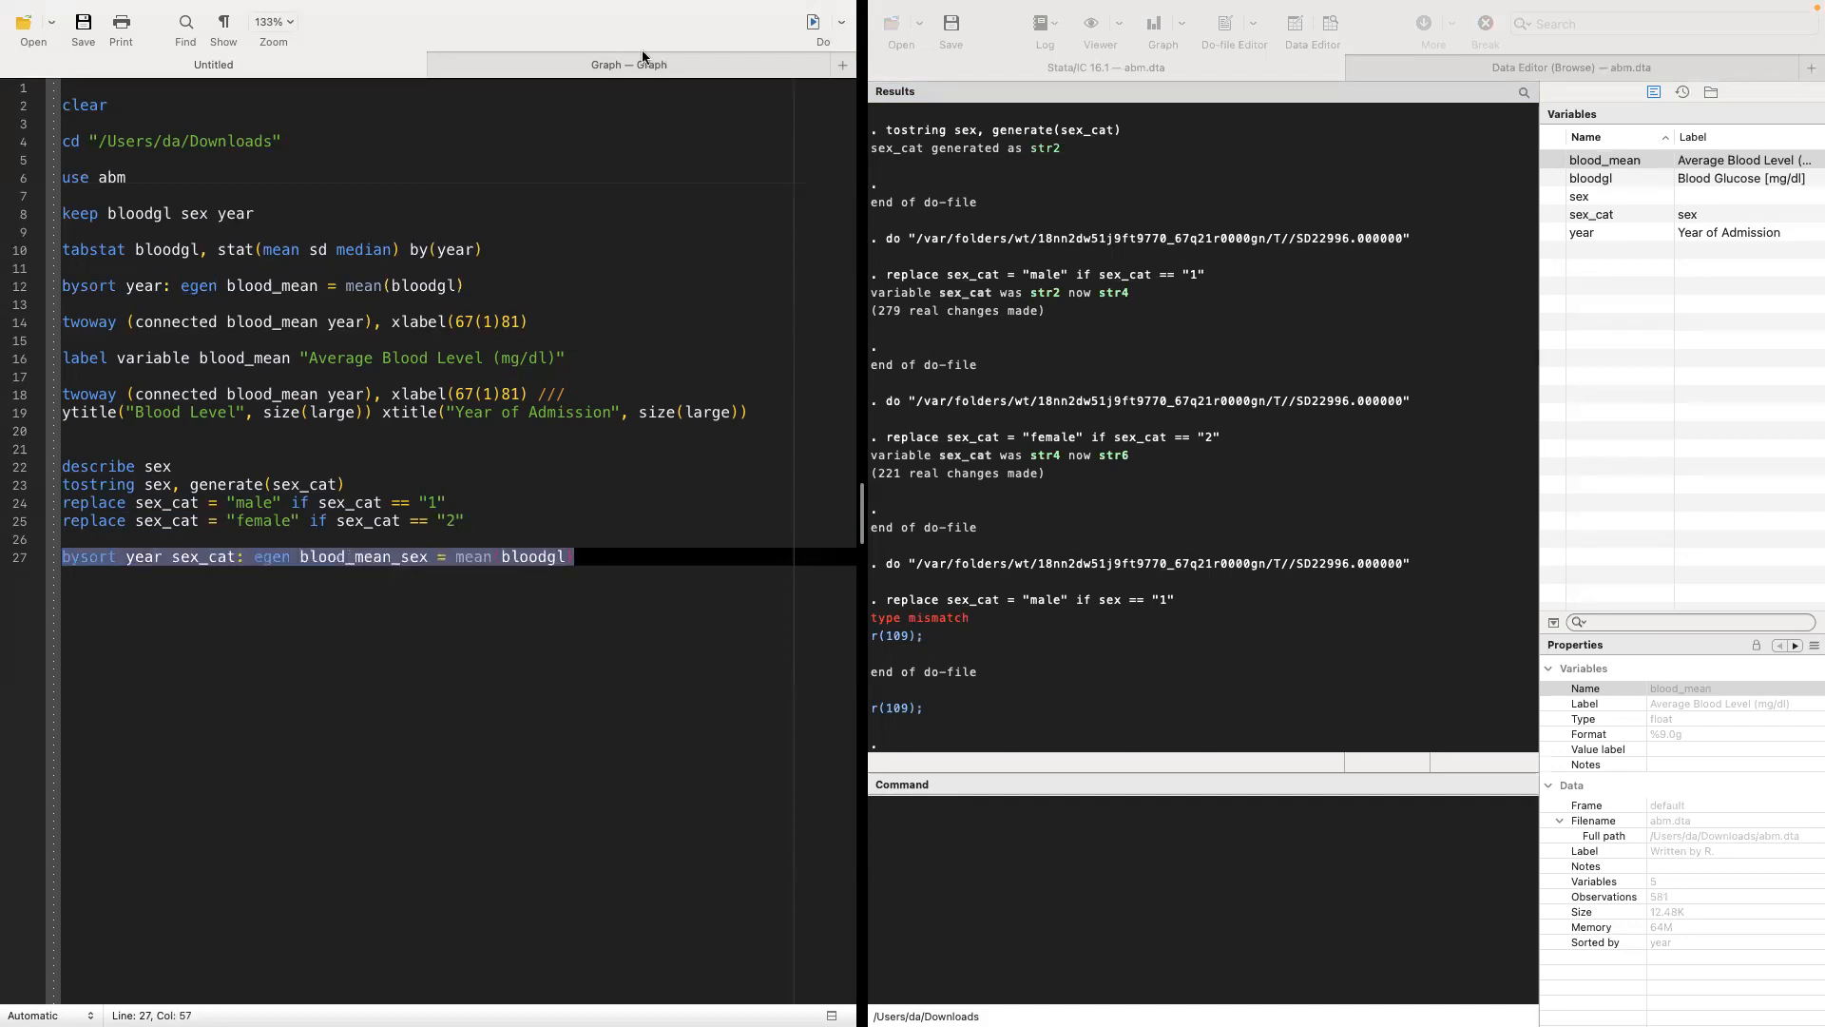
{"action": "left_click", "coordinate": [811, 22]}
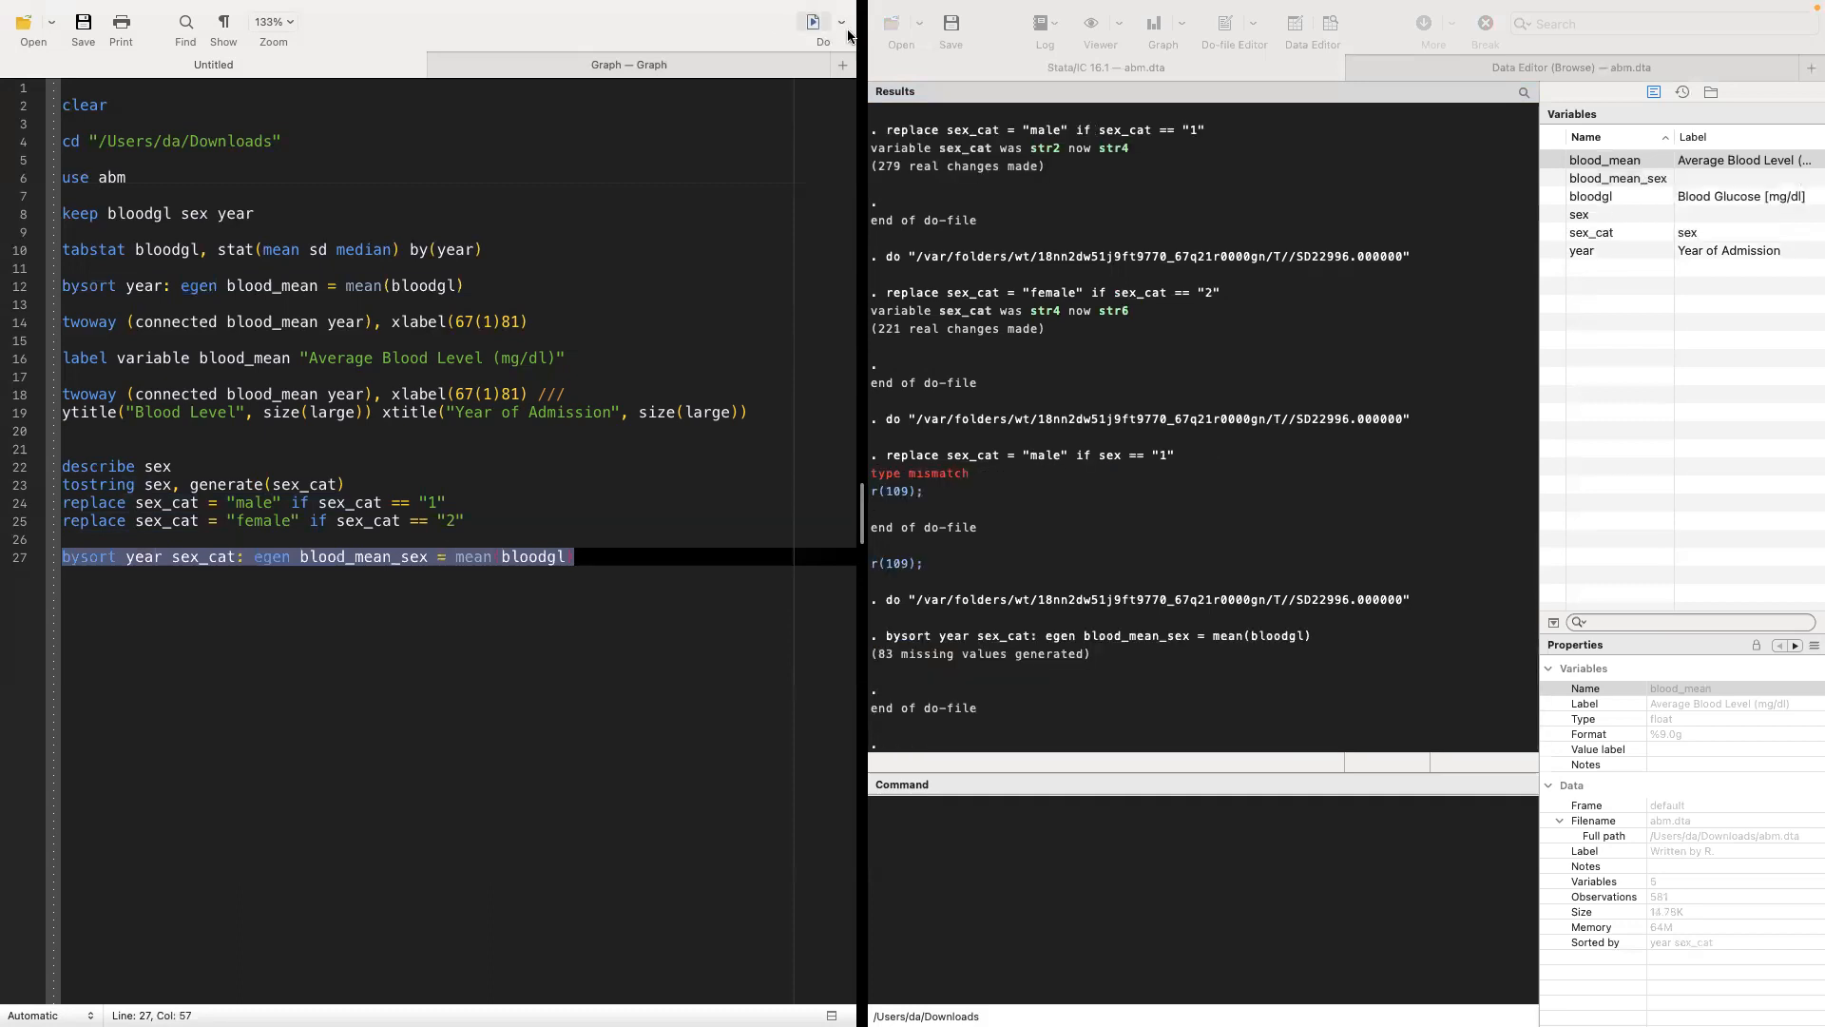
{"action": "left_click", "coordinate": [1502, 65]}
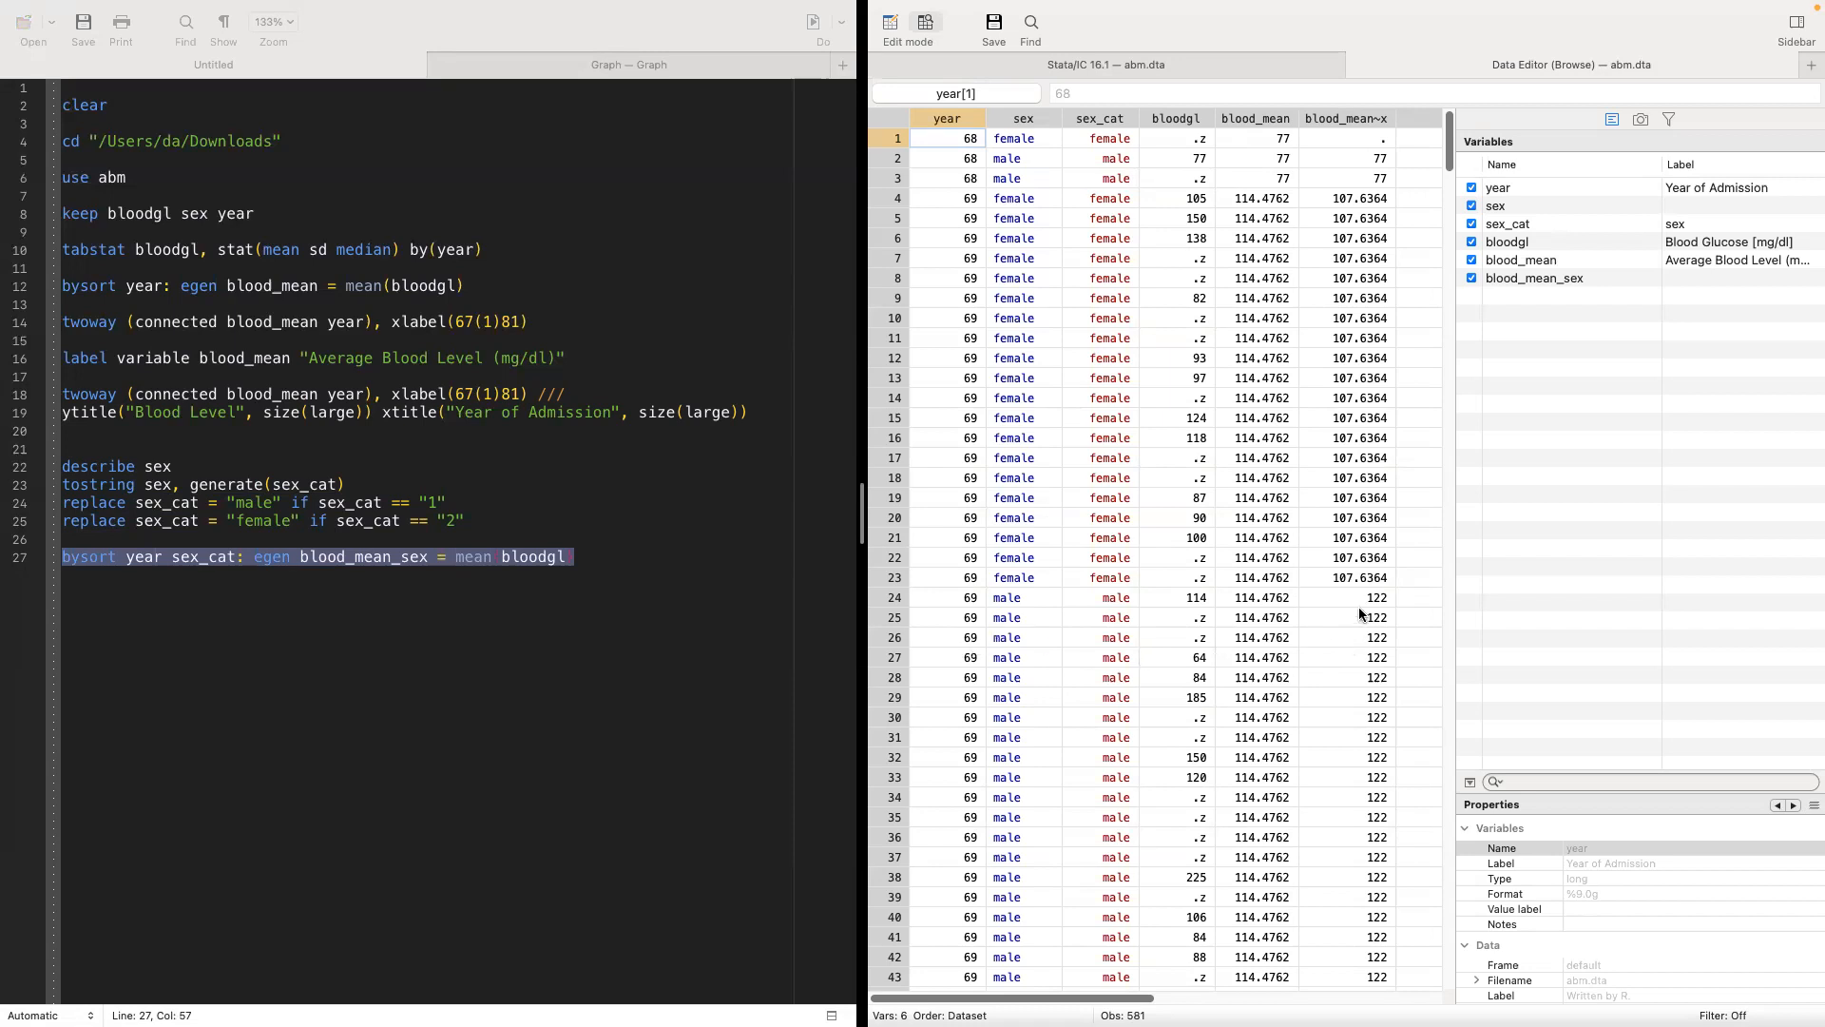
{"action": "left_click", "coordinate": [1060, 67]}
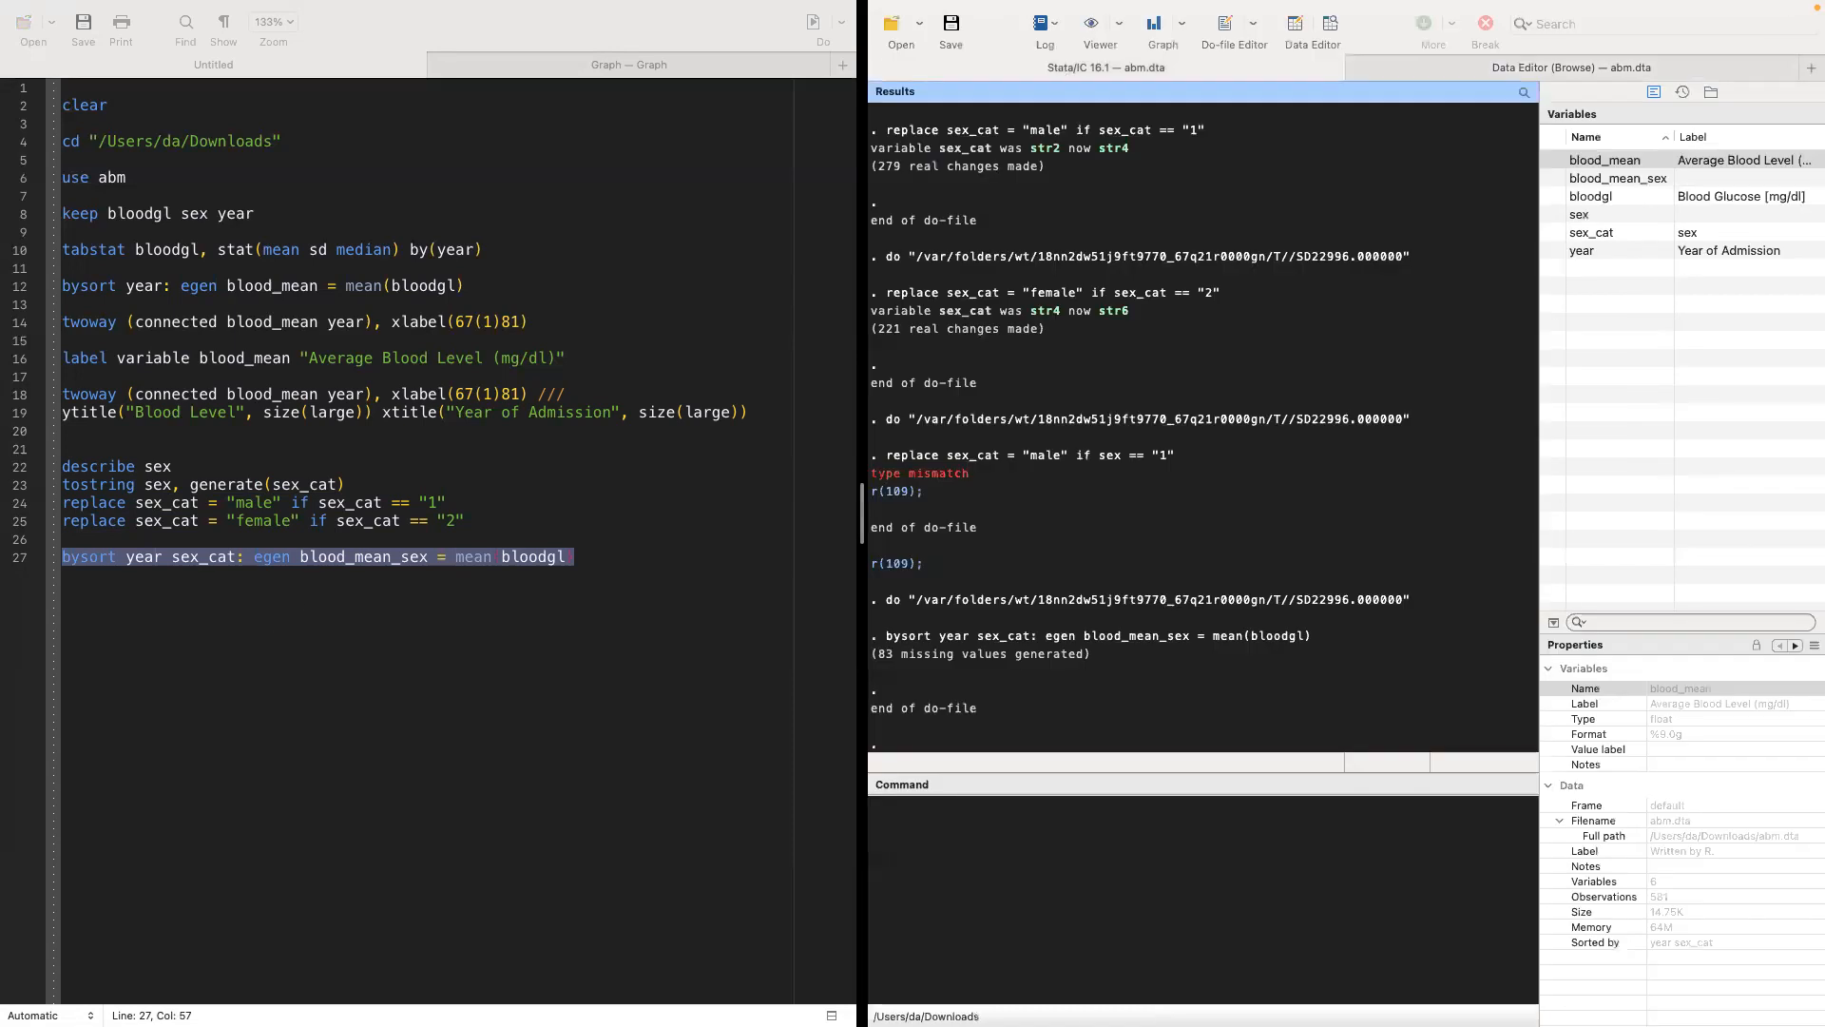
Step: Start a twoway command on line 30 with a connected plot of blood_mean_sex
{"action": "left_click", "coordinate": [120, 600]}
{"action": "key", "text": "Return"}
{"action": "key", "text": "Return"}
{"action": "key", "text": "Return"}
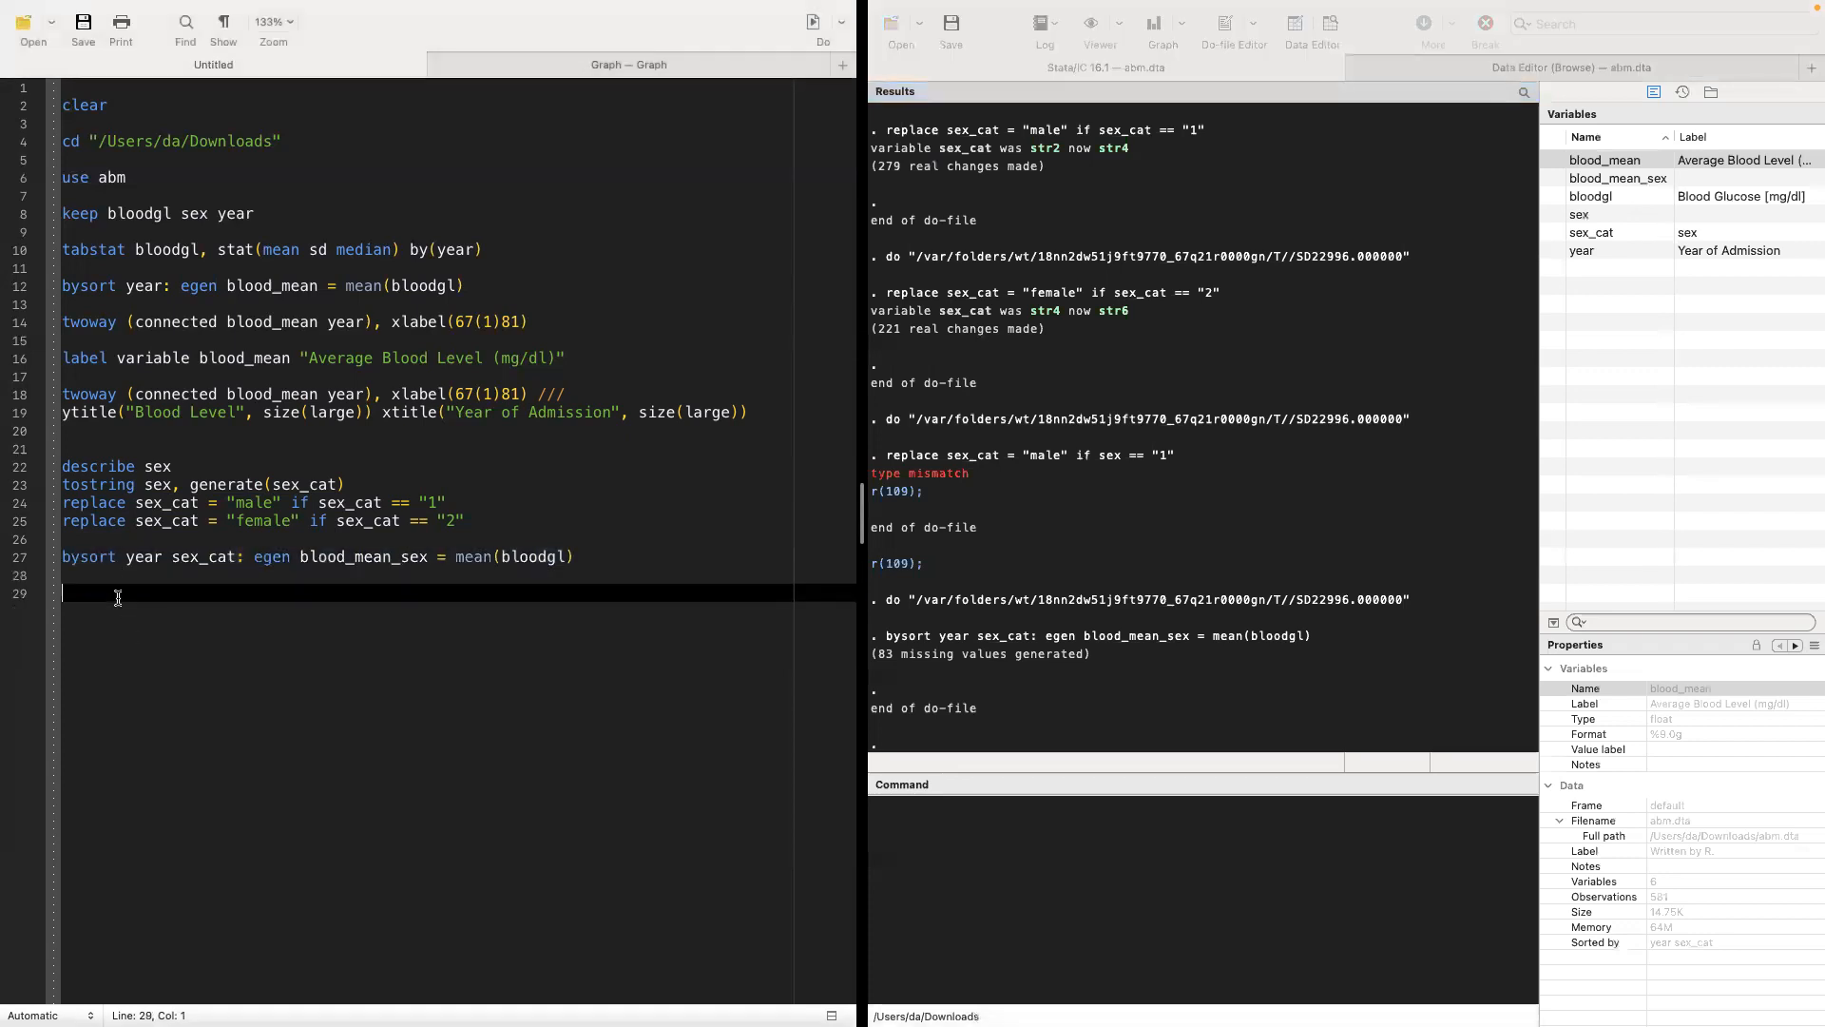
{"action": "type", "text": "tow"}
{"action": "key", "text": "BackSpace"}
{"action": "key", "text": "BackSpace"}
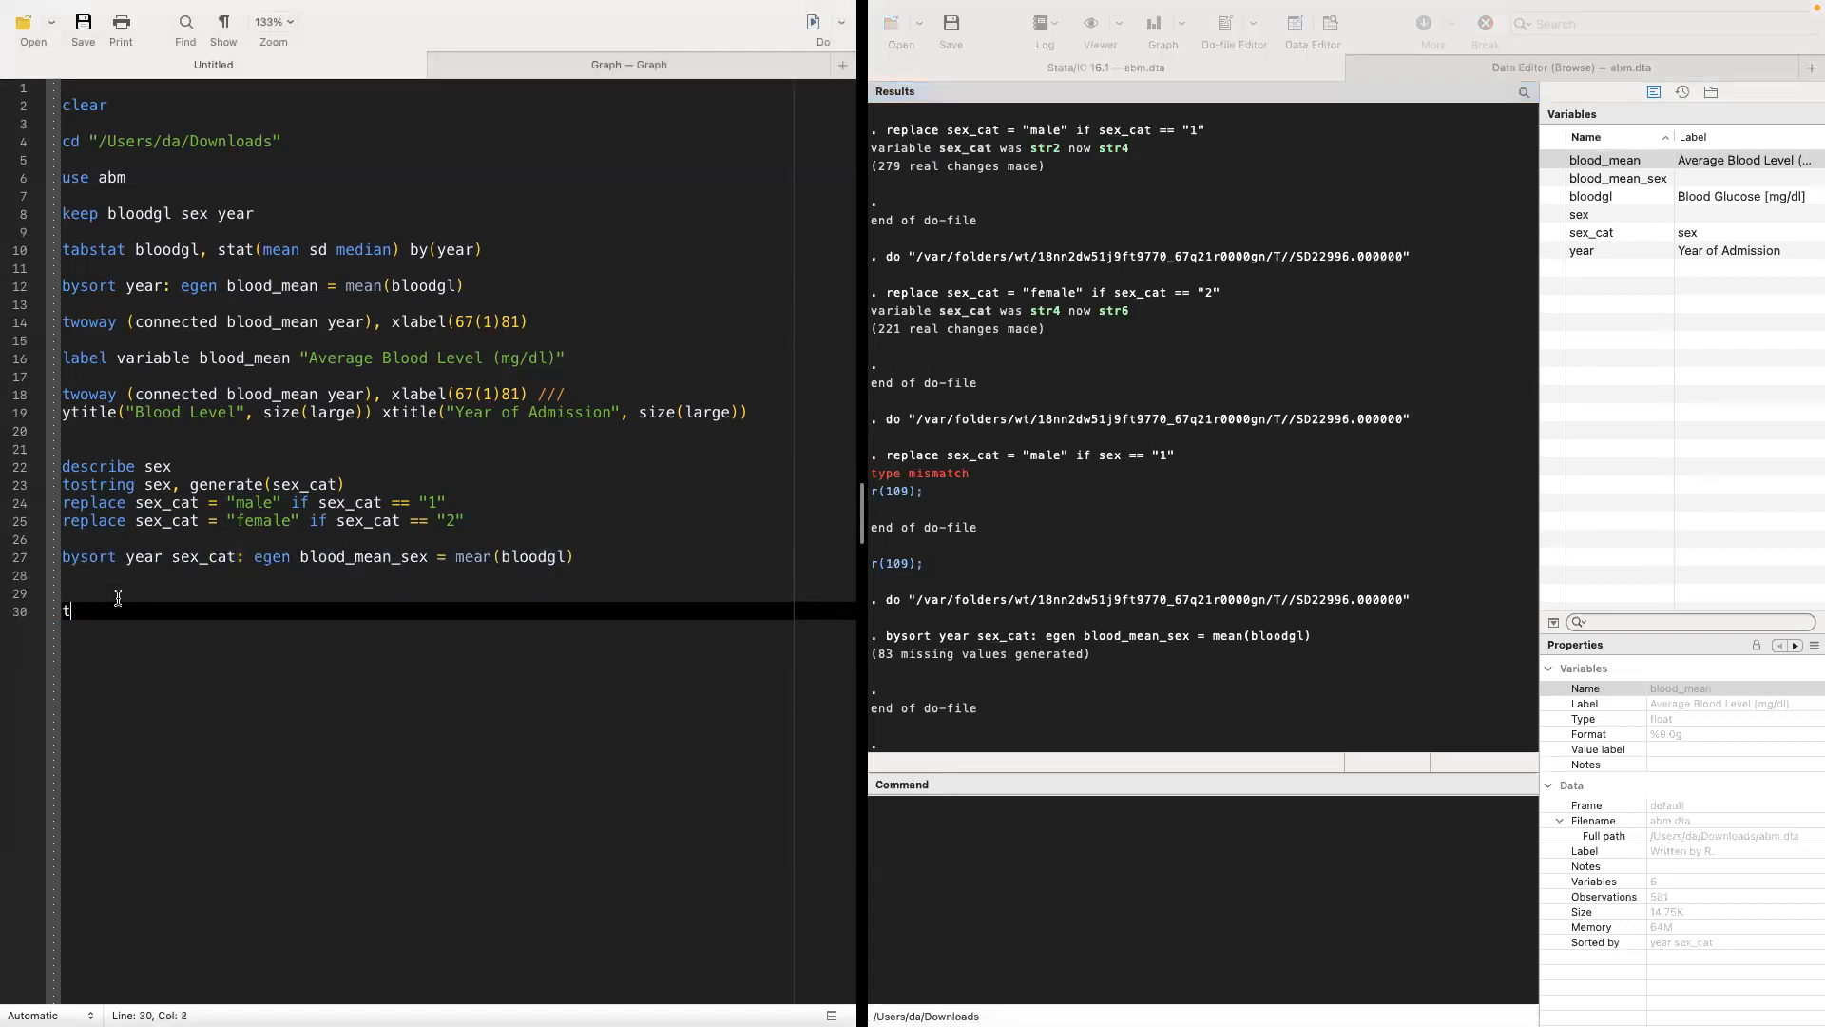
{"action": "type", "text": "woway (conn"}
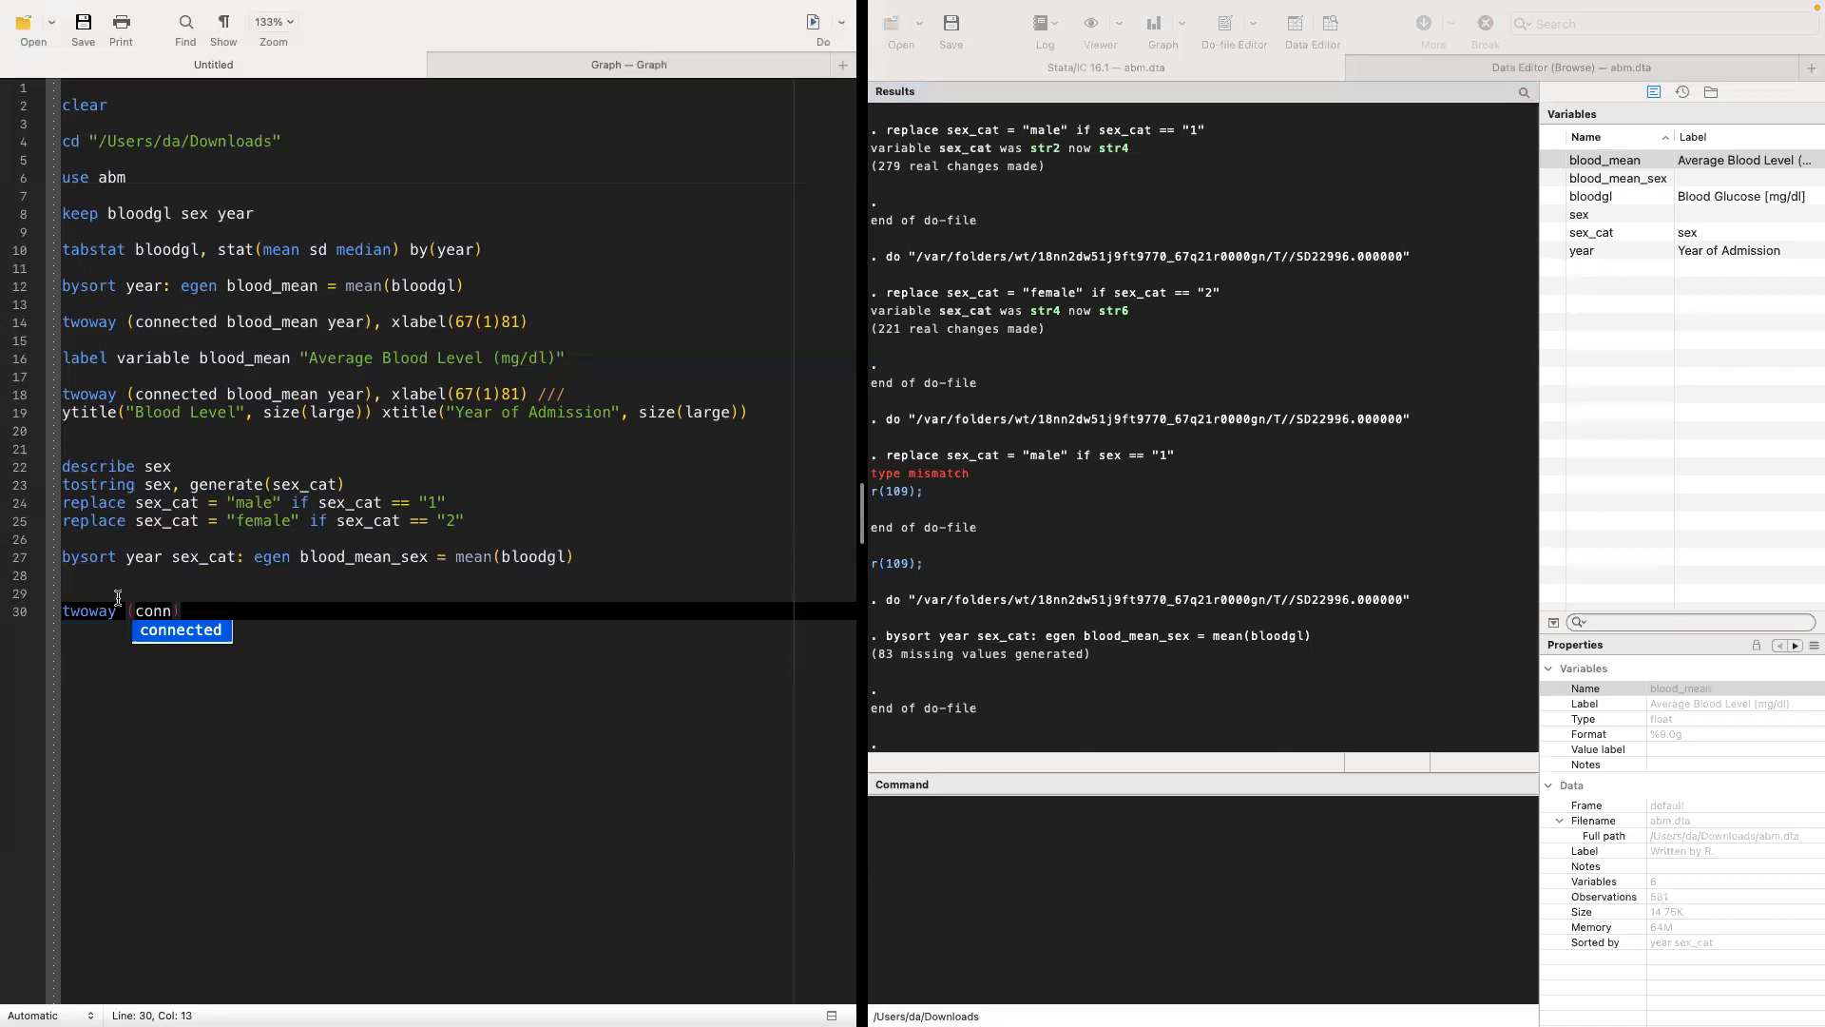
{"action": "key", "text": "Return"}
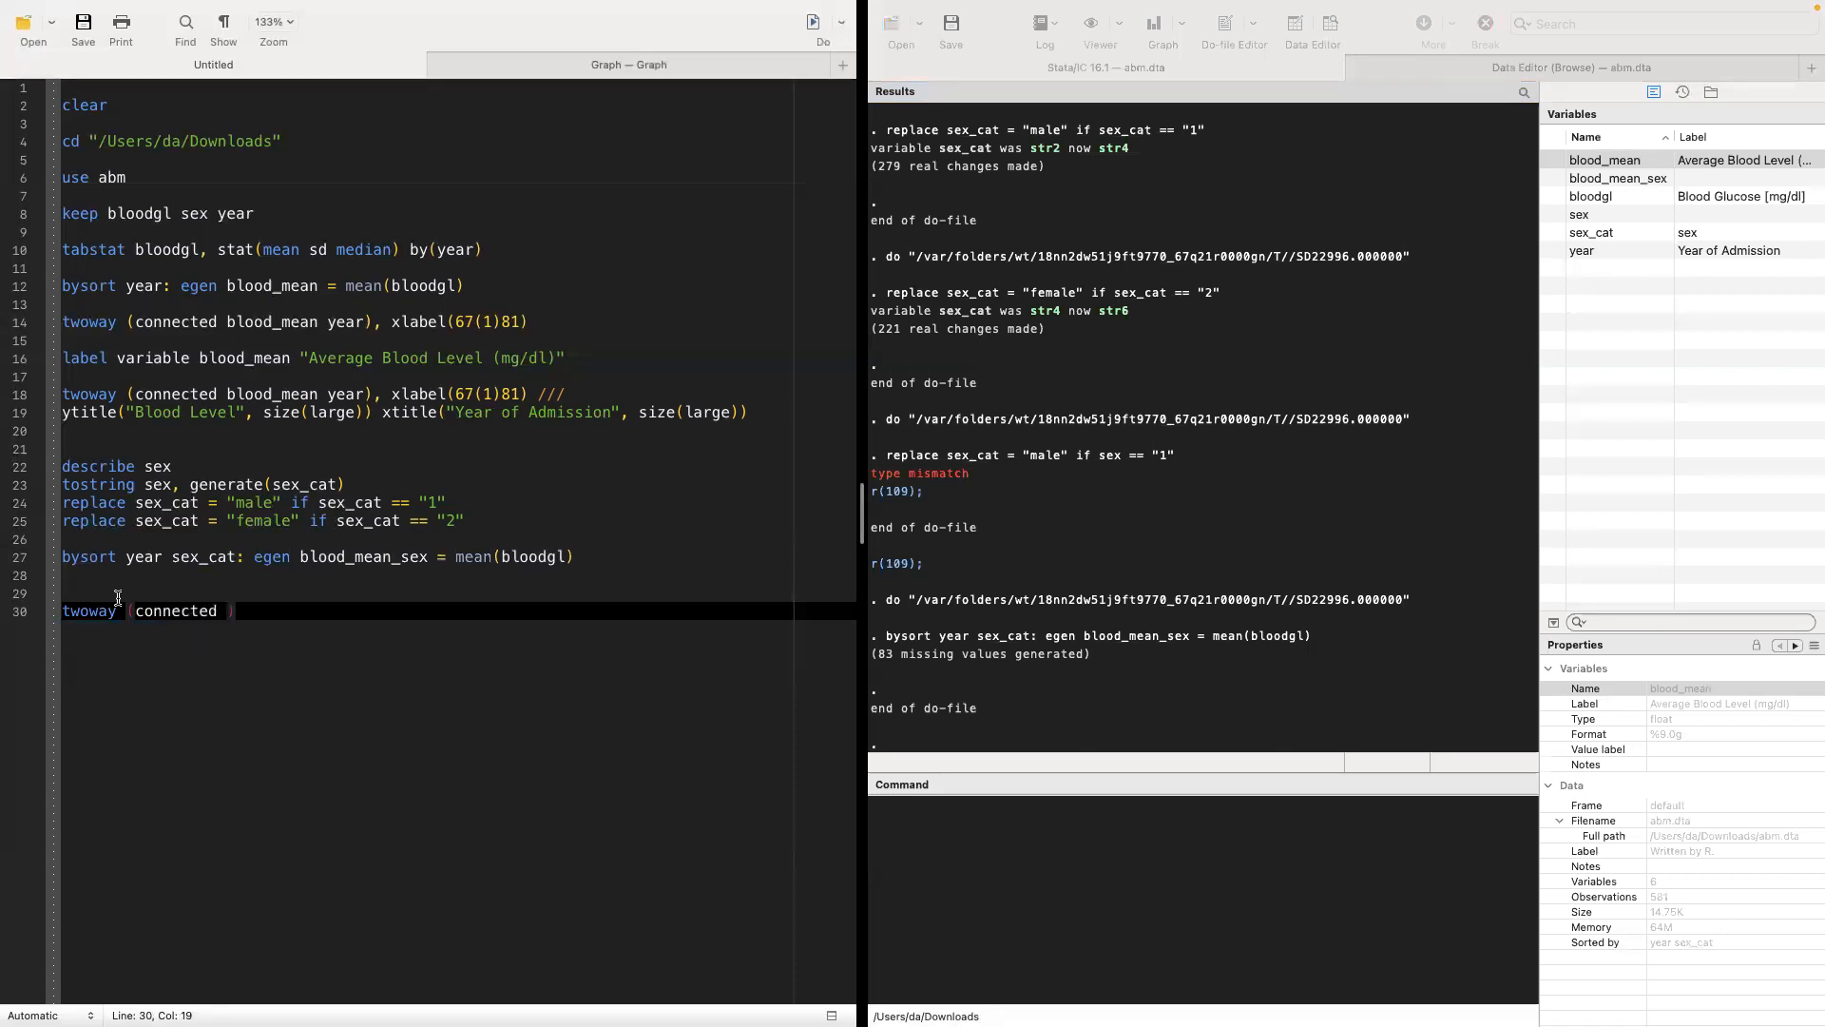
{"action": "type", "text": "b"}
{"action": "type", "text": "lood"}
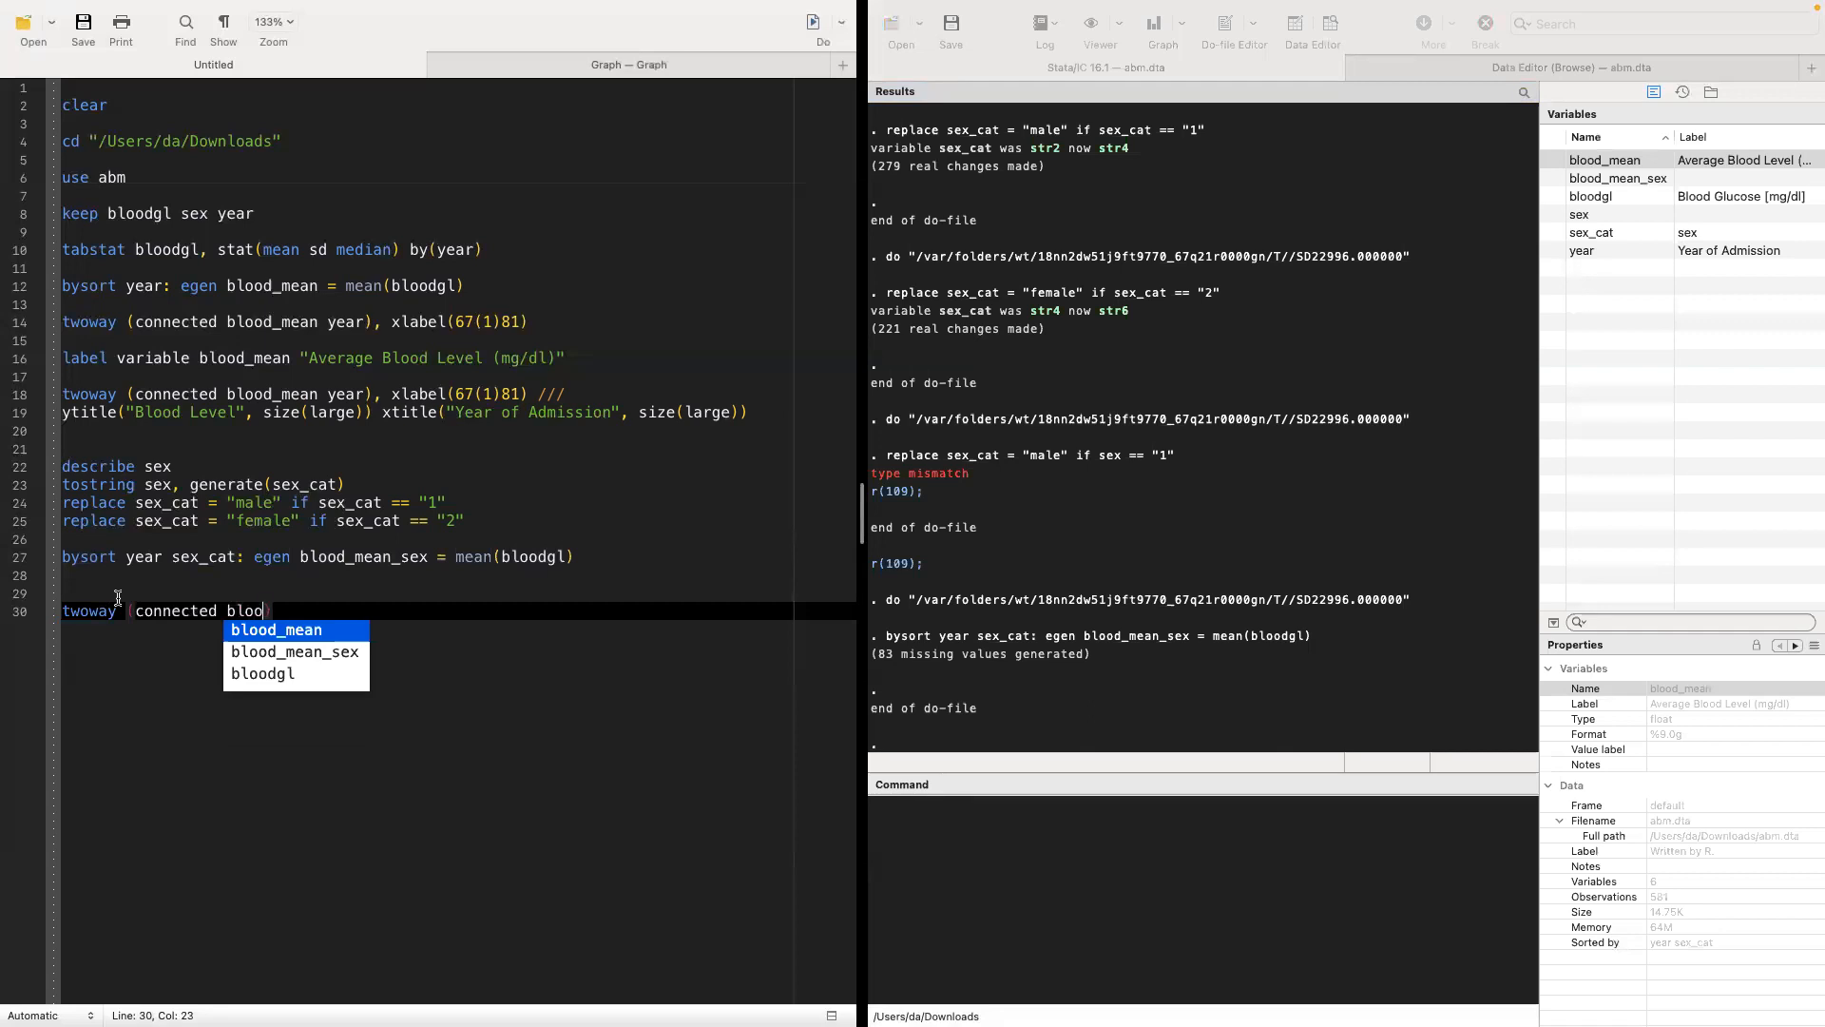
{"action": "key", "text": "Down"}
{"action": "key", "text": "Return"}
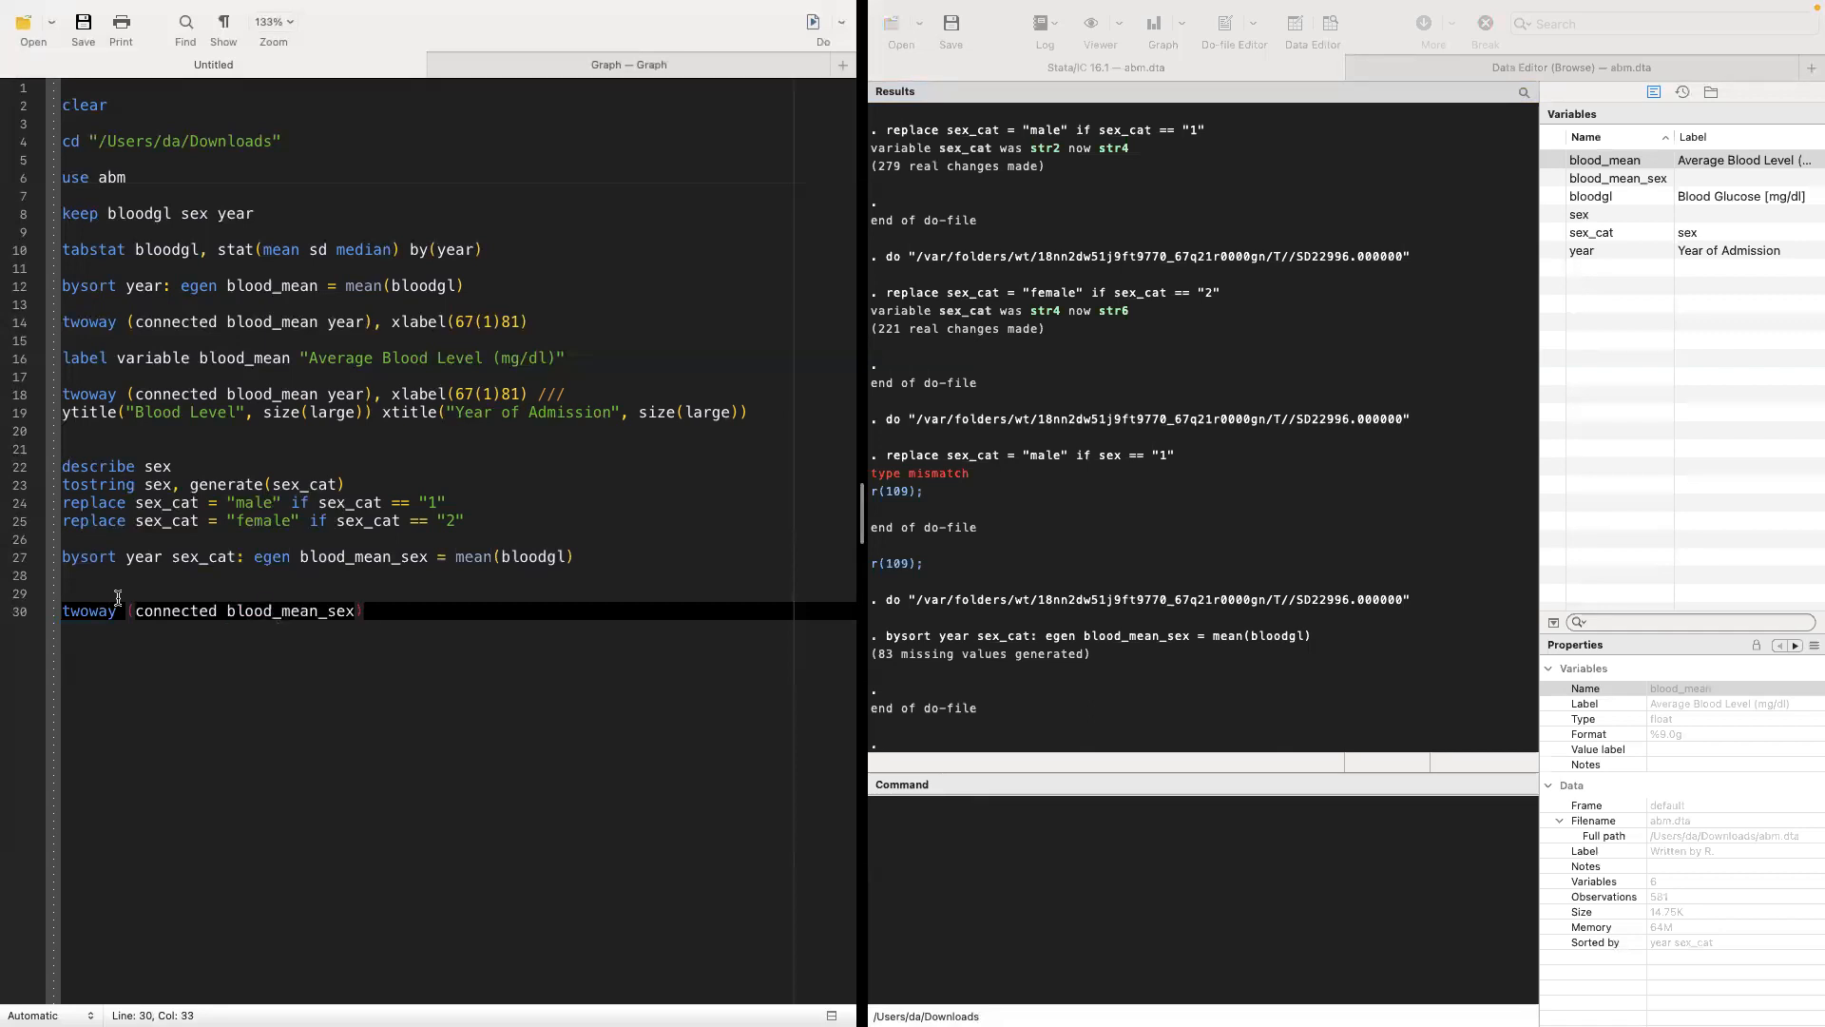
Step: Plot blood_mean_sex against year on line 30 and restrict it with if sex_cat == "male"
{"action": "type", "text": "year"}
{"action": "type", "text": " if"}
{"action": "type", "text": " sex_ca"}
{"action": "type", "text": "t == "}
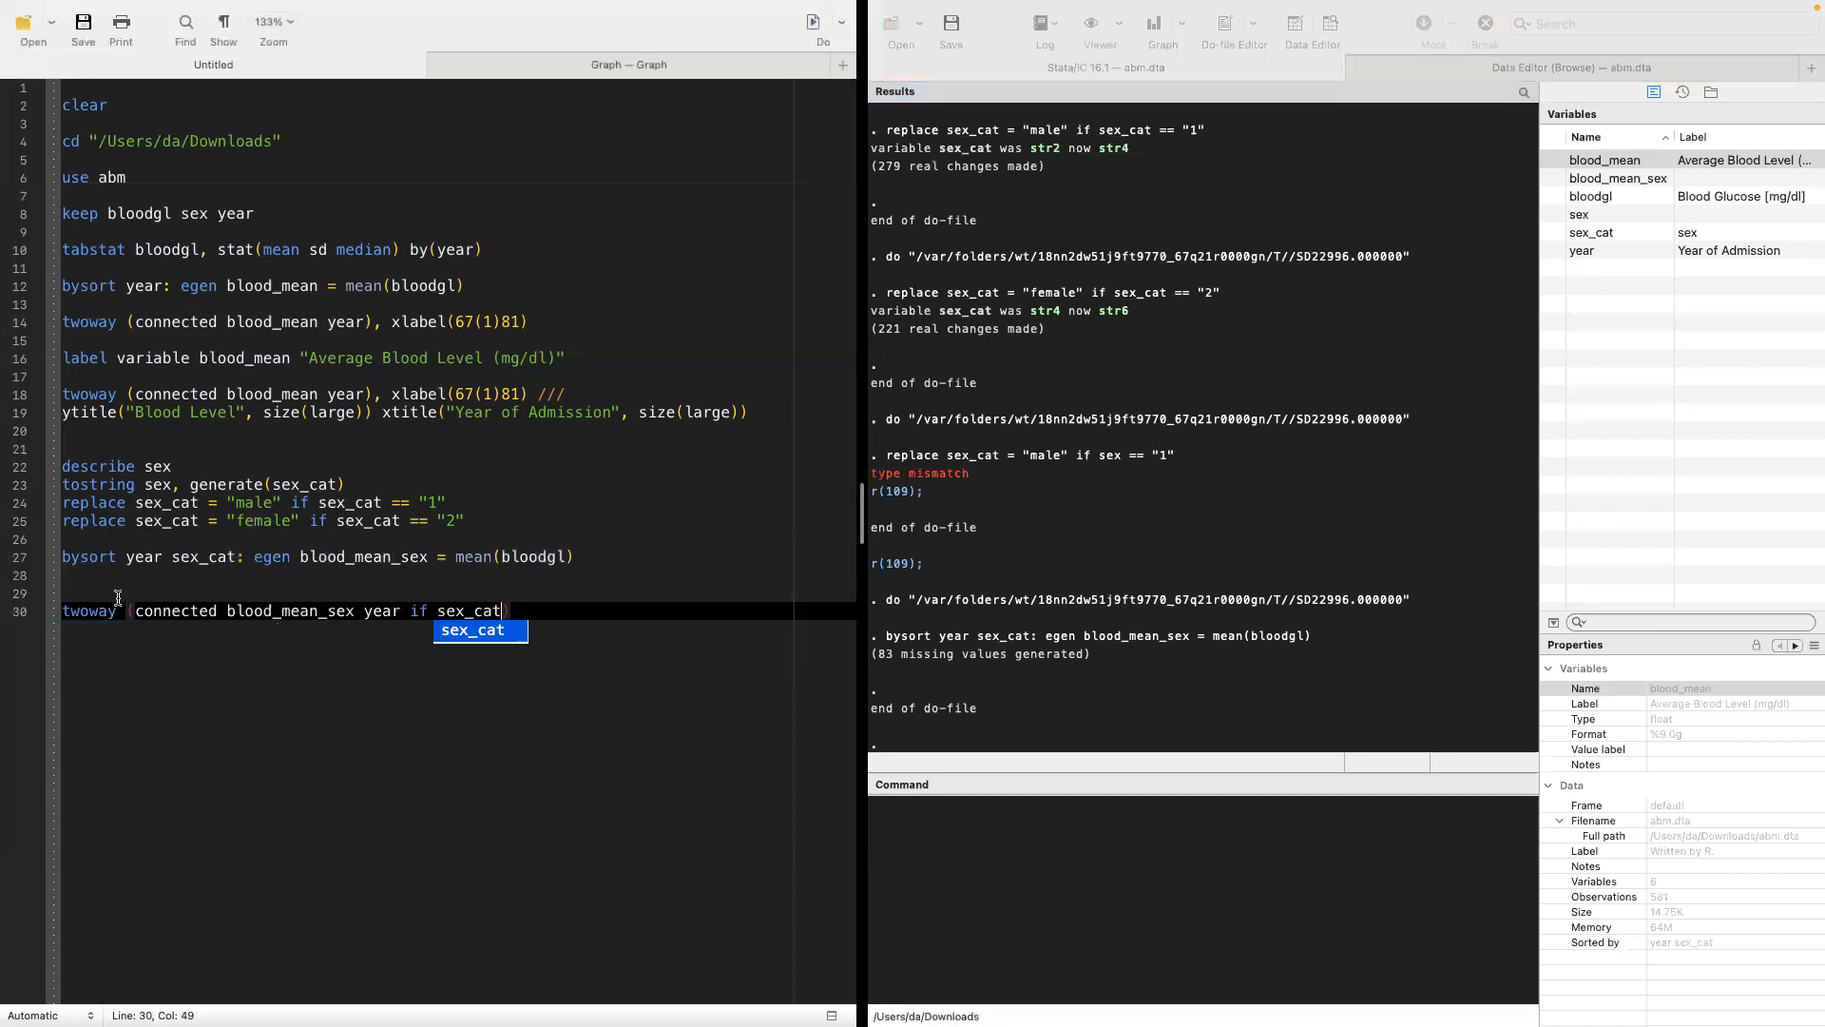
{"action": "type", "text": "\"male"}
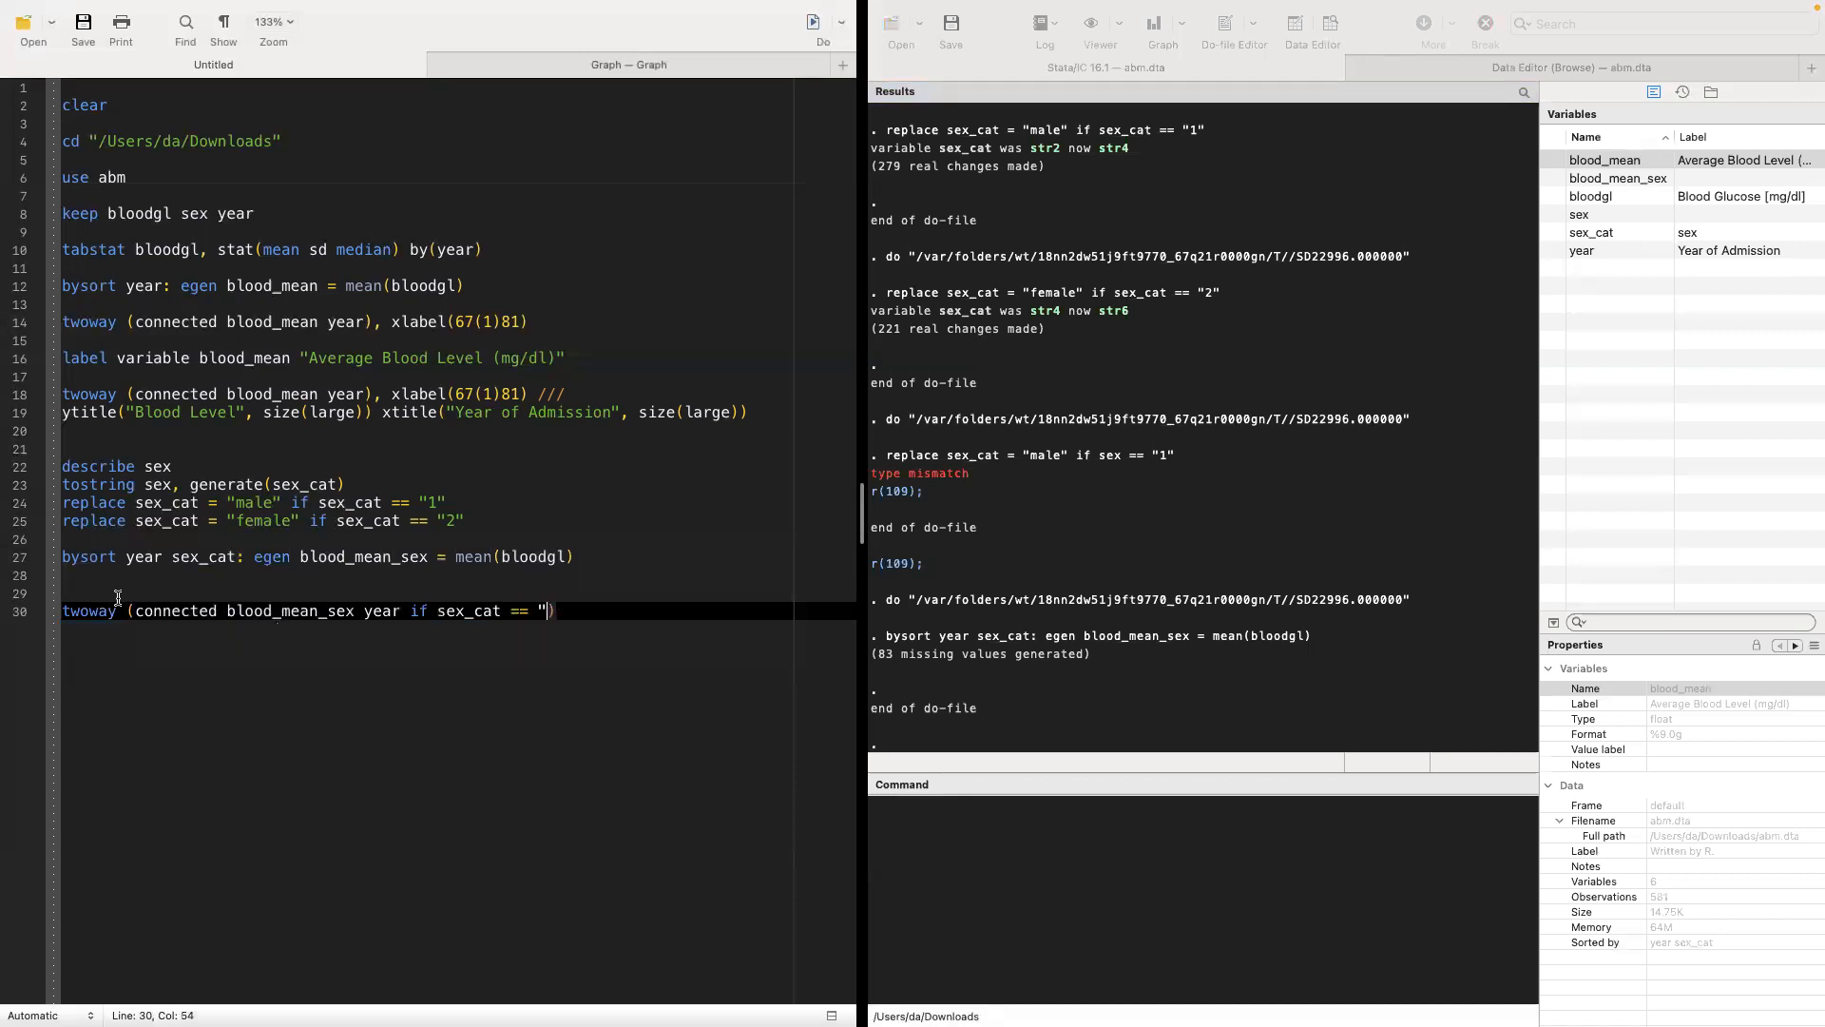
{"action": "type", "text": "\""}
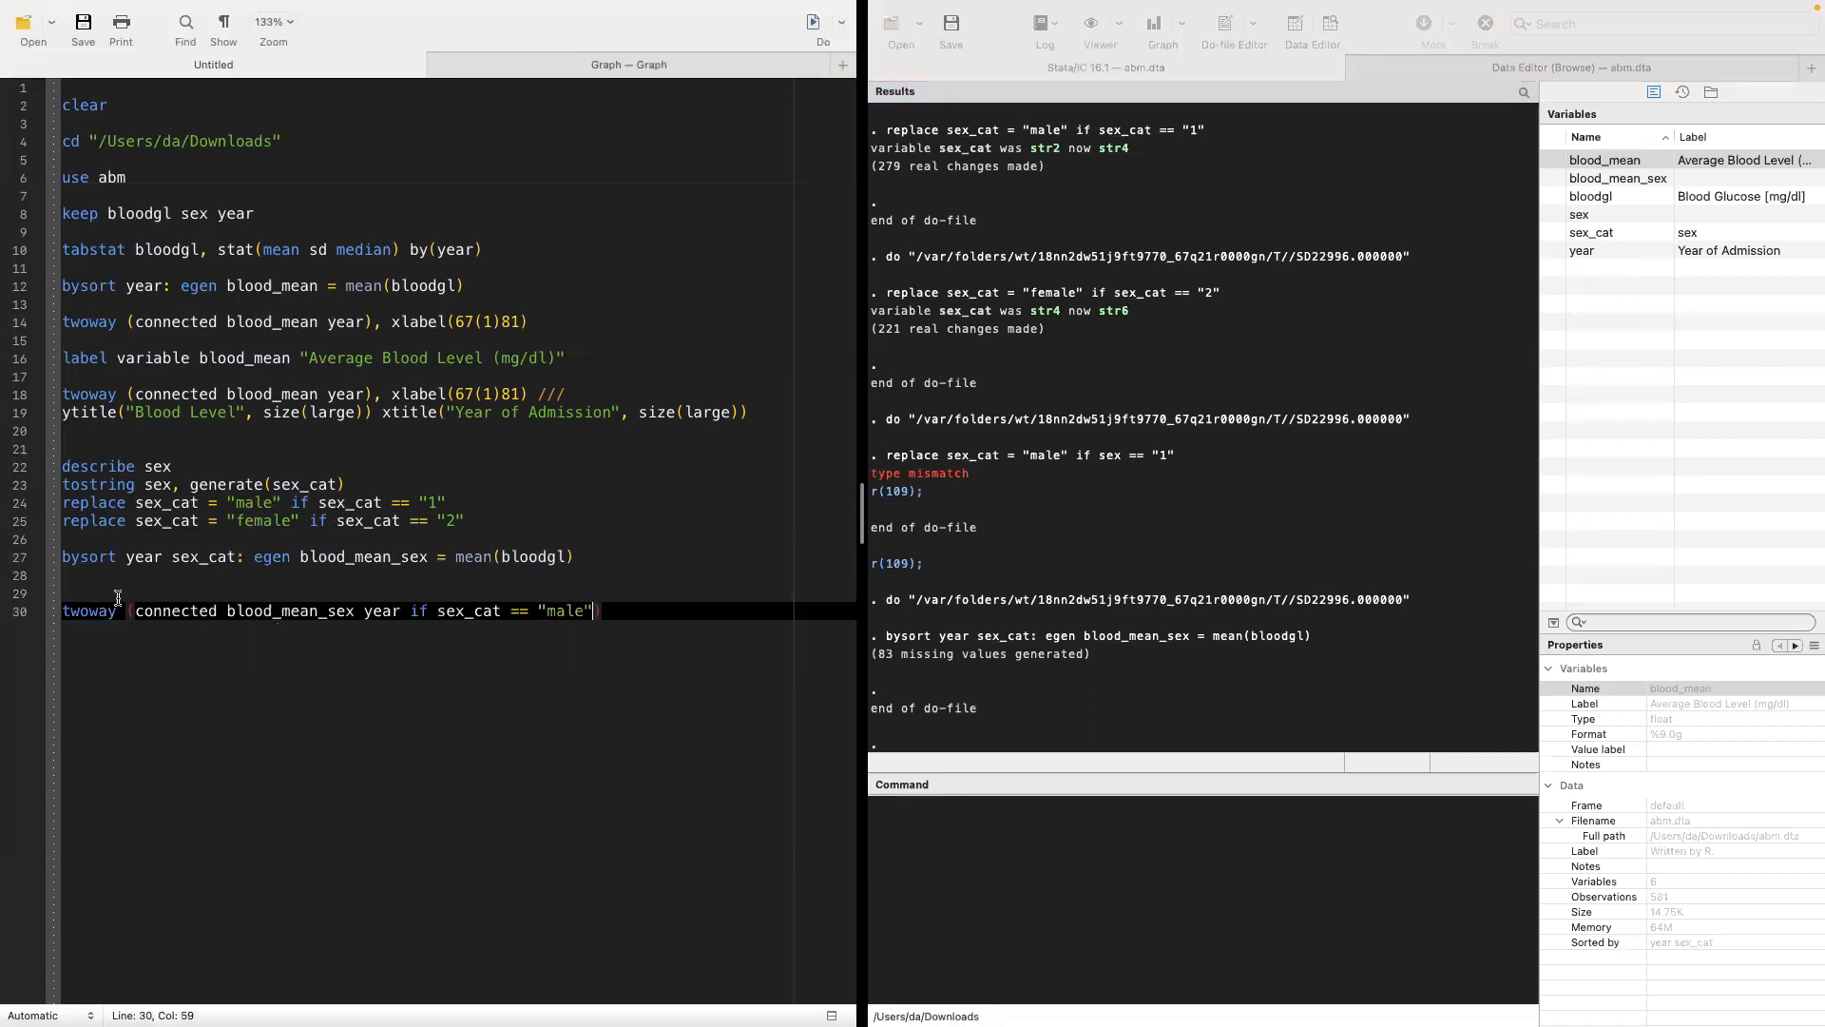
Step: Duplicate the parenthesised connected plot at the end of line 30 and change the copy's condition to "female"
{"action": "left_click_drag", "start_coordinate": [593, 611], "coordinate": [131, 603]}
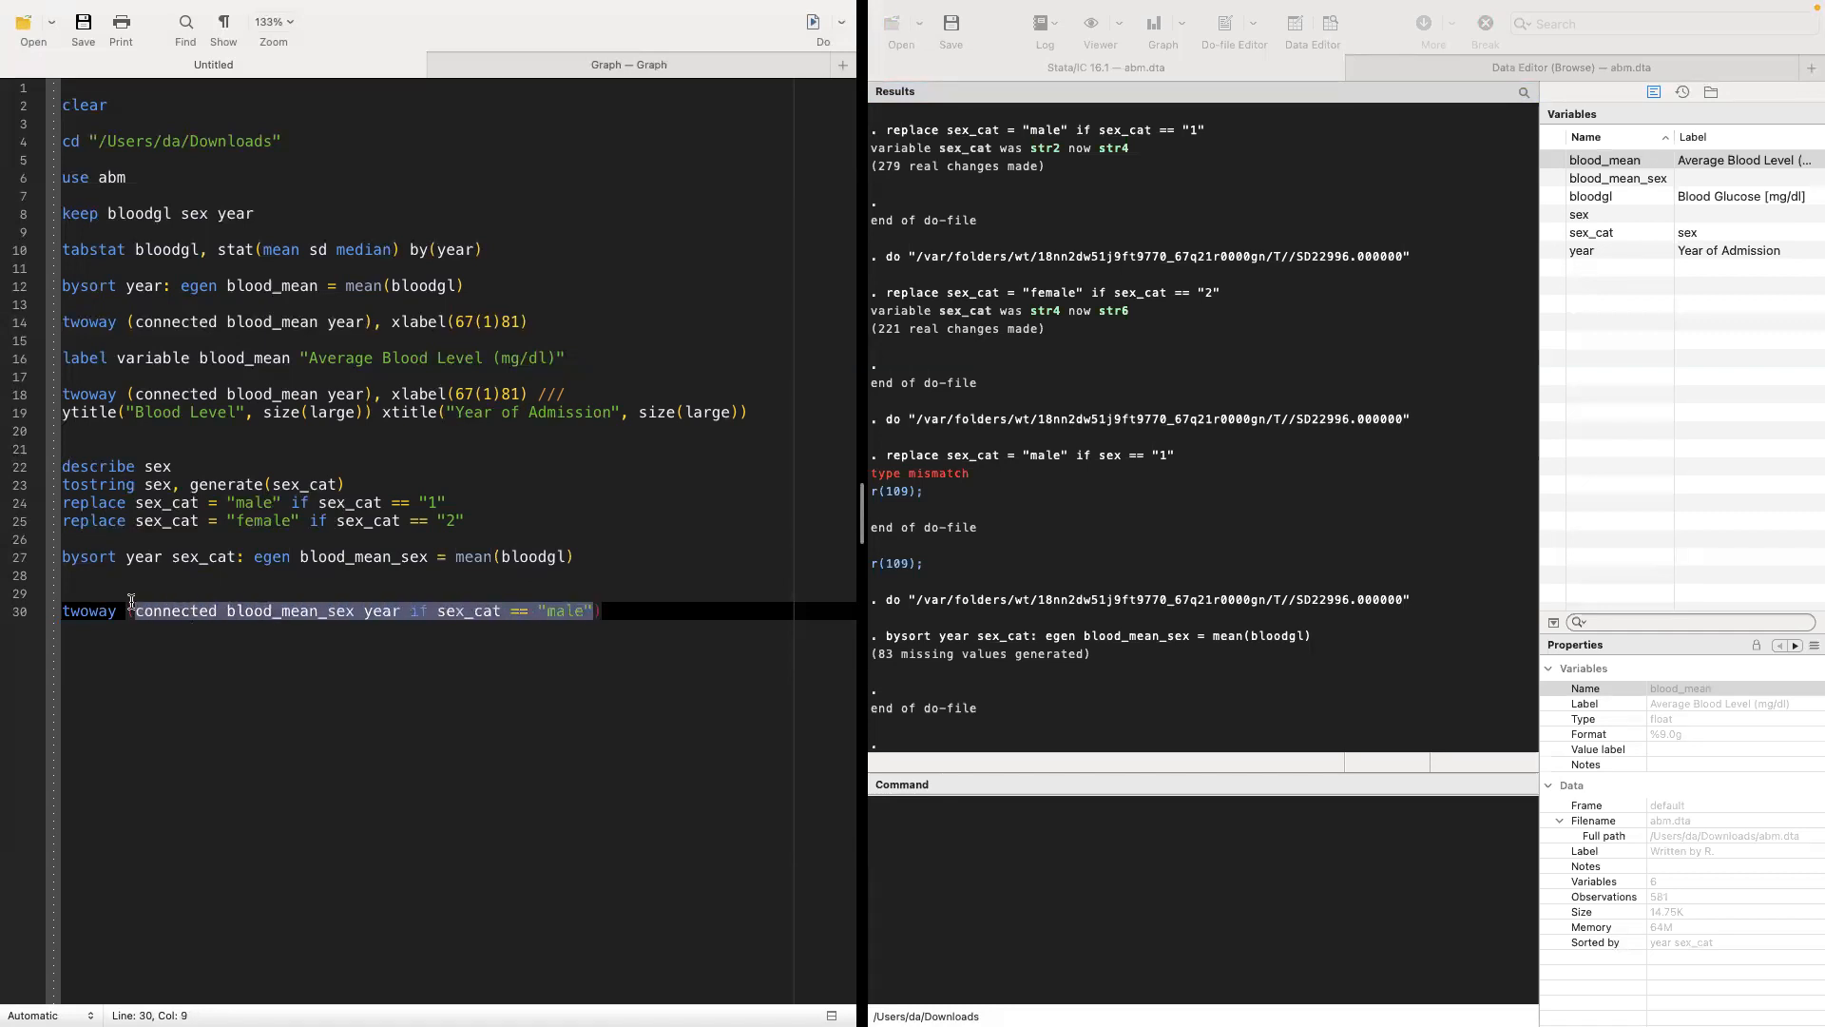
{"action": "left_click", "coordinate": [639, 610]}
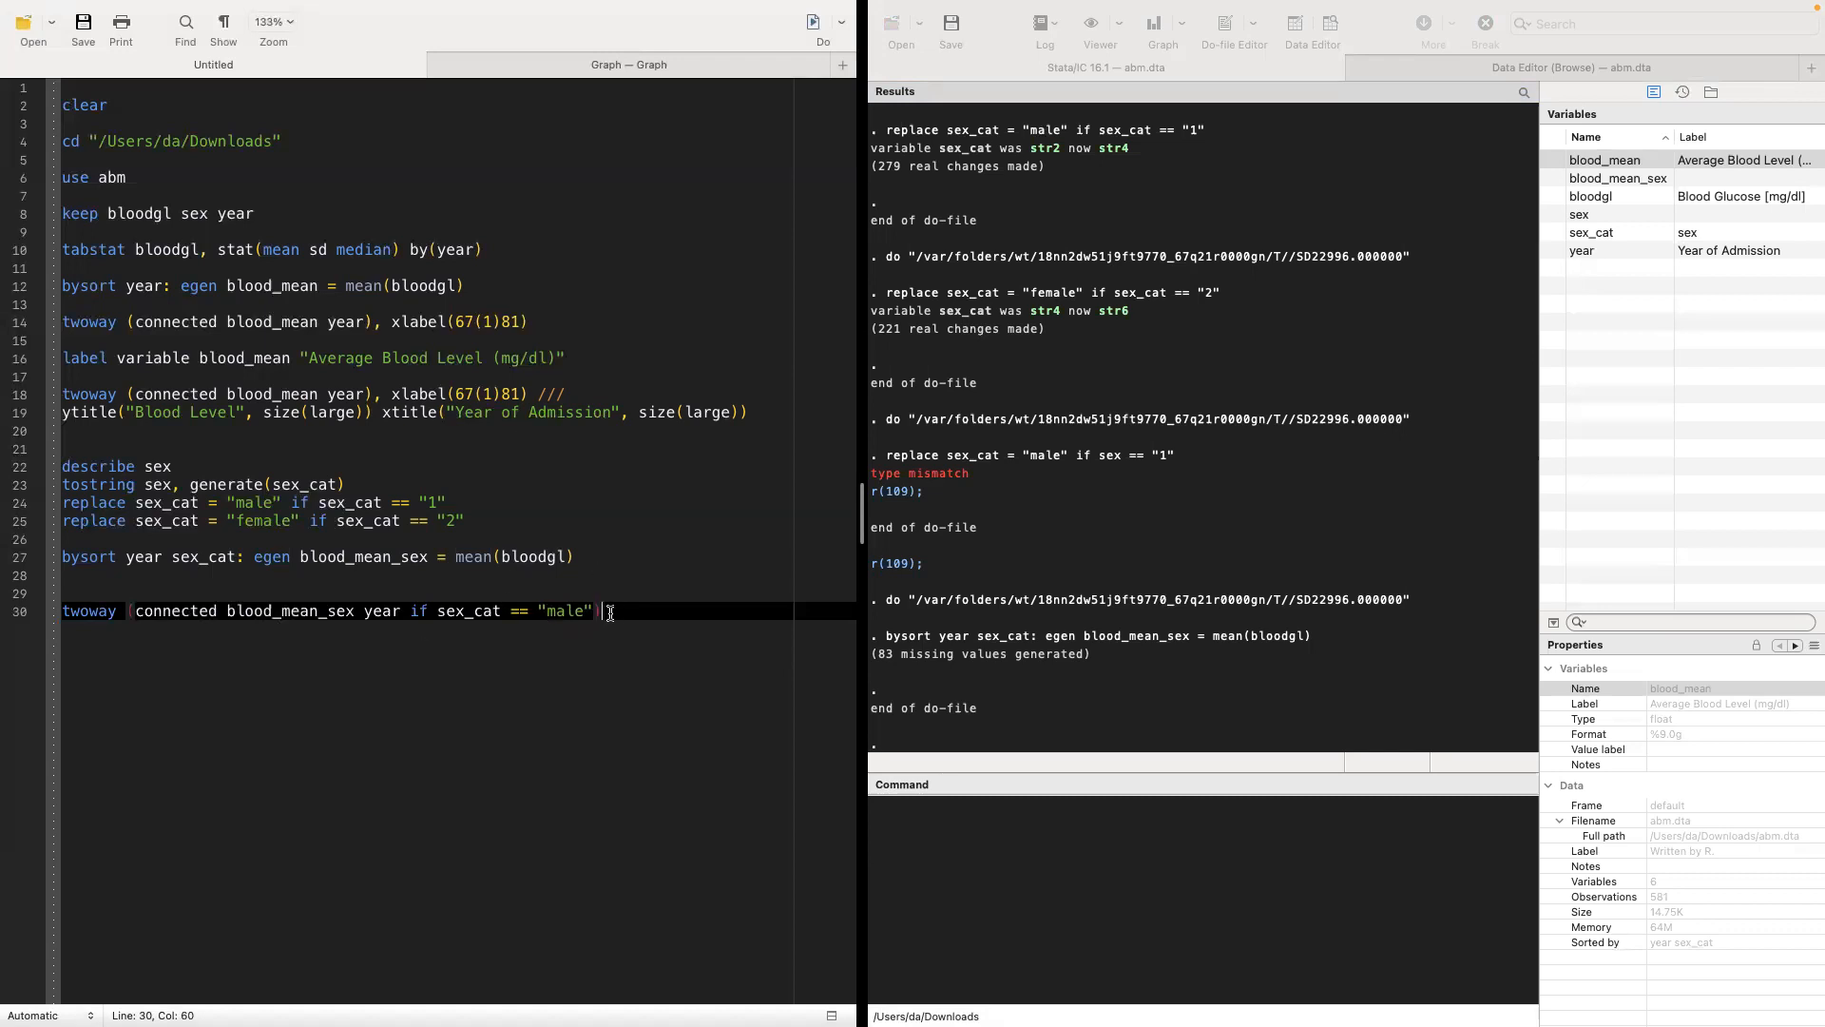
{"action": "left_click", "coordinate": [122, 610], "text": "shift"}
{"action": "key", "text": "super+c"}
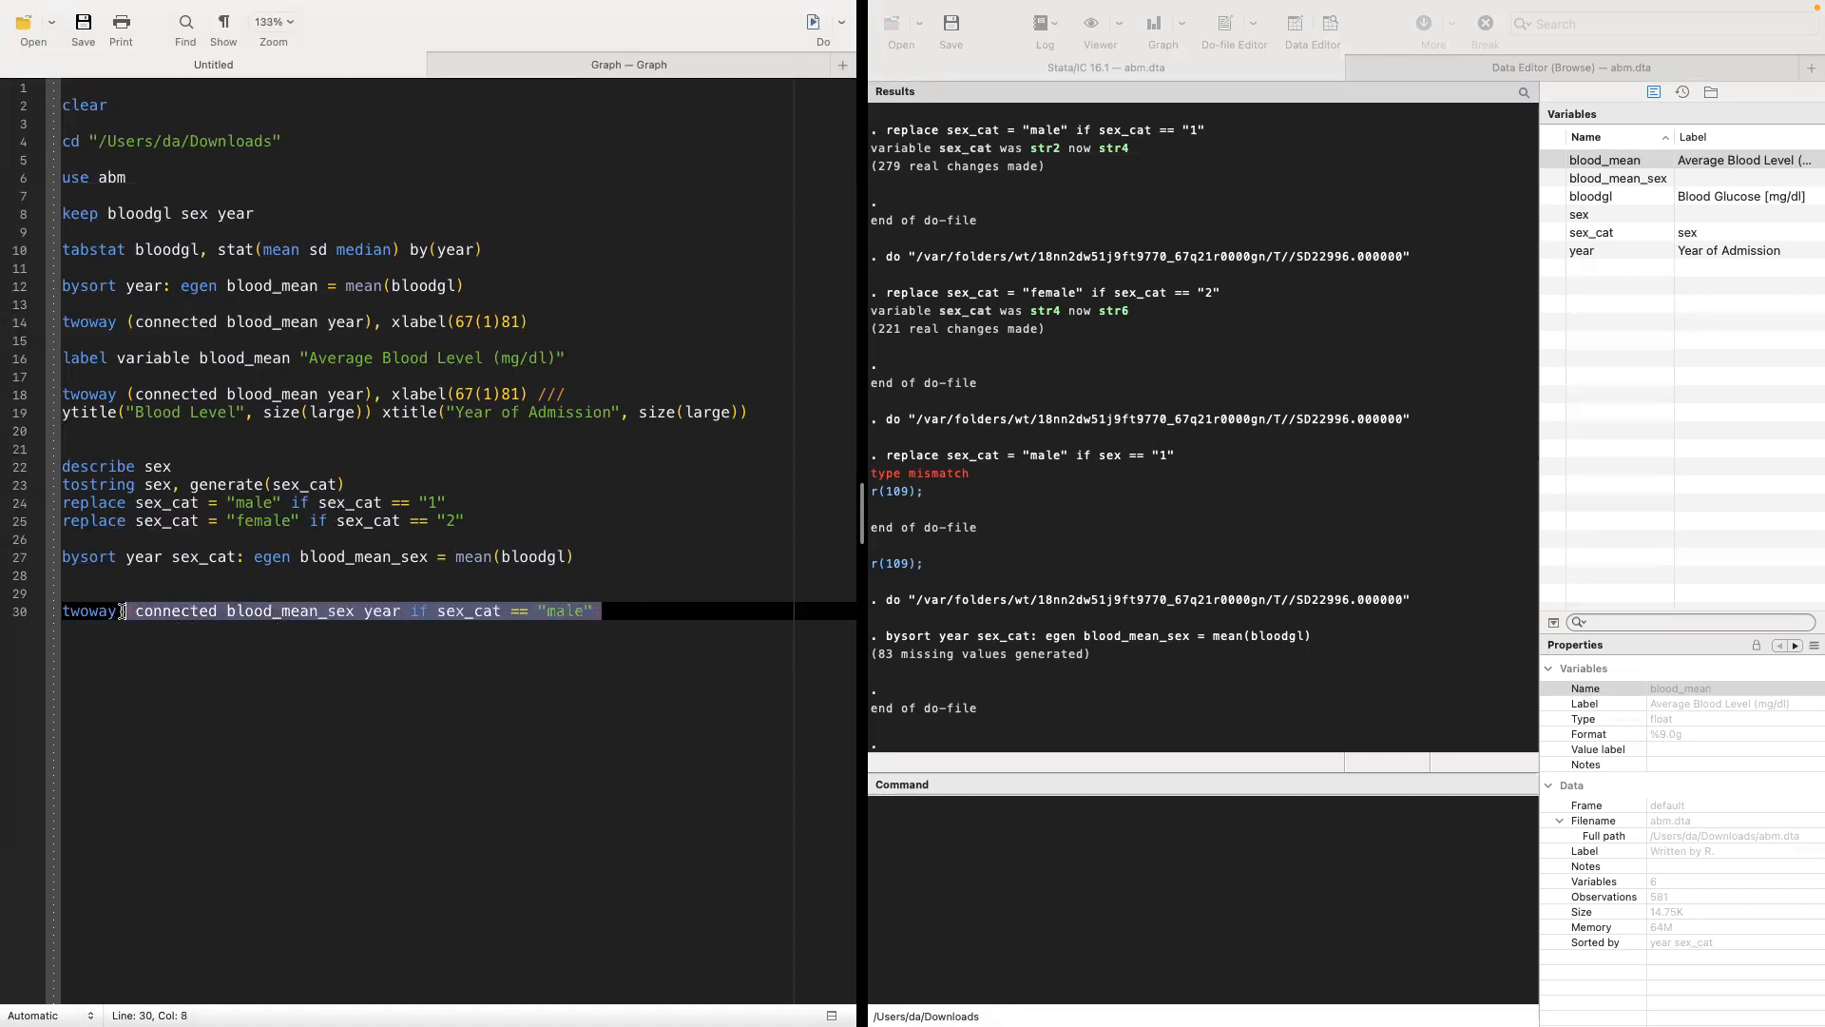
{"action": "left_click", "coordinate": [656, 605]}
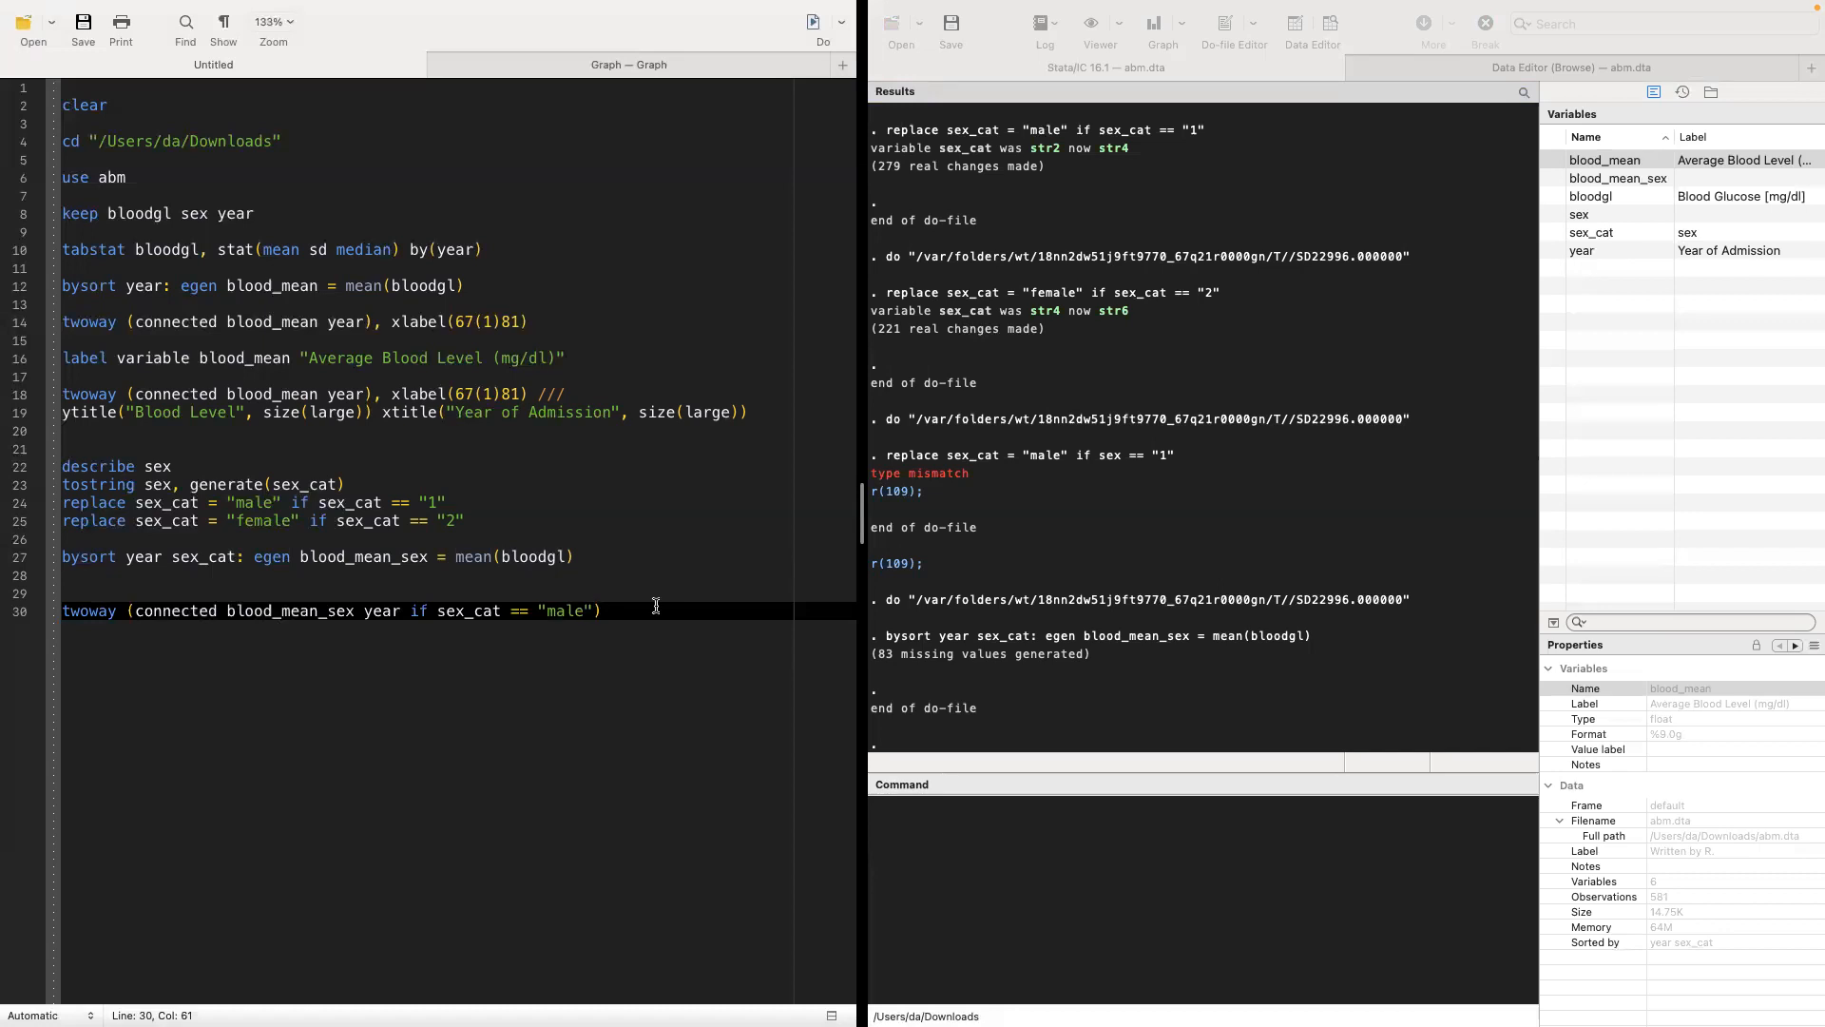
{"action": "key", "text": "super+v"}
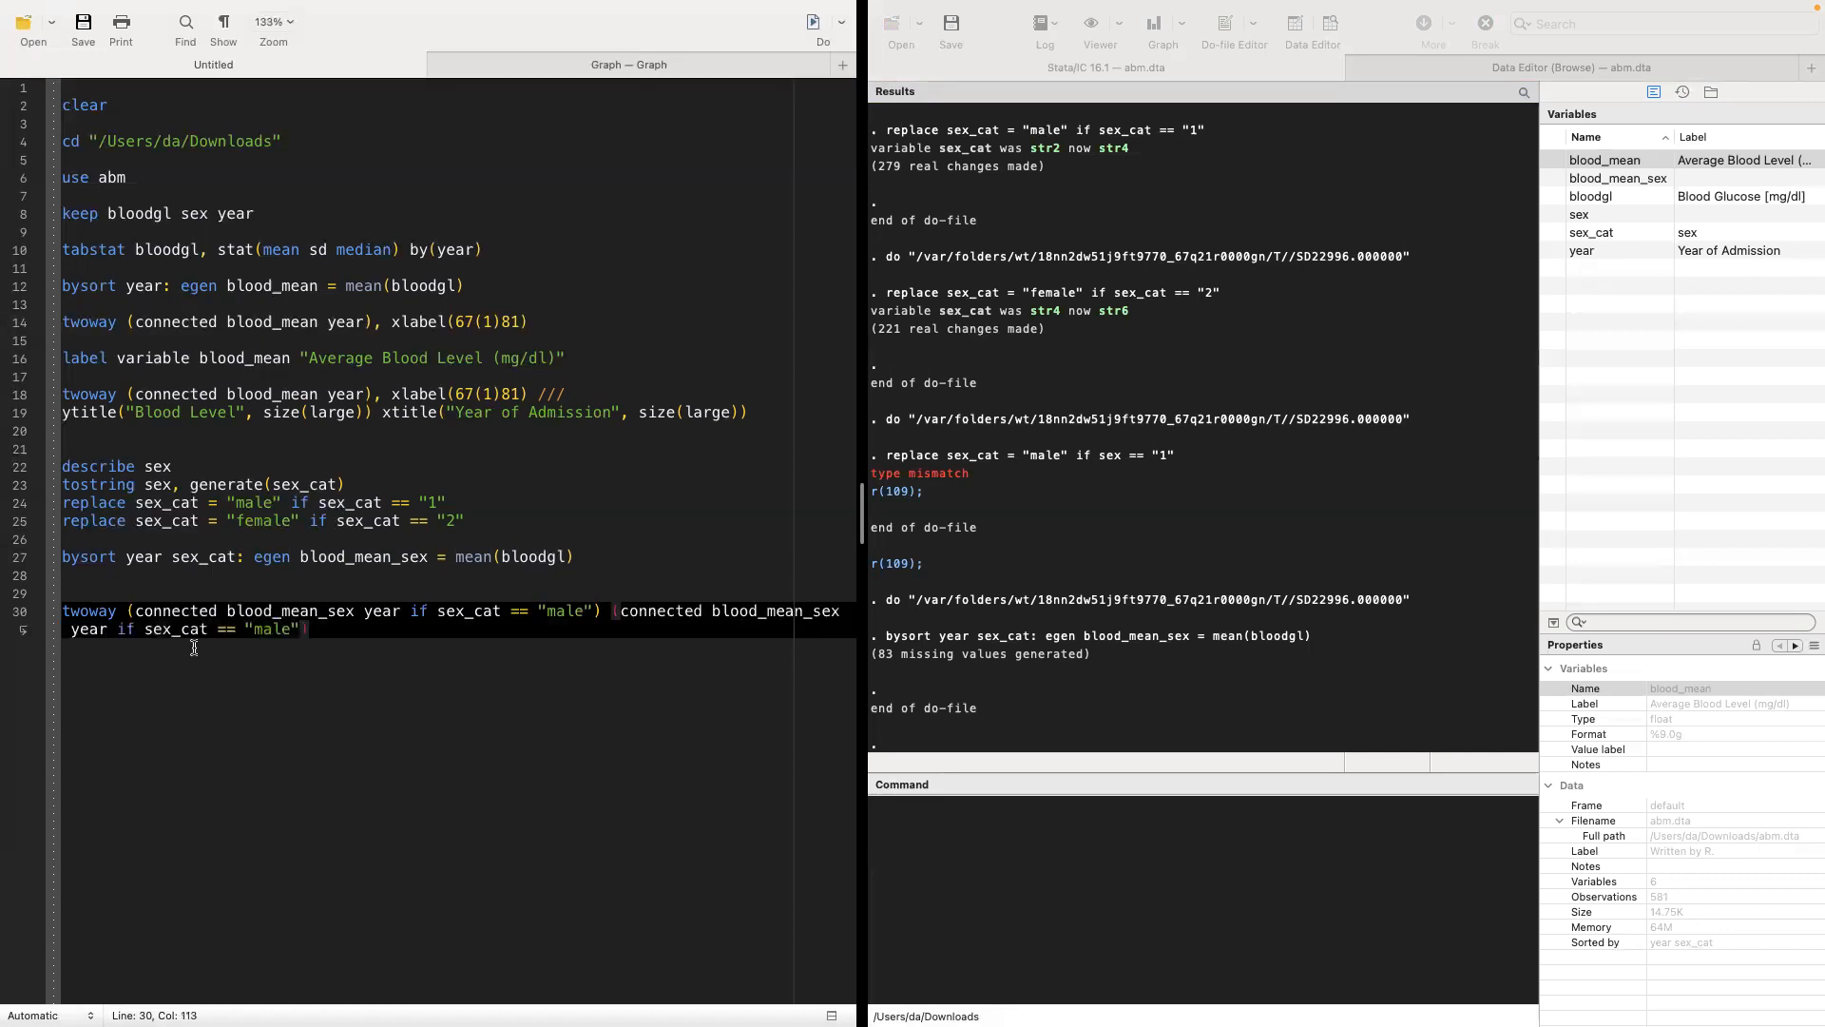
{"action": "left_click", "coordinate": [252, 630]}
{"action": "type", "text": "fe"}
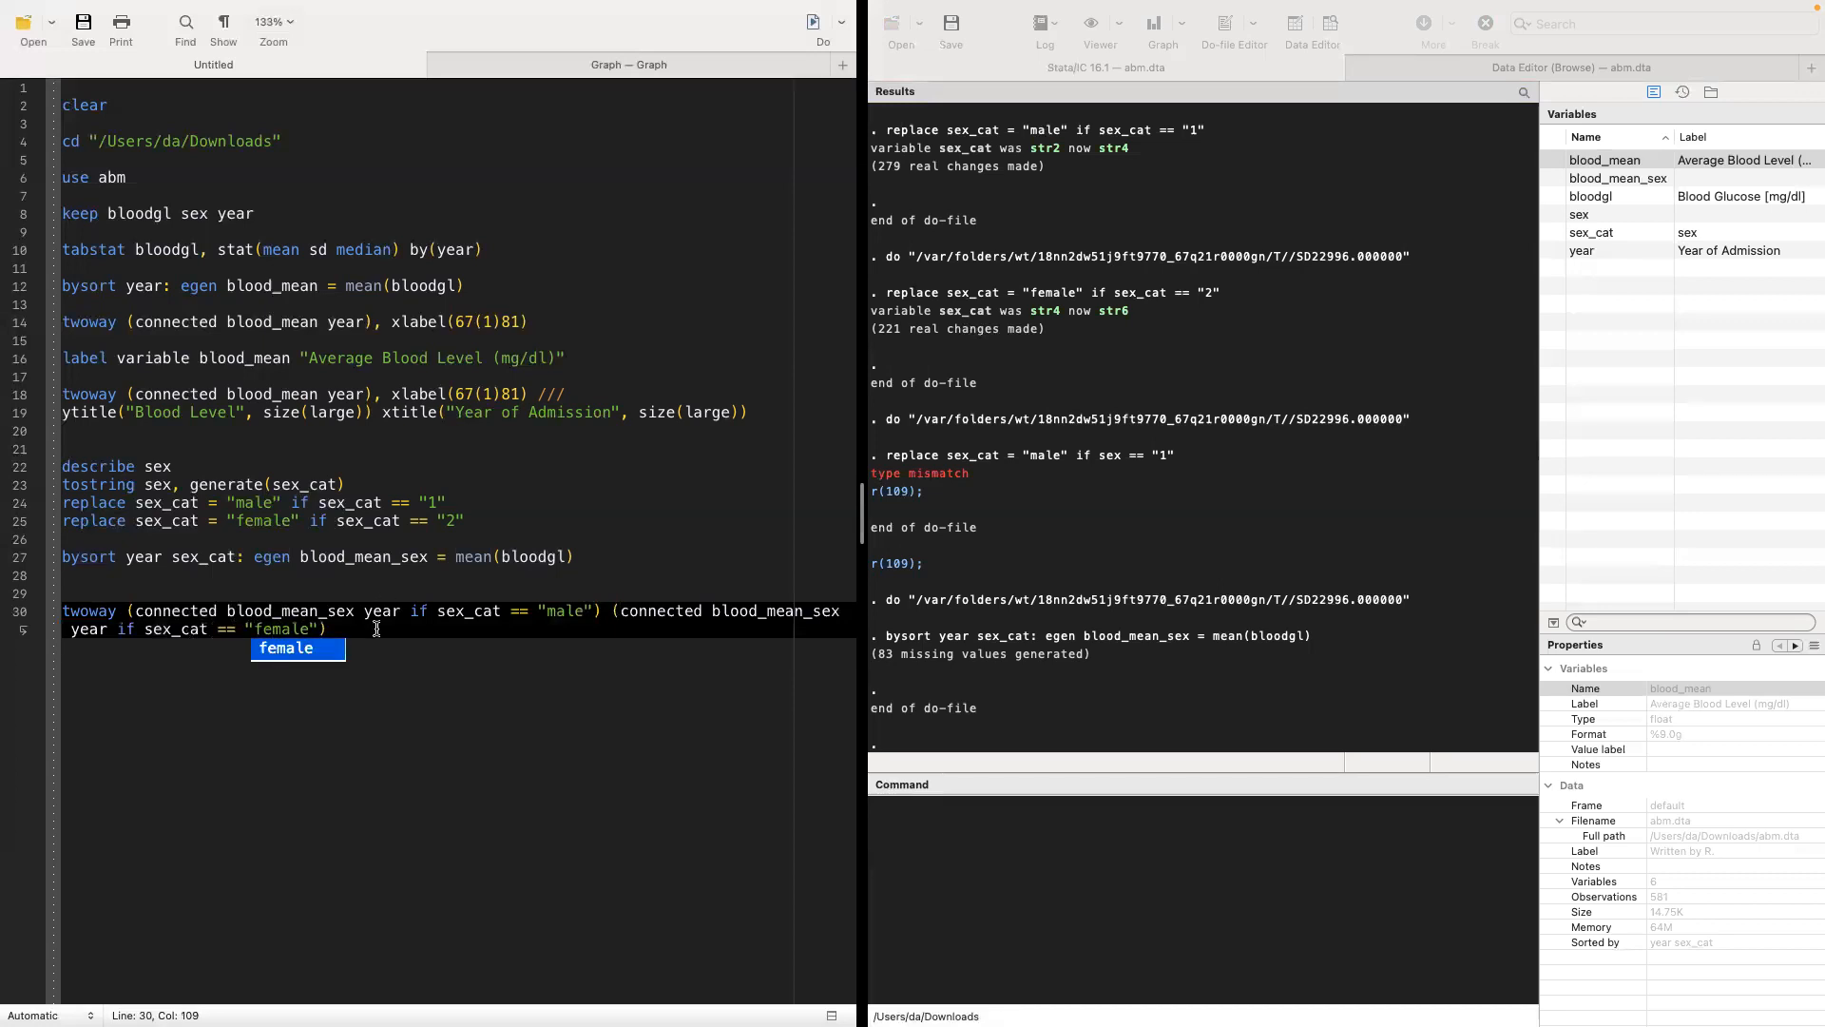
Step: Run the twoway command on line 30 and examine the male and female lines in the graph
{"action": "left_click", "coordinate": [377, 630]}
{"action": "left_click_drag", "start_coordinate": [377, 629], "coordinate": [24, 606]}
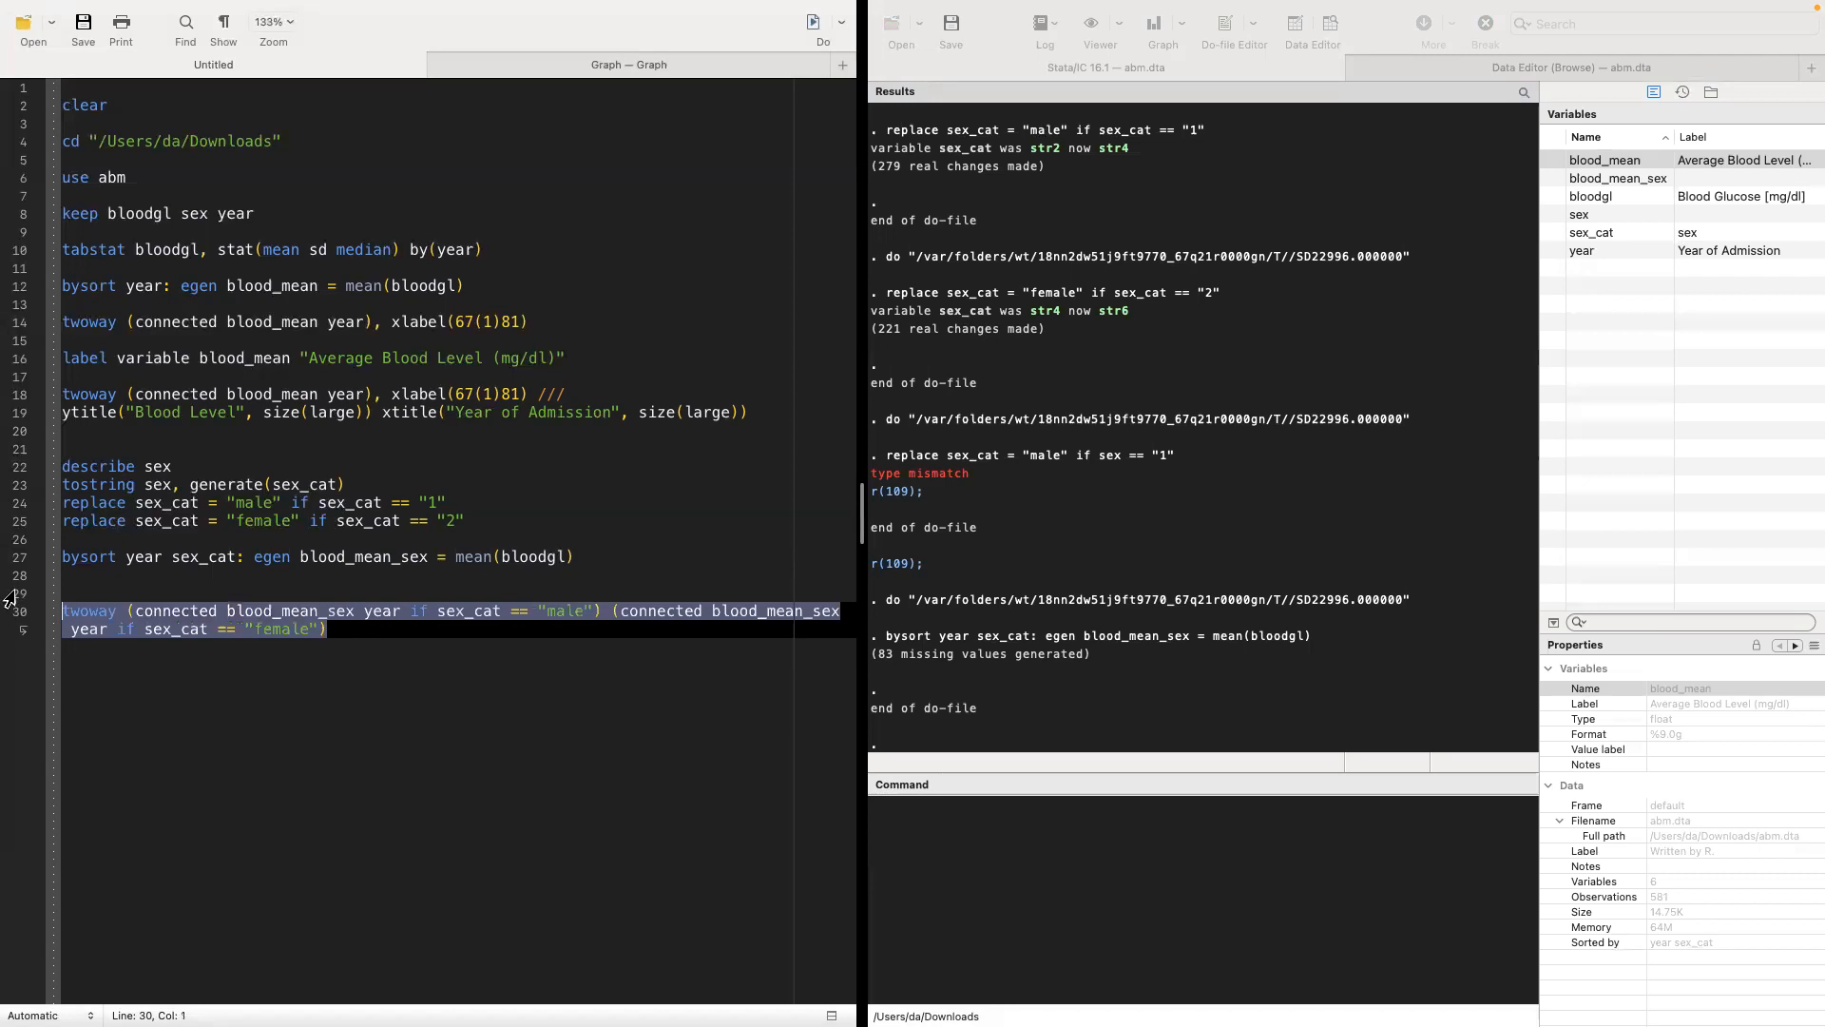
{"action": "left_click", "coordinate": [824, 23]}
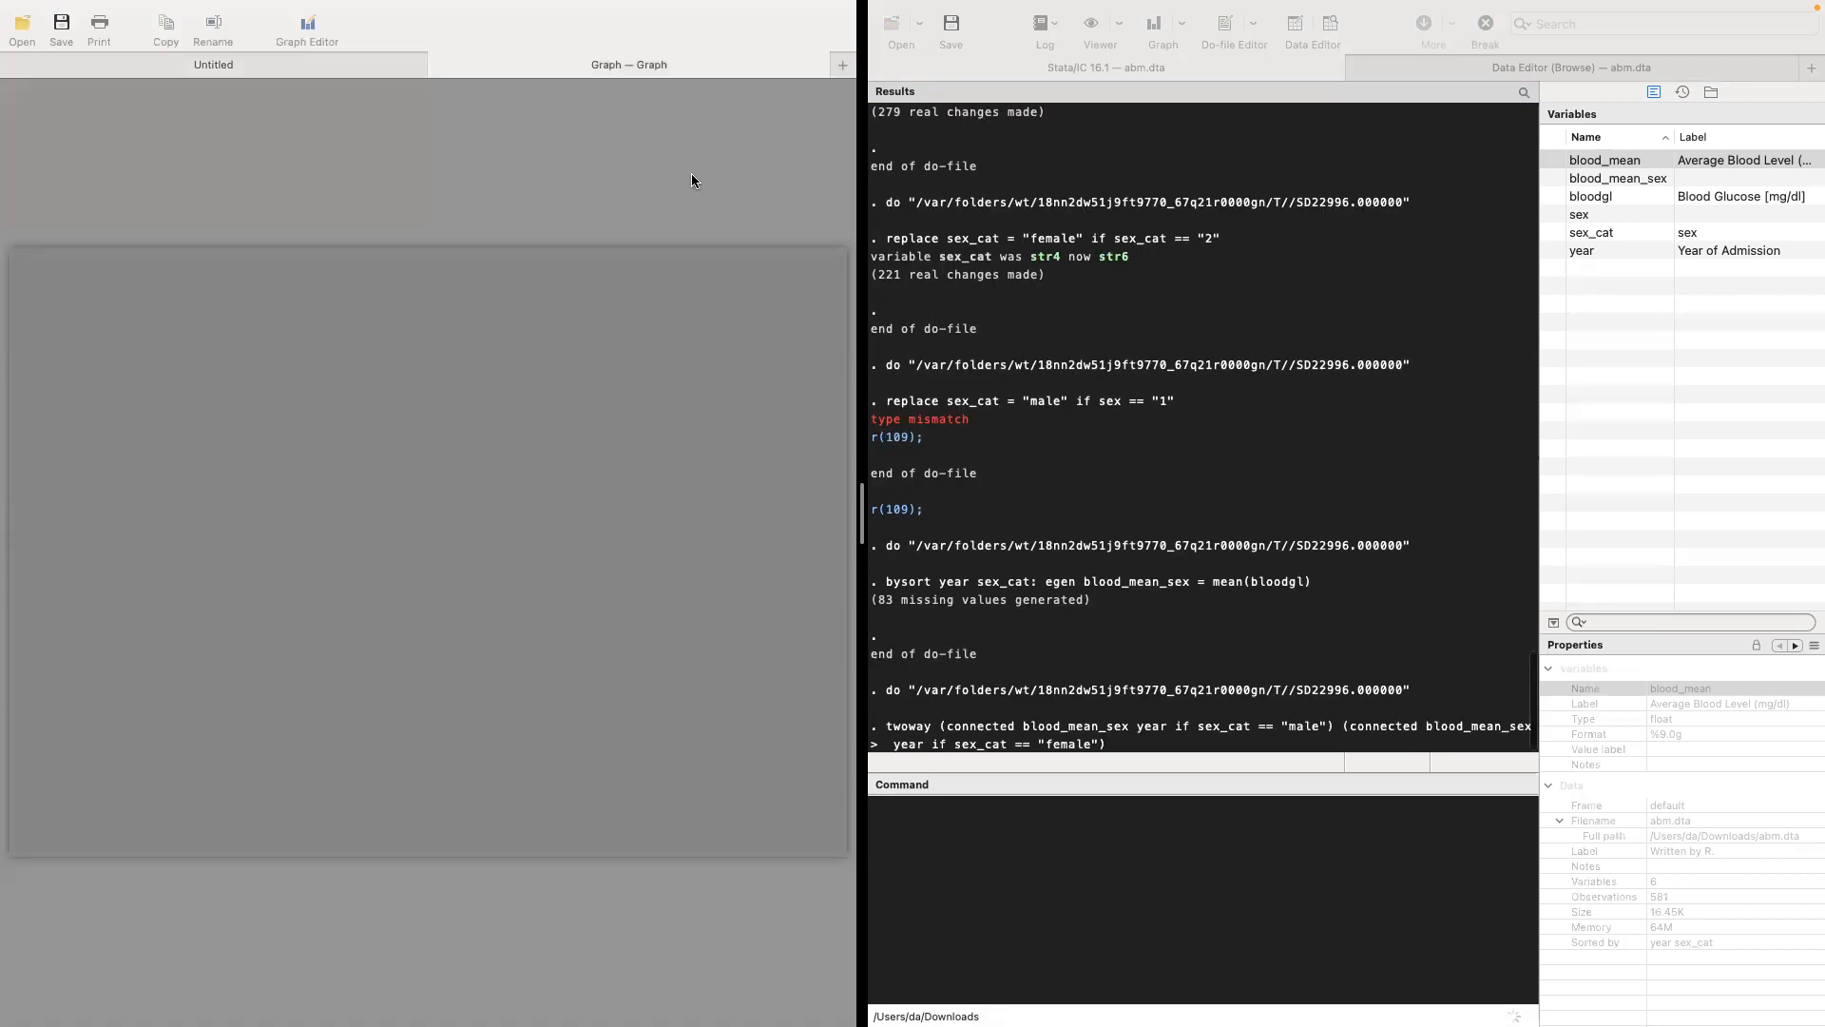
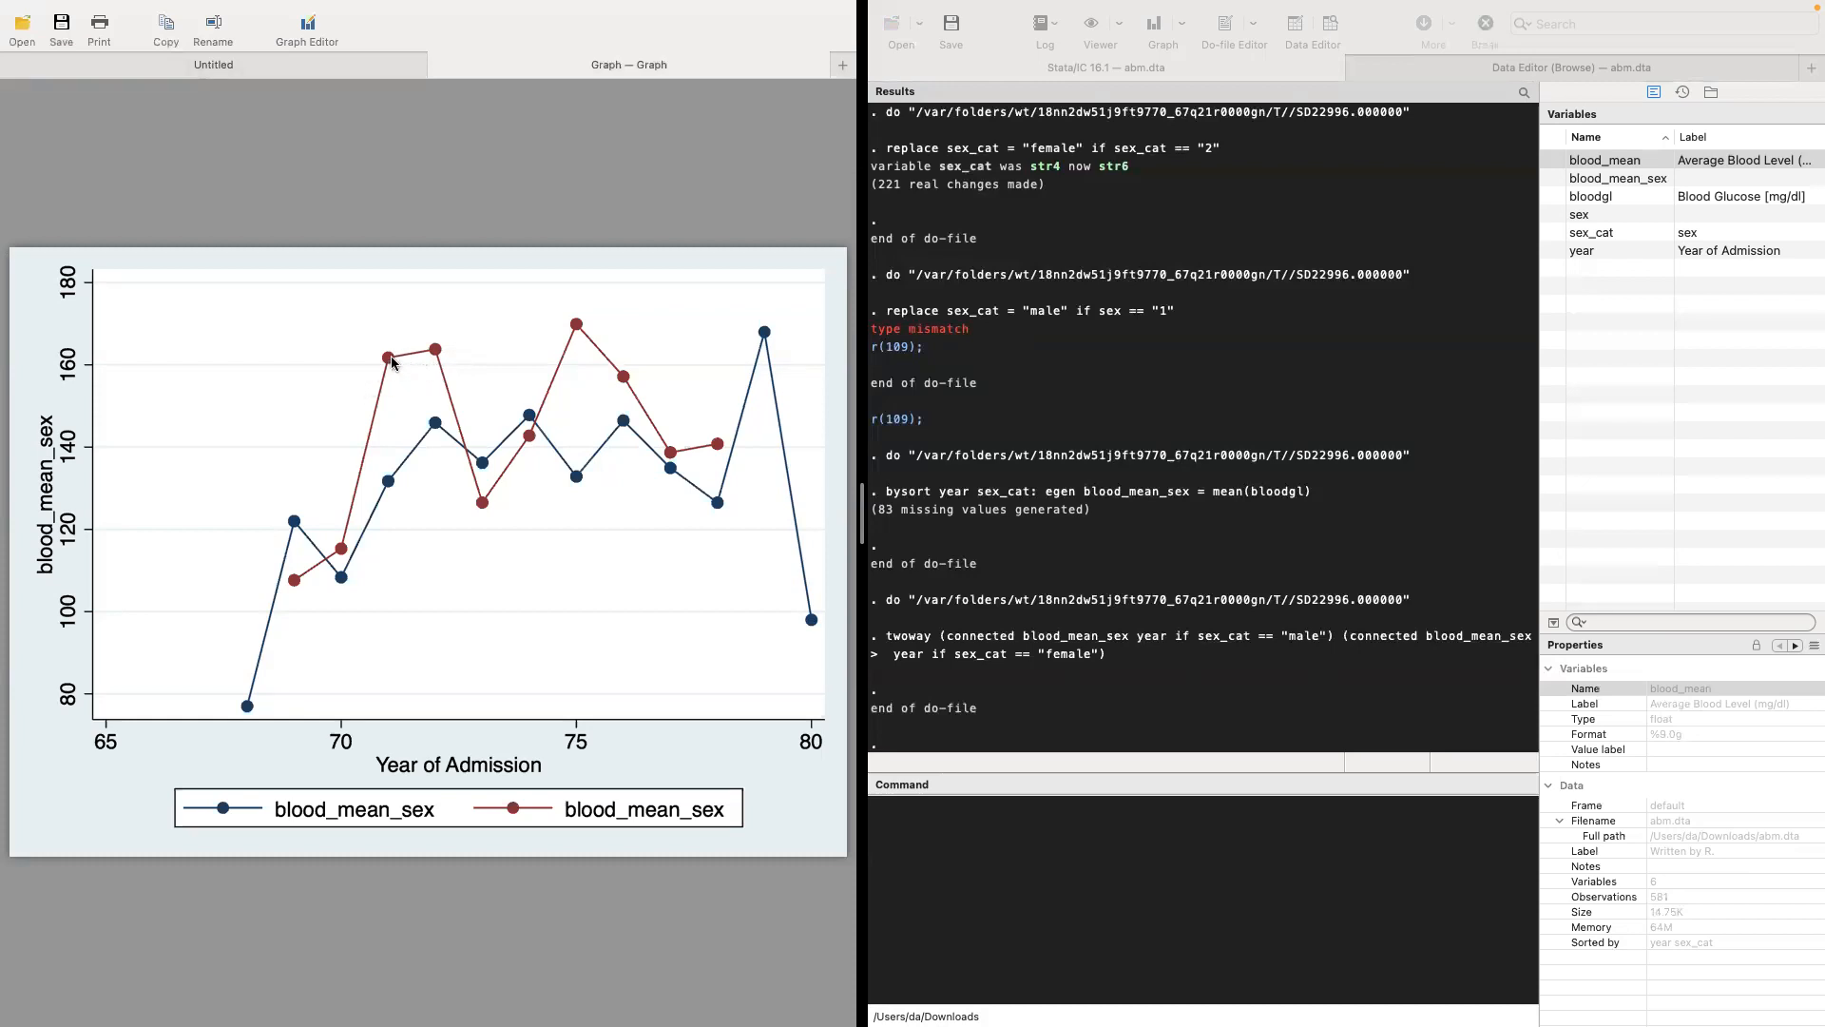
{"action": "left_click", "coordinate": [197, 67]}
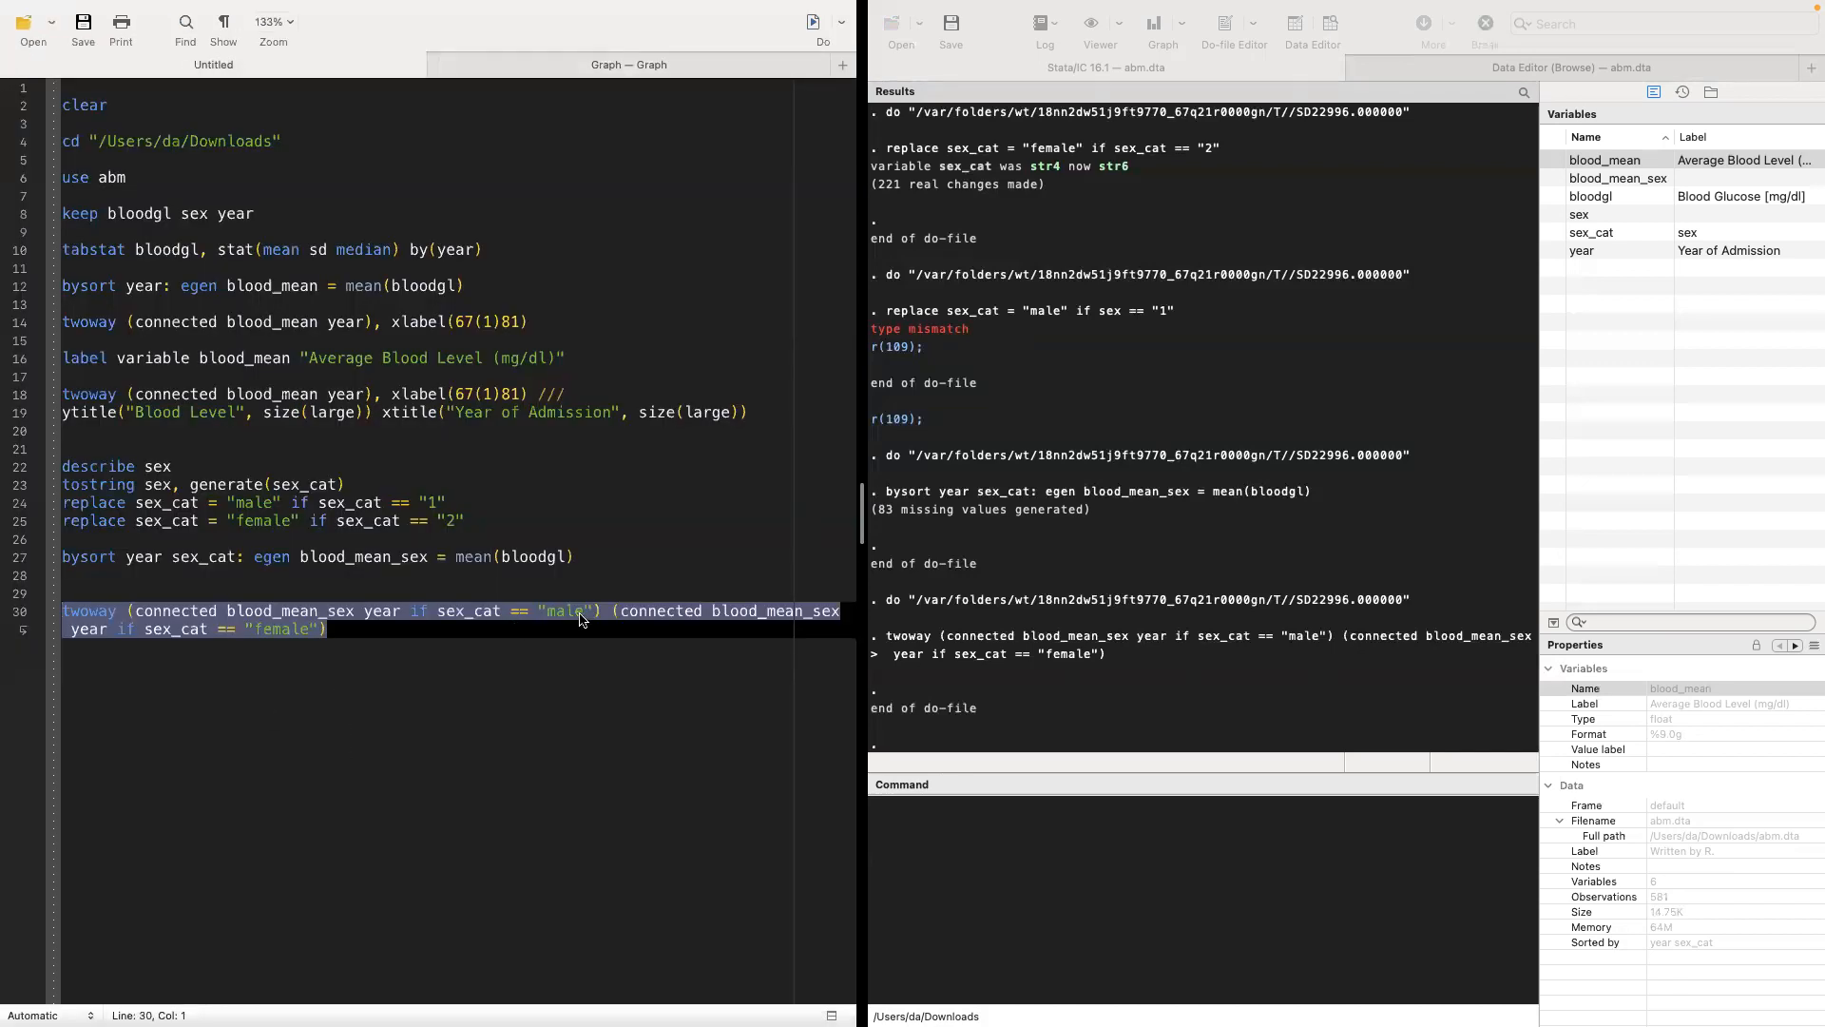
Step: Split the twoway command with /// before the female plot and run both lines to redraw the graph
{"action": "left_click", "coordinate": [614, 613]}
{"action": "type", "text": "///"}
{"action": "key", "text": "Return"}
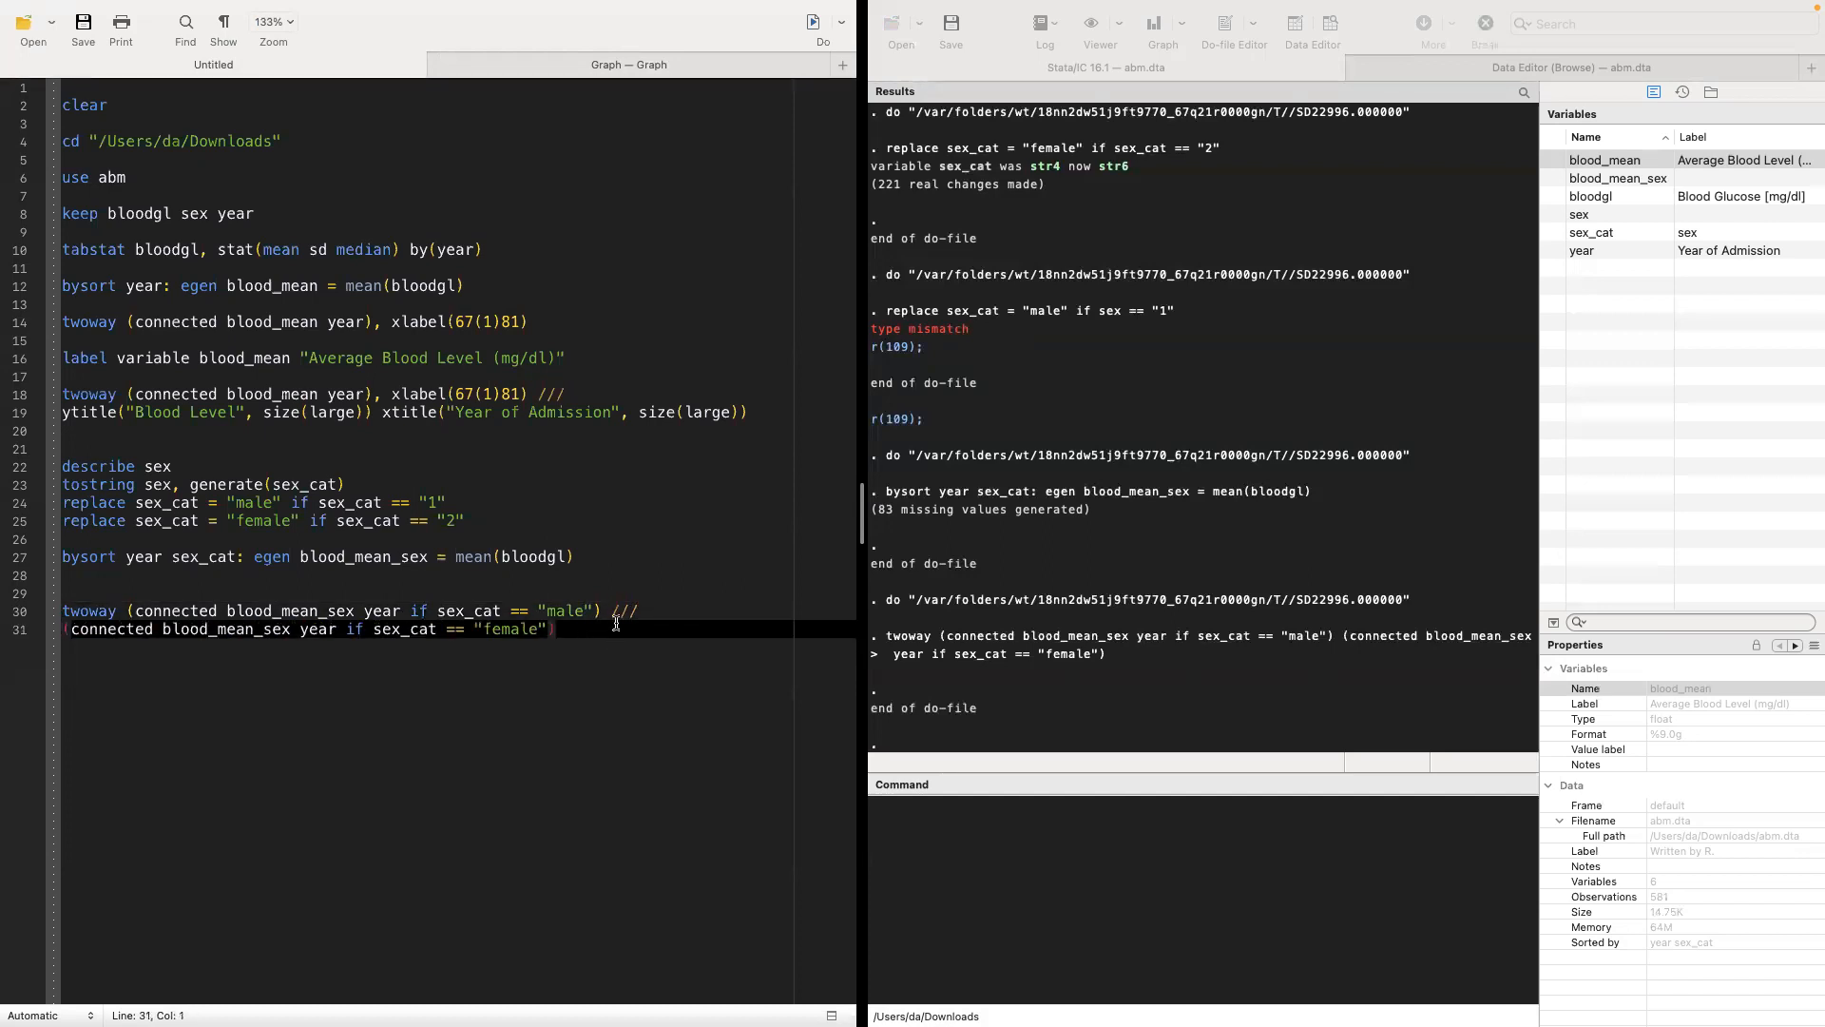
{"action": "left_click_drag", "start_coordinate": [620, 628], "coordinate": [62, 610]}
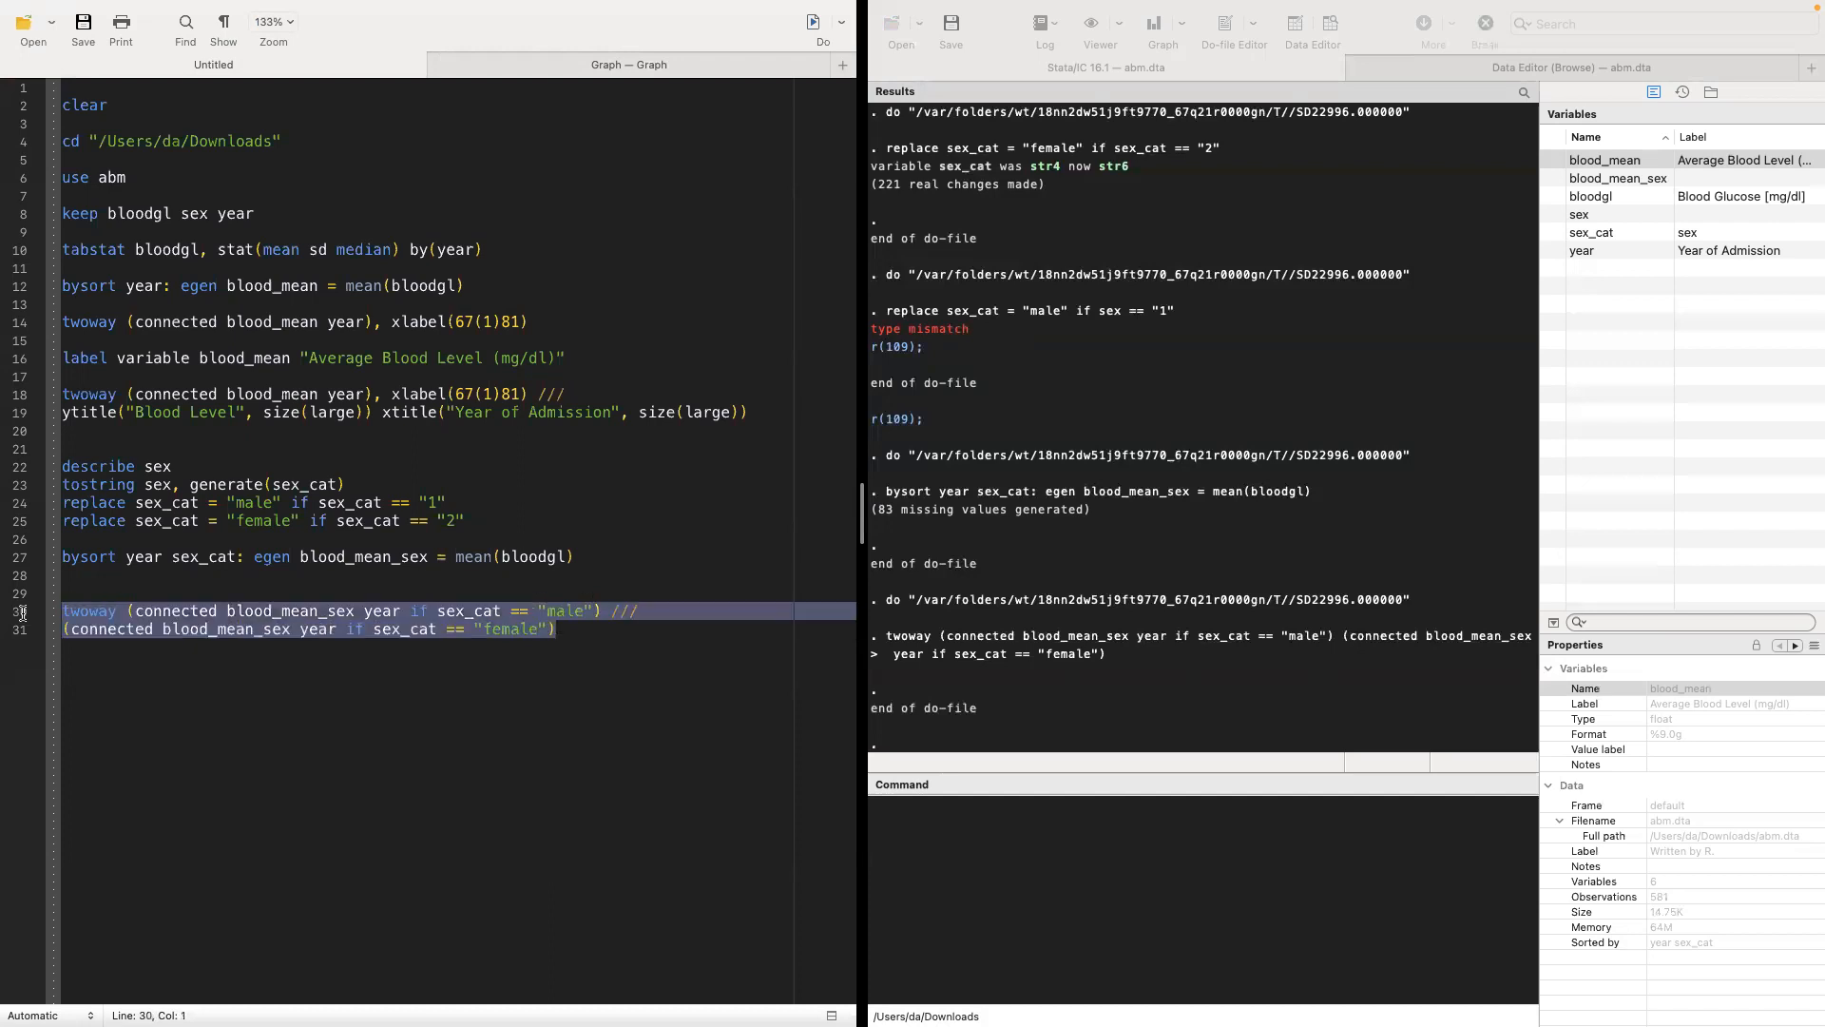
{"action": "left_click", "coordinate": [813, 21]}
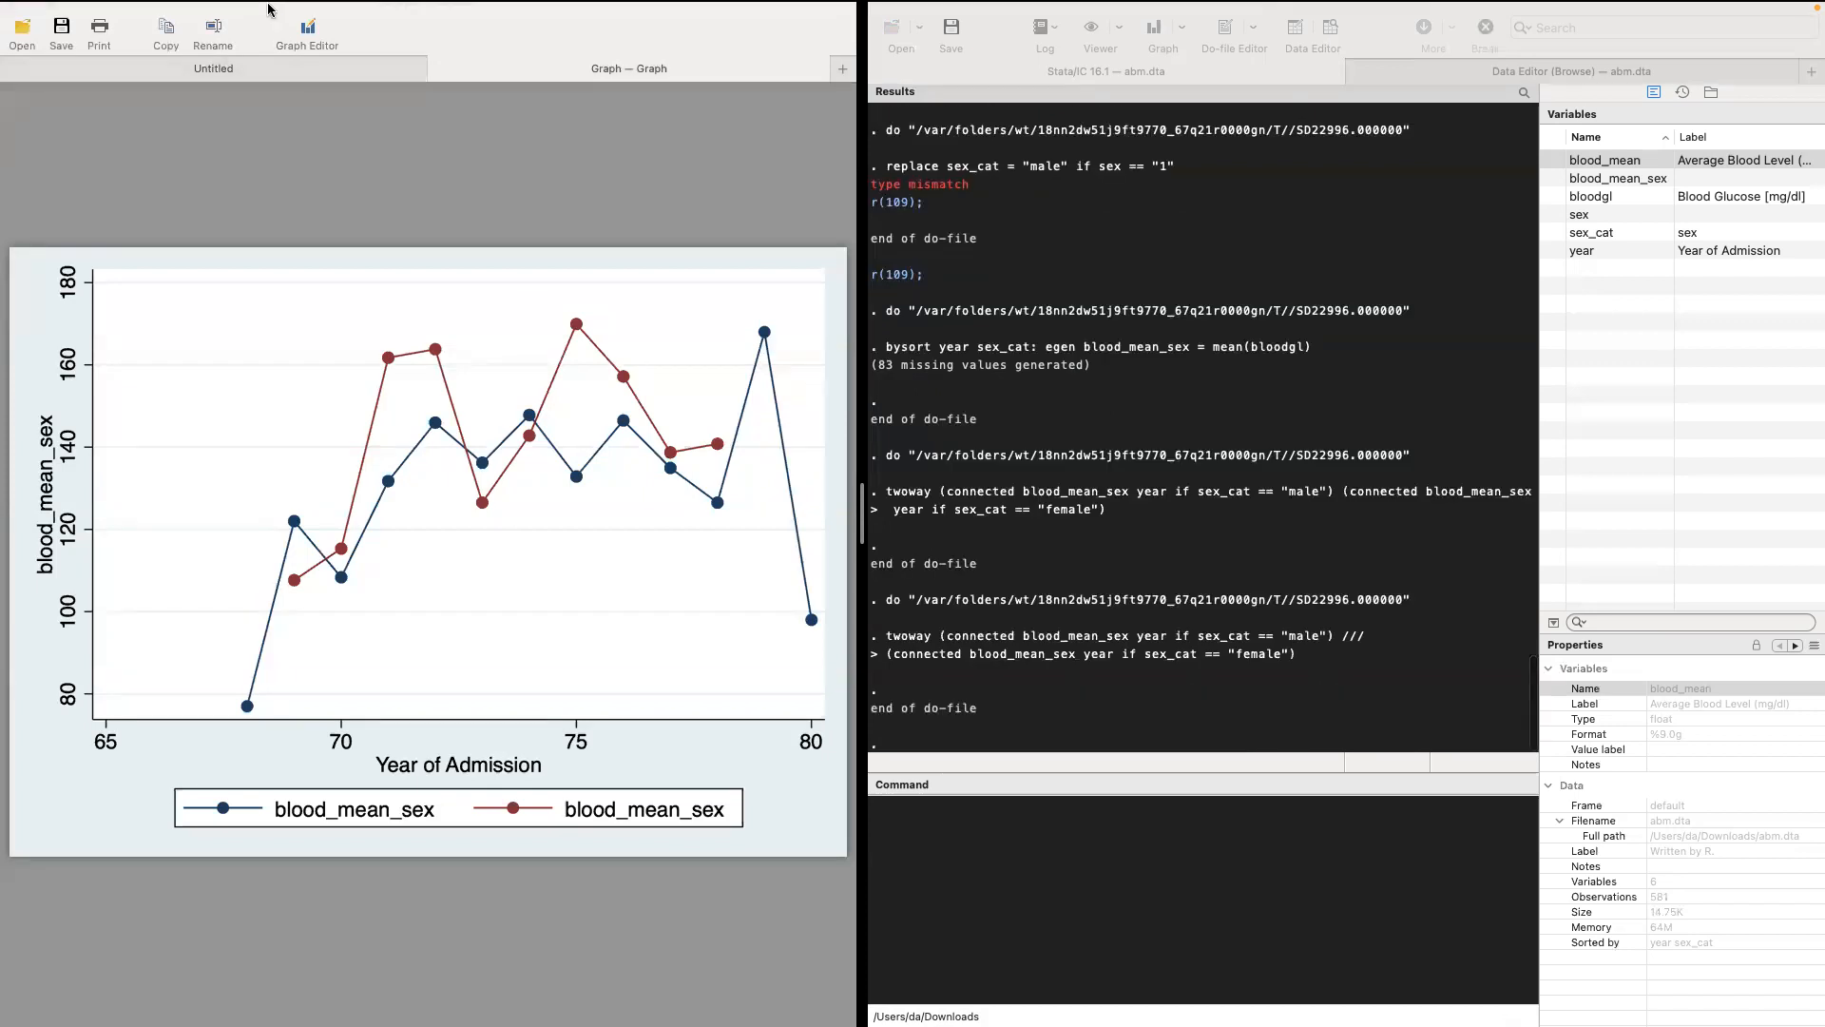
{"action": "left_click", "coordinate": [176, 67]}
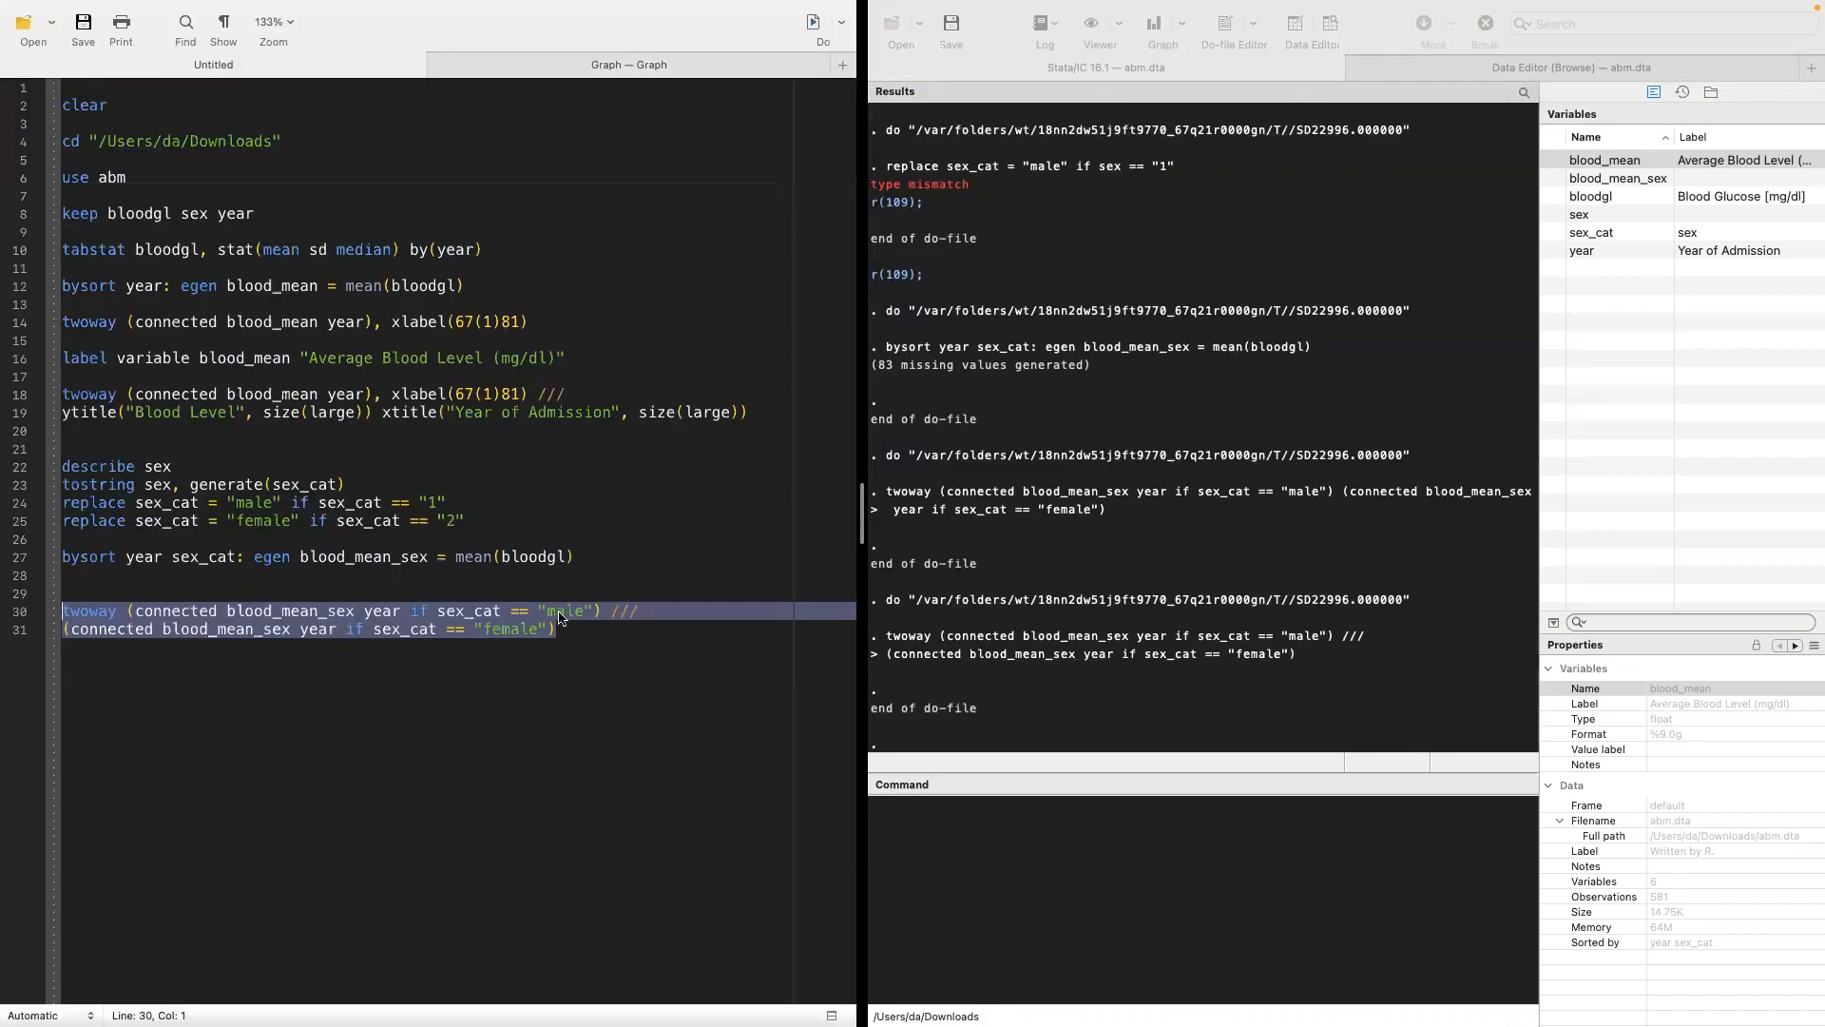
Step: Add the options msymbol(+) lpattern(dash) to the male connected plot on line 30
{"action": "left_click", "coordinate": [594, 616]}
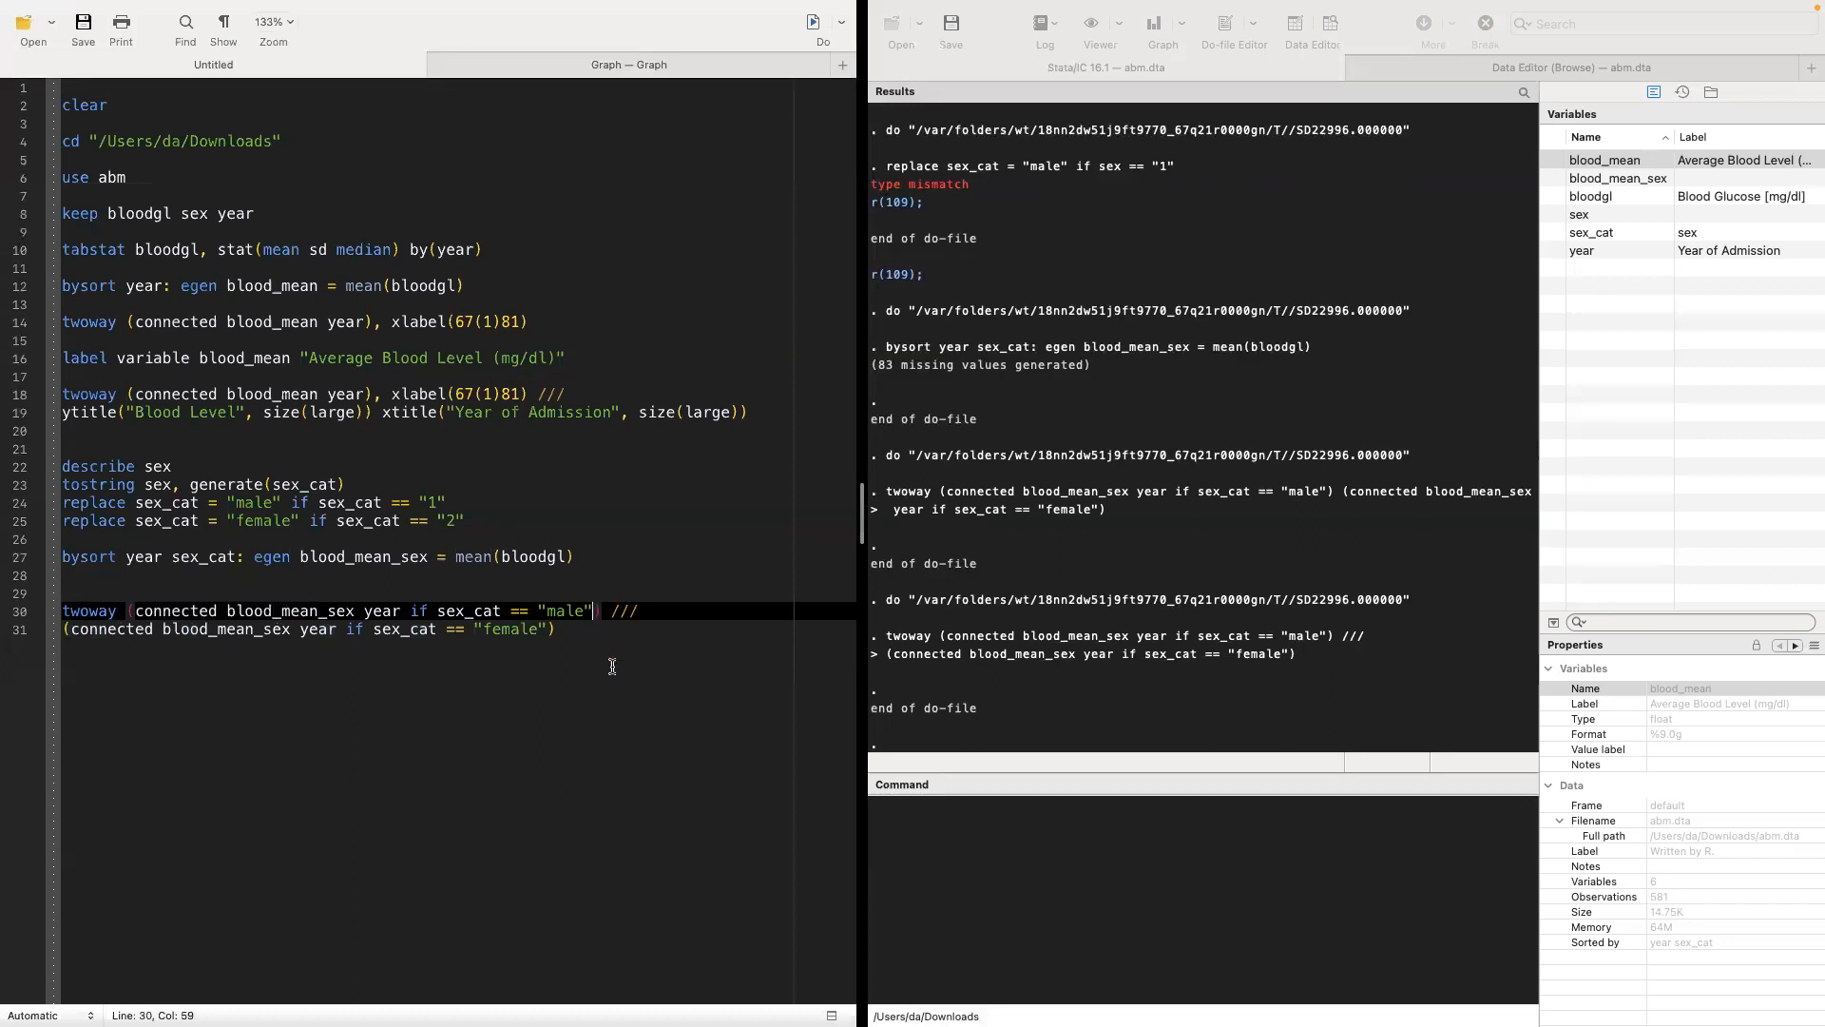
{"action": "type", "text": ", "}
{"action": "type", "text": "msy"}
{"action": "type", "text": "mbol"}
{"action": "type", "text": "()"}
{"action": "type", "text": "+"}
{"action": "type", "text": " lp"}
{"action": "type", "text": "attern()"}
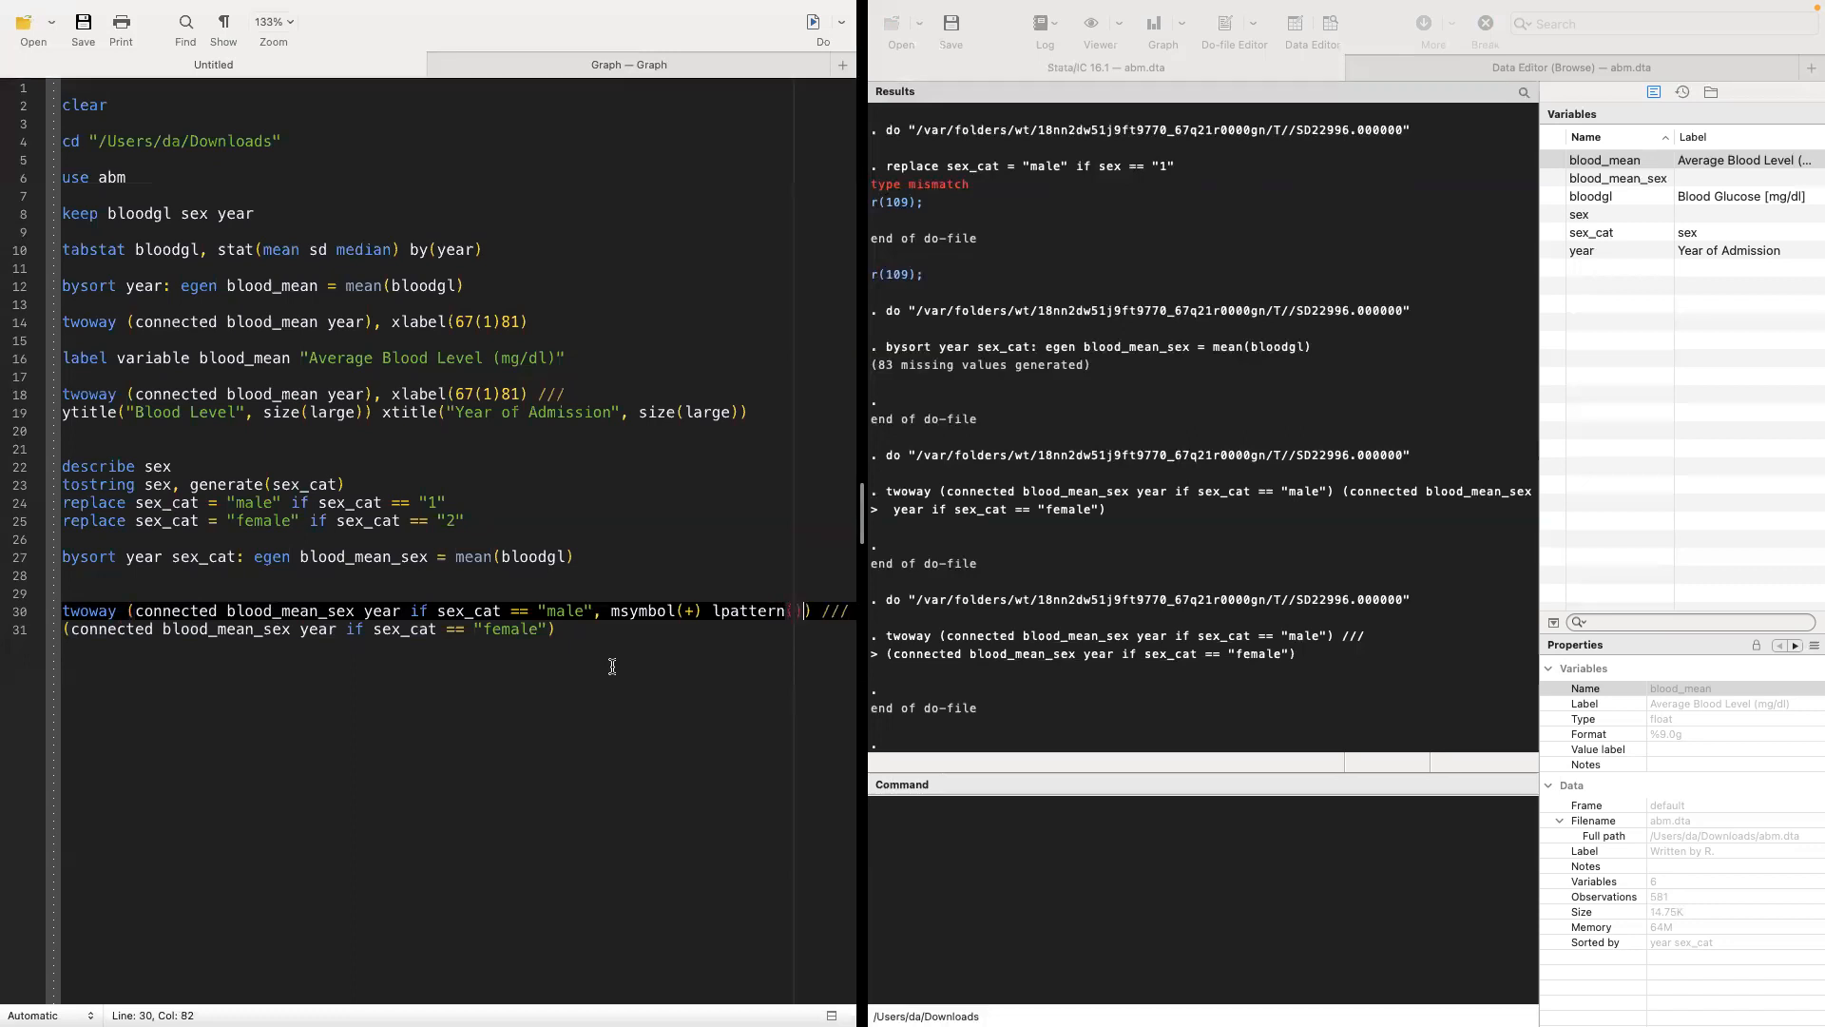
{"action": "type", "text": "dash"}
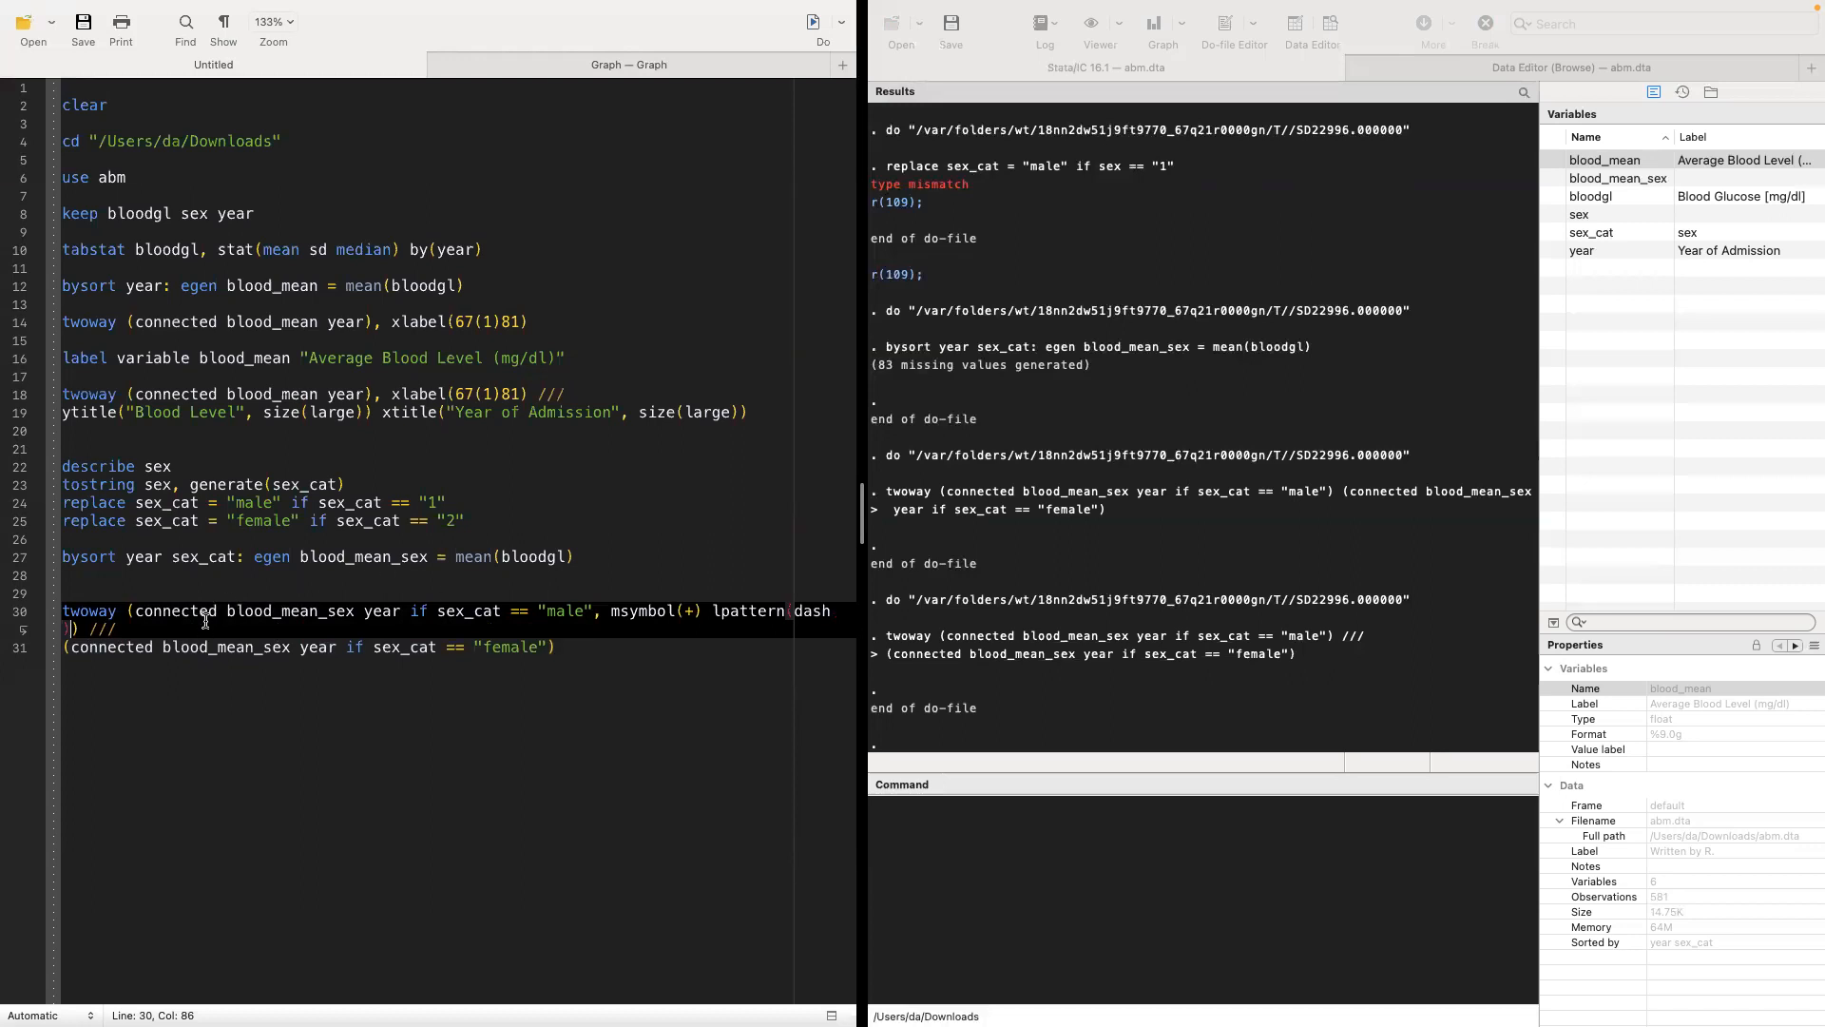
Step: Add lcolor(green) to the male connected plot's options on line 30 and run the twoway command
{"action": "type", "text": ") lcolor(green"}
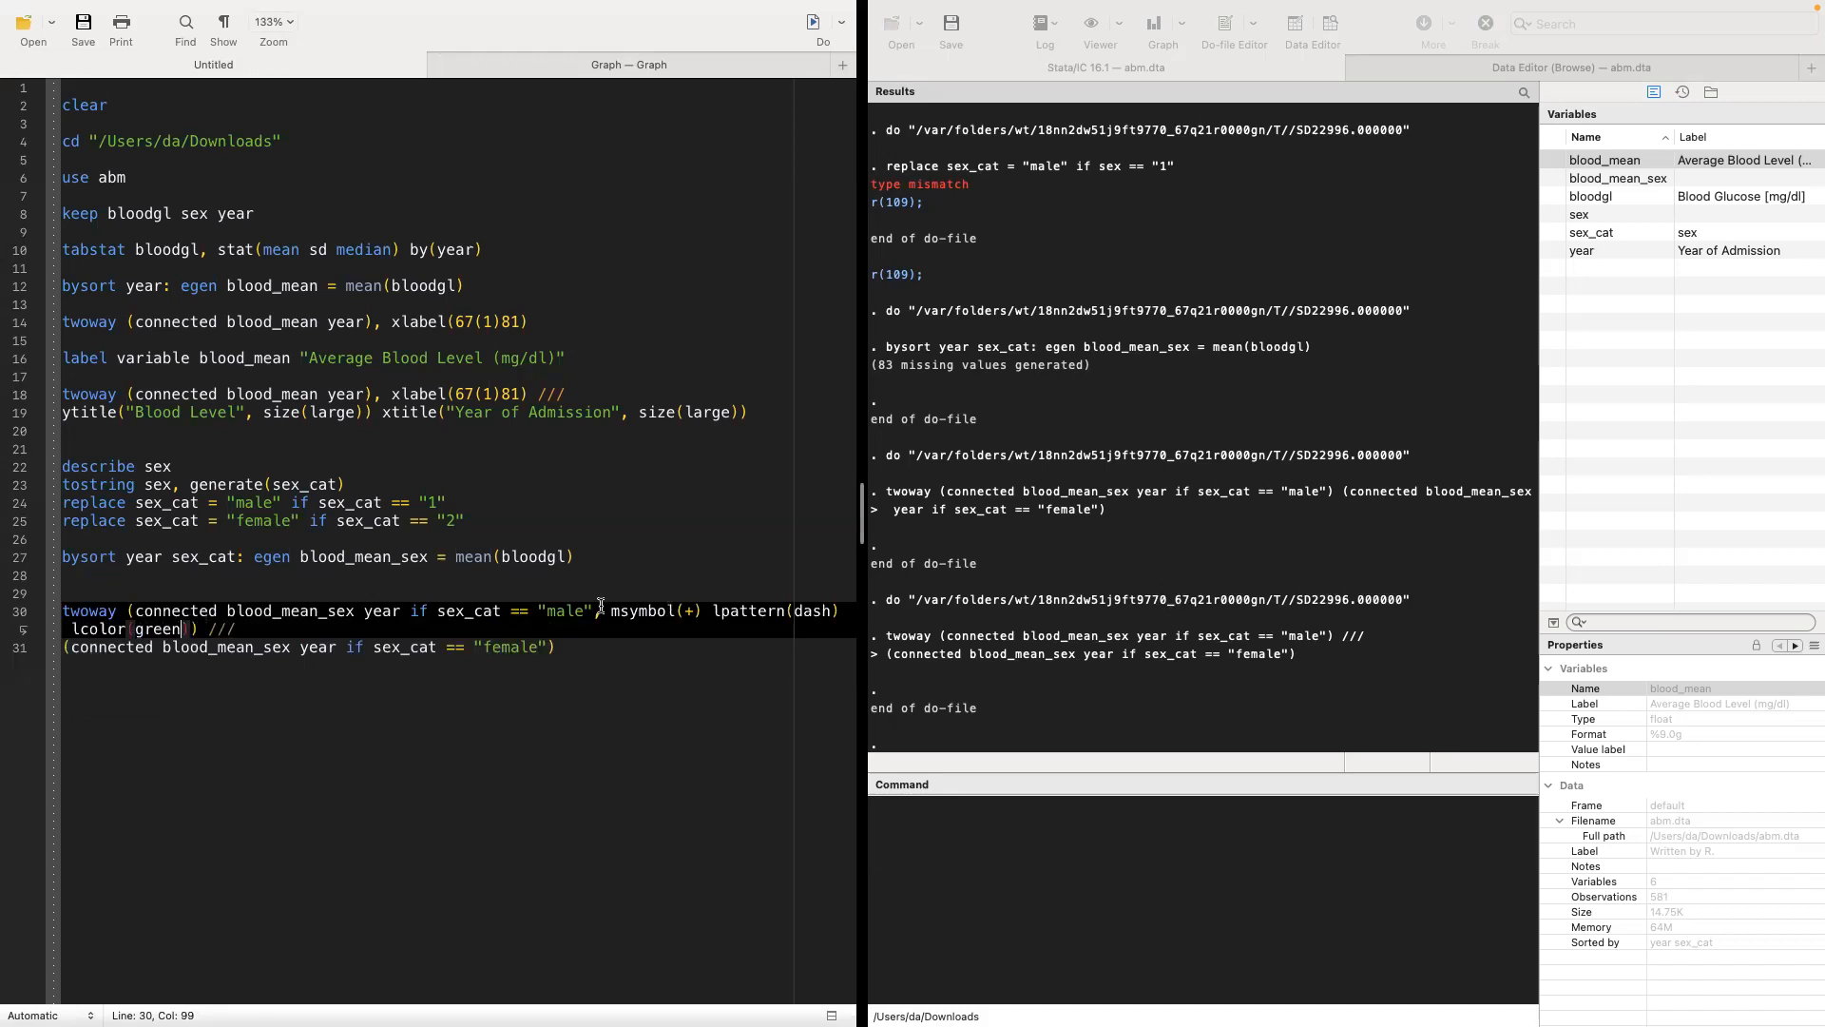
{"action": "left_click_drag", "start_coordinate": [609, 611], "coordinate": [838, 610]}
{"action": "left_click", "coordinate": [811, 611]}
{"action": "left_click_drag", "start_coordinate": [70, 630], "coordinate": [192, 628]}
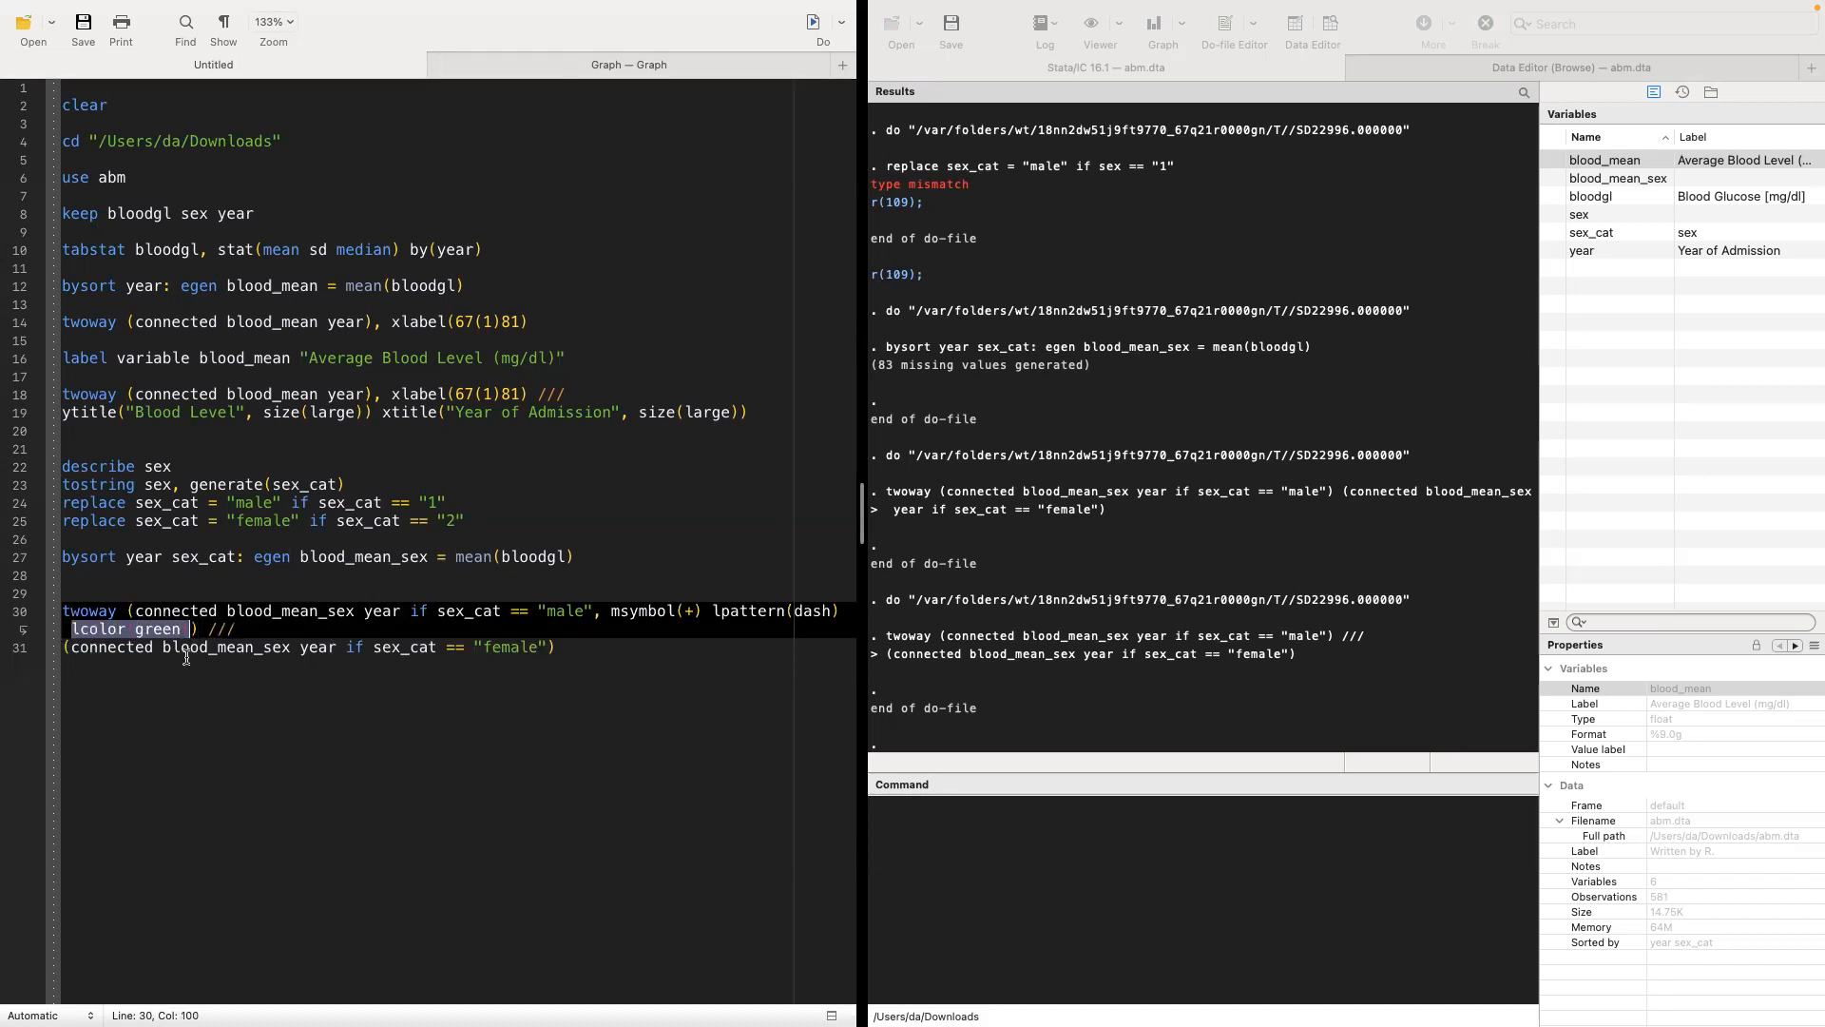
{"action": "left_click_drag", "start_coordinate": [173, 584], "coordinate": [590, 647]}
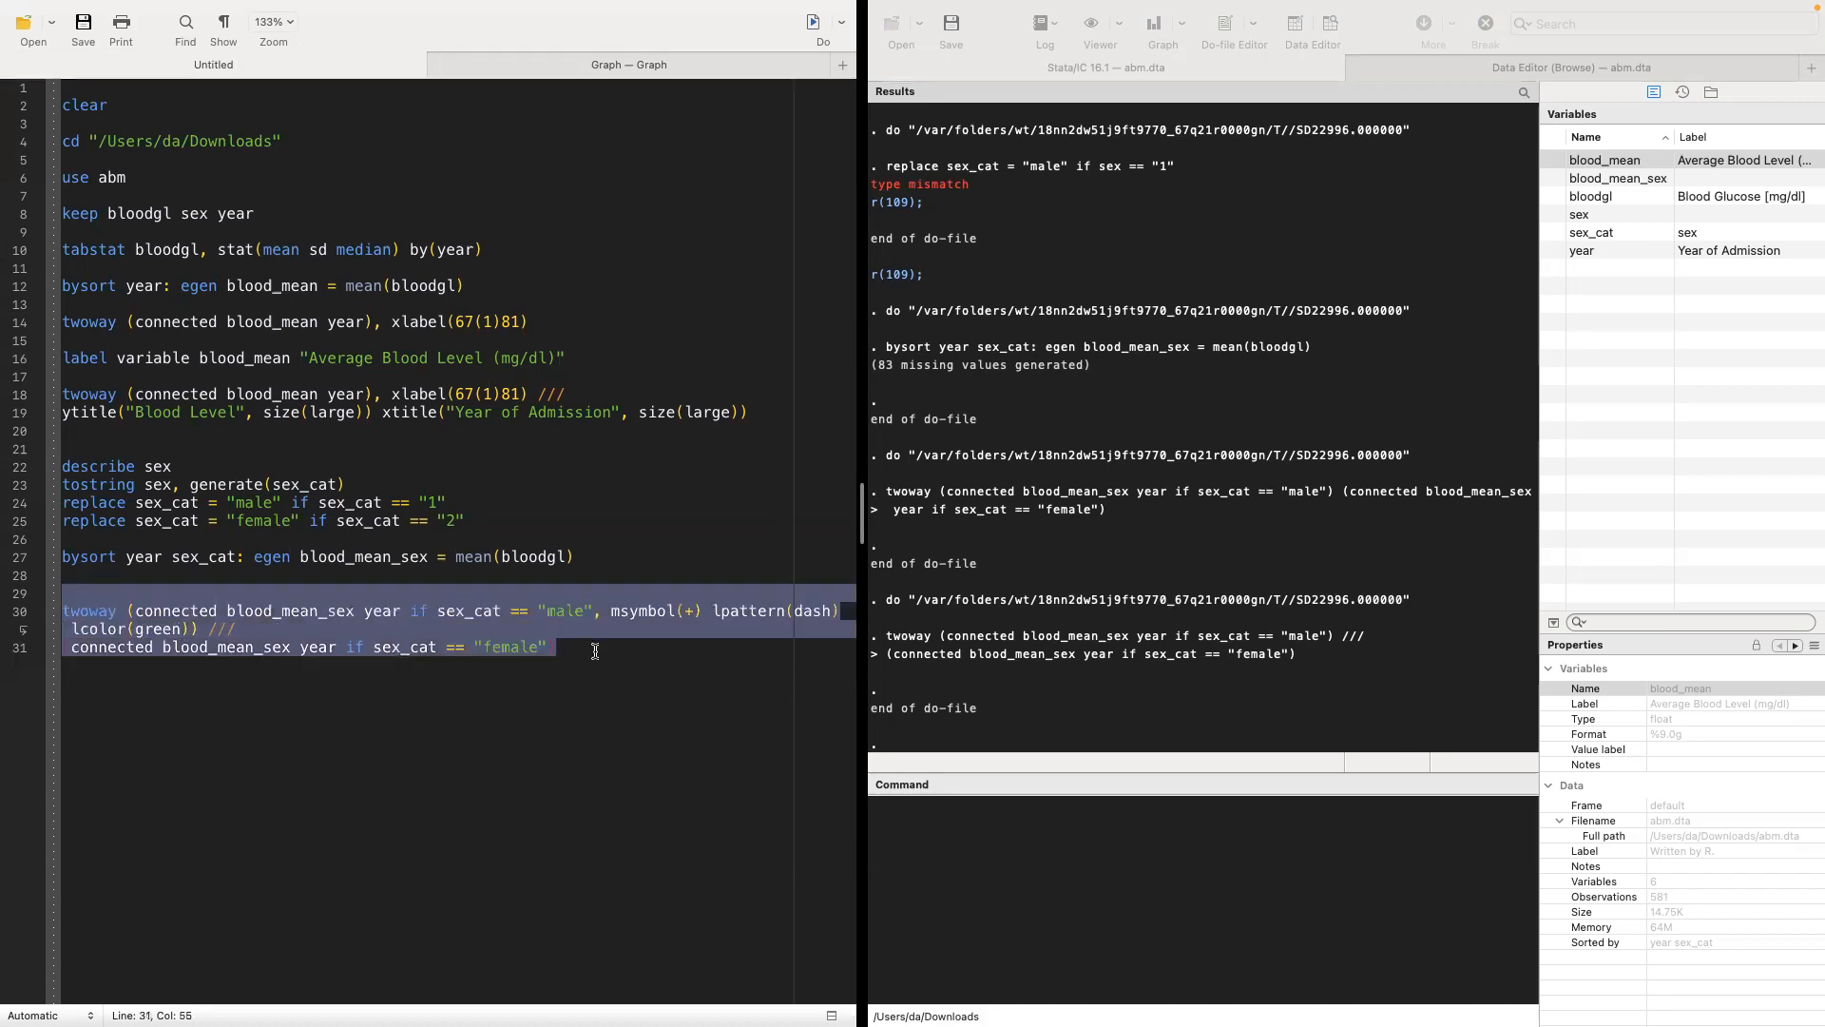
{"action": "left_click", "coordinate": [813, 26]}
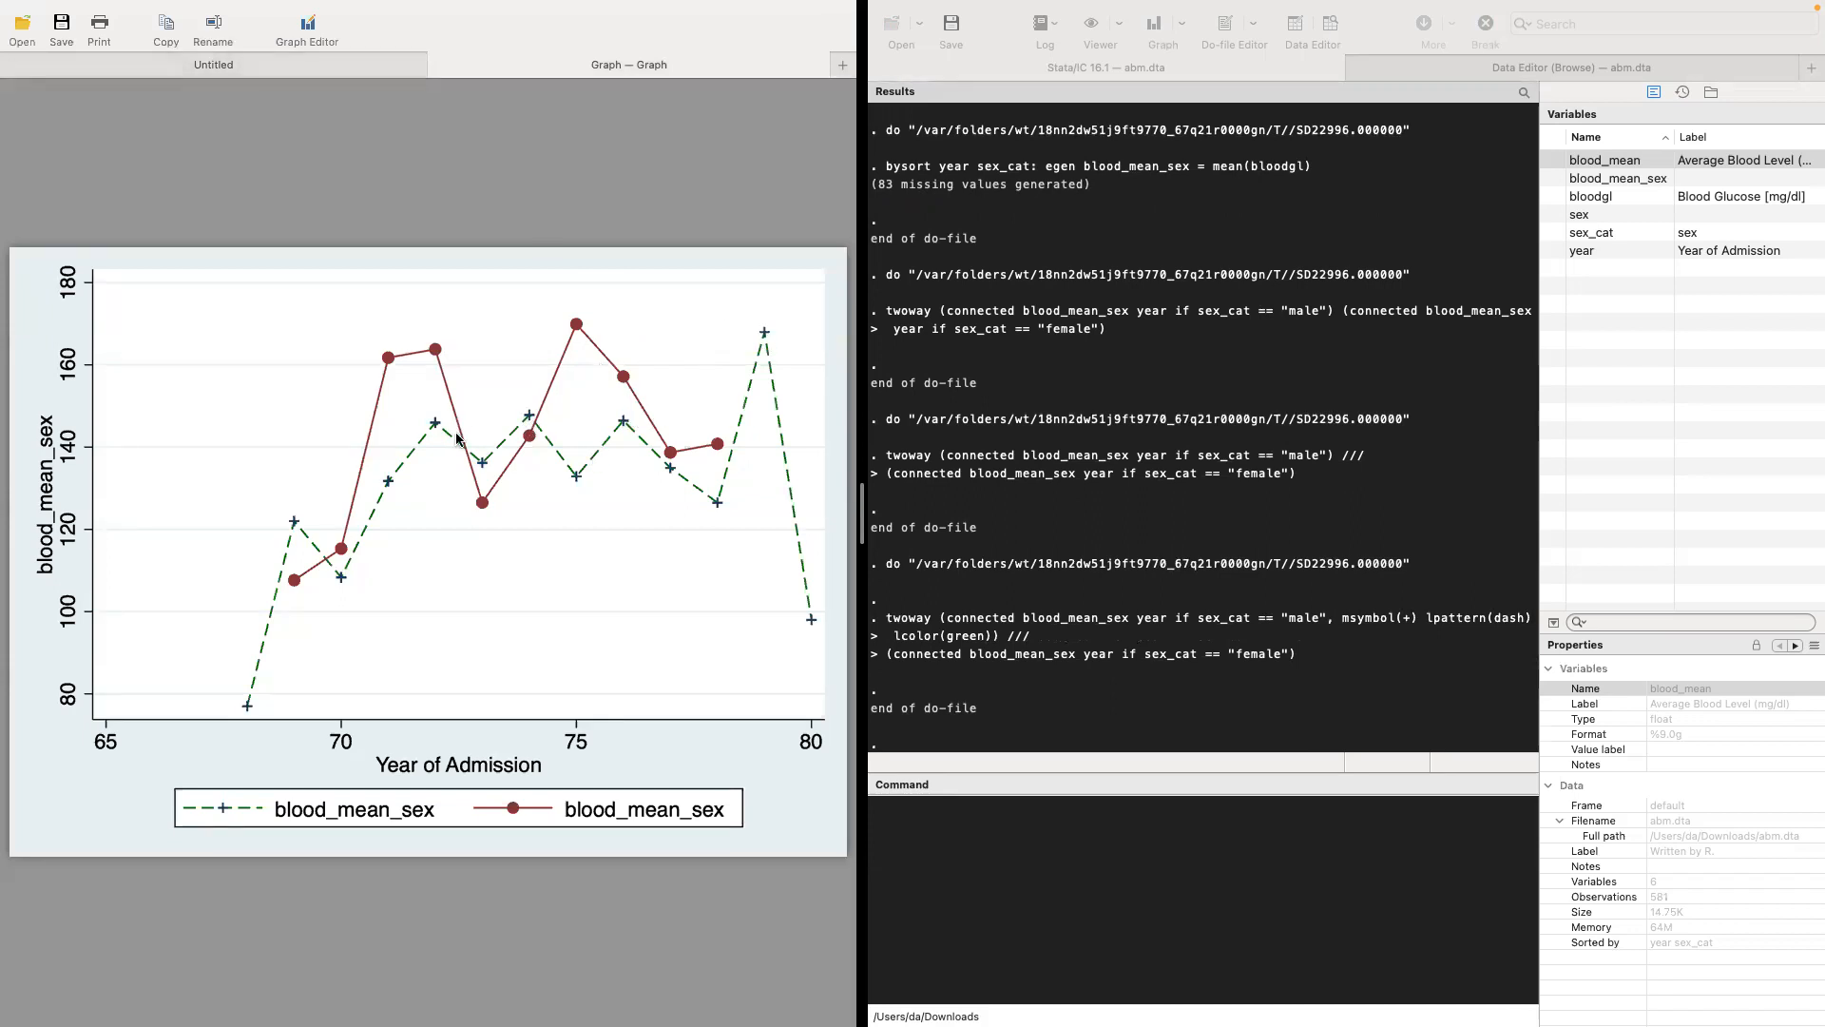
Step: Add mcolor(green) after lcolor(green) in the male plot's options and rerun the twoway command
{"action": "left_click", "coordinate": [297, 68]}
{"action": "left_click", "coordinate": [190, 631]}
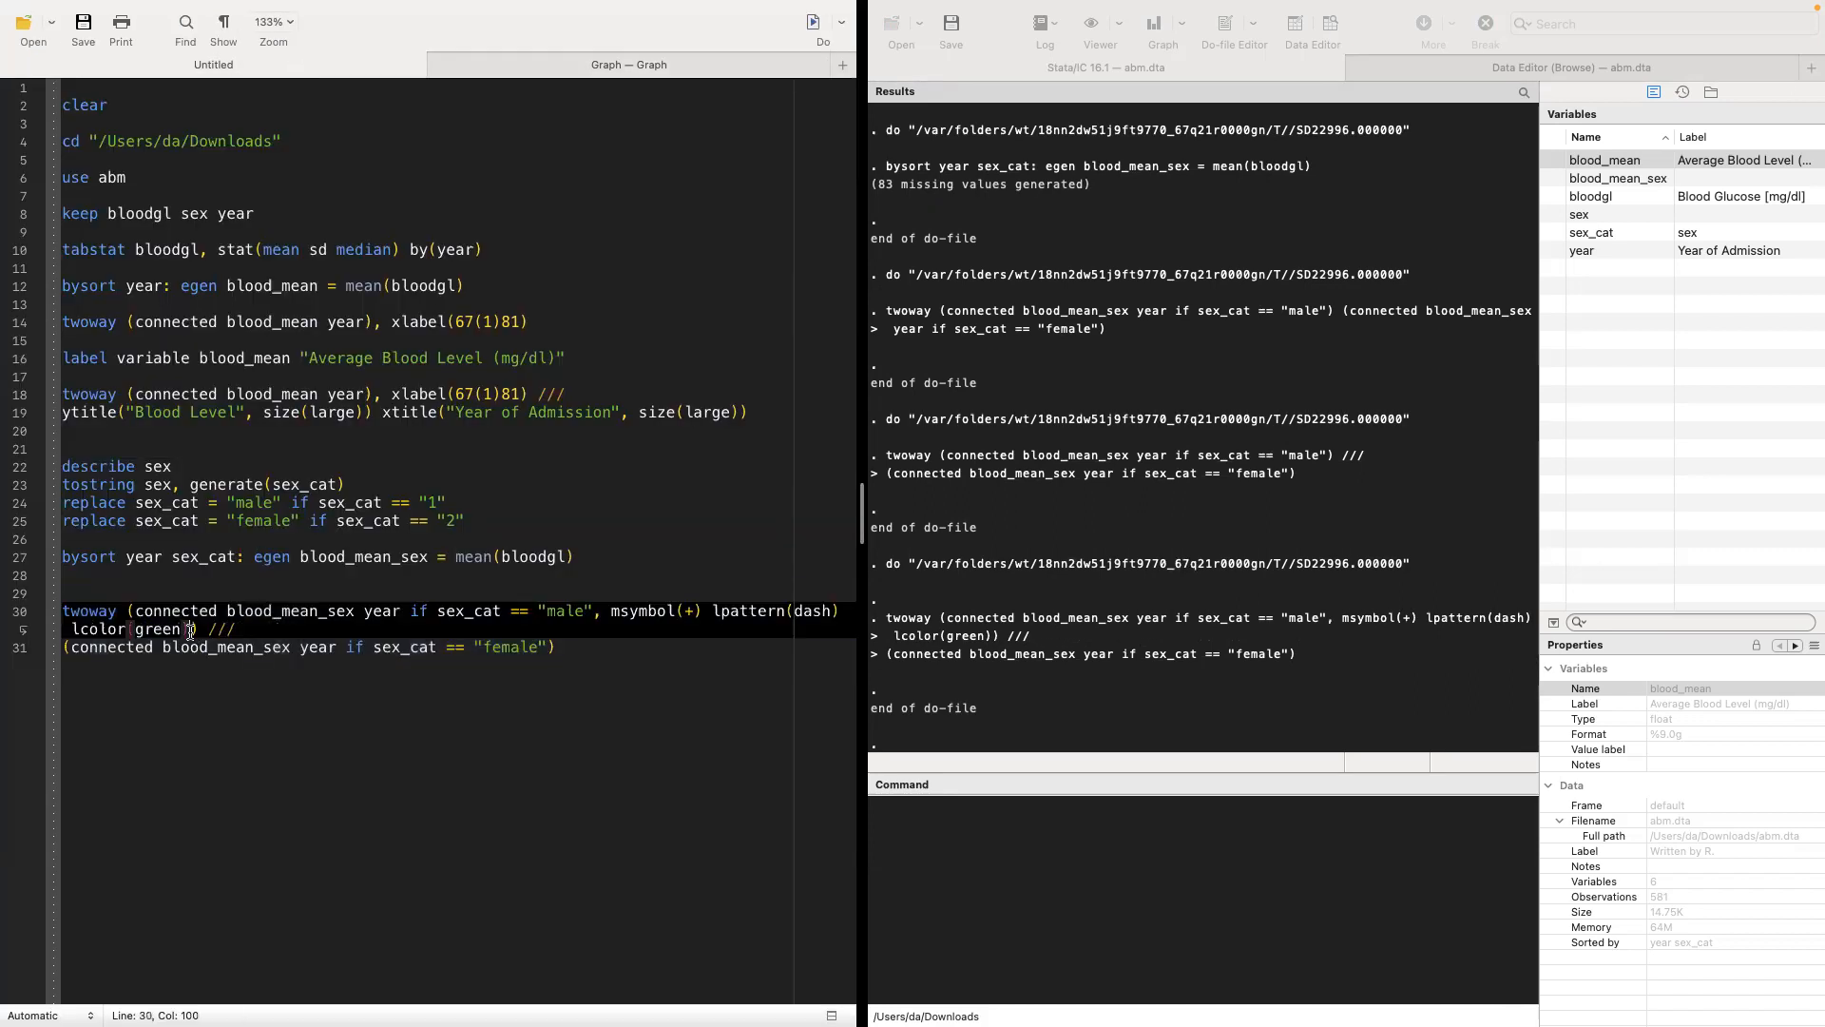
{"action": "type", "text": ")"}
{"action": "type", "text": "mcolor"}
{"action": "type", "text": "()"}
{"action": "type", "text": "green"}
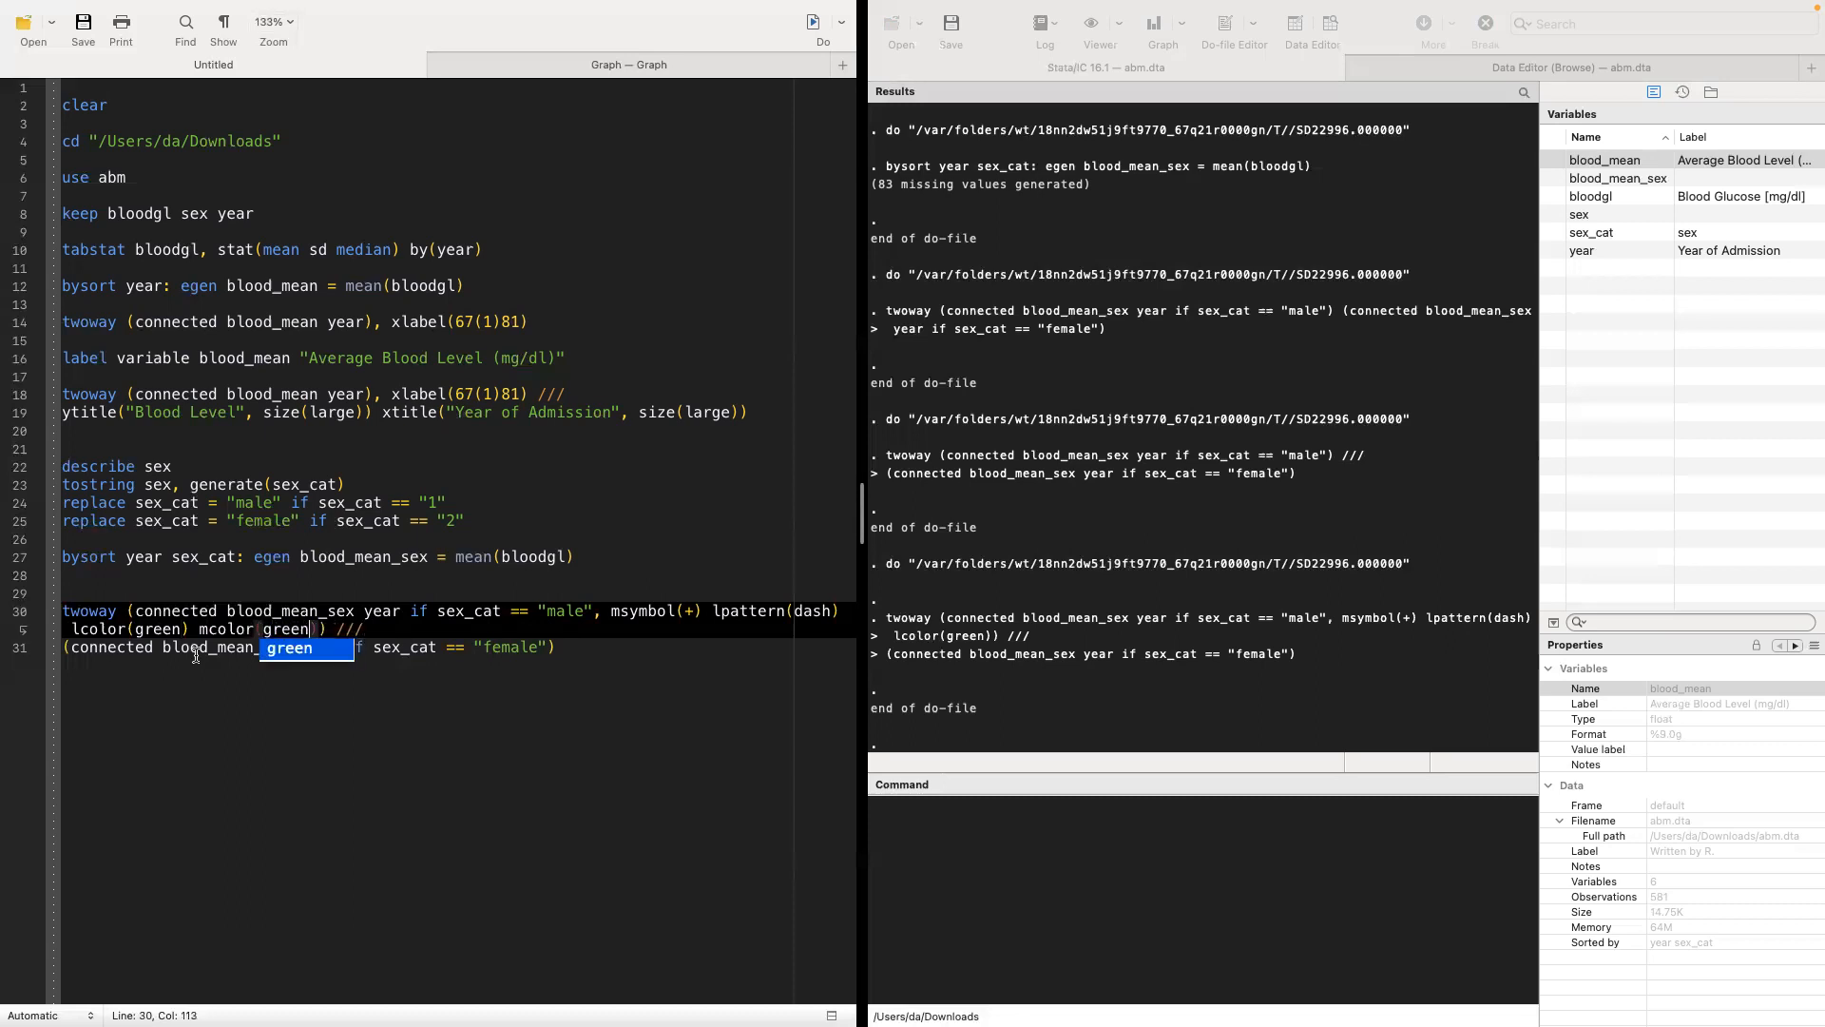
{"action": "left_click_drag", "start_coordinate": [262, 595], "coordinate": [634, 656]}
{"action": "left_click", "coordinate": [810, 25]}
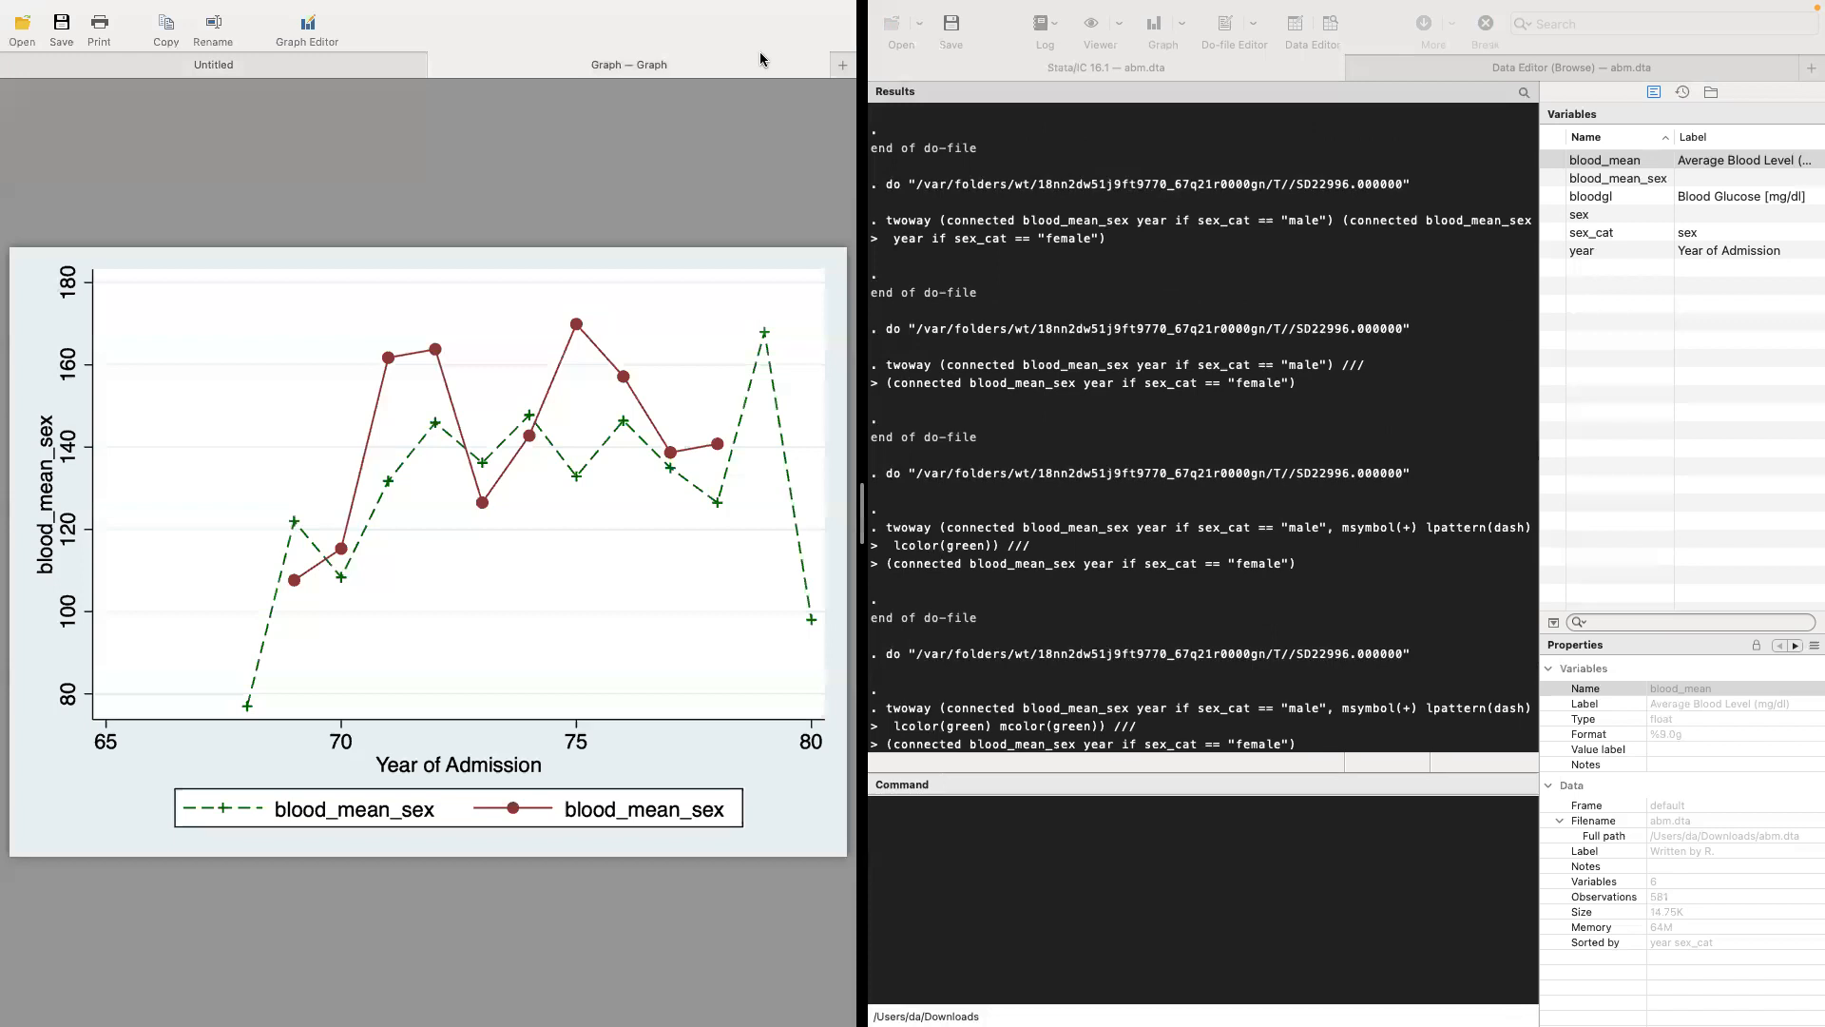
Step: Add lwidth(1) after mcolor(green) in the male plot's options and run the twoway command again
{"action": "left_click", "coordinate": [285, 65]}
{"action": "left_click", "coordinate": [327, 630]}
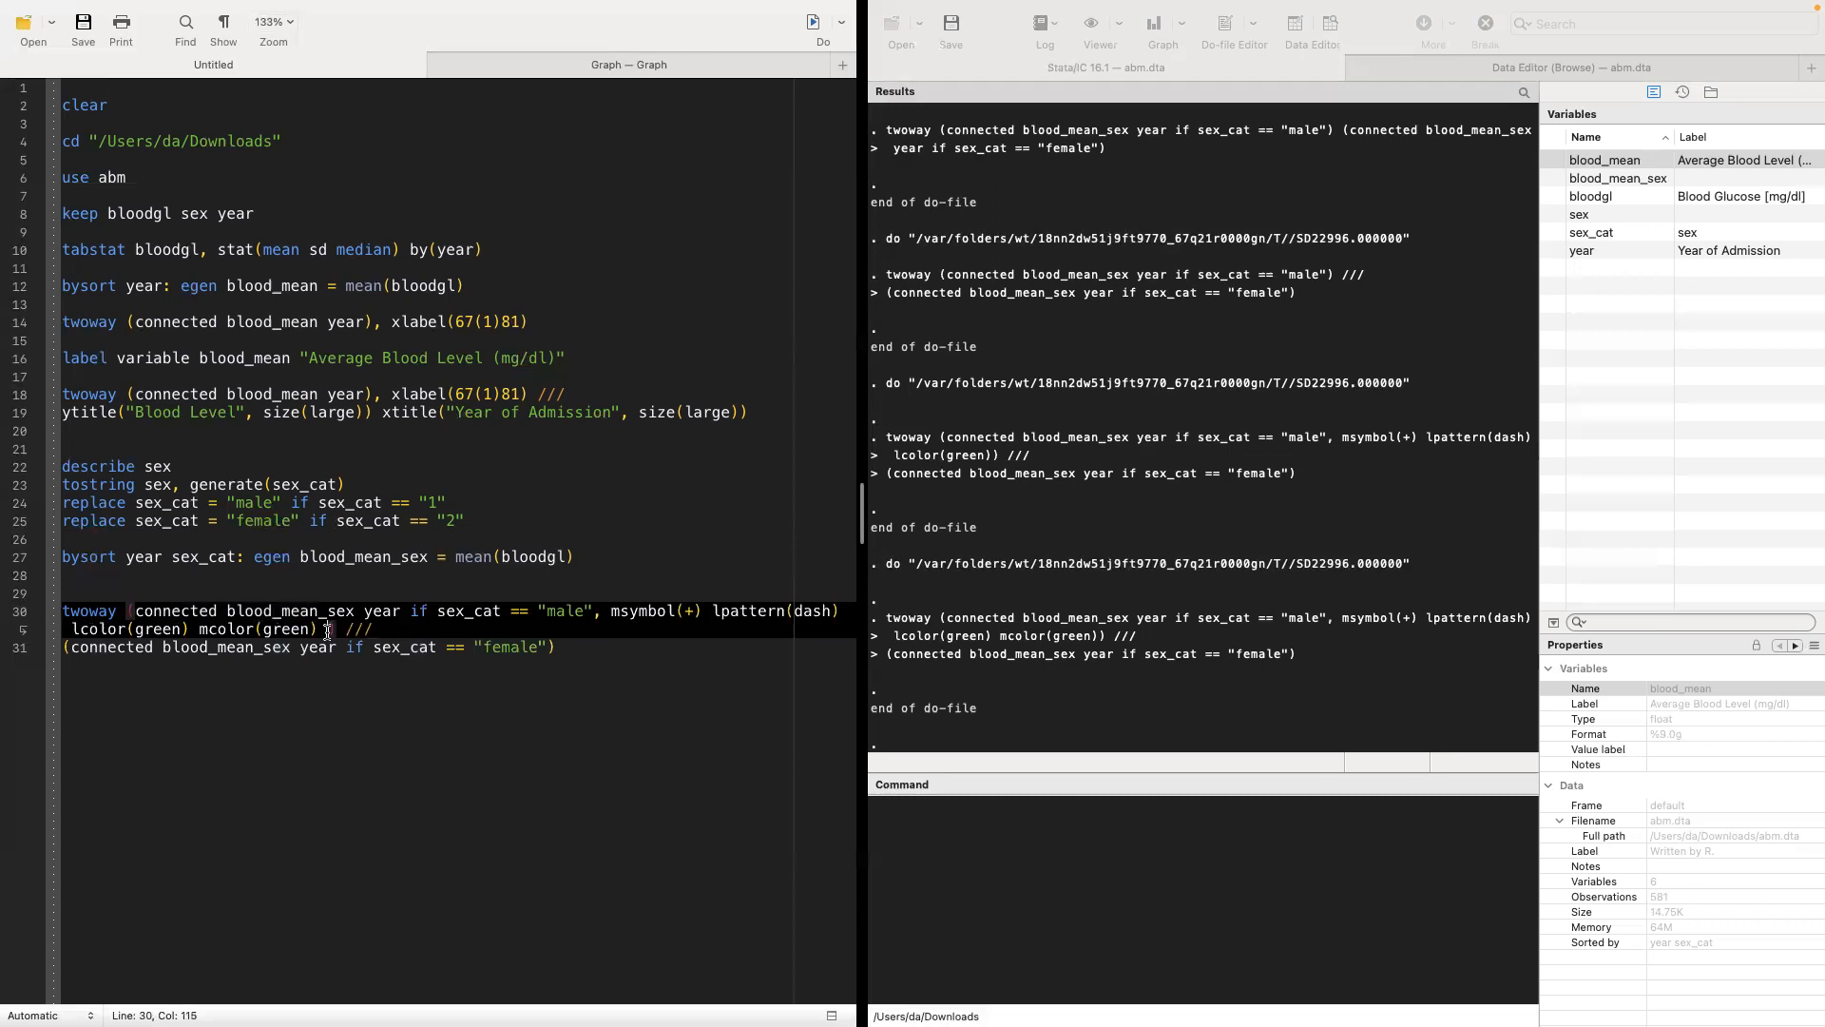
{"action": "type", "text": "lwidth"}
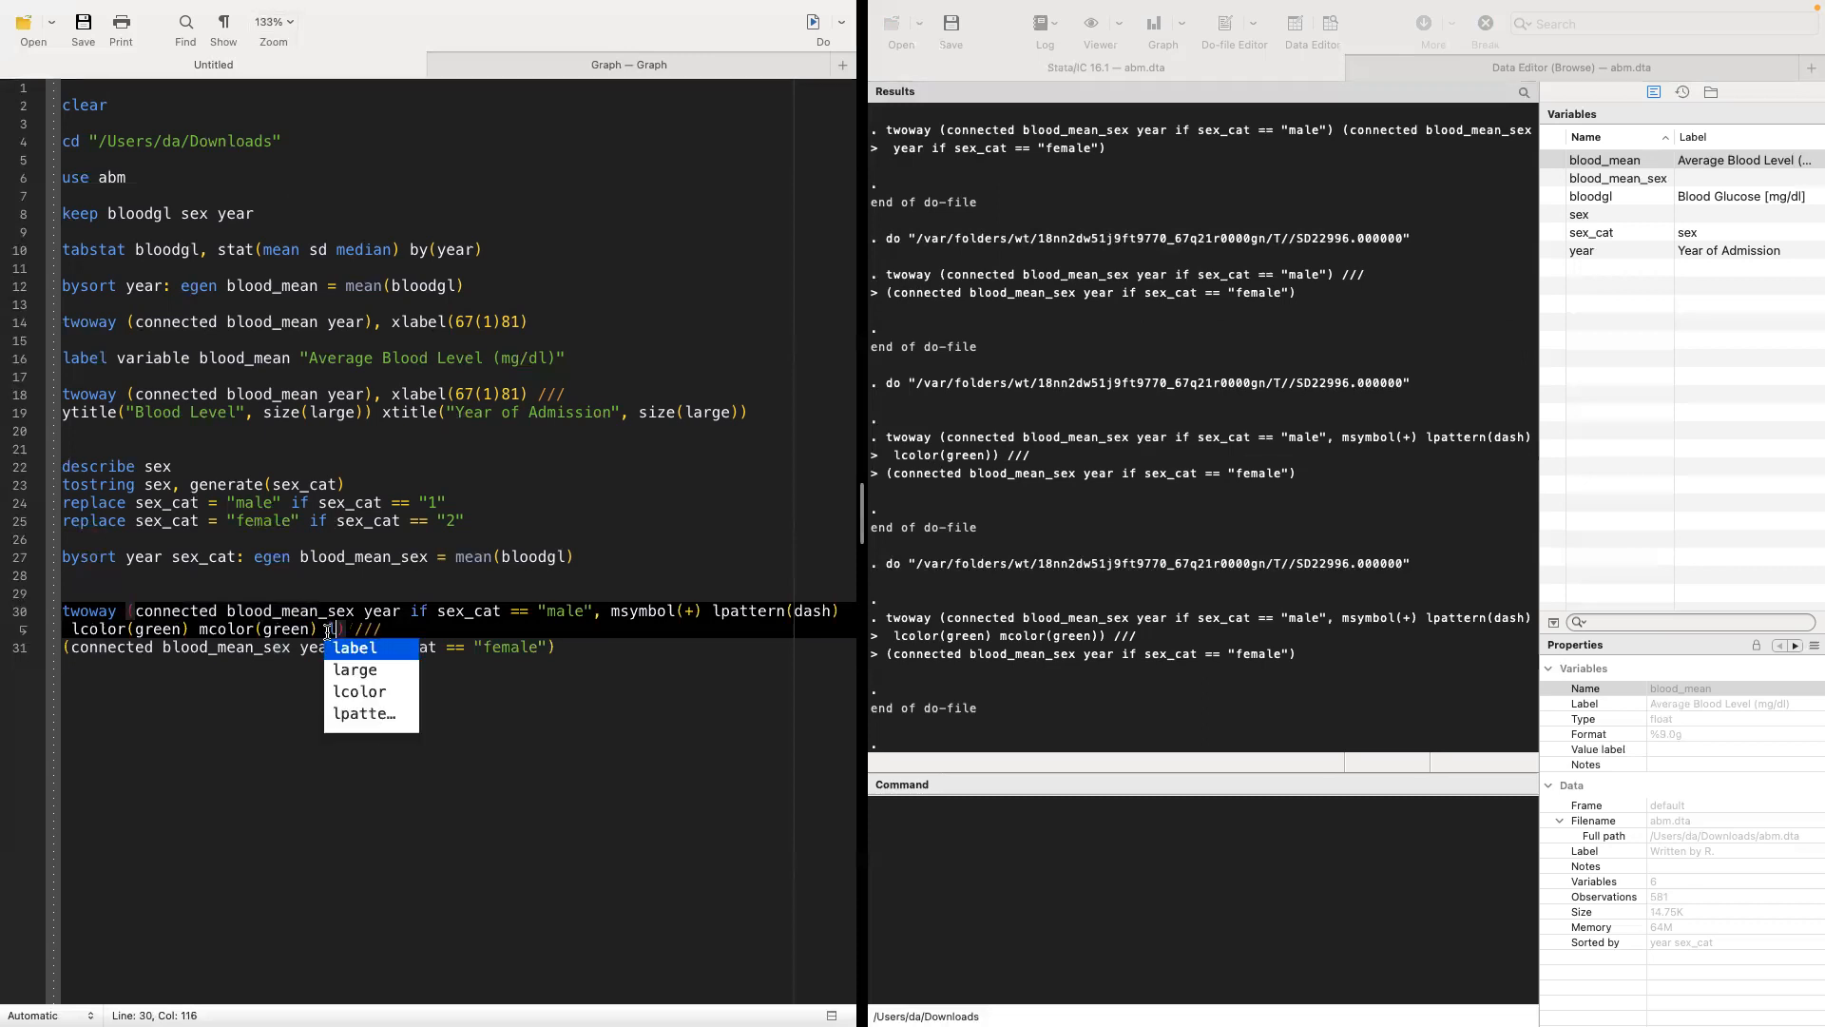
{"action": "type", "text": "(1"}
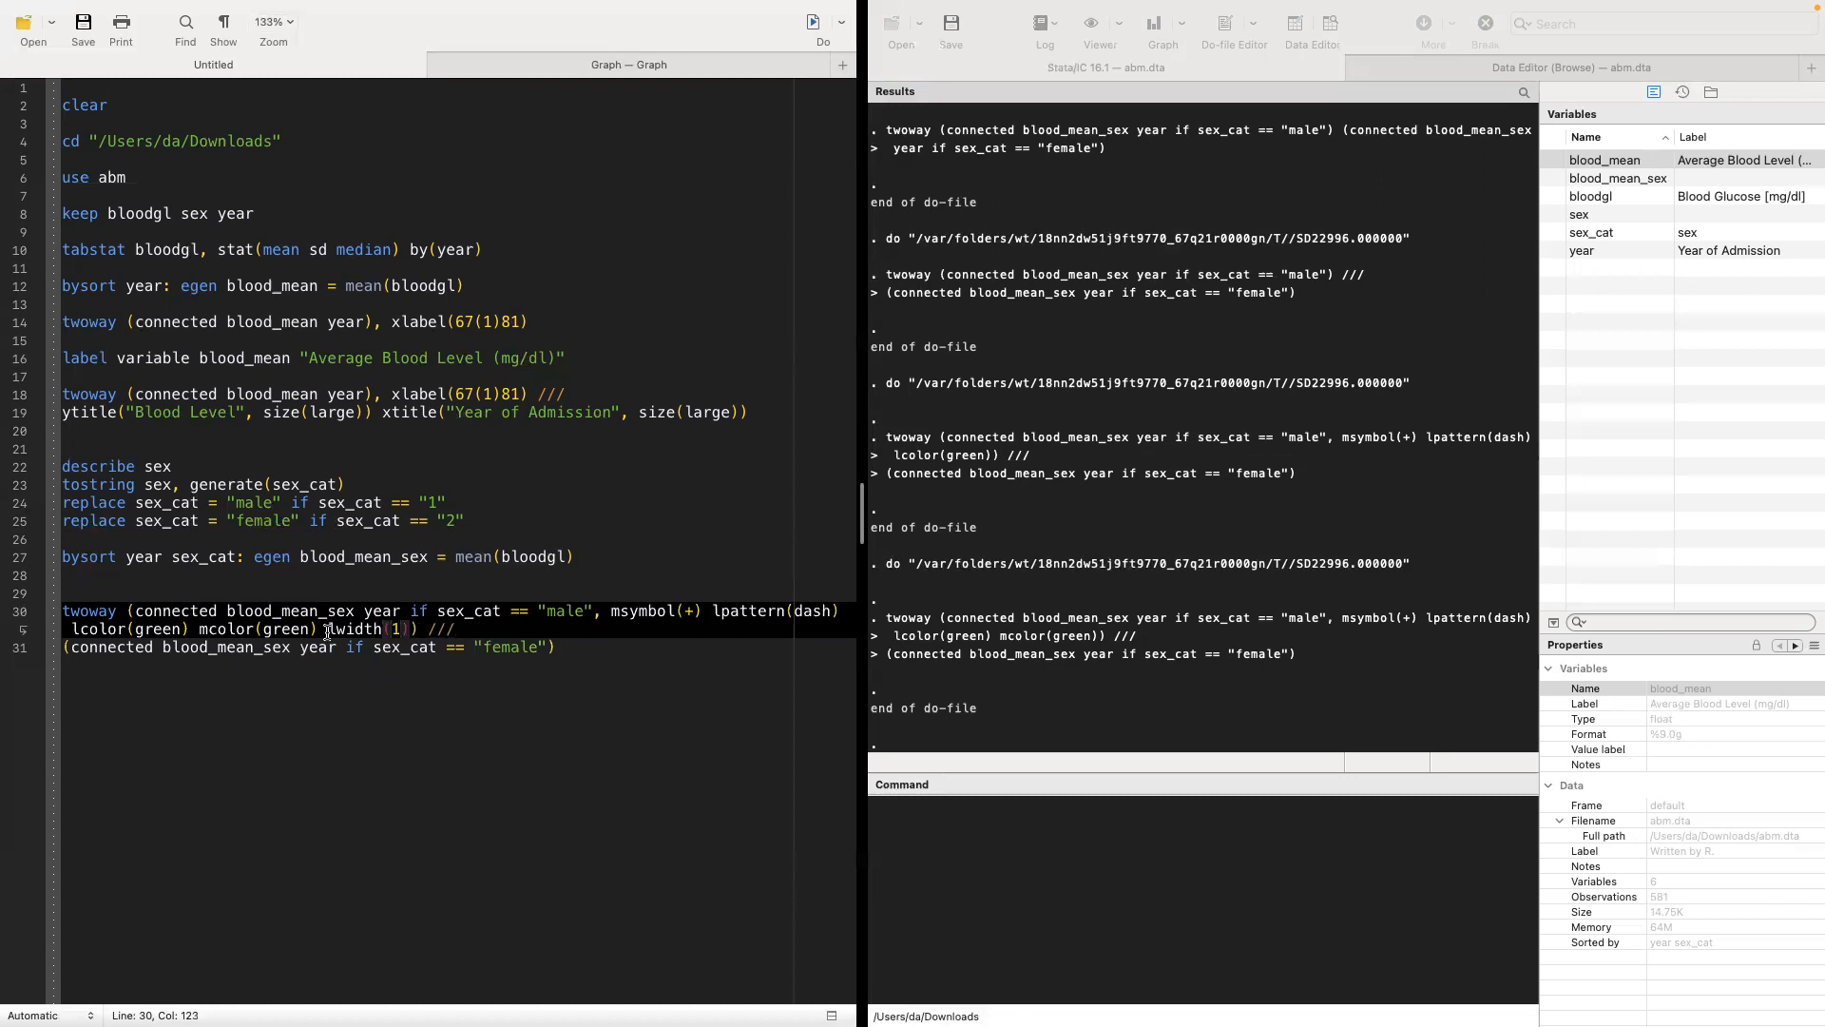
{"action": "type", "text": ")"}
{"action": "type", "text": "mwid"}
{"action": "key", "text": "BackSpace"}
{"action": "left_click_drag", "start_coordinate": [620, 656], "coordinate": [63, 593]}
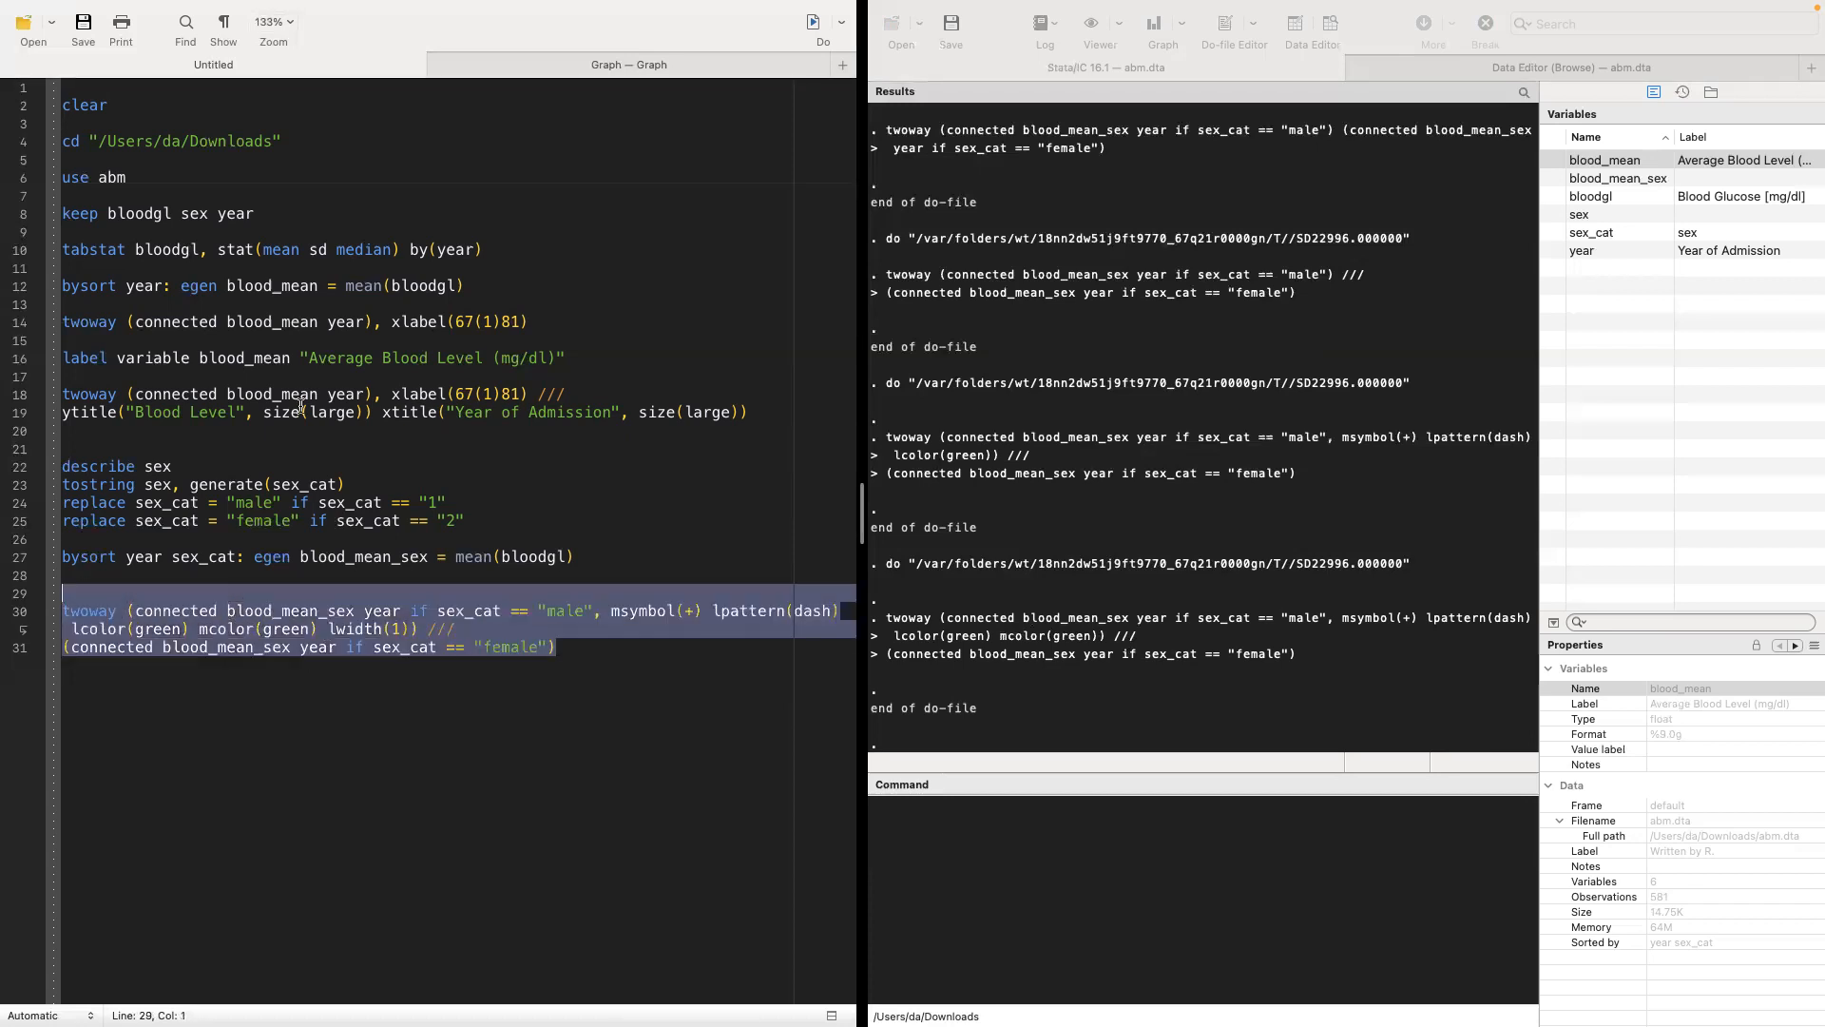
{"action": "left_click", "coordinate": [811, 23]}
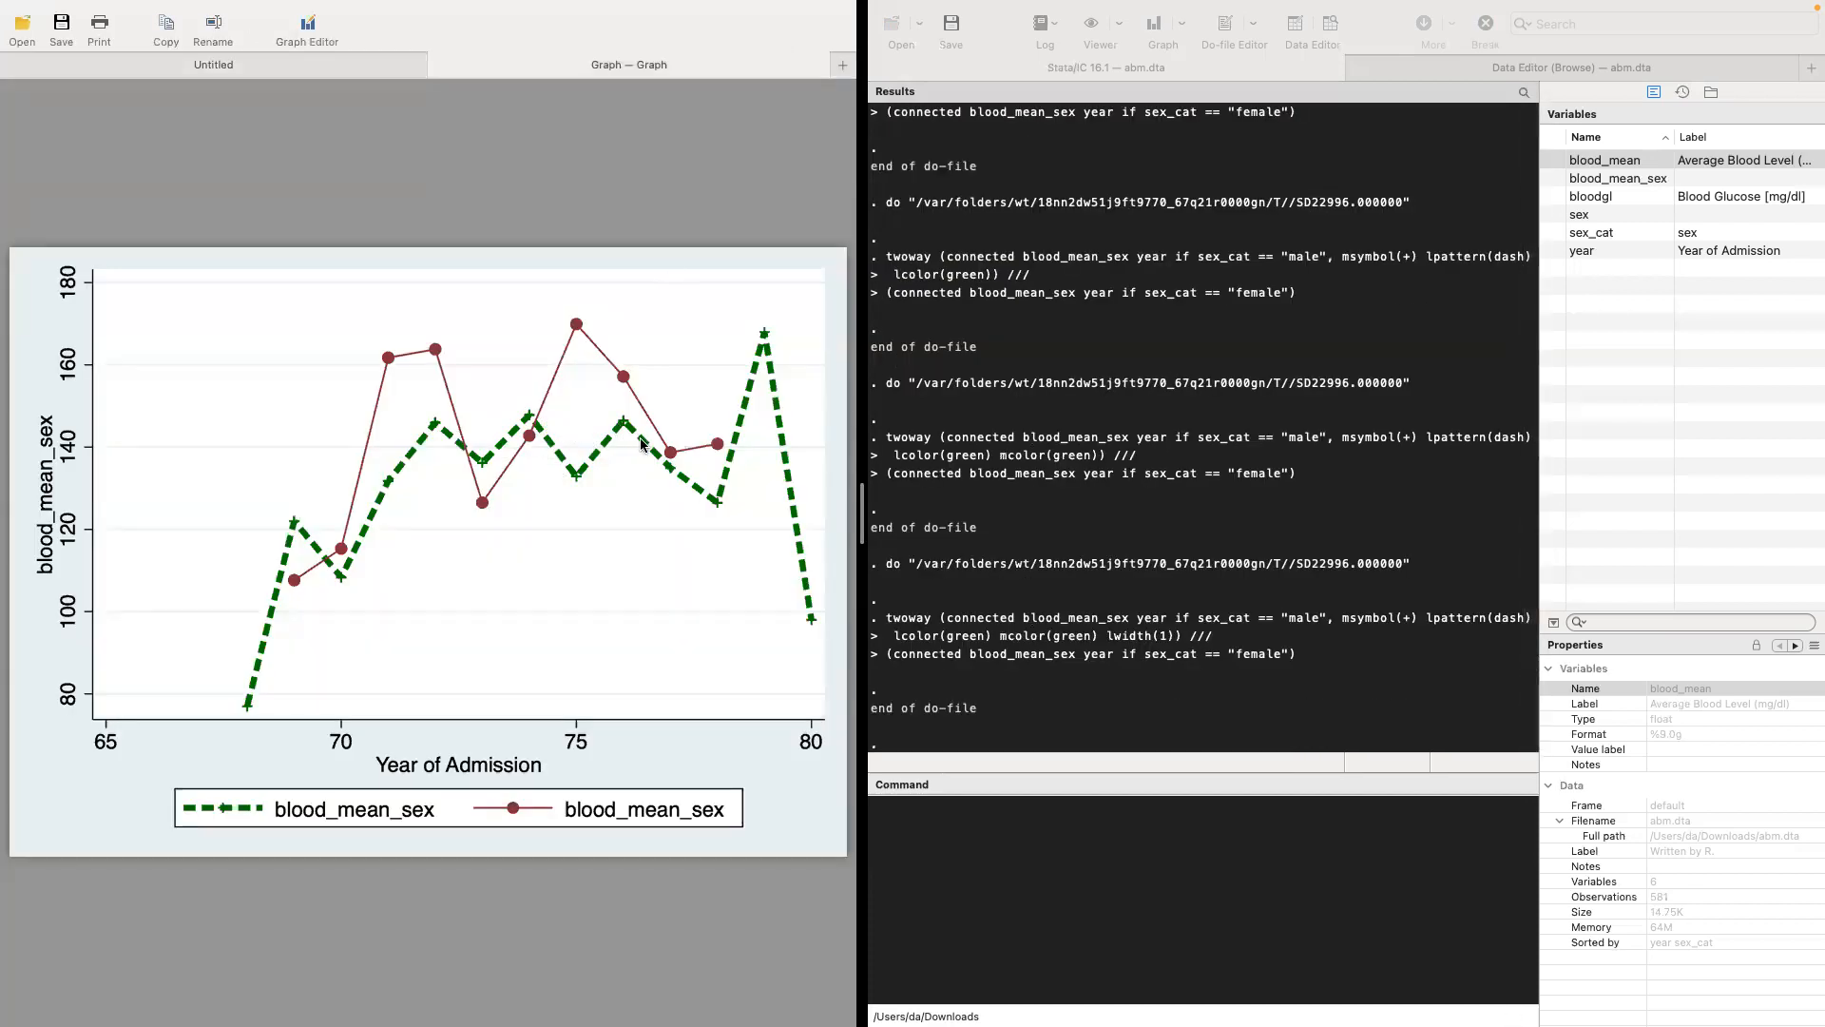
Step: Change the male plot's lwidth value to 0.5 and redraw the graph
{"action": "left_click", "coordinate": [196, 66]}
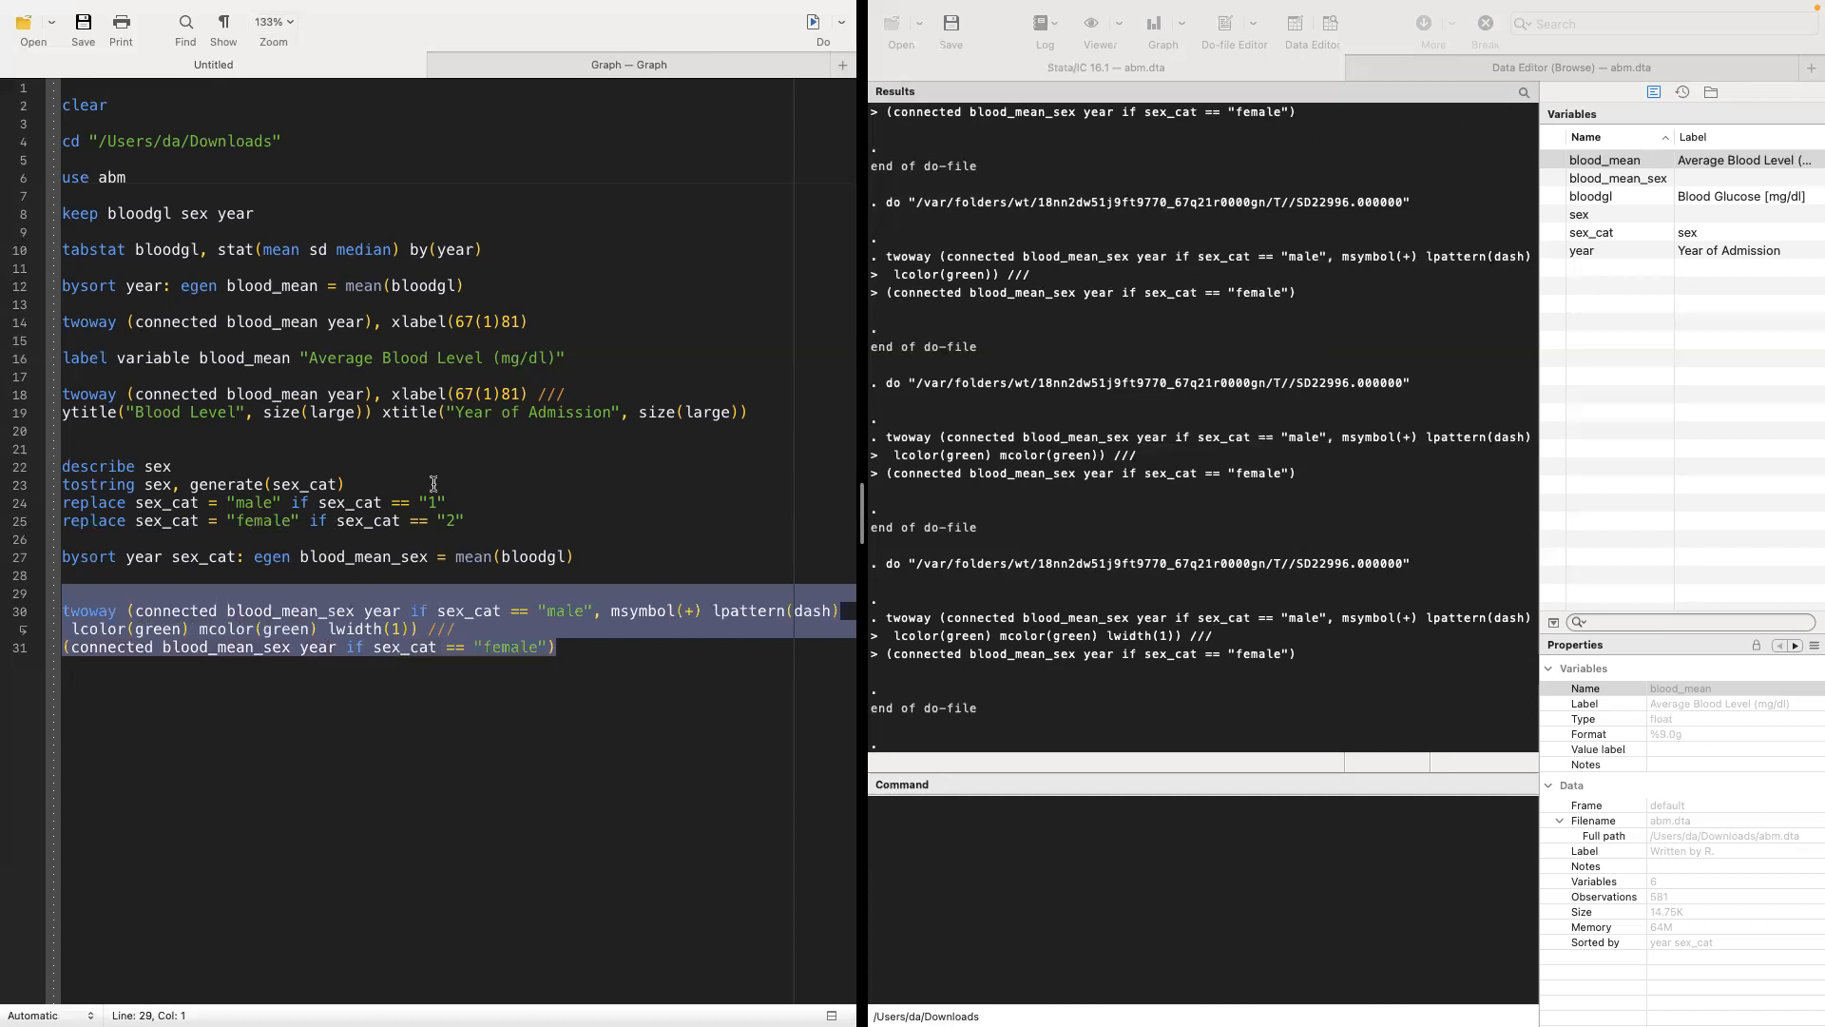
{"action": "left_click", "coordinate": [656, 610]}
{"action": "double_click", "coordinate": [395, 628]}
{"action": "type", "text": "0.5"}
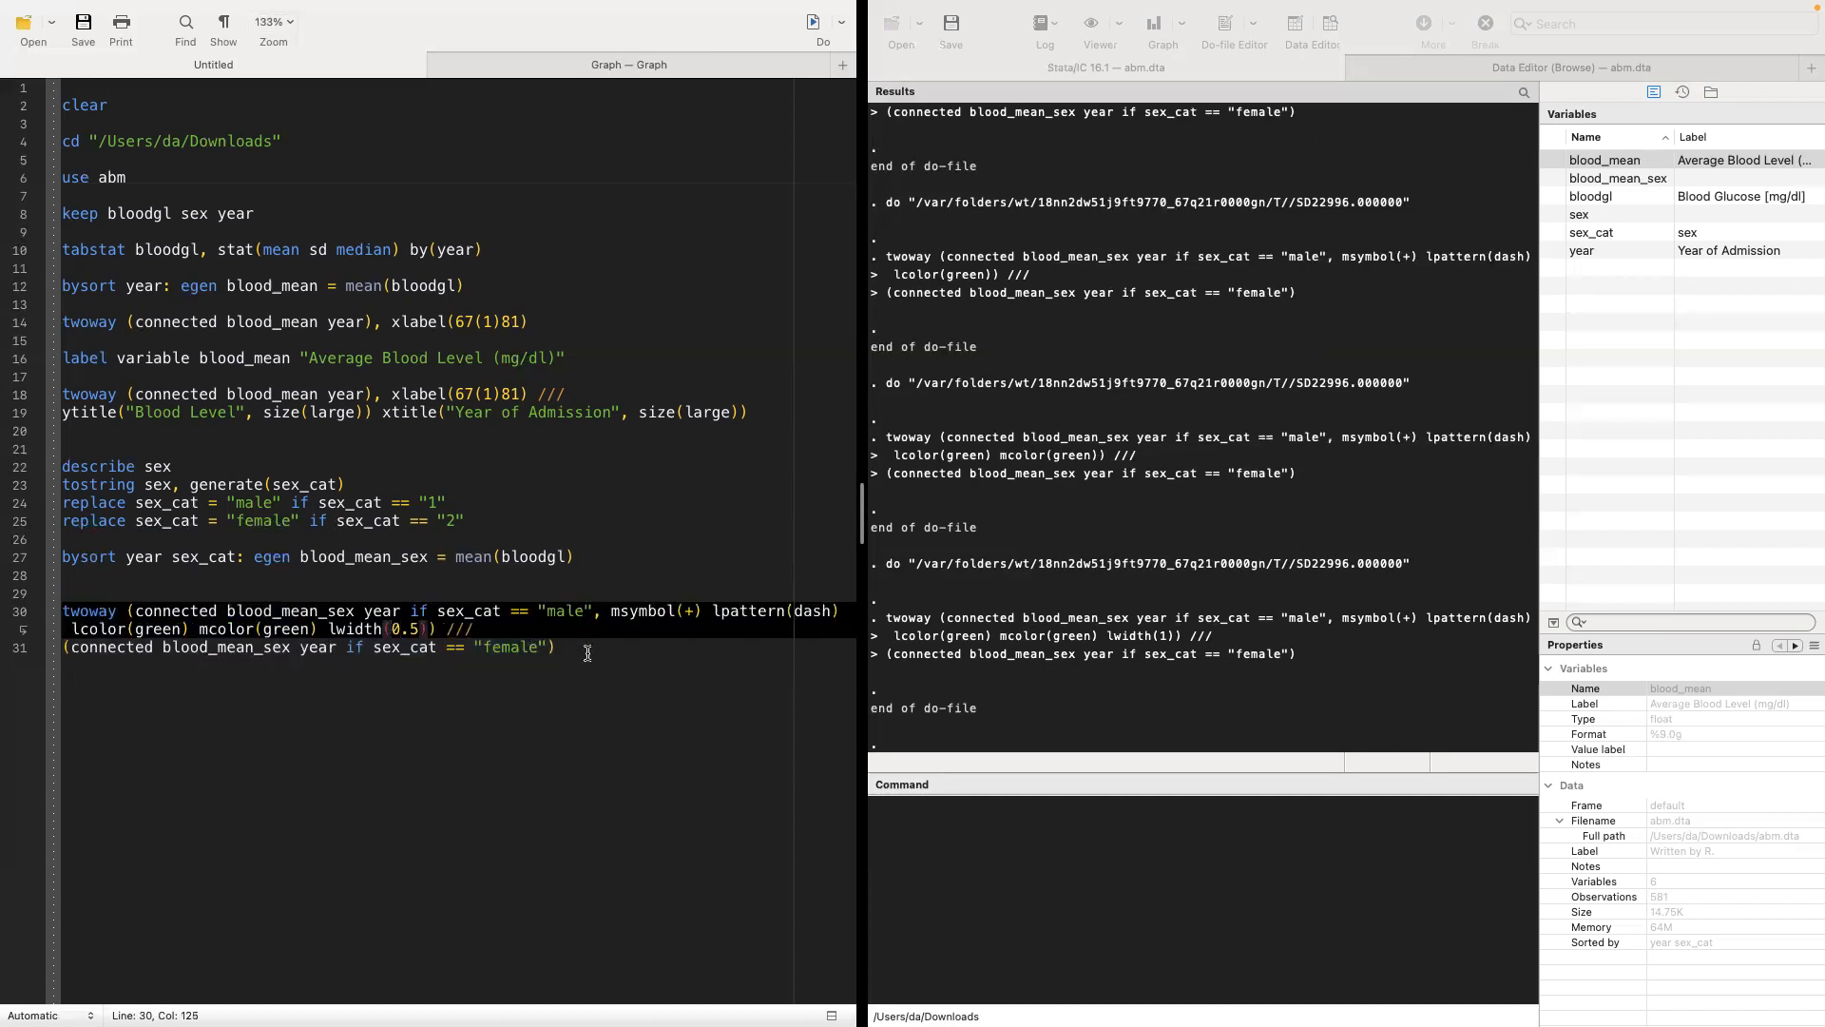
{"action": "left_click_drag", "start_coordinate": [587, 653], "coordinate": [17, 569]}
{"action": "left_click", "coordinate": [814, 22]}
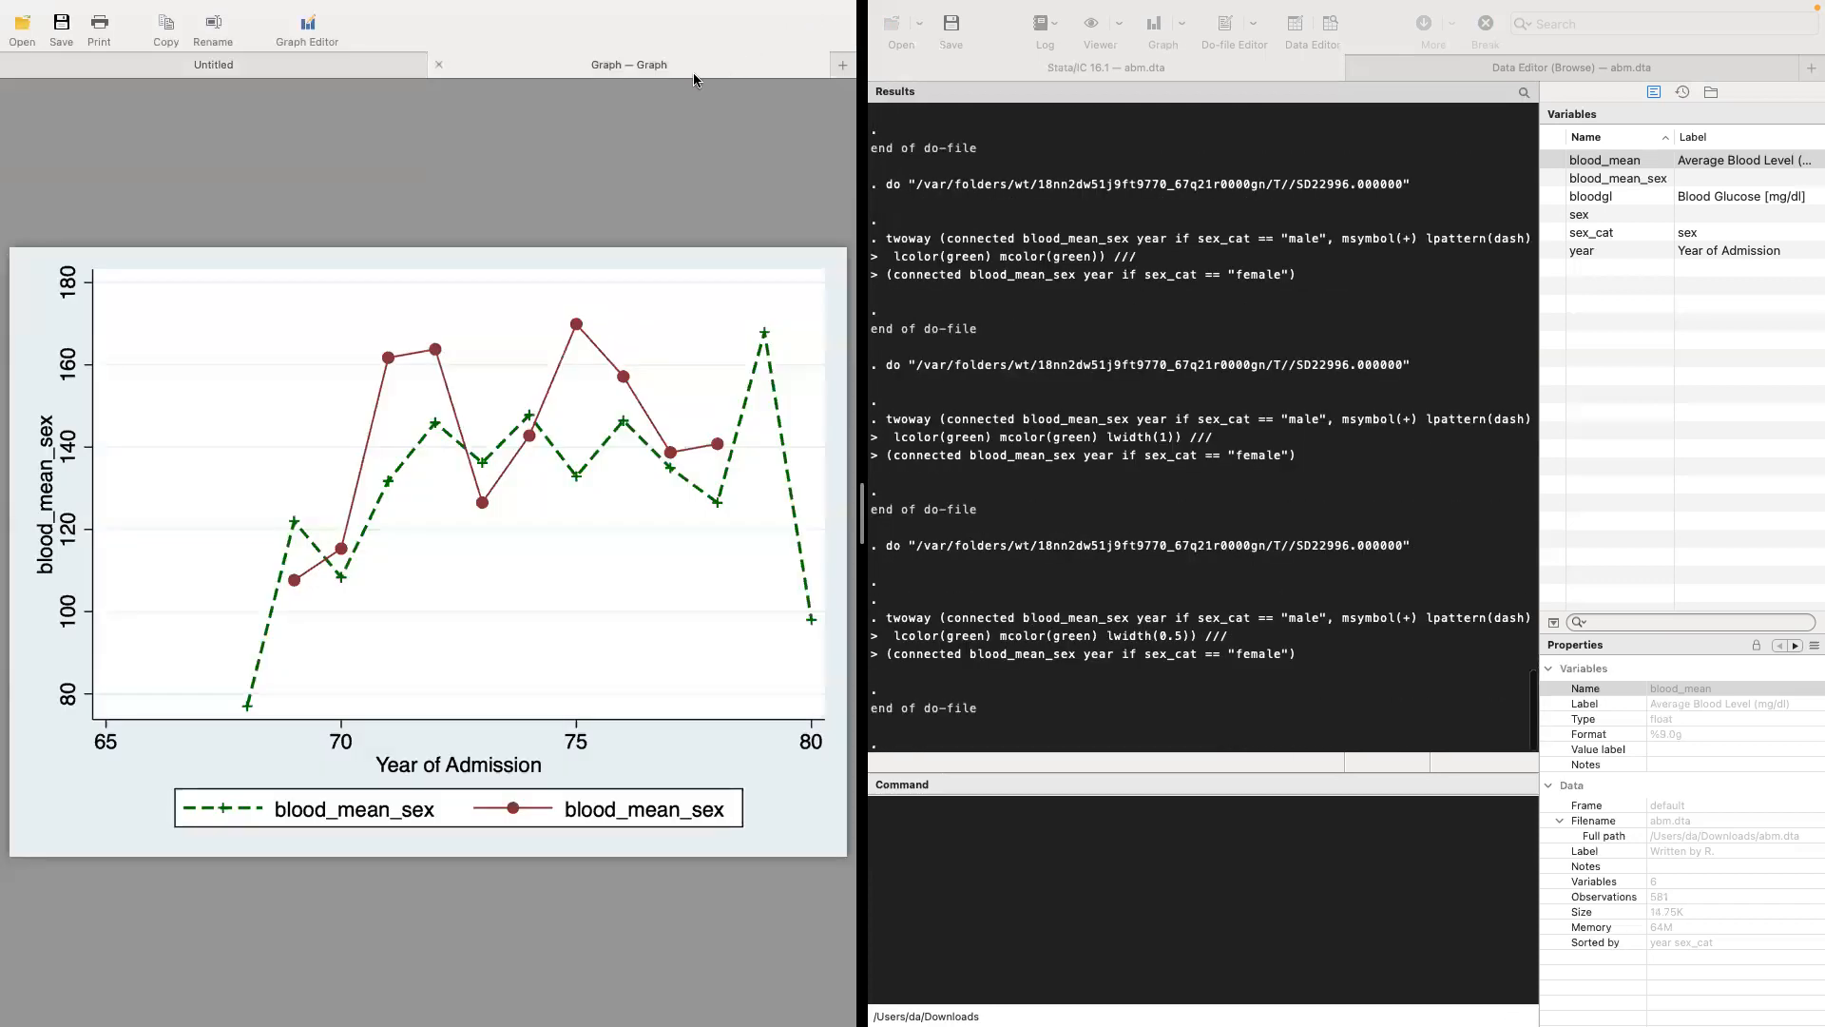
Step: Try adding mwidth(0.5) to the male plot's options and running the twoway command
{"action": "left_click", "coordinate": [324, 66]}
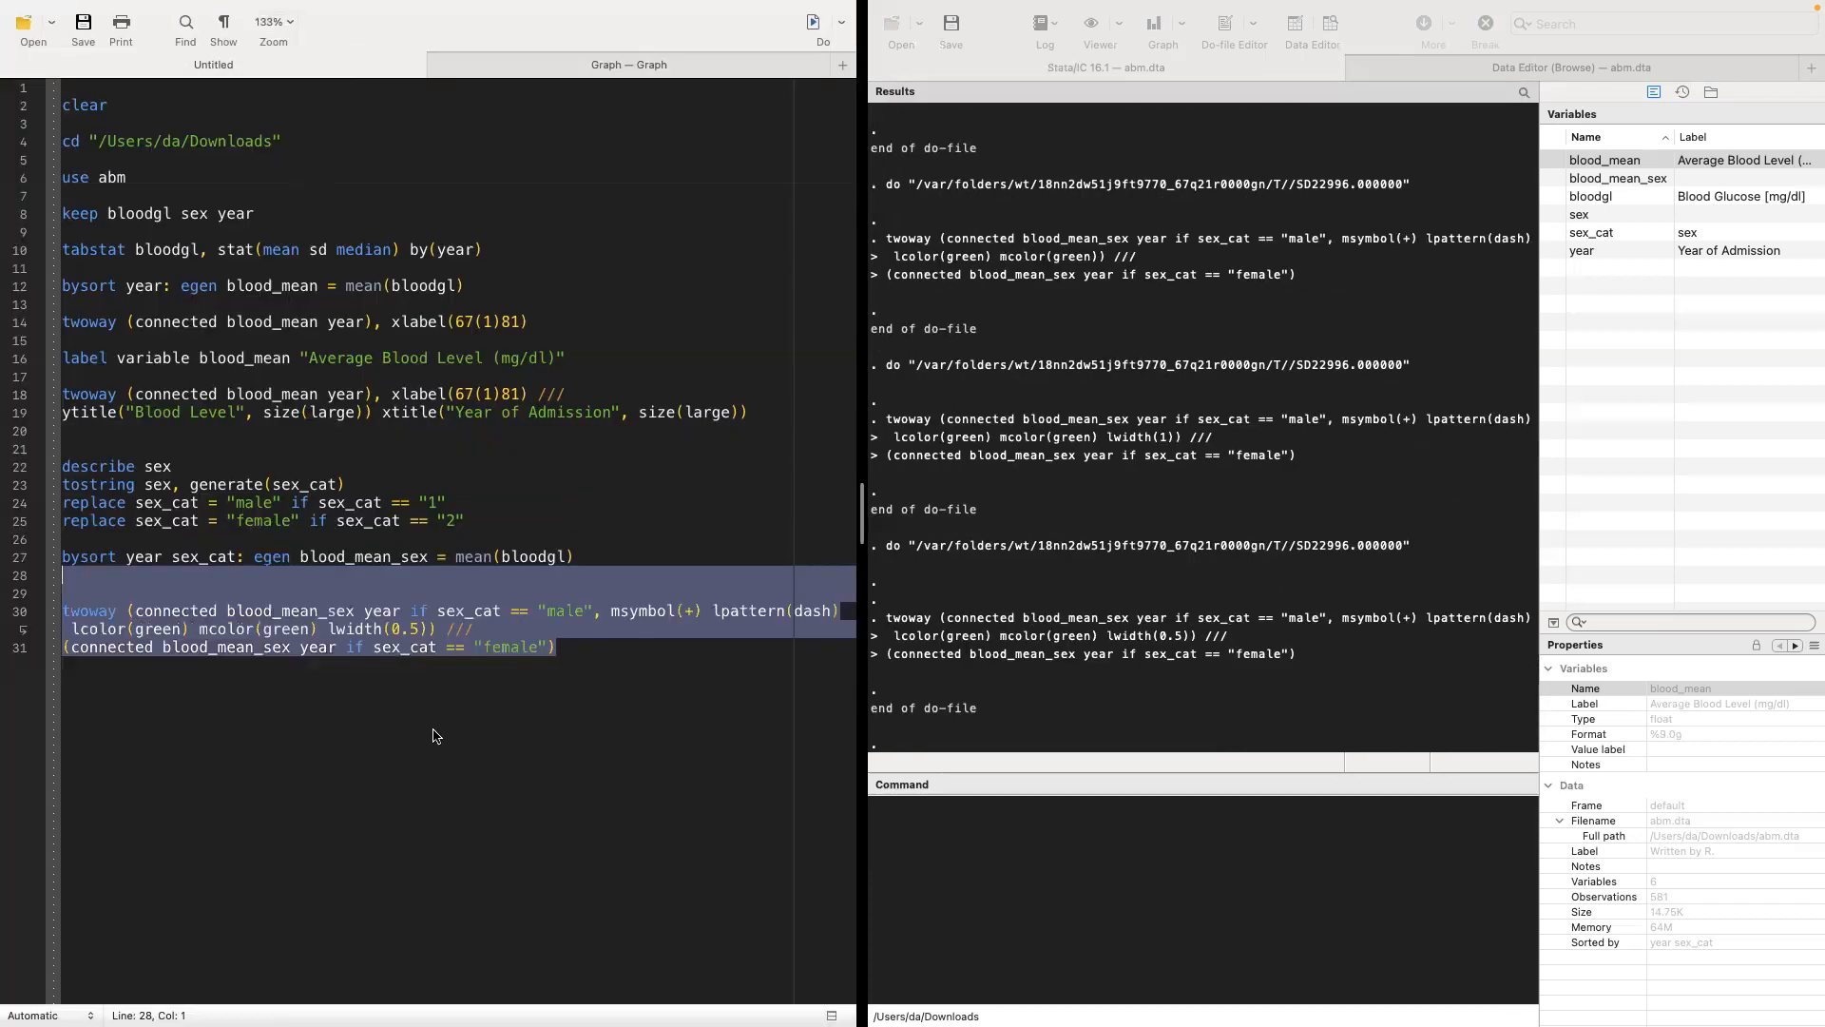
{"action": "left_click", "coordinate": [426, 628]}
{"action": "type", "text": "mwidth("}
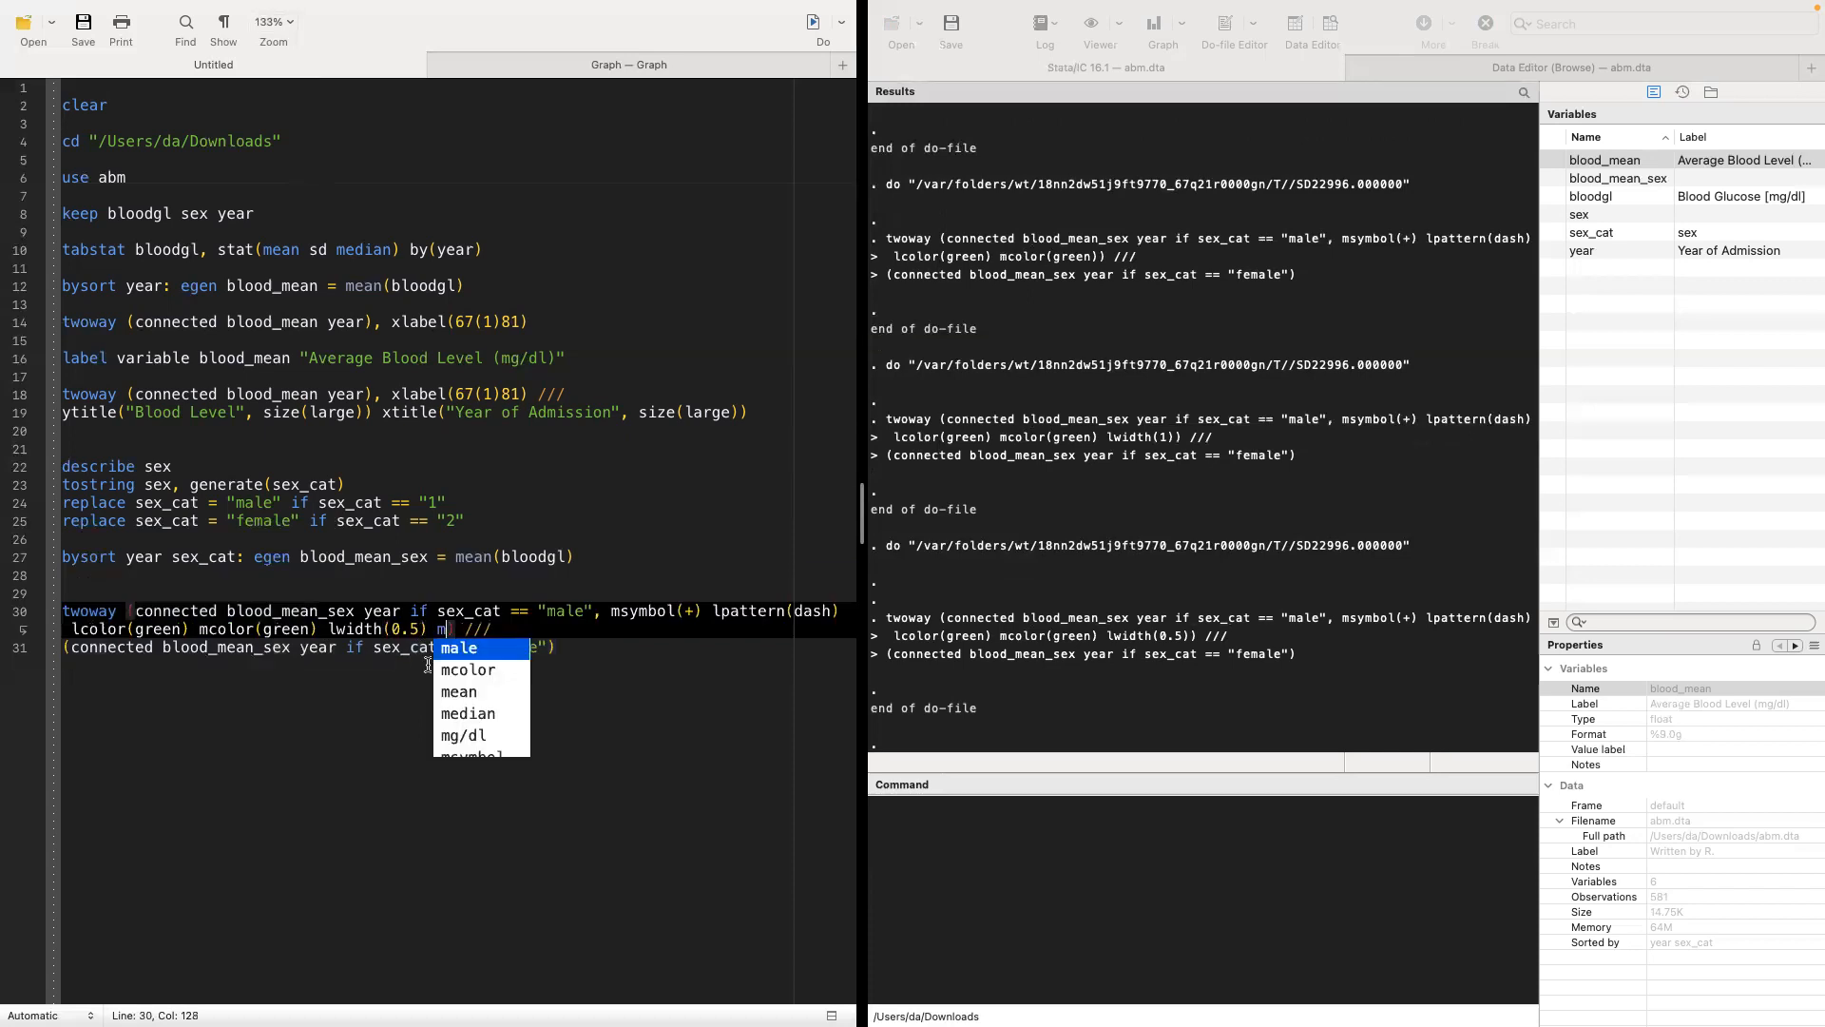
{"action": "type", "text": "0.5"}
{"action": "left_click_drag", "start_coordinate": [599, 653], "coordinate": [63, 610]}
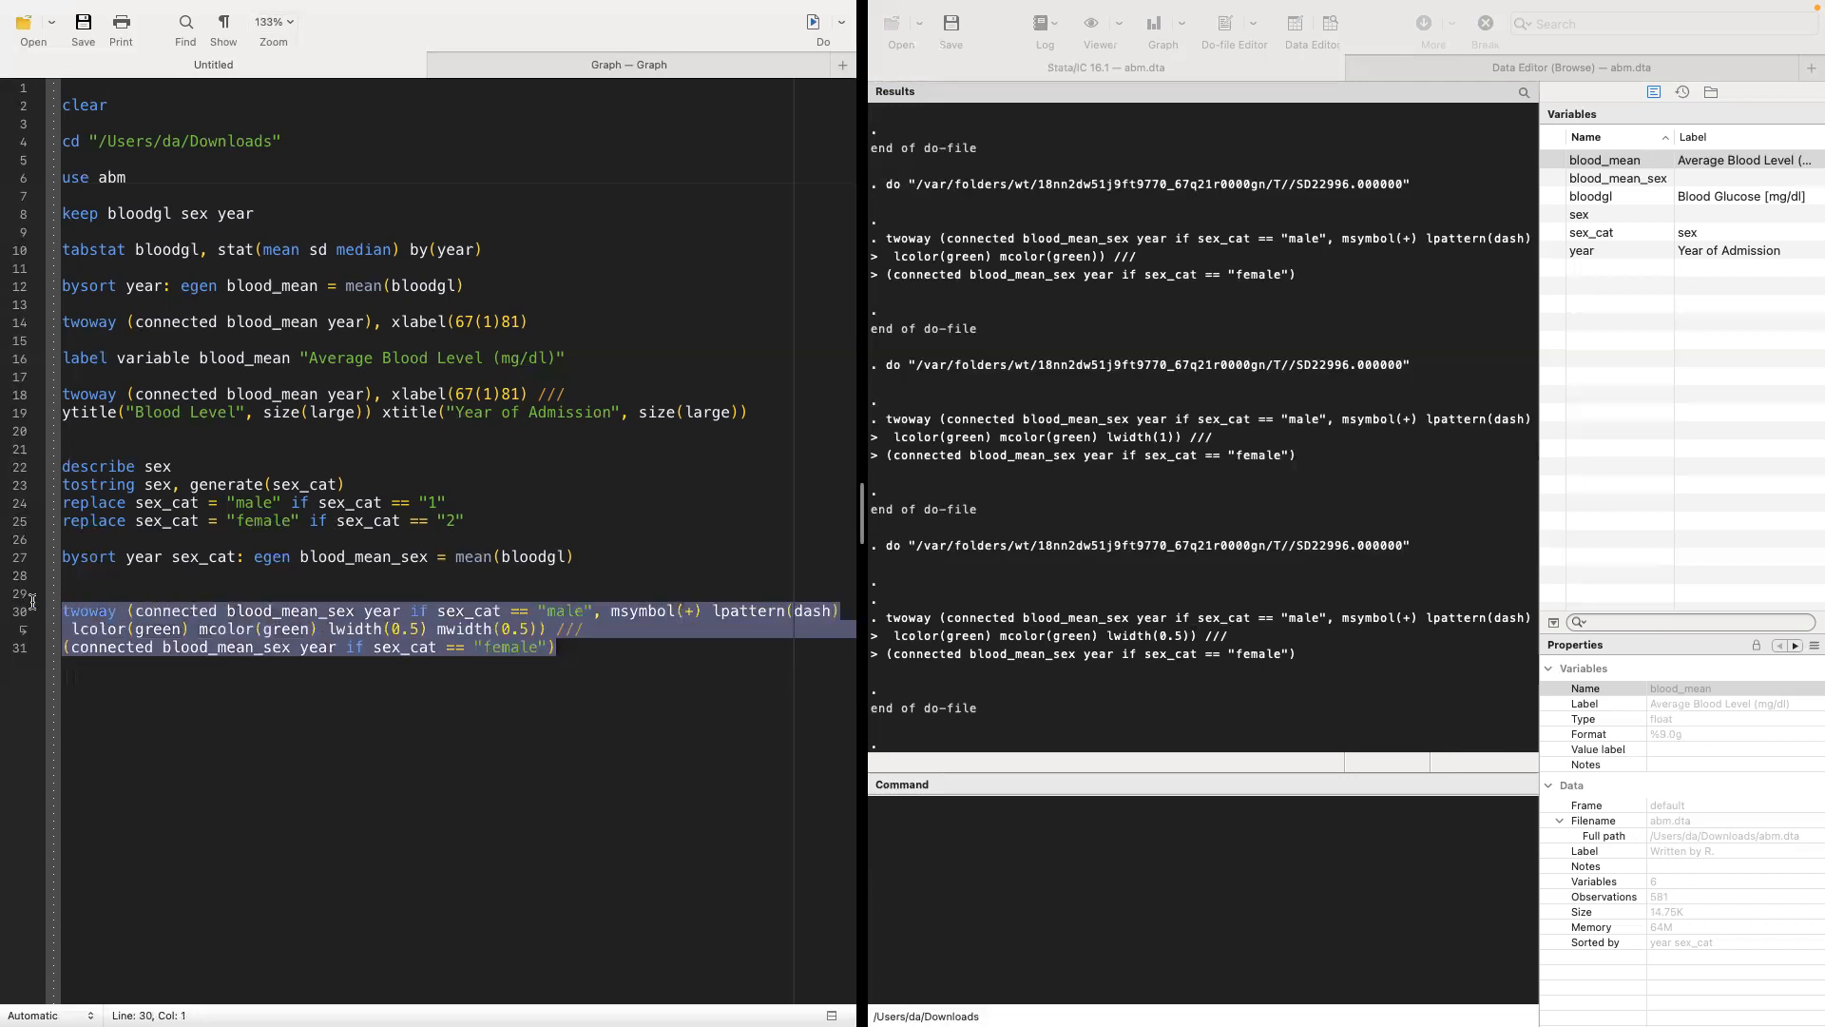
{"action": "left_click", "coordinate": [806, 21]}
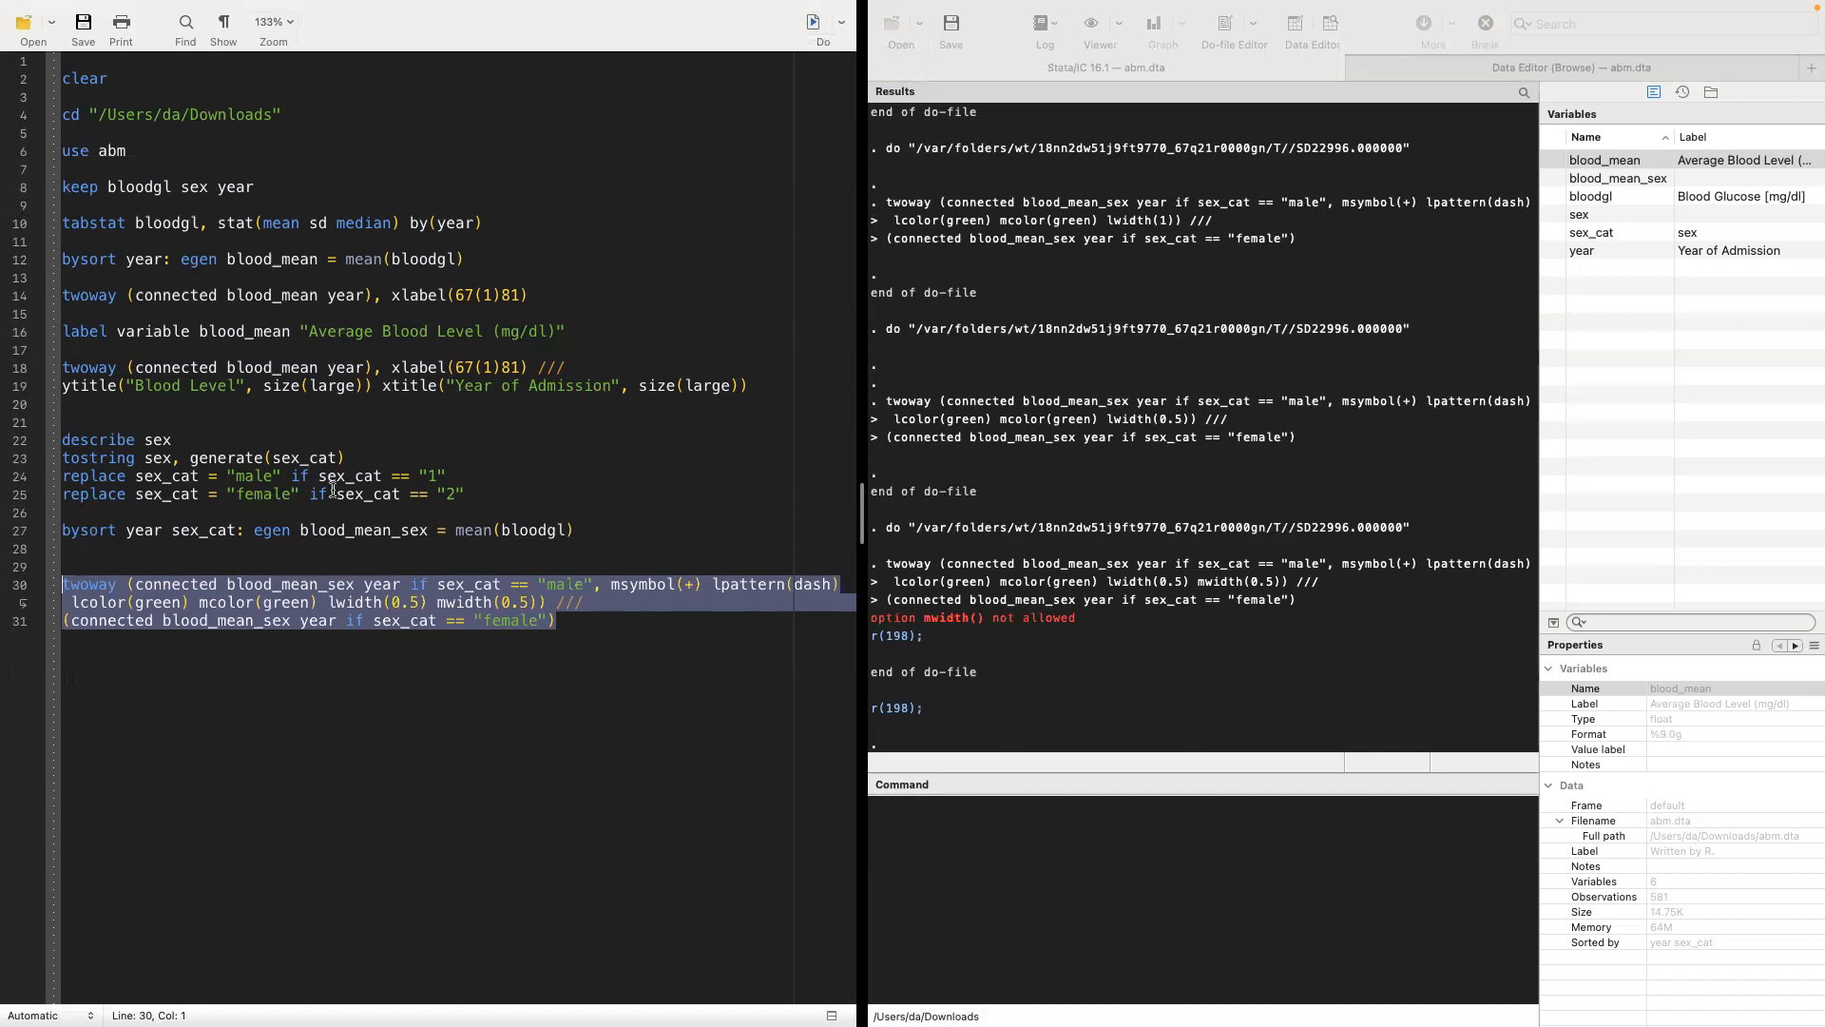
Step: Replace the mwidth option with msize(2) in the male plot and rerun the twoway command
{"action": "double_click", "coordinate": [469, 601]}
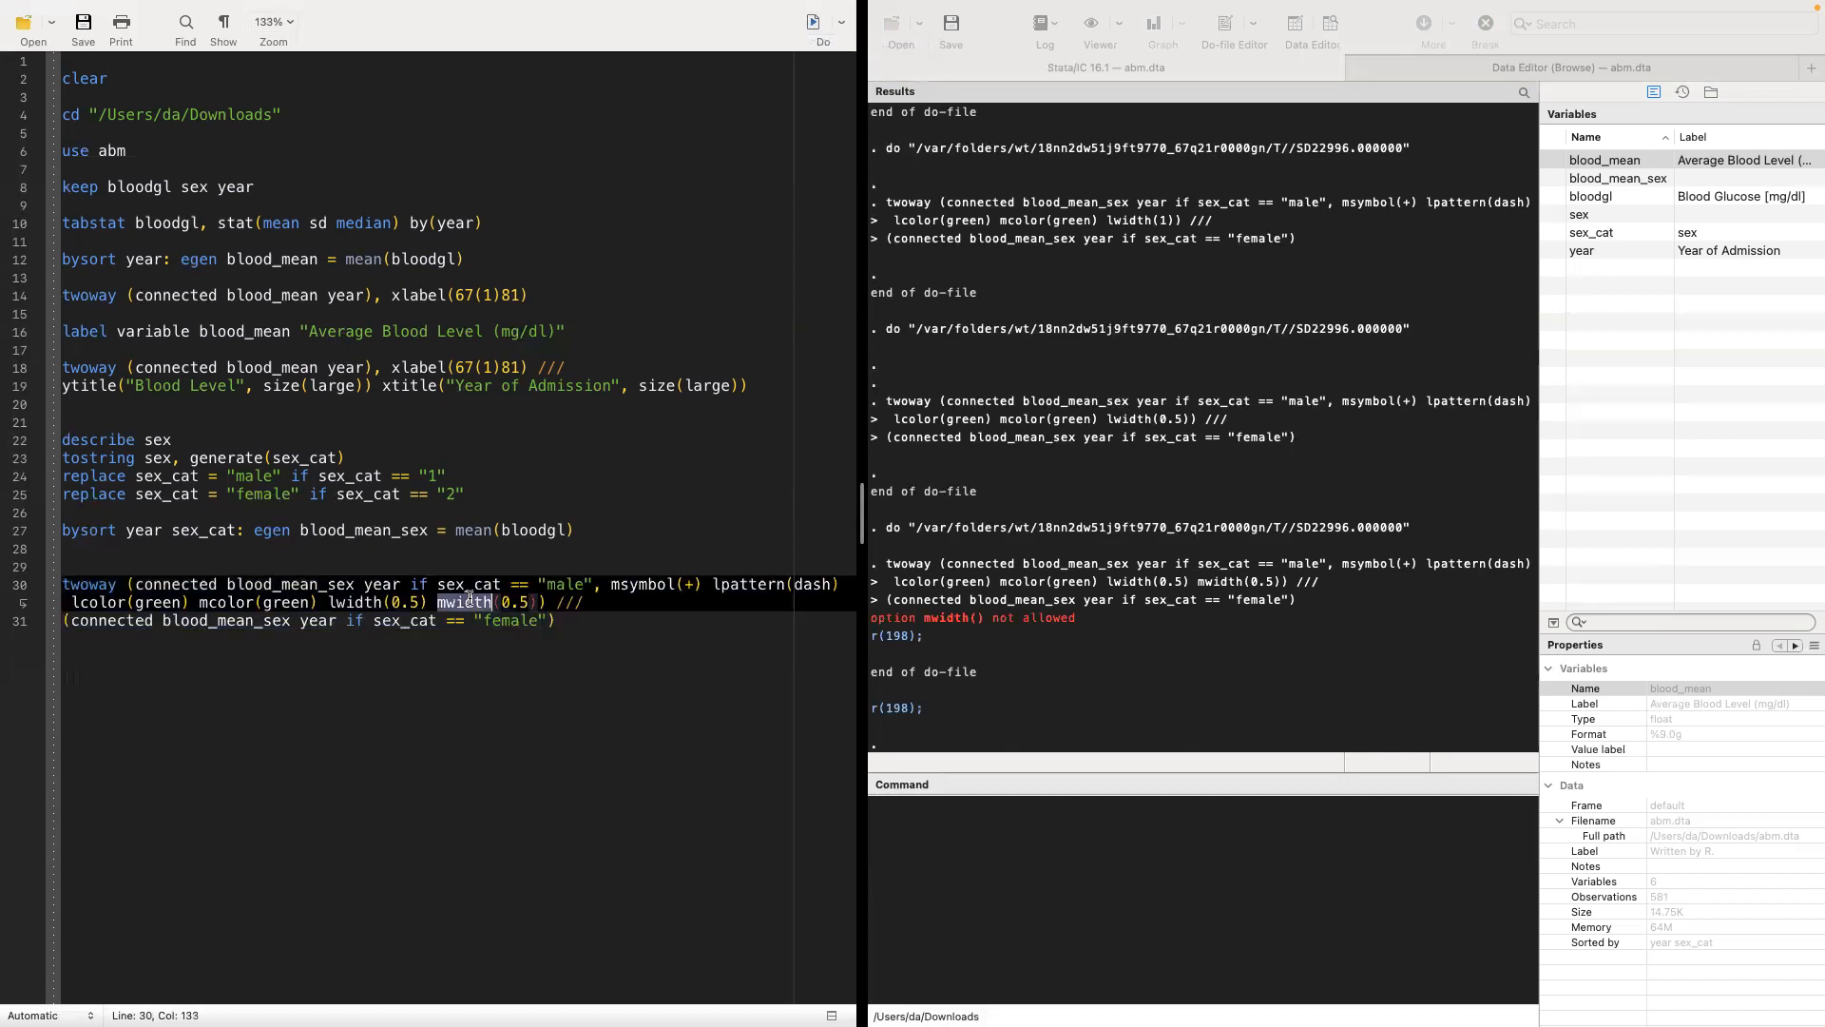
{"action": "type", "text": "msize"}
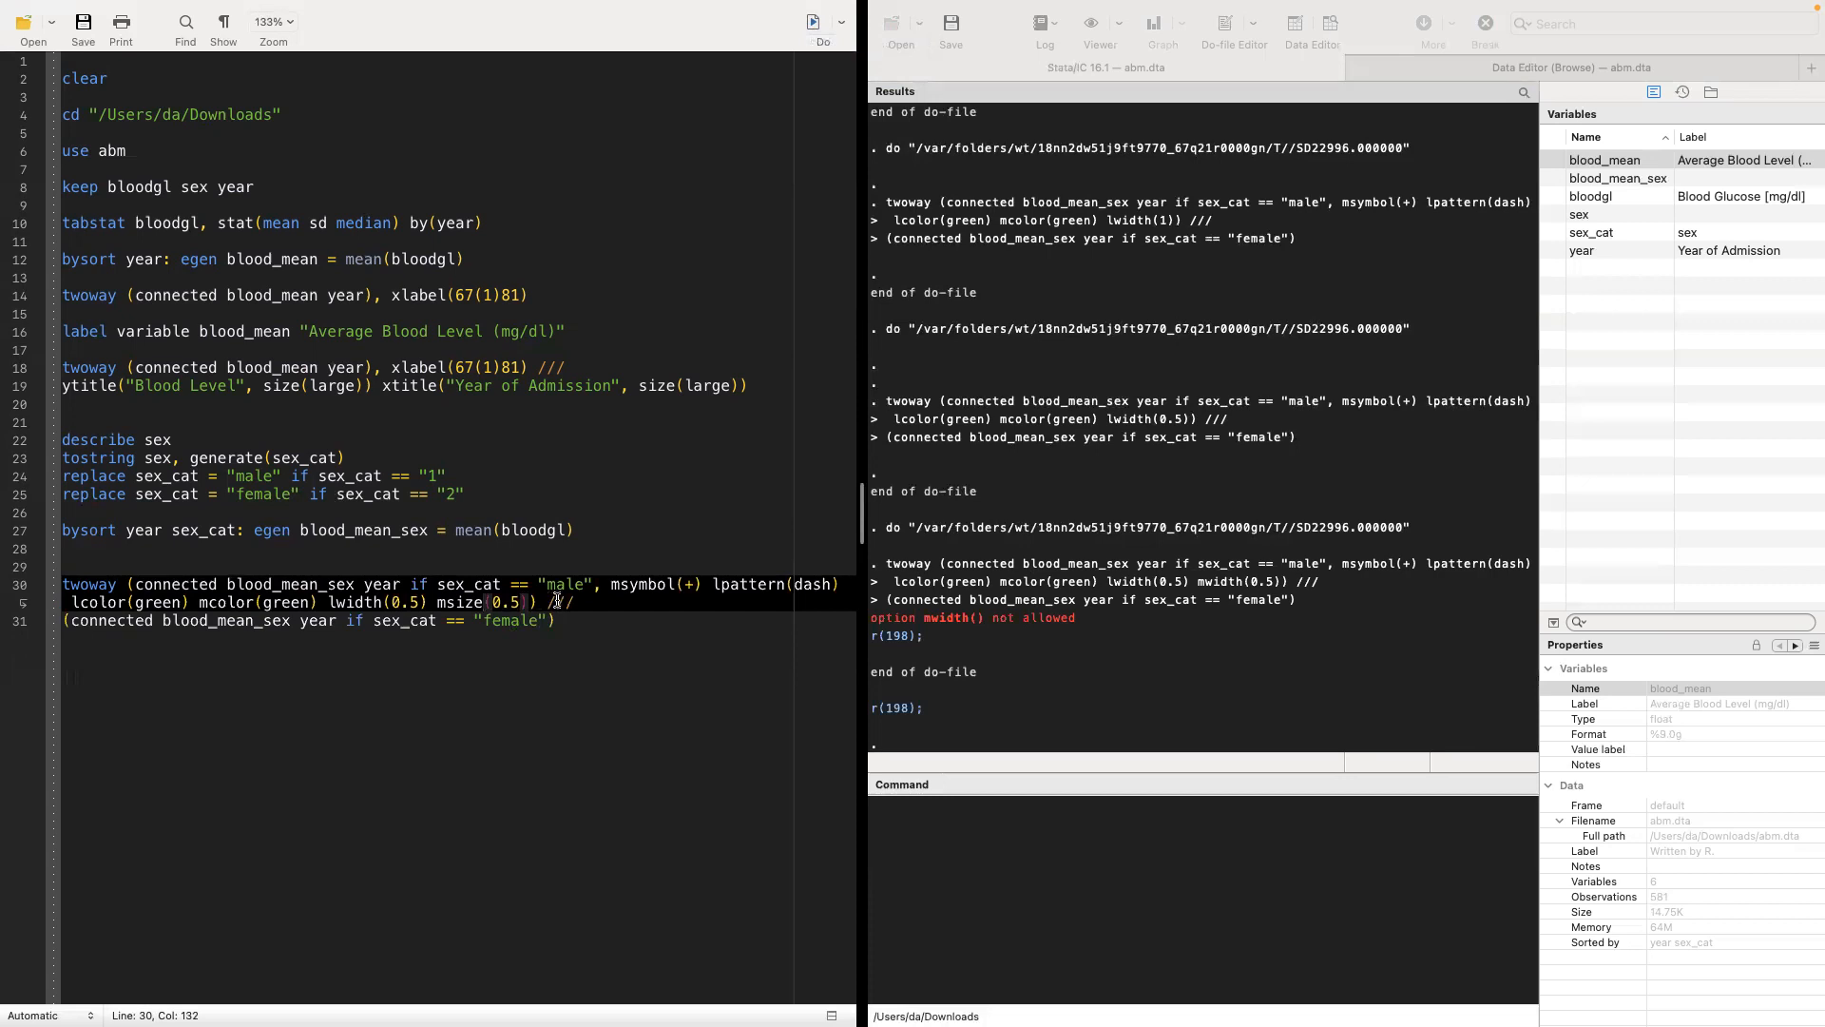
{"action": "left_click_drag", "start_coordinate": [521, 602], "coordinate": [490, 602]}
{"action": "type", "text": "2"}
{"action": "triple_click", "coordinate": [489, 601]}
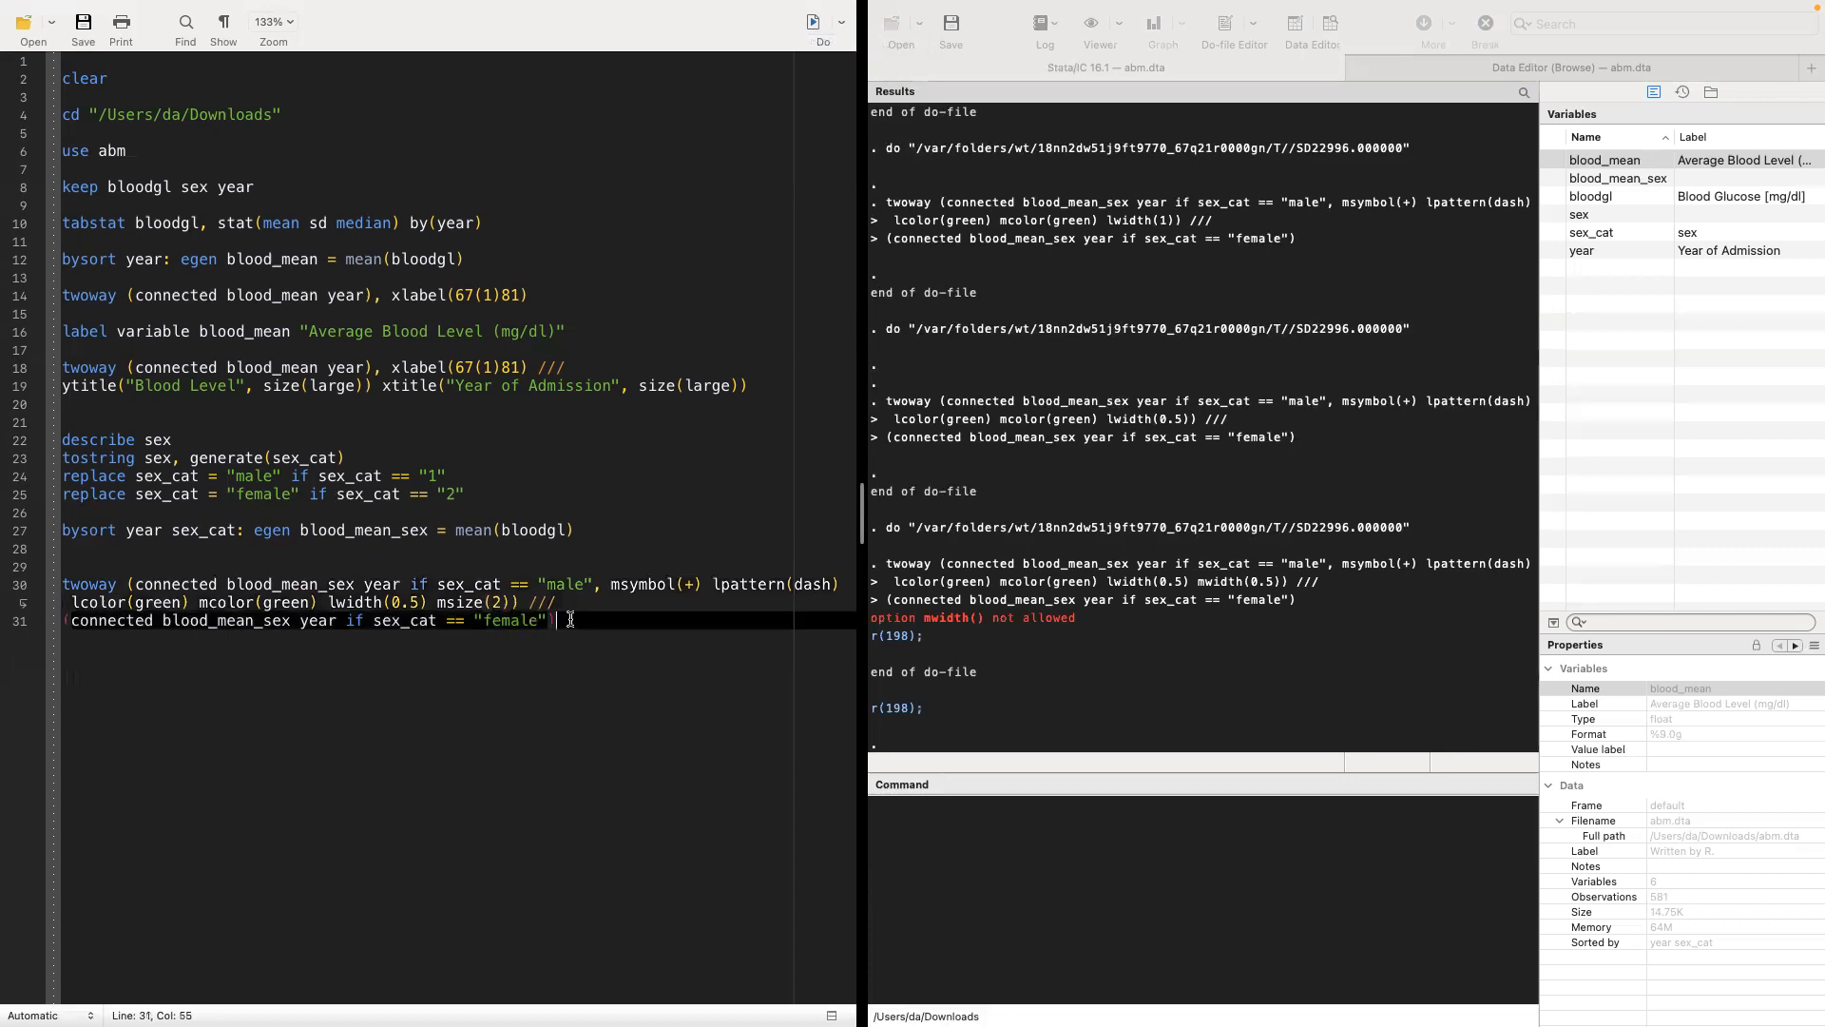
{"action": "left_click_drag", "start_coordinate": [559, 620], "coordinate": [48, 582]}
{"action": "left_click", "coordinate": [813, 22]}
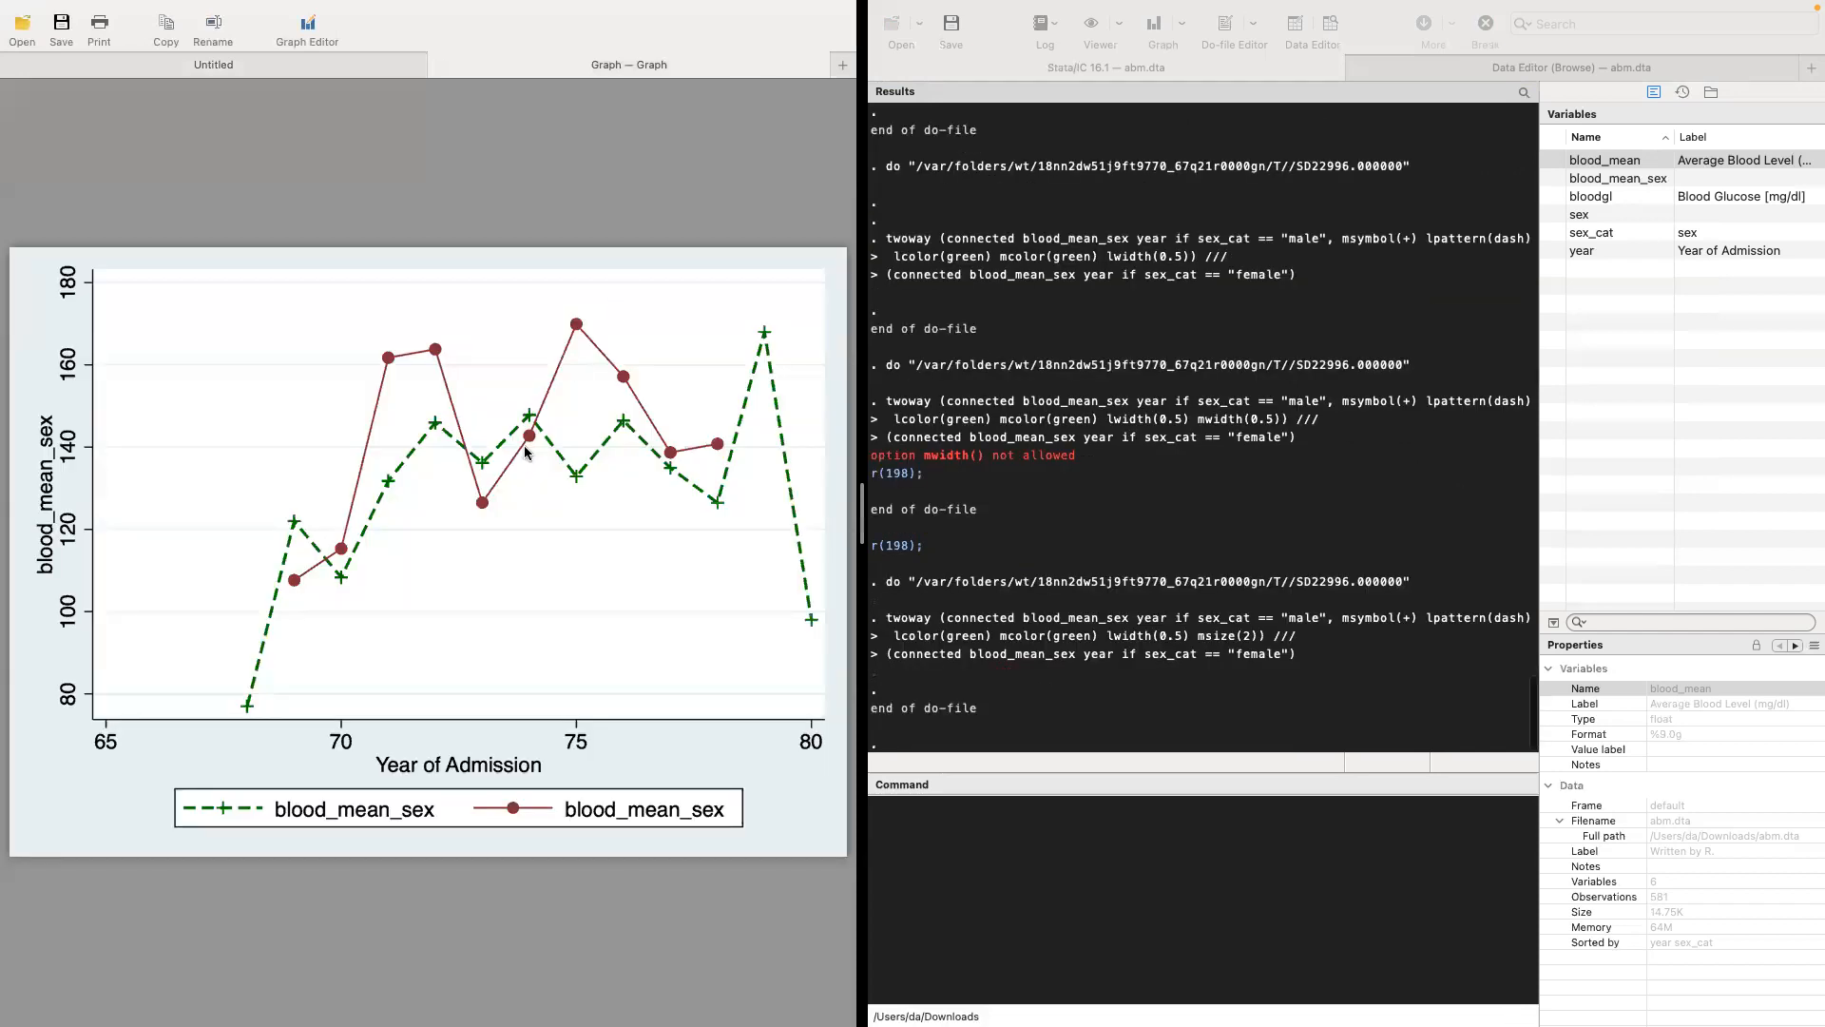
Step: Set the male plot's msize to 4, redraw the graph and return to the do-file
{"action": "left_click", "coordinate": [150, 69]}
{"action": "left_click", "coordinate": [489, 631]}
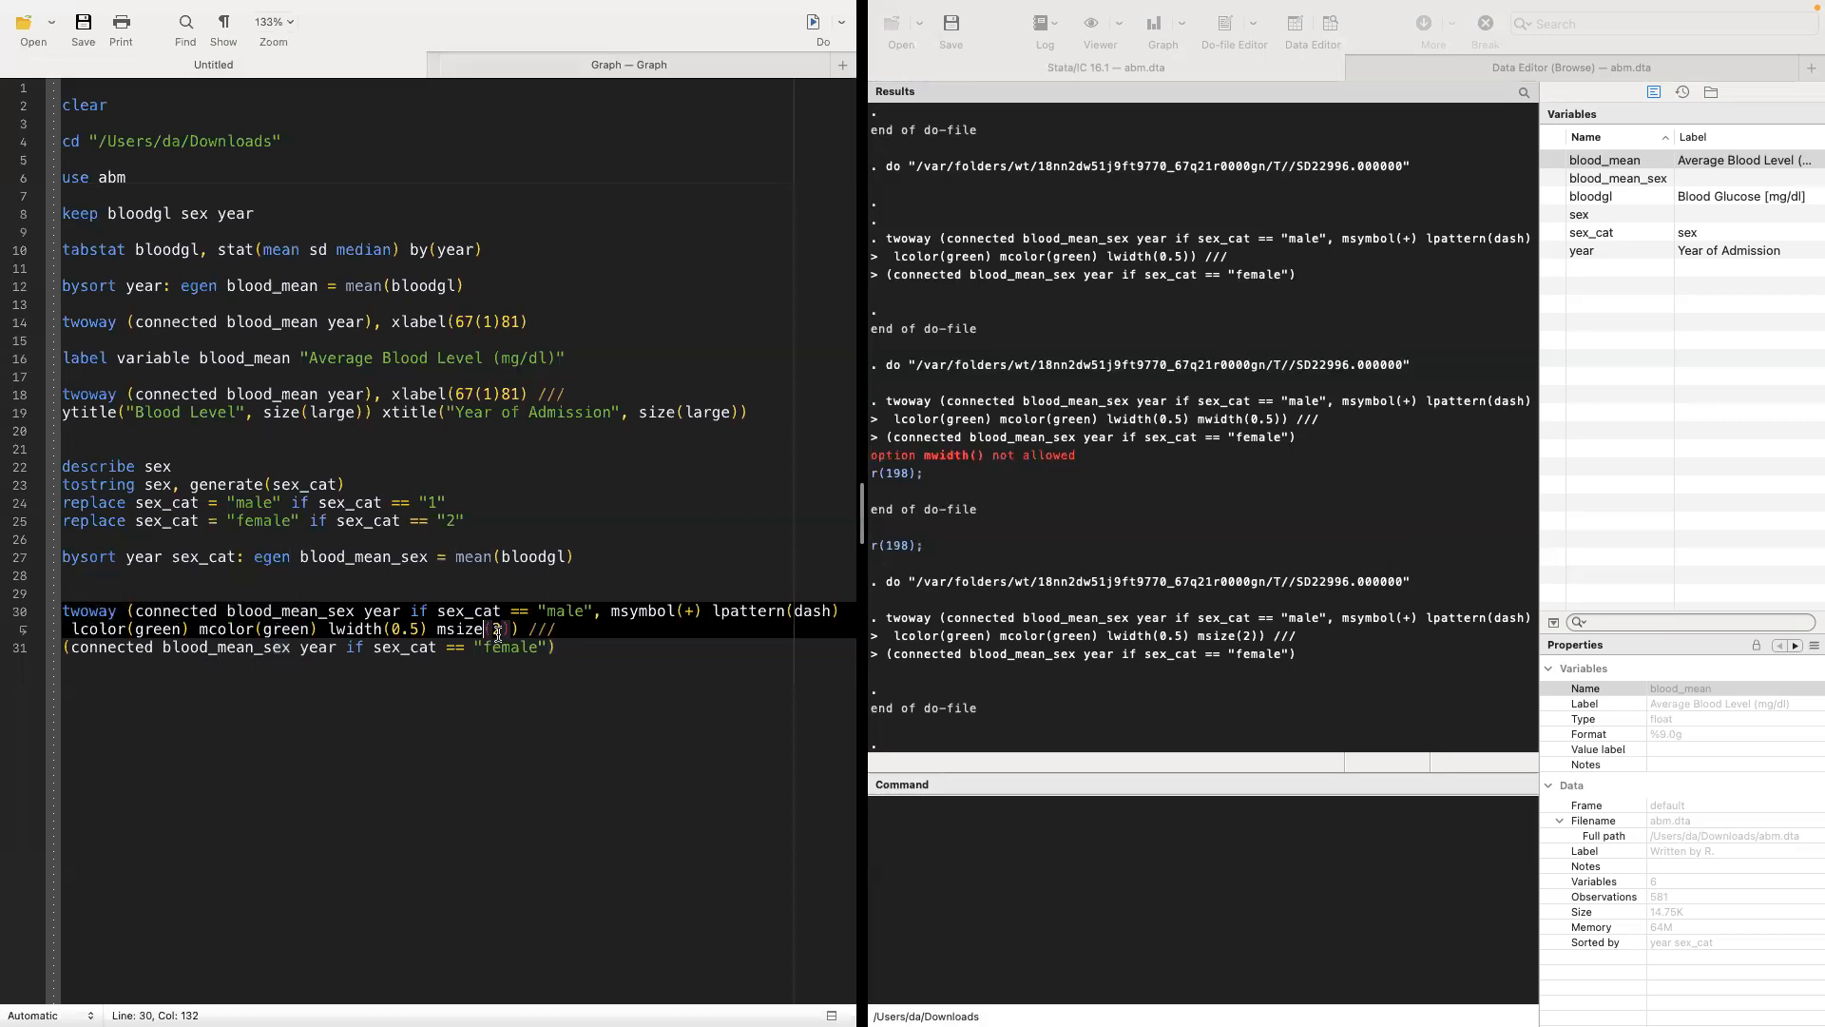
{"action": "key", "text": "BackSpace"}
{"action": "type", "text": "4"}
{"action": "left_click_drag", "start_coordinate": [576, 647], "coordinate": [53, 610]}
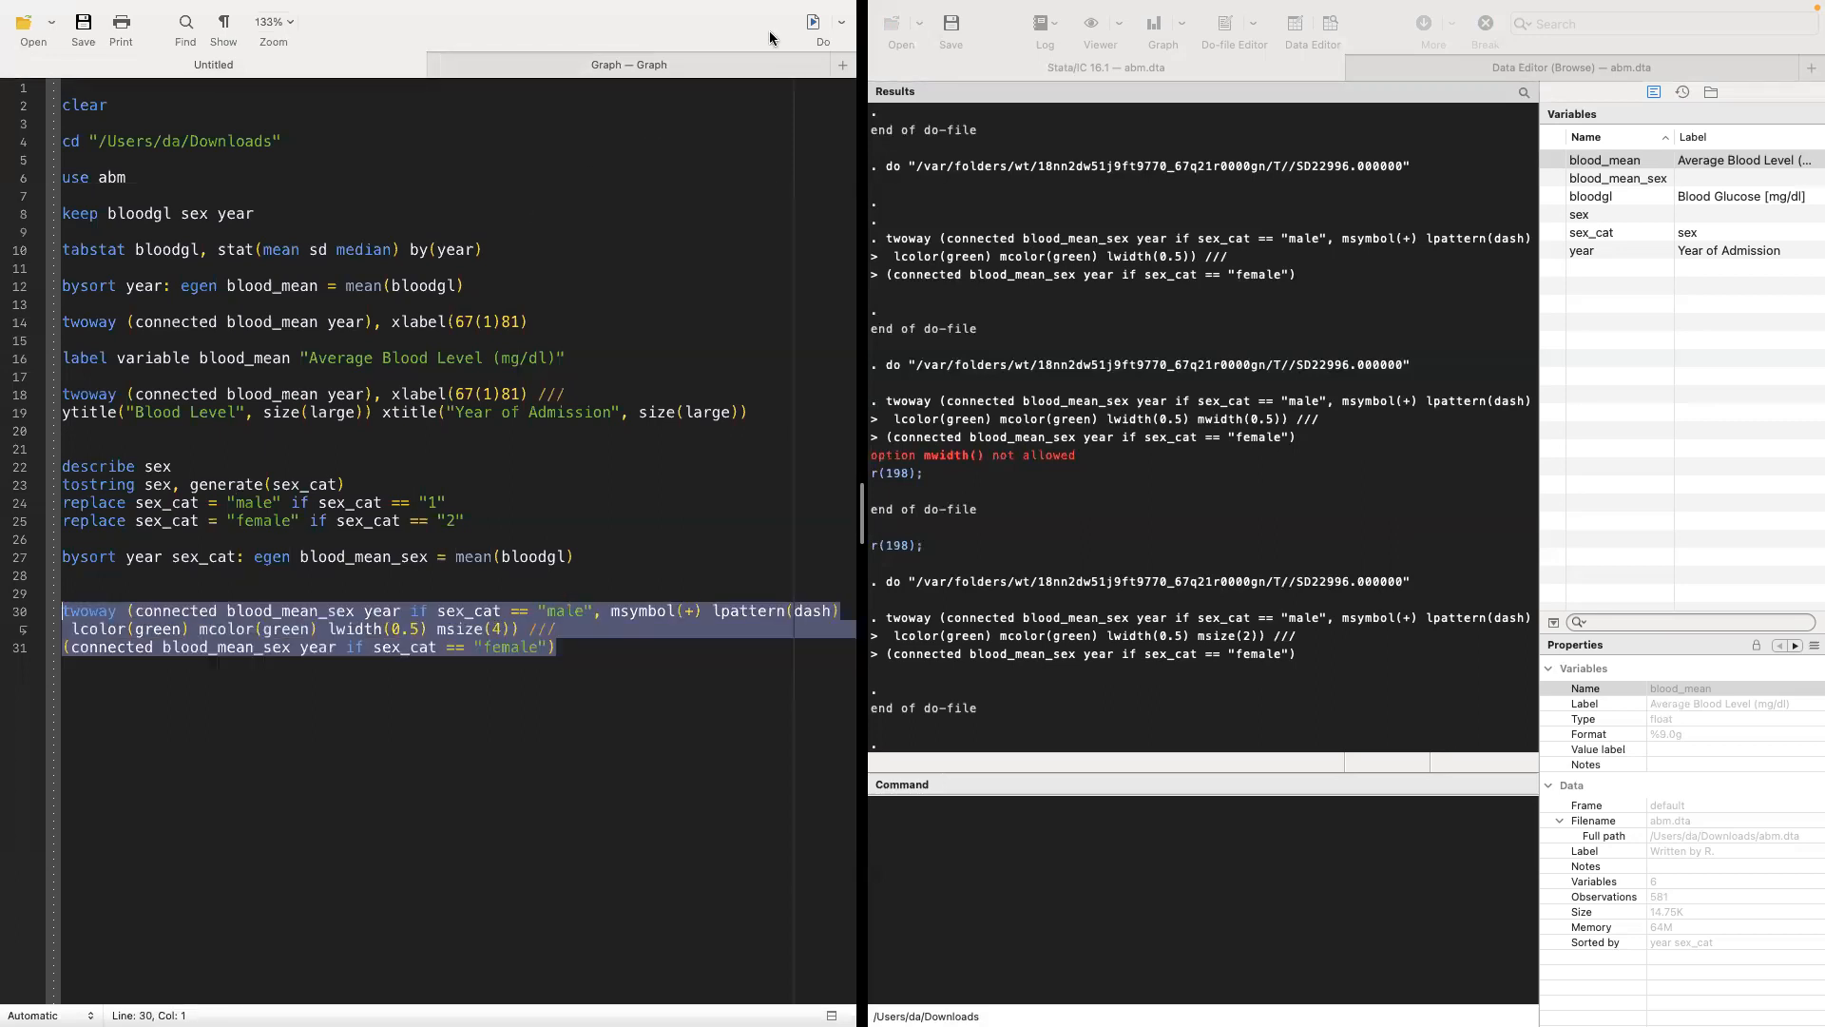
{"action": "left_click", "coordinate": [811, 22]}
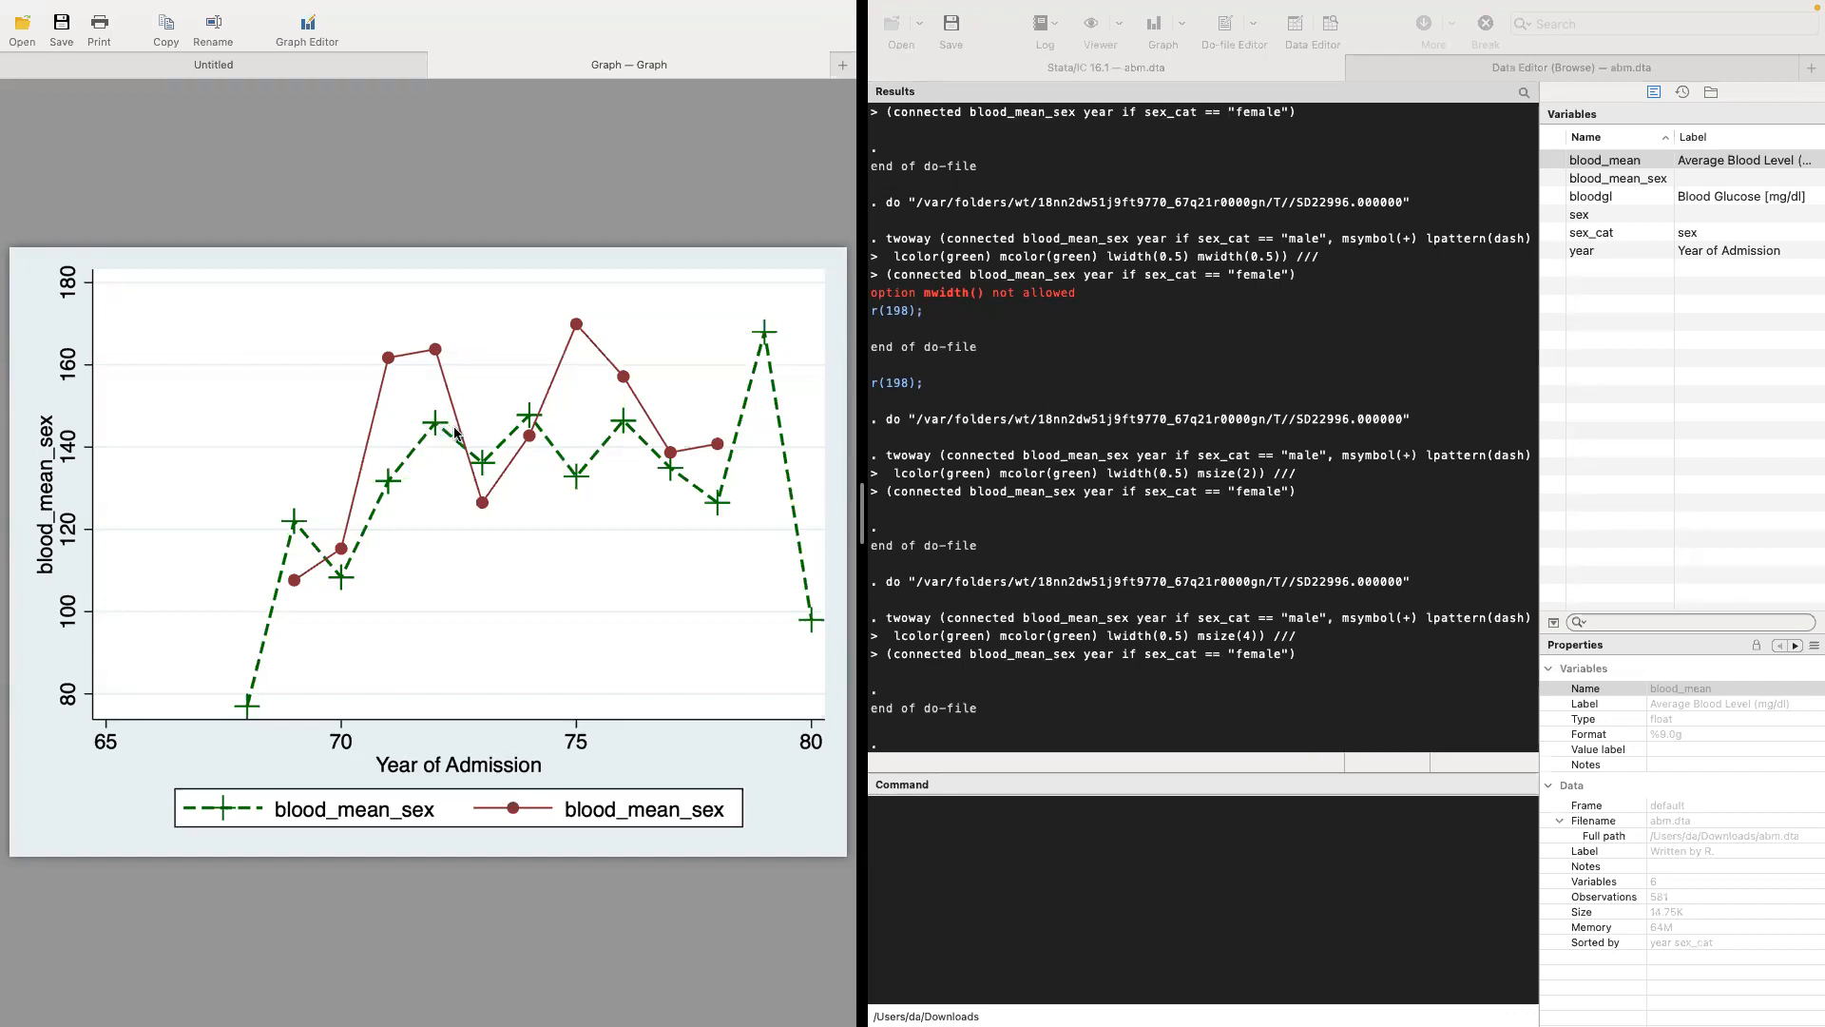
{"action": "left_click", "coordinate": [281, 67]}
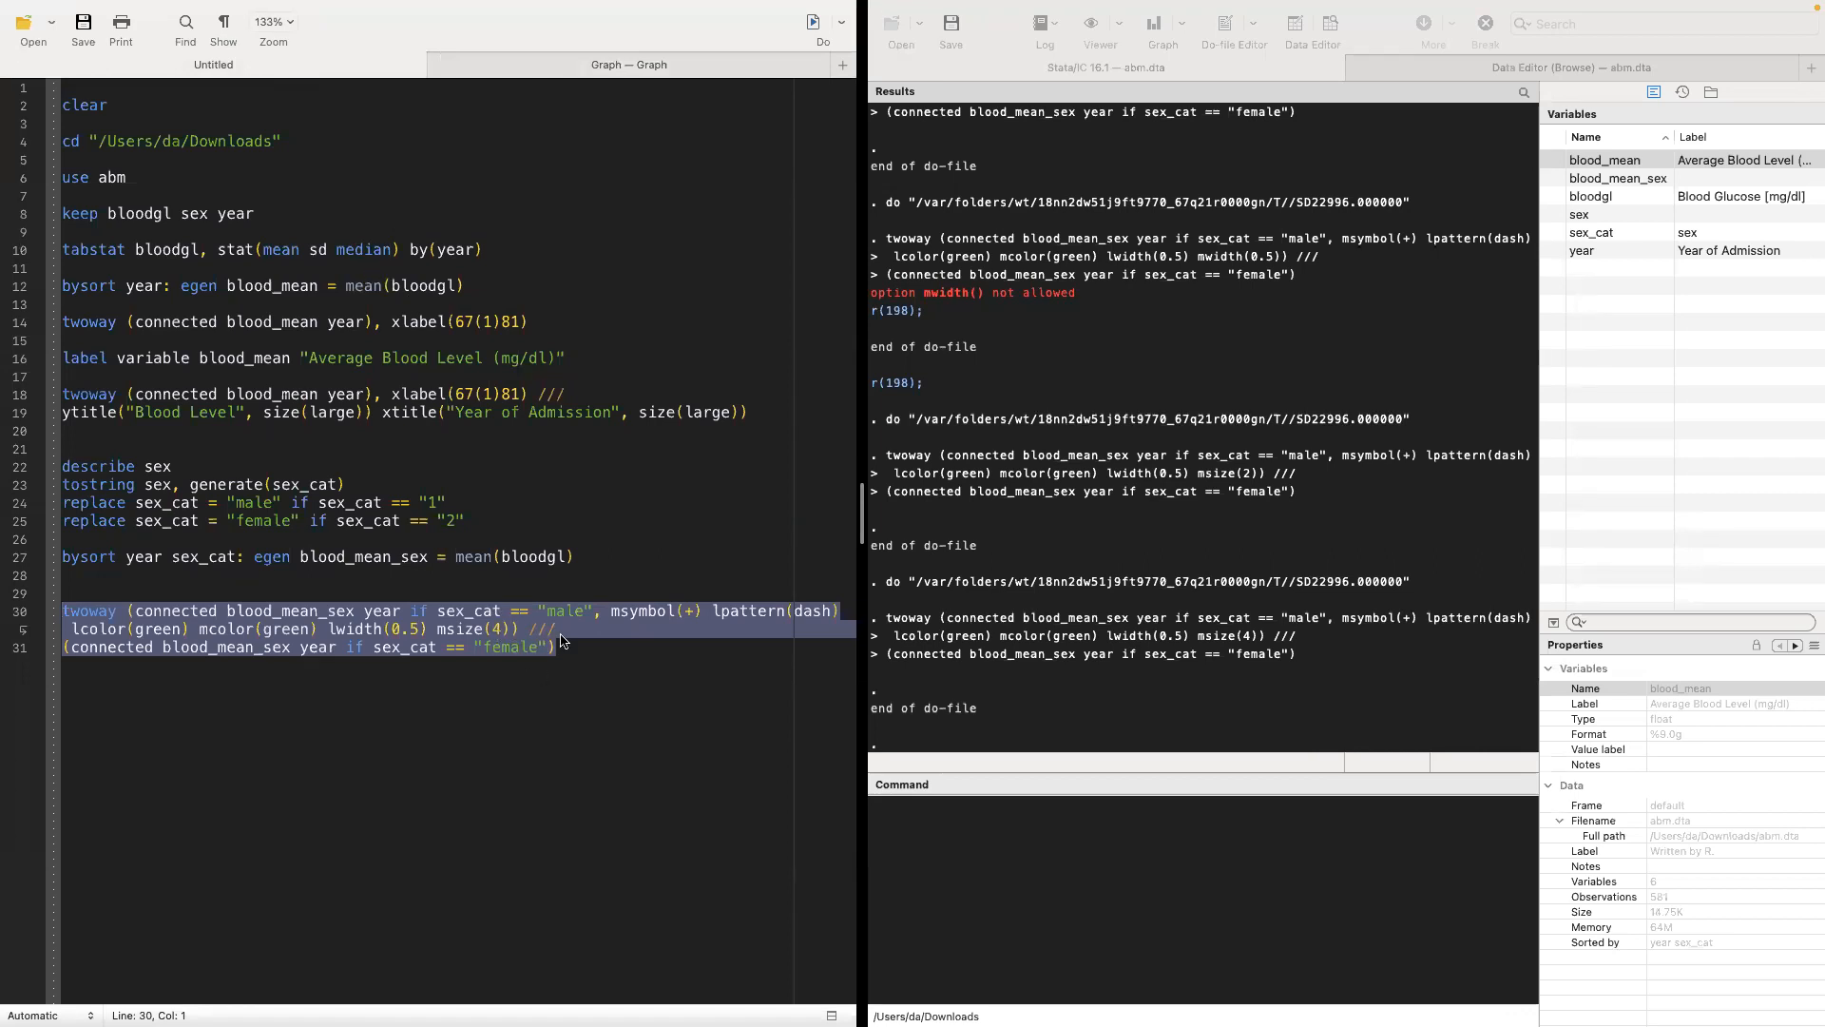
Step: Switch to Safari, search the web for "connected line options in STATA" and open Stata's cline options manual result
{"action": "key", "text": "ctrl+Left"}
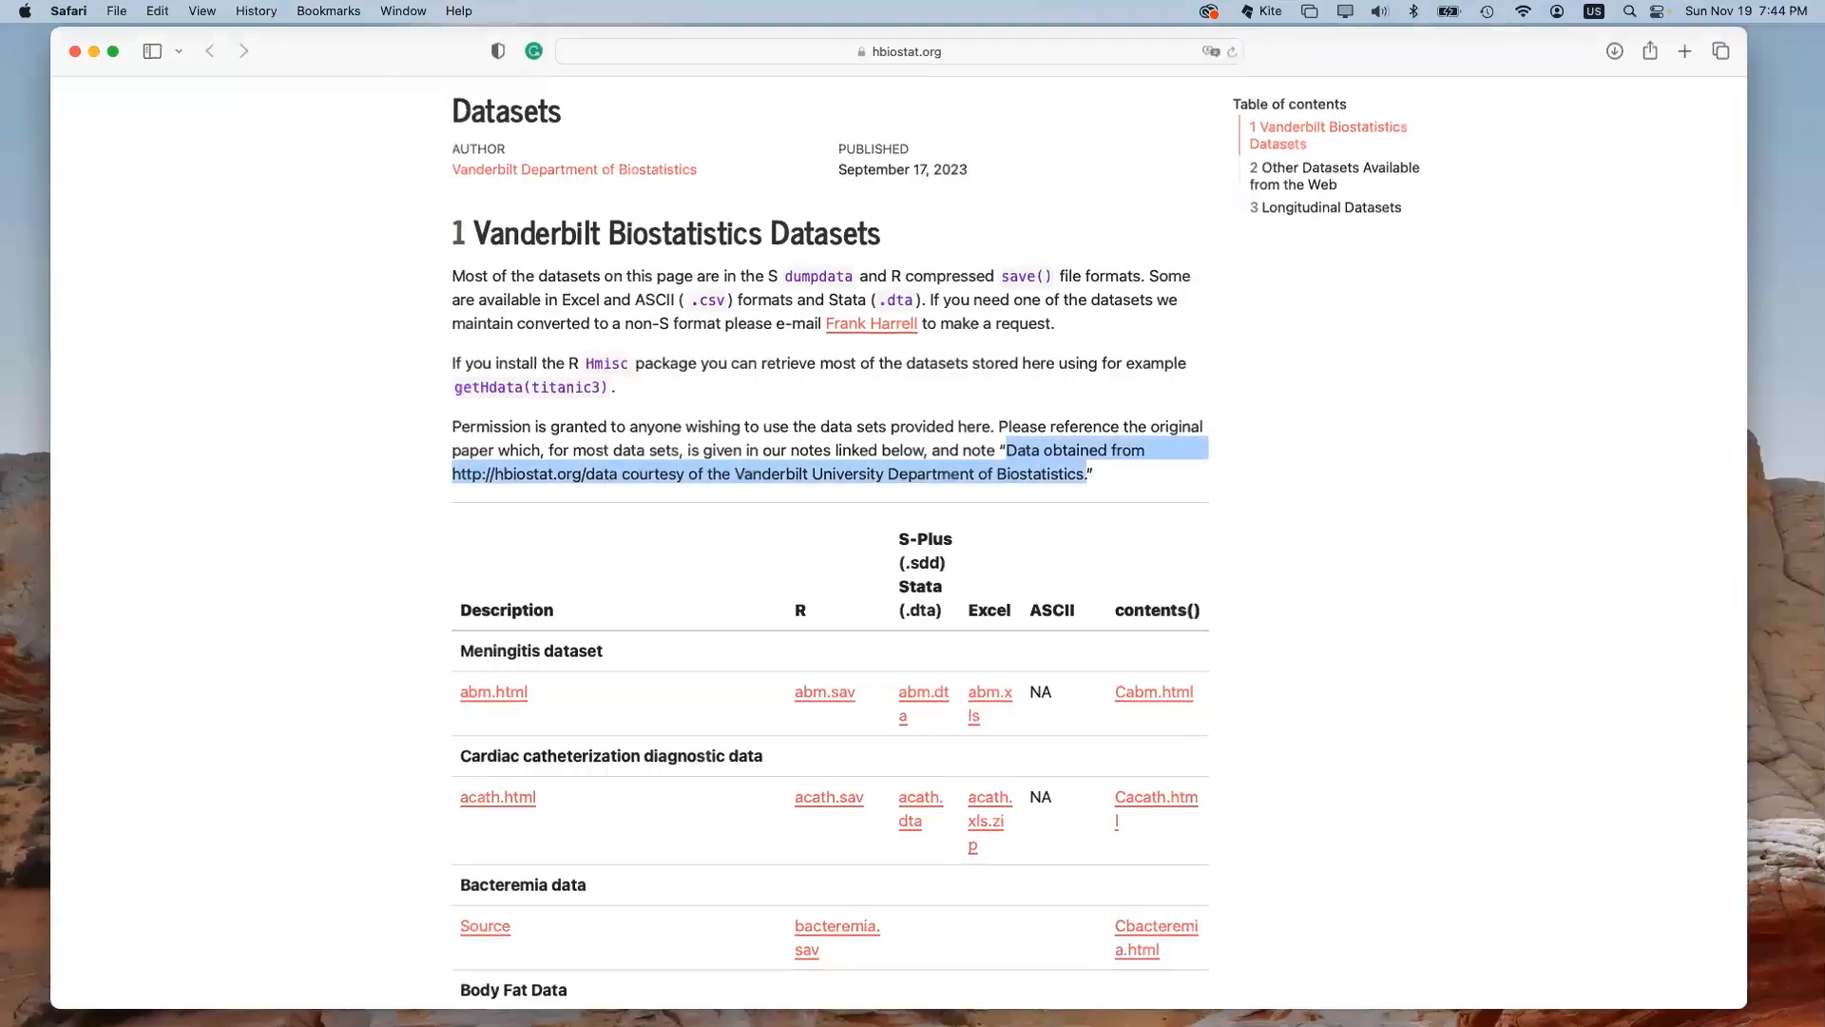
{"action": "key", "text": "ctrl+Up"}
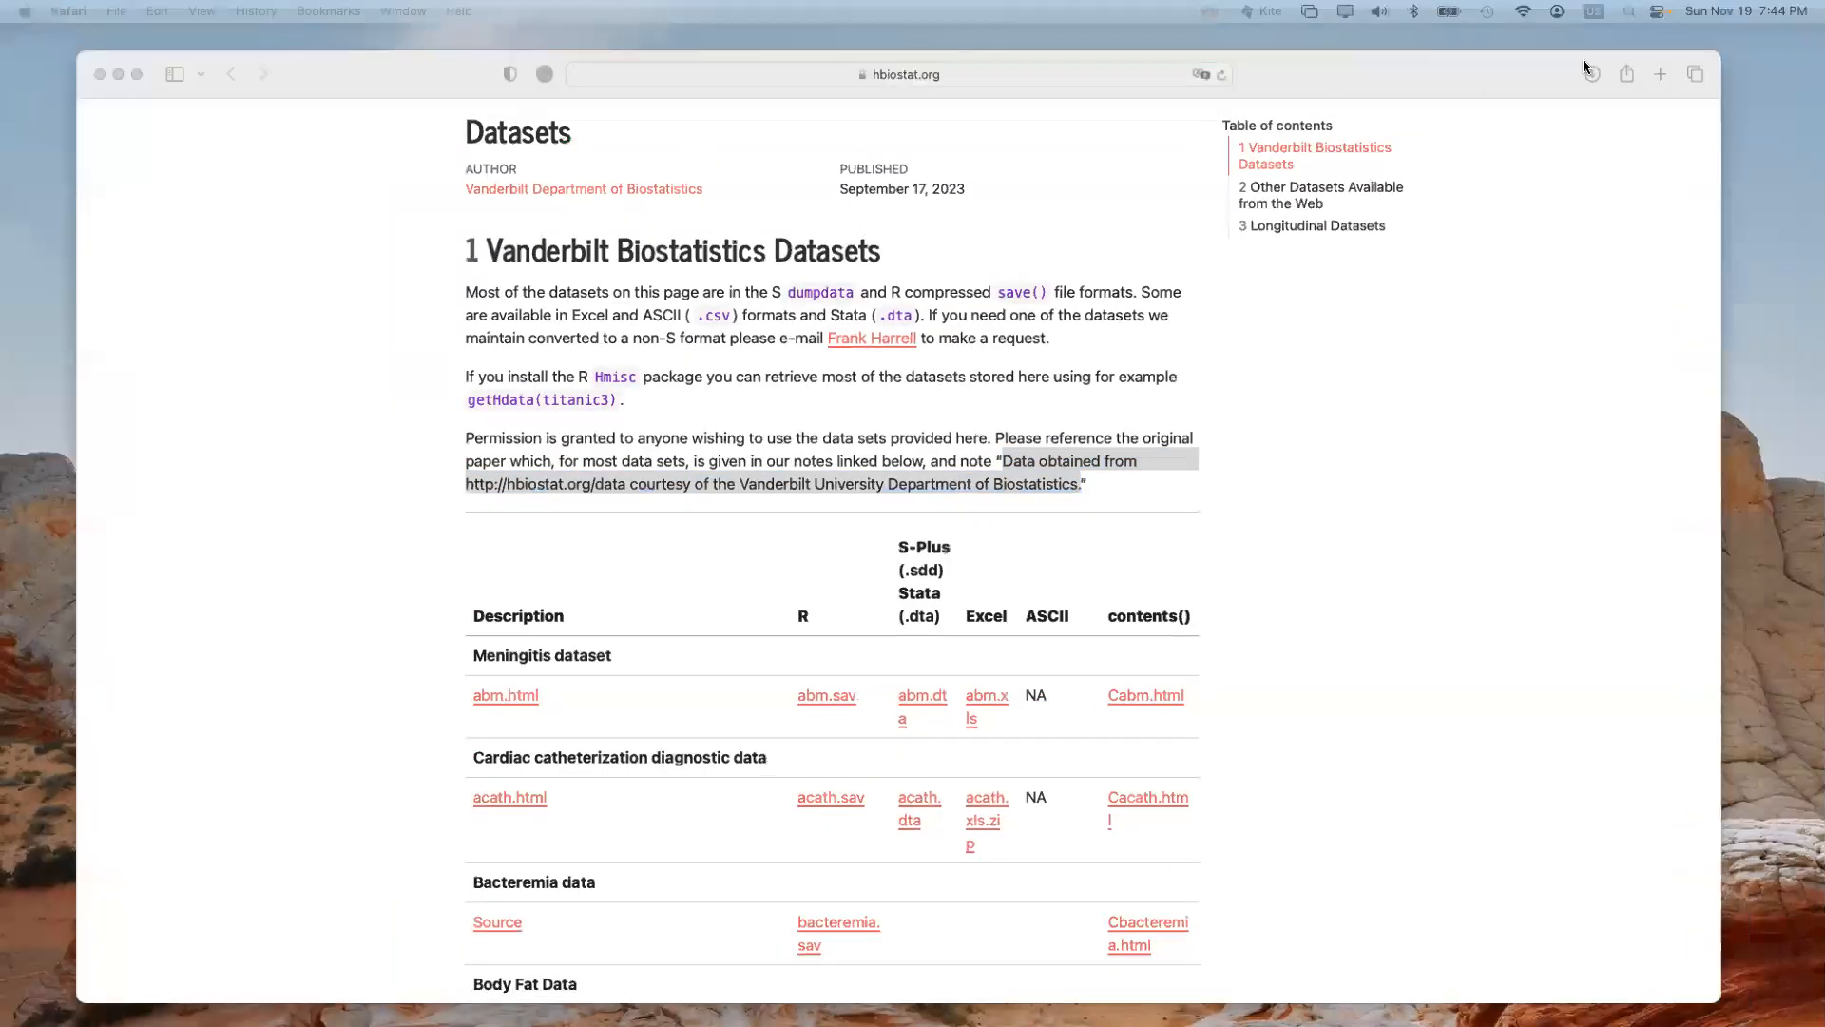
{"action": "left_click", "coordinate": [1108, 57]}
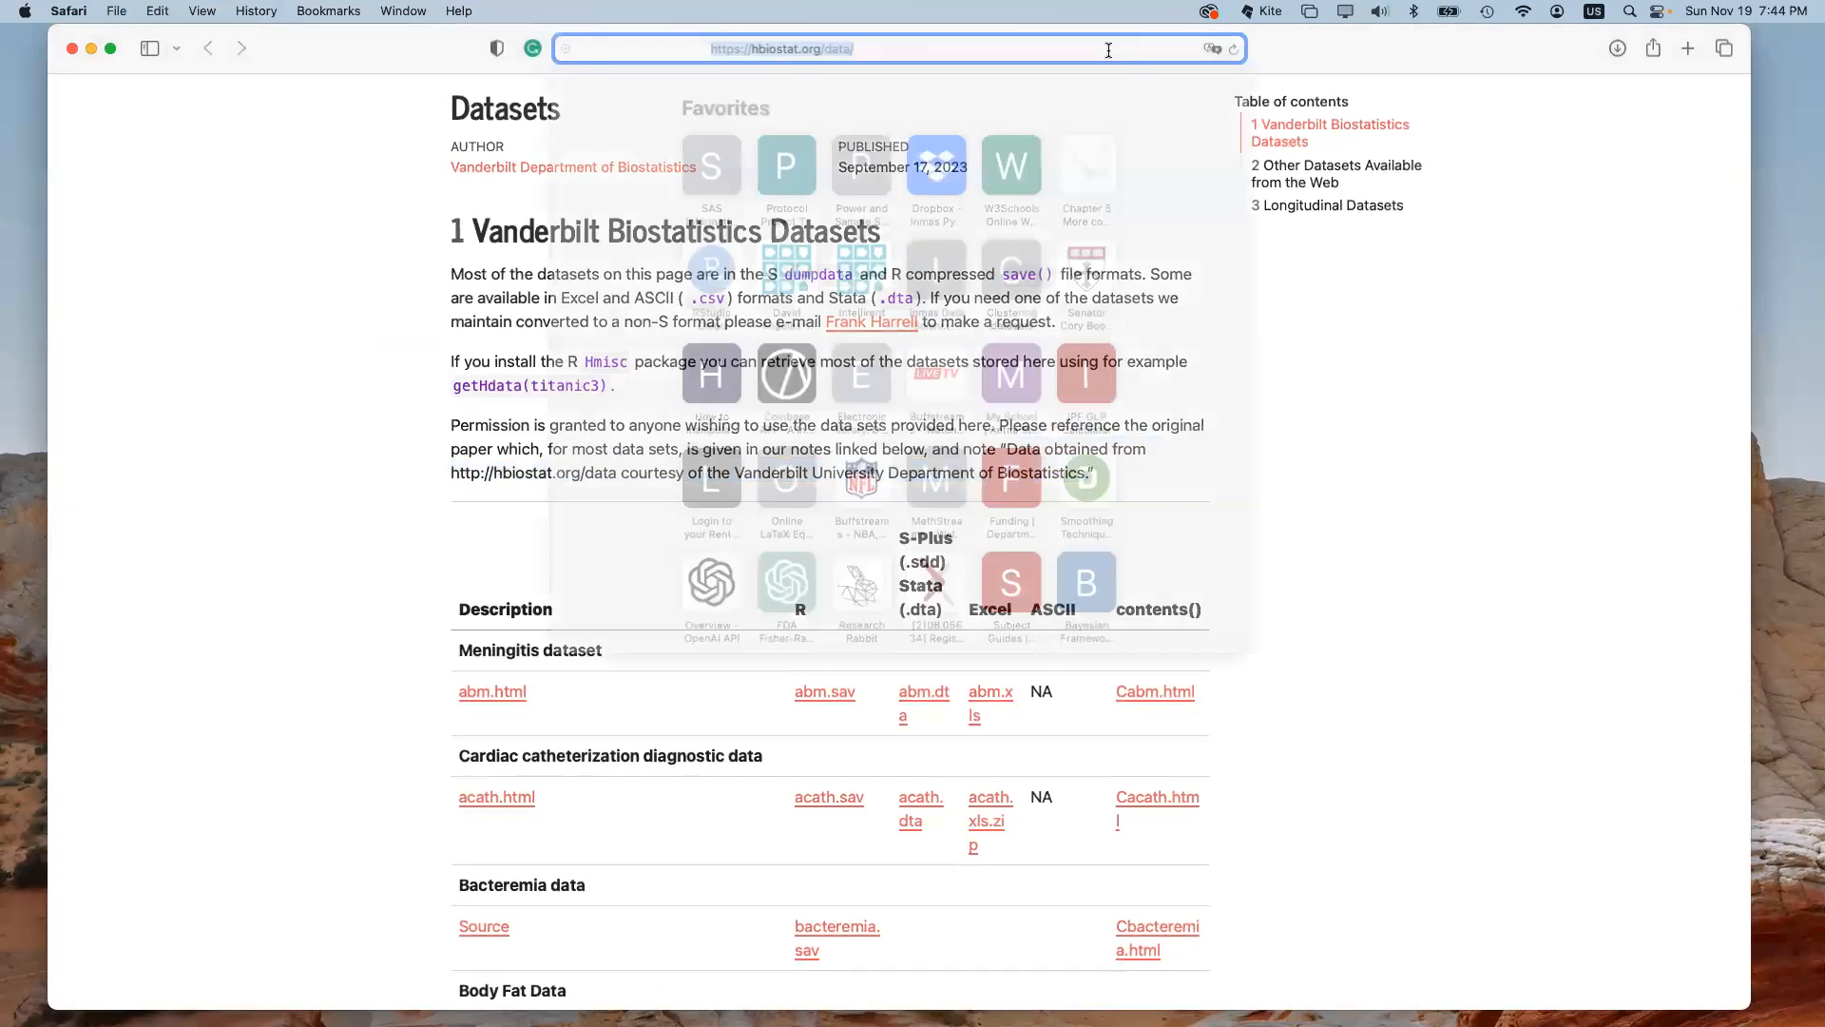
{"action": "type", "text": "connected"}
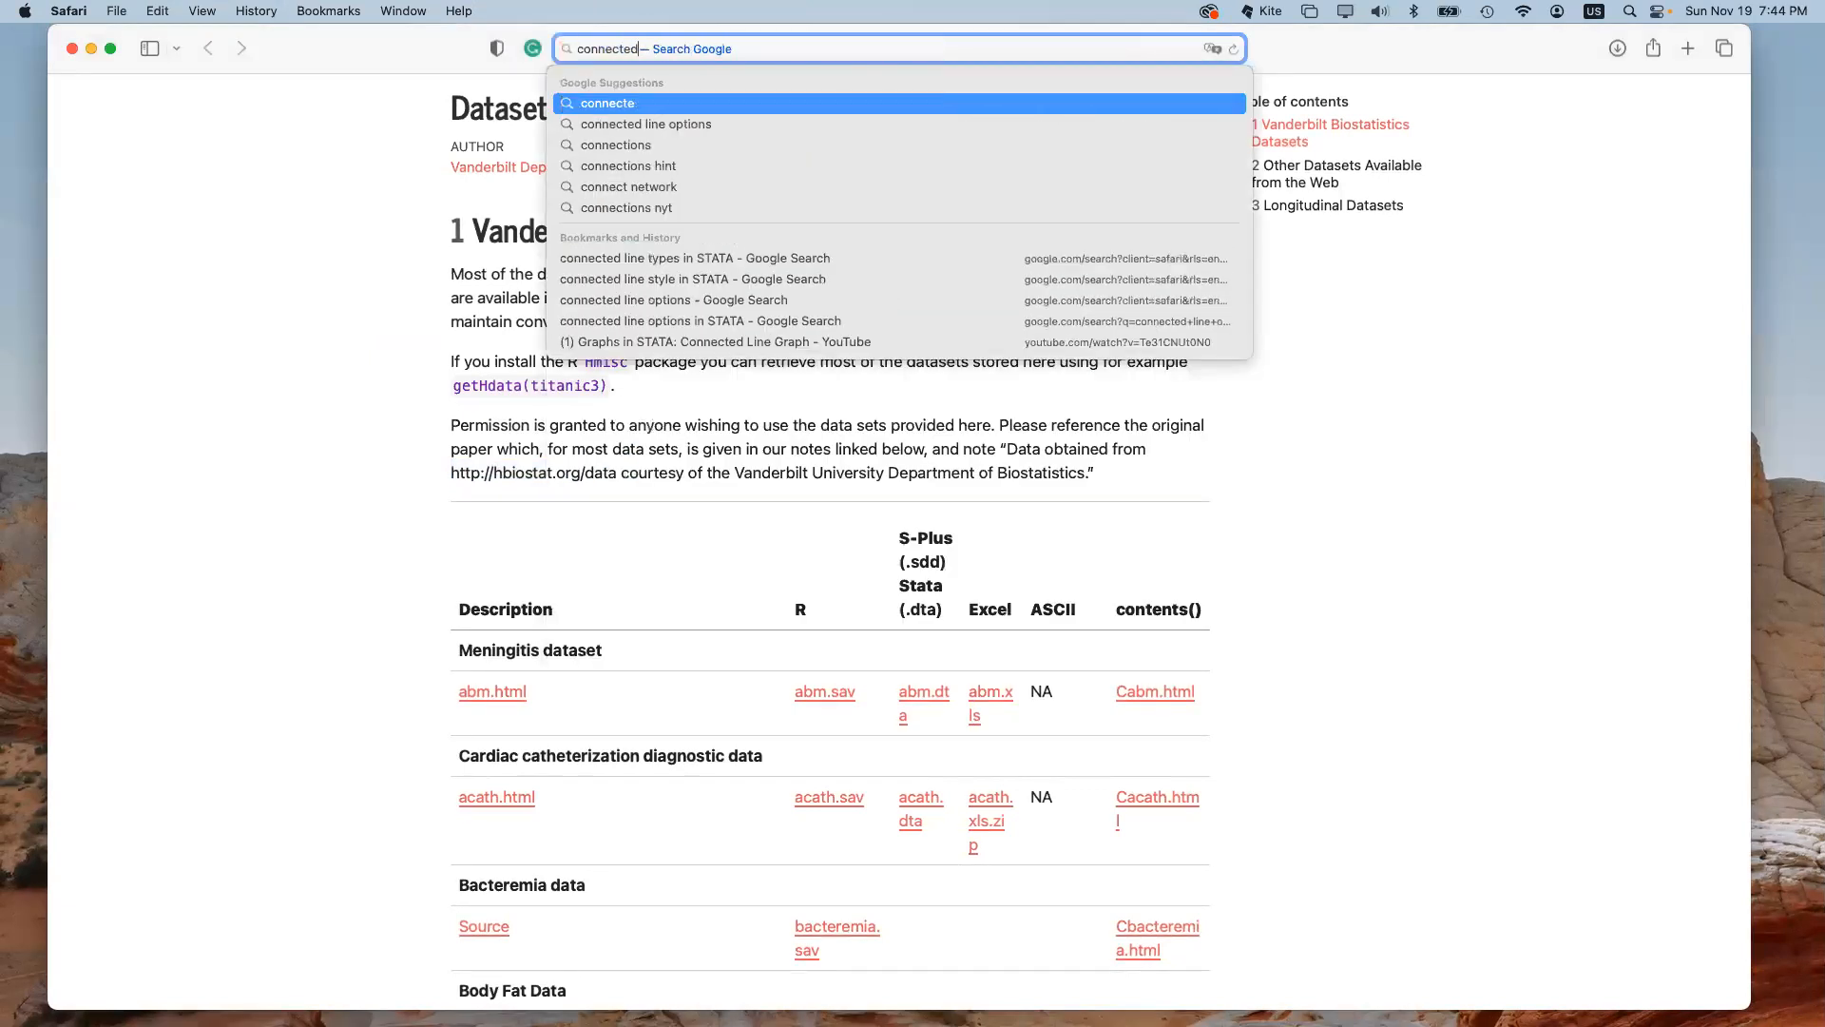
{"action": "type", "text": " line option"}
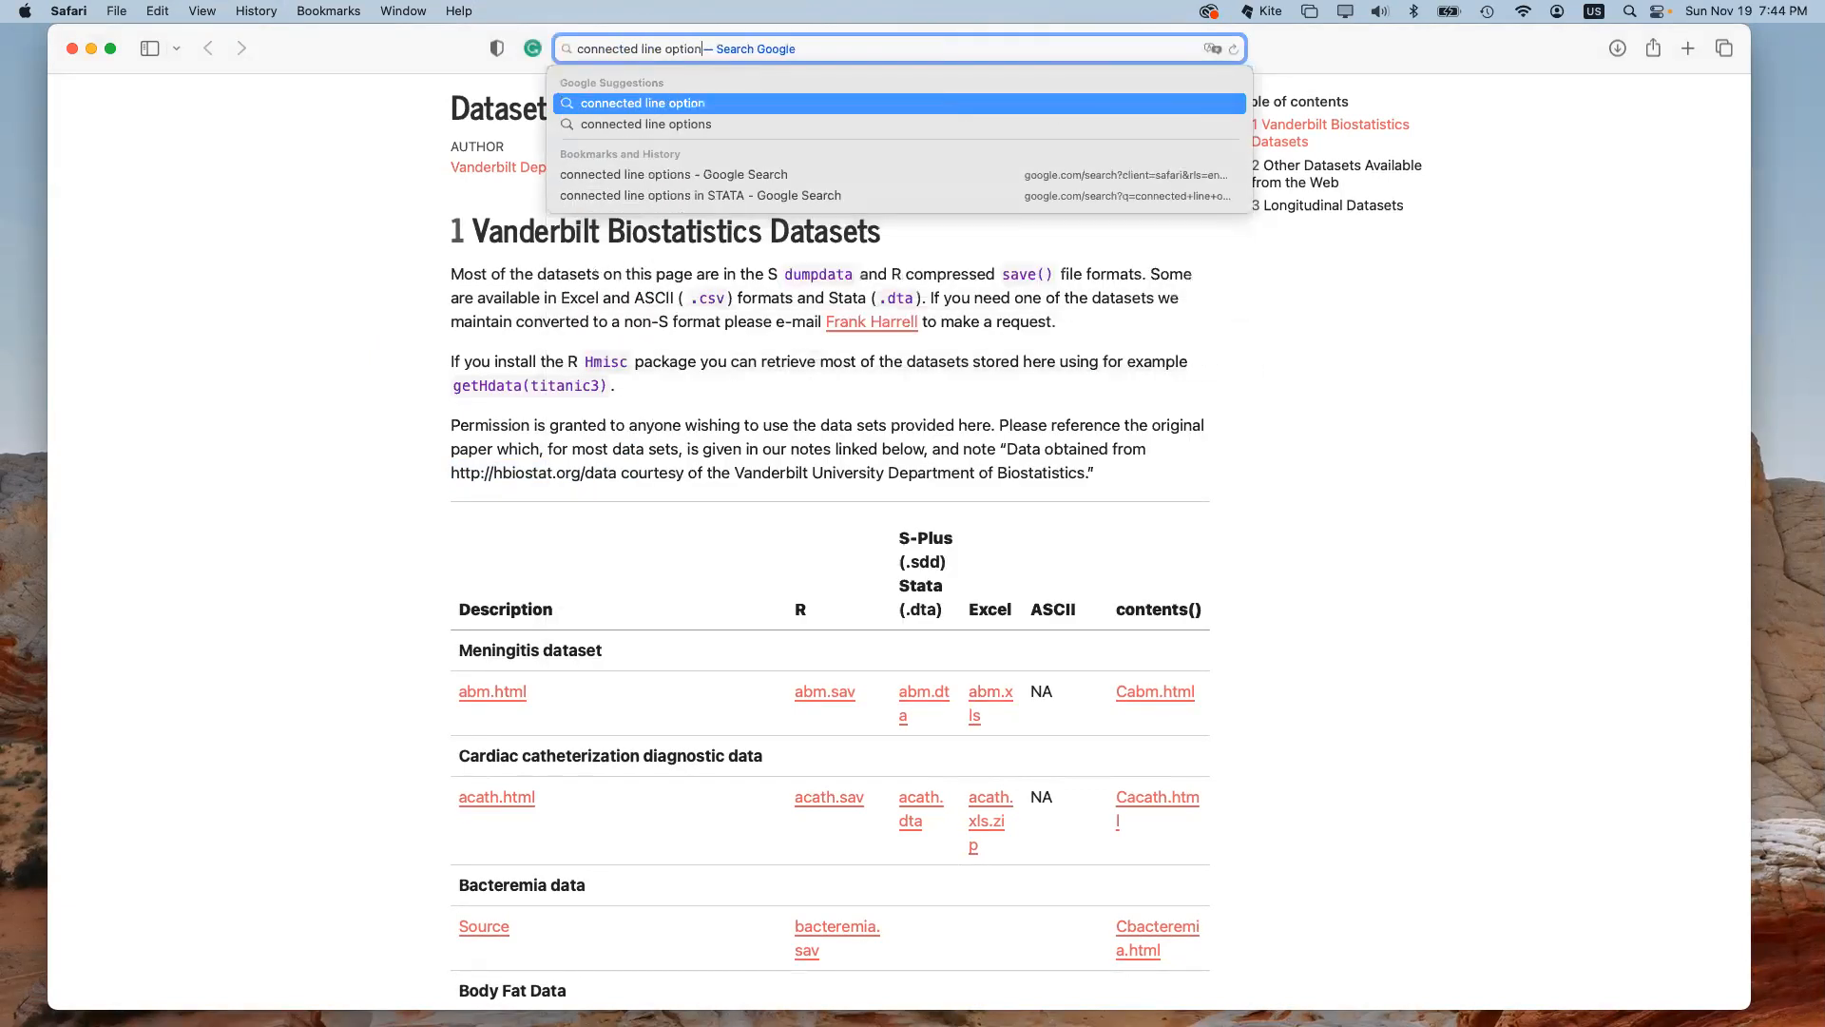
{"action": "type", "text": "s in STATA"}
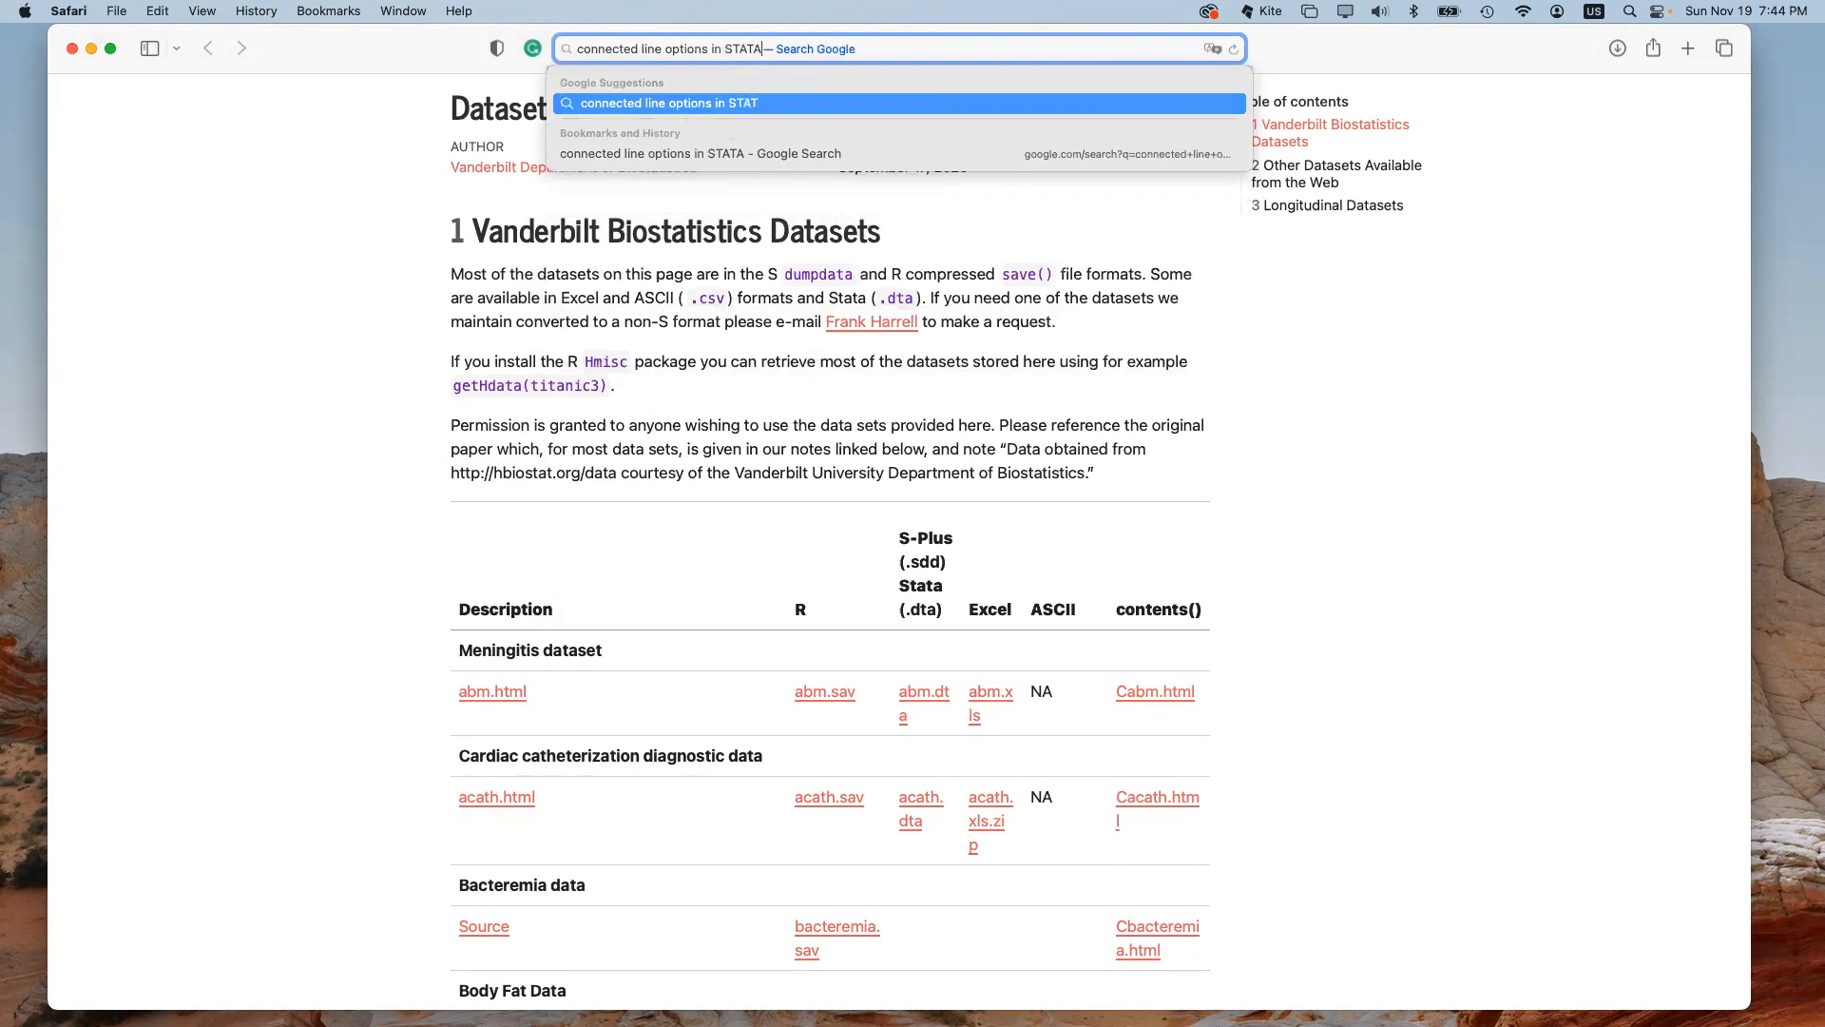
{"action": "key", "text": "Return"}
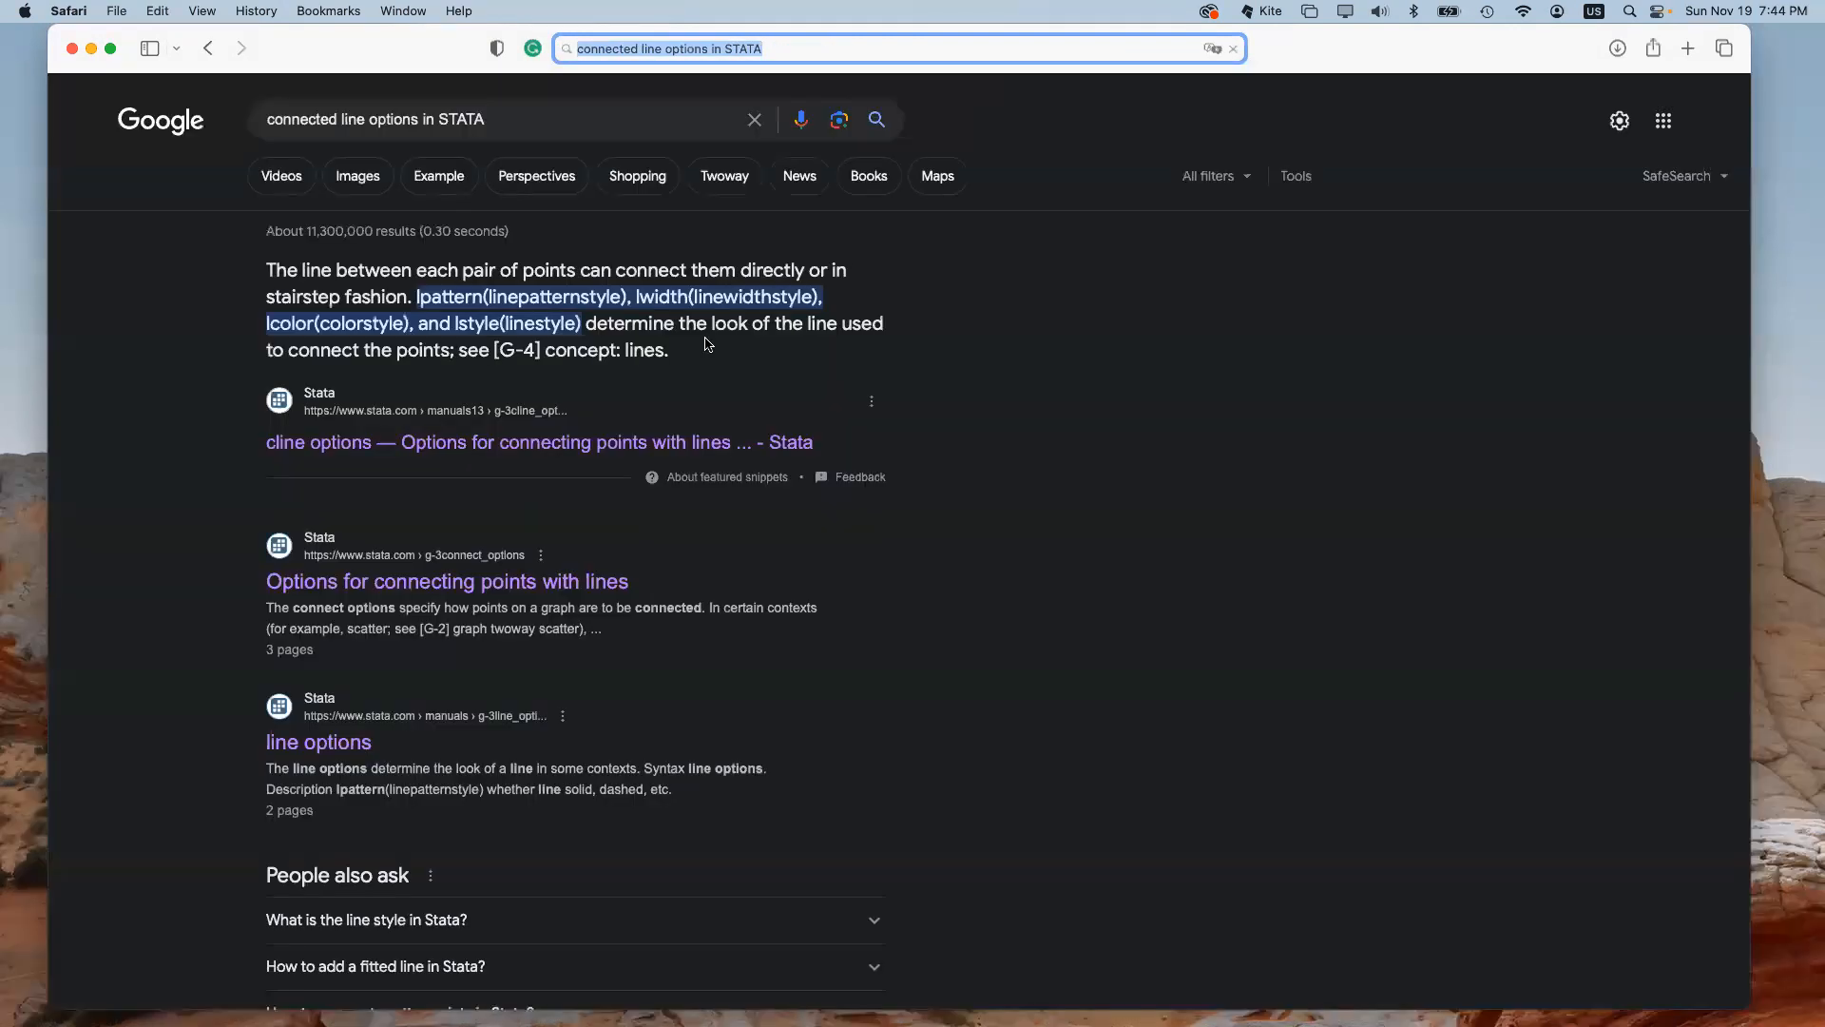
{"action": "left_click", "coordinate": [571, 440]}
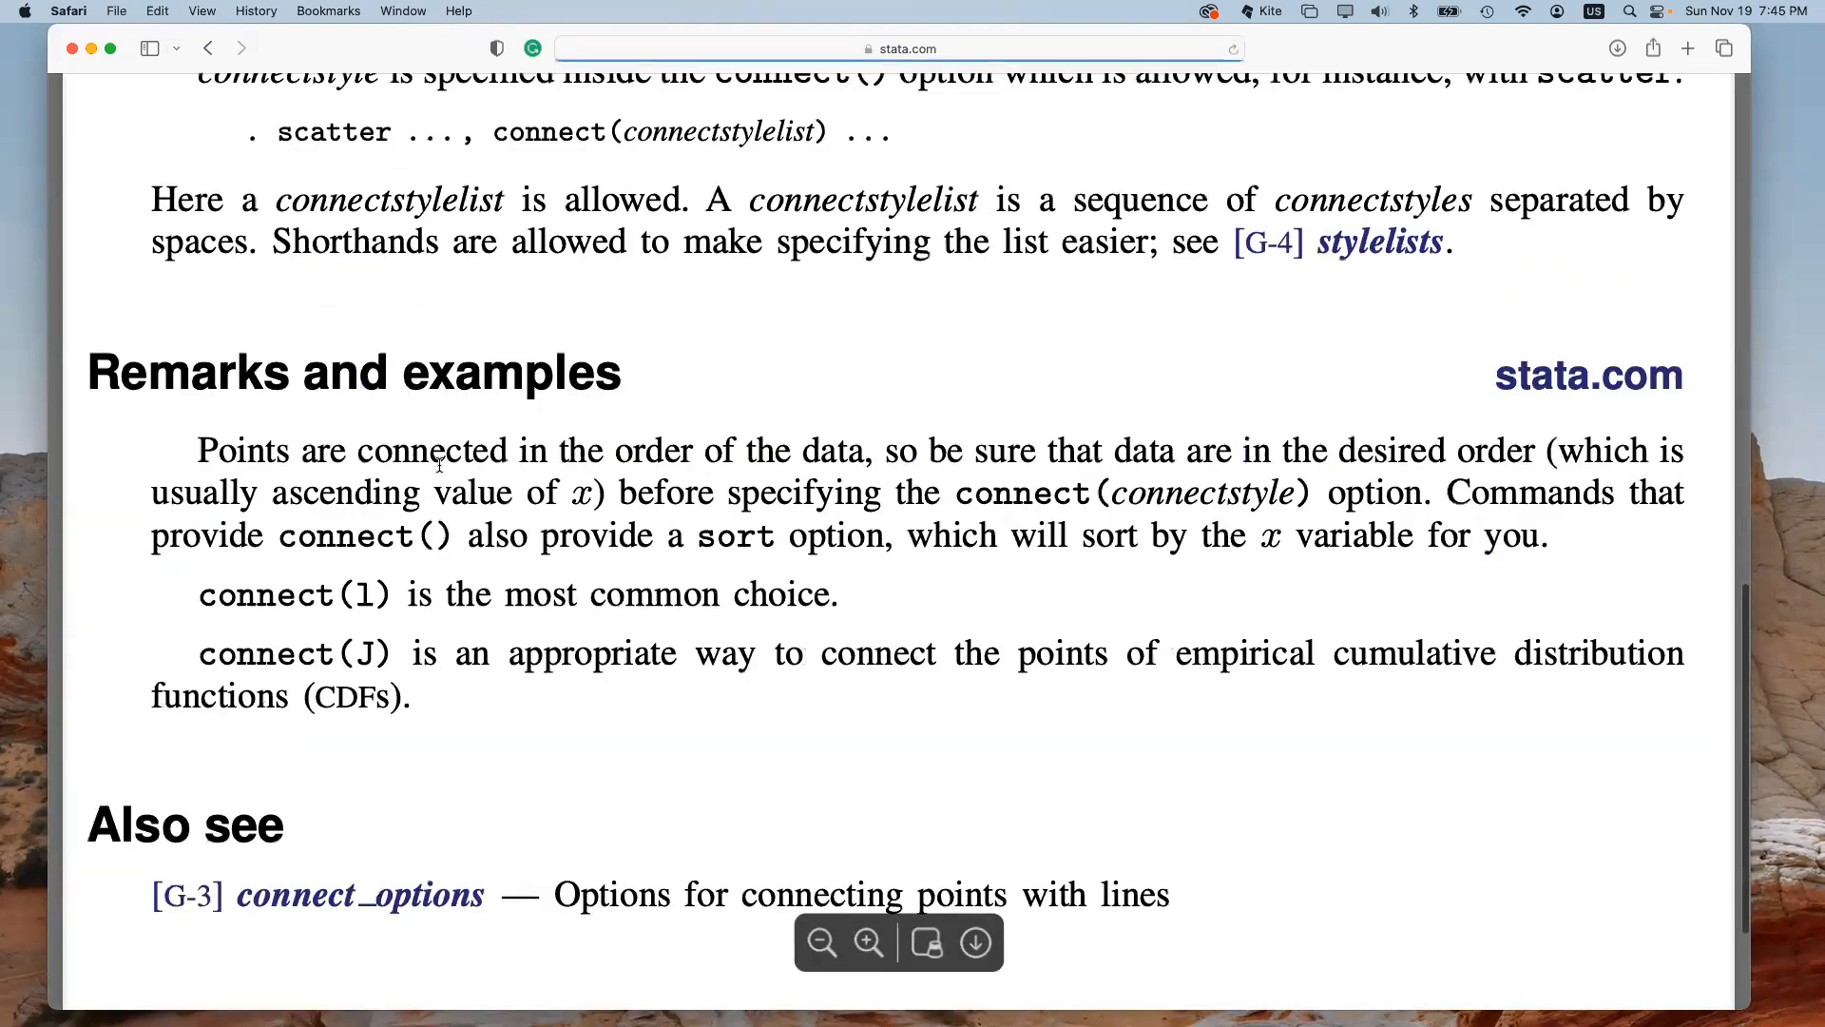
Step: Return to the cline_options manual page and open its linepatternstyle entry at the graph of line choices
{"action": "left_click", "coordinate": [214, 48]}
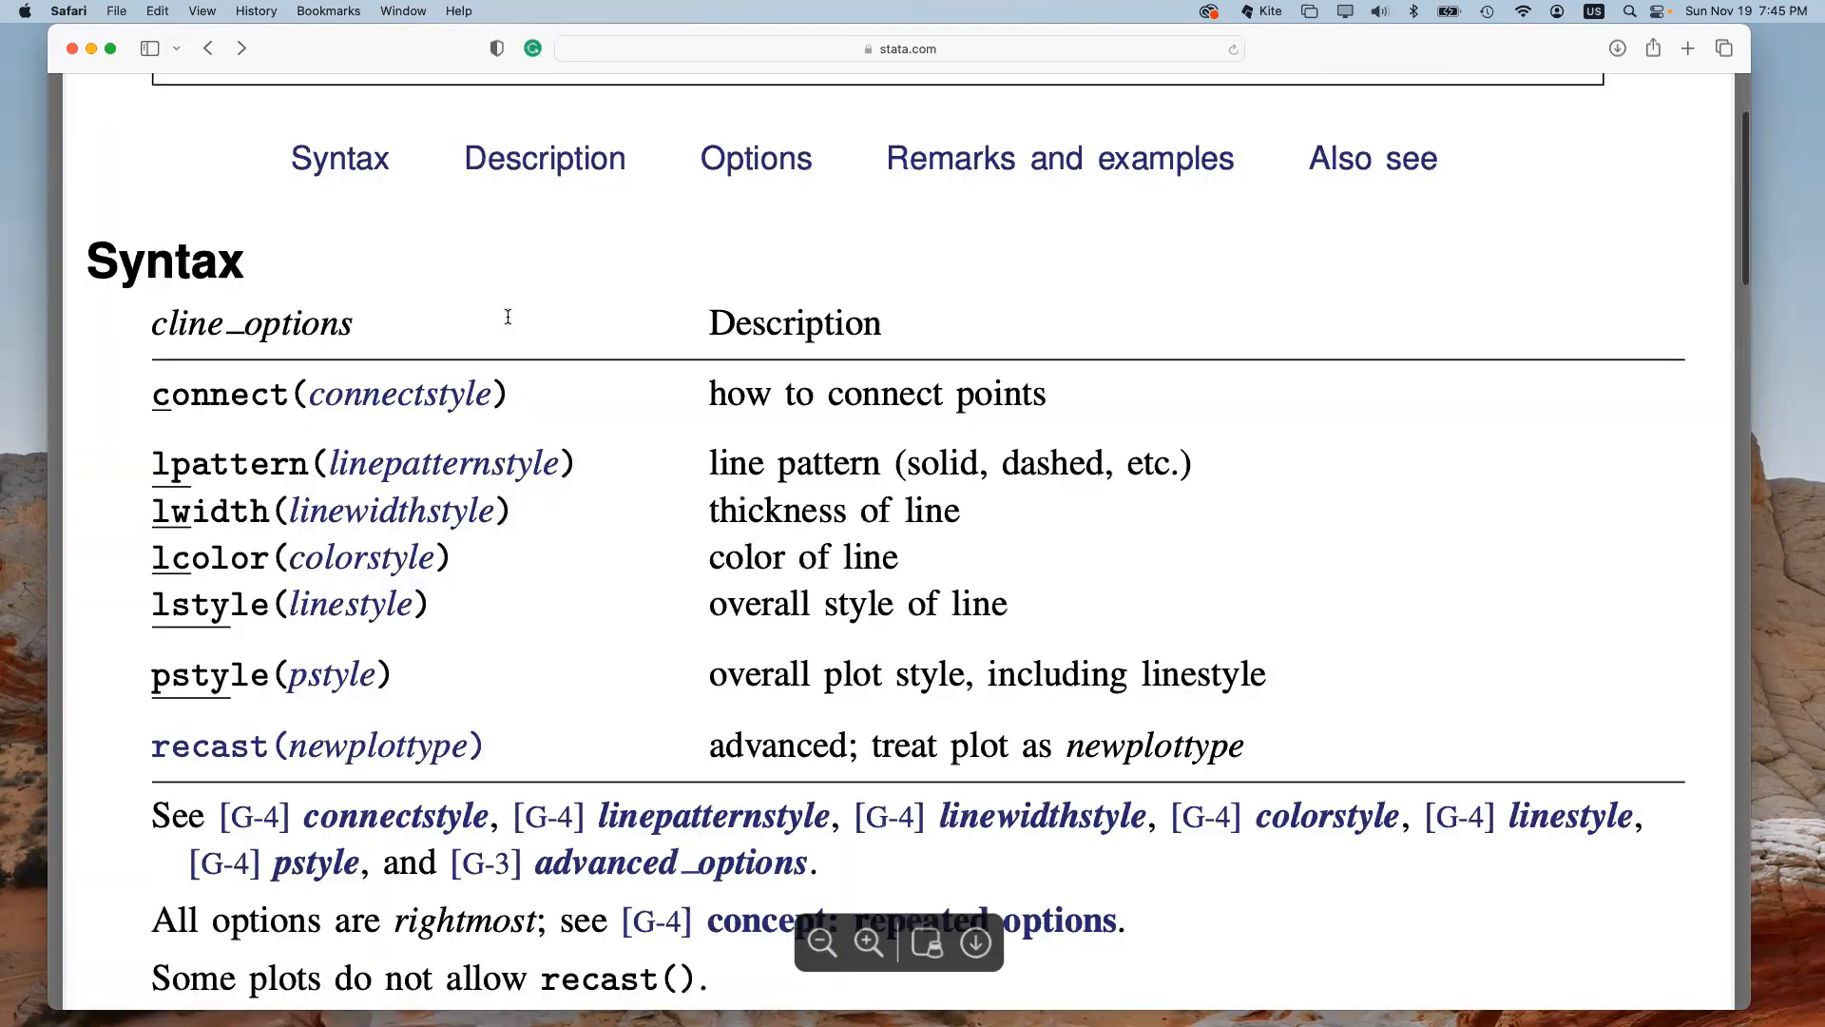
{"action": "scroll", "coordinate": [432, 330], "scroll_direction": "down", "scroll_amount": 2}
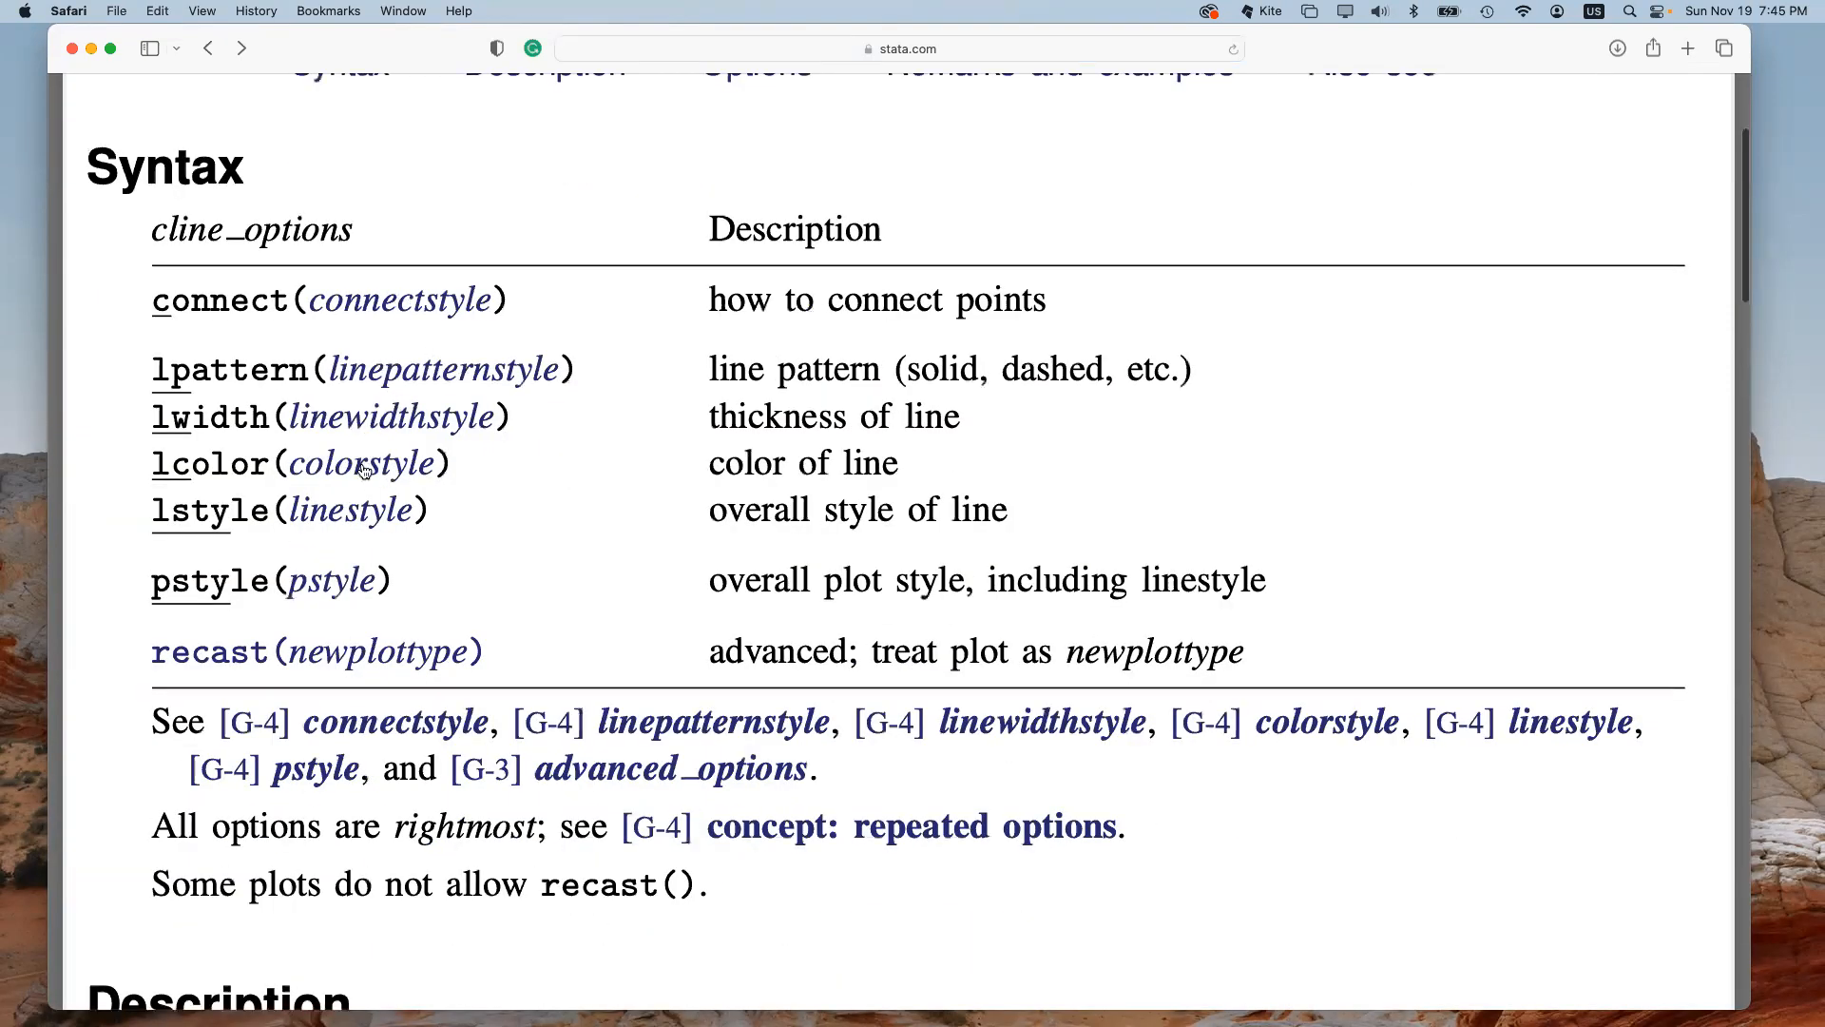
{"action": "left_click", "coordinate": [390, 373]}
{"action": "scroll", "coordinate": [438, 365], "scroll_direction": "down", "scroll_amount": 15}
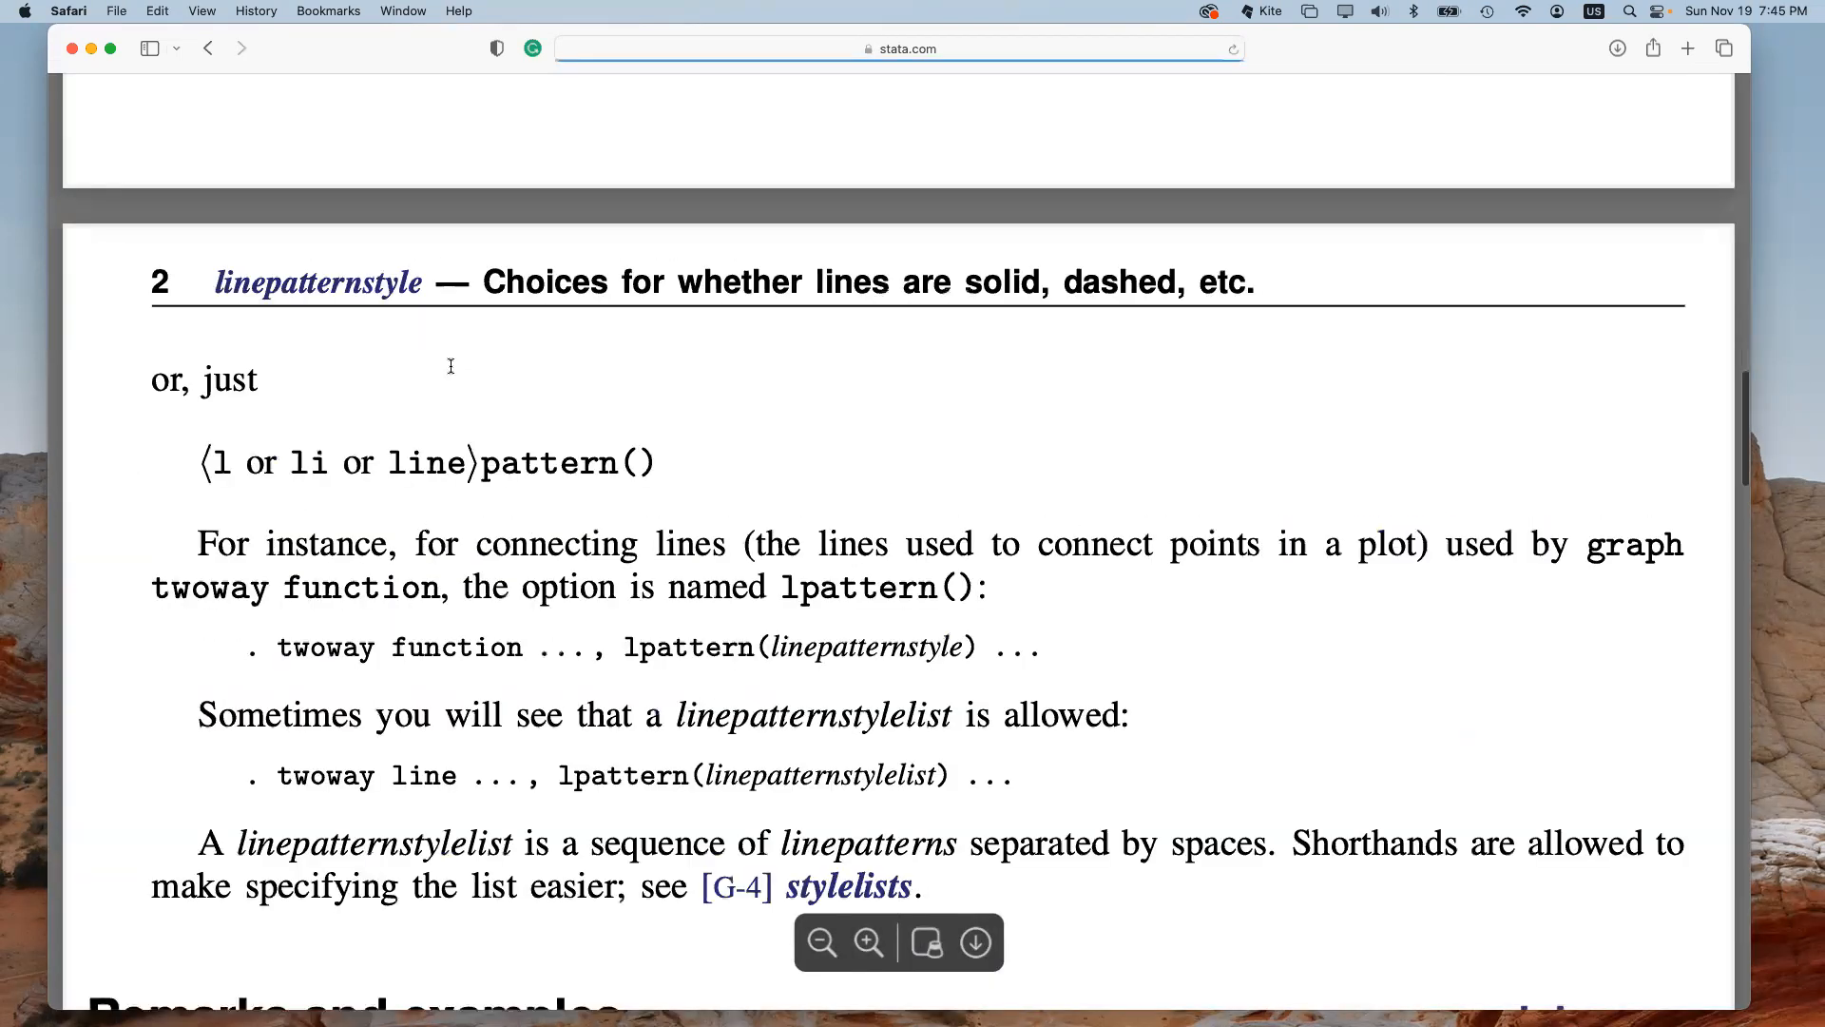
{"action": "scroll", "coordinate": [380, 337], "scroll_direction": "down", "scroll_amount": 10}
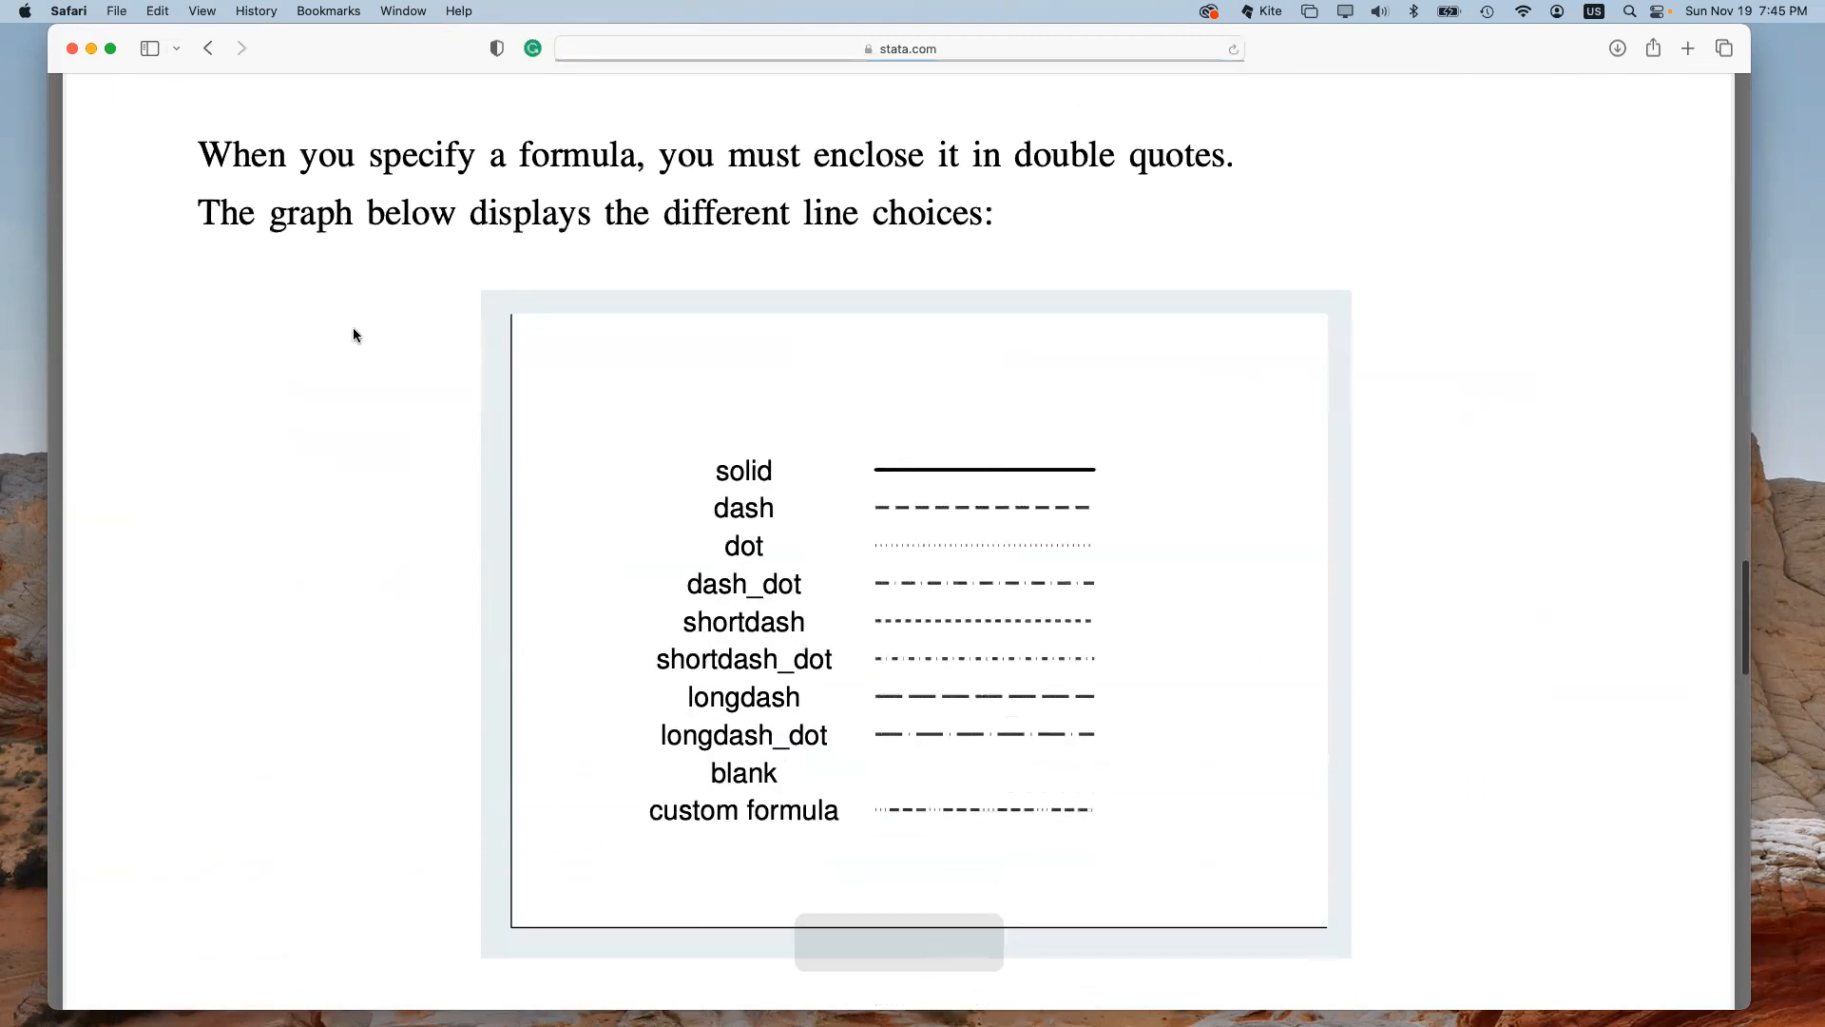
Step: Examine the listed line patterns from solid to custom formula, and put the browser away to return to Stata's do-file
{"action": "double_click", "coordinate": [761, 479]}
{"action": "left_click_drag", "start_coordinate": [760, 478], "coordinate": [841, 732]}
{"action": "left_click", "coordinate": [705, 620]}
{"action": "left_click_drag", "start_coordinate": [684, 661], "coordinate": [801, 810]}
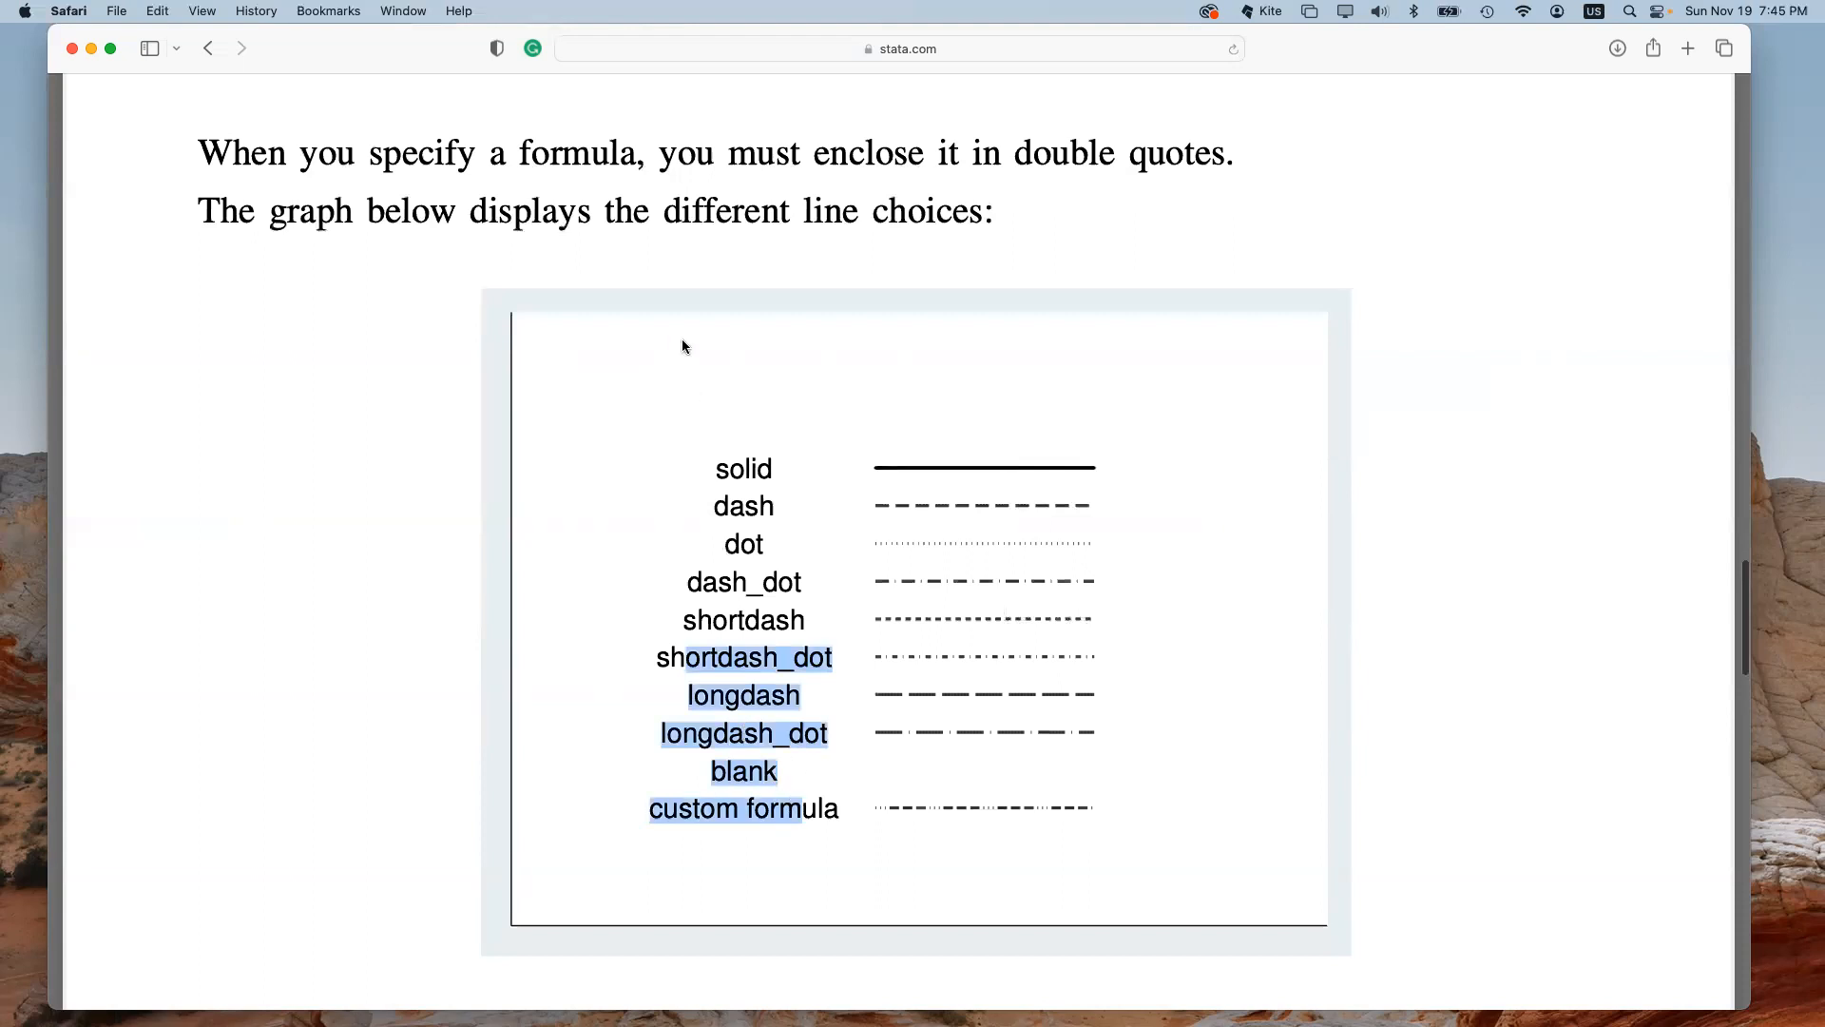
{"action": "left_click", "coordinate": [92, 49]}
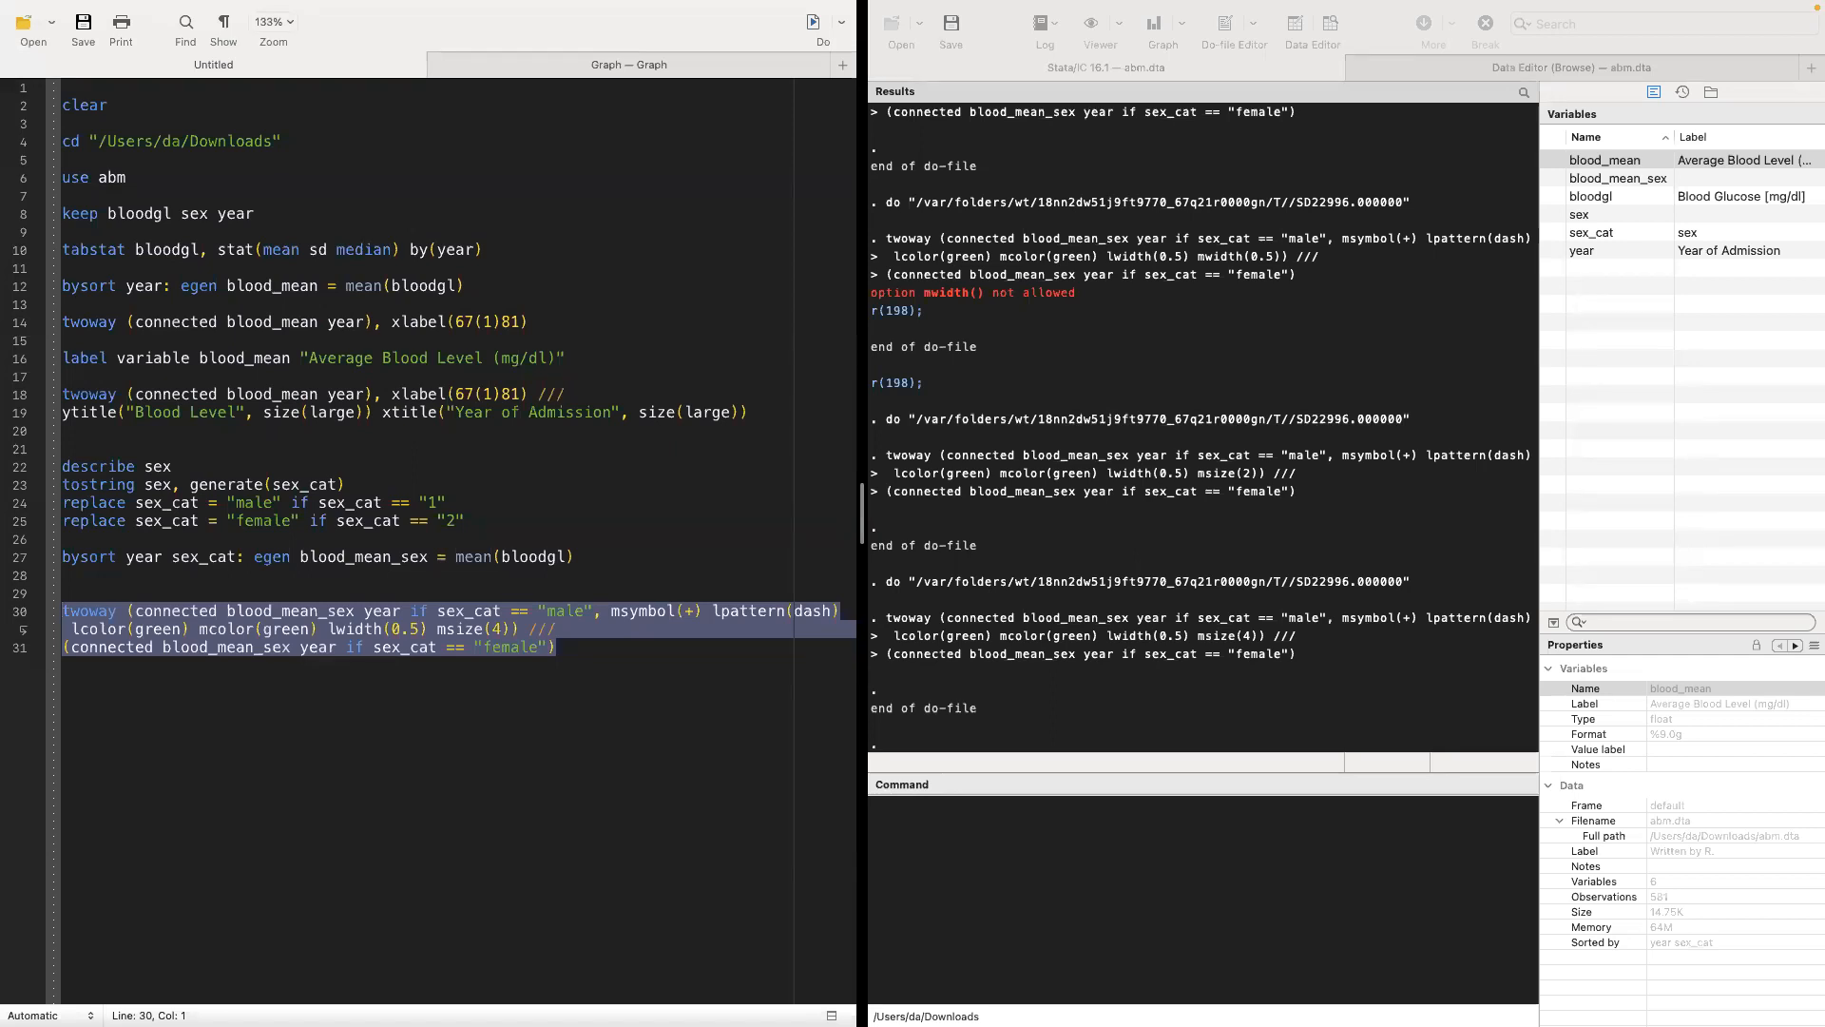
{"action": "left_click", "coordinate": [513, 687]}
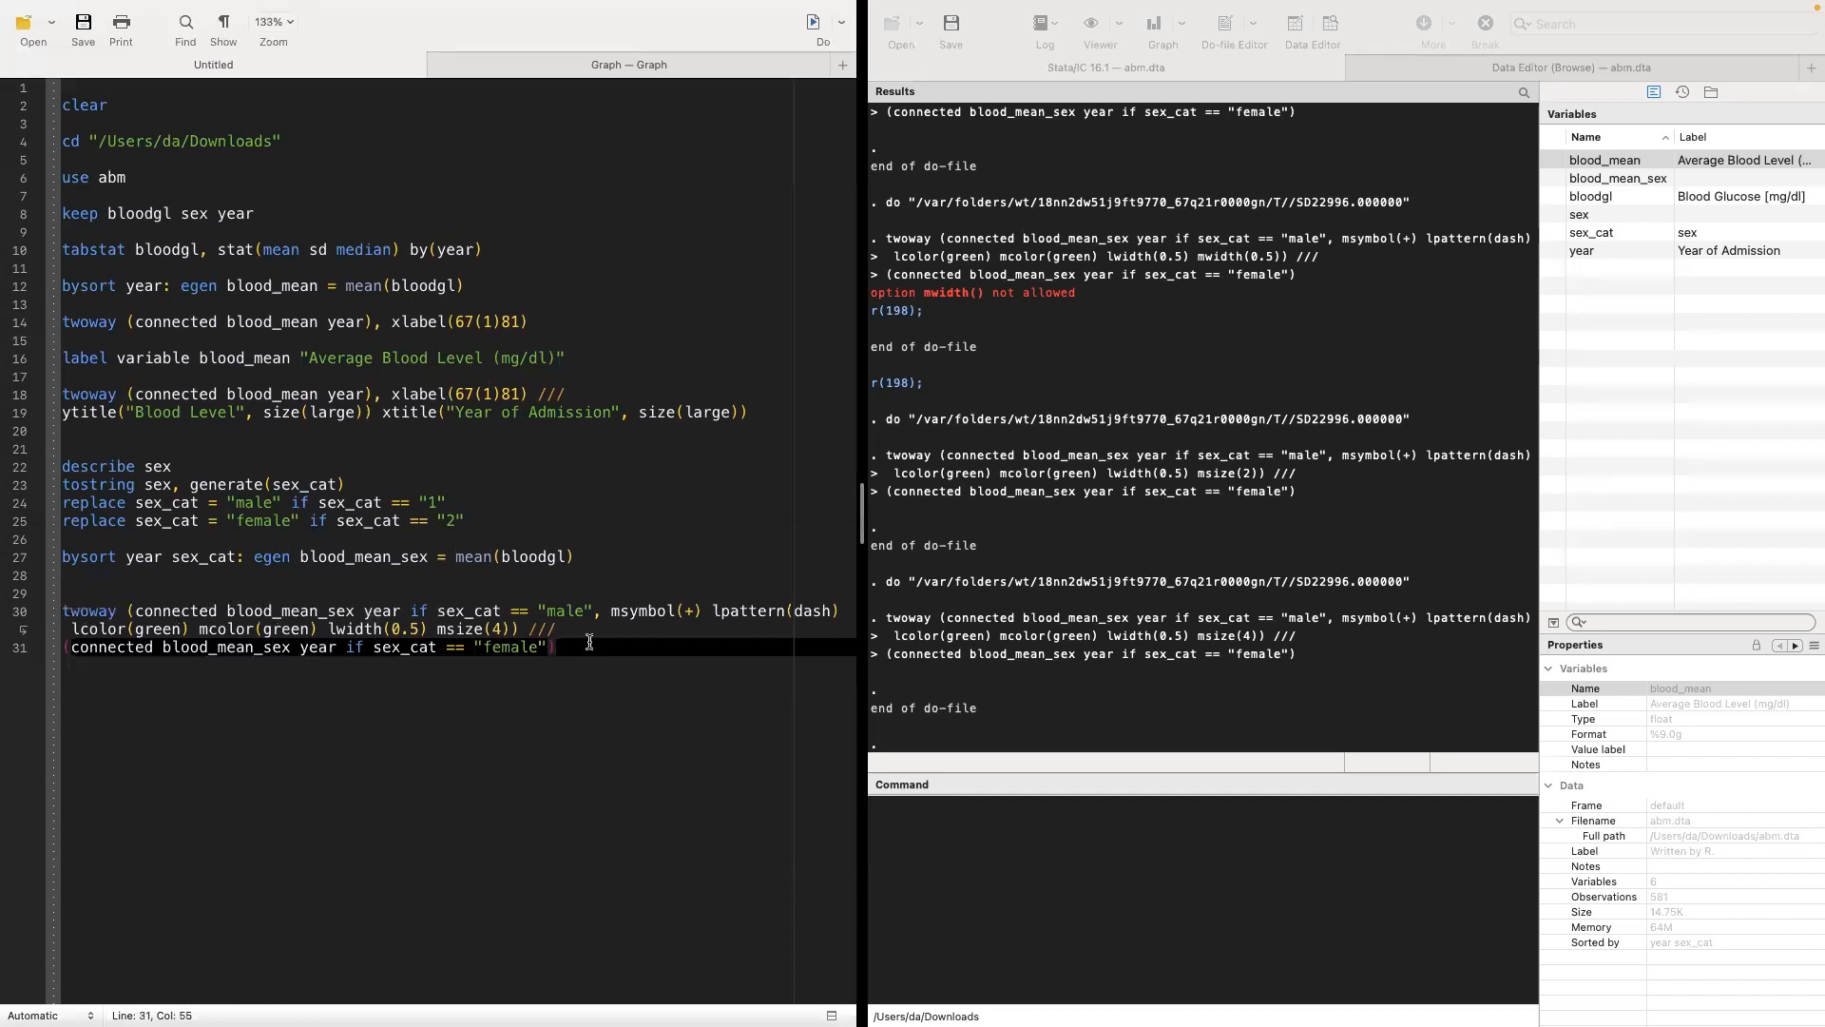
{"action": "left_click_drag", "start_coordinate": [581, 650], "coordinate": [47, 654]}
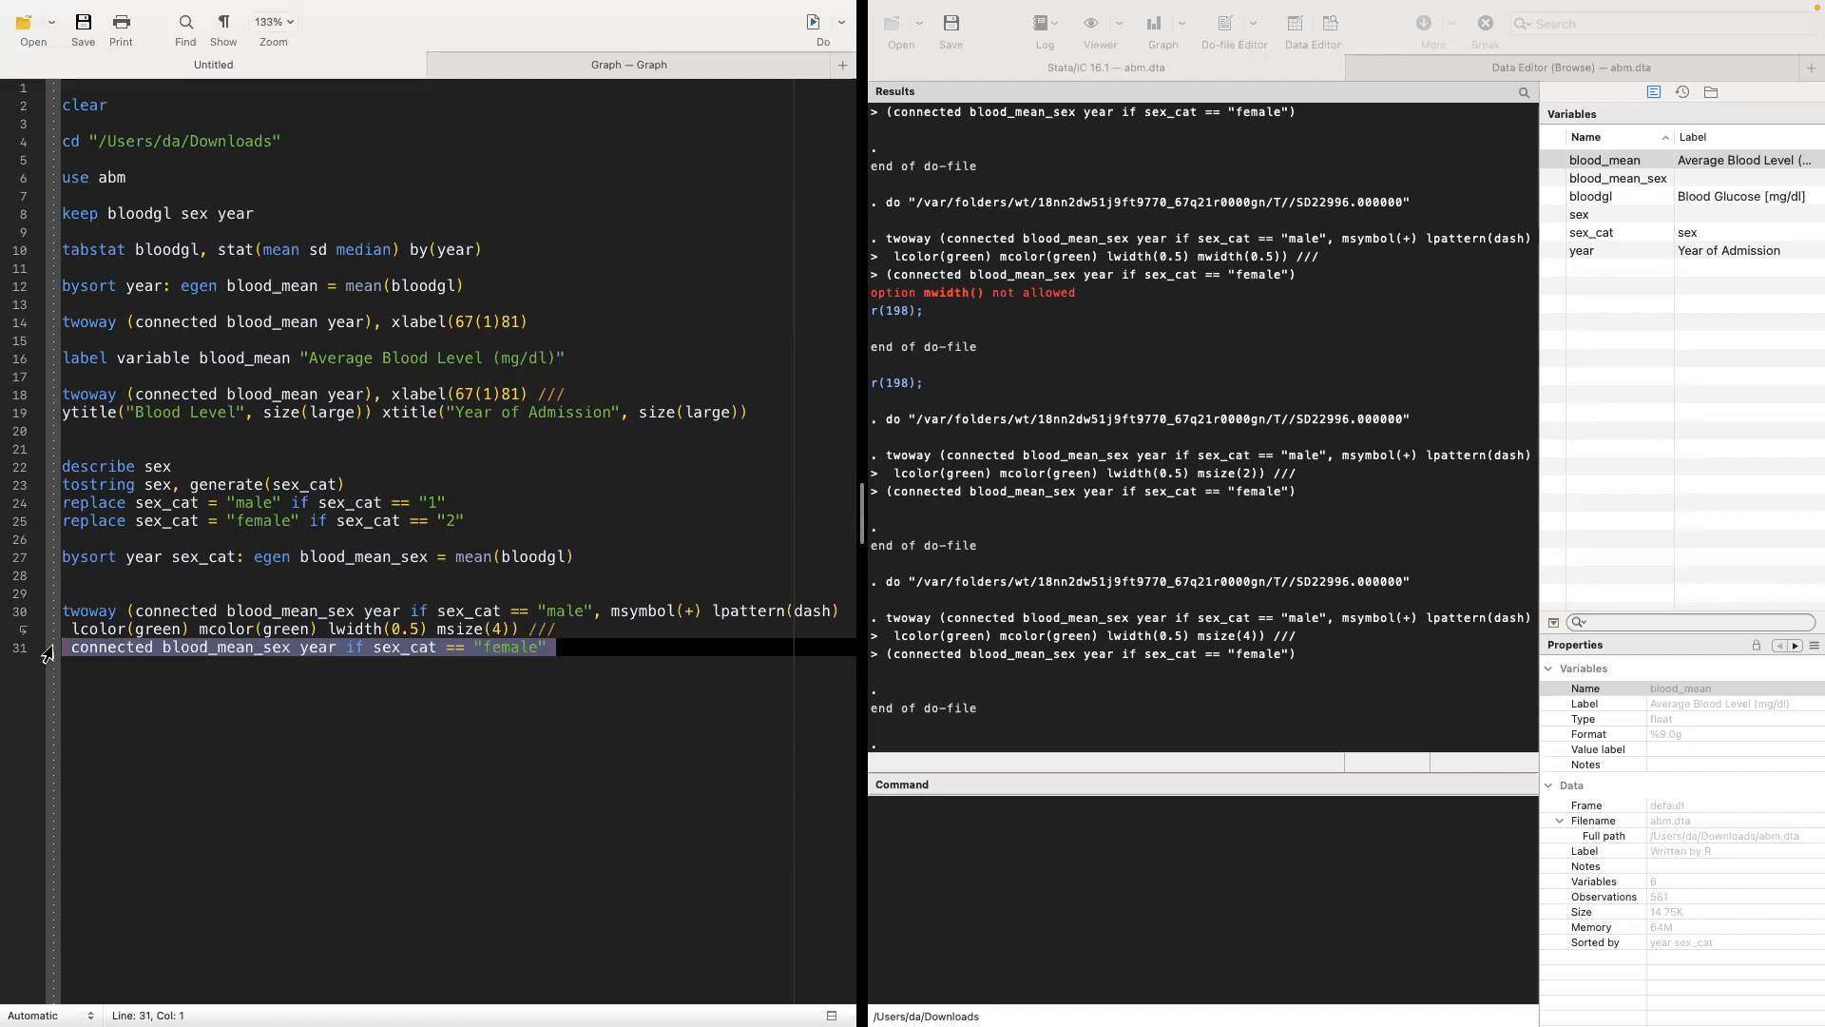
{"action": "left_click", "coordinate": [517, 629]}
{"action": "mouse_move", "coordinate": [561, 648]}
{"action": "left_mouse_down"}
{"action": "mouse_move", "coordinate": [51, 647]}
{"action": "mouse_move", "coordinate": [545, 649]}
{"action": "left_mouse_up"}
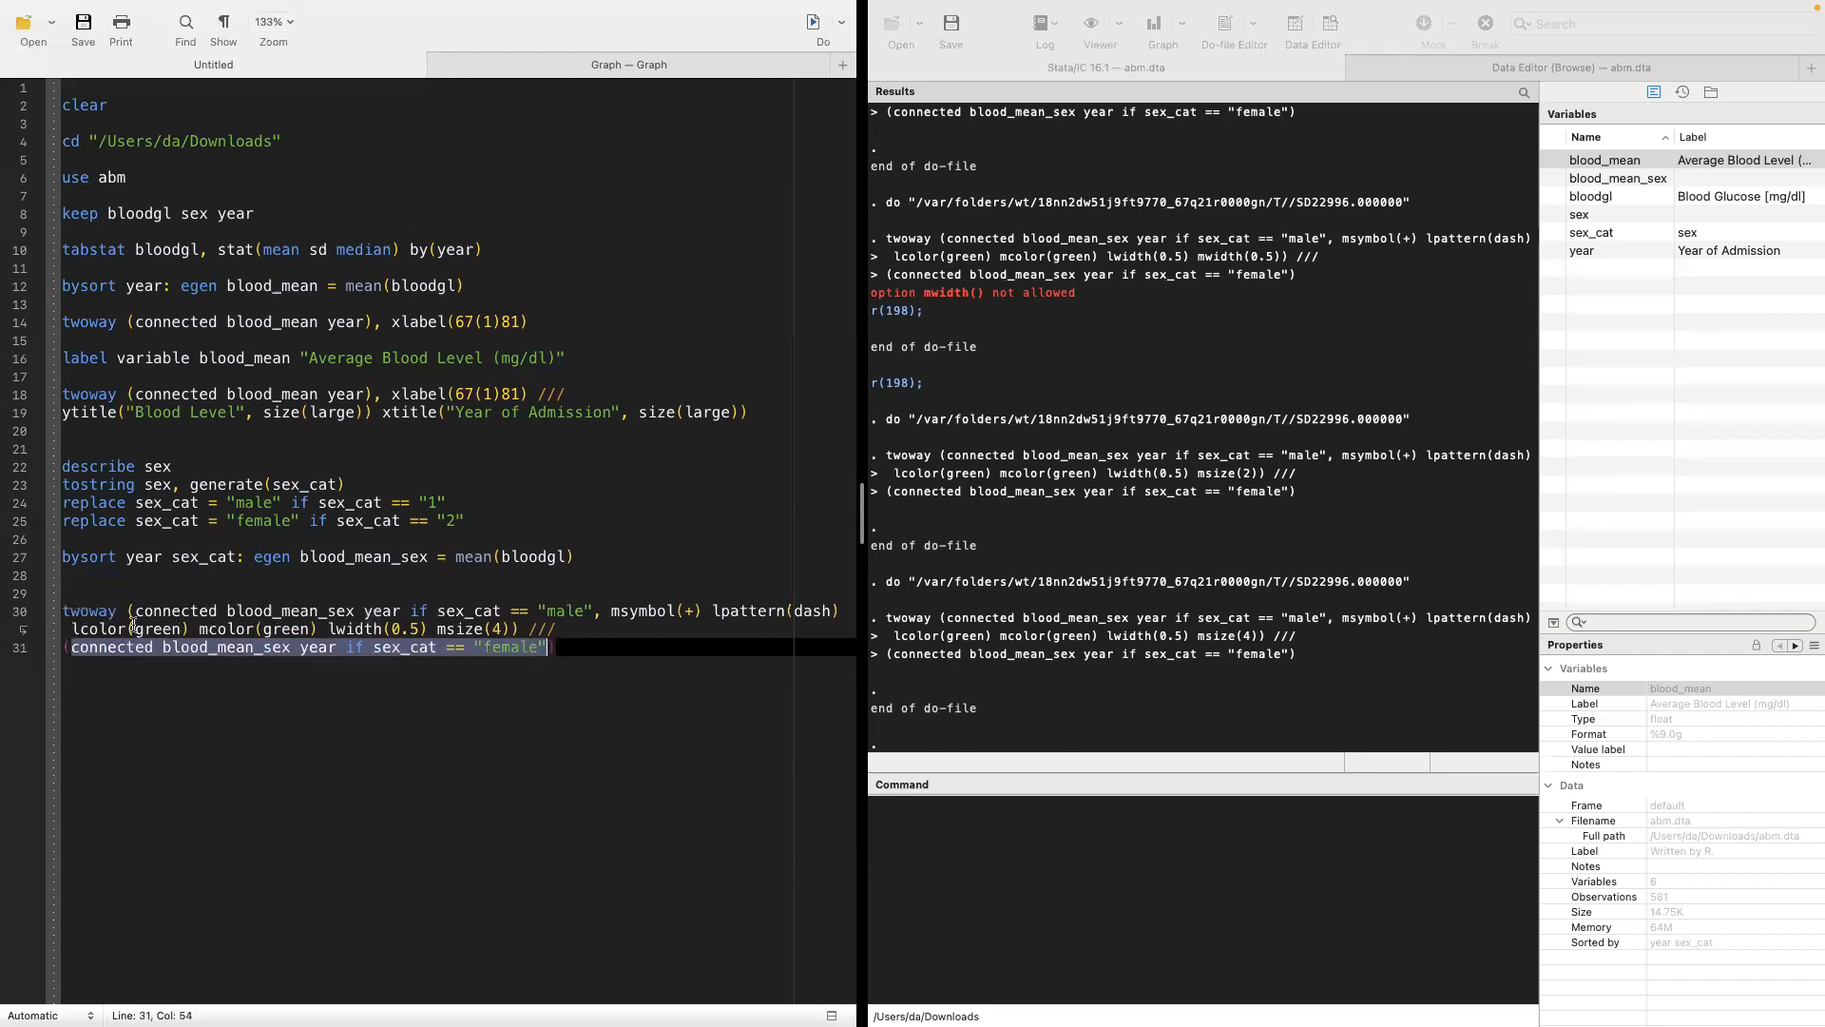
{"action": "left_click", "coordinate": [369, 651]}
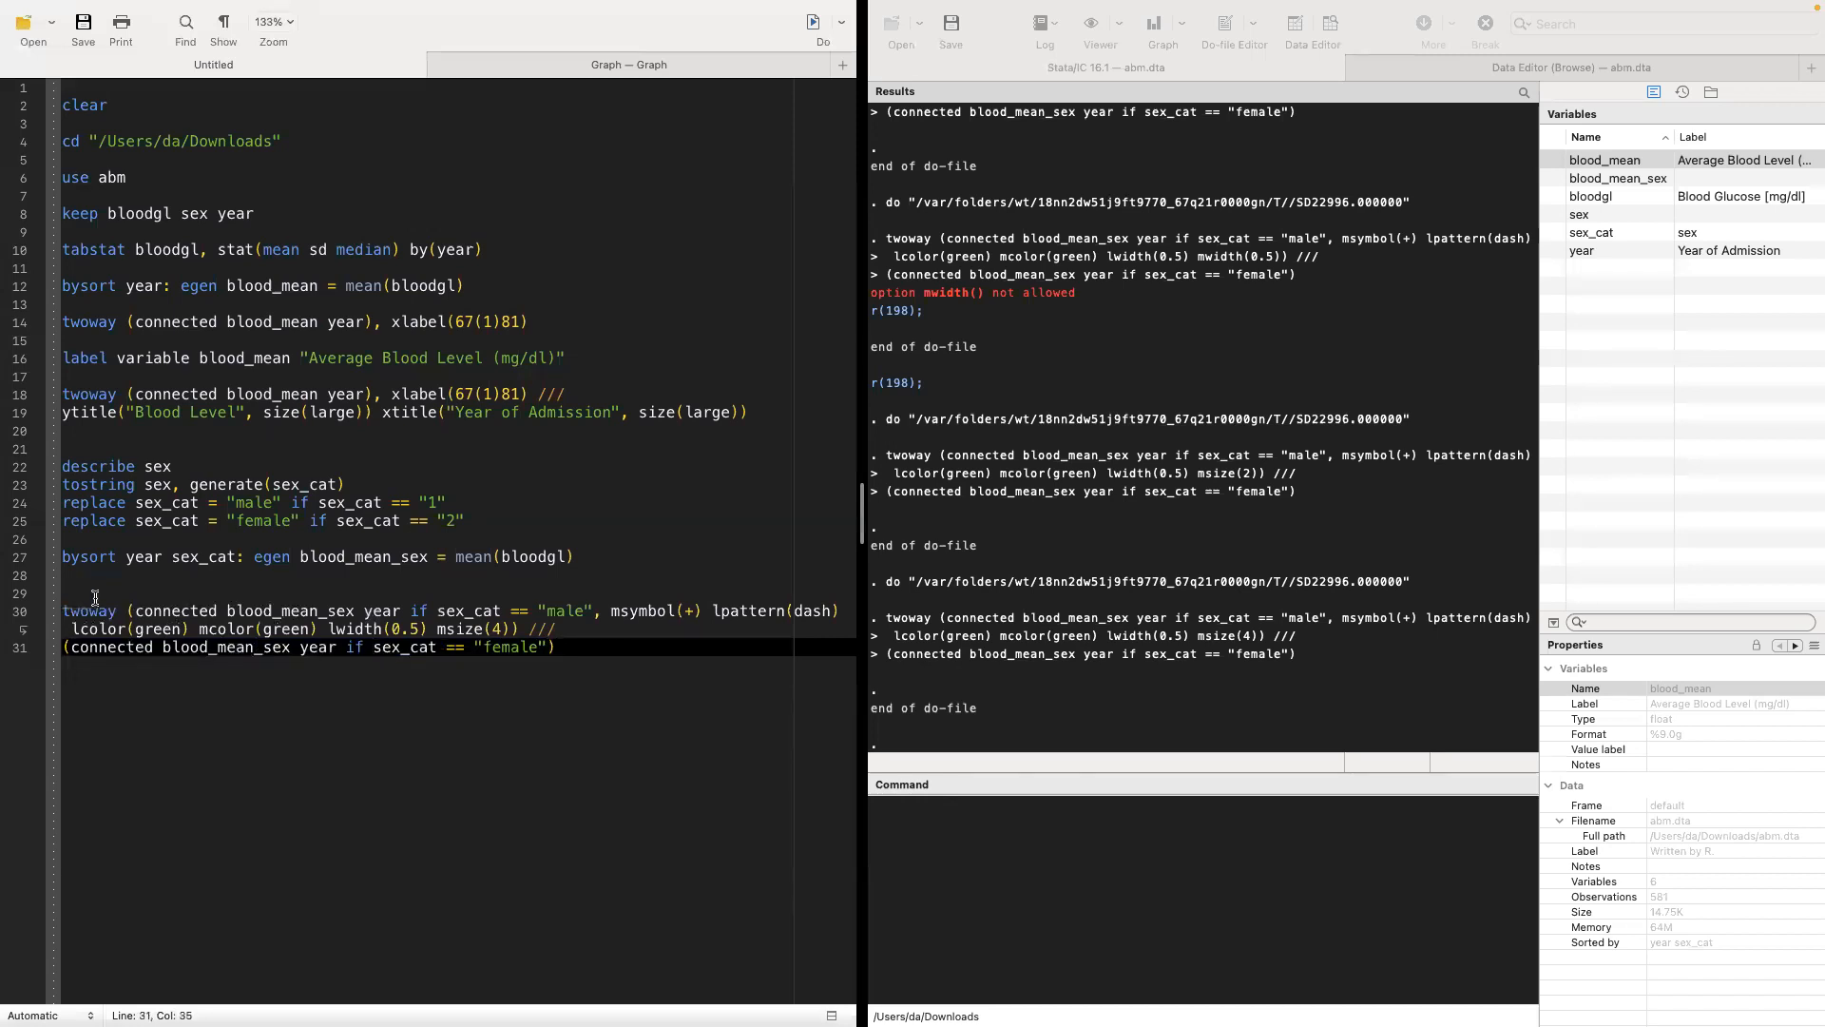
{"action": "left_click_drag", "start_coordinate": [120, 612], "coordinate": [517, 627]}
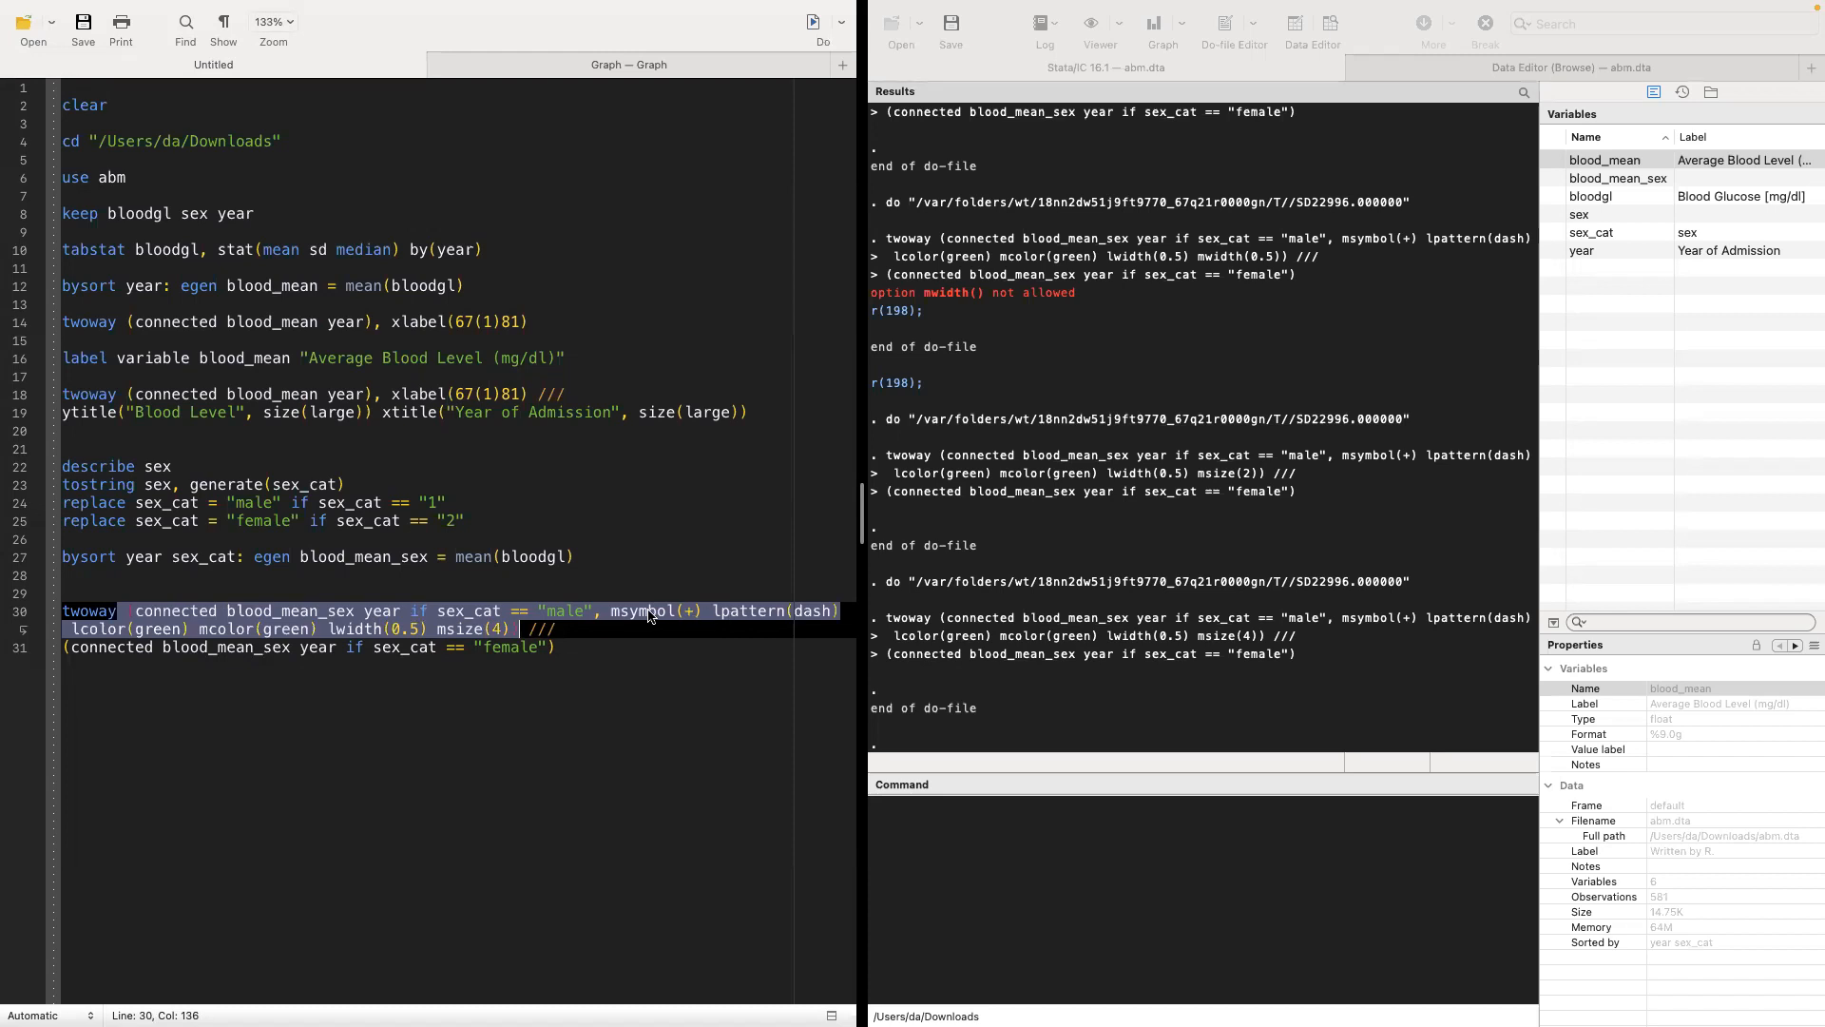
Step: Add a comma and the earlier xlabel(67(1)81) option after the female plot, redraw the graph and return to the do-file
{"action": "left_click", "coordinate": [567, 647]}
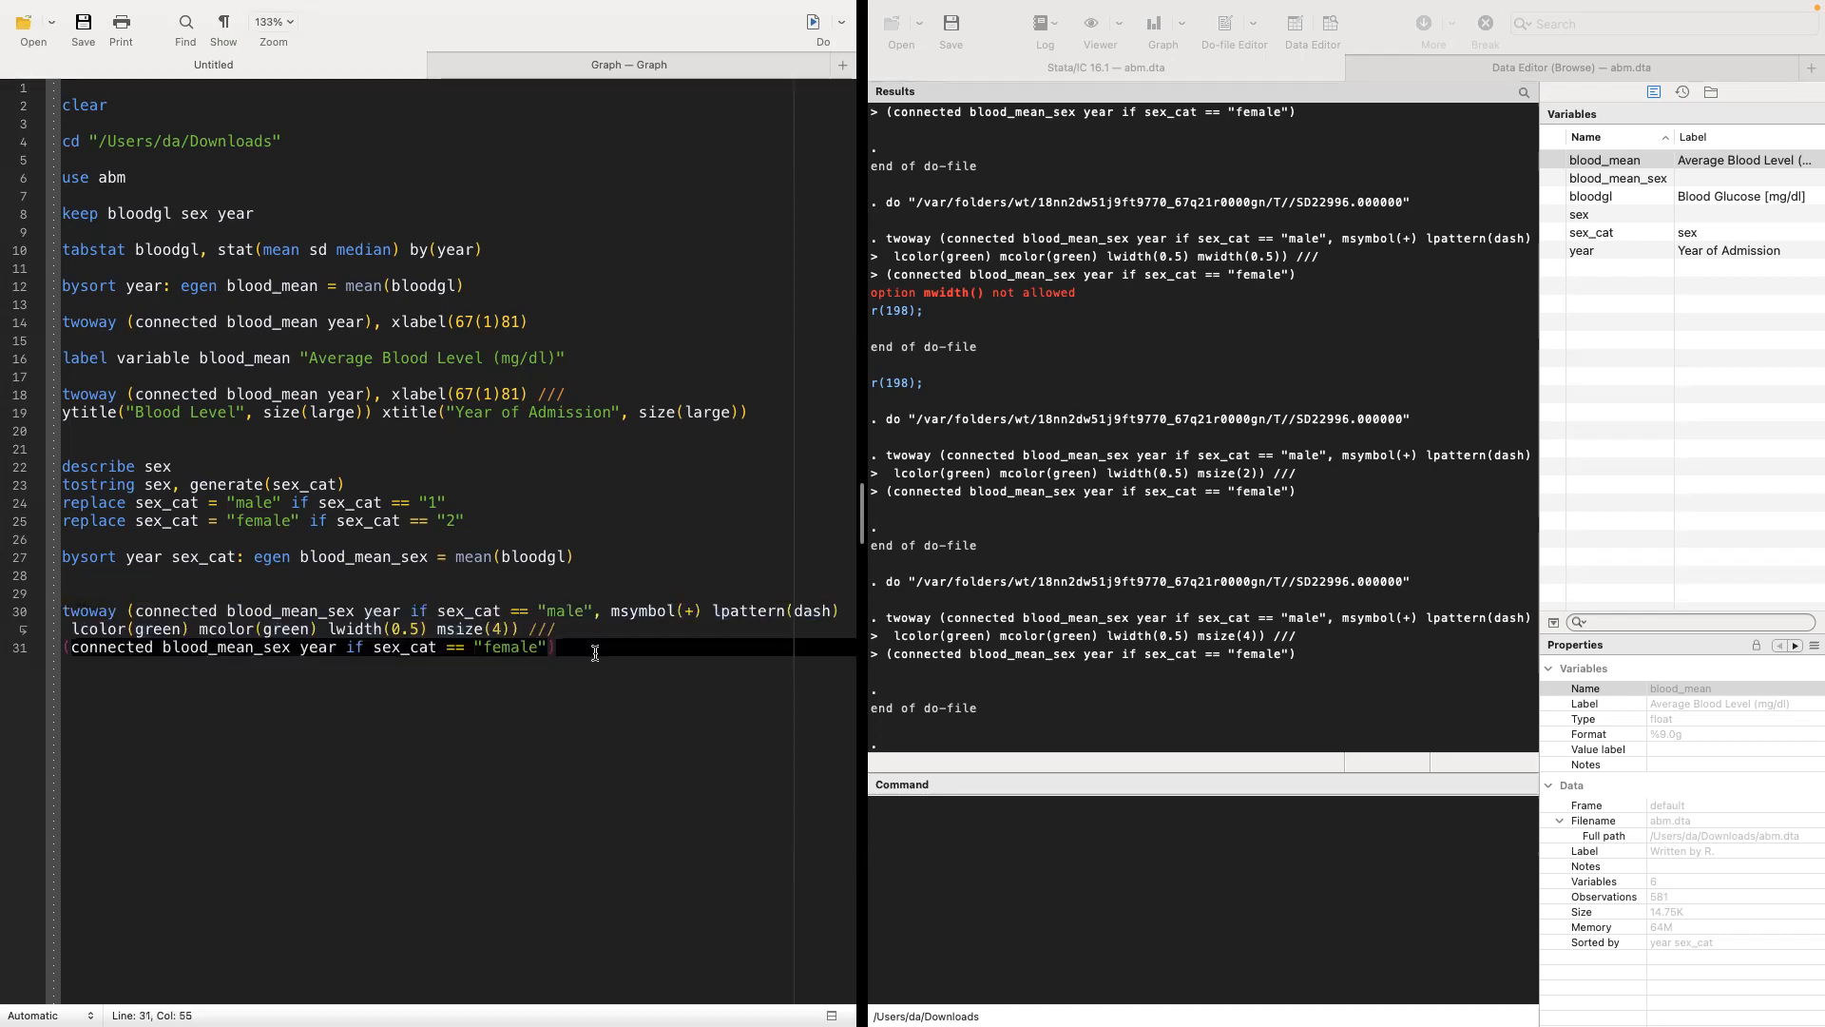
{"action": "type", "text": ","}
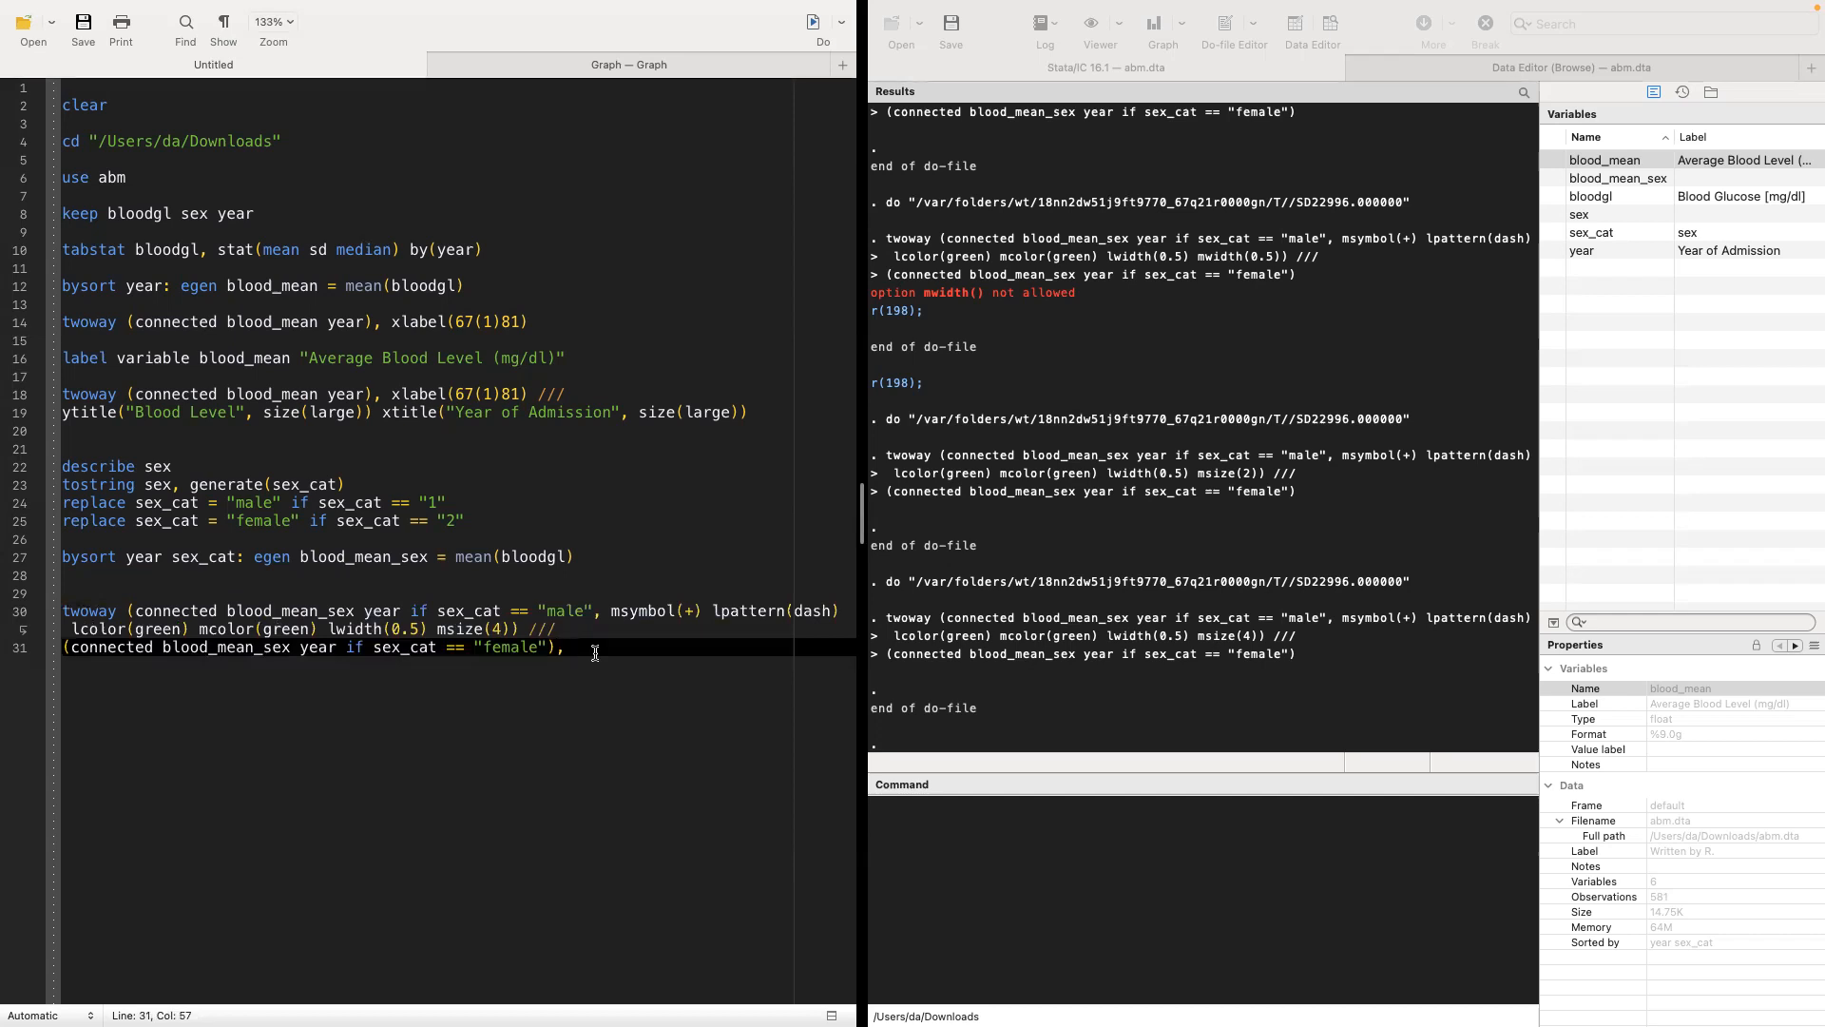
{"action": "left_click_drag", "start_coordinate": [391, 322], "coordinate": [576, 324]}
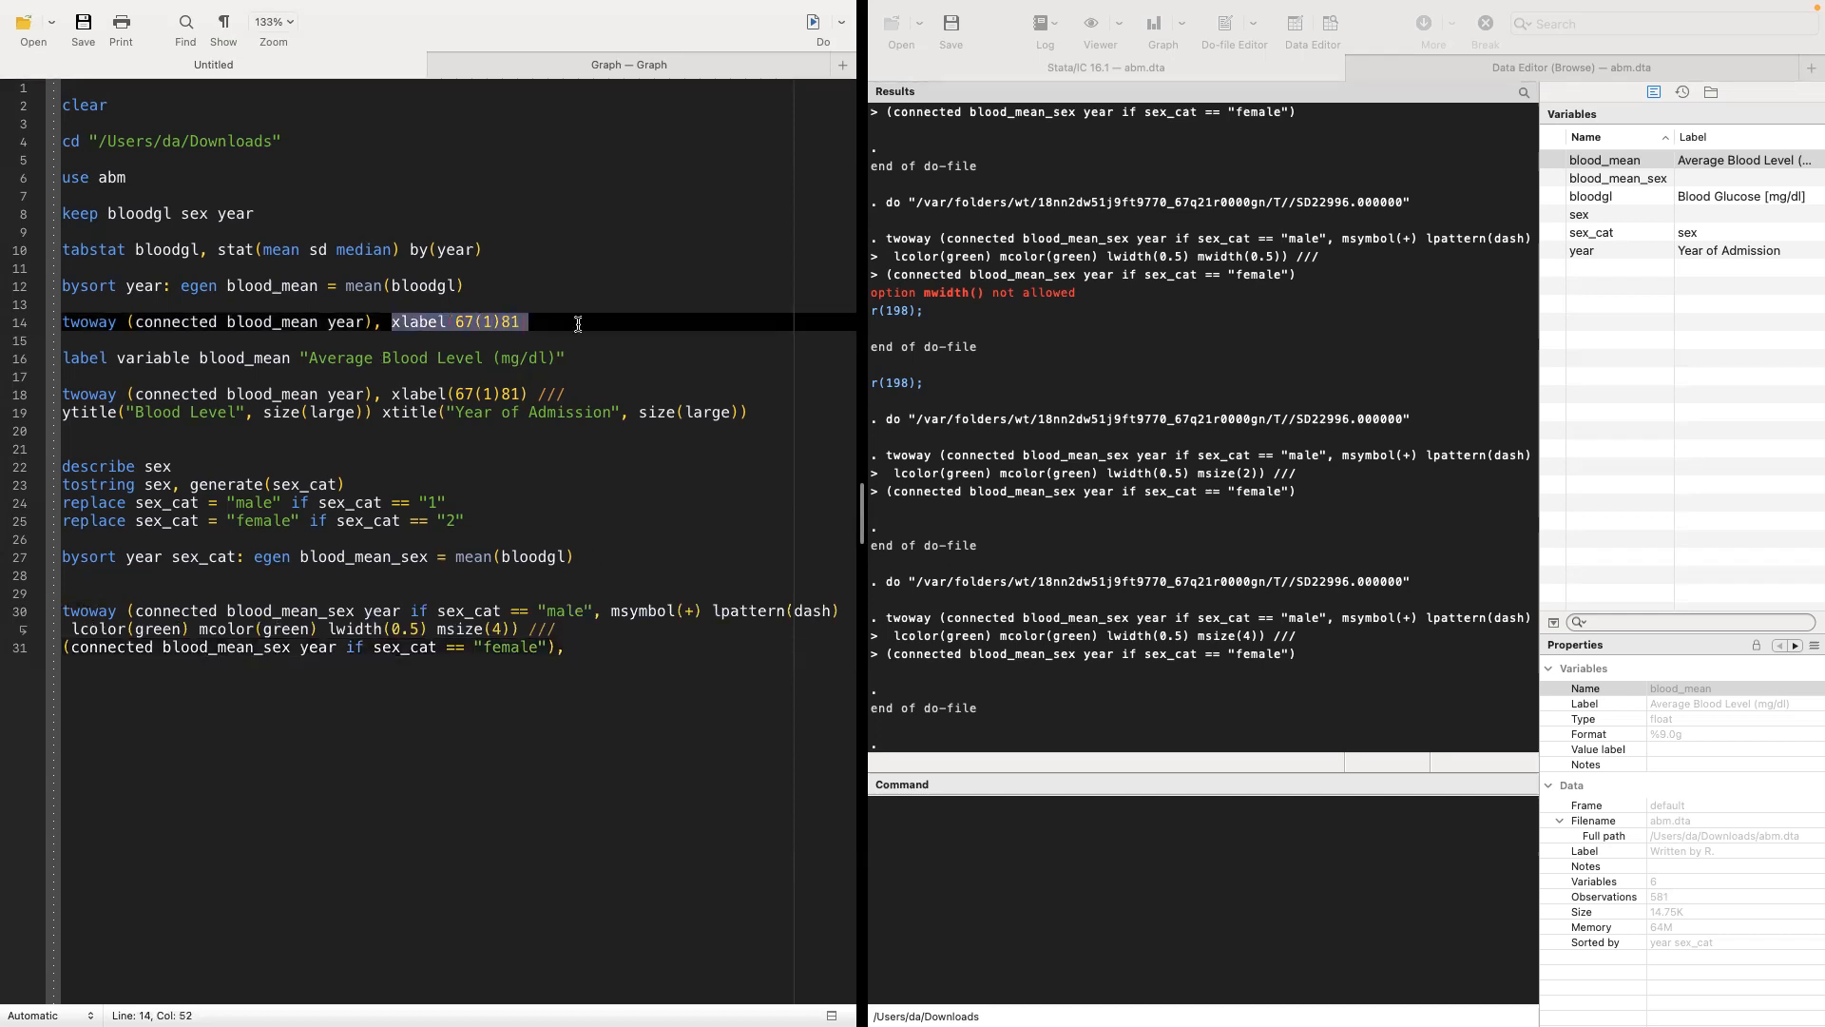
{"action": "key", "text": "super+c"}
{"action": "left_click", "coordinate": [580, 640]}
{"action": "key", "text": "super+v"}
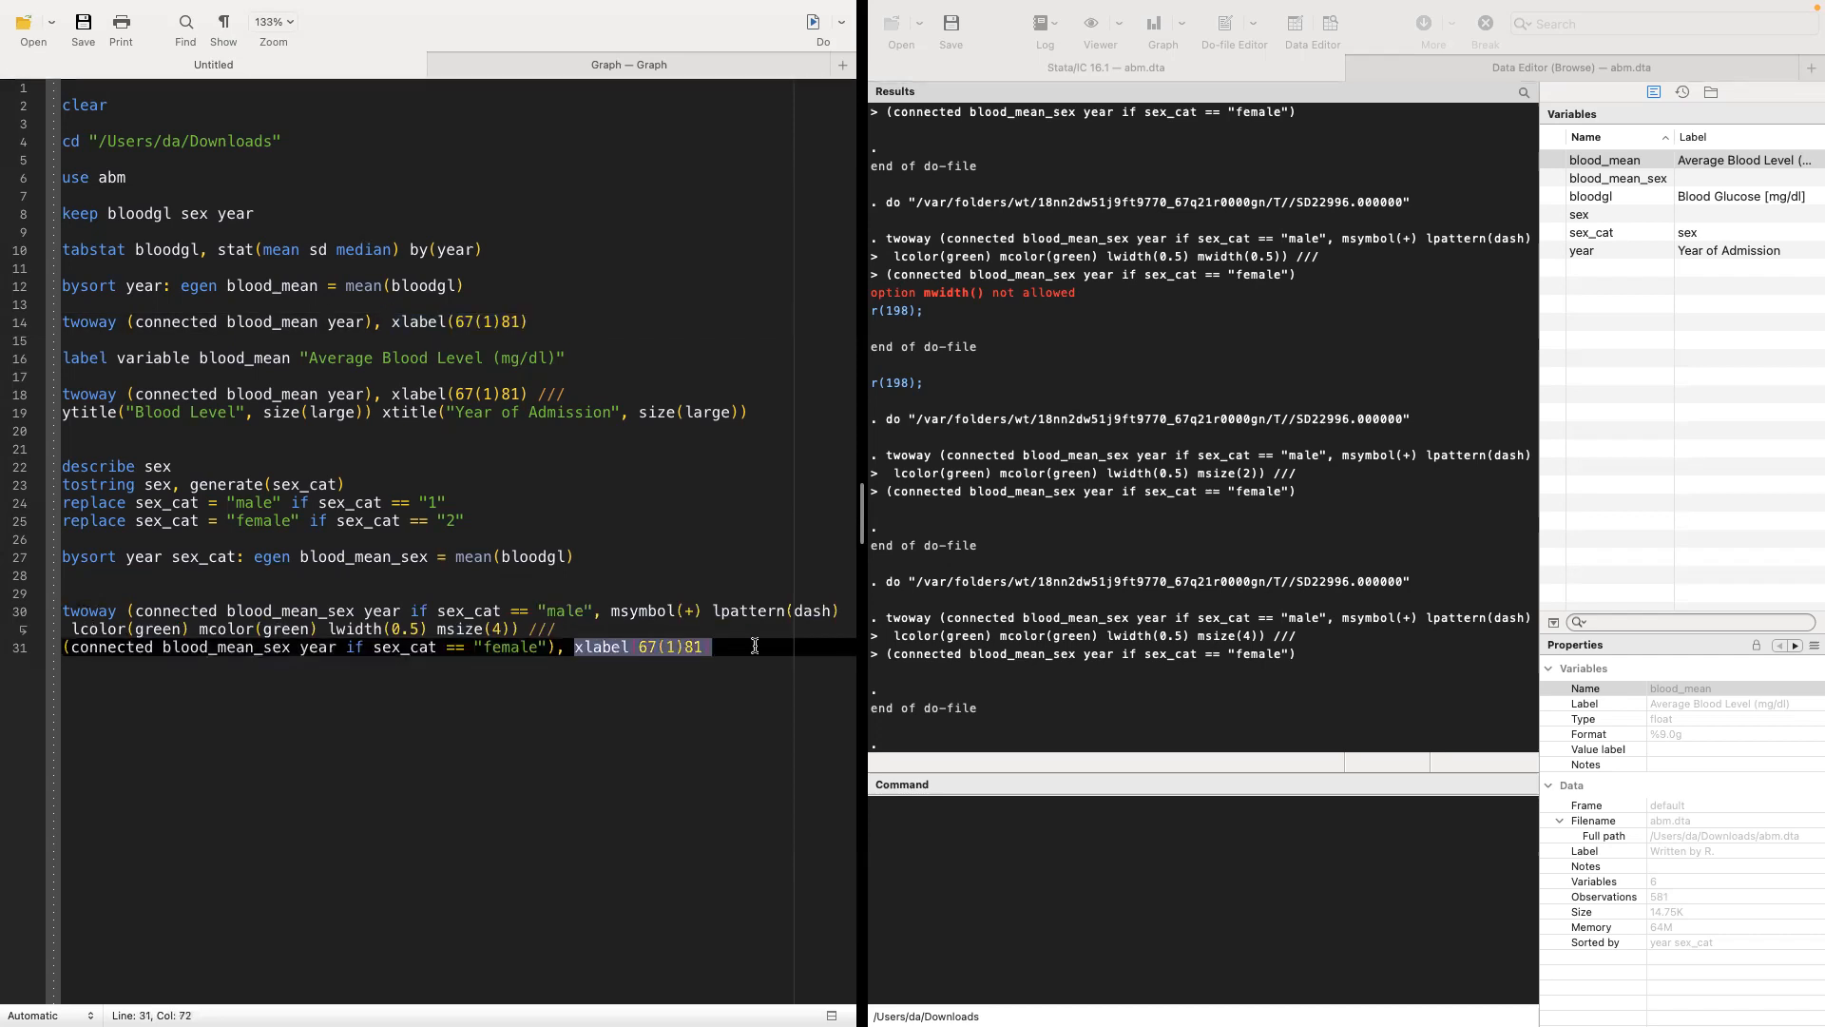
{"action": "left_click", "coordinate": [573, 647]}
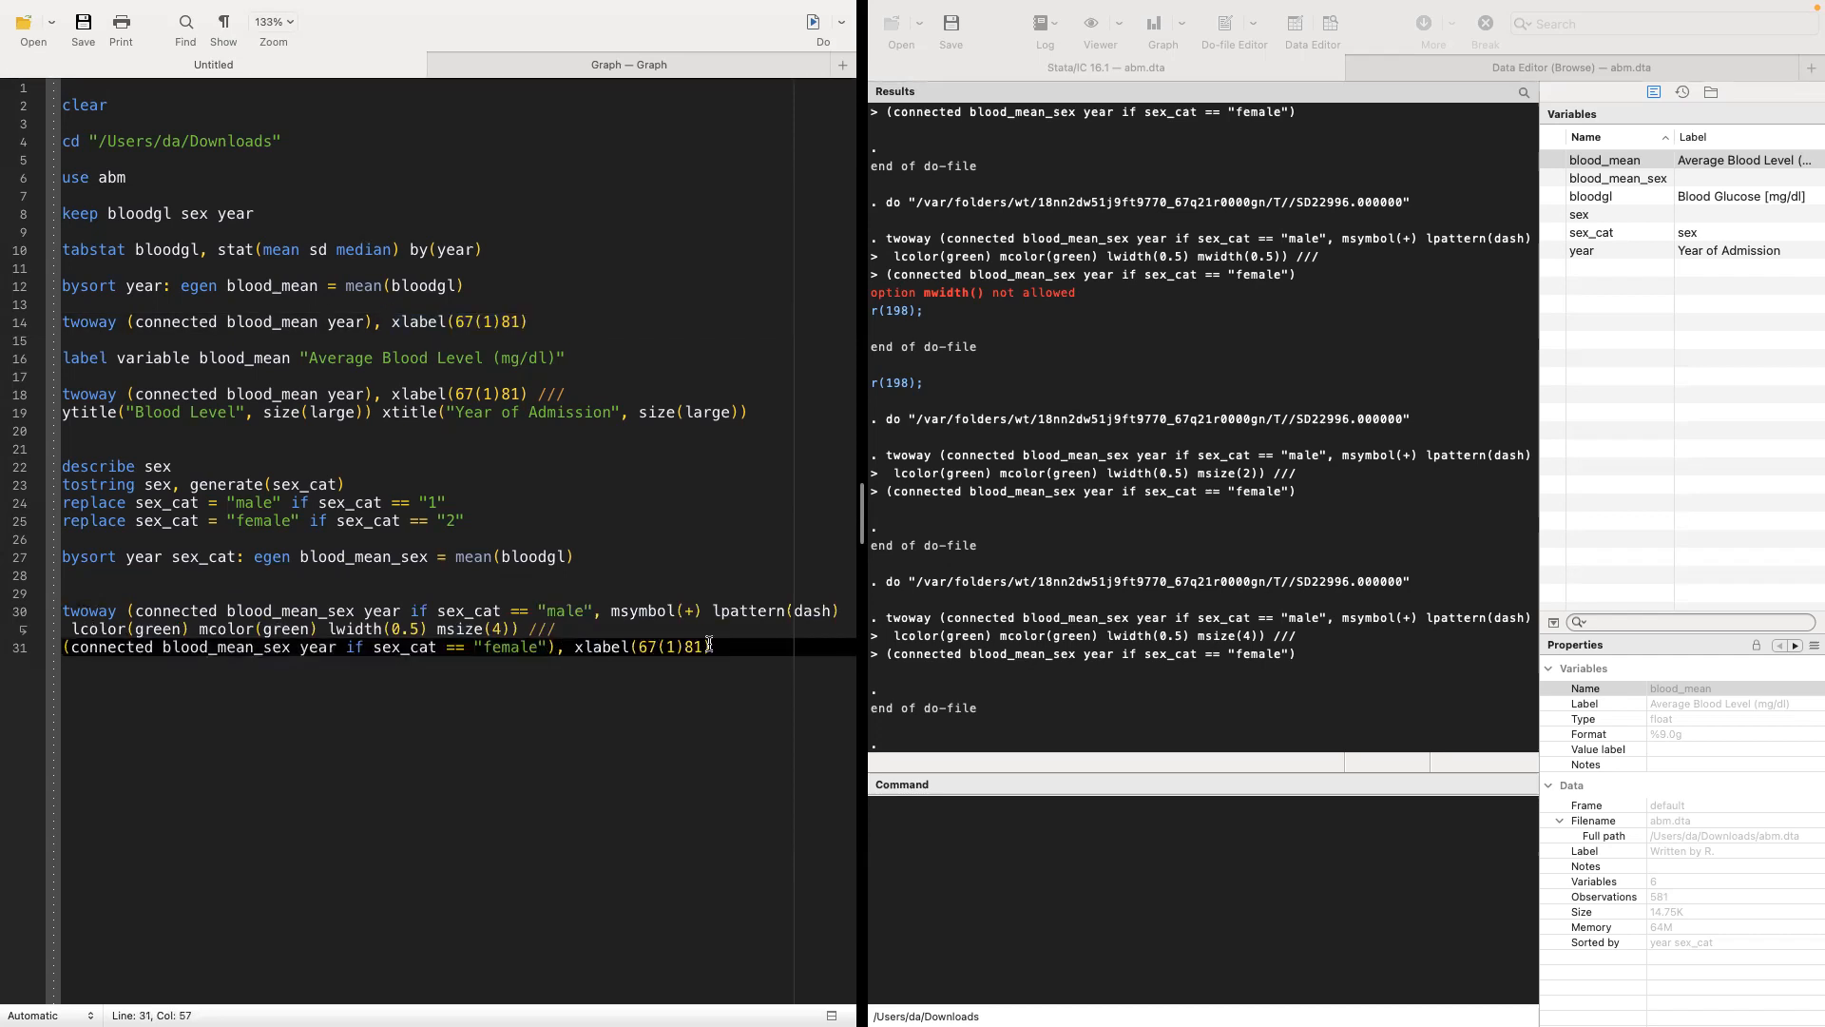
{"action": "left_click_drag", "start_coordinate": [720, 647], "coordinate": [59, 609]}
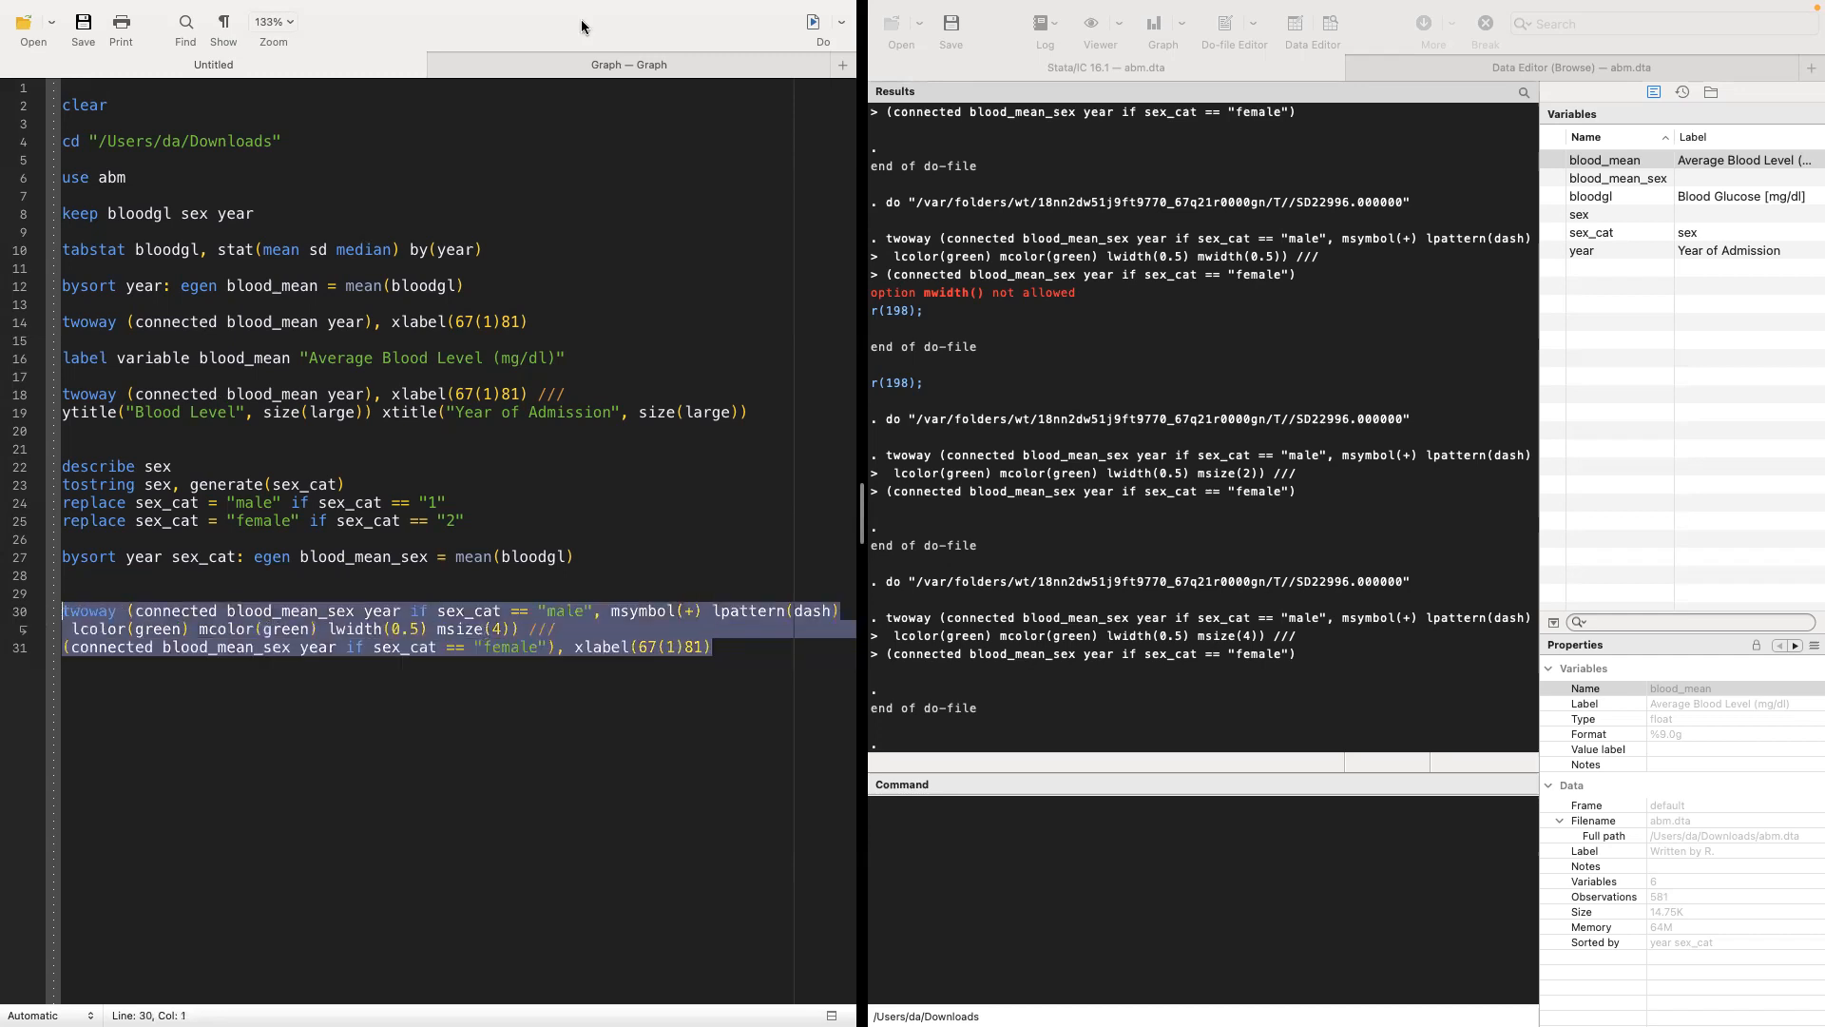
{"action": "left_click", "coordinate": [812, 22]}
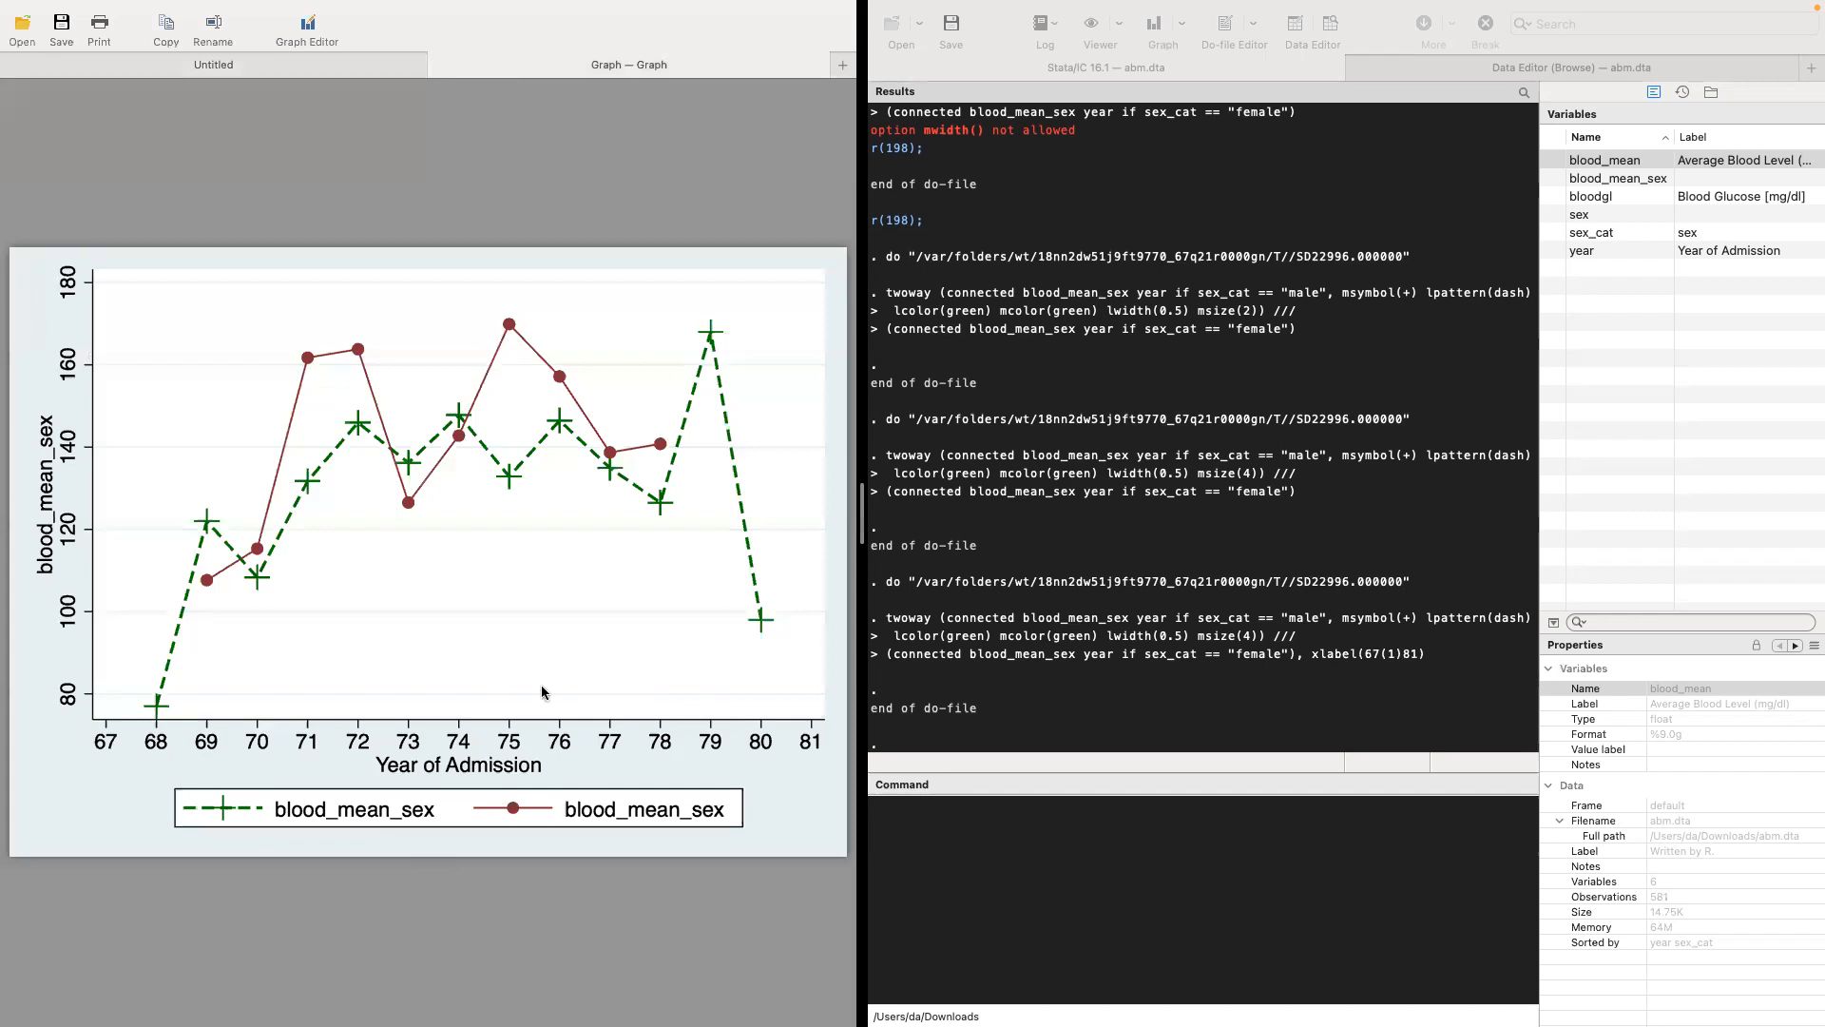
{"action": "left_click", "coordinate": [315, 72]}
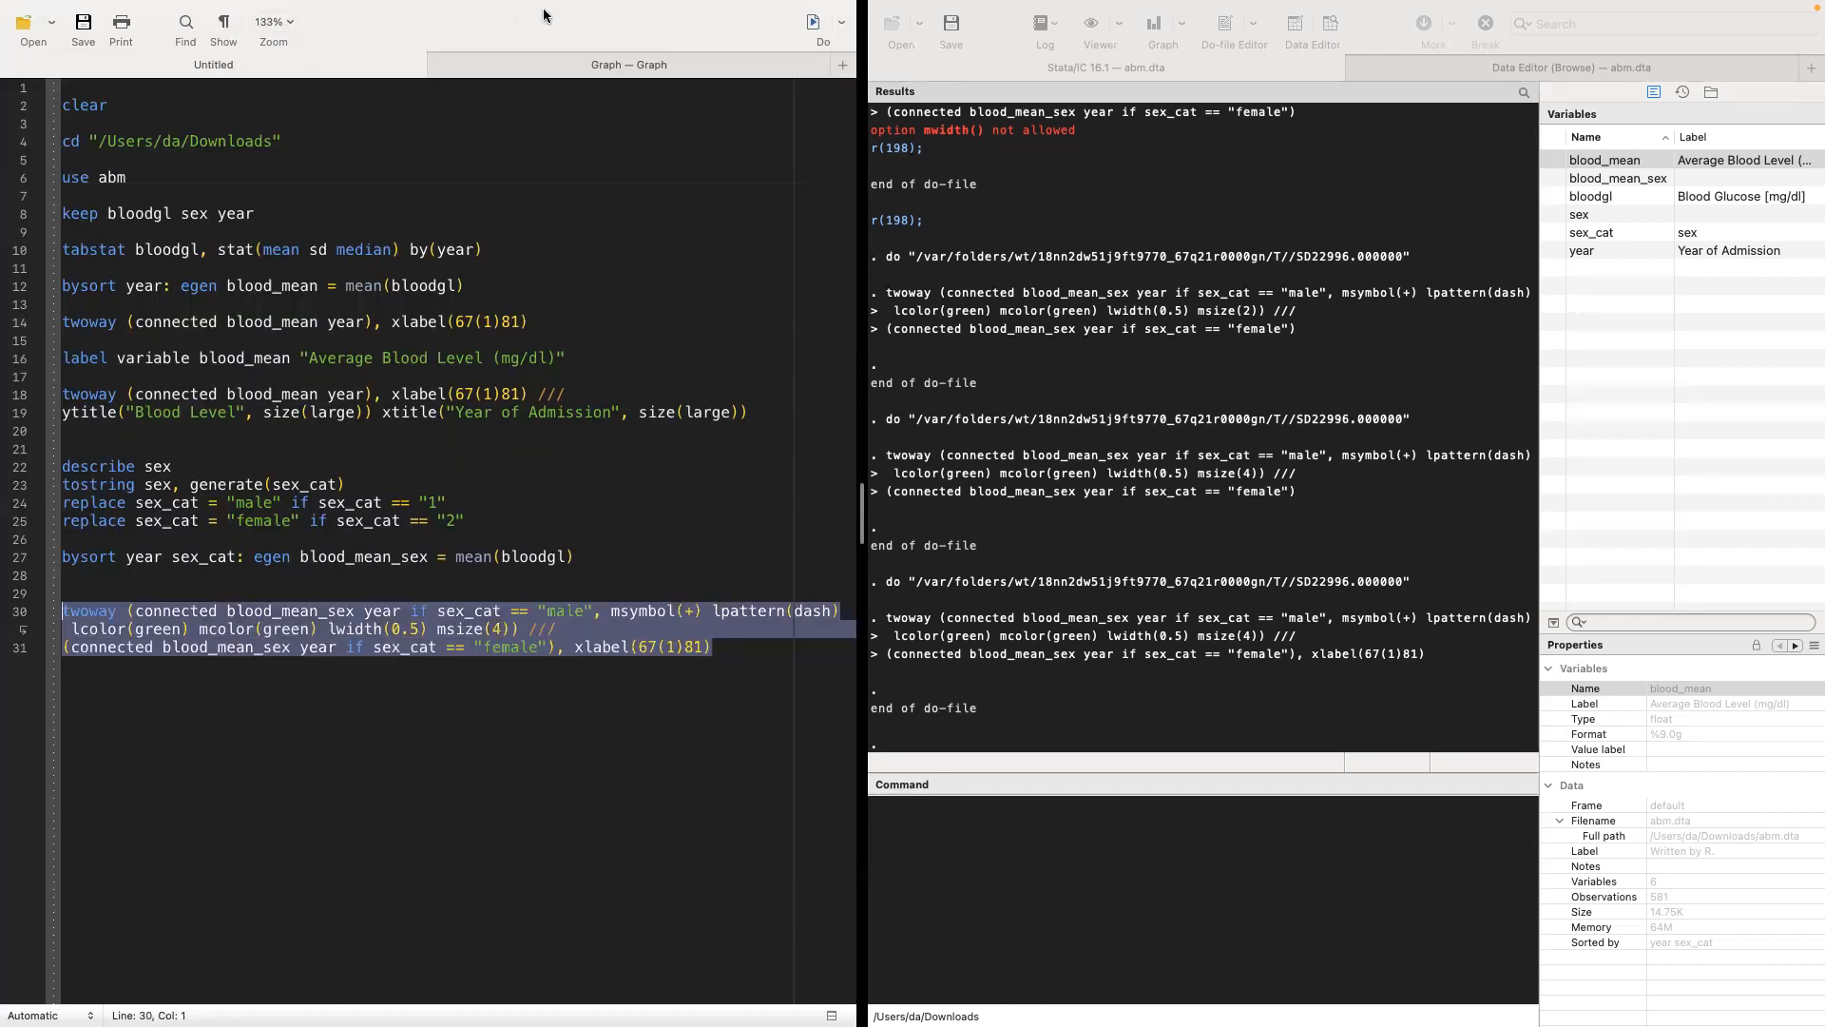
{"action": "left_click", "coordinate": [543, 67]}
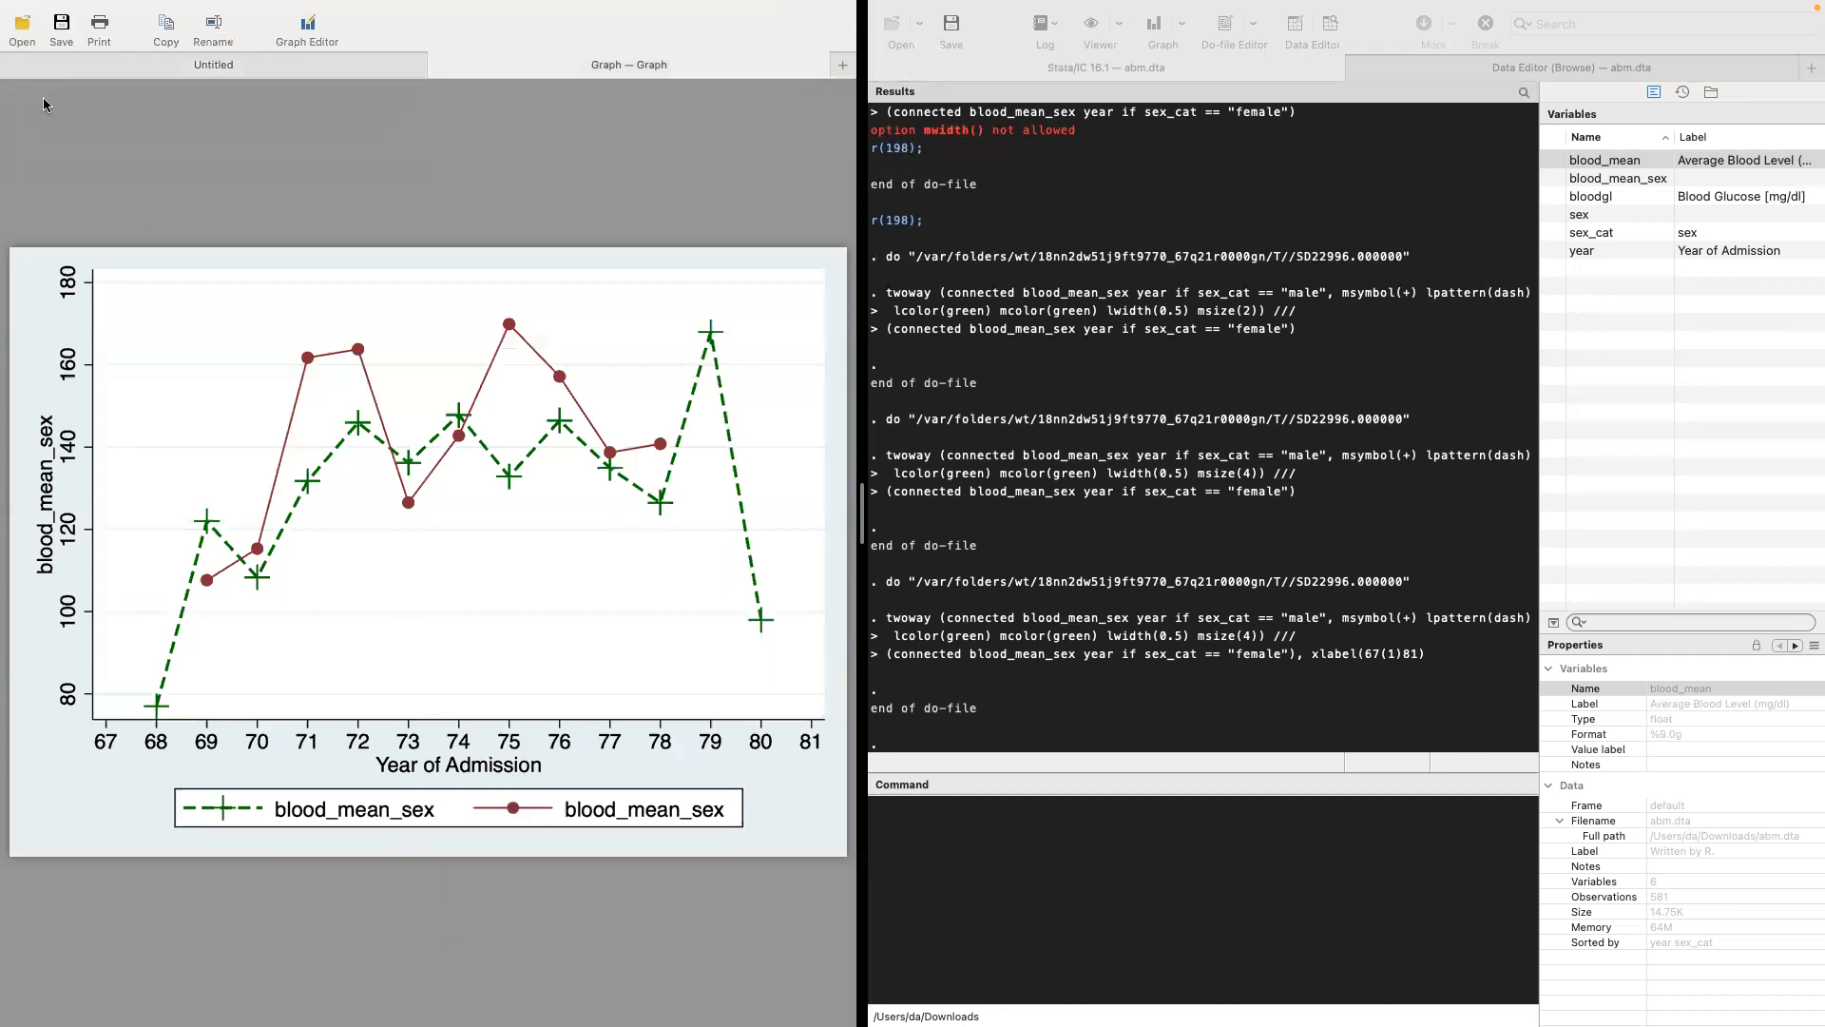
{"action": "left_click", "coordinate": [47, 65]}
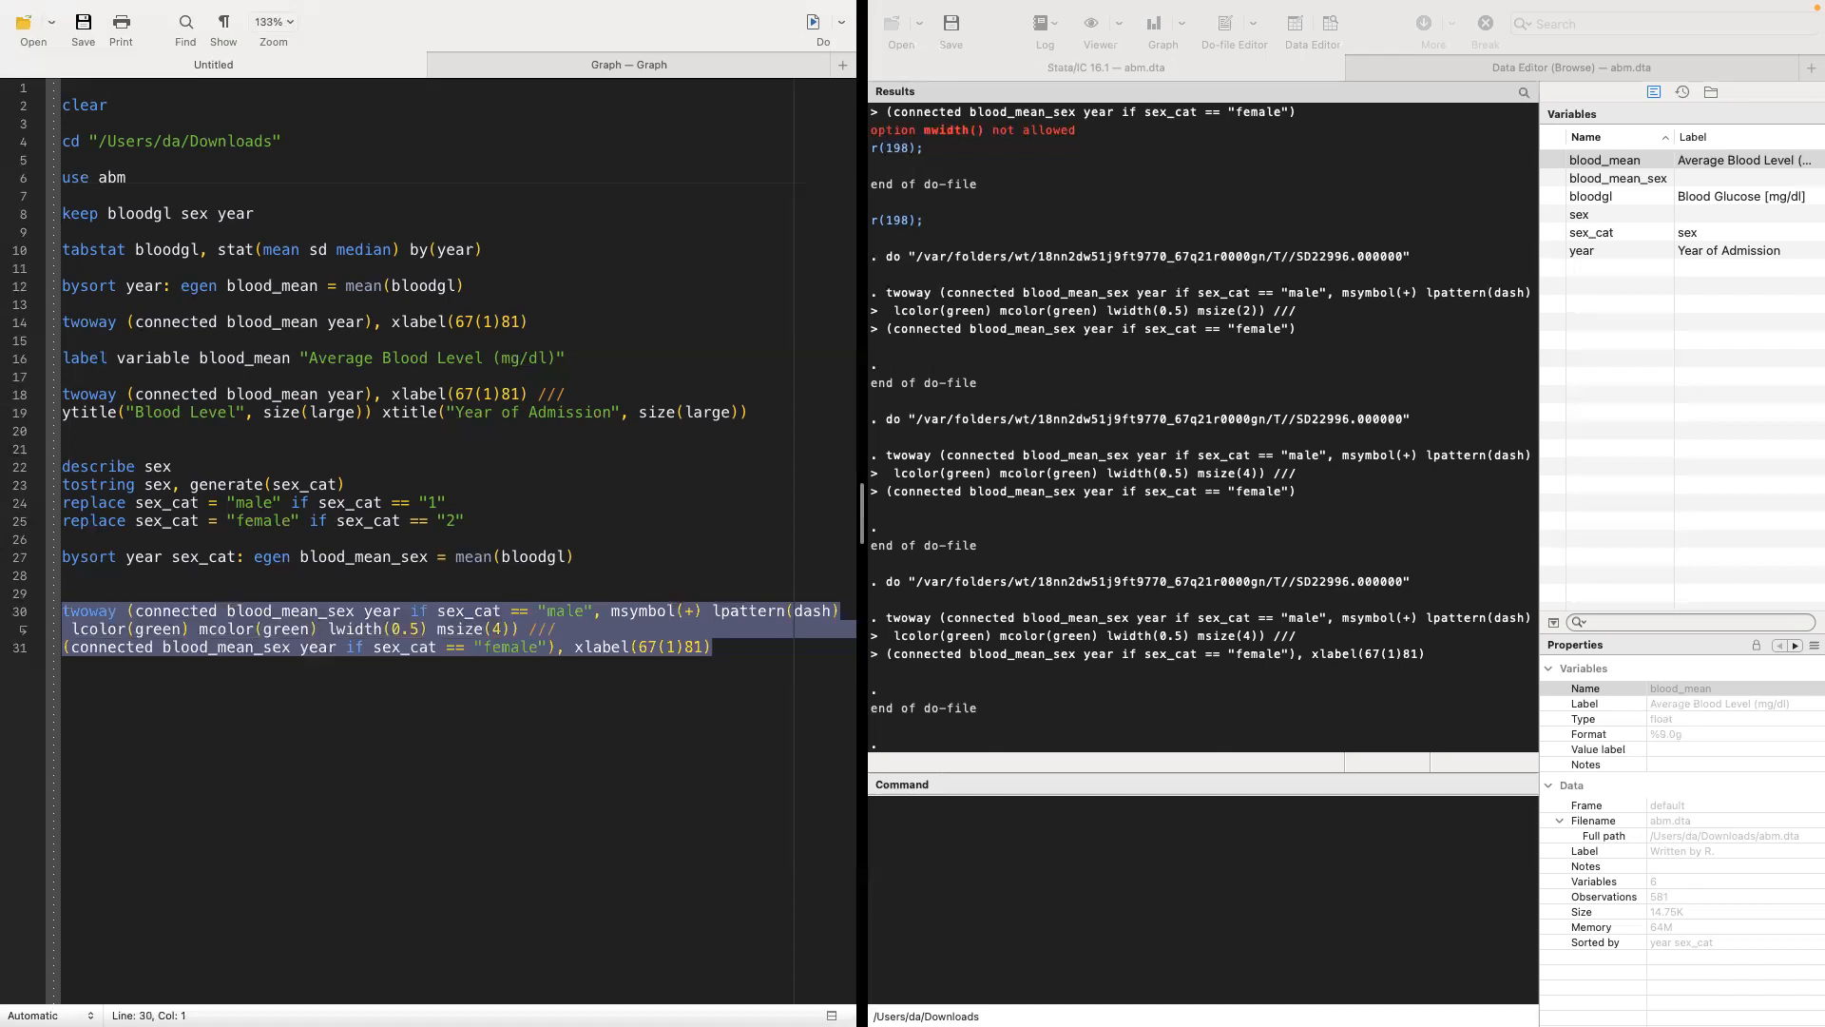
{"action": "key", "text": "super+Tab"}
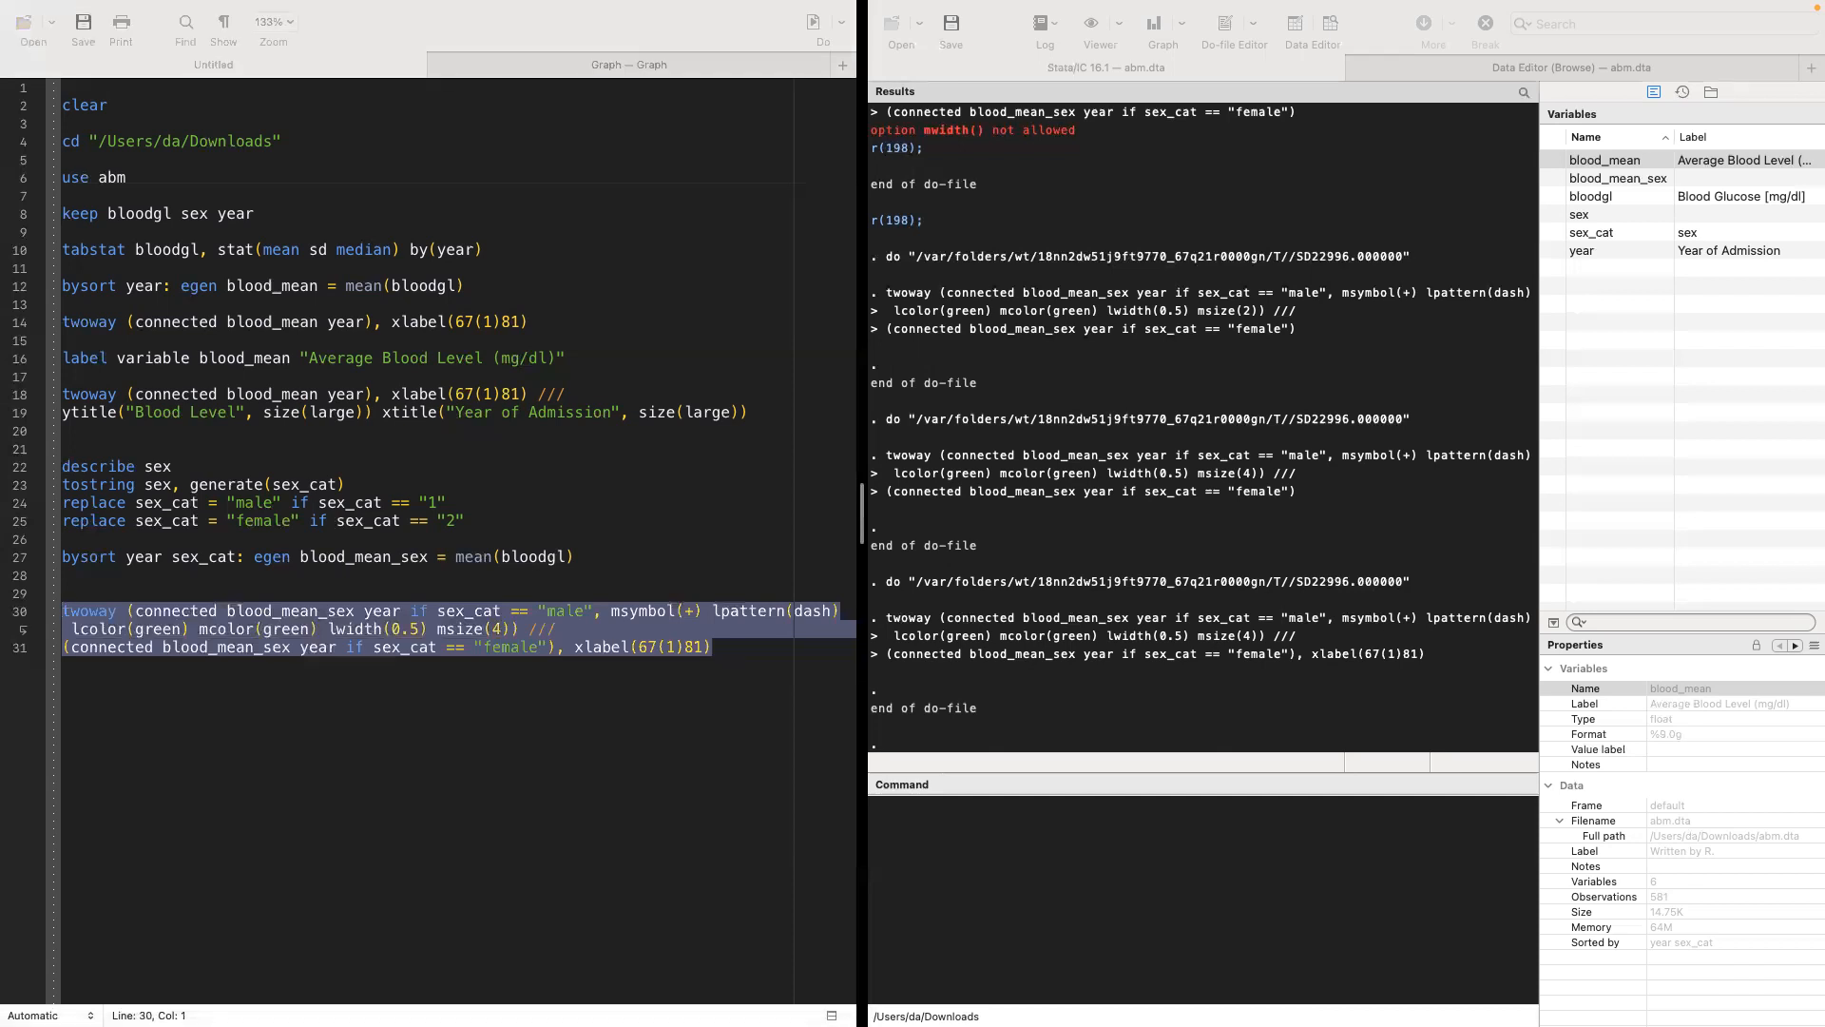
{"action": "left_click", "coordinate": [690, 668]}
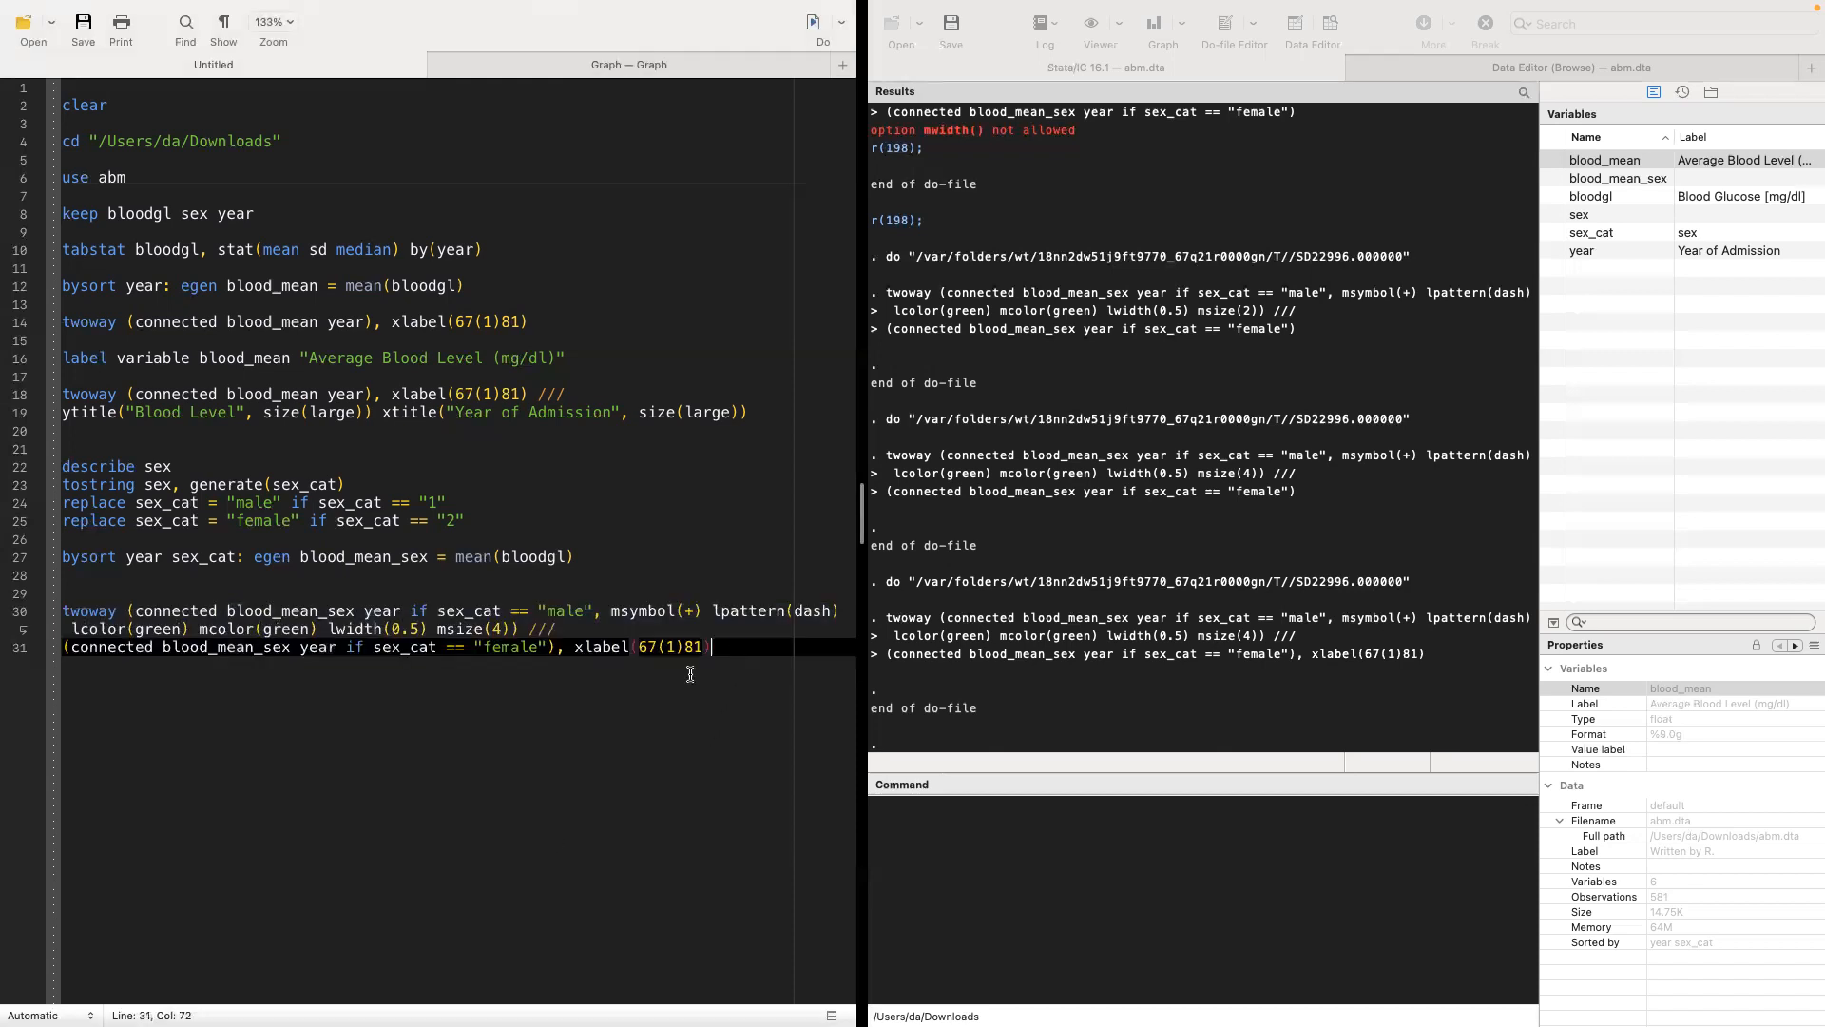
{"action": "left_click", "coordinate": [716, 62]}
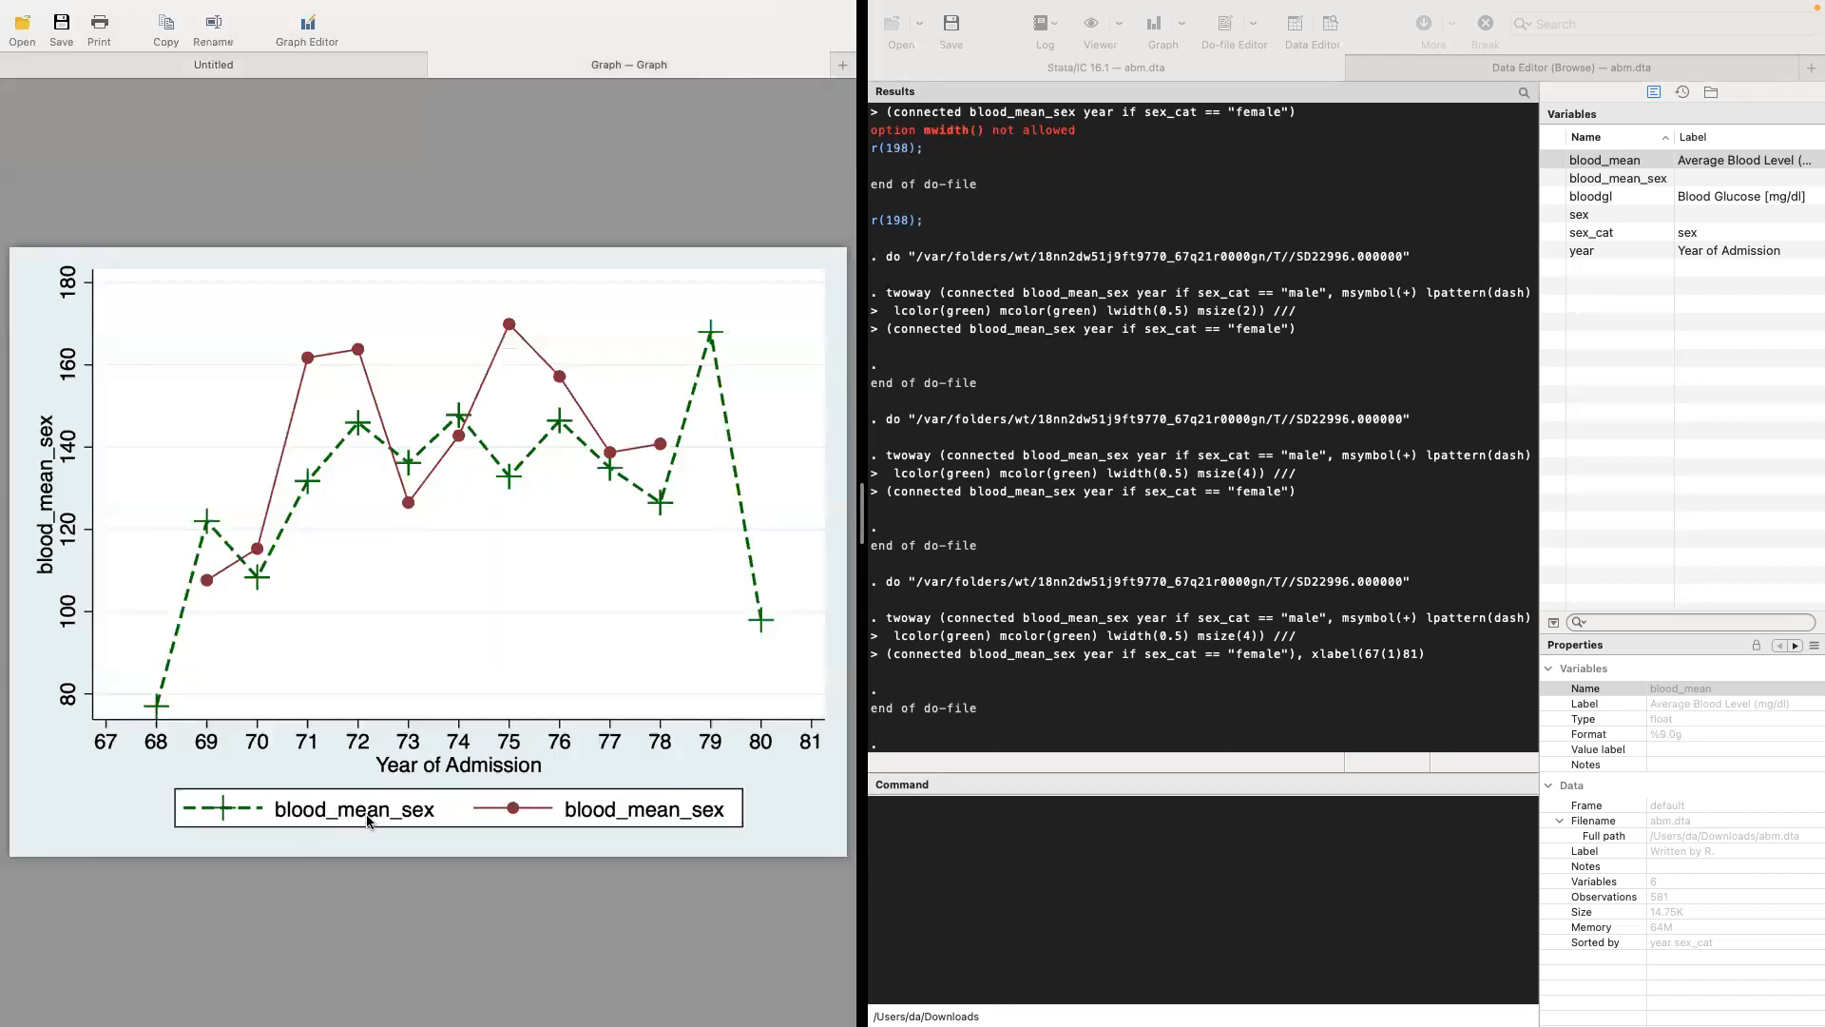
Step: Append a legend option with label(1 "male") after xlabel in the male/female twoway command
{"action": "left_click", "coordinate": [335, 63]}
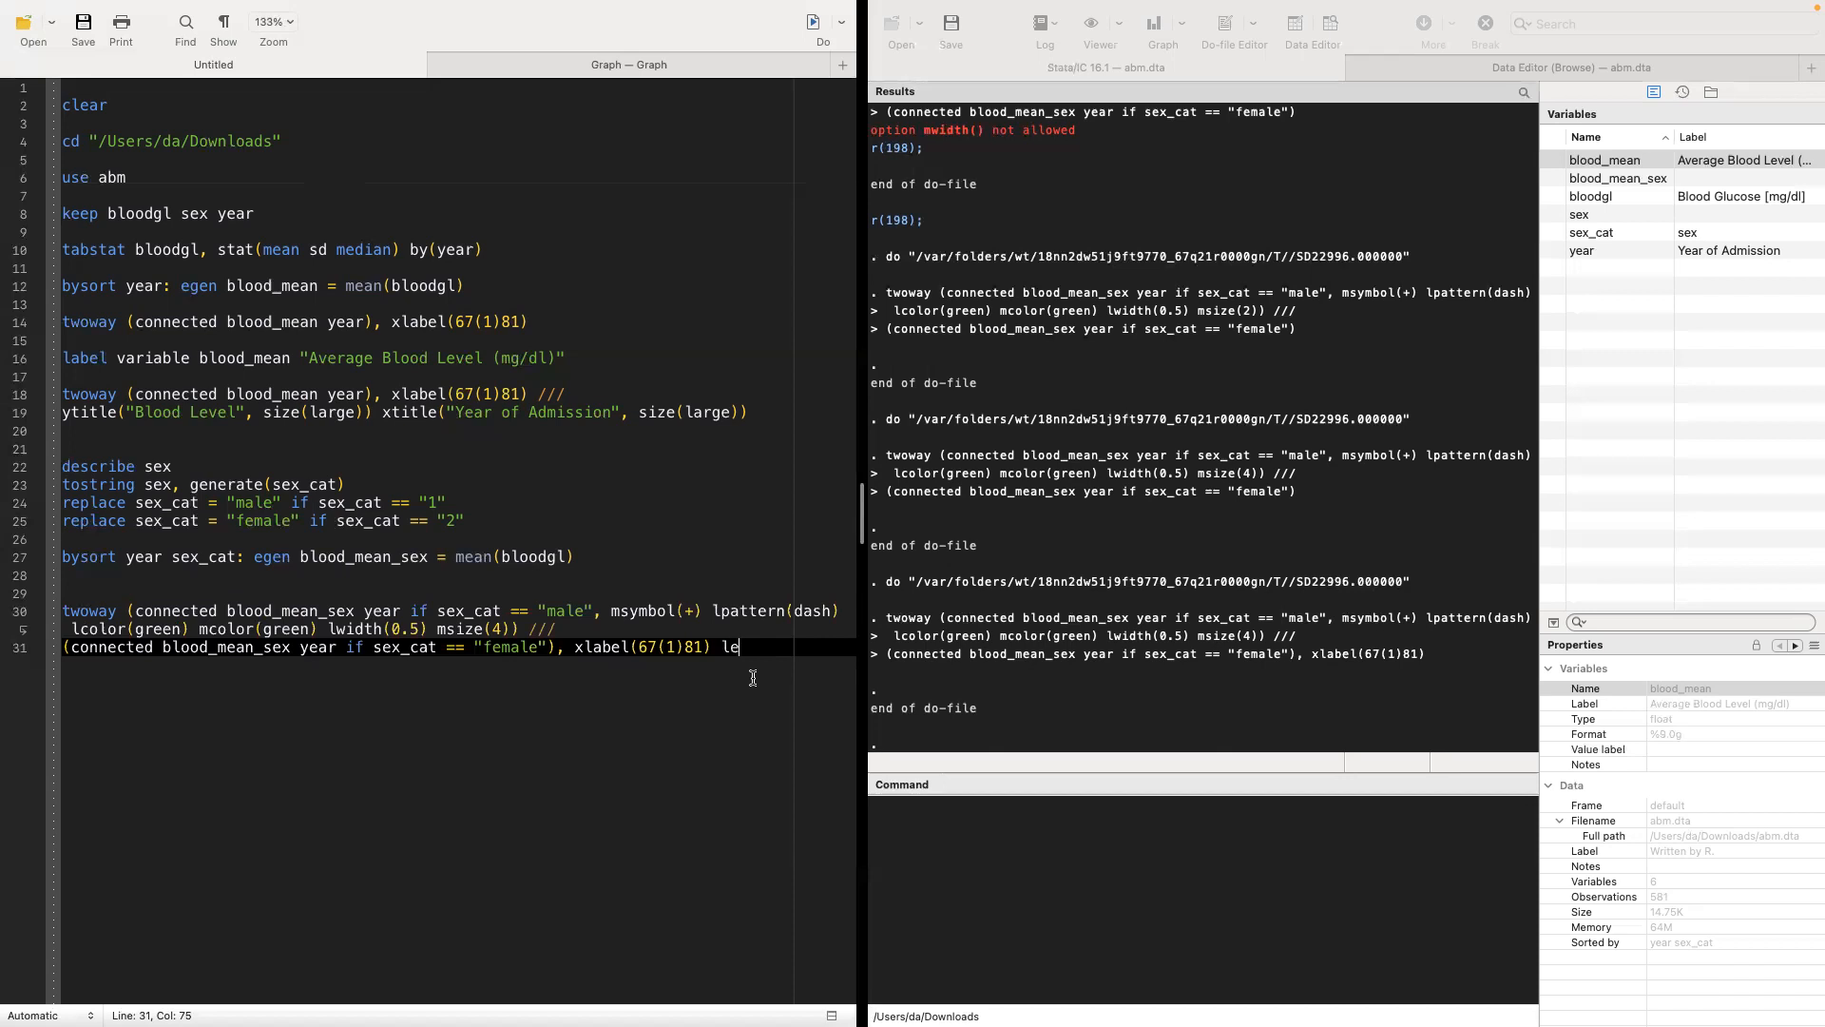
{"action": "key", "text": "BackSpace"}
{"action": "type", "text": "gend"}
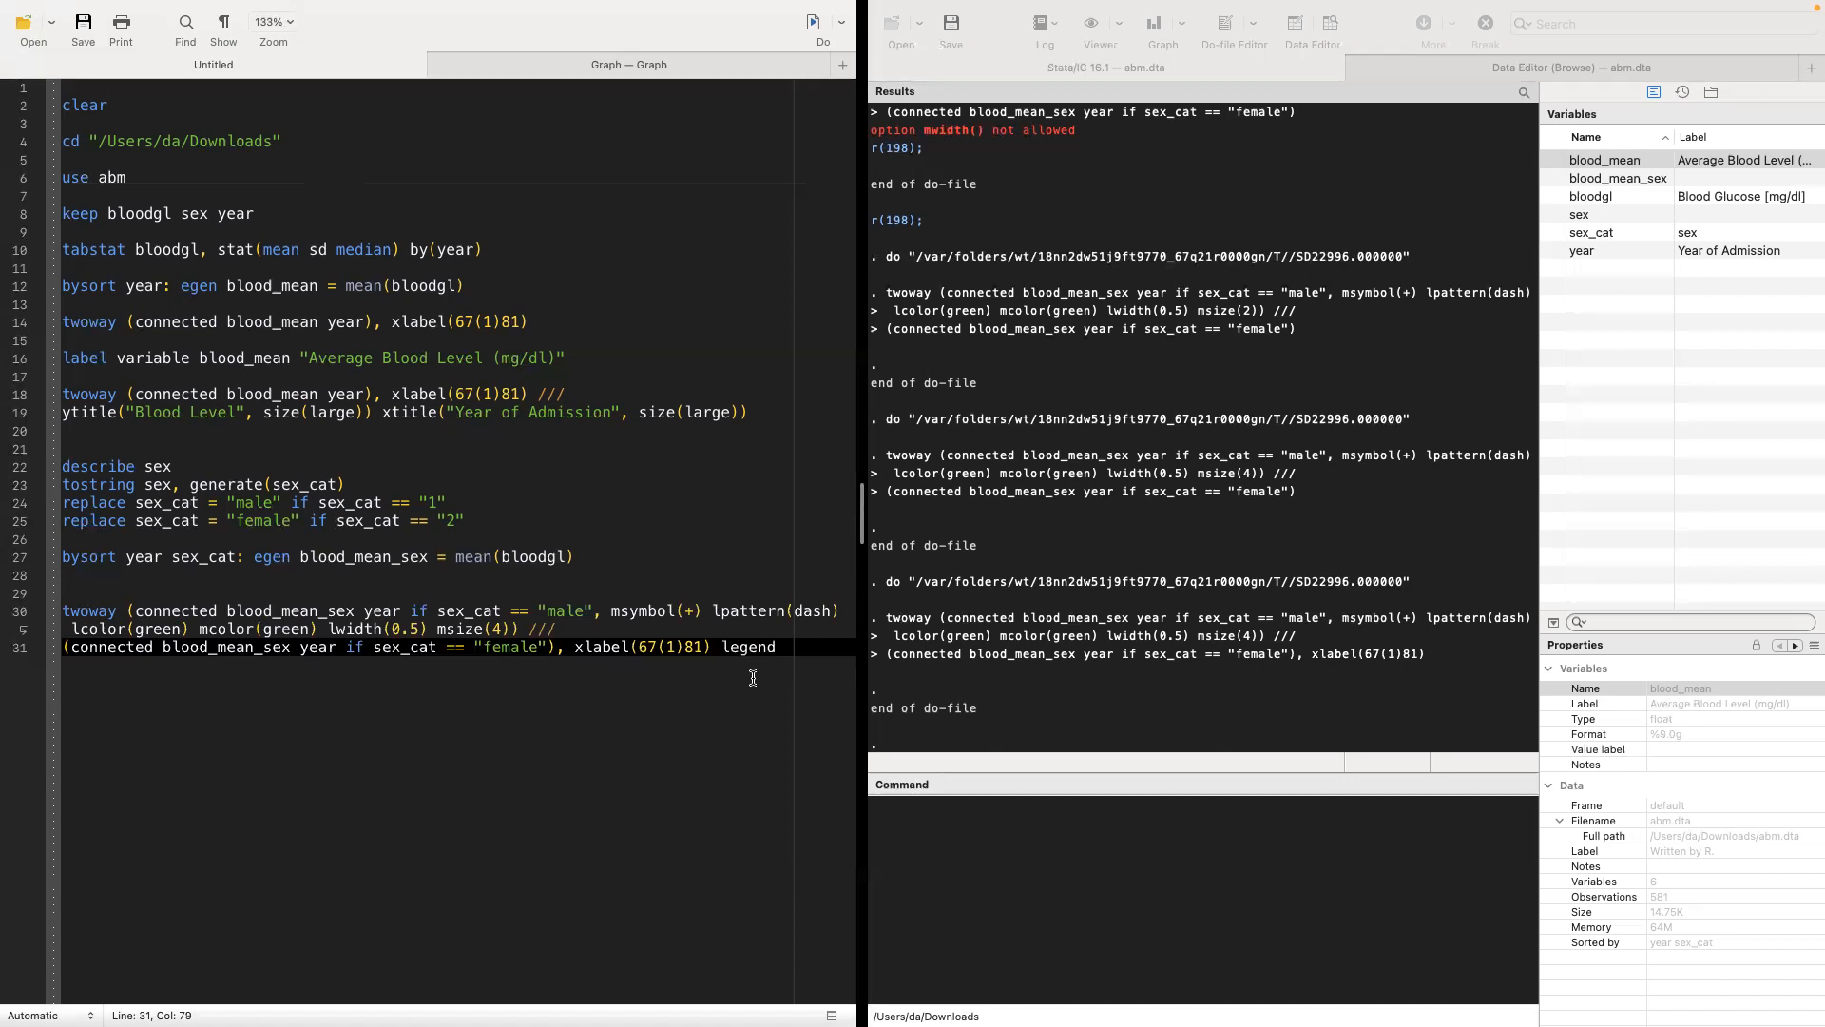
{"action": "type", "text": "()"}
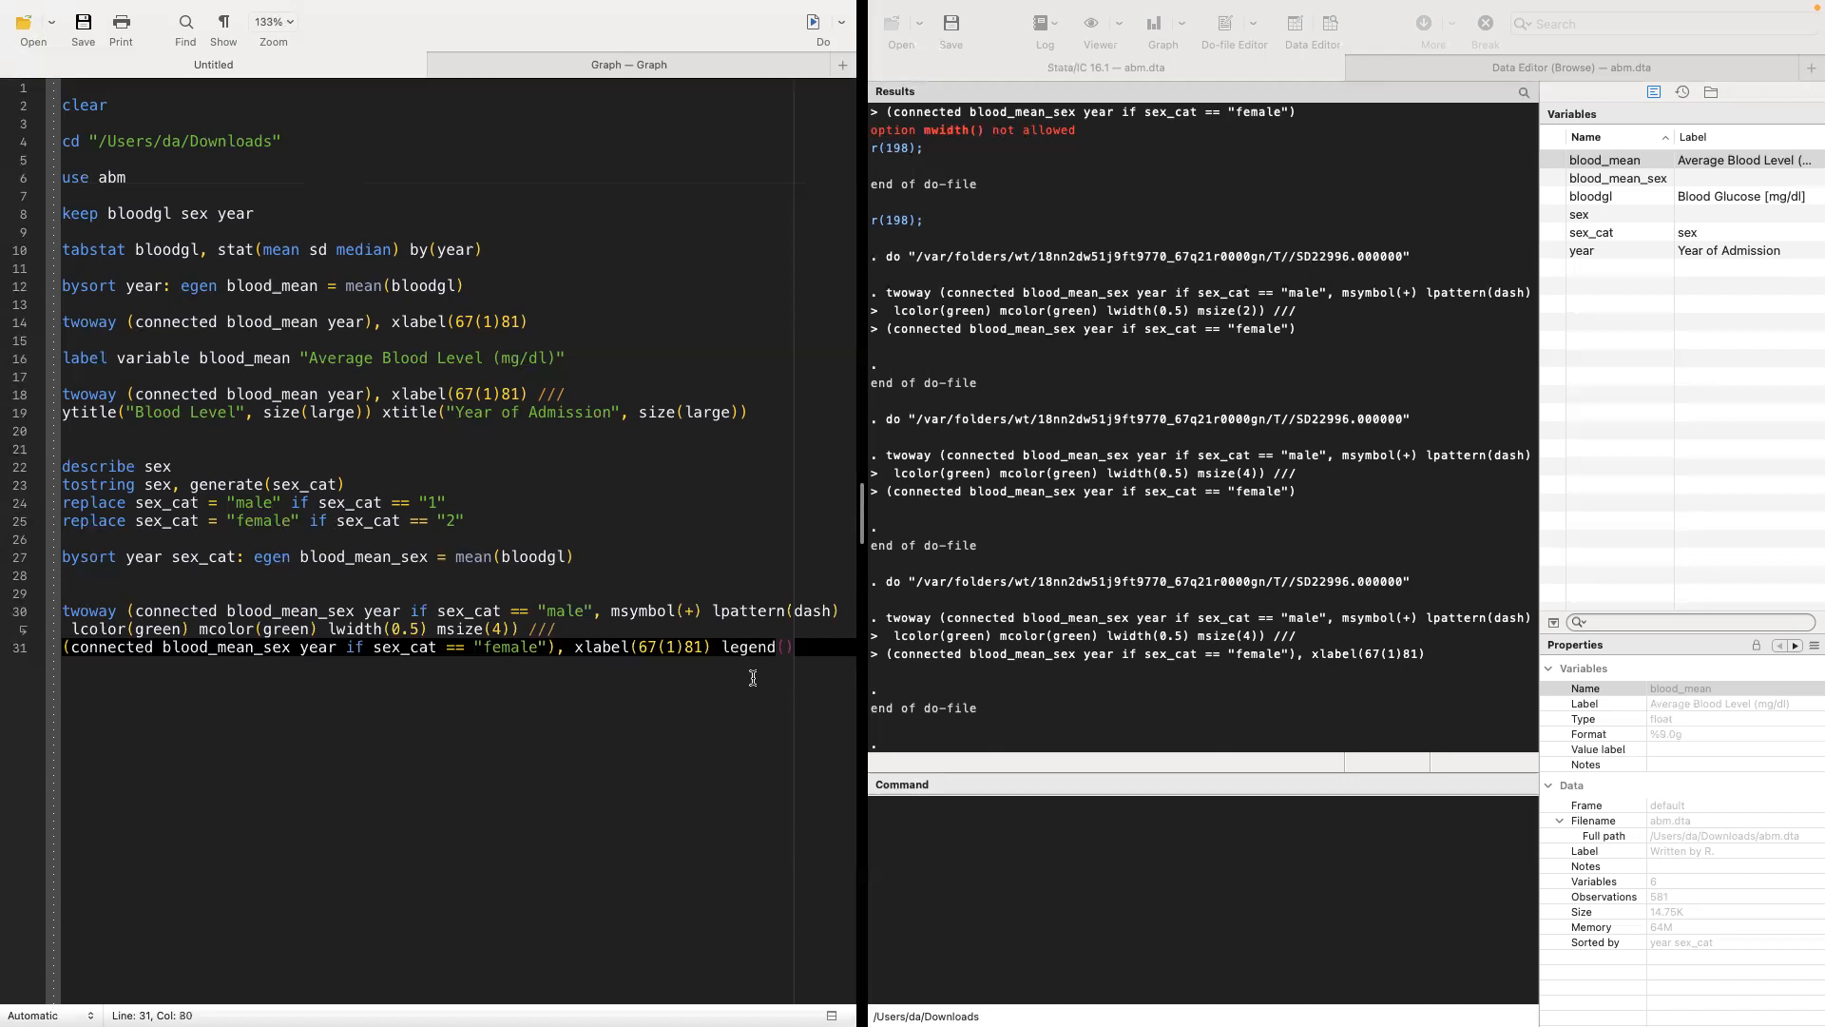
{"action": "type", "text": "label("}
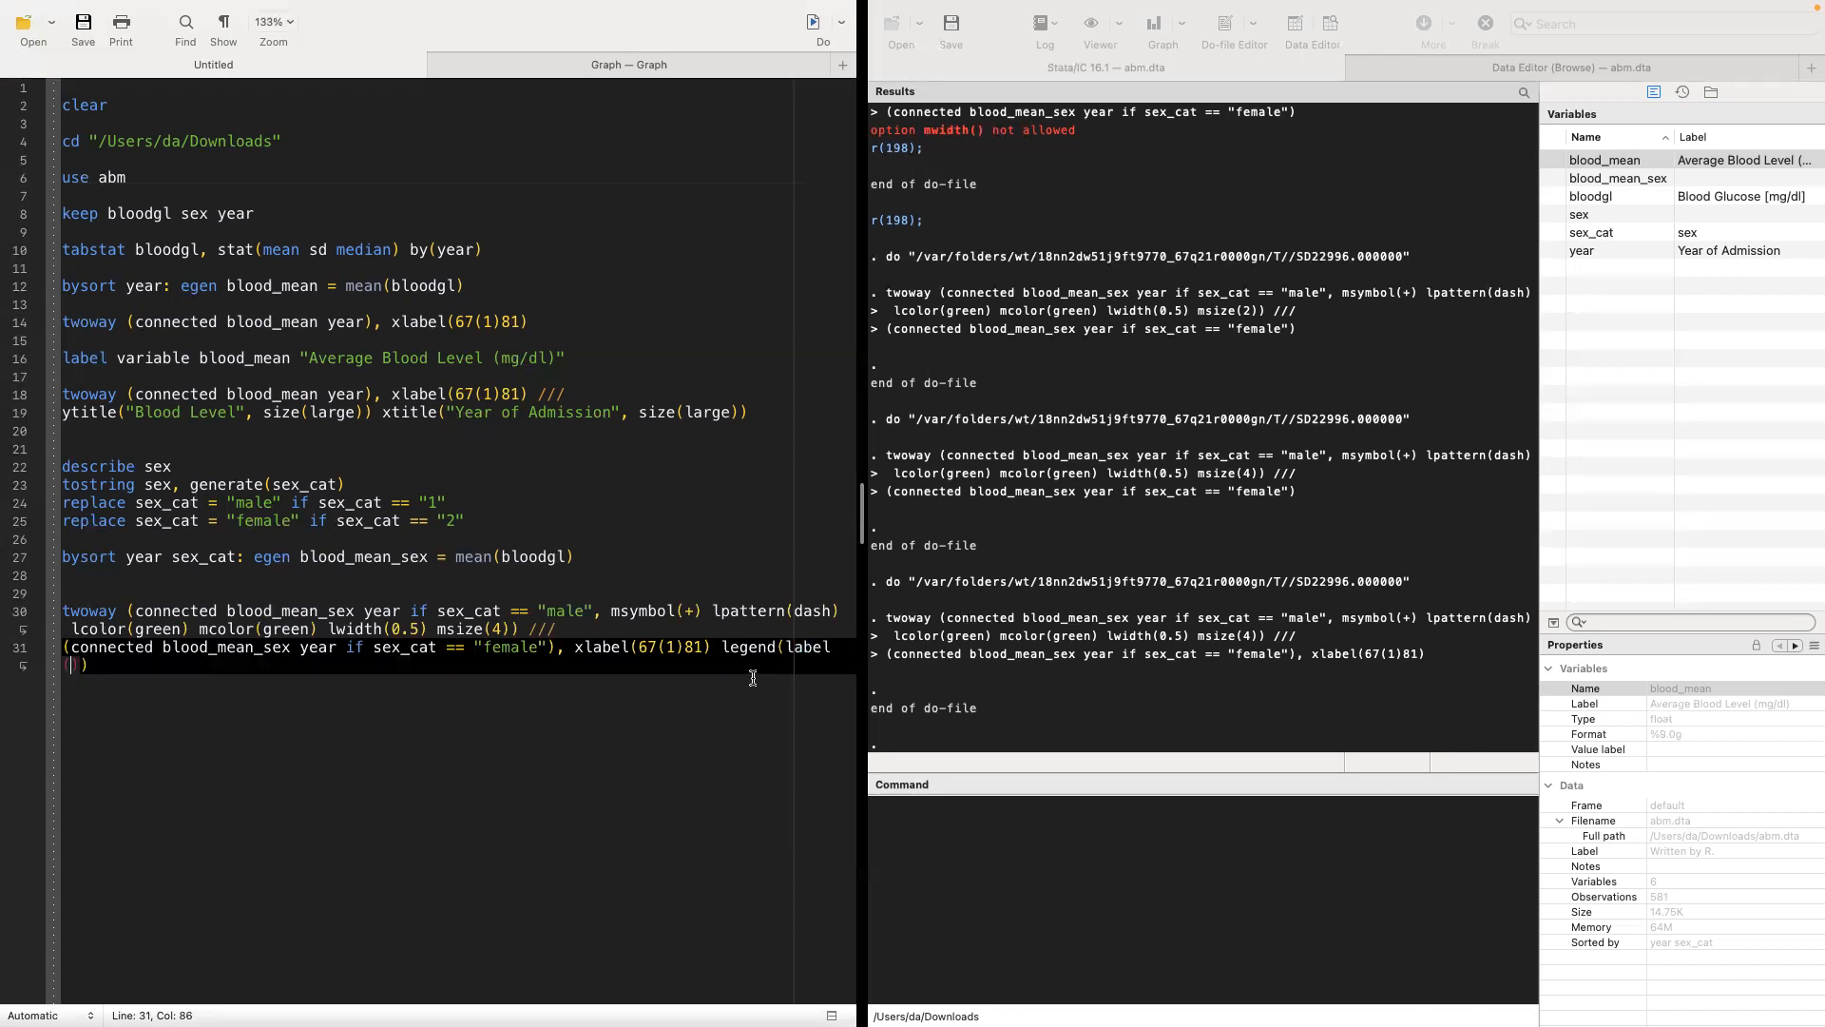
{"action": "type", "text": "1"}
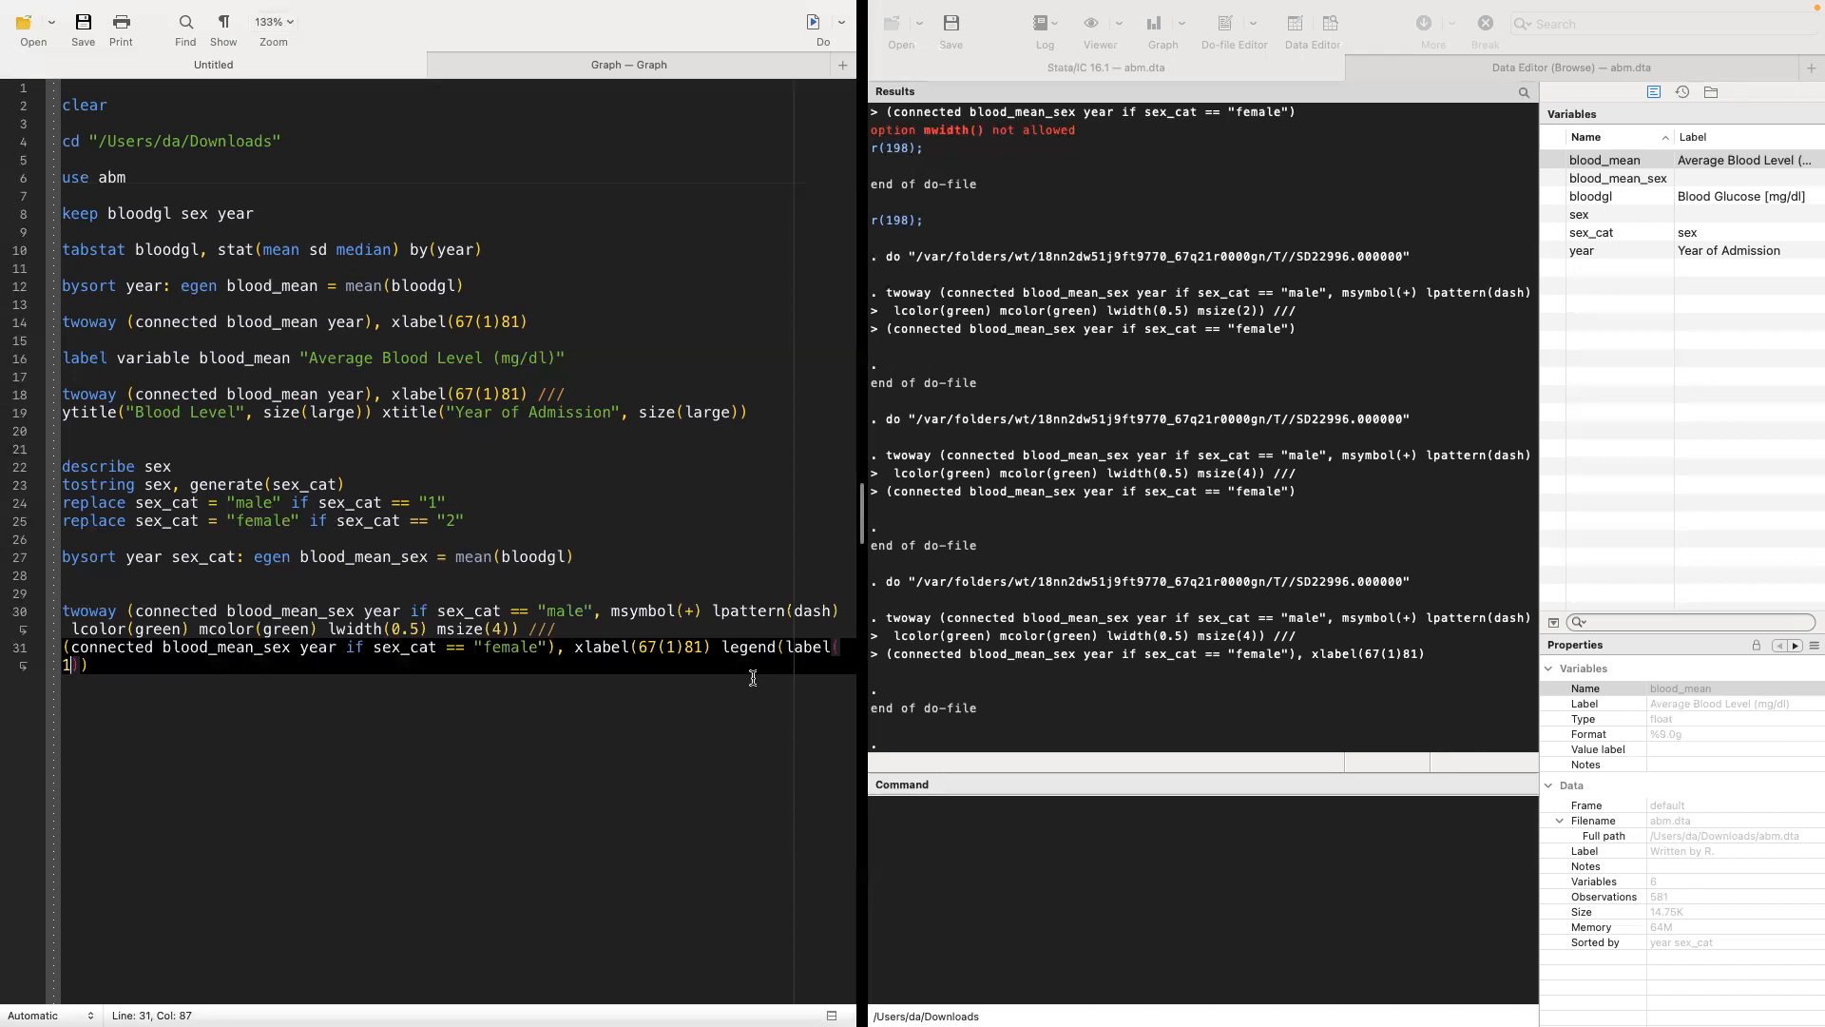
{"action": "type", "text": " \"\""}
{"action": "key", "text": "Left"}
{"action": "type", "text": "male"}
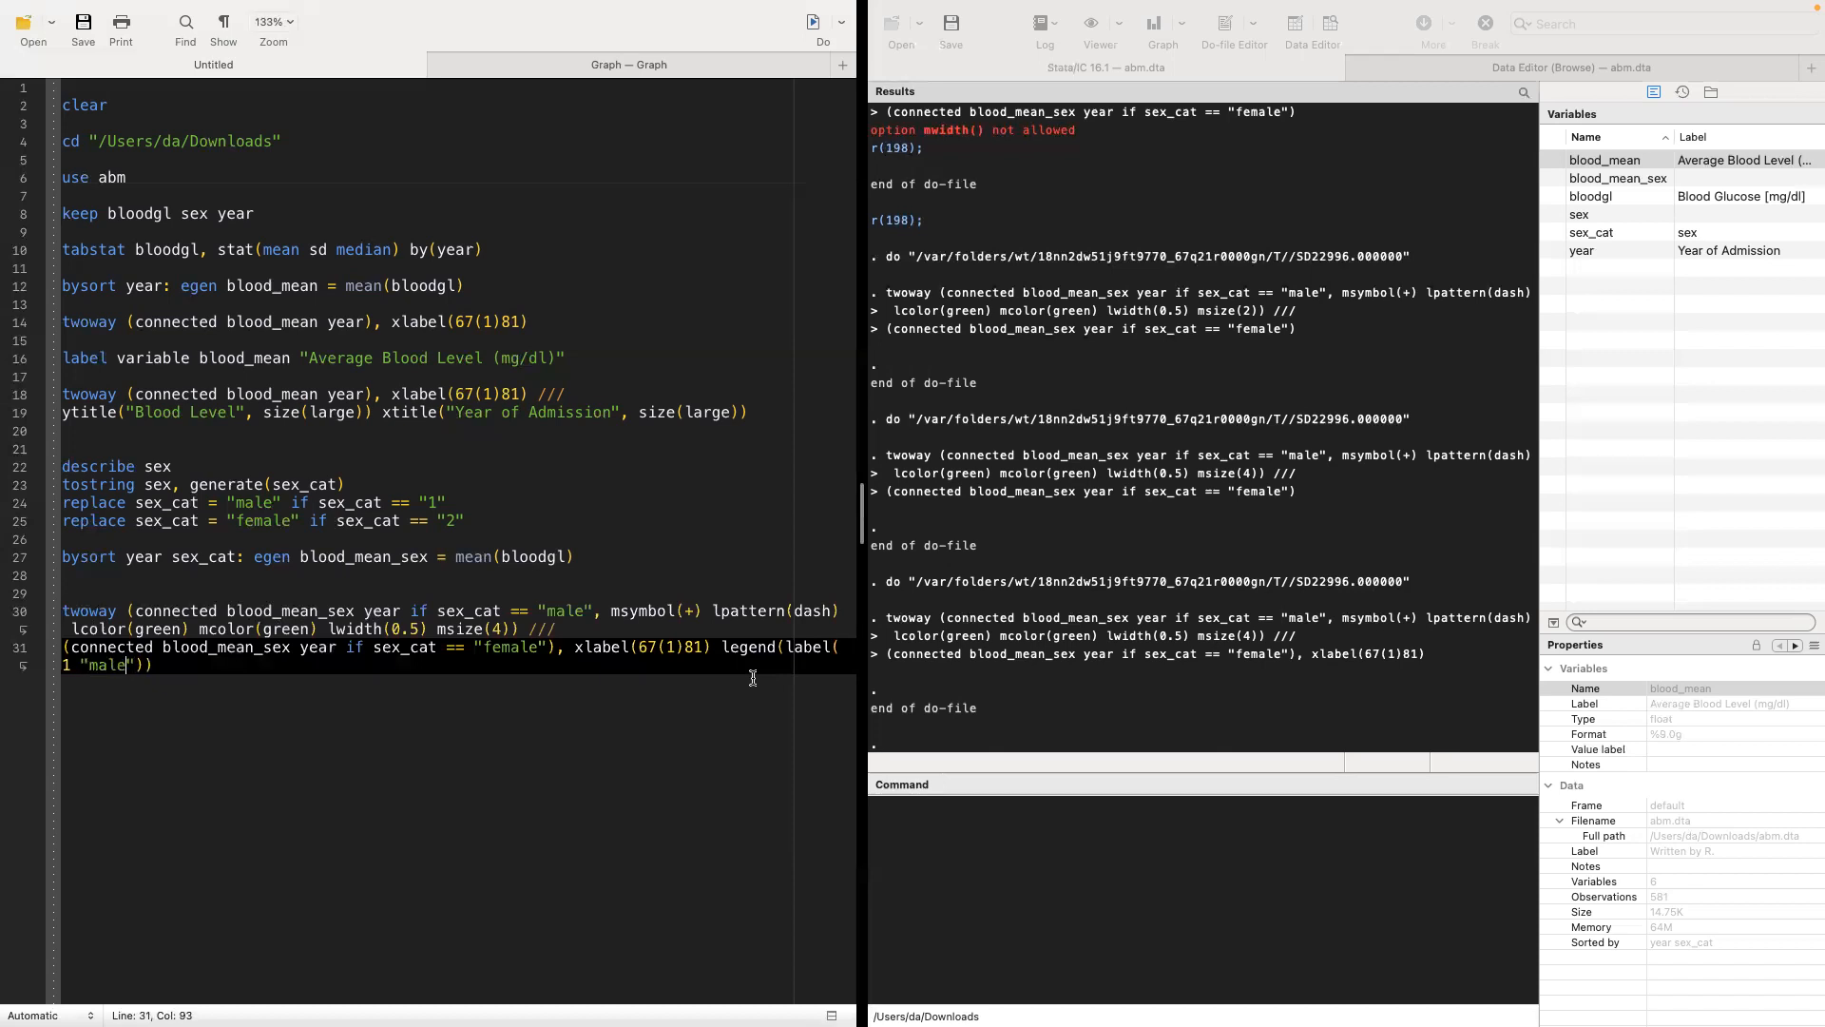
Step: Add label(2 "female") inside the legend option, run the male/female twoway command and return to the do-file
{"action": "key", "text": "Right"}
{"action": "key", "text": "Right"}
{"action": "type", "text": "label("}
{"action": "type", "text": "2"}
{"action": "type", "text": " \"\""}
{"action": "type", "text": "female"}
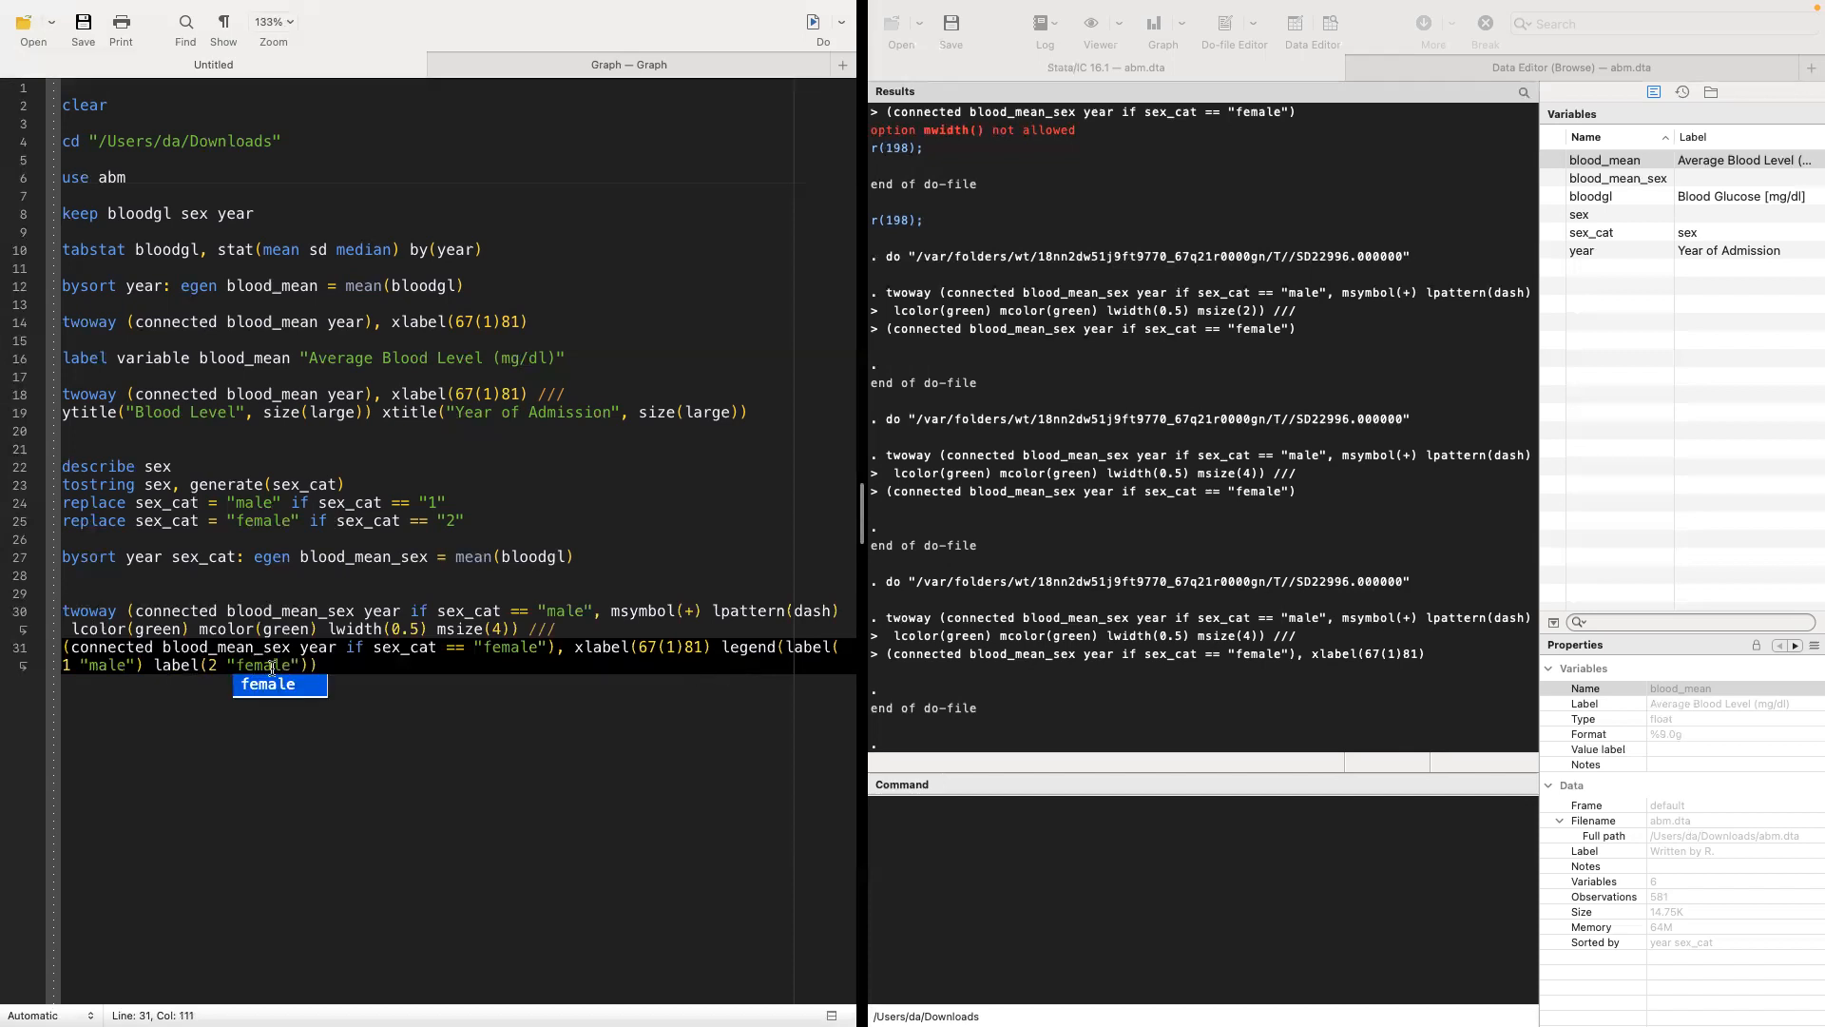
{"action": "left_click_drag", "start_coordinate": [360, 666], "coordinate": [60, 610]}
{"action": "left_click", "coordinate": [813, 21]}
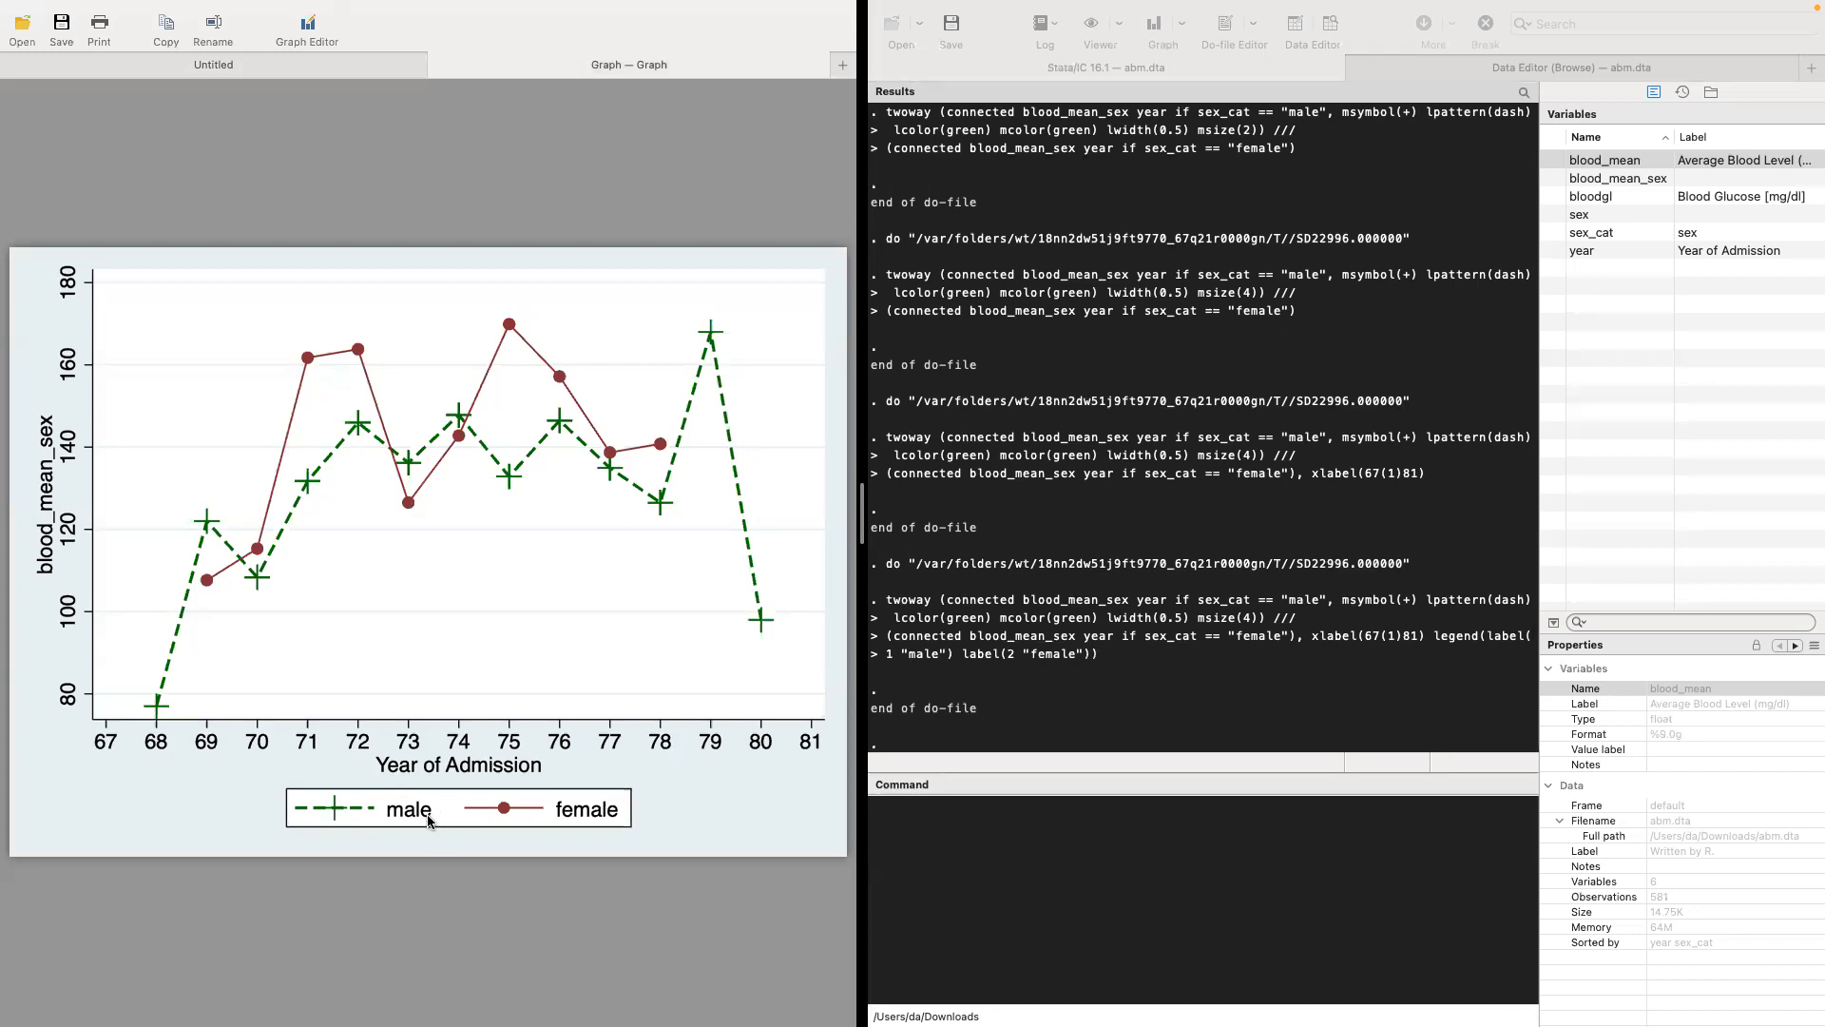
{"action": "left_click", "coordinate": [293, 72]}
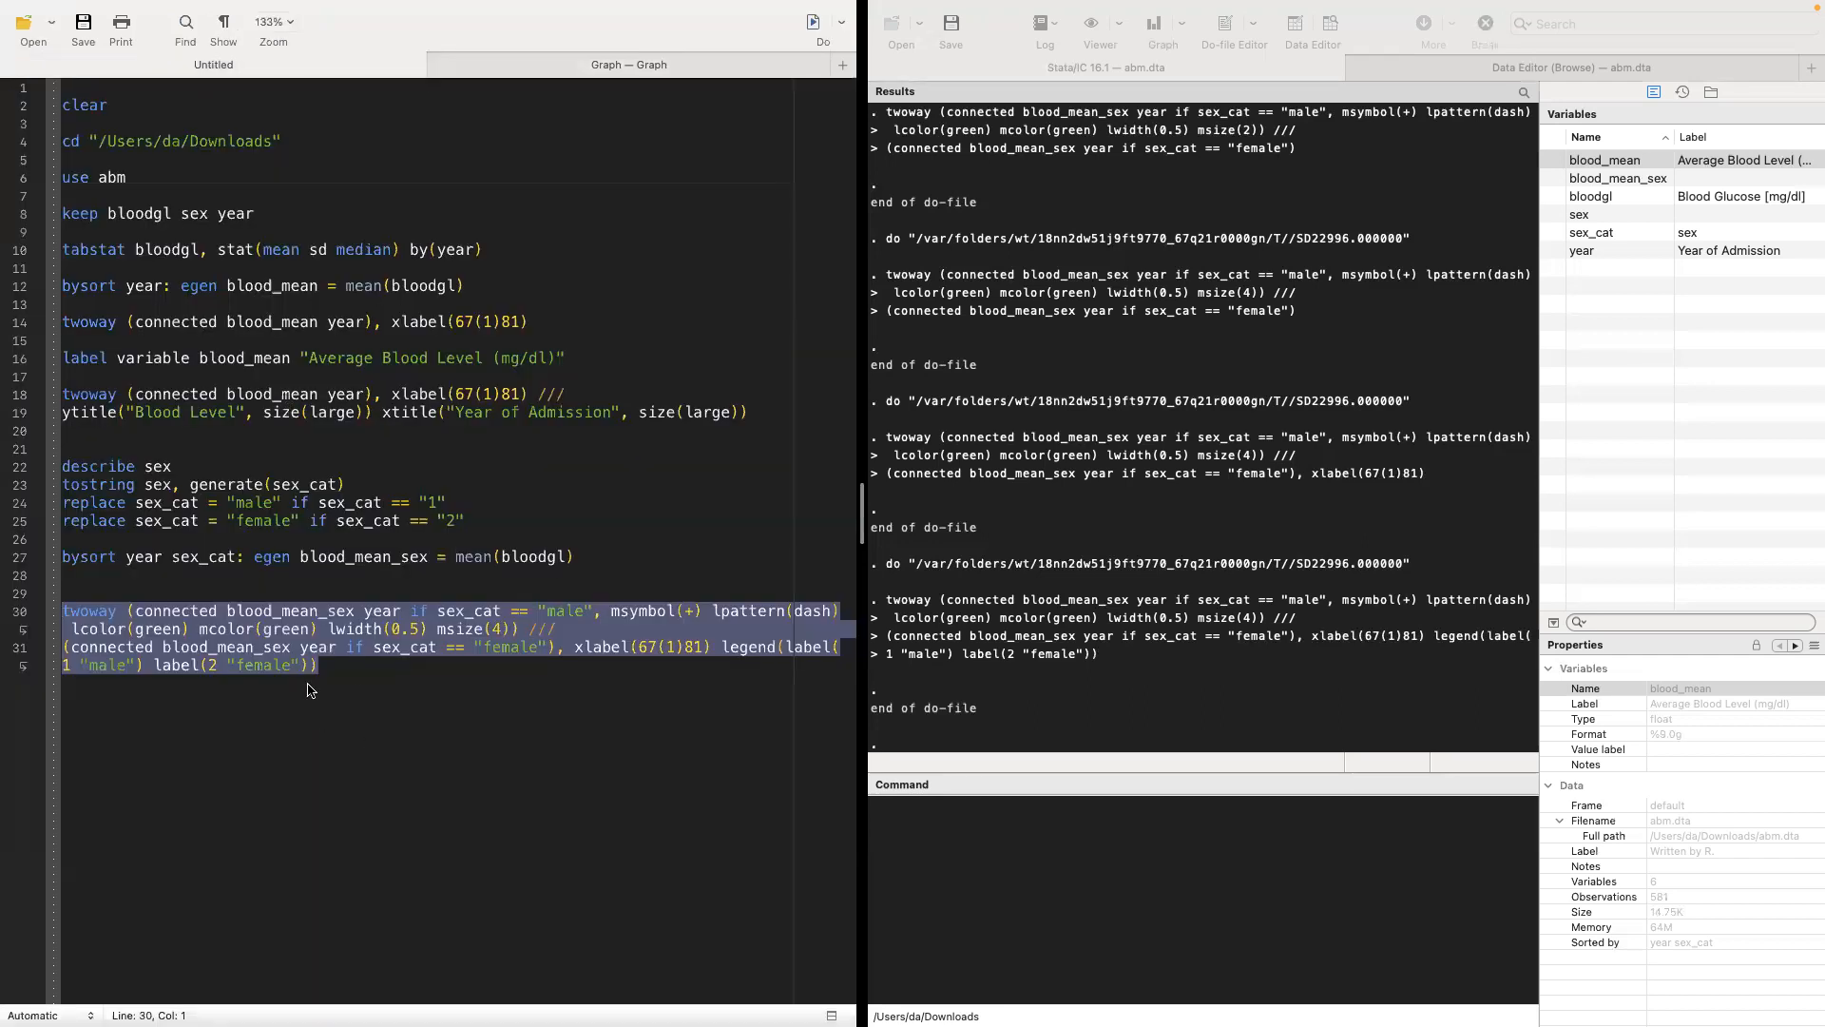
Step: Copy the xtitle("Year of Admission", size(large)) option from the earlier overall-mean graph to the end of the male/female twoway command
{"action": "left_click_drag", "start_coordinate": [384, 415], "coordinate": [759, 412]}
{"action": "key", "text": "super+c"}
{"action": "left_click", "coordinate": [338, 666]}
{"action": "key", "text": "super+v"}
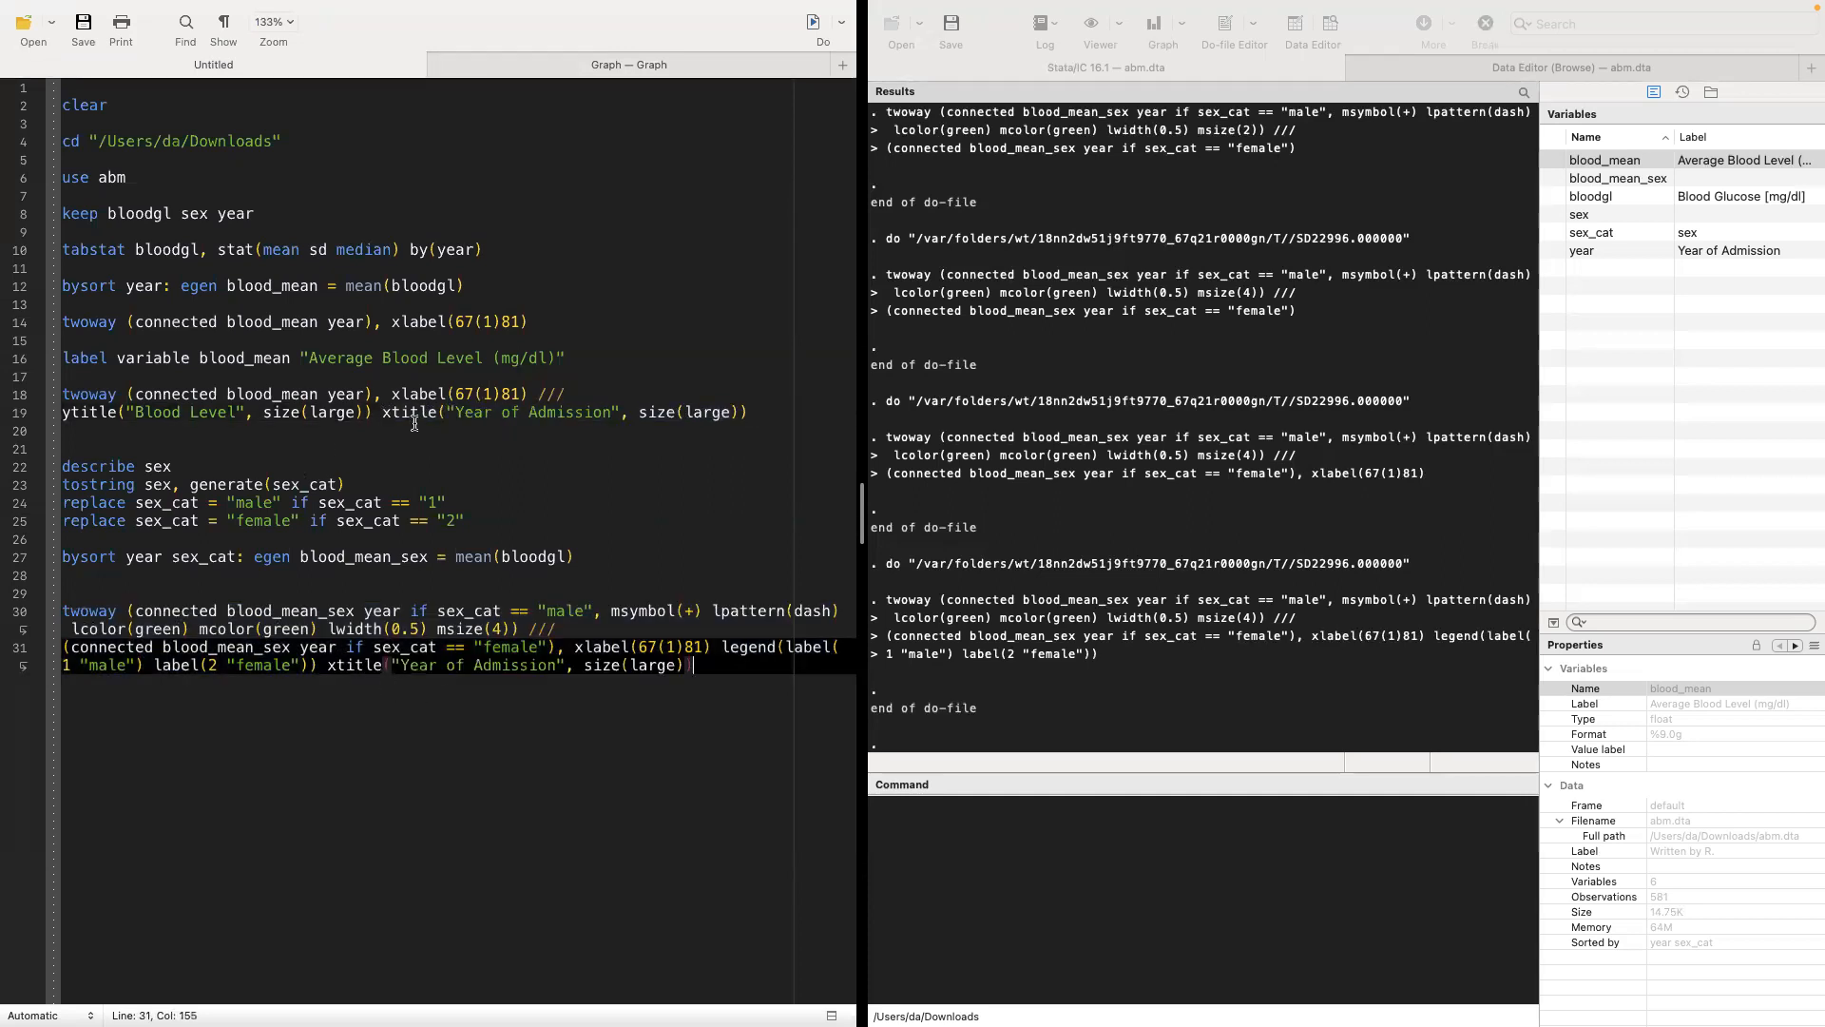
Step: Copy ytitle("Blood Level", size(large)) to the end of the male/female twoway command, run it and return to the do-file
{"action": "left_click_drag", "start_coordinate": [379, 412], "coordinate": [61, 412]}
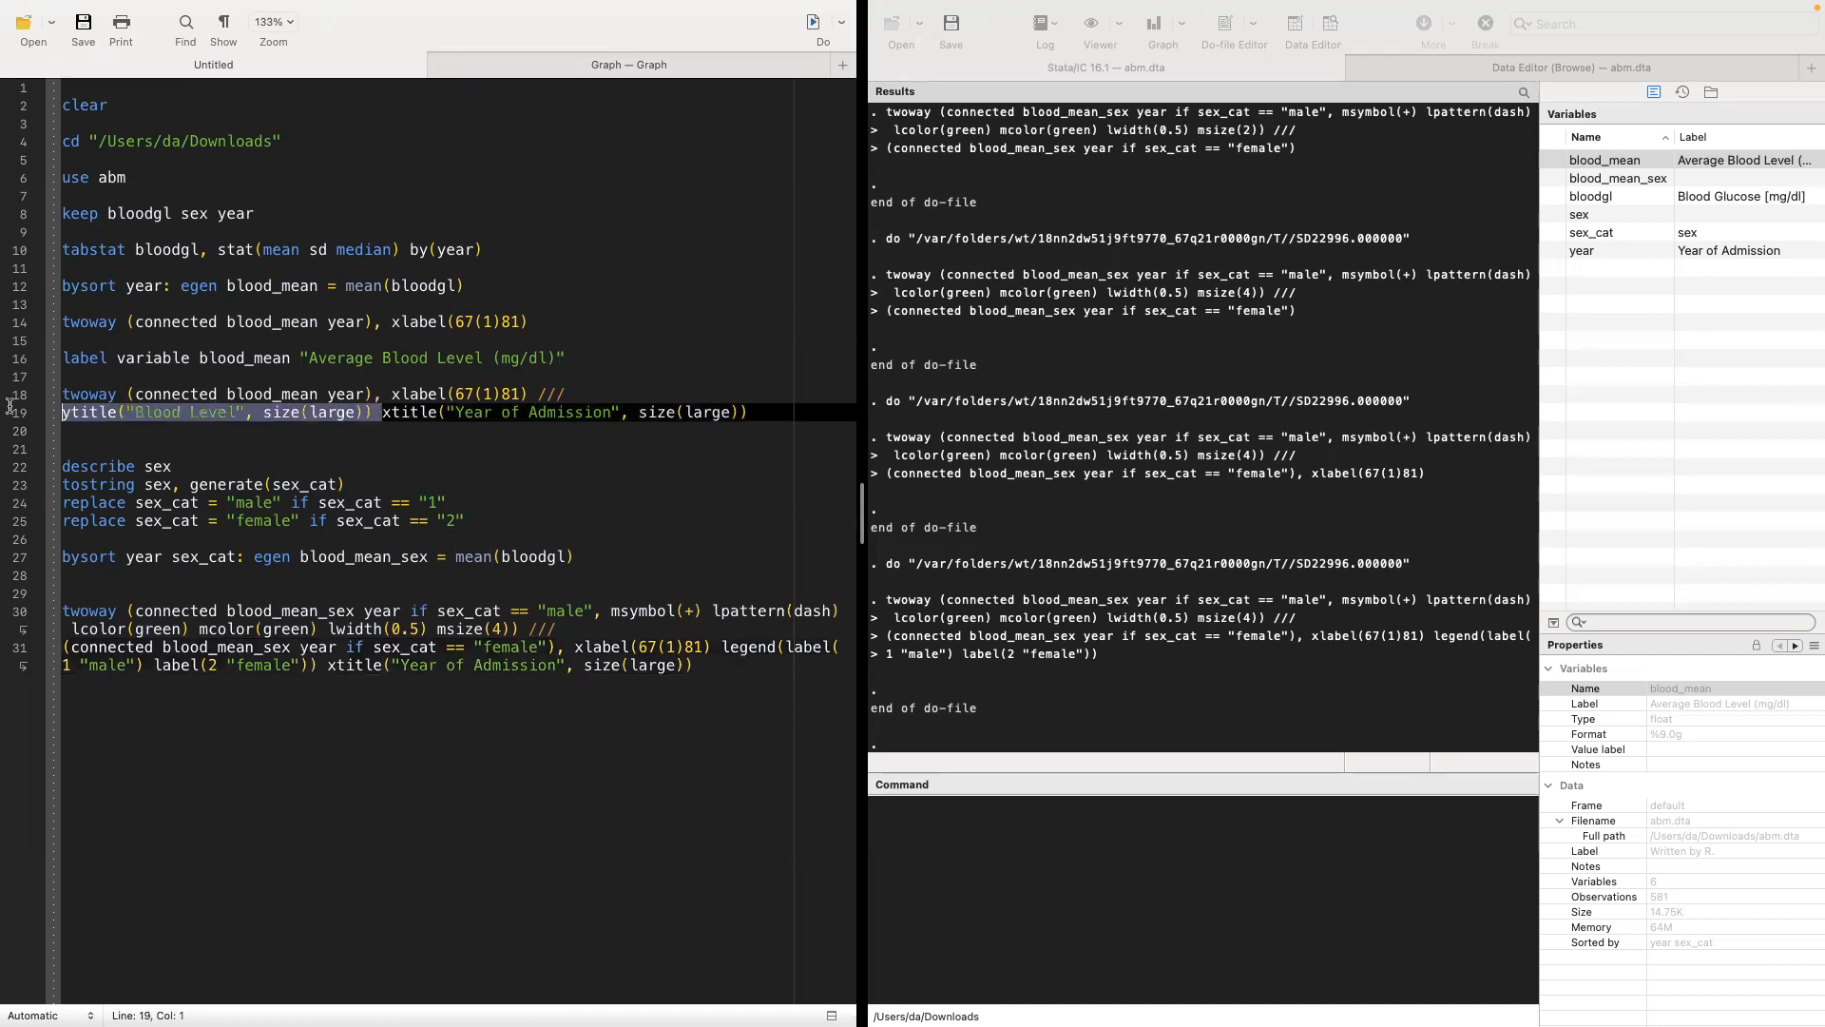
{"action": "key", "text": "super+c"}
{"action": "left_click", "coordinate": [728, 672]}
{"action": "key", "text": "super+v"}
{"action": "left_click_drag", "start_coordinate": [253, 683], "coordinate": [38, 613]}
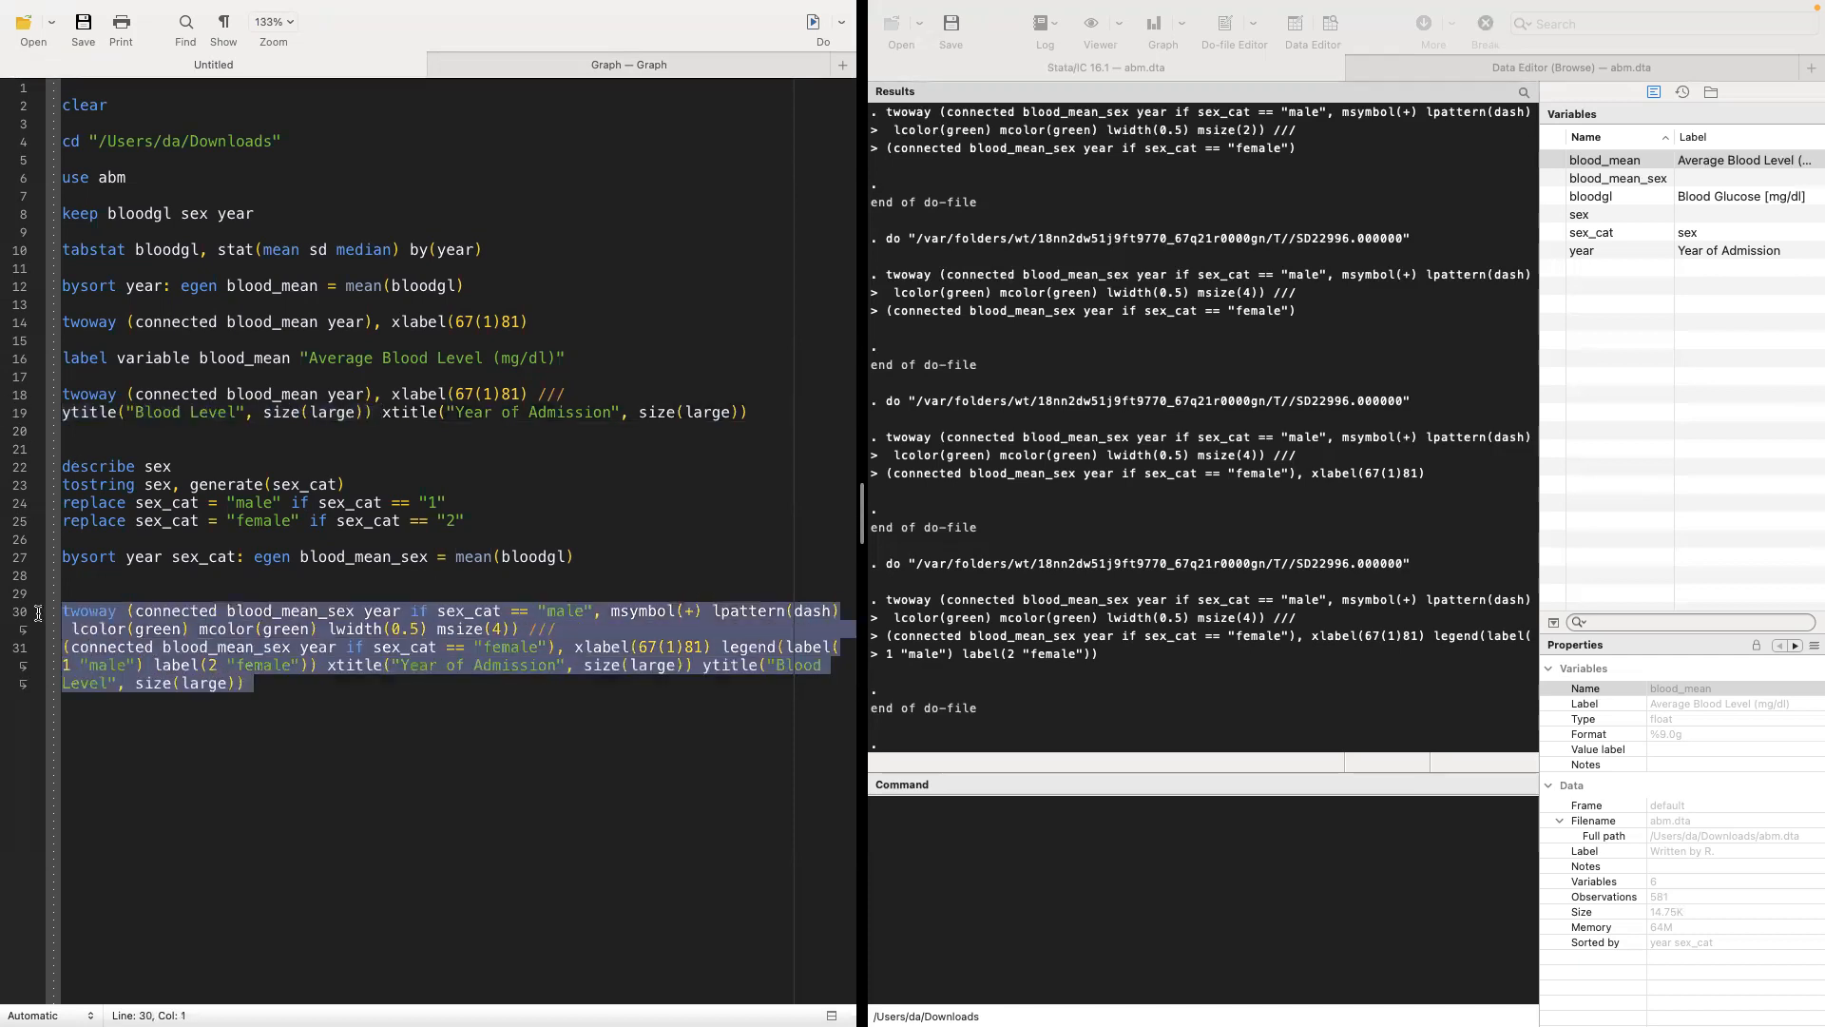
{"action": "left_click", "coordinate": [814, 24]}
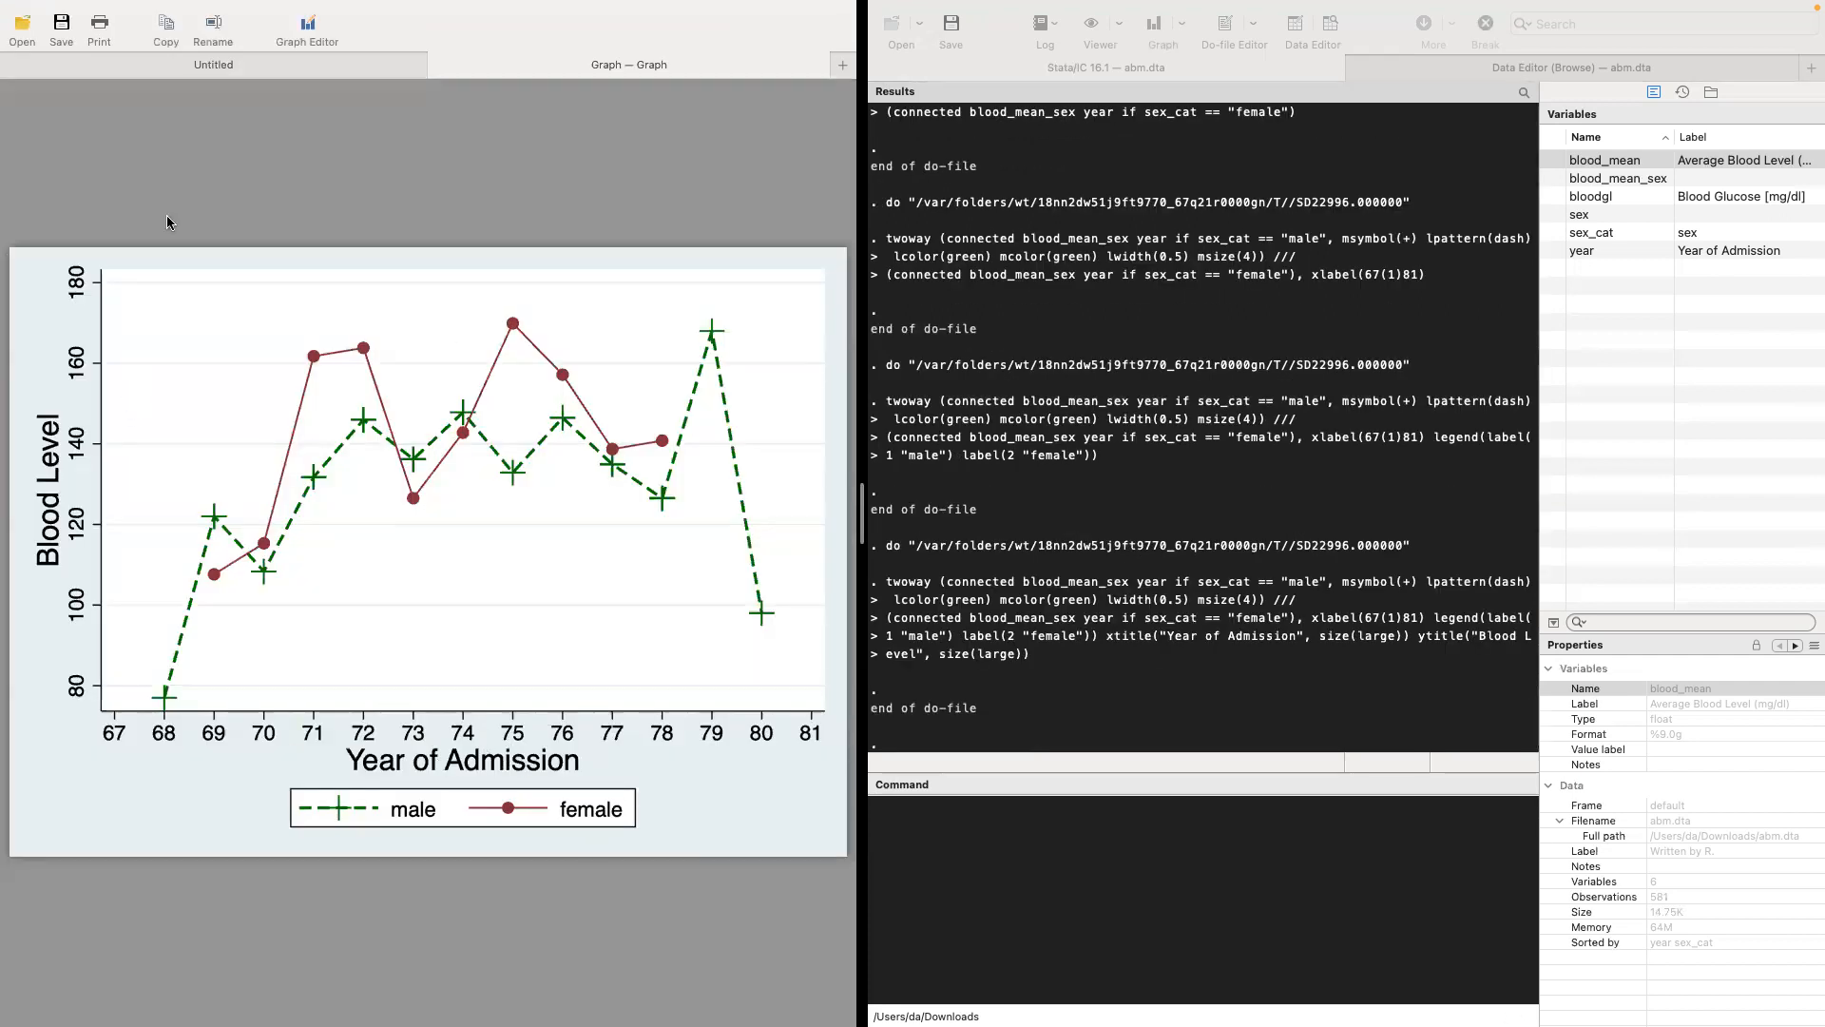
{"action": "left_click", "coordinate": [214, 65]}
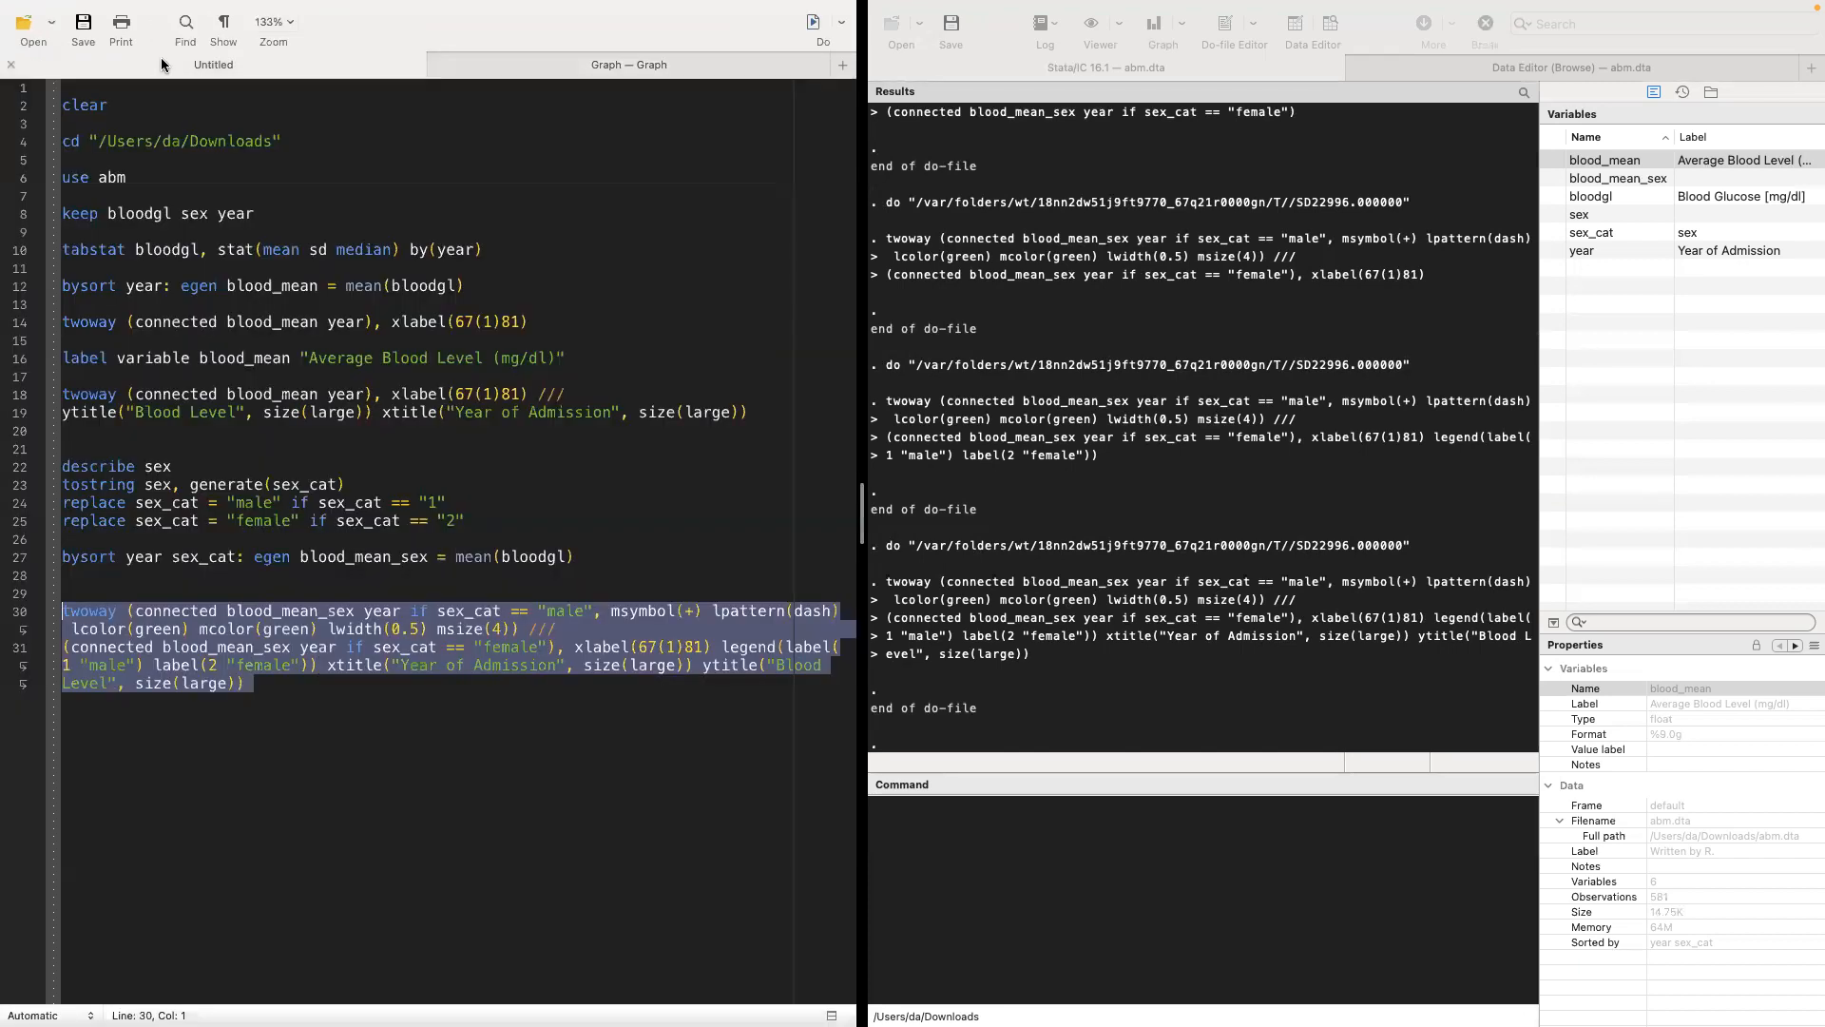
Step: Add order(2 1) after the labels inside the legend option, run the male/female twoway command and return to the do-file
{"action": "left_click", "coordinate": [260, 688]}
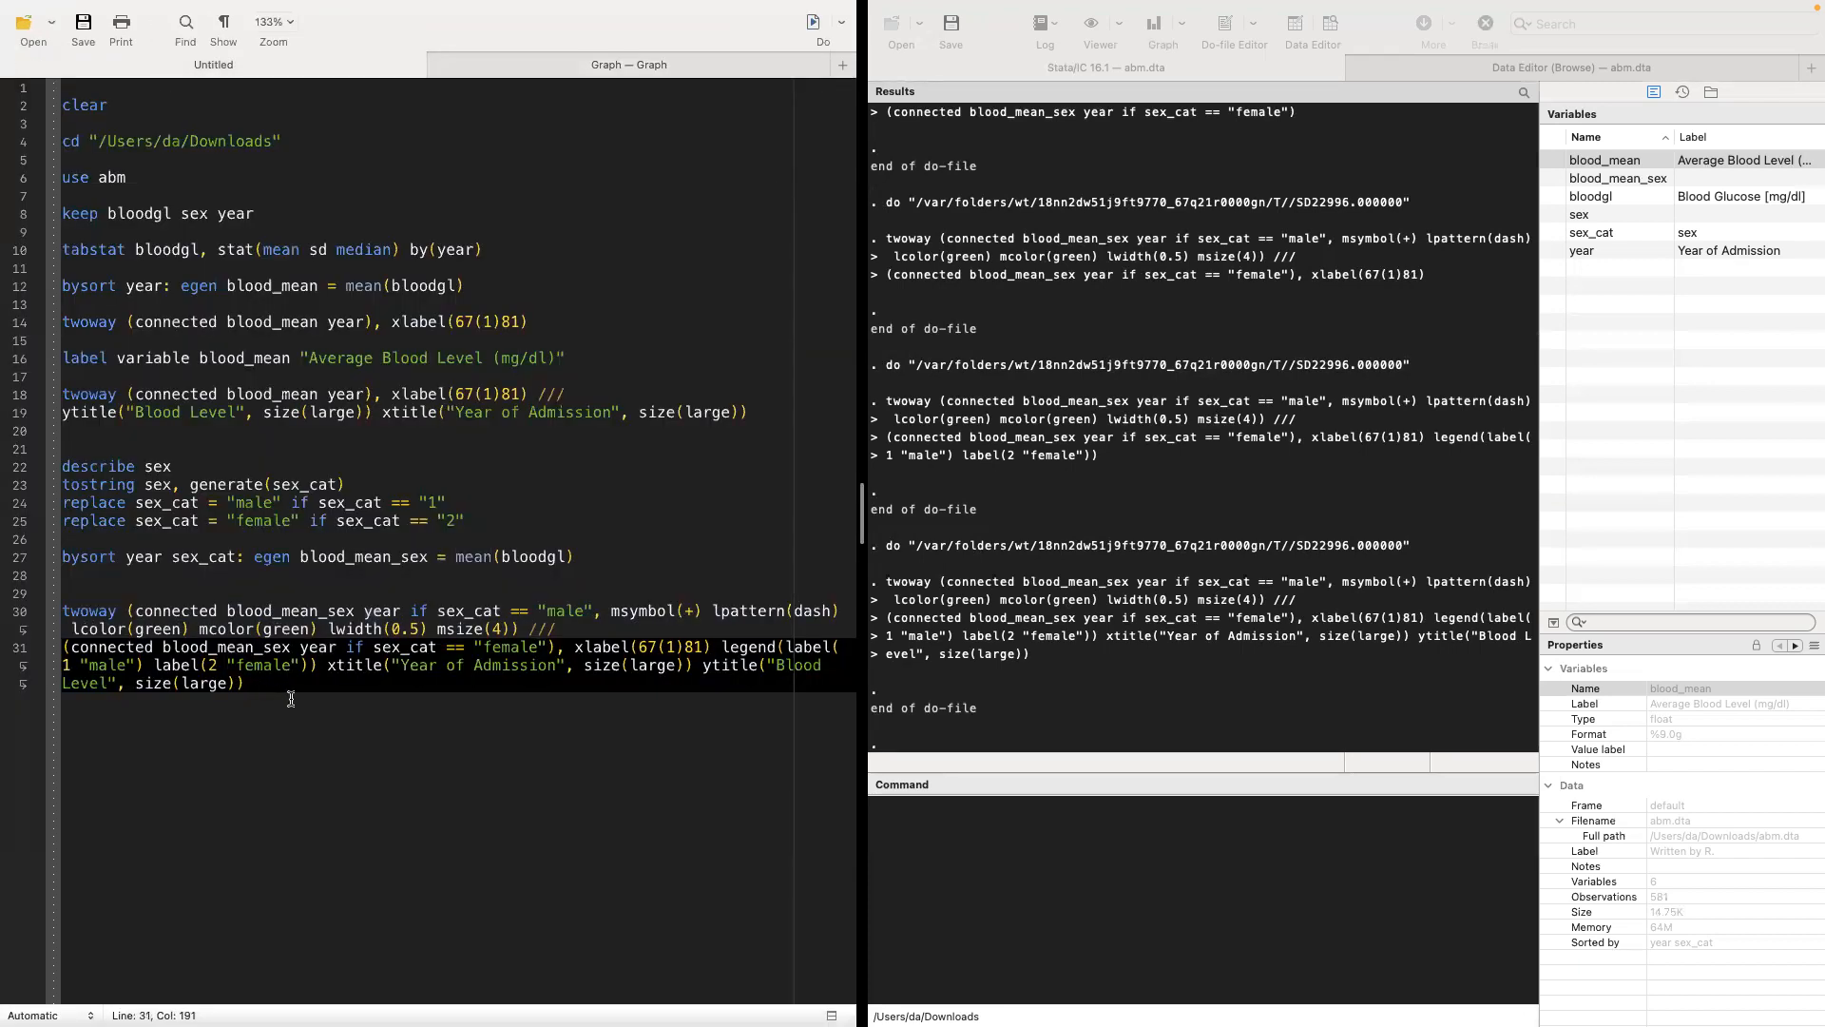
{"action": "left_click", "coordinate": [540, 662]}
{"action": "left_click", "coordinate": [313, 665]}
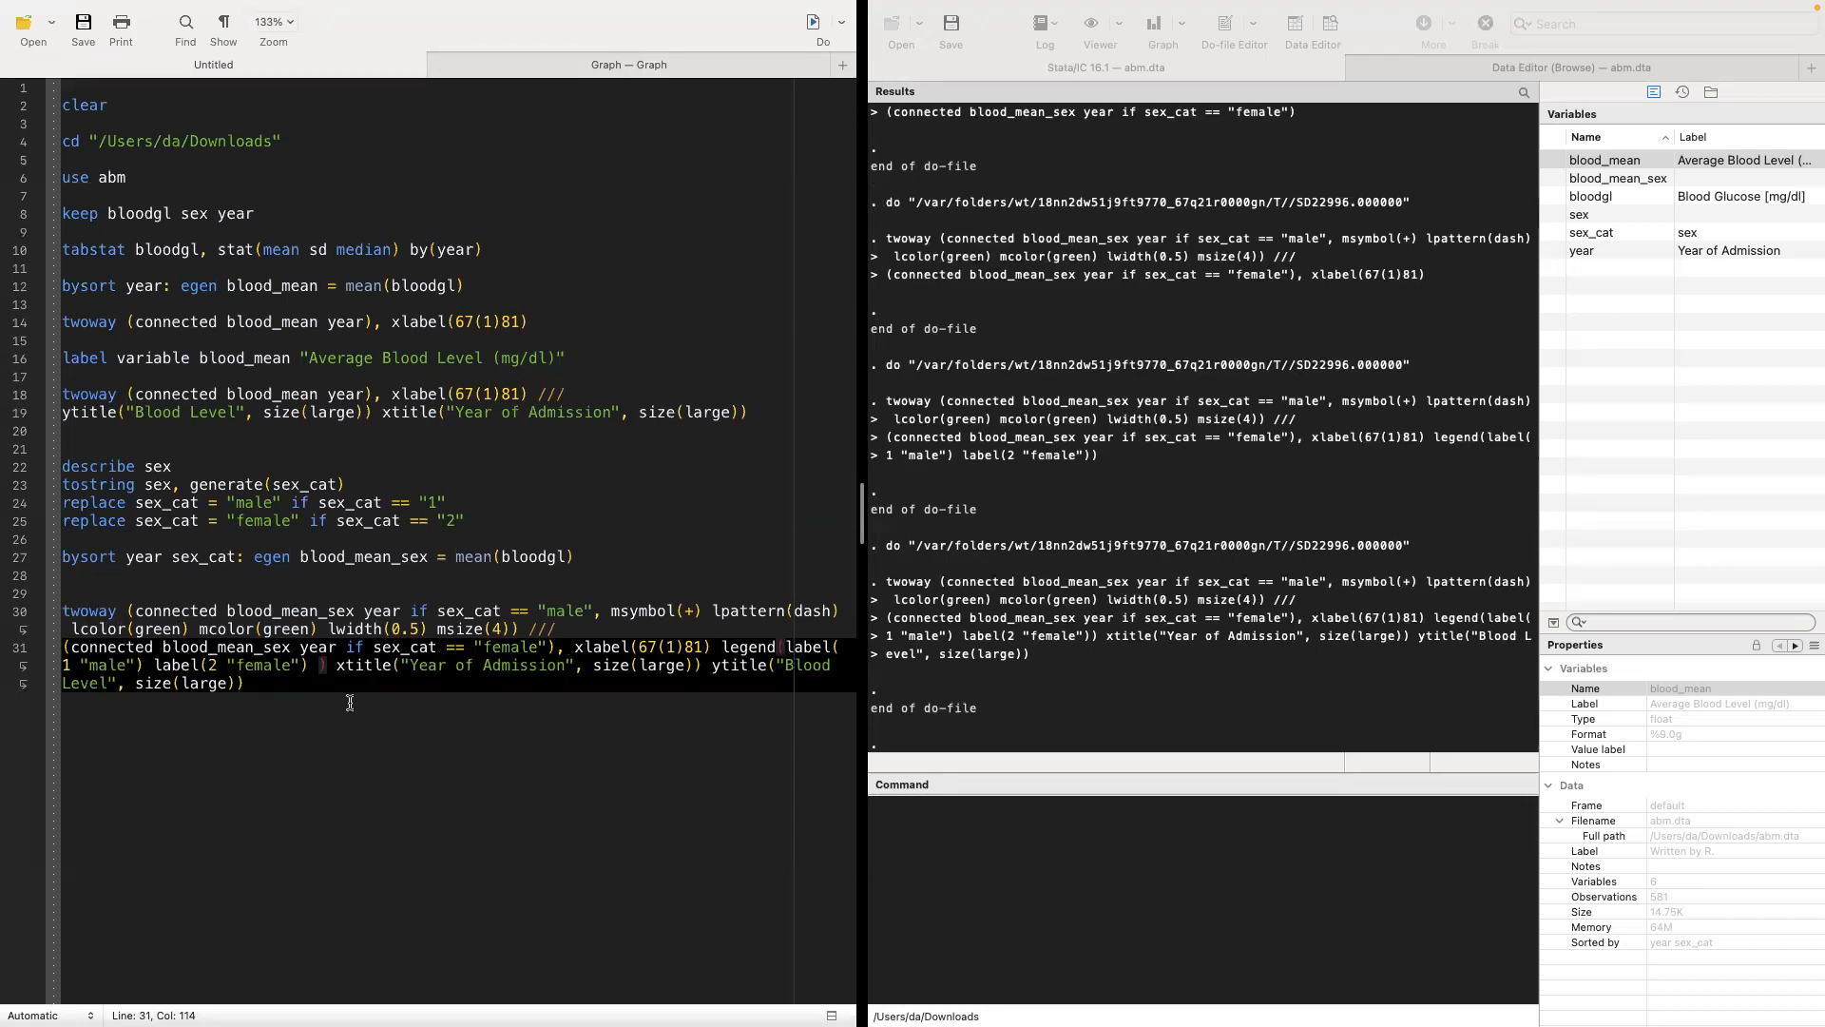
{"action": "type", "text": "order"}
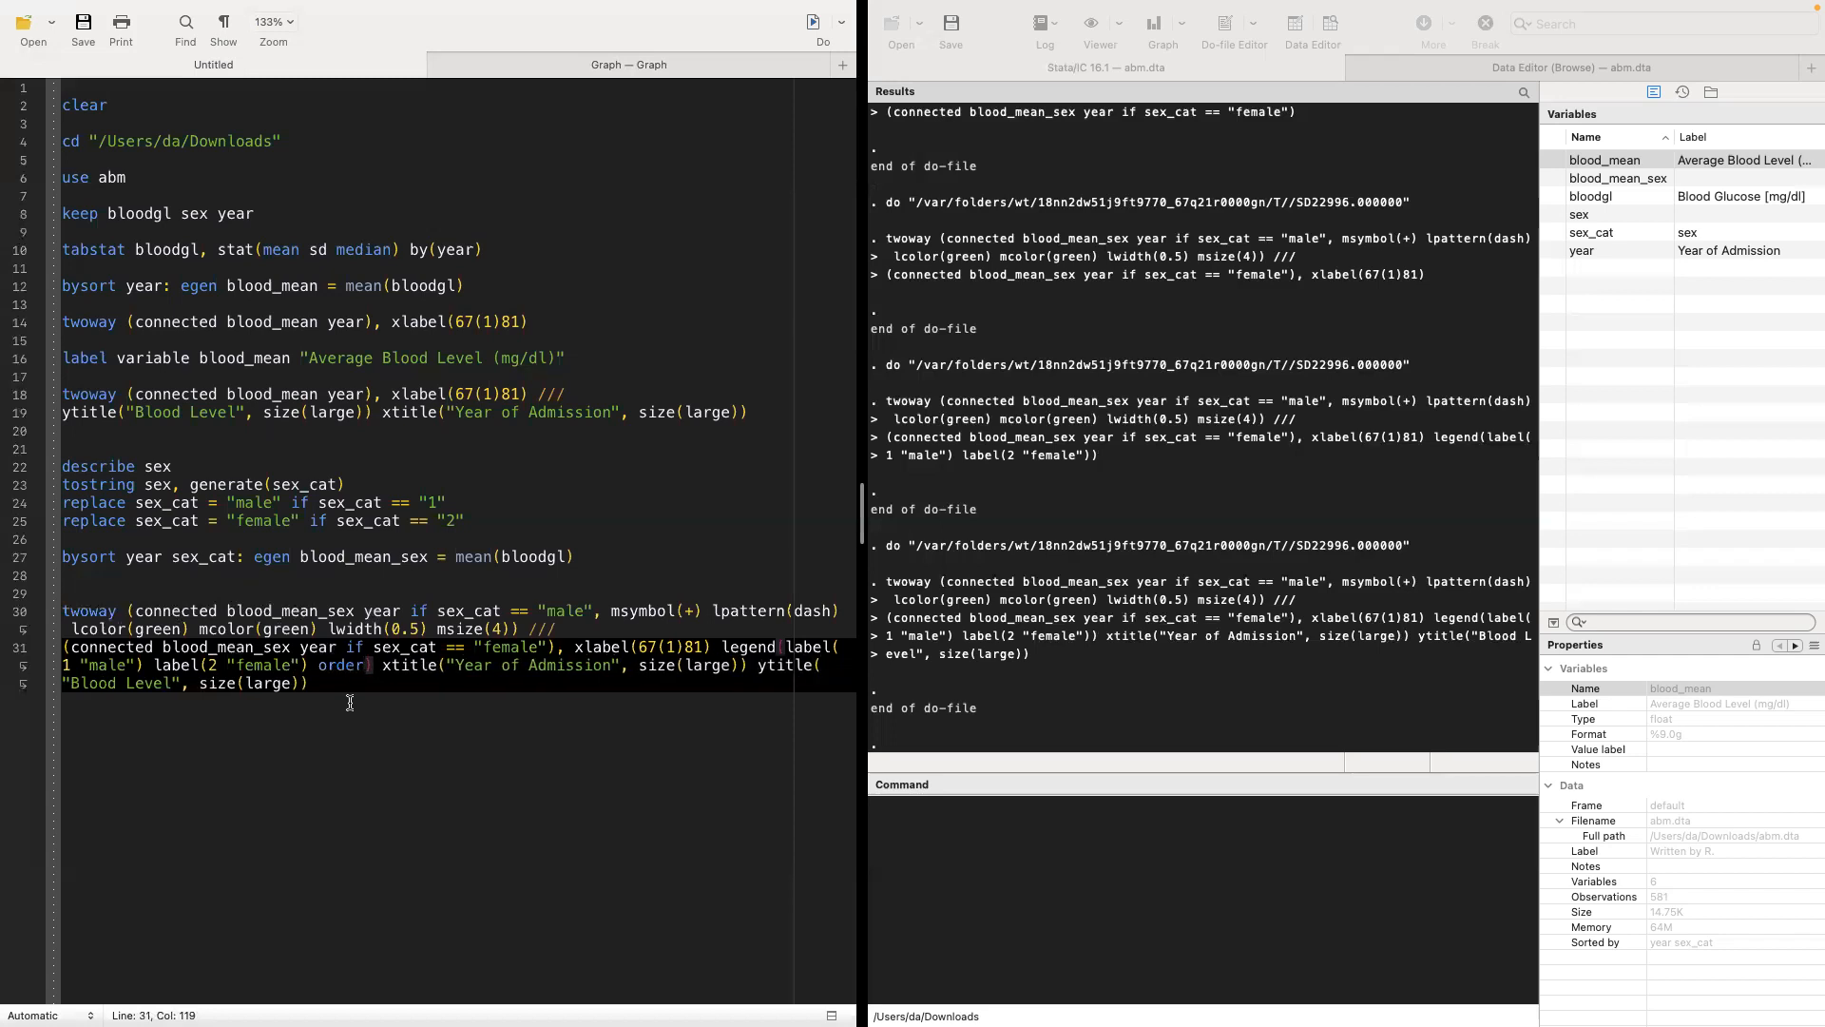
{"action": "type", "text": "()"}
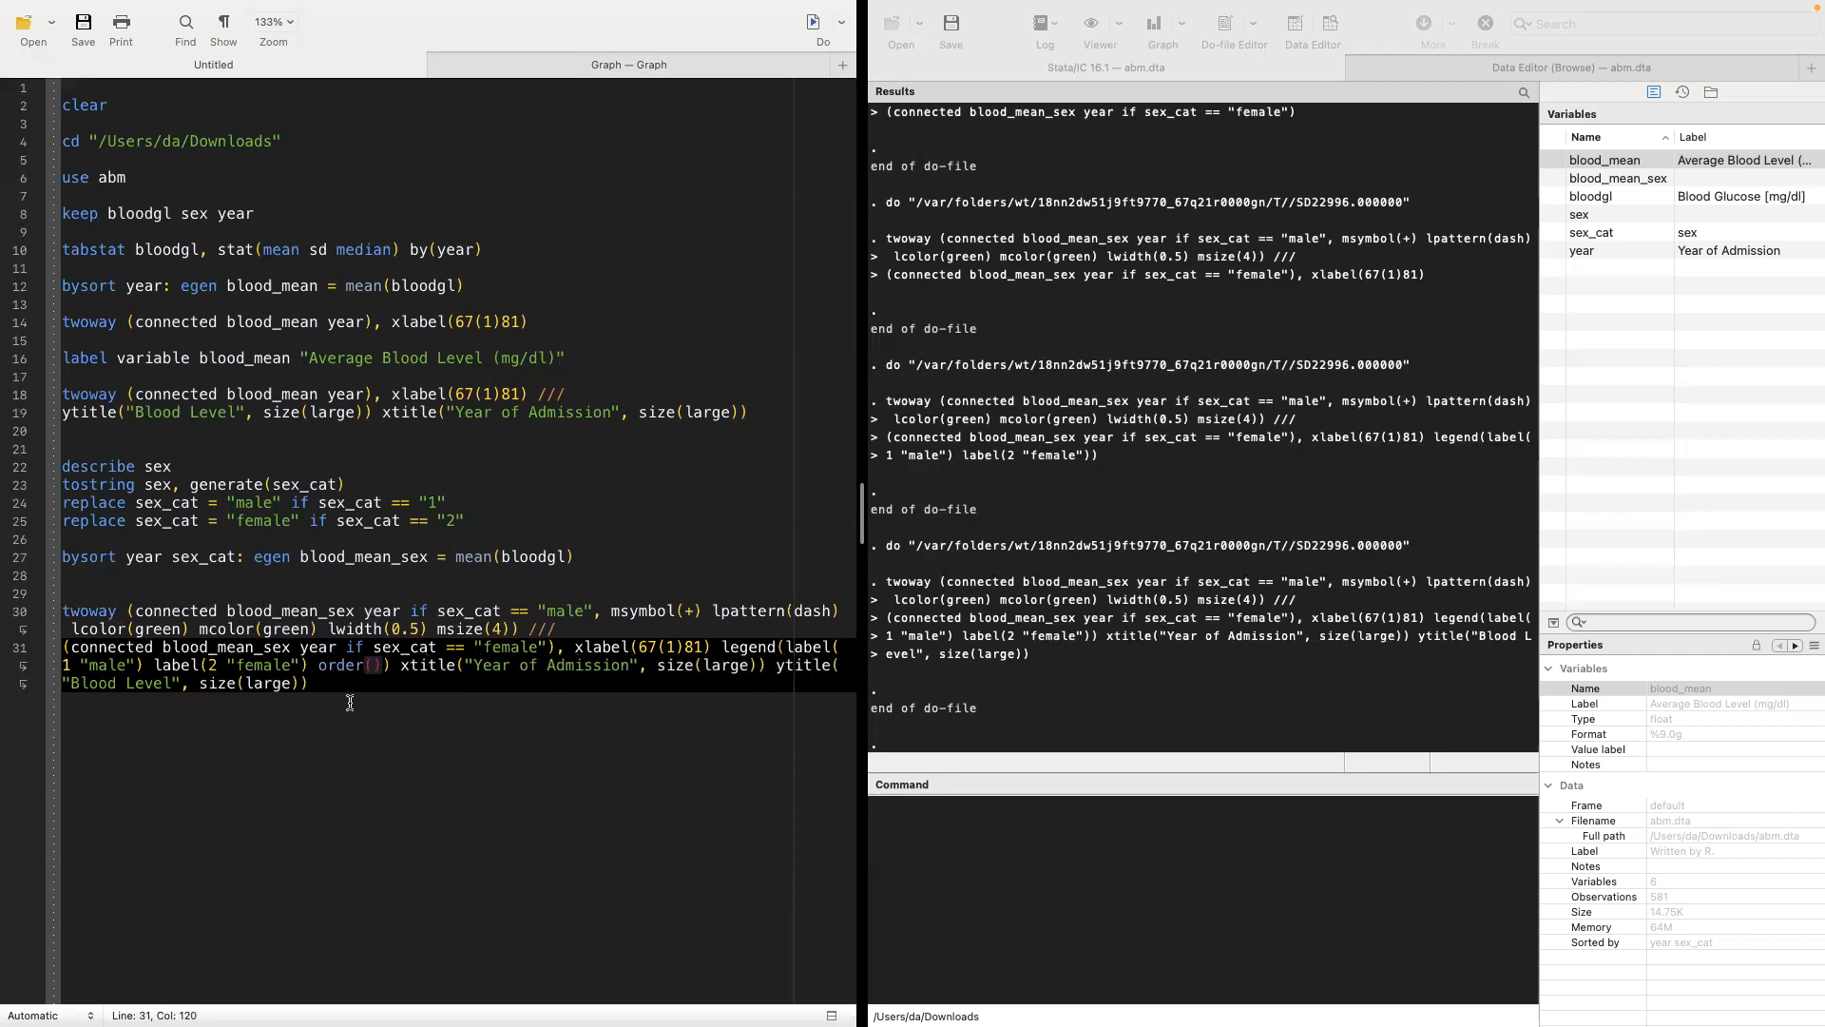
{"action": "type", "text": "2 "}
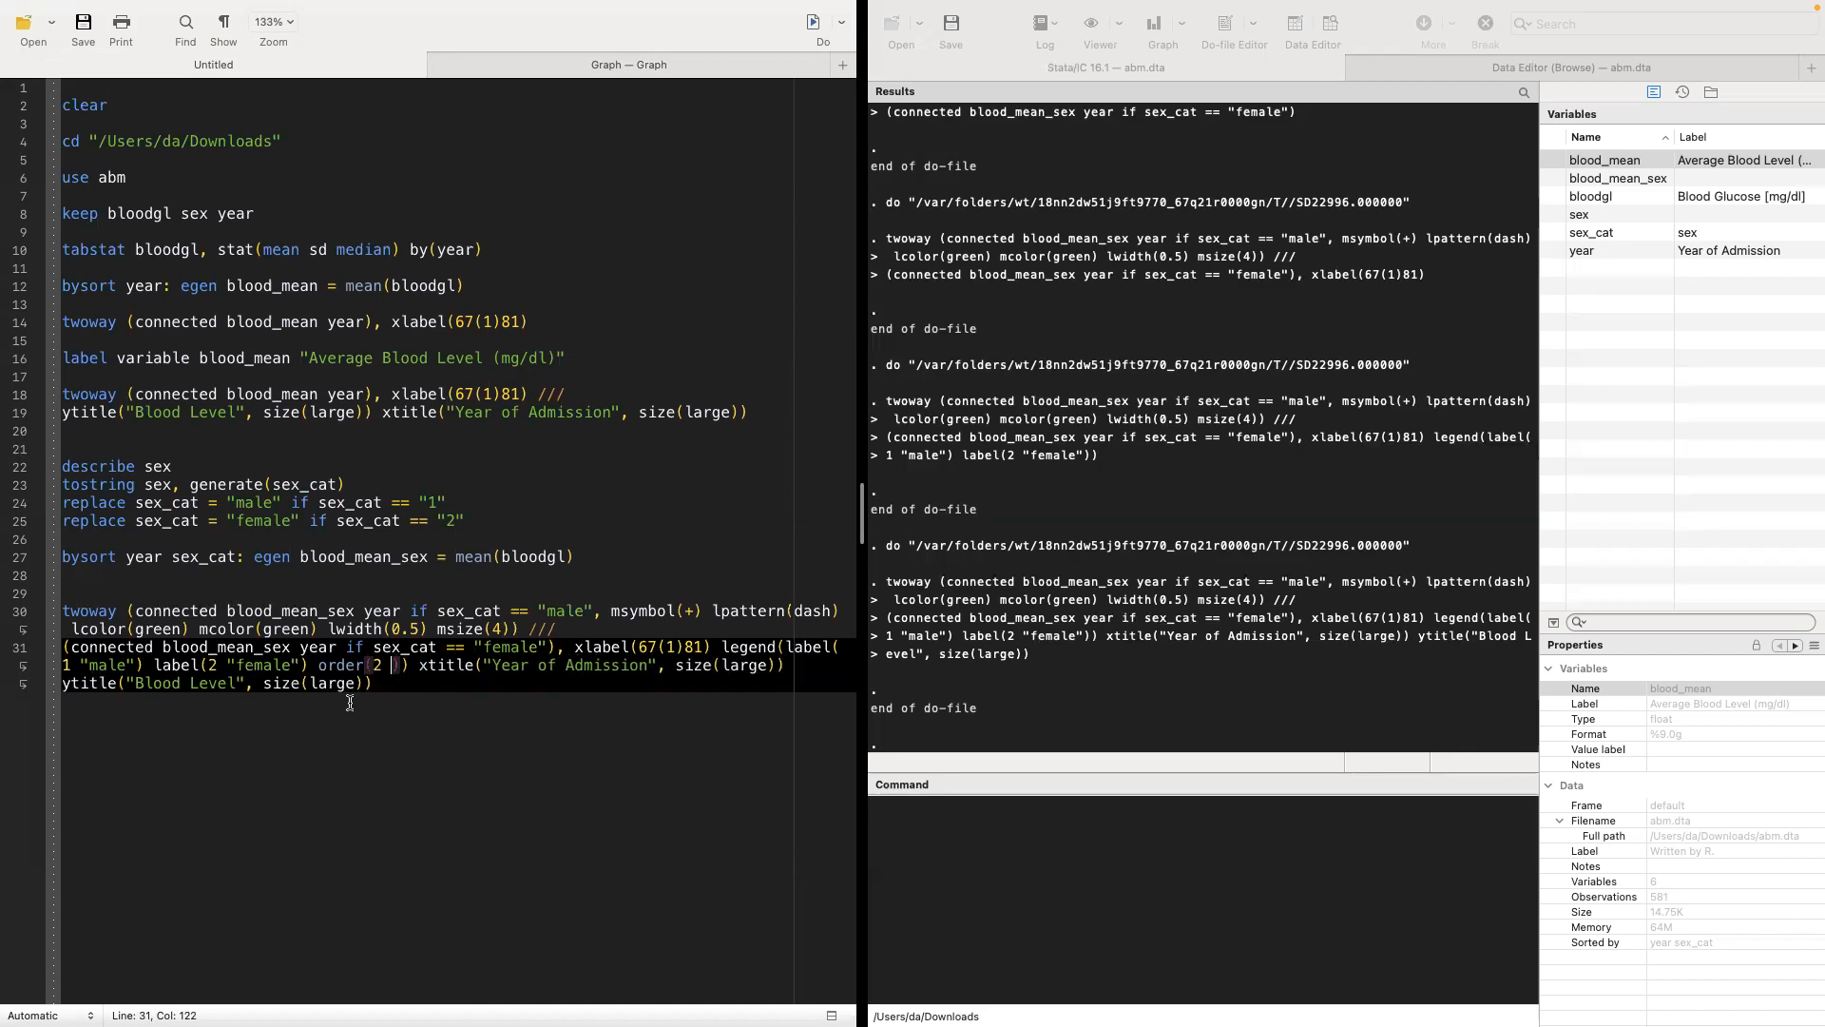
{"action": "type", "text": "1"}
{"action": "left_click_drag", "start_coordinate": [384, 683], "coordinate": [2, 611]}
{"action": "left_click", "coordinate": [810, 52]}
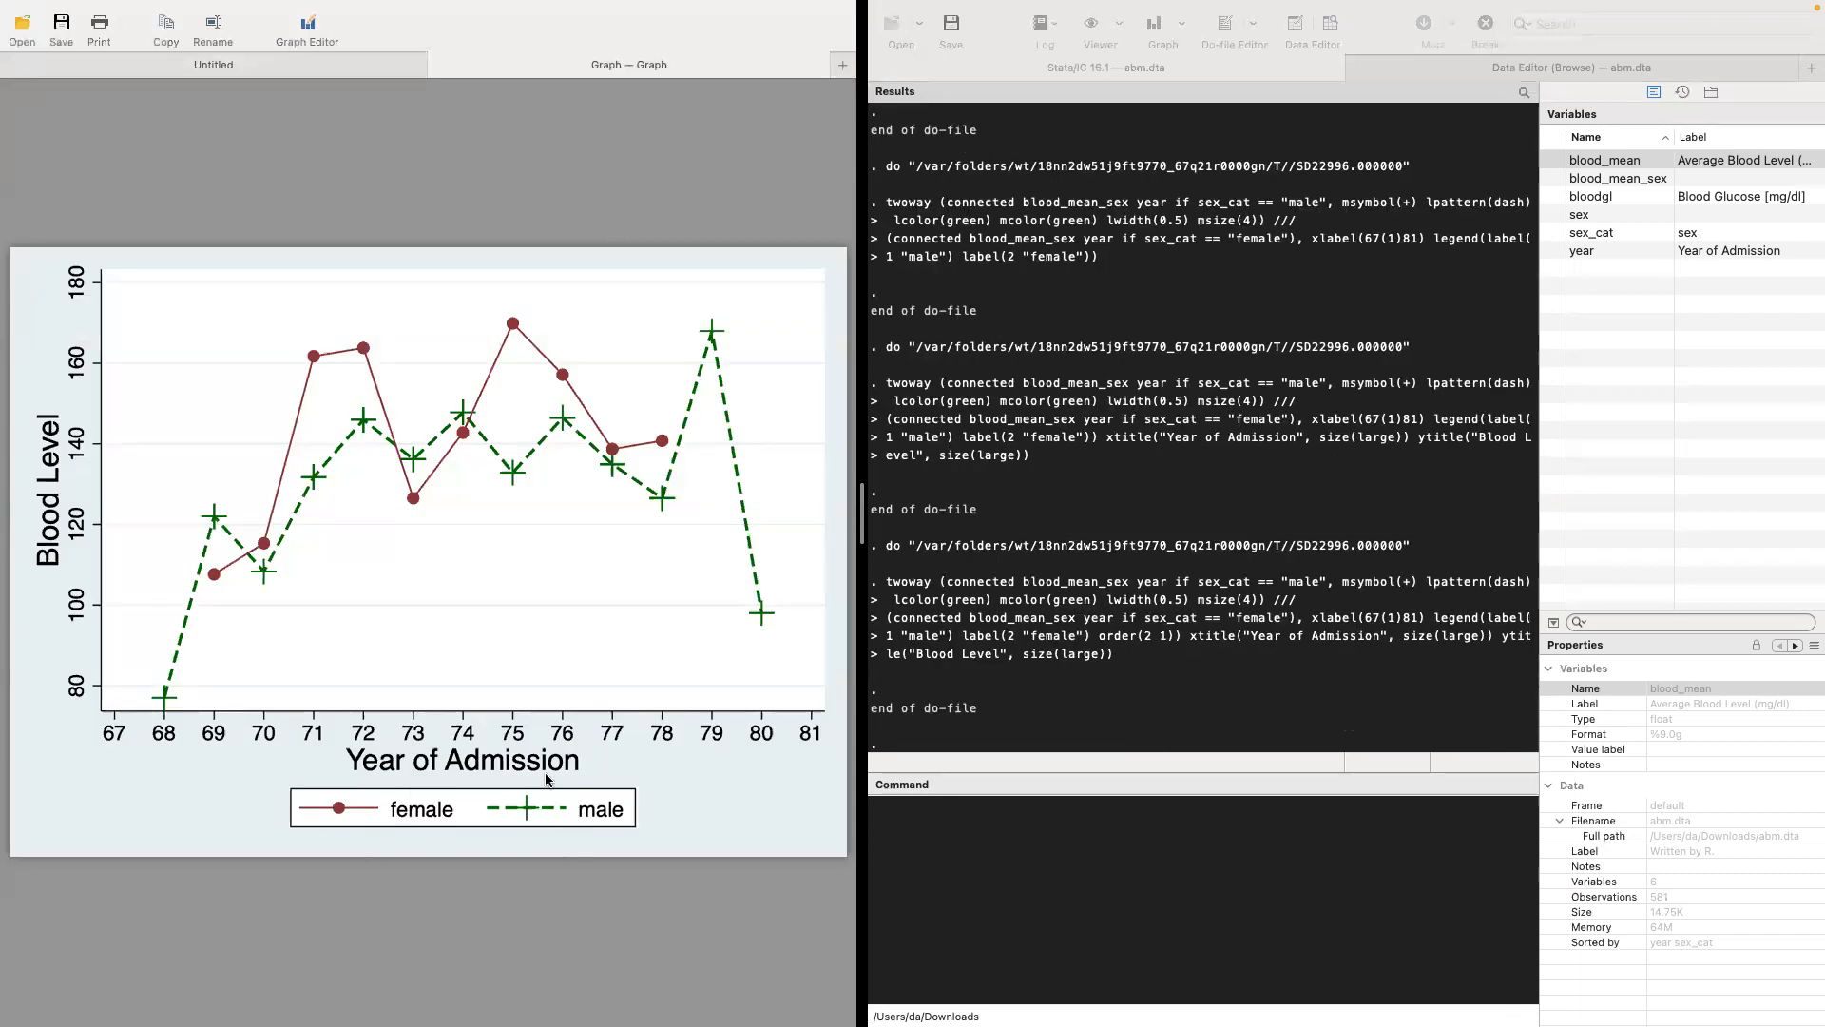
{"action": "left_click", "coordinate": [282, 66]}
Step: Add size(*1.2) after order(2 1) inside the legend option of the male/female twoway command
{"action": "left_click", "coordinate": [409, 666]}
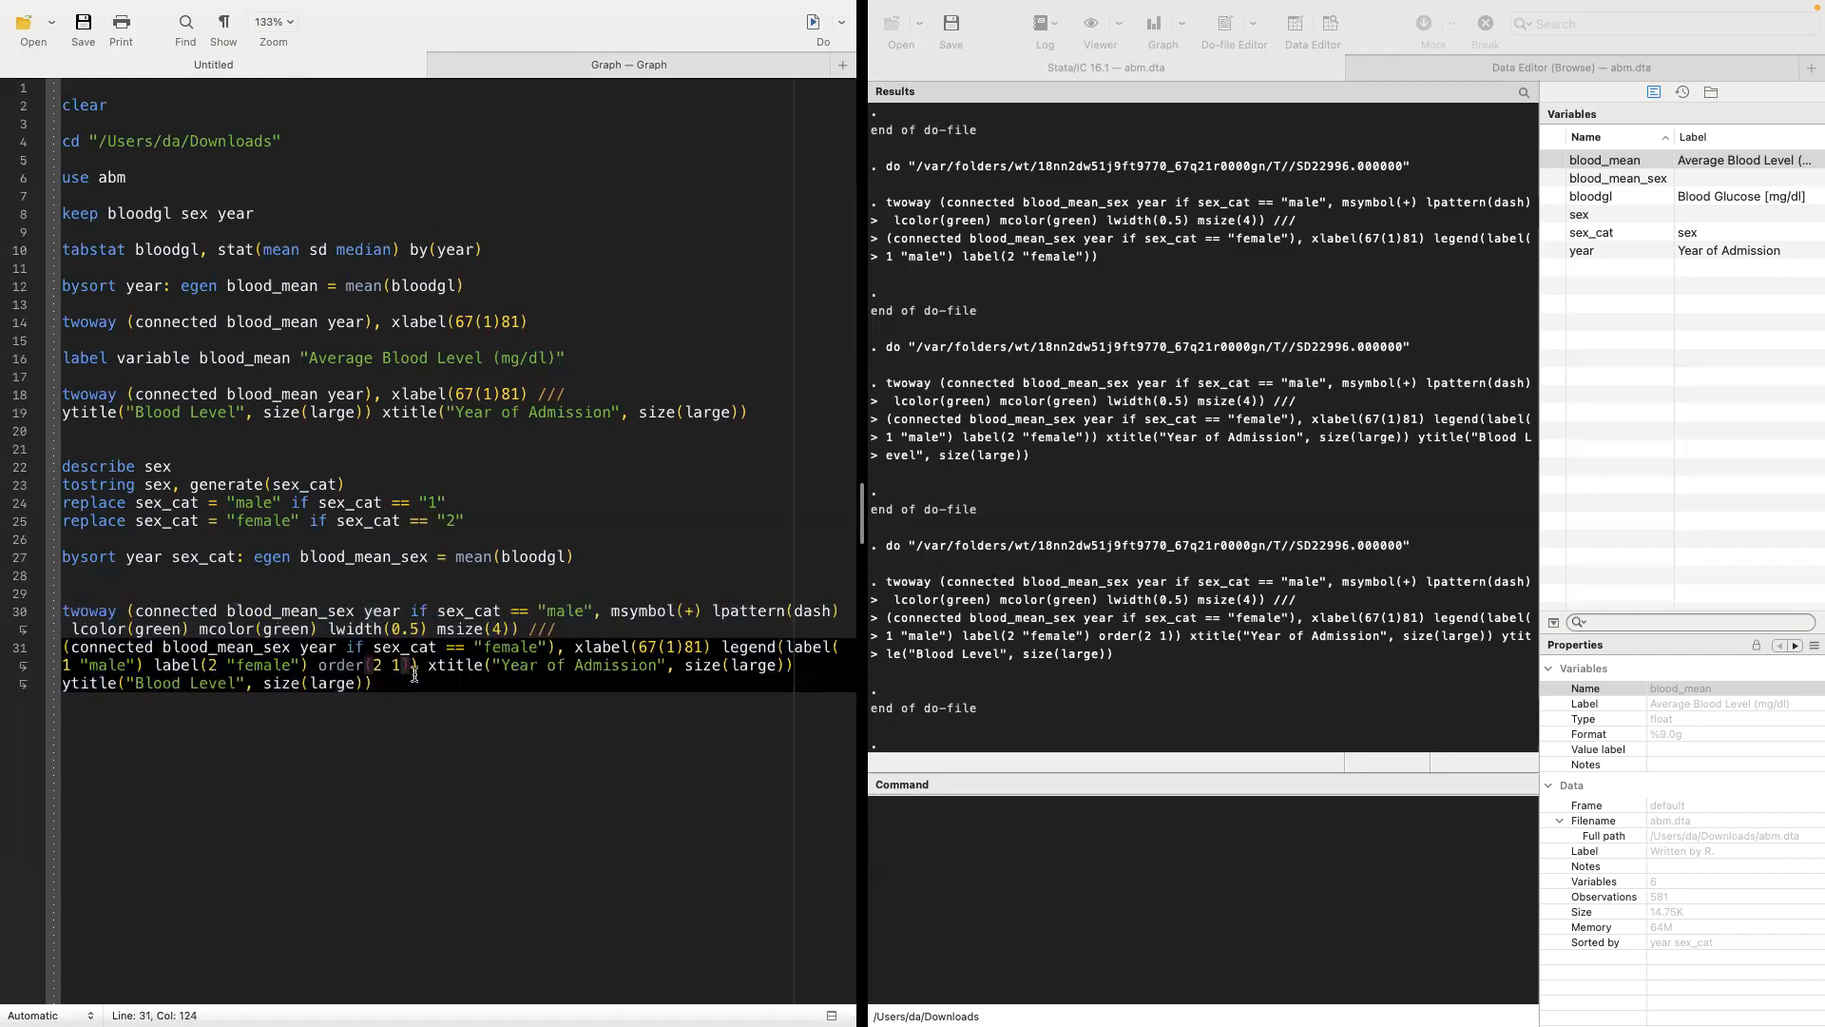
{"action": "type", "text": "siz "}
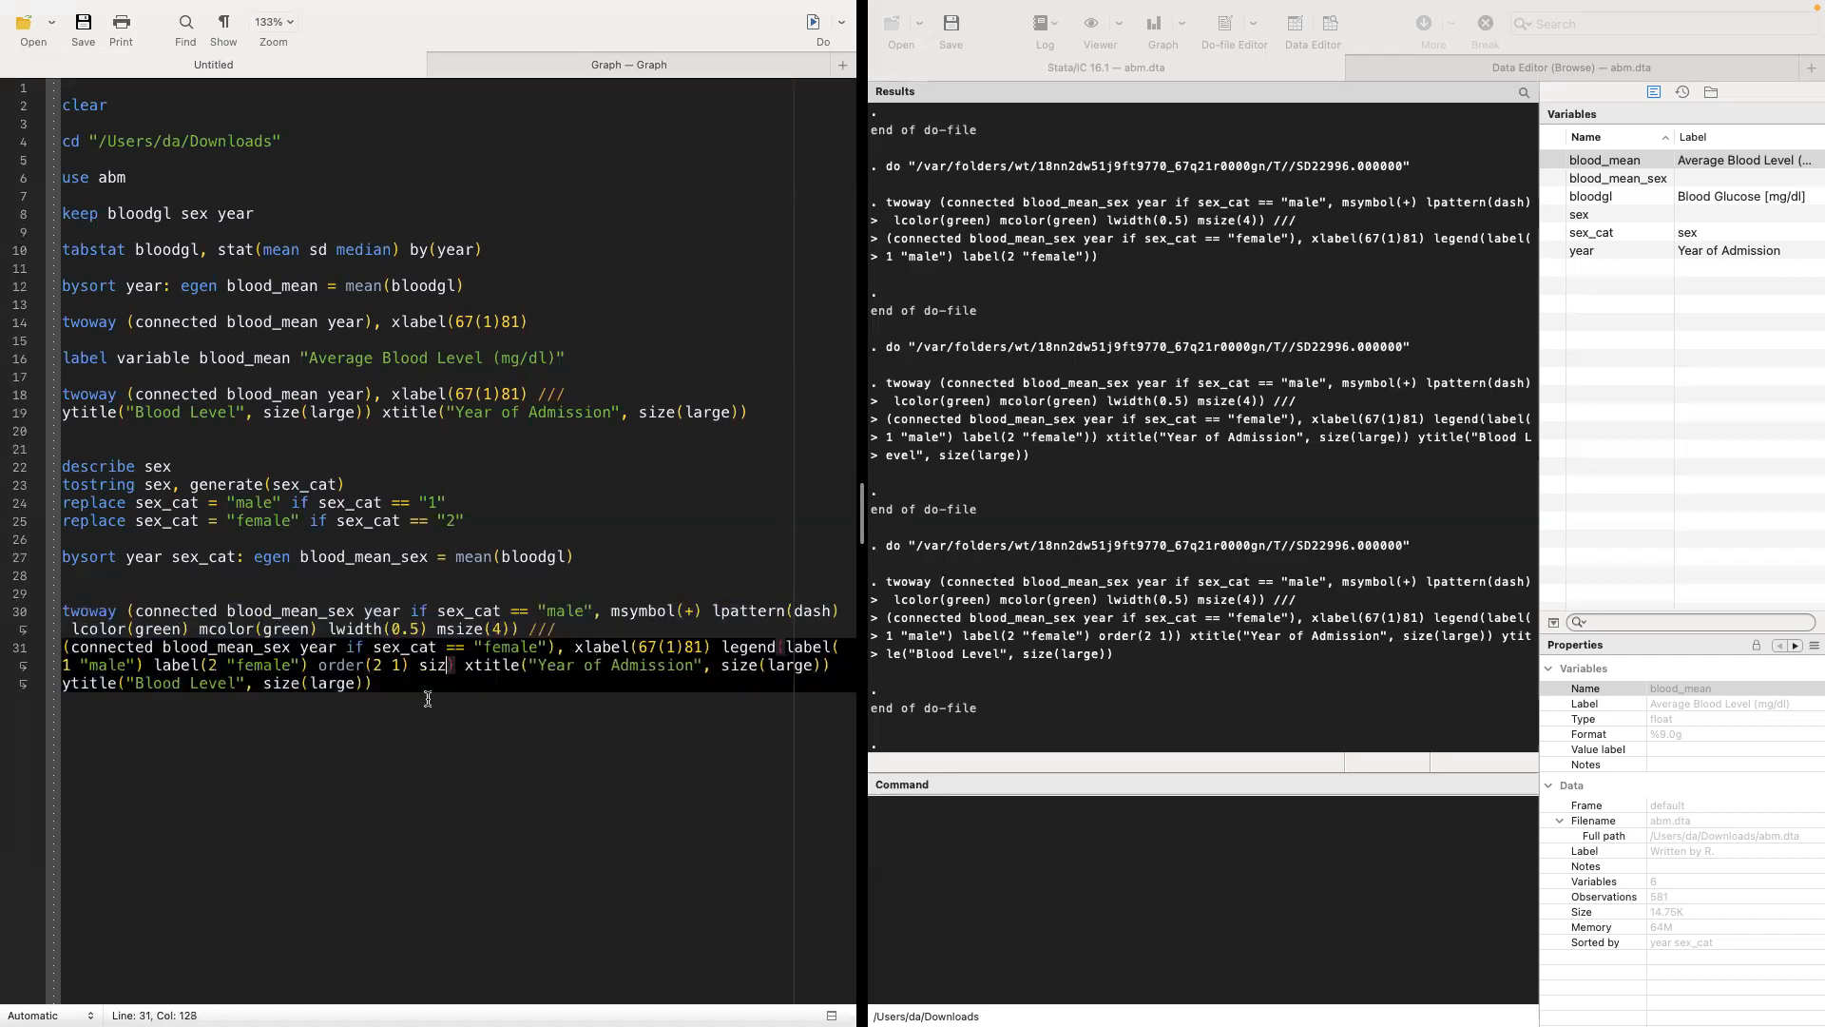
{"action": "type", "text": "e()"}
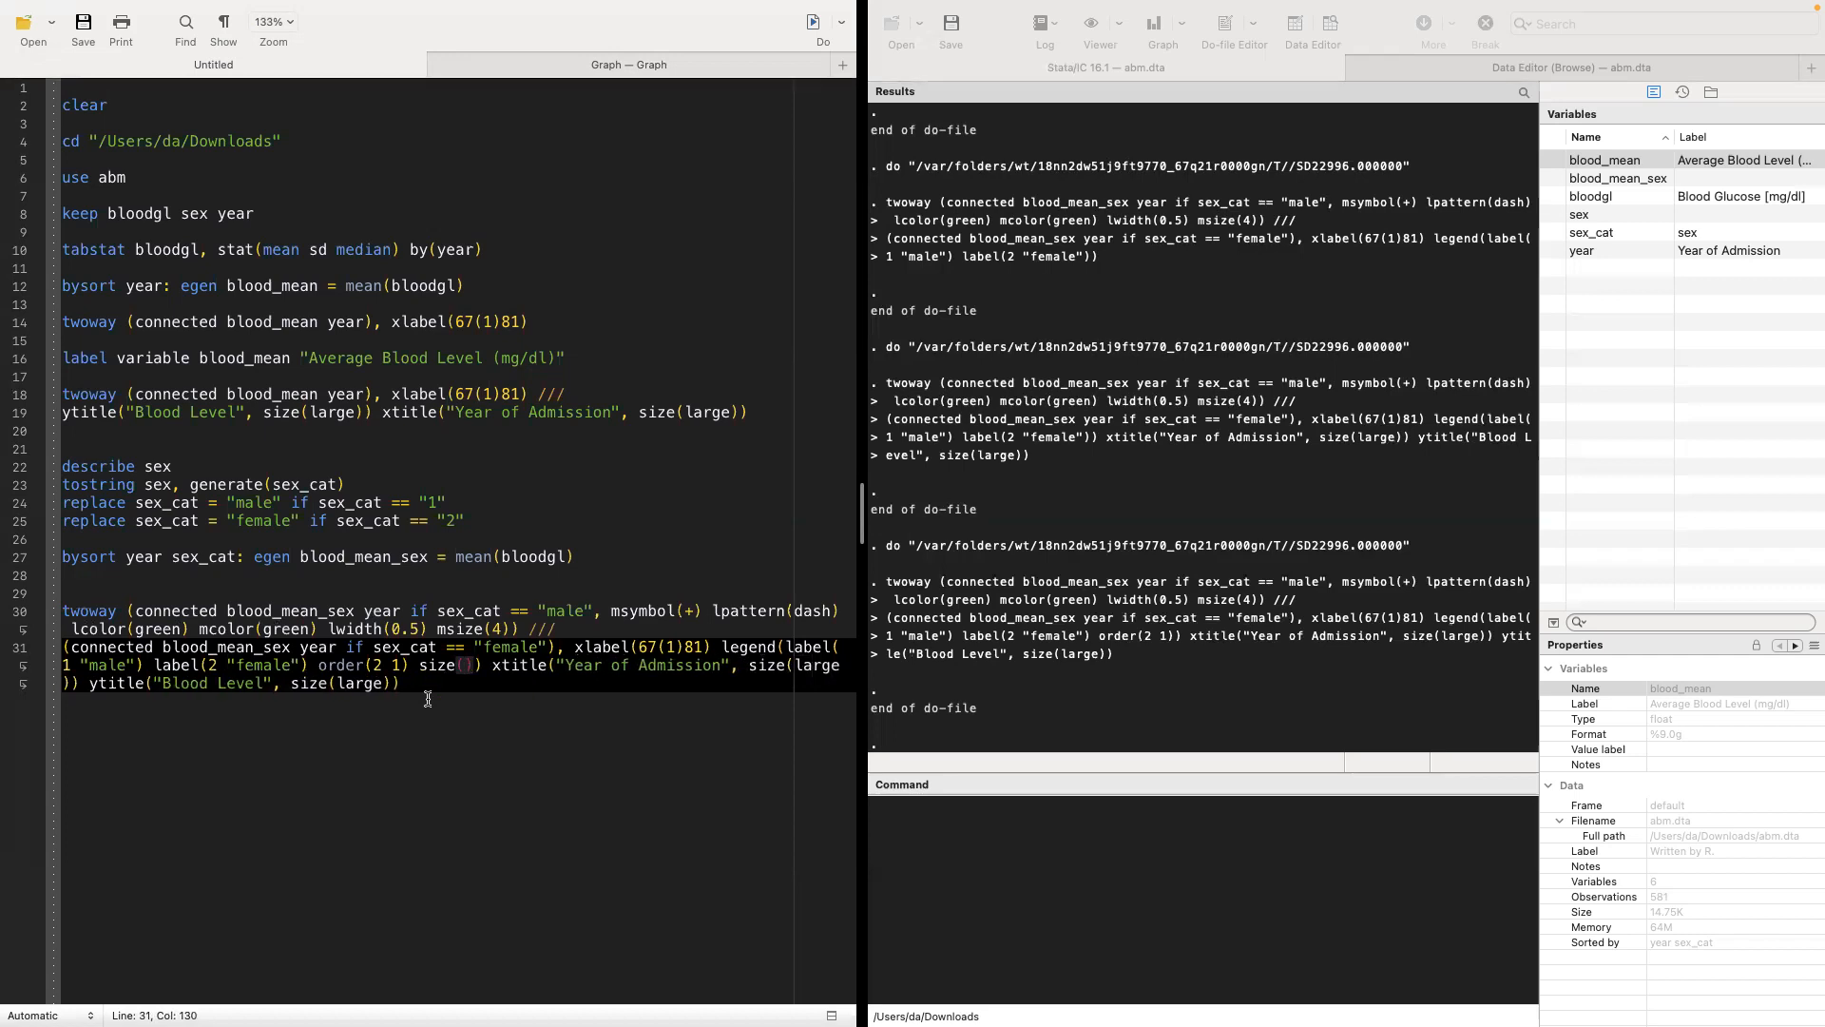
{"action": "type", "text": "*"}
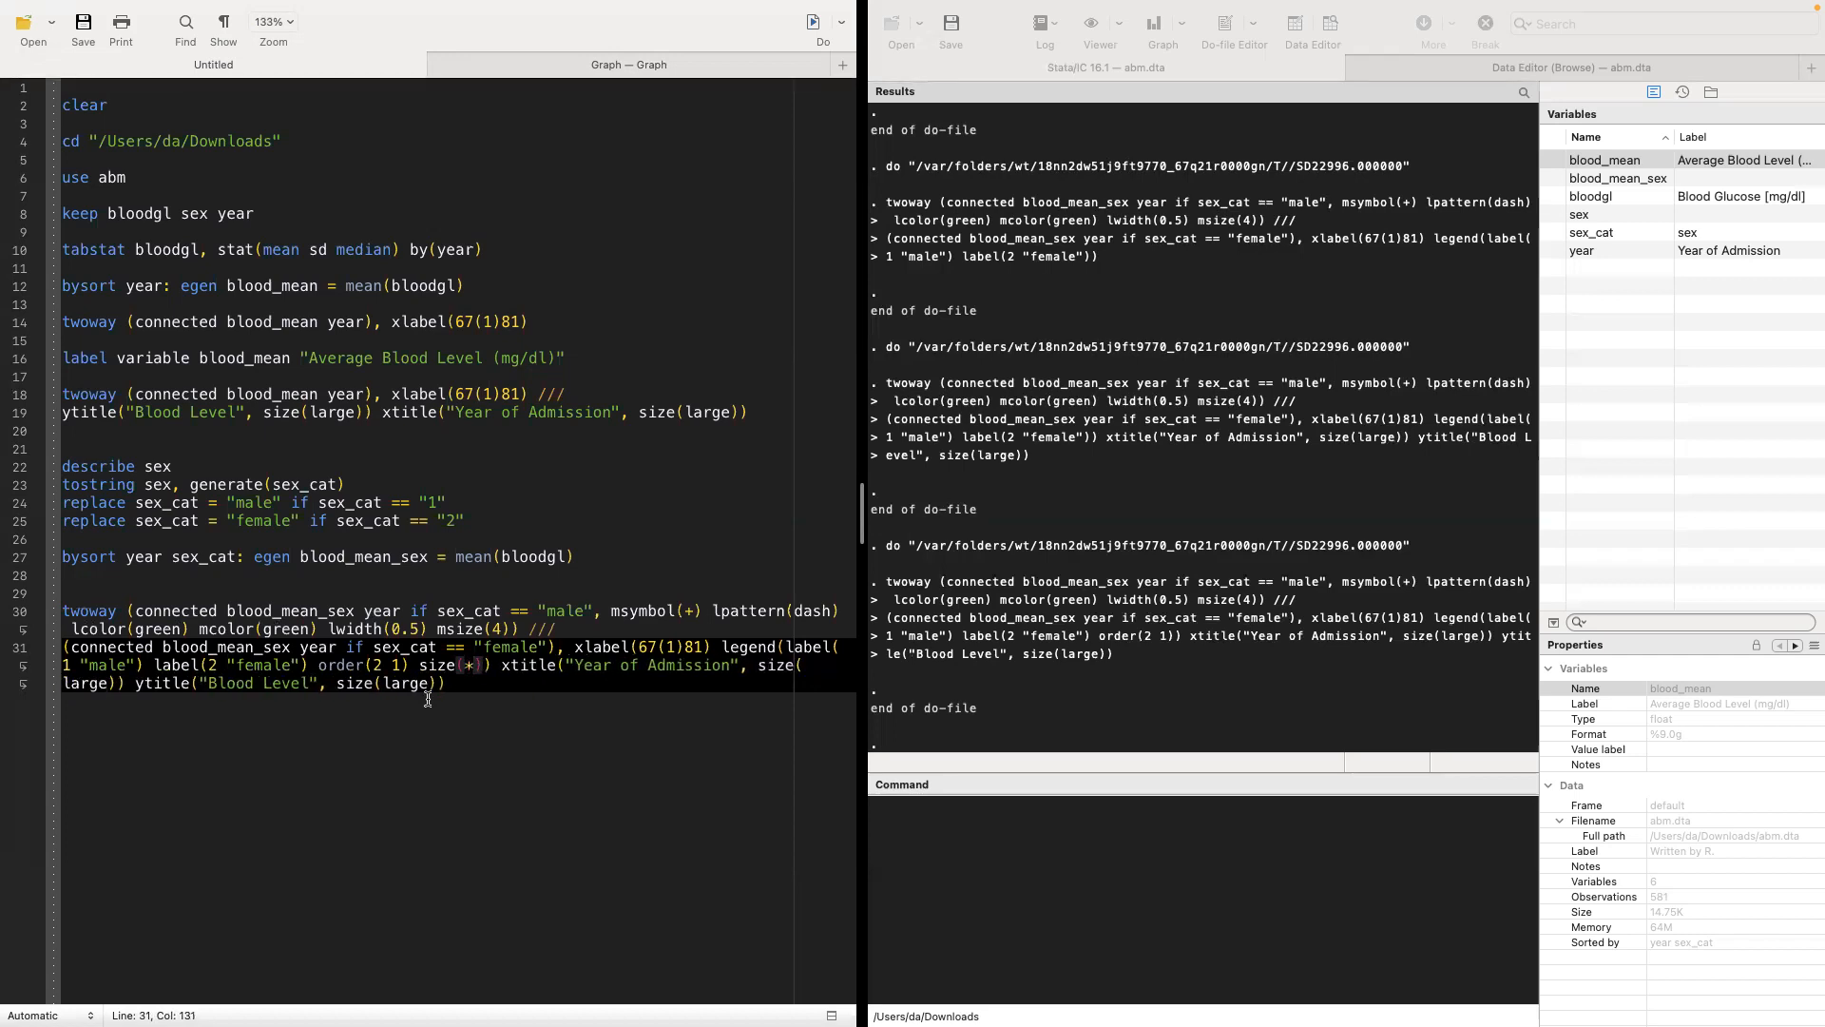
{"action": "type", "text": "1.2"}
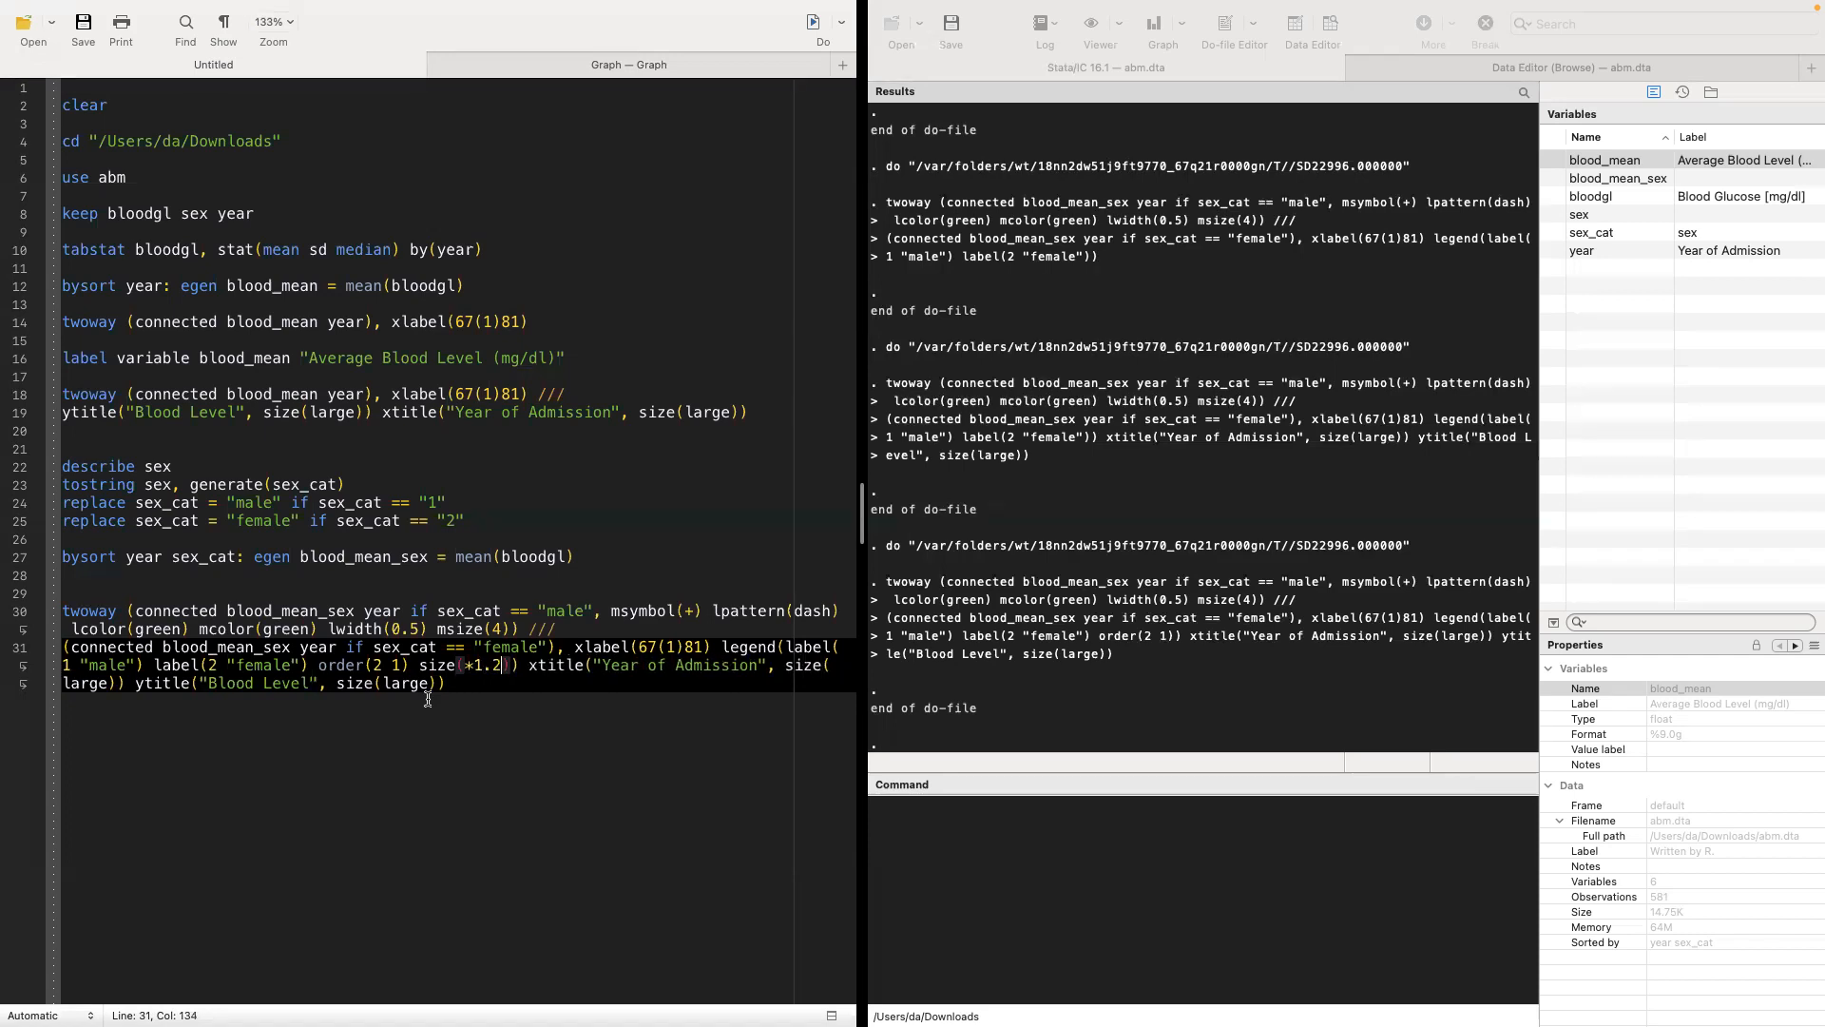
Step: Change the legend's size option to large, redraw the male/female graph and return to the do-file
{"action": "key", "text": "BackSpace"}
{"action": "key", "text": "BackSpace"}
{"action": "key", "text": "BackSpace"}
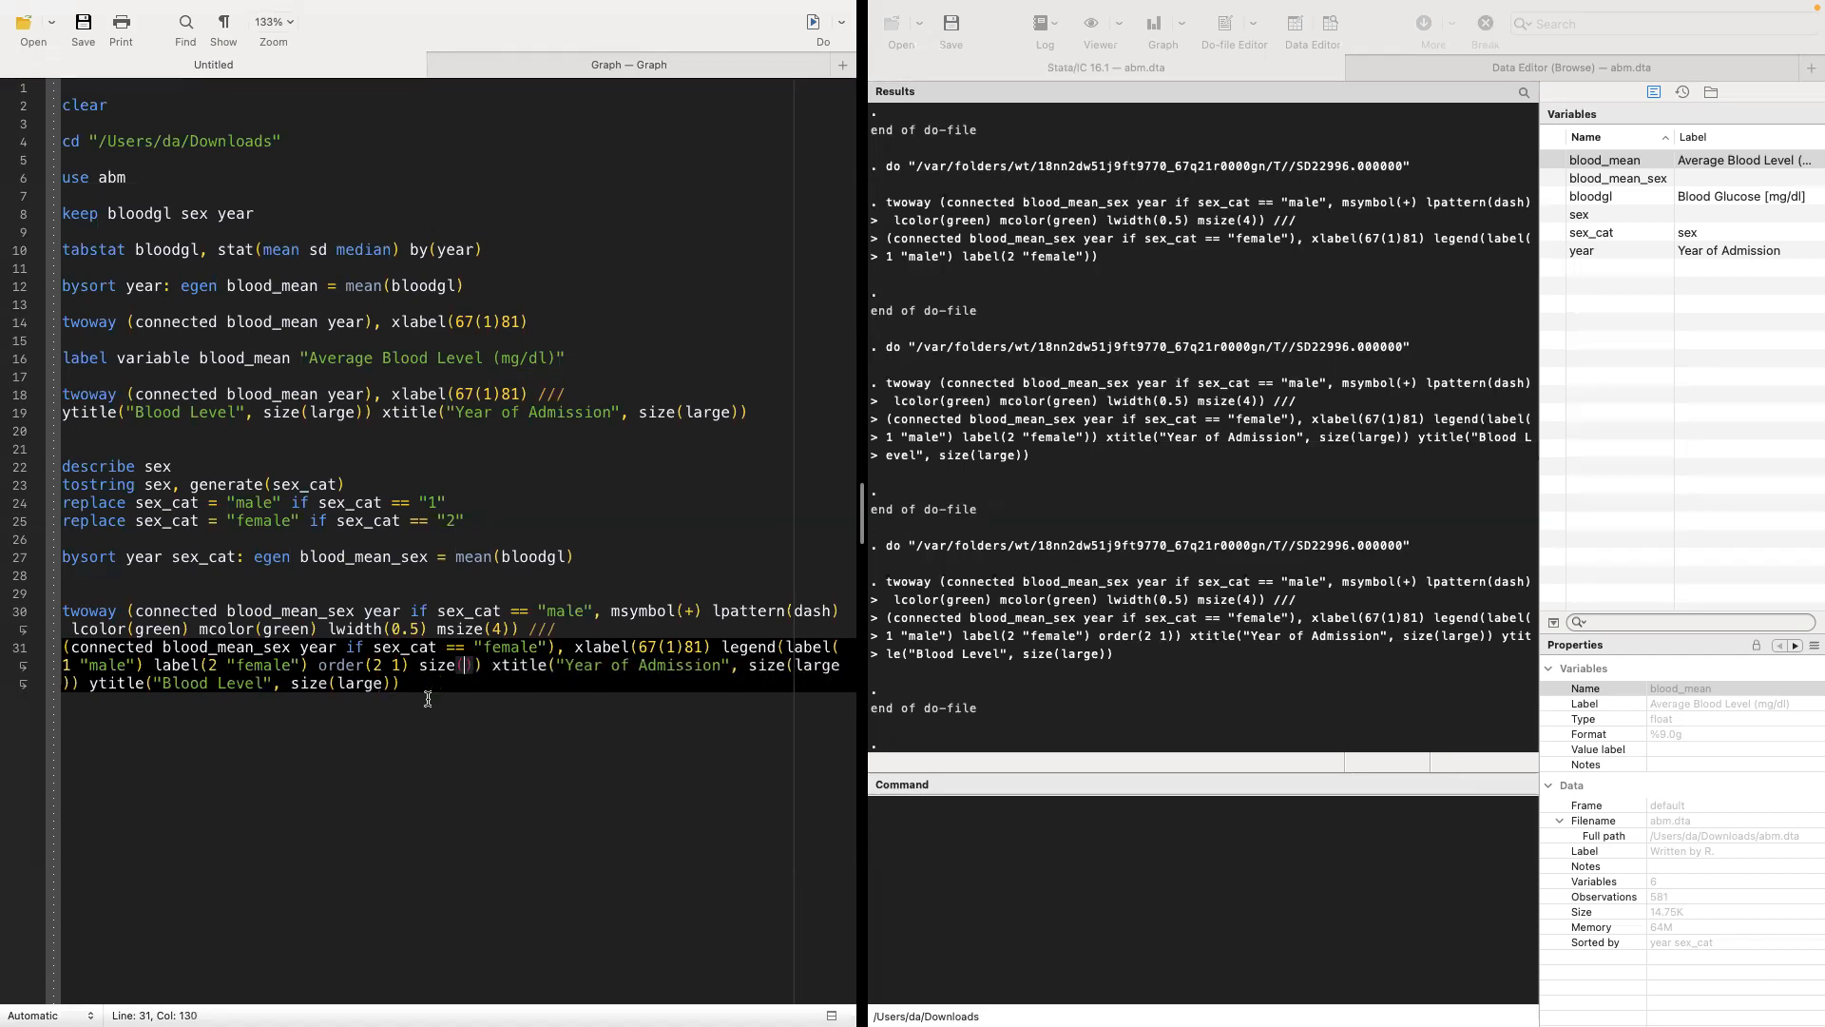
{"action": "type", "text": "larger"}
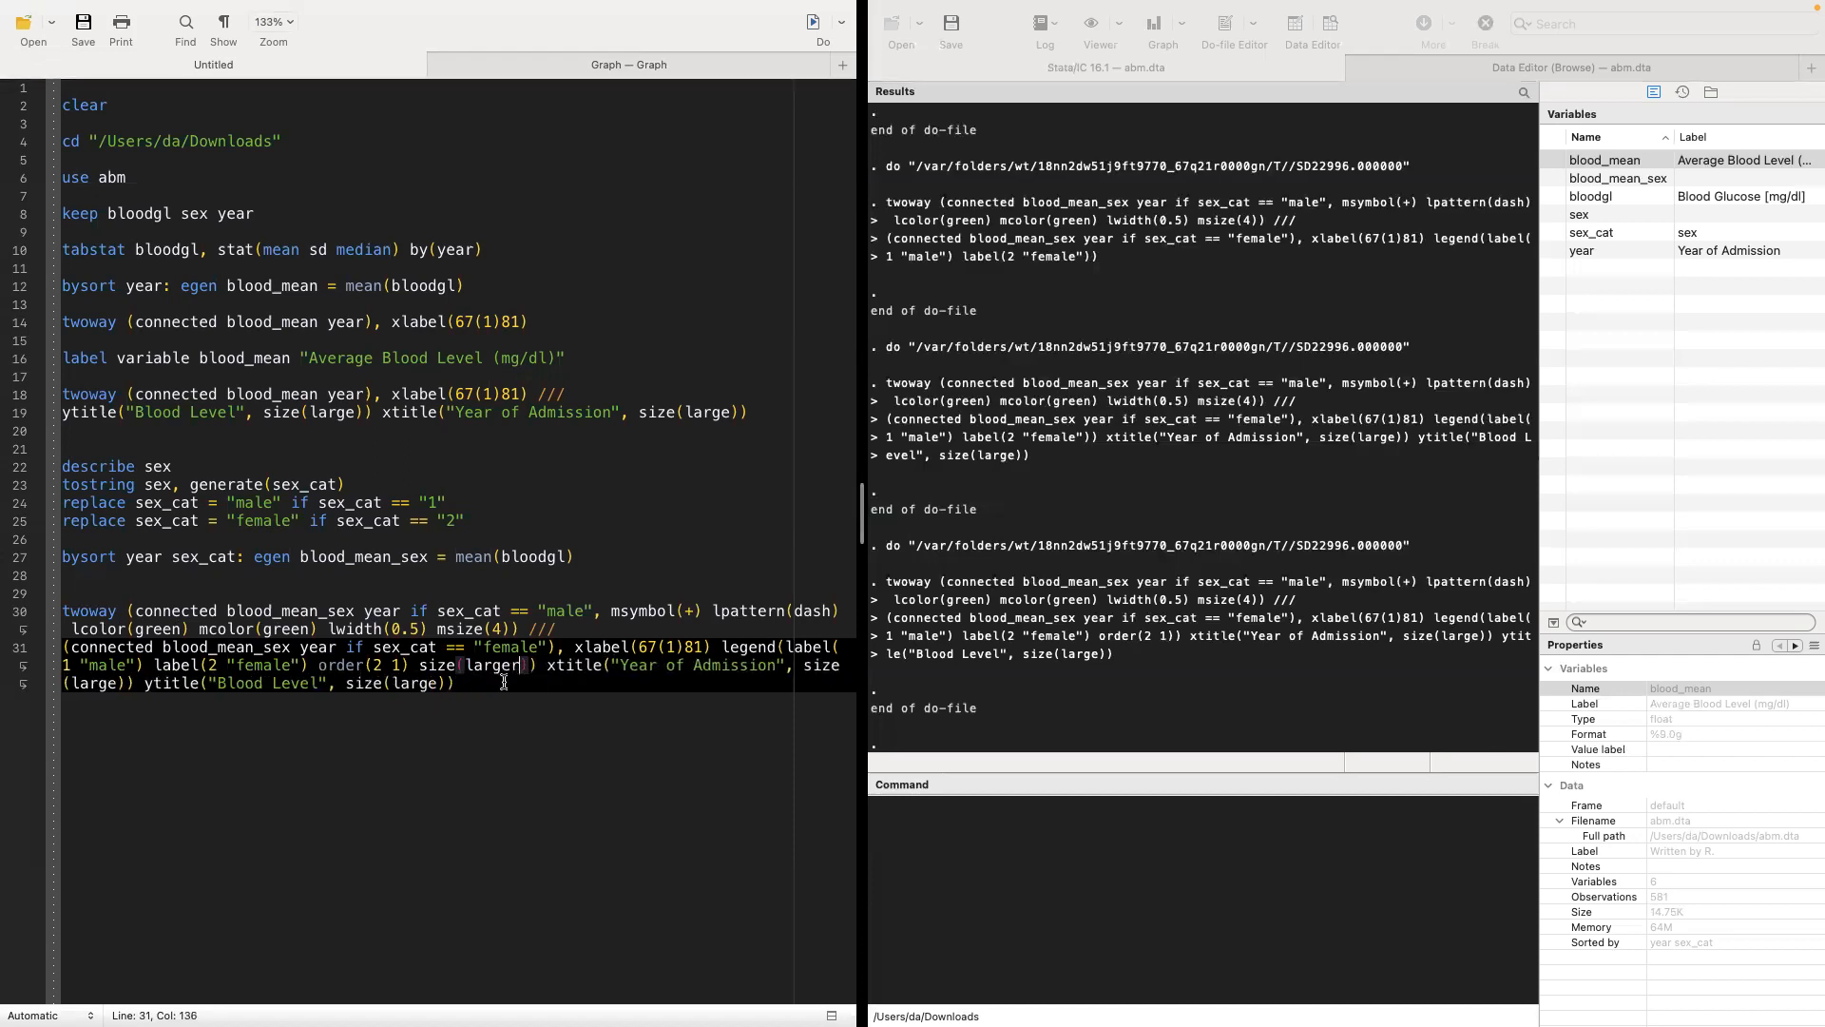
{"action": "key", "text": "BackSpace"}
{"action": "left_click_drag", "start_coordinate": [504, 682], "coordinate": [32, 615]}
{"action": "left_click", "coordinate": [808, 24]}
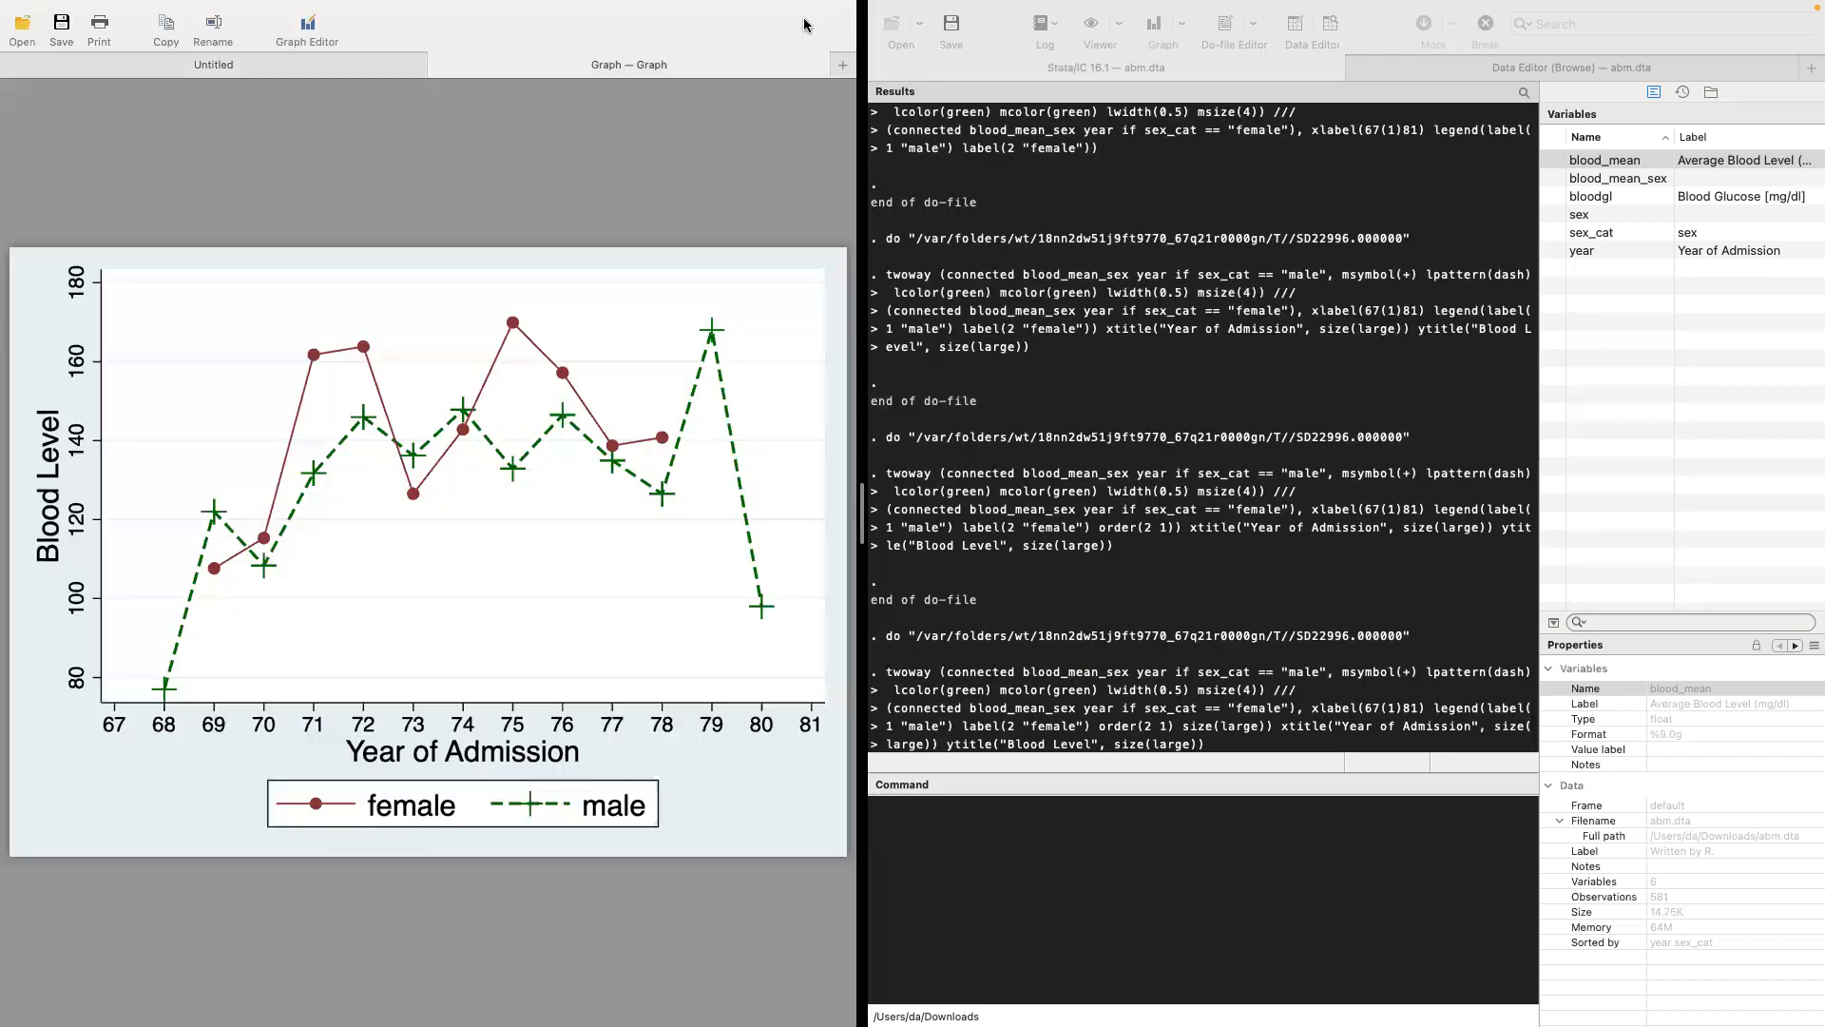
{"action": "left_click", "coordinate": [271, 61]}
Step: Set the legend's size option to *1.2, rerun the male/female twoway command and go back to the do-file's blank line above describe sex
{"action": "double_click", "coordinate": [501, 665]}
{"action": "type", "text": "*"}
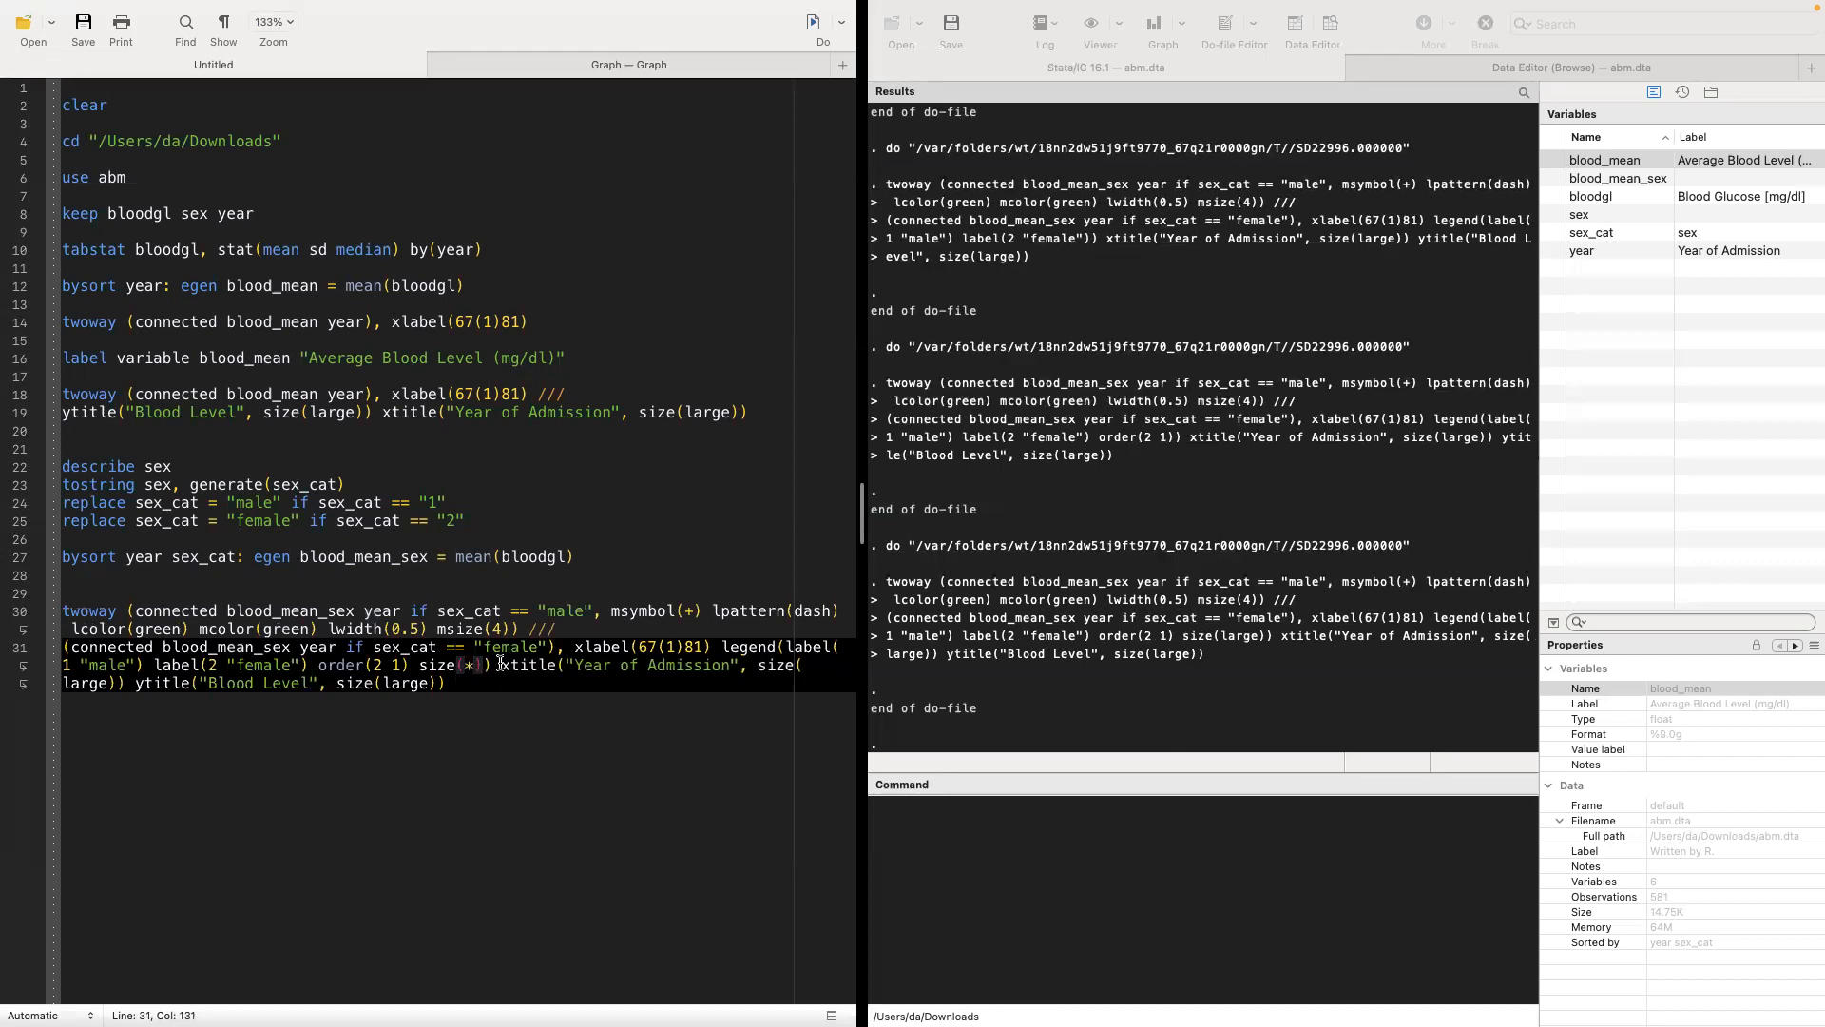
{"action": "type", "text": "1.2"}
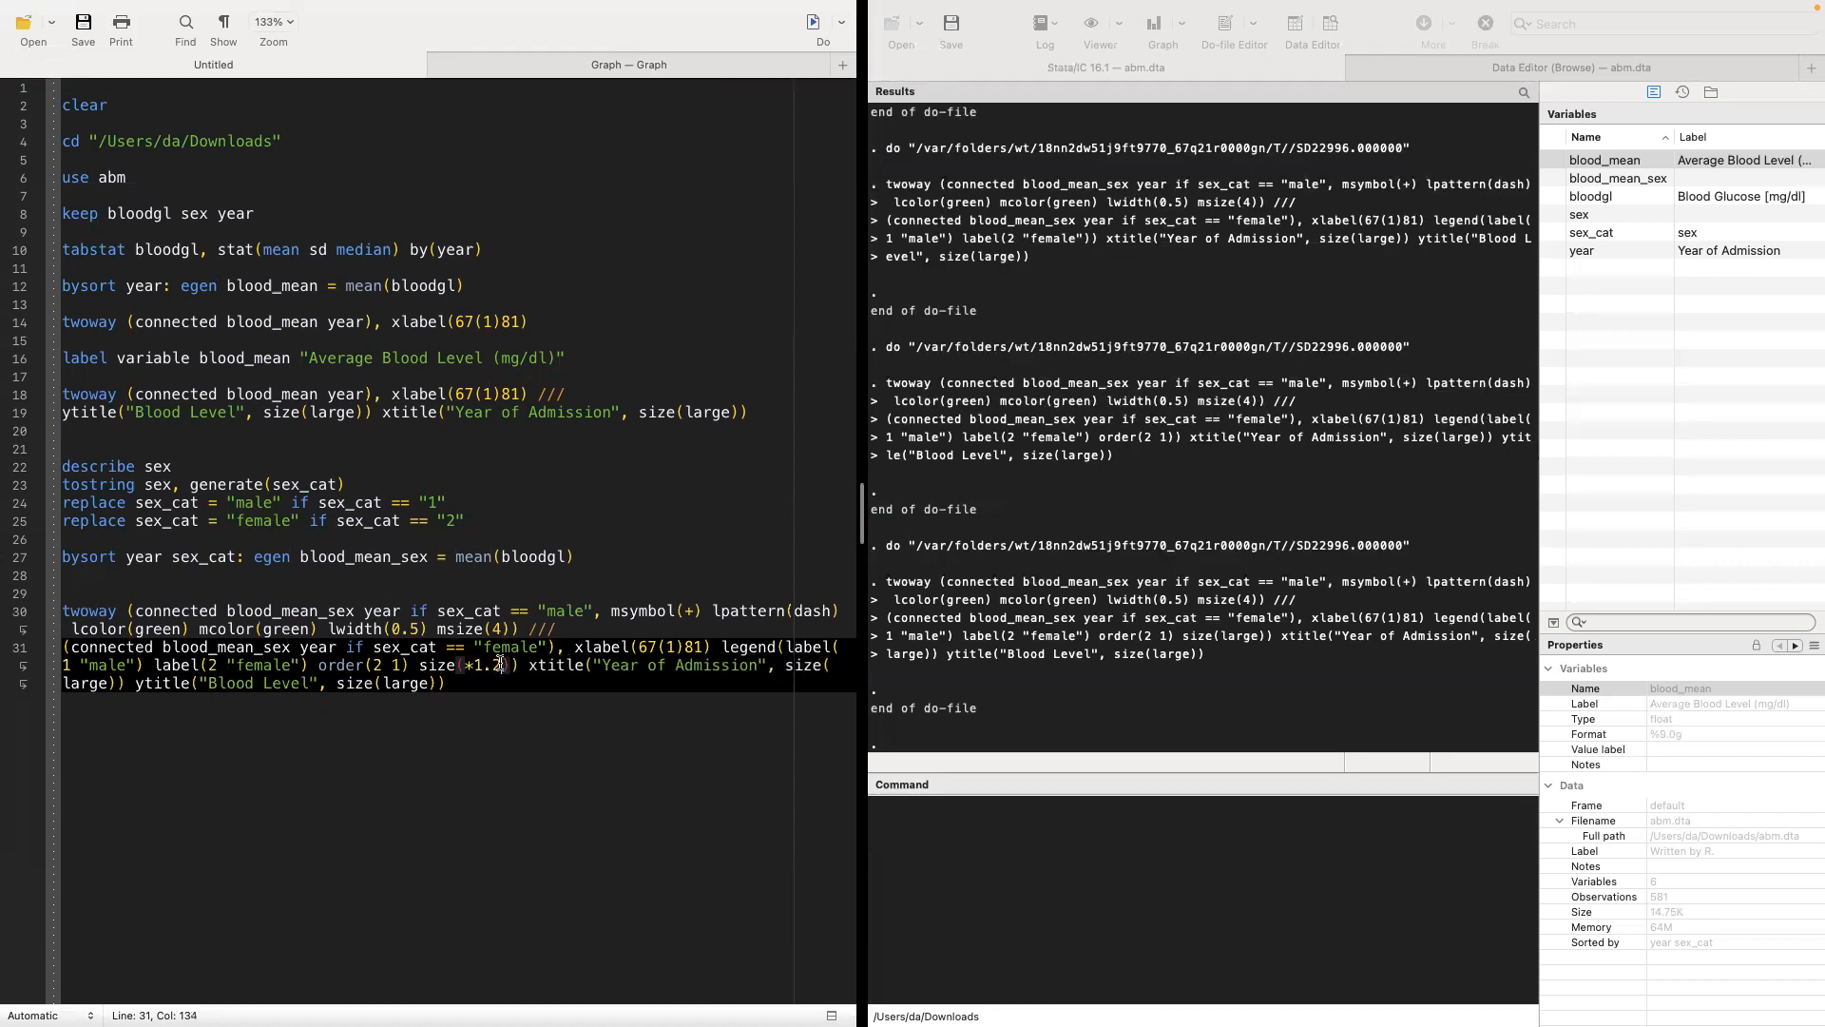
{"action": "left_click_drag", "start_coordinate": [480, 682], "coordinate": [53, 612]}
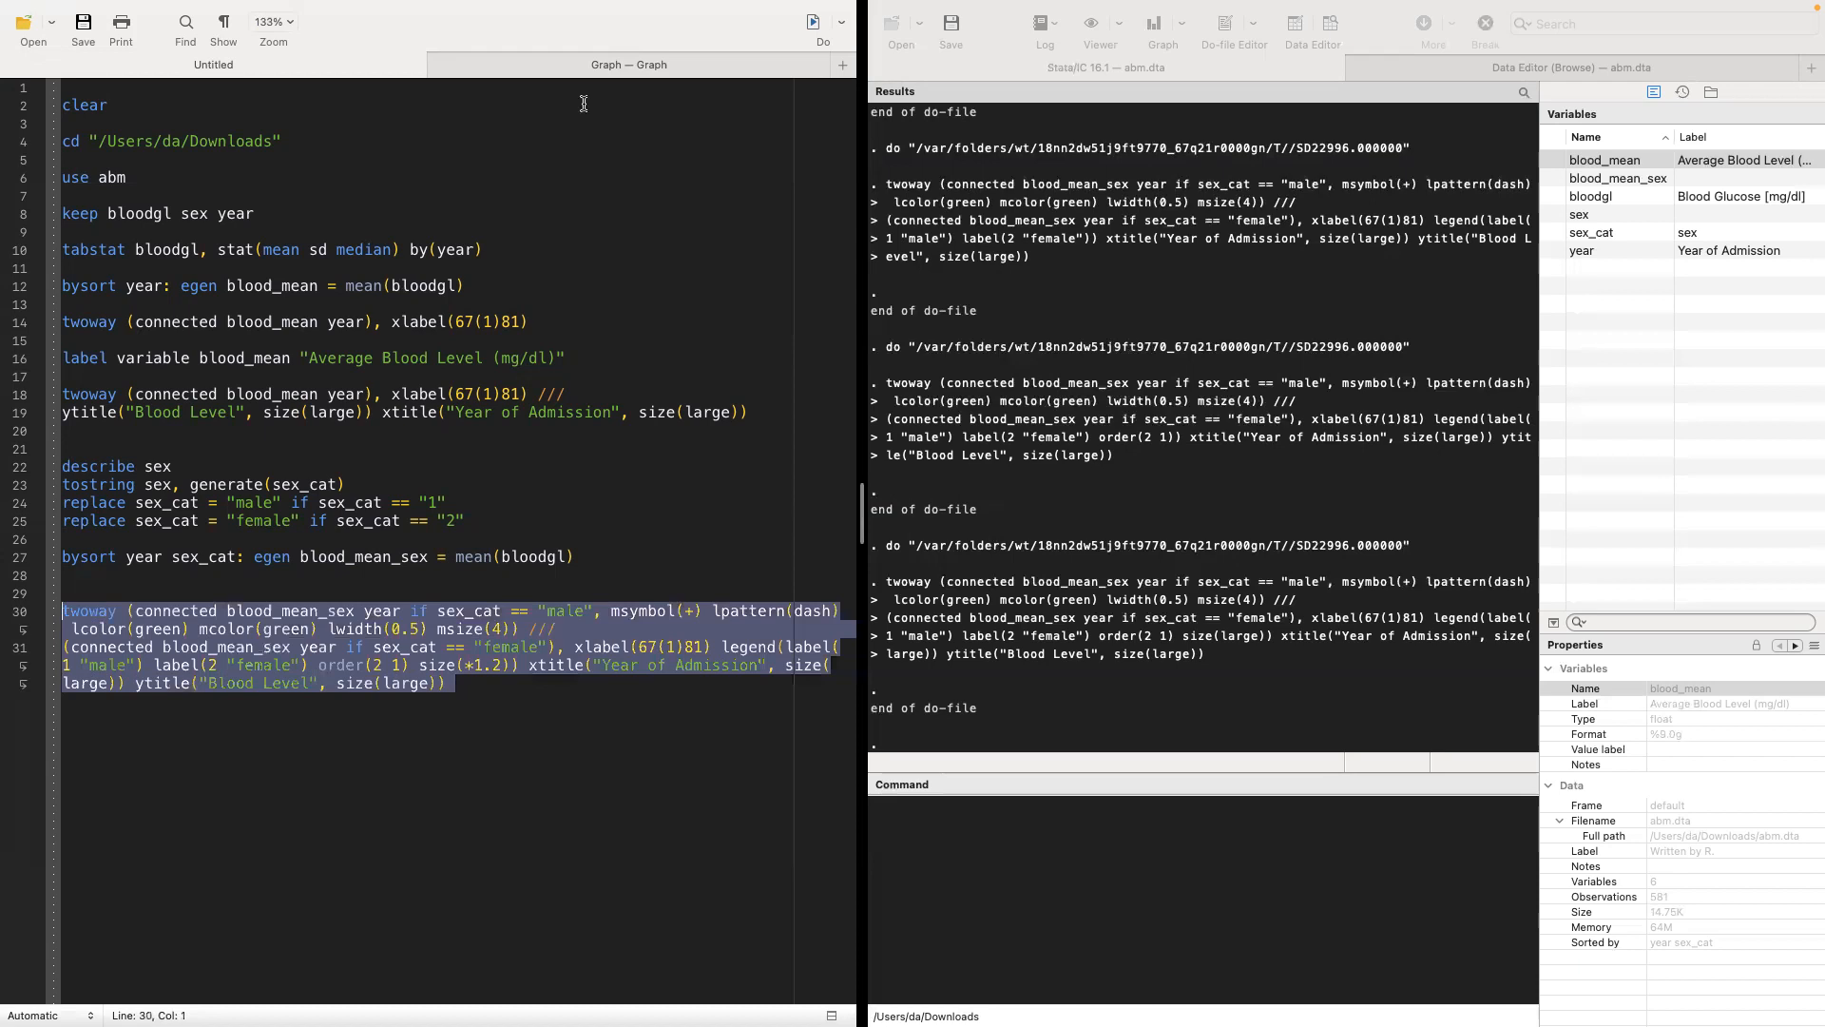
{"action": "left_click", "coordinate": [810, 24]}
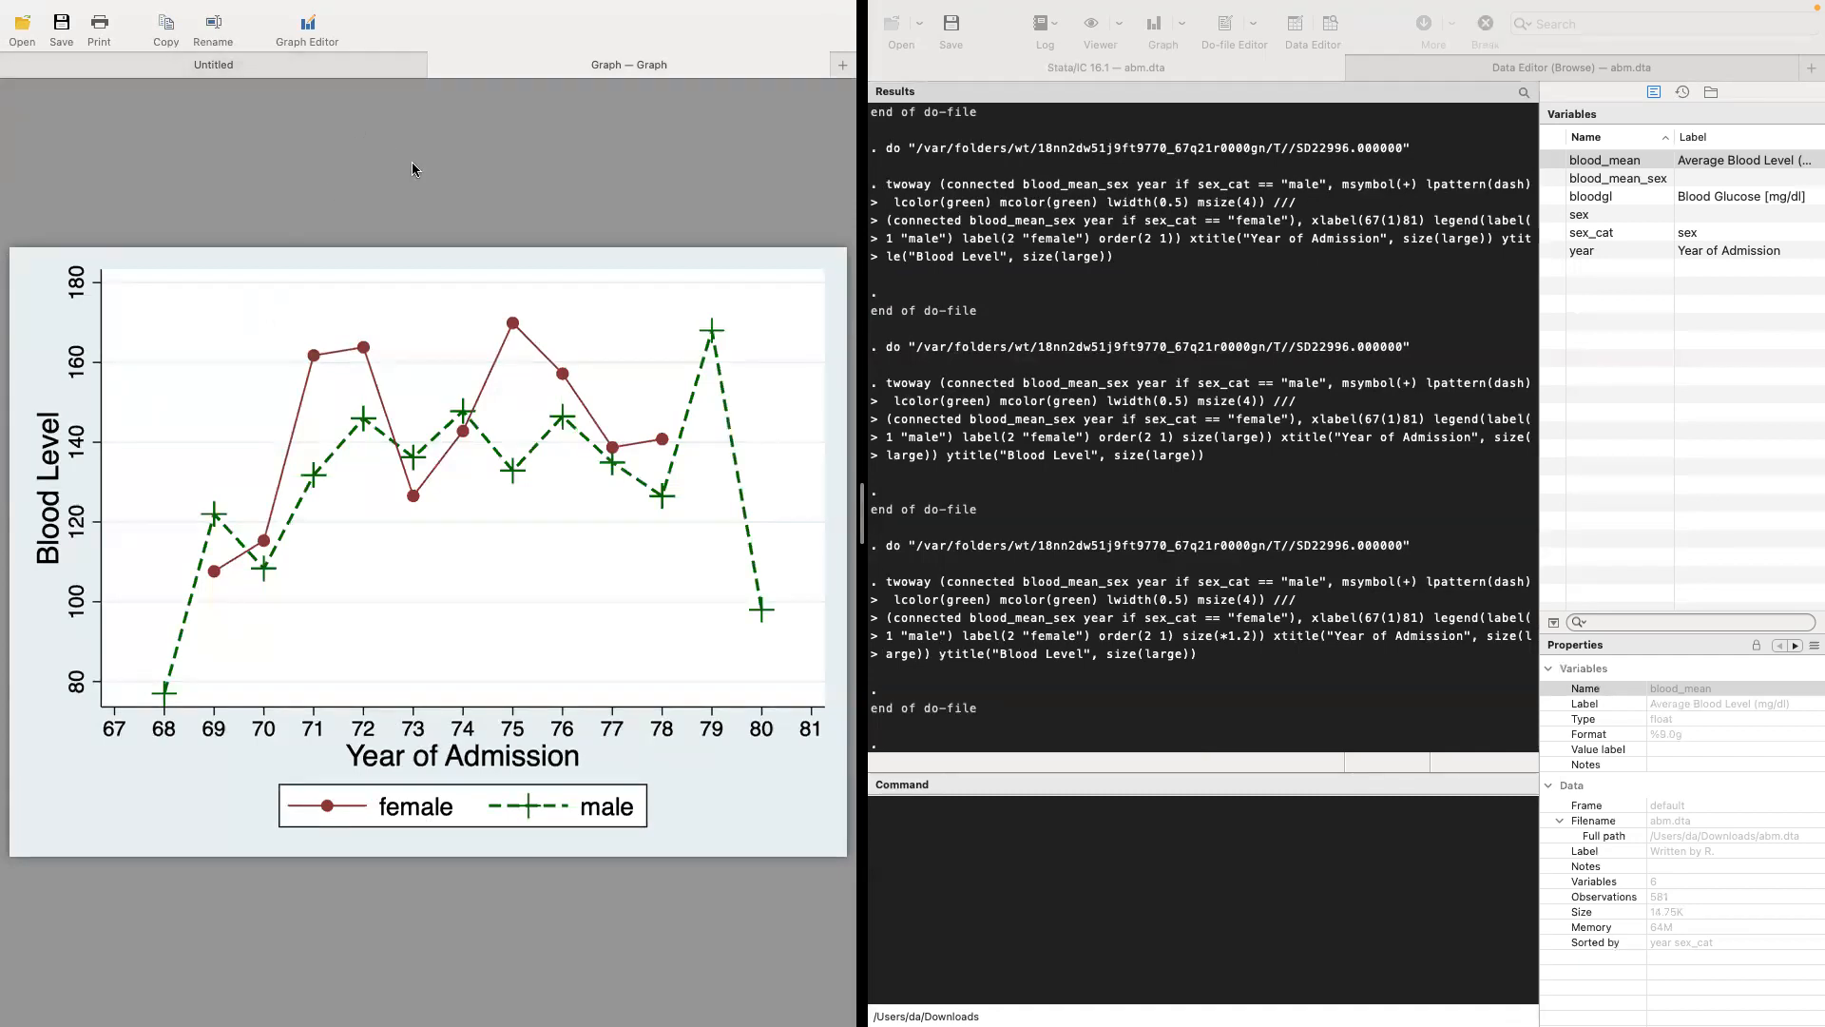
{"action": "left_click", "coordinate": [332, 64]}
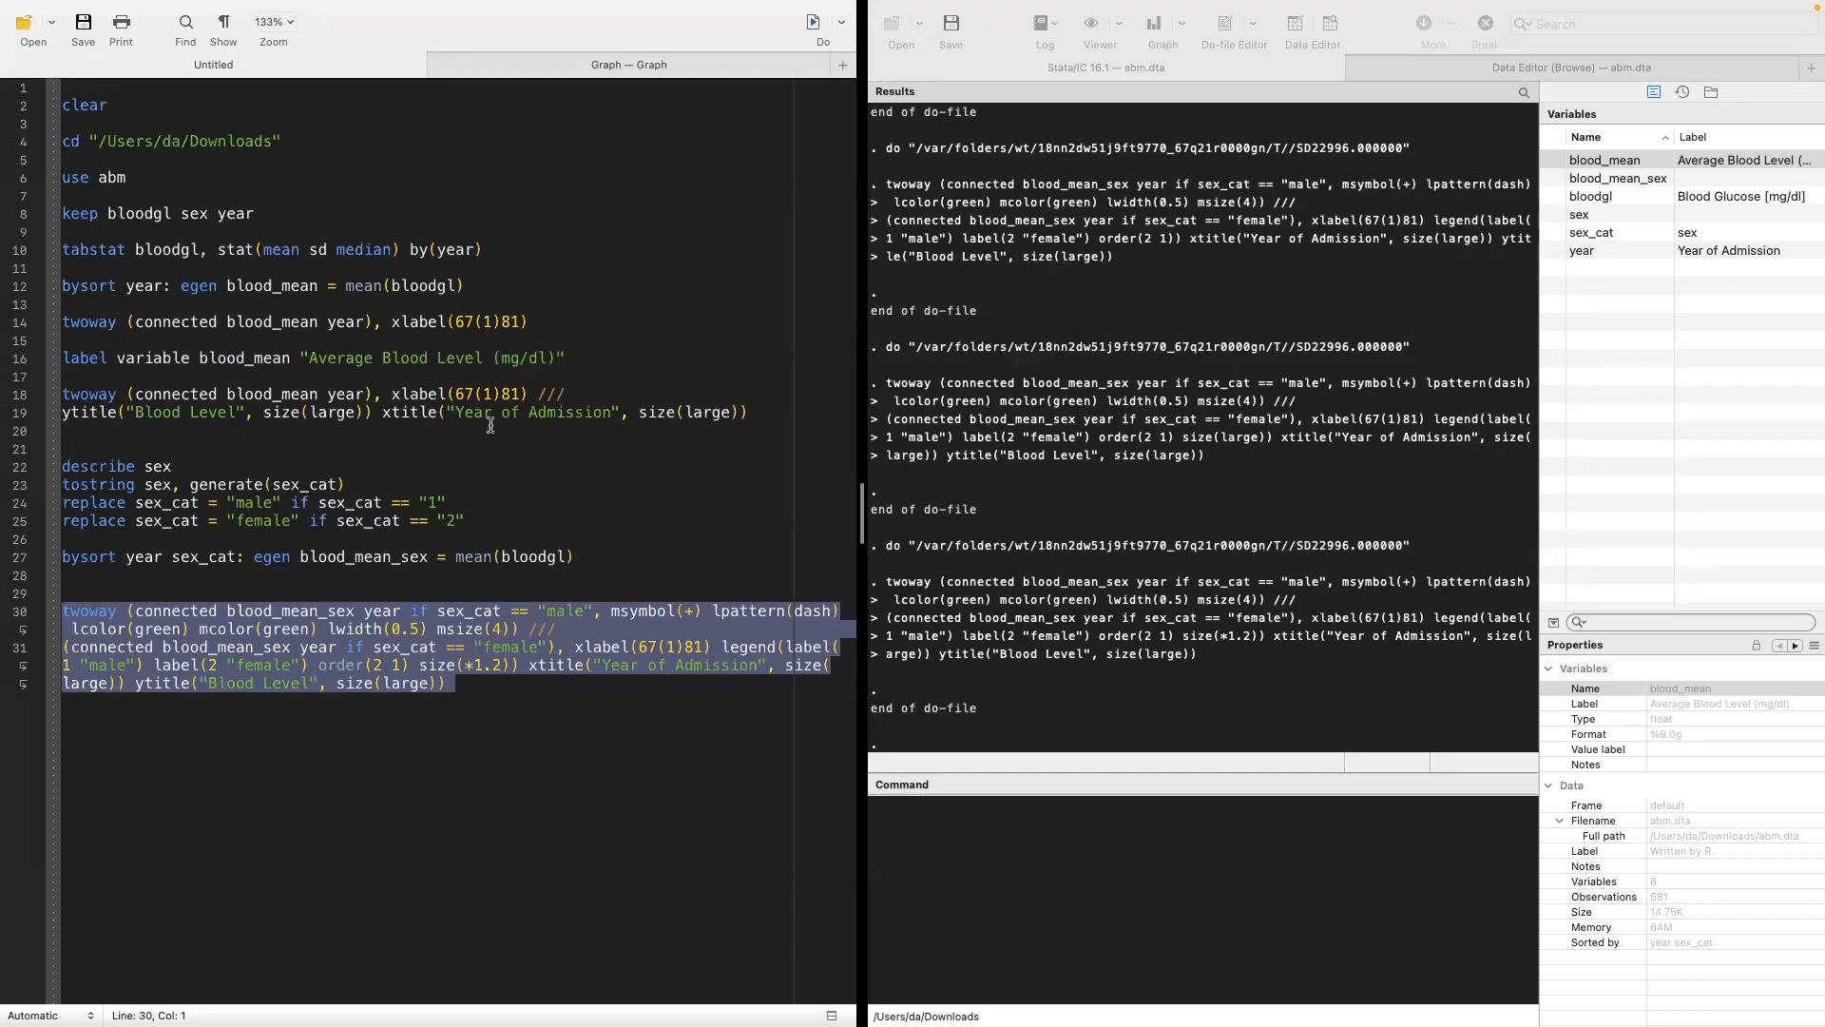
{"action": "left_click", "coordinate": [528, 448]}
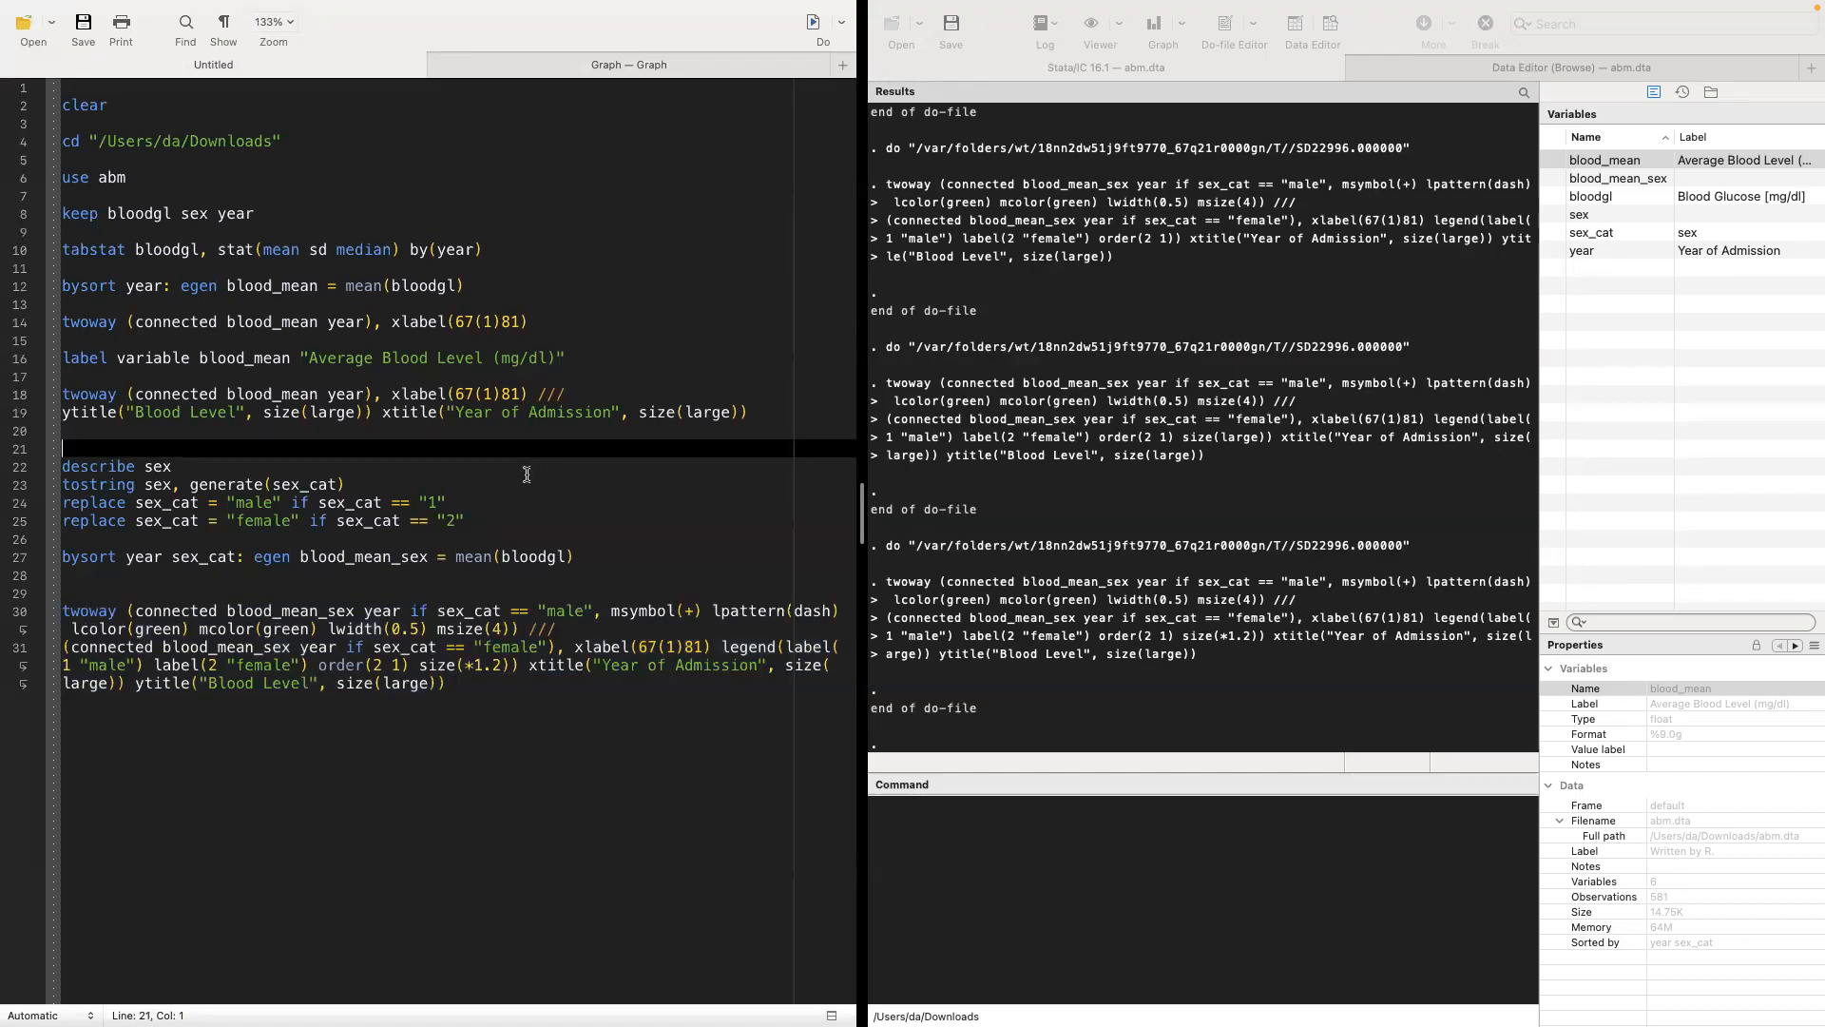